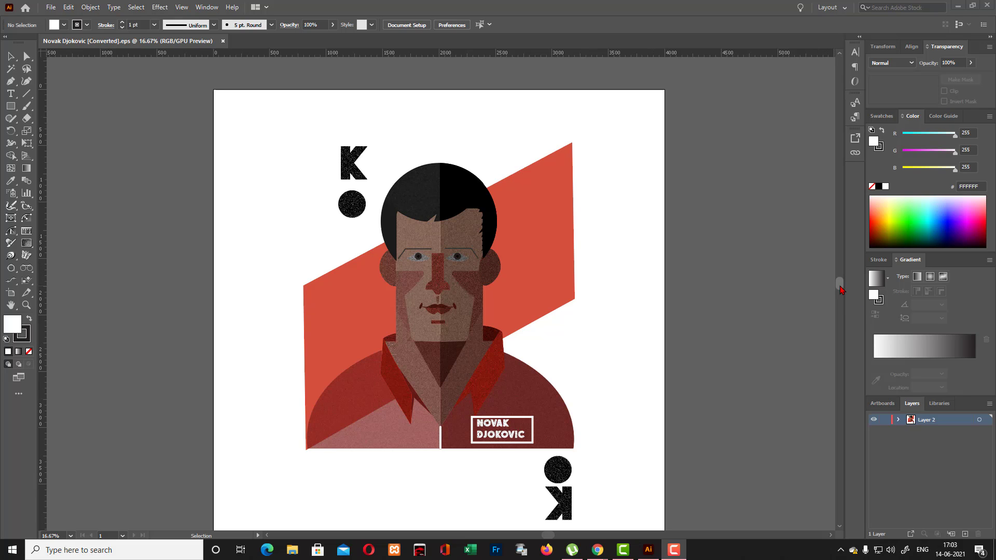
{"action": "key", "text": "ctrl+equal"}
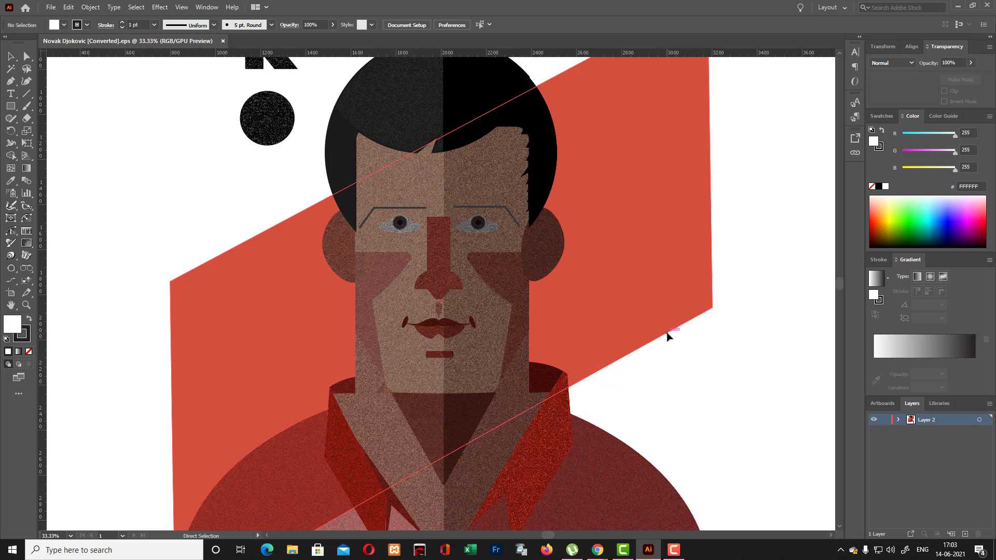
{"action": "scroll", "coordinate": [638, 322], "scroll_direction": "down", "scroll_amount": 1}
{"action": "scroll", "coordinate": [637, 318], "scroll_direction": "down", "scroll_amount": 1}
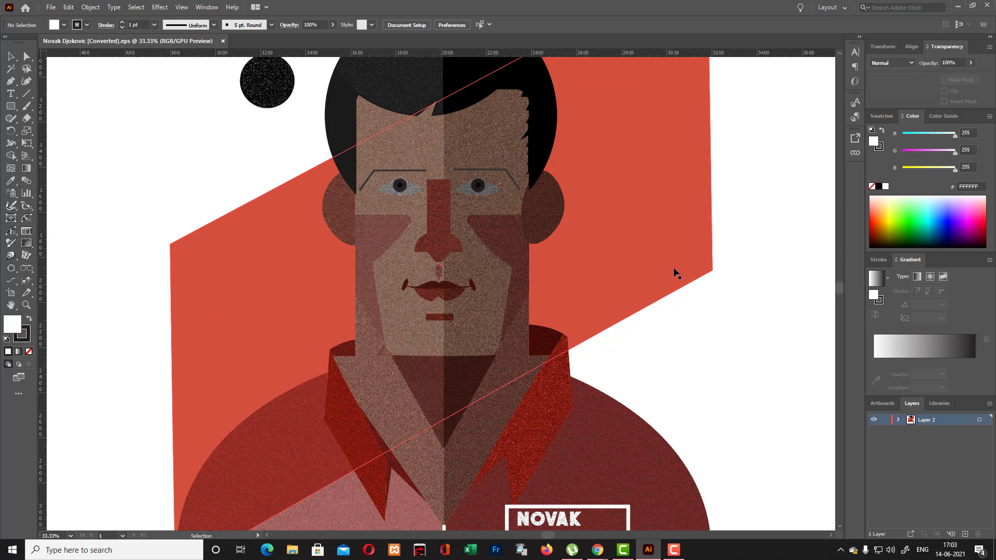
{"action": "scroll", "coordinate": [644, 369], "scroll_direction": "down", "scroll_amount": 3}
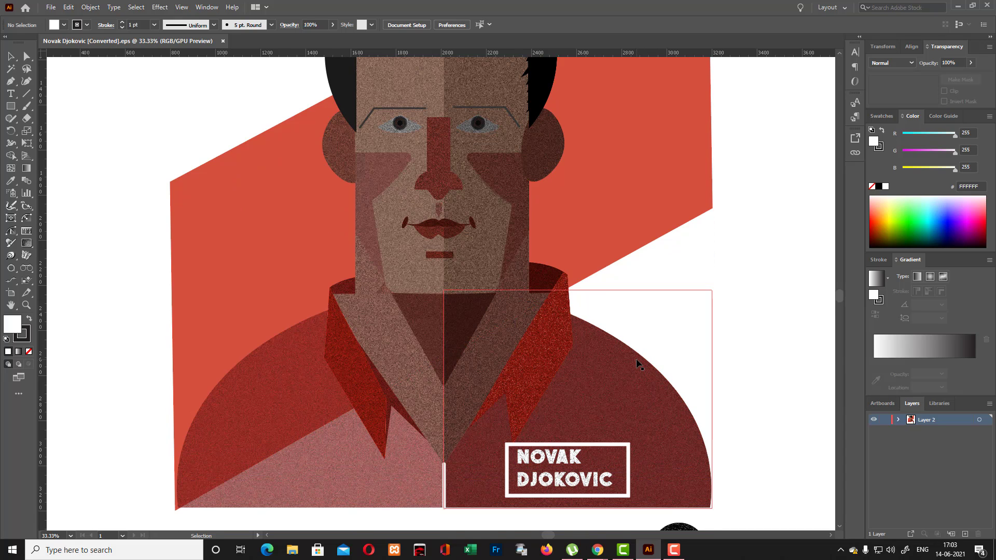
{"action": "scroll", "coordinate": [636, 363], "scroll_direction": "up", "scroll_amount": 4}
{"action": "scroll", "coordinate": [539, 223], "scroll_direction": "down", "scroll_amount": 3}
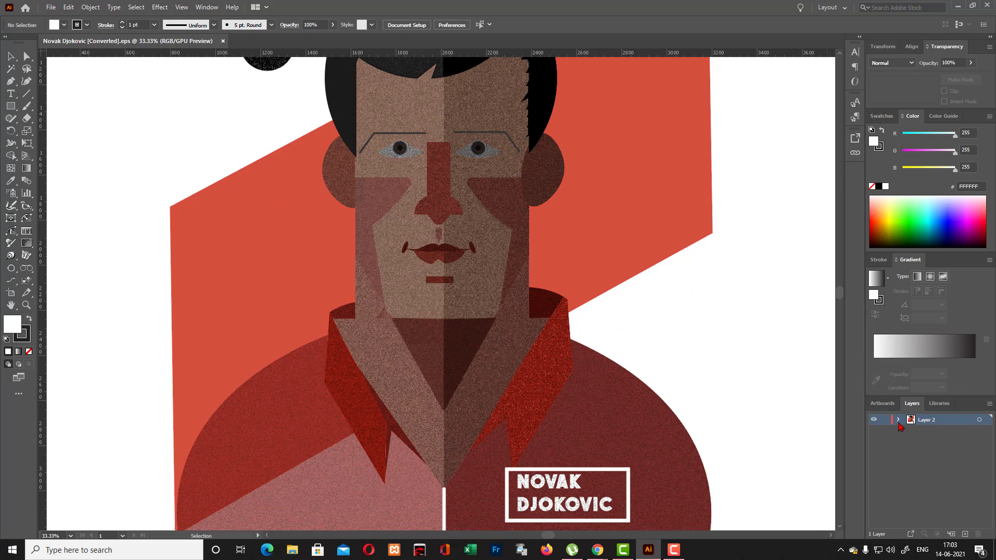
- Set the Layers panel row size to a custom 200 pixels to enlarge the layer thumbnails
{"action": "left_click", "coordinate": [898, 421]}
{"action": "left_click", "coordinate": [899, 421]}
{"action": "left_click", "coordinate": [989, 406]}
{"action": "left_click", "coordinate": [918, 394]}
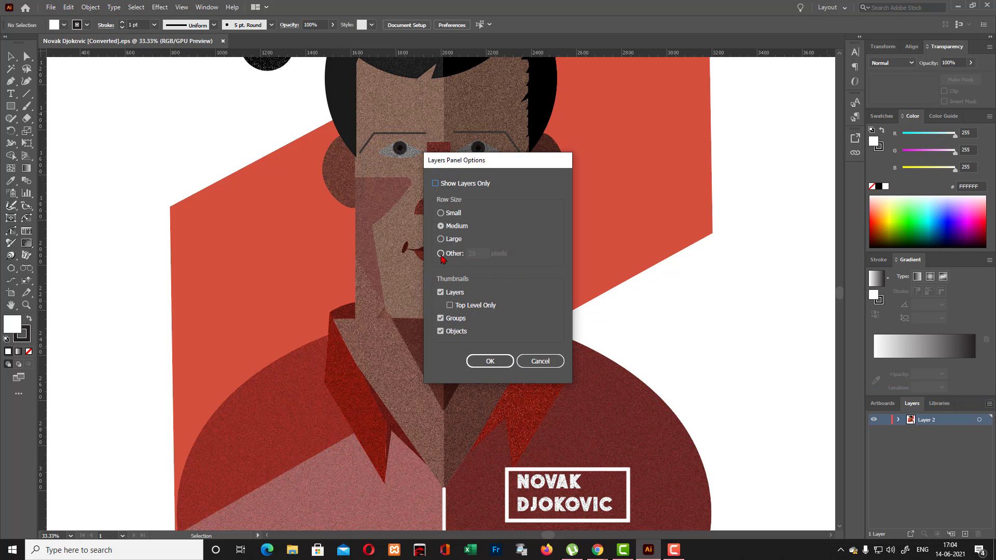
{"action": "left_click", "coordinate": [441, 254]}
{"action": "left_click", "coordinate": [479, 254]}
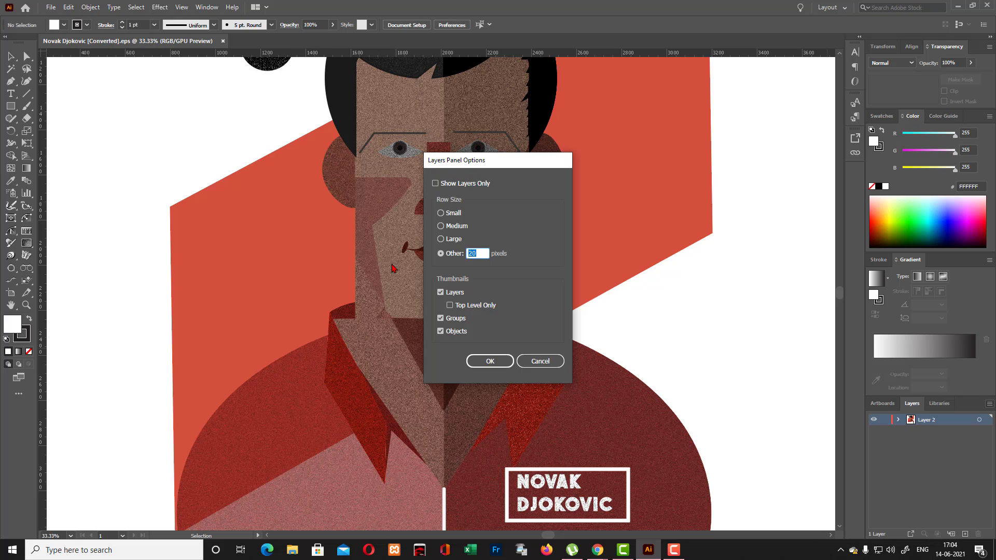
{"action": "type", "text": "200"}
{"action": "key", "text": "Return"}
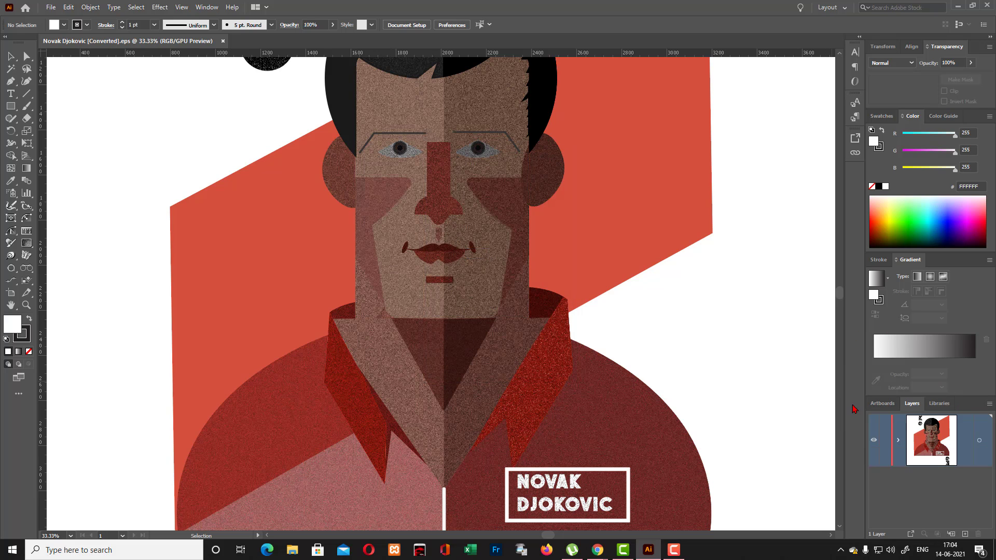
- Expand Layer 2 and look through the thumbnails of its groups
{"action": "left_click", "coordinate": [899, 441]}
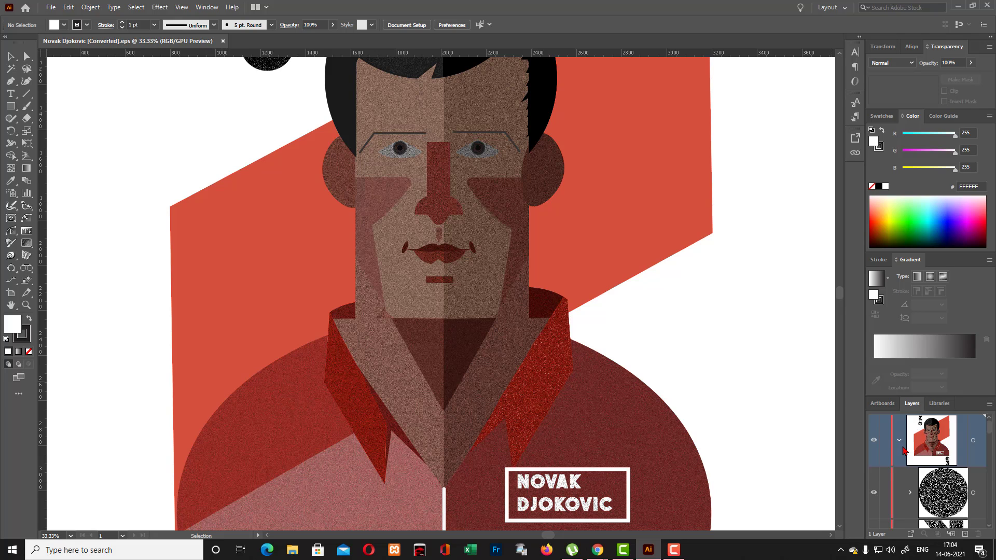
{"action": "scroll", "coordinate": [903, 450], "scroll_direction": "down", "scroll_amount": 4}
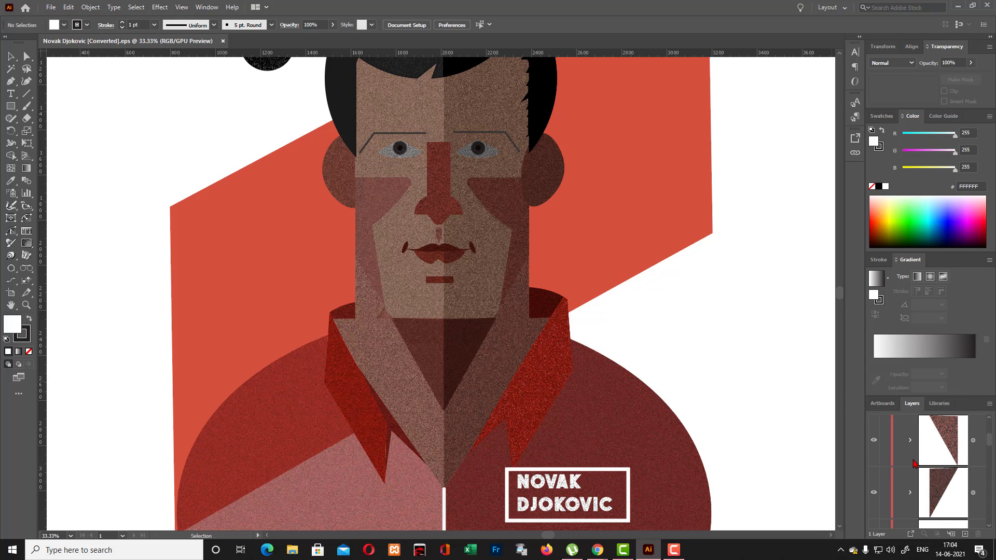
{"action": "scroll", "coordinate": [899, 460], "scroll_direction": "down", "scroll_amount": 2}
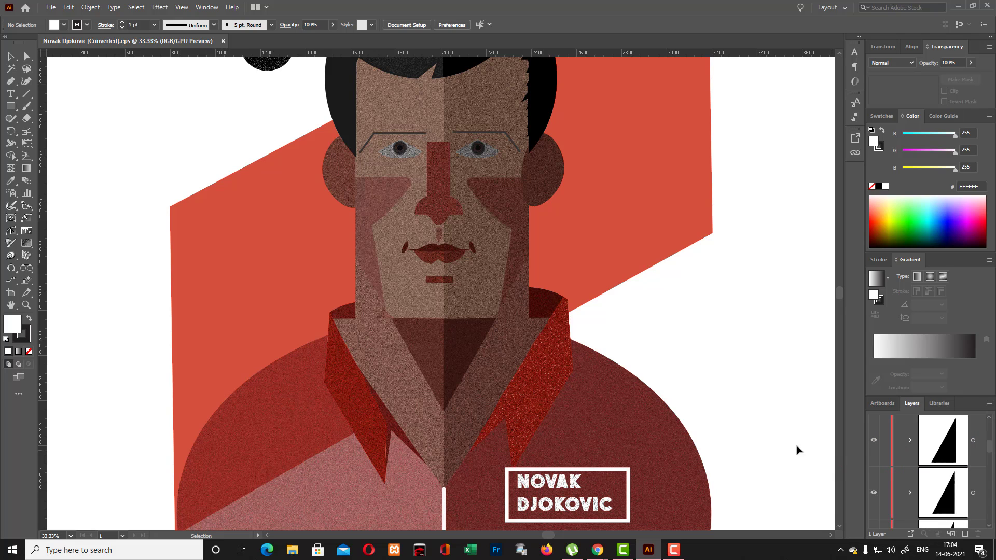
- Select the shirt's shaded half, the full shirt shape and the red background parallelogram in turn to examine how each is built
{"action": "left_click", "coordinate": [664, 460]}
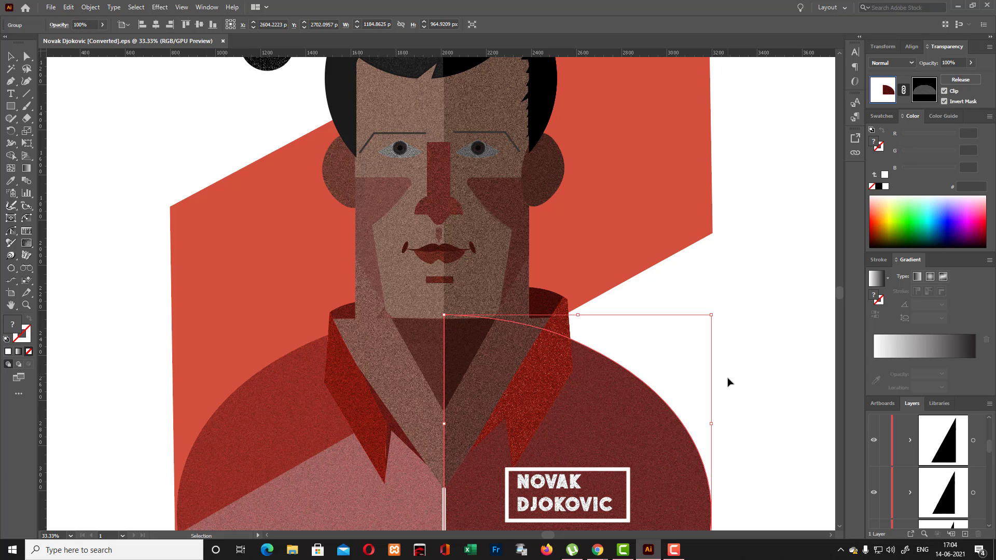
{"action": "scroll", "coordinate": [723, 414], "scroll_direction": "down", "scroll_amount": 3}
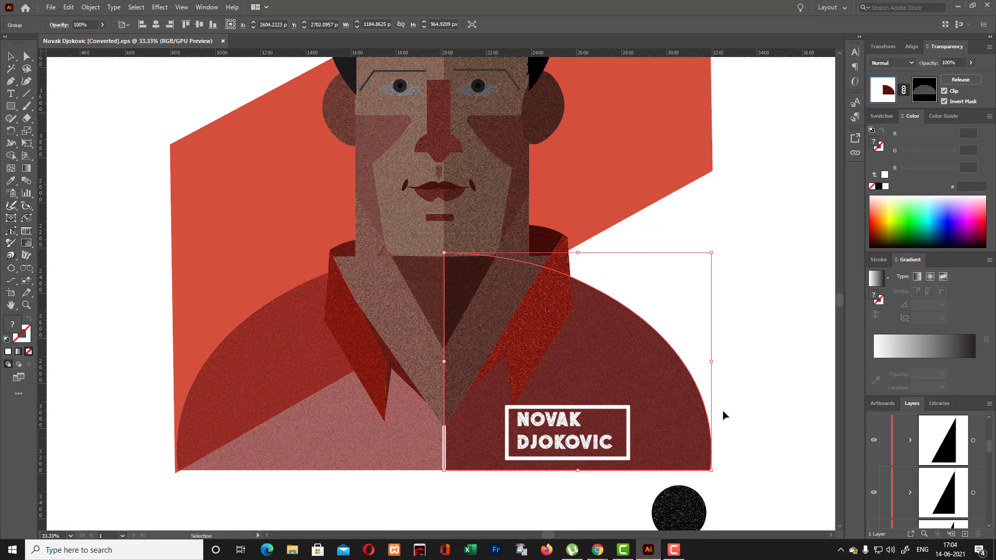
{"action": "left_click", "coordinate": [351, 447]}
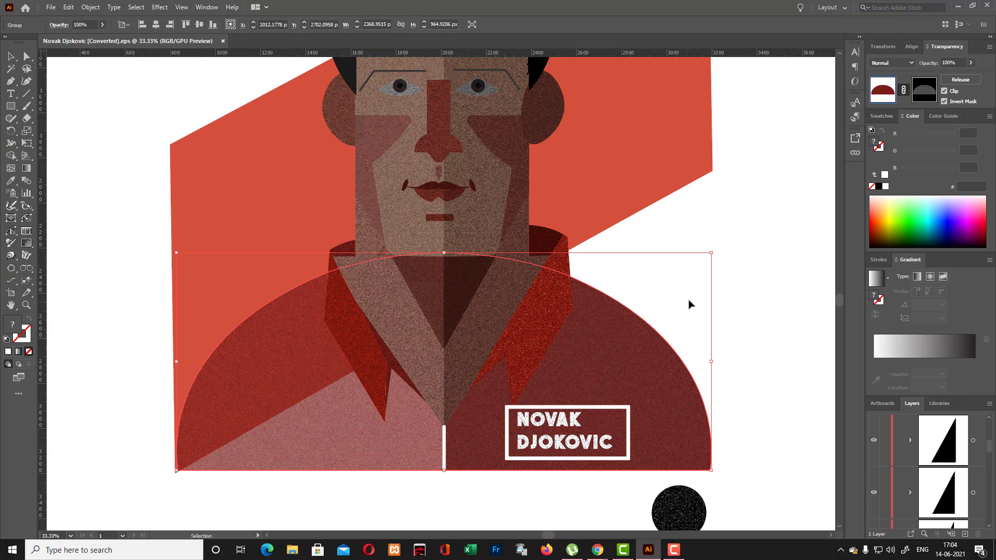
{"action": "left_click", "coordinate": [612, 204]}
{"action": "scroll", "coordinate": [611, 280], "scroll_direction": "up", "scroll_amount": 10}
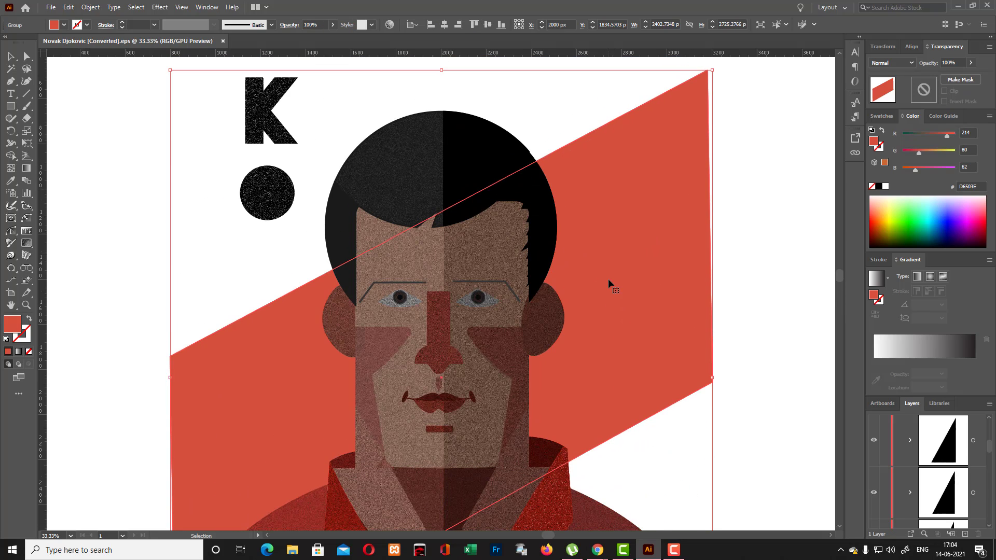
{"action": "left_click", "coordinate": [747, 263]}
{"action": "left_click", "coordinate": [641, 317]}
{"action": "scroll", "coordinate": [635, 316], "scroll_direction": "down", "scroll_amount": 4}
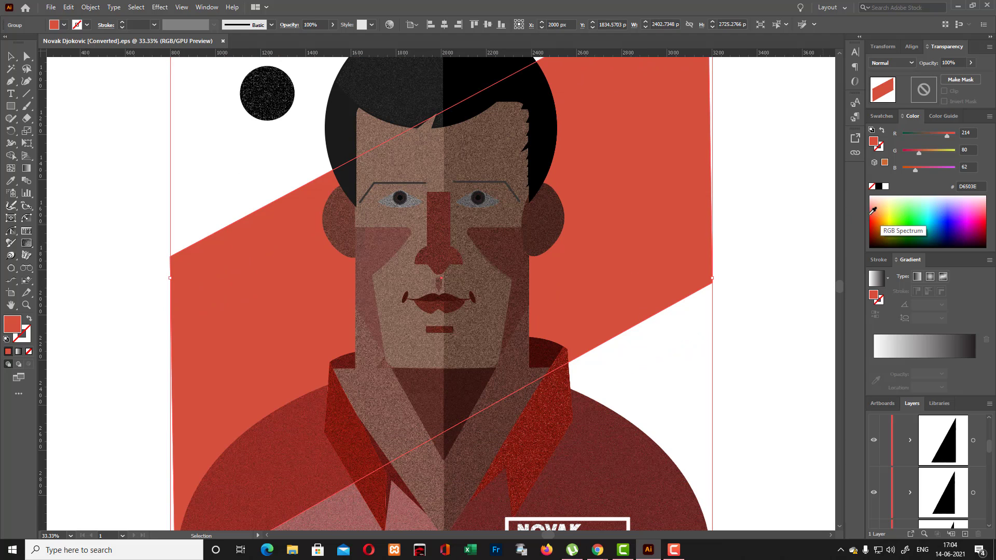
{"action": "left_click", "coordinate": [743, 298]}
{"action": "scroll", "coordinate": [735, 303], "scroll_direction": "down", "scroll_amount": 5}
{"action": "left_click", "coordinate": [605, 341]}
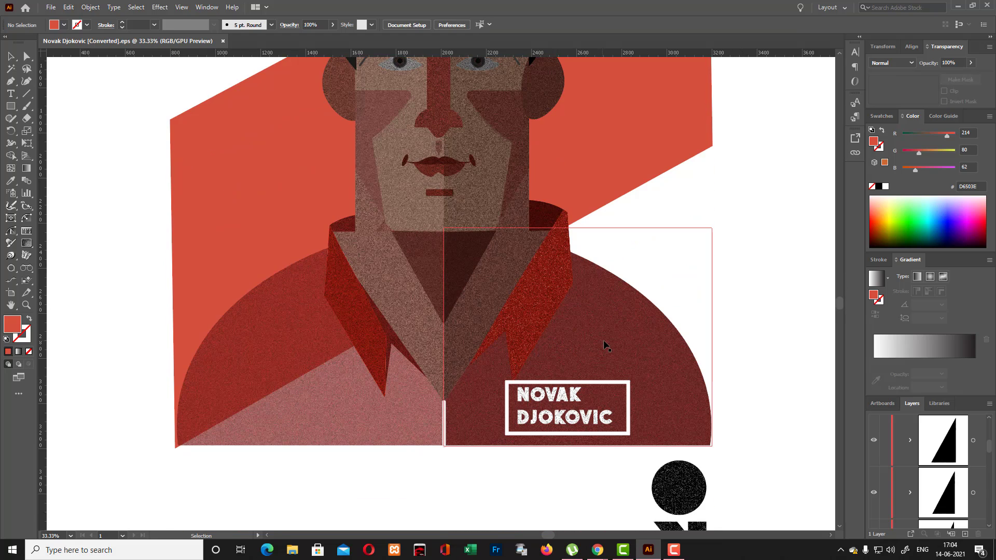
{"action": "left_click", "coordinate": [690, 273]}
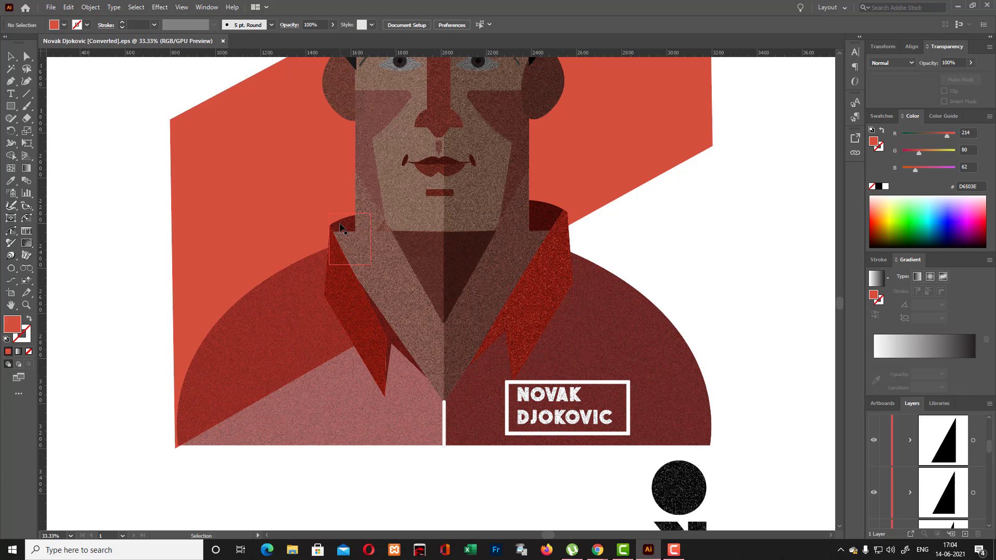
- Move the dark shading piece off the inner collar on the portrait's shaded side and delete it
{"action": "left_click", "coordinate": [340, 227]}
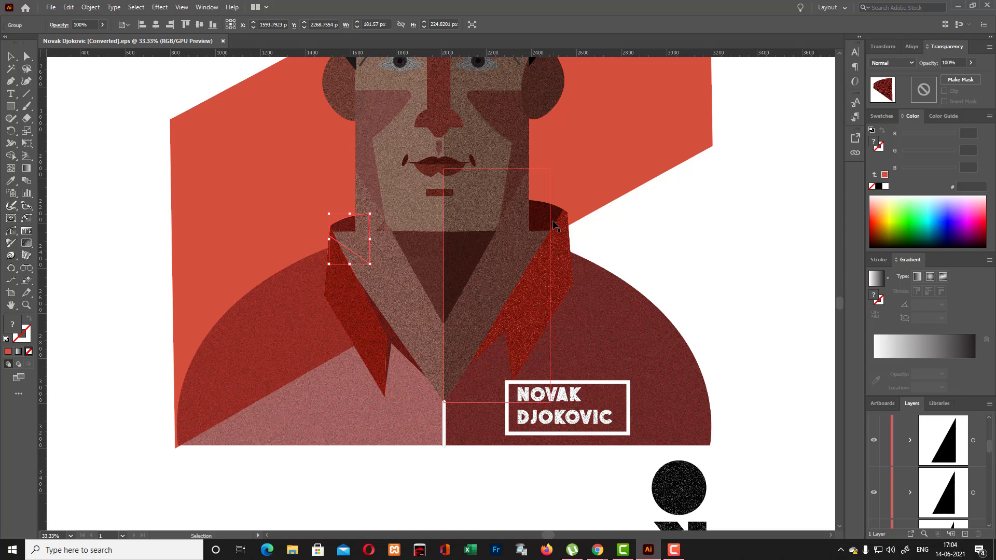
{"action": "left_click", "coordinate": [551, 222]}
{"action": "left_click_drag", "start_coordinate": [552, 222], "coordinate": [549, 231]}
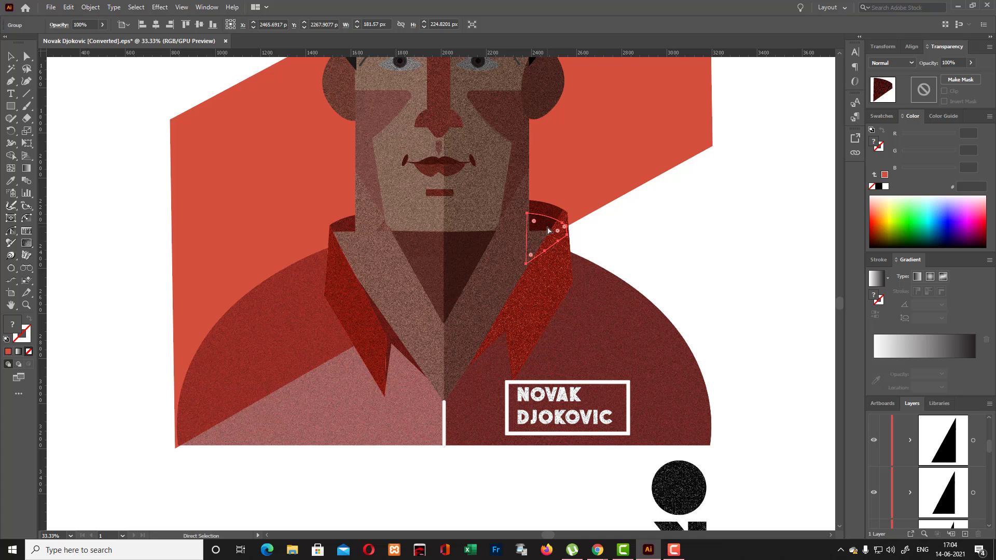
{"action": "key", "text": "ctrl+equal"}
{"action": "key", "text": "ctrl+equal"}
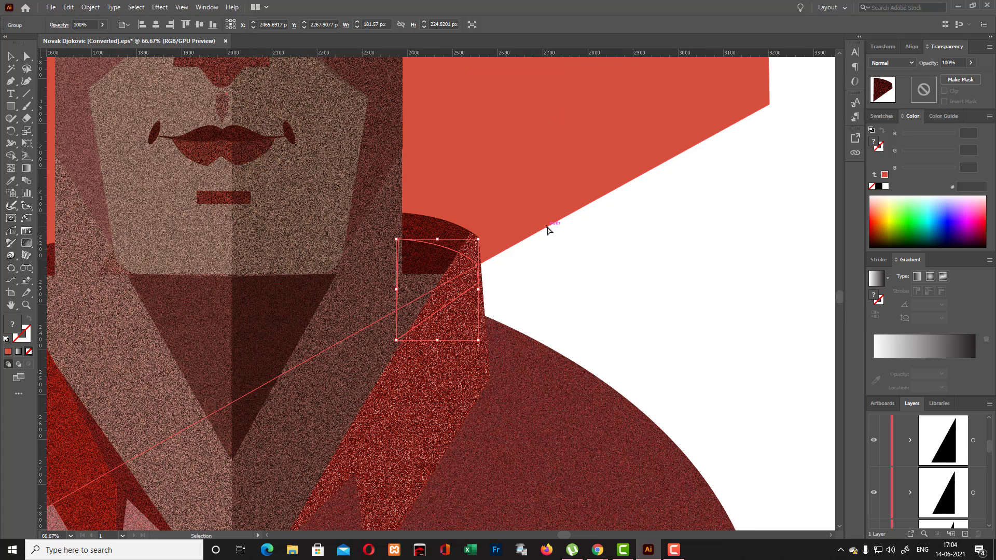
{"action": "left_click_drag", "start_coordinate": [419, 243], "coordinate": [601, 273]}
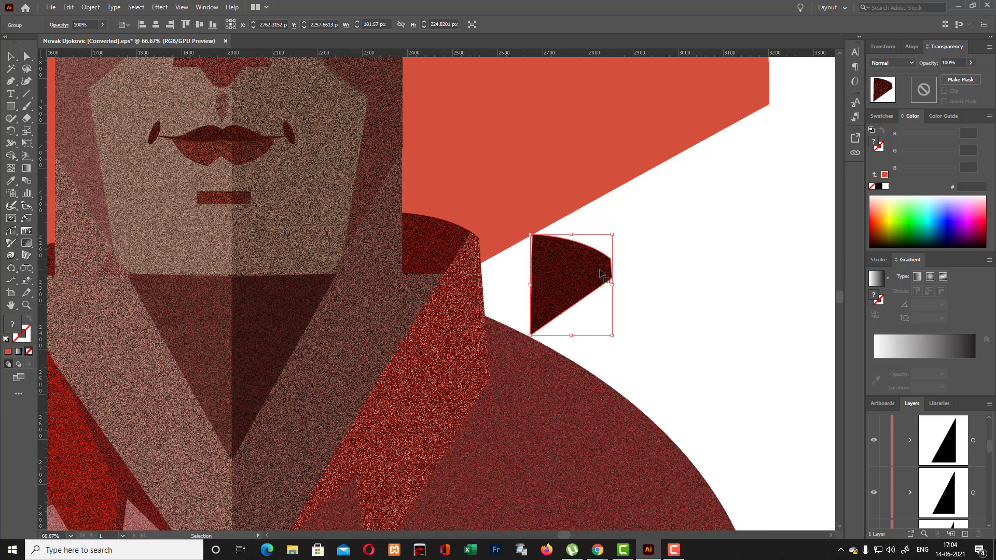
{"action": "key", "text": "Delete"}
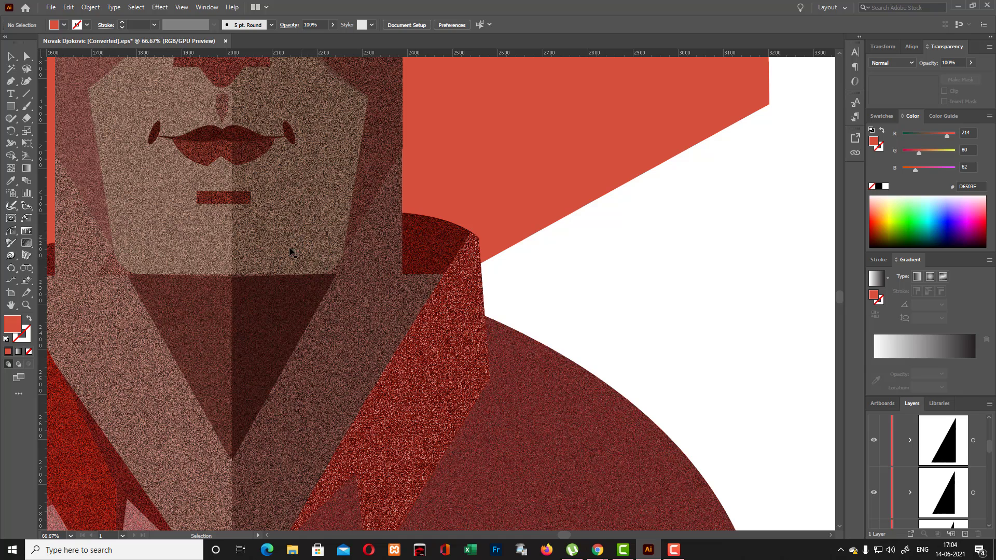
- Select the remaining red inner collar piece on the shaded side to inspect it, and deselect it
{"action": "left_click", "coordinate": [423, 248]}
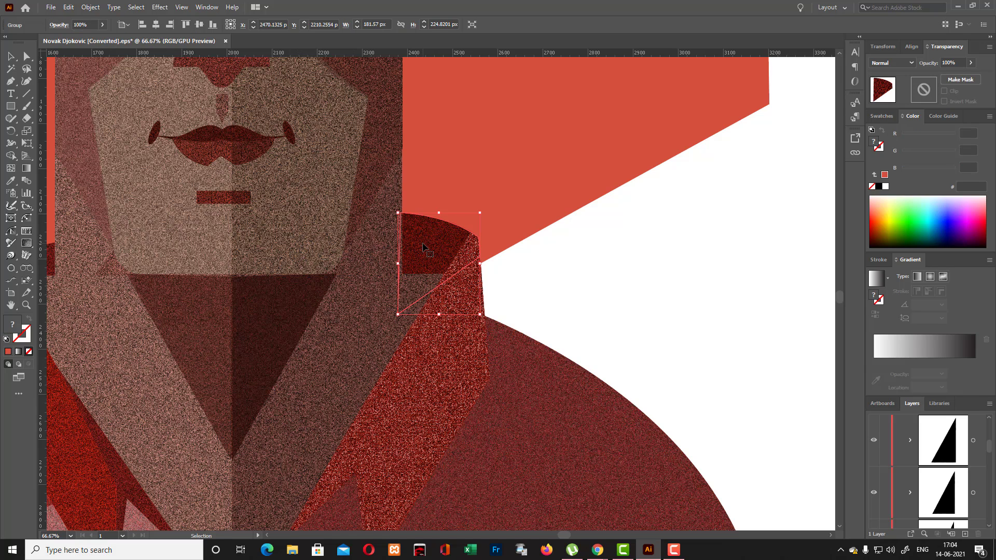
{"action": "mouse_move", "coordinate": [423, 248]}
{"action": "left_mouse_down"}
{"action": "mouse_move", "coordinate": [418, 275]}
{"action": "mouse_move", "coordinate": [583, 281]}
{"action": "mouse_move", "coordinate": [422, 261]}
{"action": "mouse_move", "coordinate": [431, 255]}
{"action": "left_mouse_up"}
{"action": "left_click", "coordinate": [562, 286]}
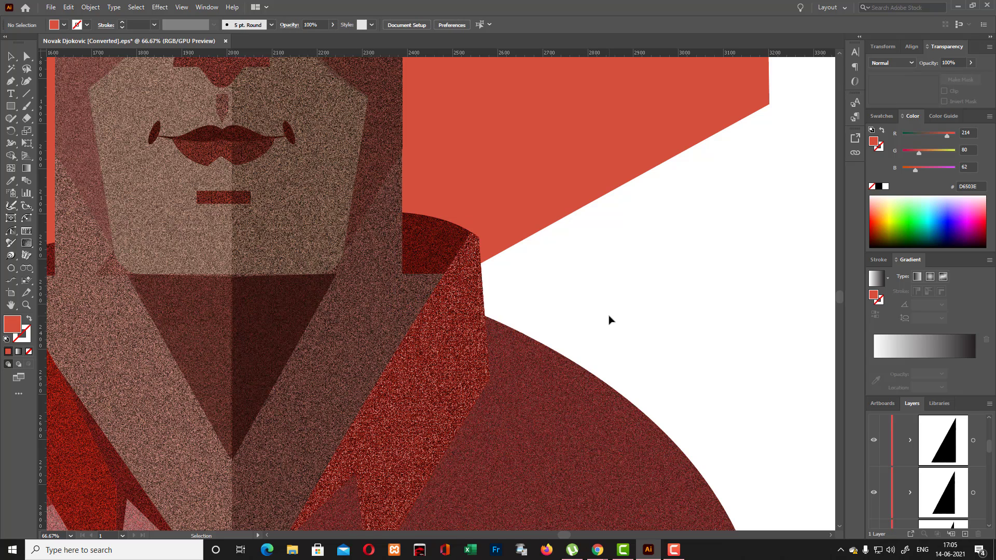
- Examine the grain texture and the light and dark shading across the collar, shirt, name label and face
{"action": "scroll", "coordinate": [610, 320], "scroll_direction": "up", "scroll_amount": 4}
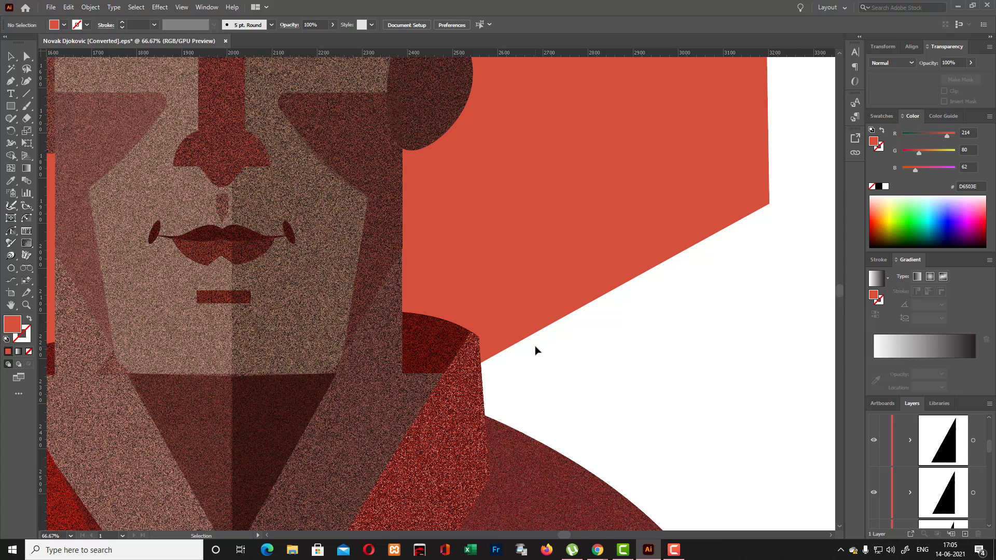
{"action": "scroll", "coordinate": [536, 351], "scroll_direction": "up", "scroll_amount": 1}
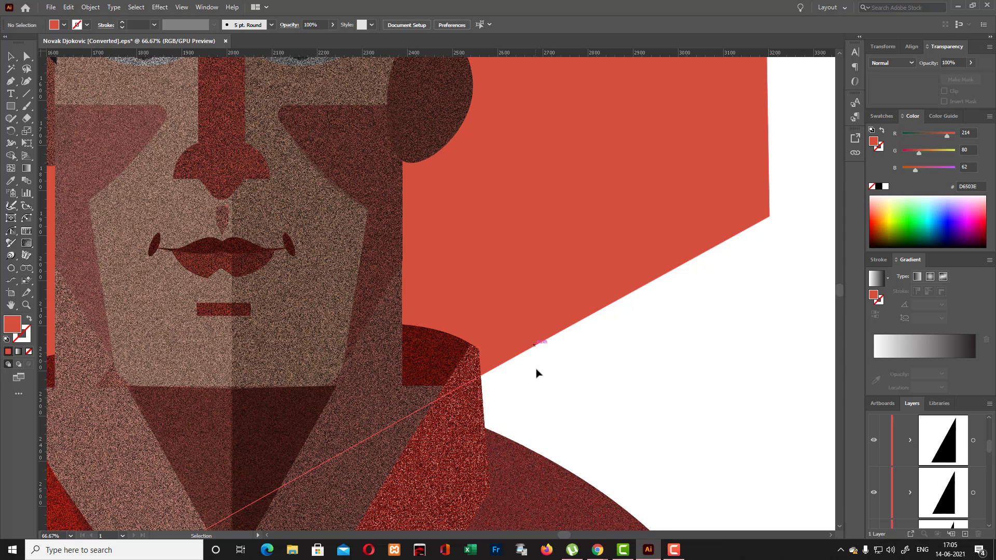
{"action": "scroll", "coordinate": [537, 373], "scroll_direction": "down", "scroll_amount": 10}
{"action": "scroll", "coordinate": [537, 374], "scroll_direction": "down", "scroll_amount": 5}
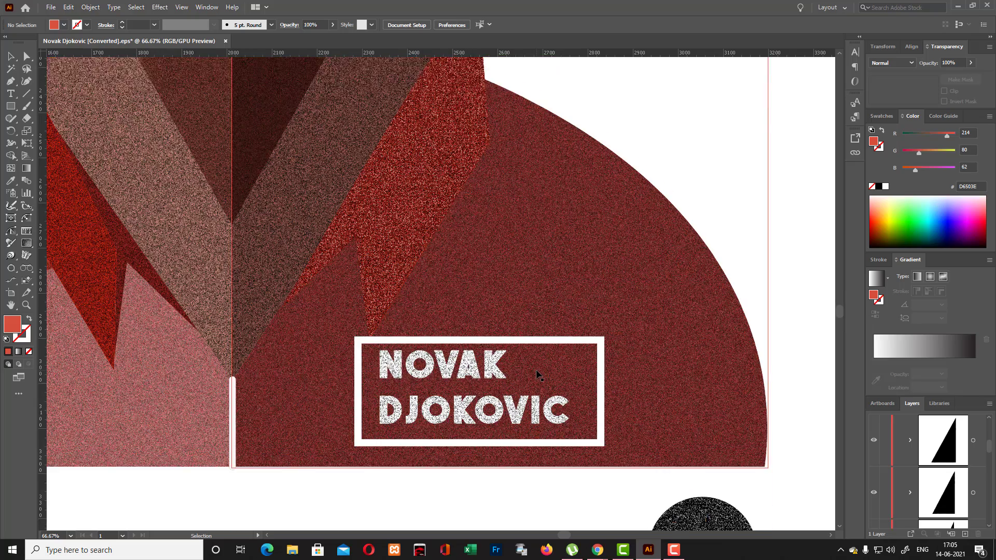
{"action": "scroll", "coordinate": [537, 374], "scroll_direction": "up", "scroll_amount": 2}
{"action": "scroll", "coordinate": [537, 373], "scroll_direction": "down", "scroll_amount": 3}
{"action": "scroll", "coordinate": [537, 374], "scroll_direction": "down", "scroll_amount": 7}
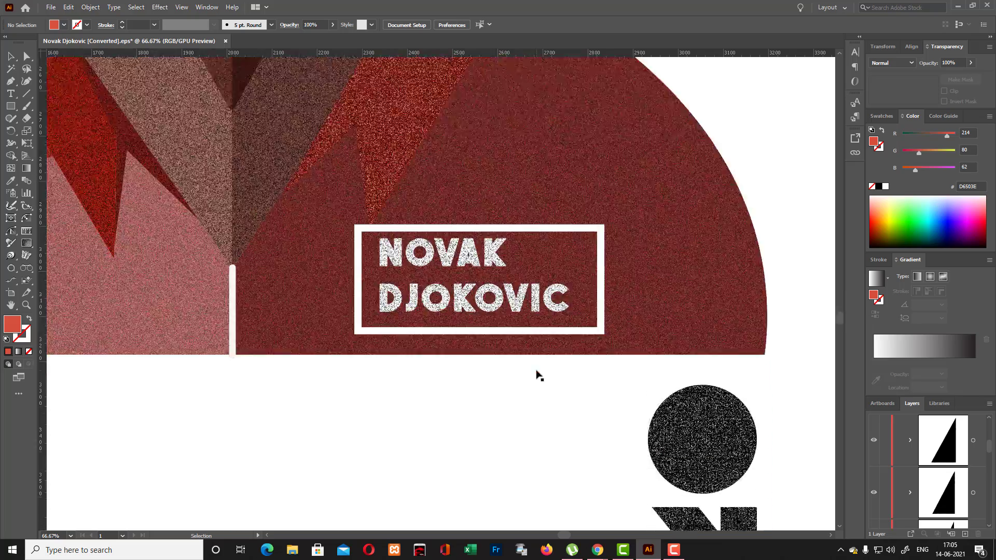
{"action": "scroll", "coordinate": [537, 374], "scroll_direction": "up", "scroll_amount": 6}
{"action": "scroll", "coordinate": [537, 374], "scroll_direction": "up", "scroll_amount": 8}
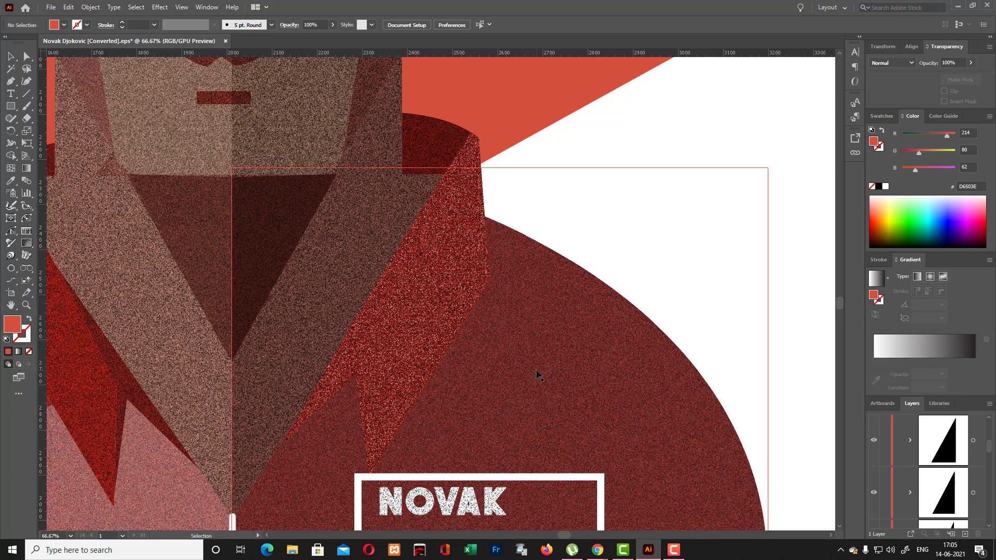
{"action": "scroll", "coordinate": [540, 376], "scroll_direction": "down", "scroll_amount": 2}
{"action": "scroll", "coordinate": [540, 376], "scroll_direction": "down", "scroll_amount": 2}
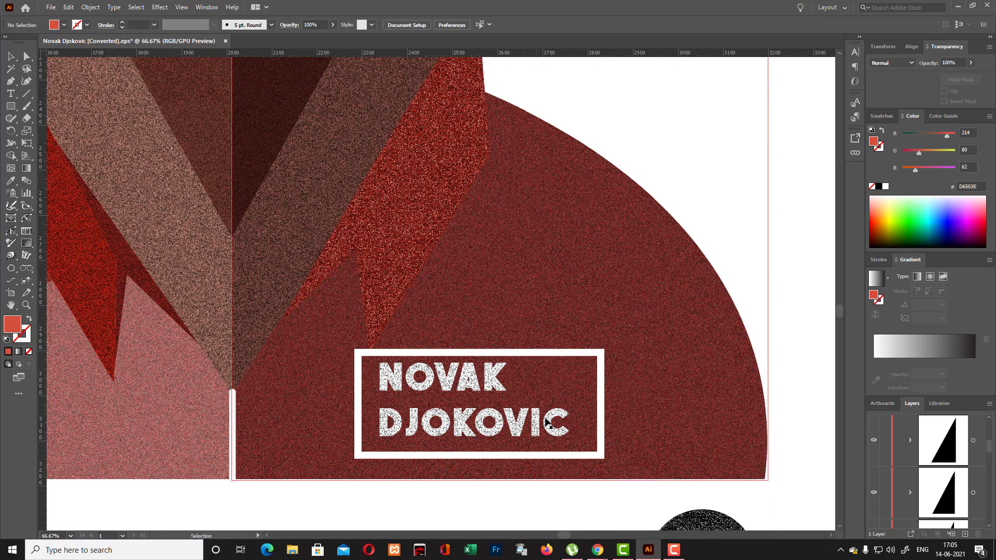
{"action": "scroll", "coordinate": [567, 538], "scroll_direction": "left", "scroll_amount": 10}
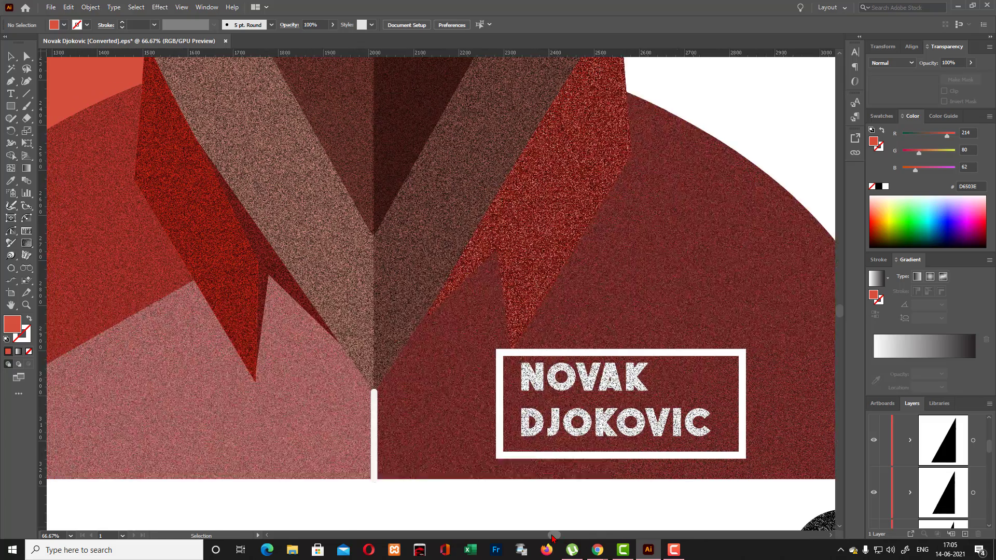
{"action": "scroll", "coordinate": [418, 335], "scroll_direction": "up", "scroll_amount": 6}
{"action": "scroll", "coordinate": [419, 334], "scroll_direction": "up", "scroll_amount": 15}
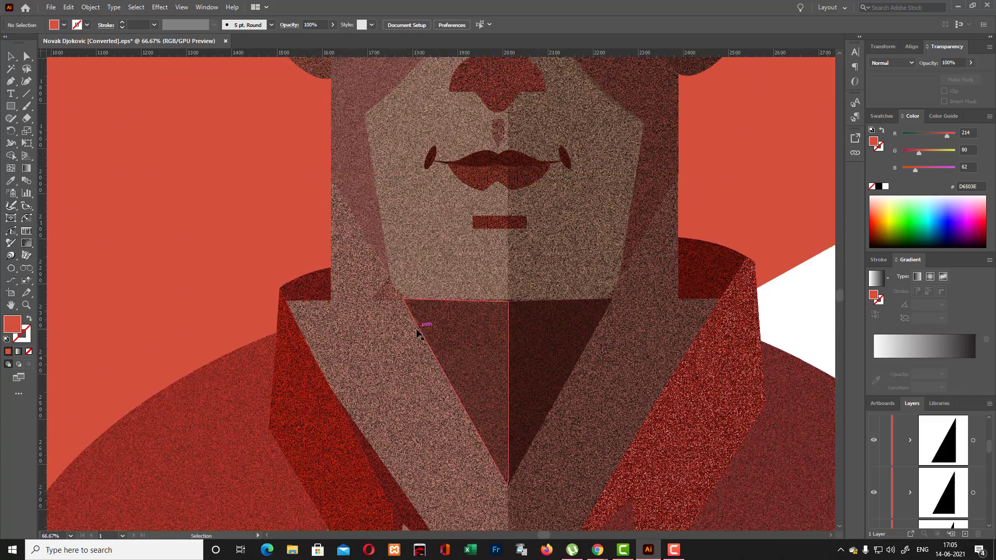
{"action": "scroll", "coordinate": [406, 313], "scroll_direction": "up", "scroll_amount": 2}
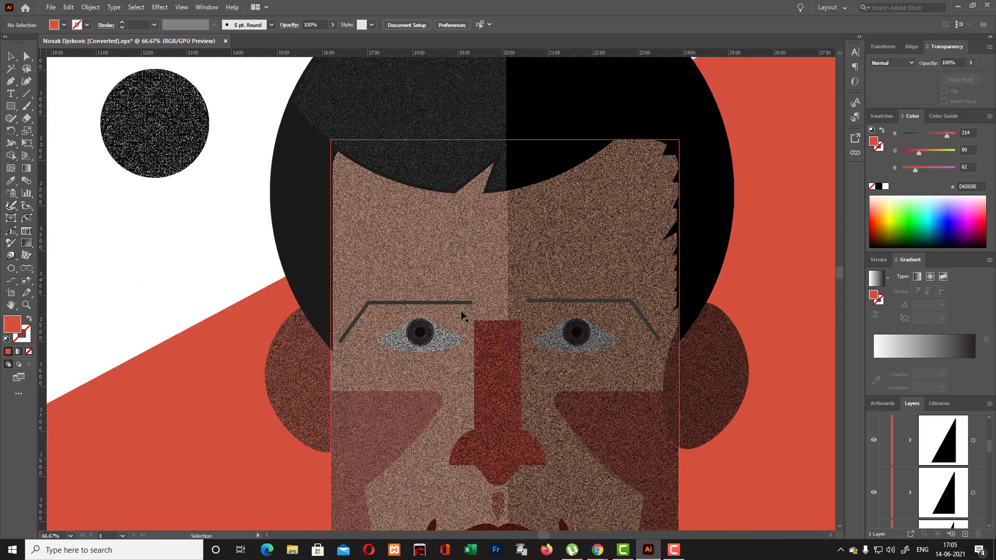
{"action": "scroll", "coordinate": [461, 324], "scroll_direction": "down", "scroll_amount": 12}
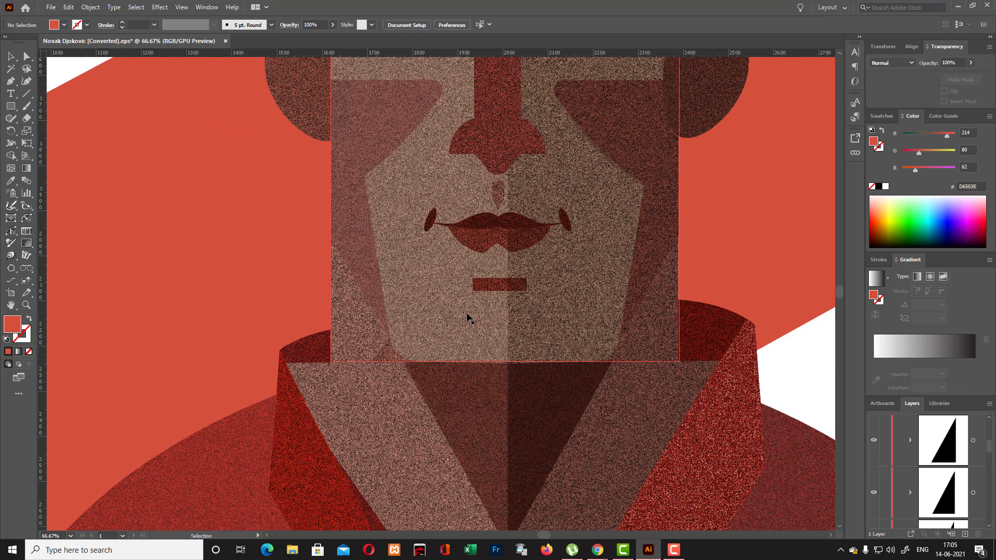
{"action": "scroll", "coordinate": [467, 317], "scroll_direction": "down", "scroll_amount": 2}
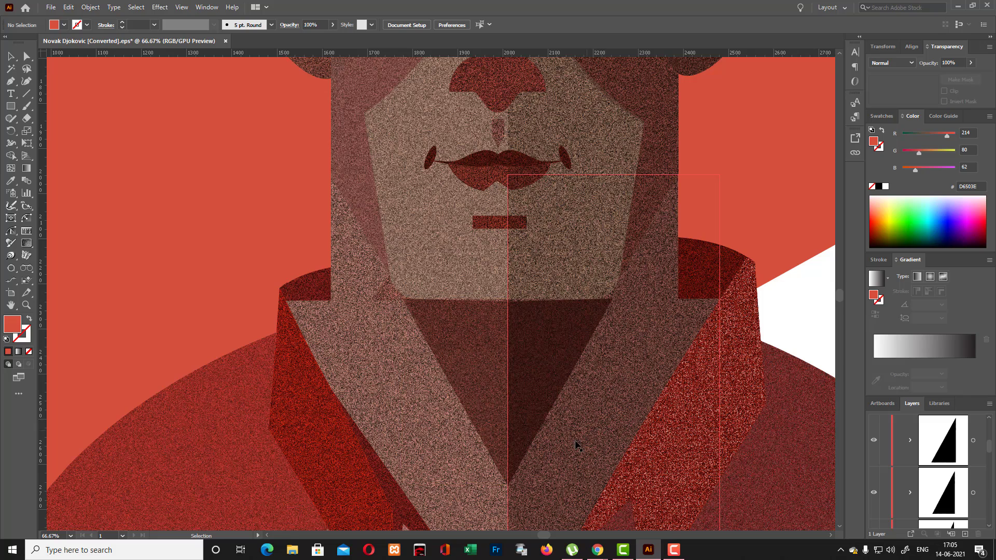
- Draw a red rectangle about 538 by 857 px on the empty canvas beside the artboard
{"action": "scroll", "coordinate": [574, 446], "scroll_direction": "up", "scroll_amount": 10}
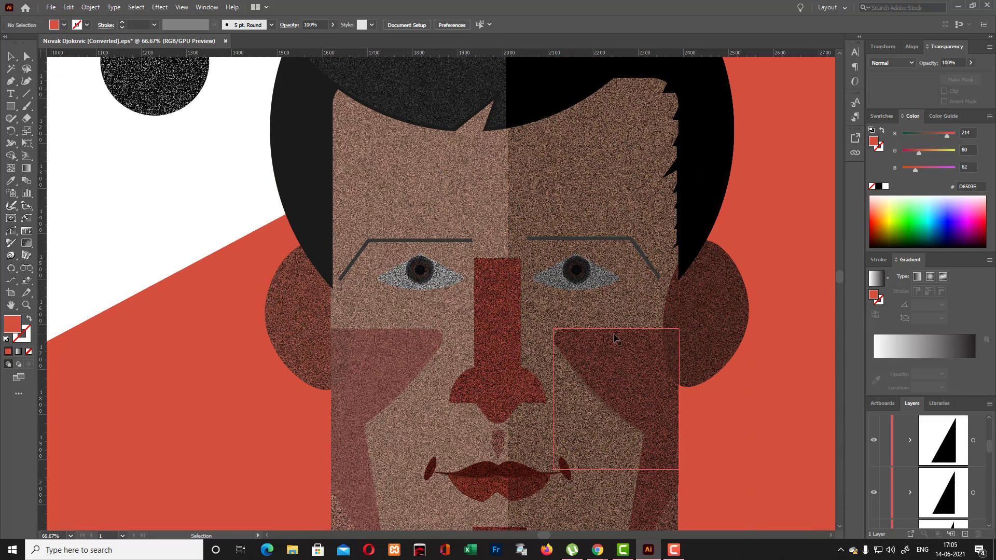
{"action": "key", "text": "ctrl+minus"}
{"action": "key", "text": "ctrl+minus"}
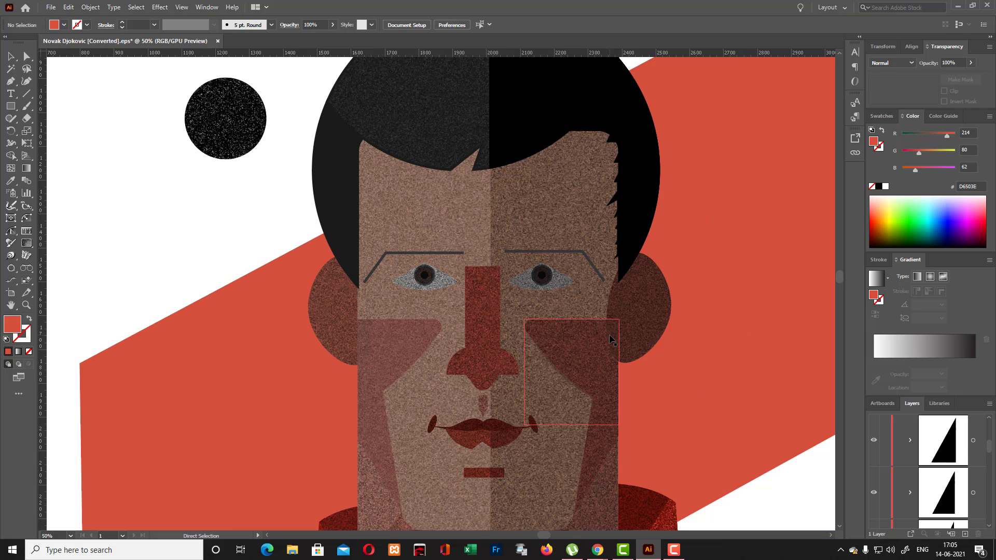
{"action": "key", "text": "ctrl+minus"}
{"action": "key", "text": "ctrl+minus"}
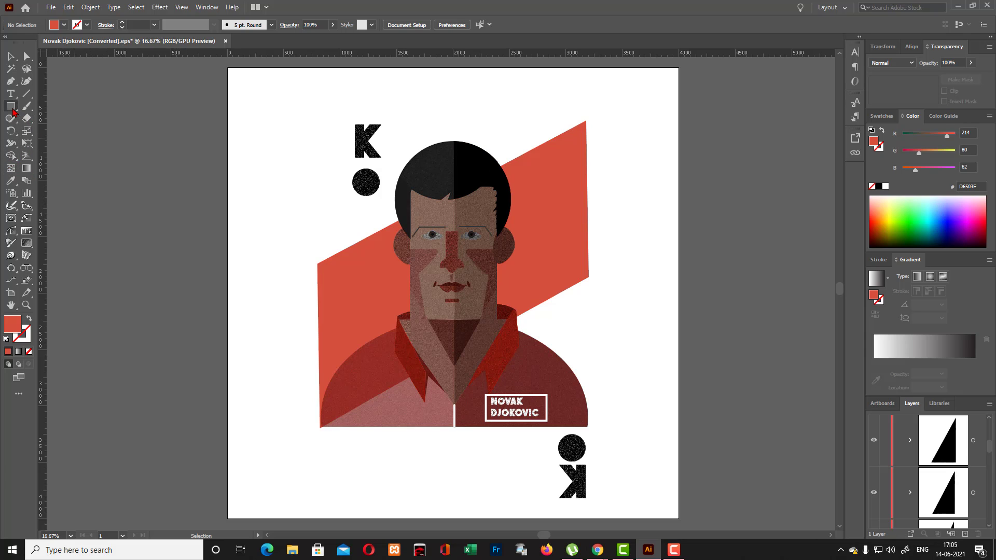
{"action": "right_click", "coordinate": [13, 108]}
{"action": "left_click", "coordinate": [54, 120]}
{"action": "mouse_move", "coordinate": [127, 195]}
{"action": "left_mouse_down"}
{"action": "mouse_move", "coordinate": [193, 280]}
{"action": "mouse_move", "coordinate": [188, 292]}
{"action": "left_mouse_up"}
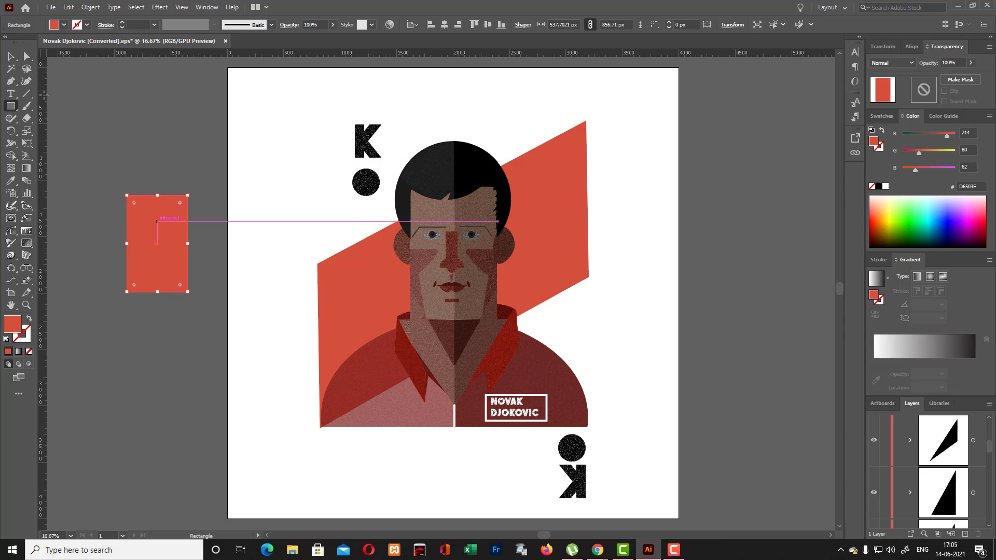
{"action": "left_click", "coordinate": [11, 56]}
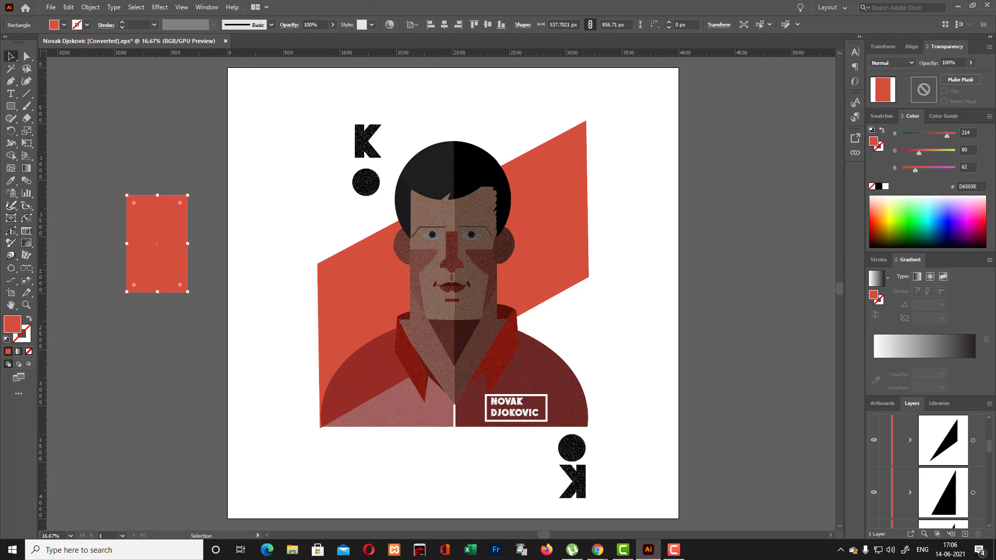
- Try masking the red rectangle with a pasted copy of itself in an inverted opacity mask, and release the mask
{"action": "left_click", "coordinate": [207, 7]}
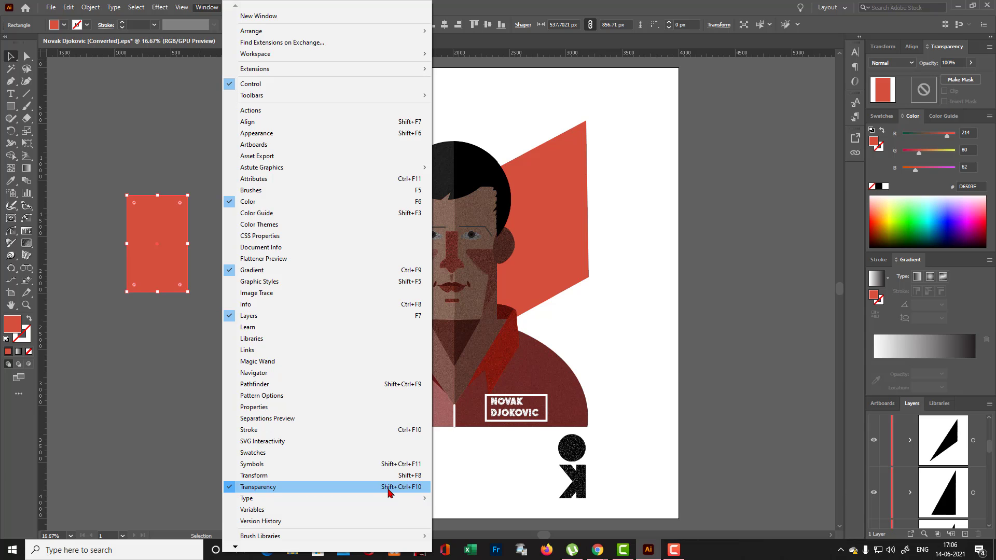
{"action": "left_click", "coordinate": [692, 353]}
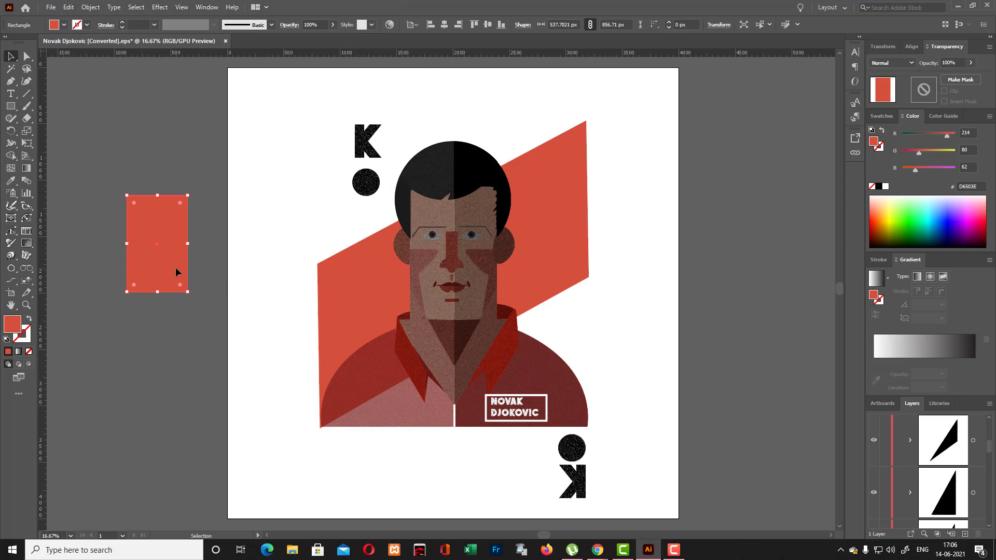
{"action": "key", "text": "a"}
{"action": "key", "text": "v"}
{"action": "left_click", "coordinate": [960, 81]}
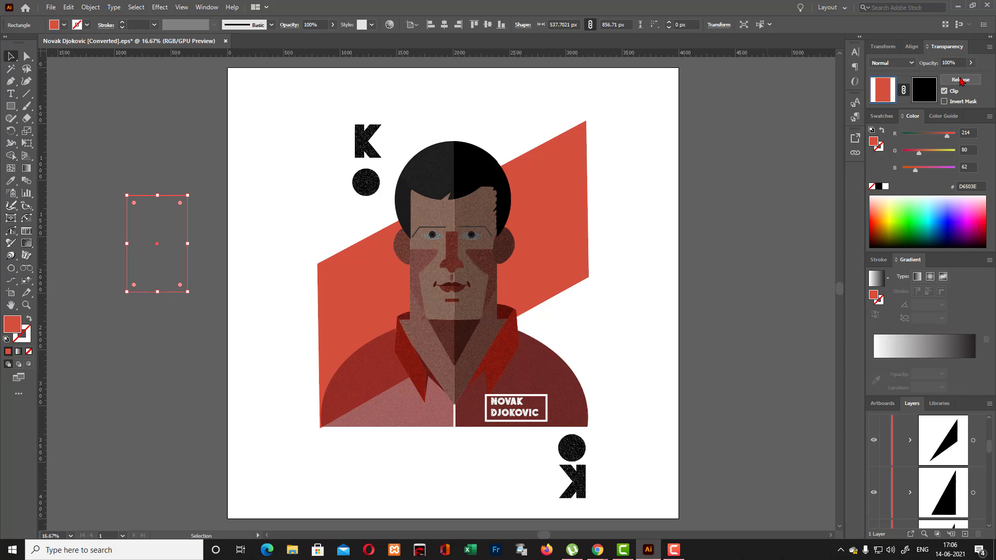
{"action": "left_click", "coordinate": [920, 92]}
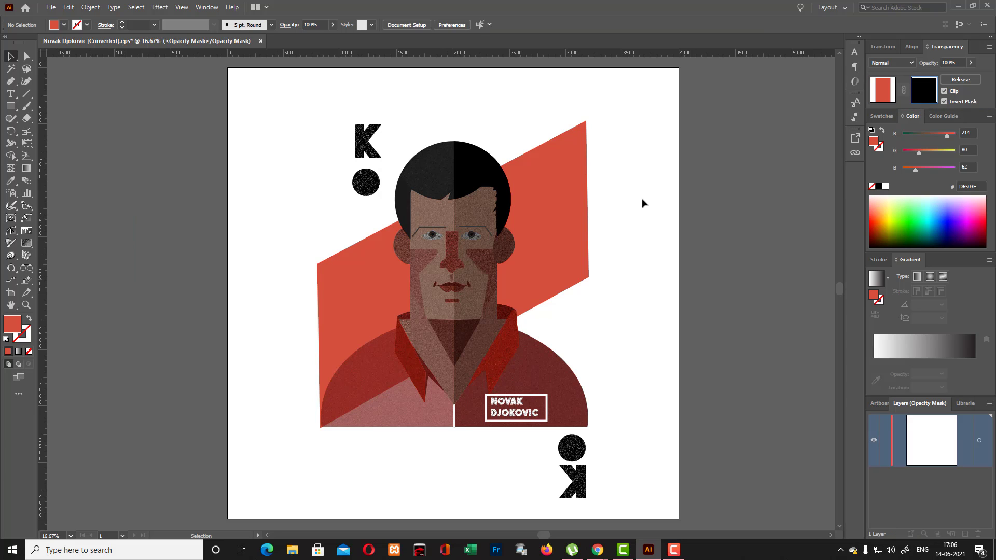
{"action": "key", "text": "a"}
{"action": "key", "text": "ctrl+f"}
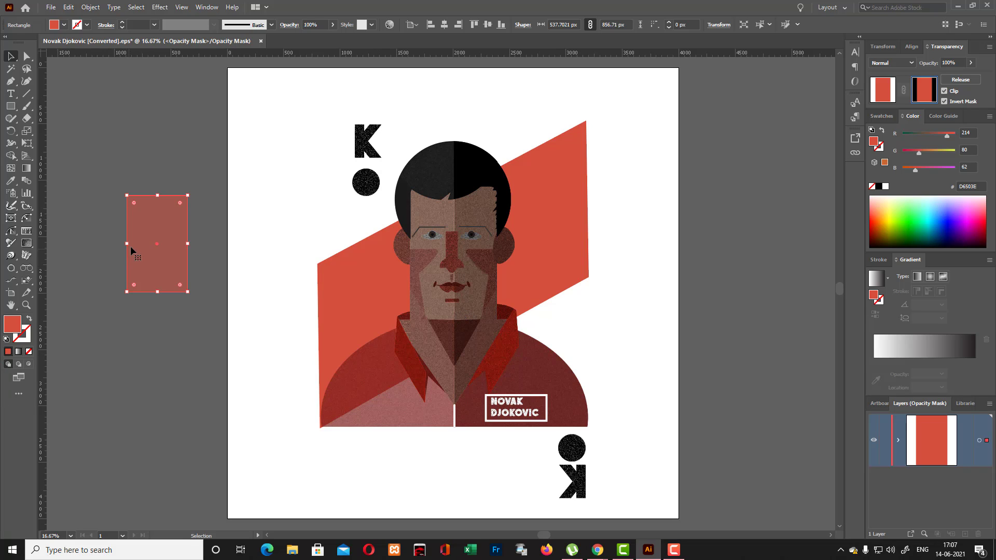
{"action": "left_click", "coordinate": [193, 358]}
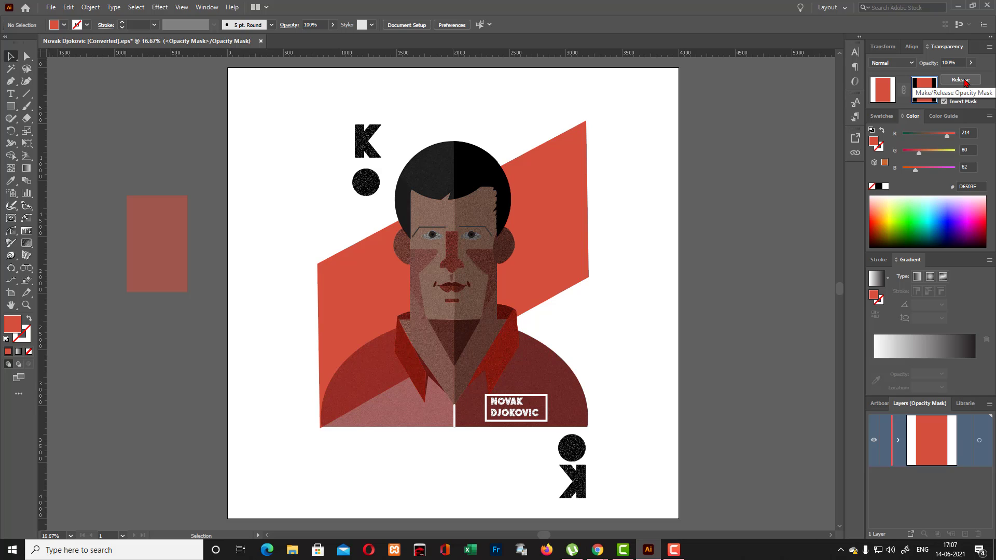
{"action": "left_click", "coordinate": [963, 80]}
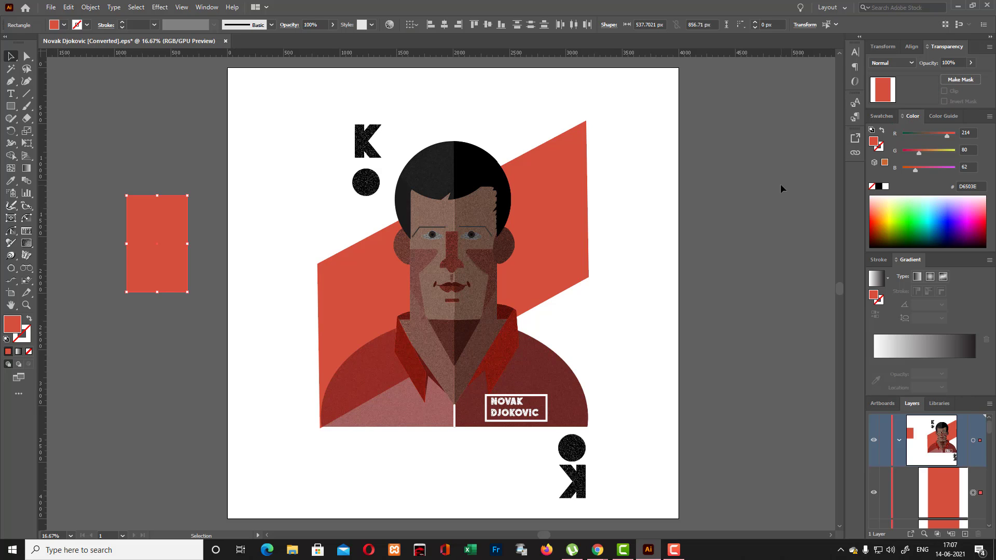
- Make a non-inverted opacity mask for the red rectangle and paste a copy of the rectangle in front inside the mask
{"action": "left_click", "coordinate": [148, 248]}
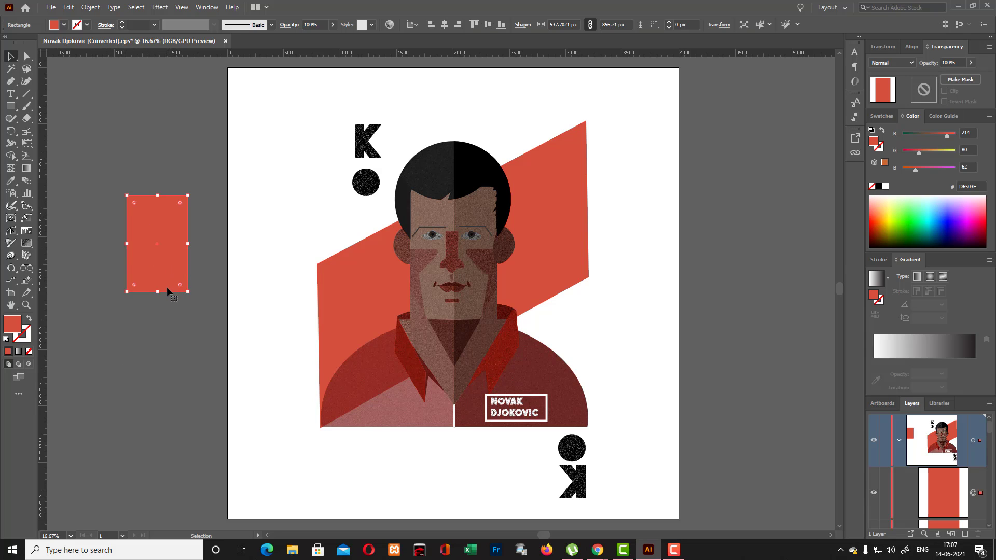
{"action": "key", "text": "a"}
{"action": "key", "text": "v"}
{"action": "left_click", "coordinate": [965, 82]}
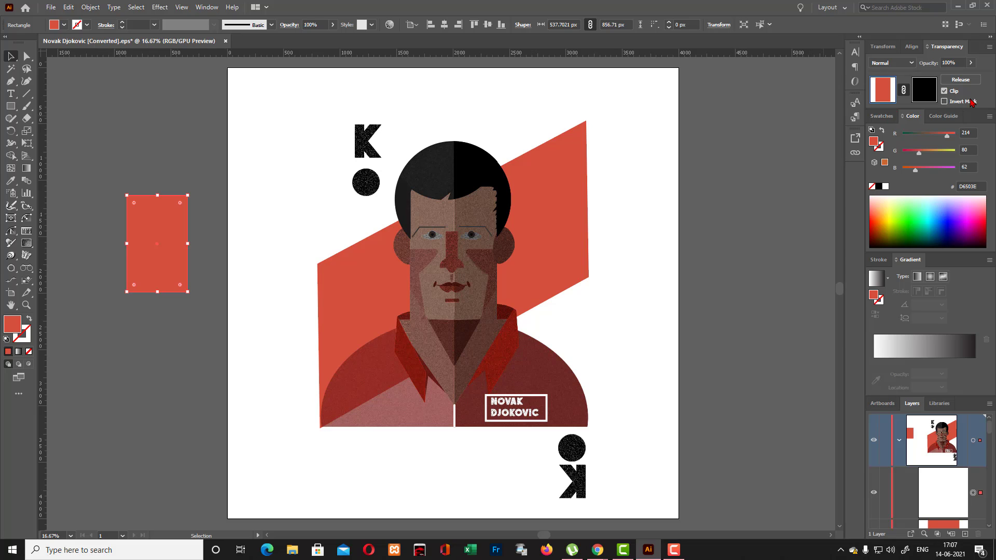
{"action": "left_click", "coordinate": [934, 99]}
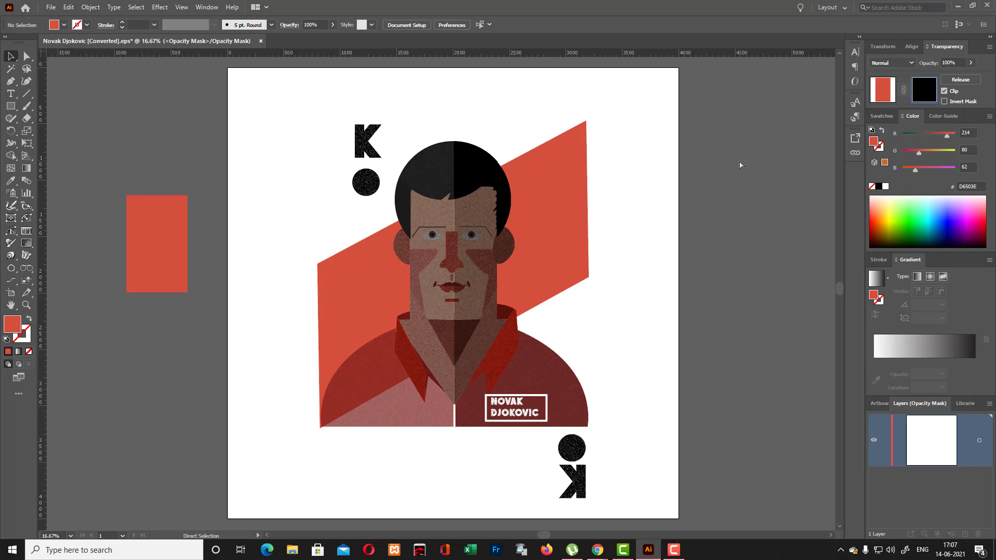
{"action": "key", "text": "ctrl+f"}
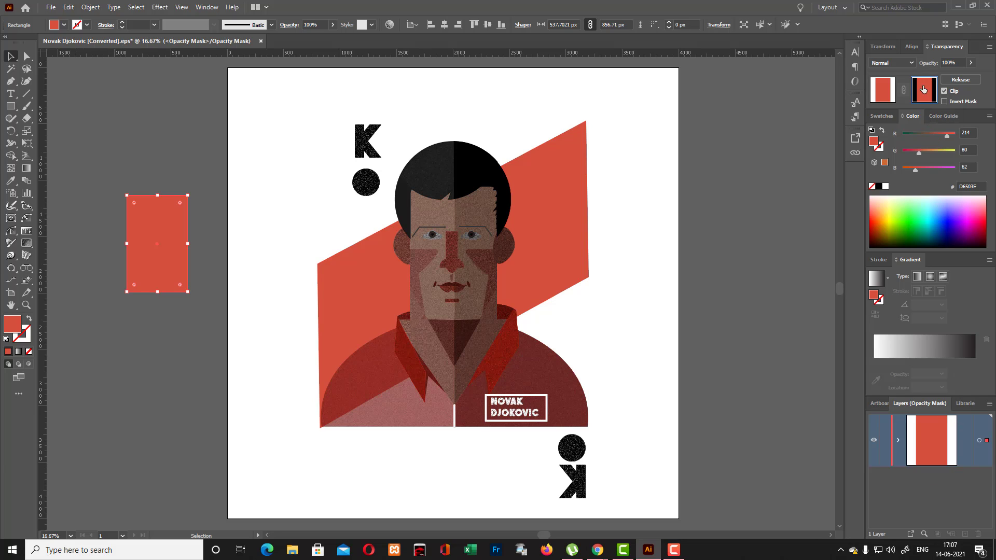
{"action": "left_click", "coordinate": [945, 101]}
{"action": "left_click", "coordinate": [945, 101]}
- Open the Grain texture effect for the mask's rectangle and choose the Stippled grain type
{"action": "left_click", "coordinate": [160, 7]}
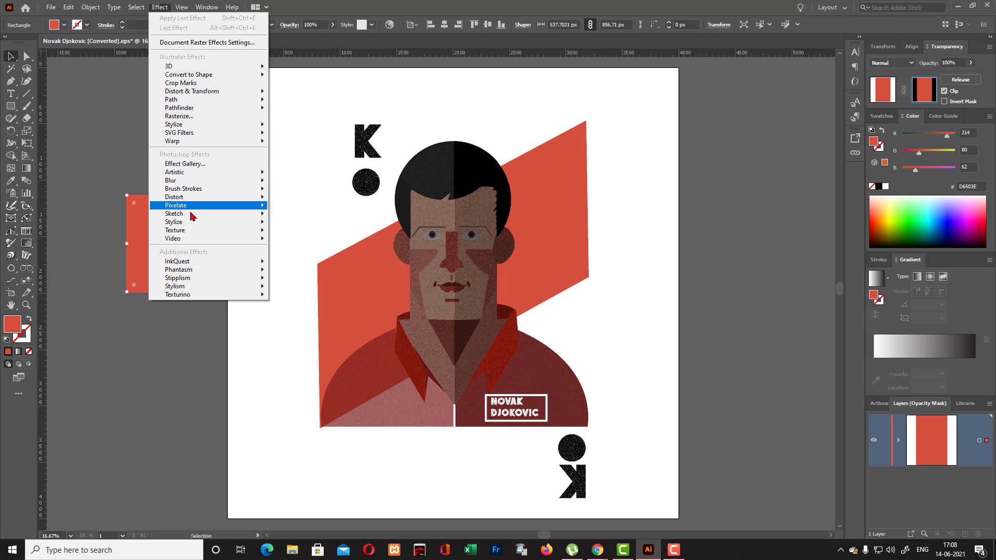
{"action": "mouse_move", "coordinate": [191, 225]}
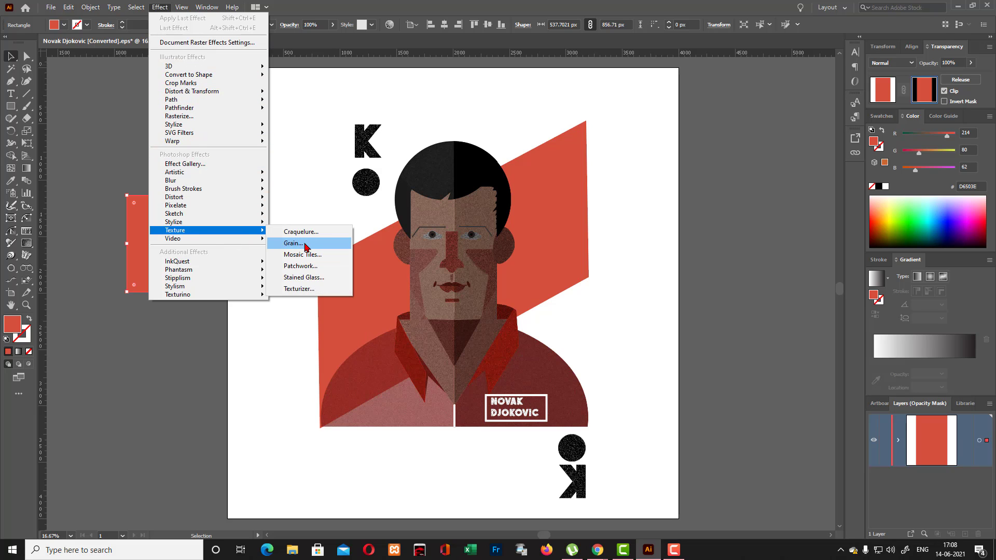
{"action": "left_click", "coordinate": [294, 243]}
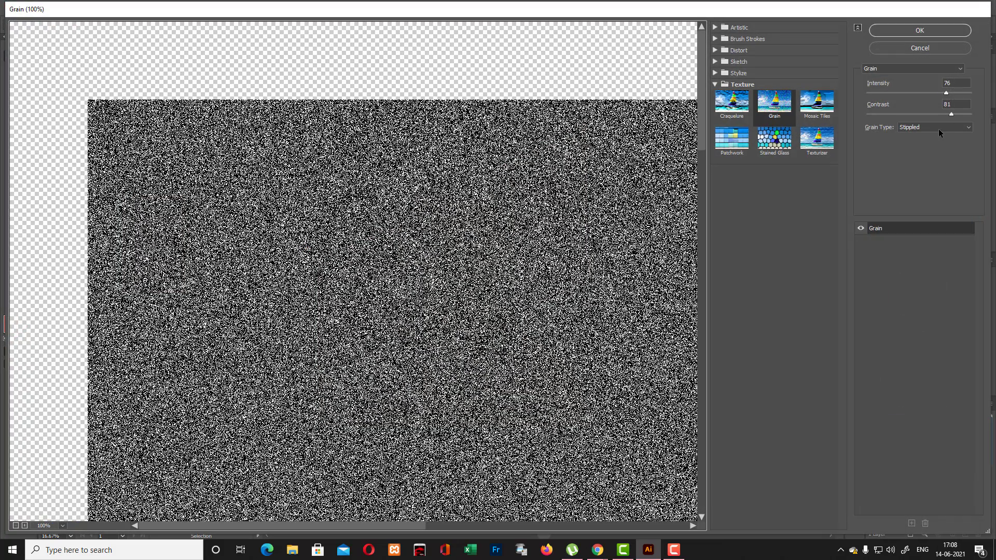
{"action": "left_click", "coordinate": [970, 130]}
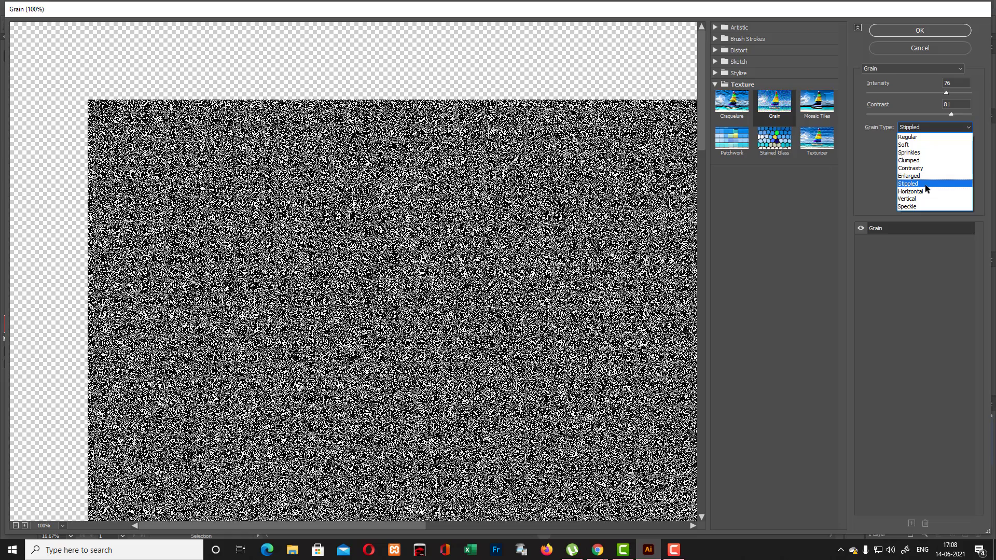
{"action": "left_click", "coordinate": [927, 184]}
- Preview the Regular, Contrasty and Sprinkles grain types on the mask's rectangle, and return to Stippled
{"action": "left_click", "coordinate": [956, 128]}
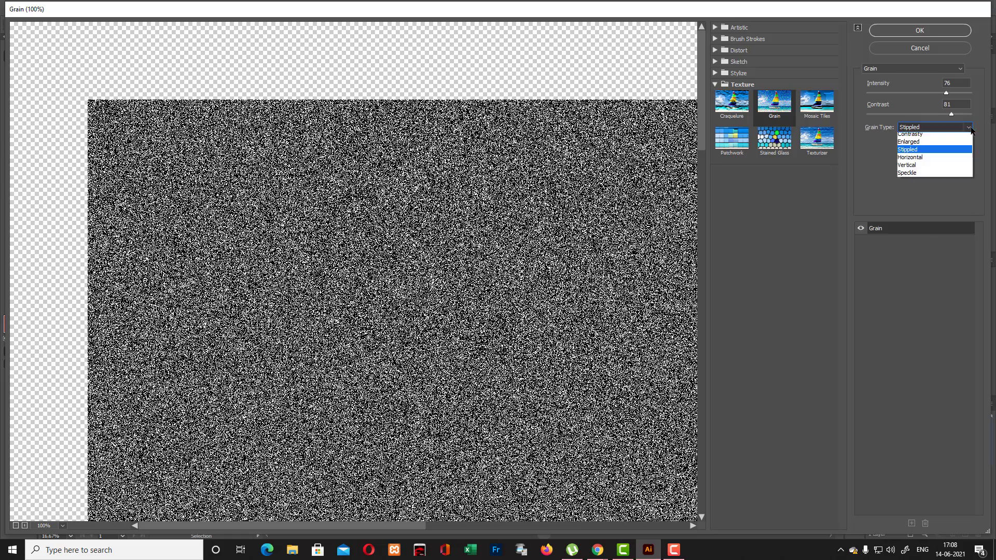
{"action": "left_click", "coordinate": [941, 138]}
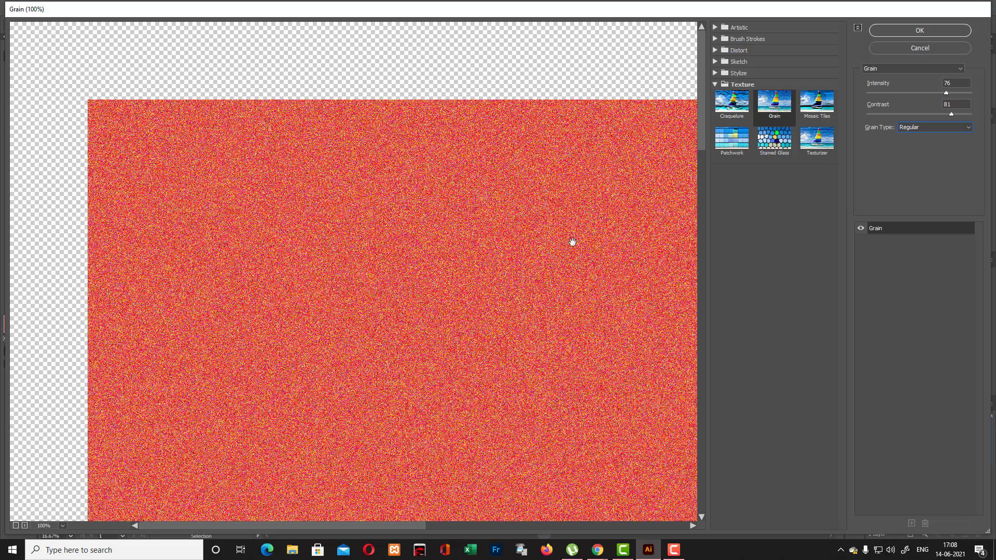
{"action": "left_click", "coordinate": [970, 129]}
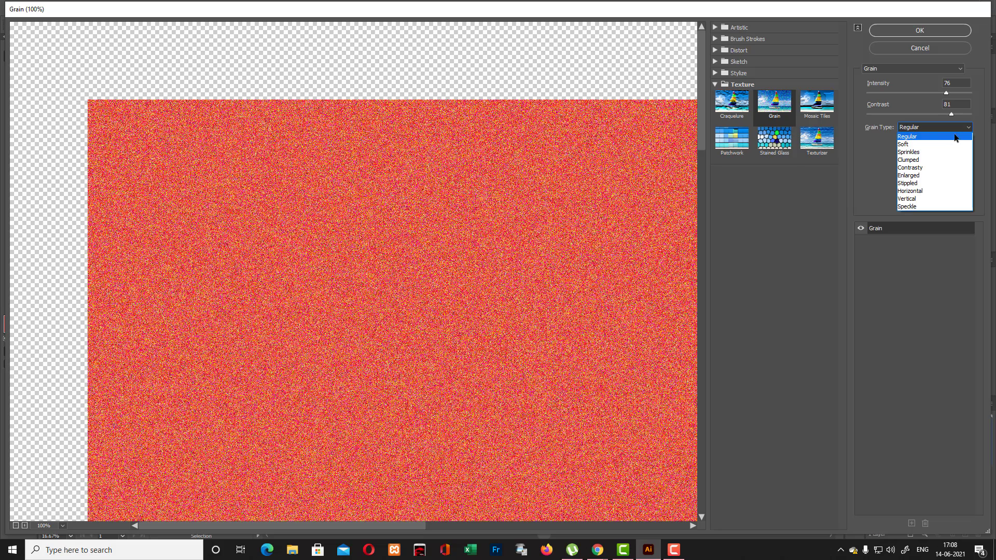
{"action": "left_click", "coordinate": [917, 169]}
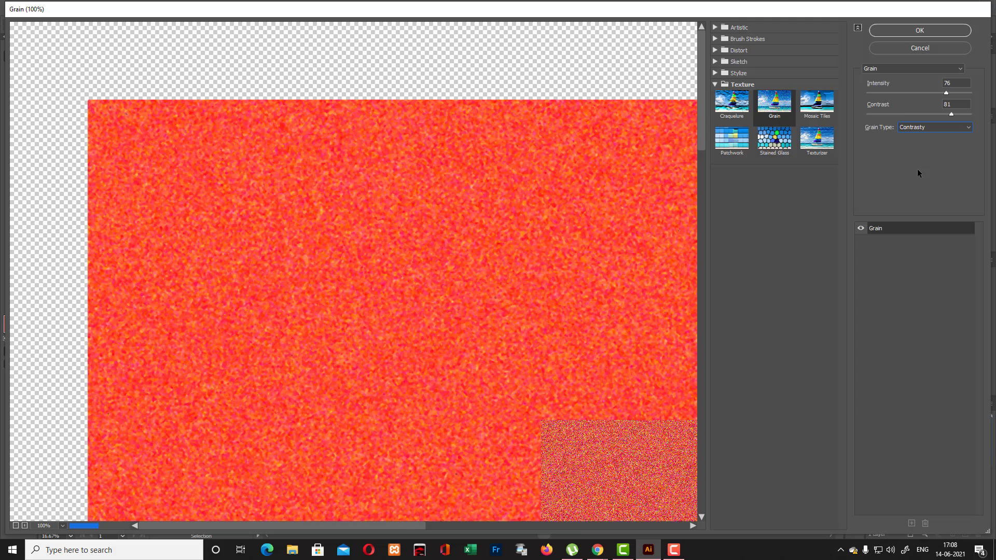
{"action": "left_click", "coordinate": [970, 129]}
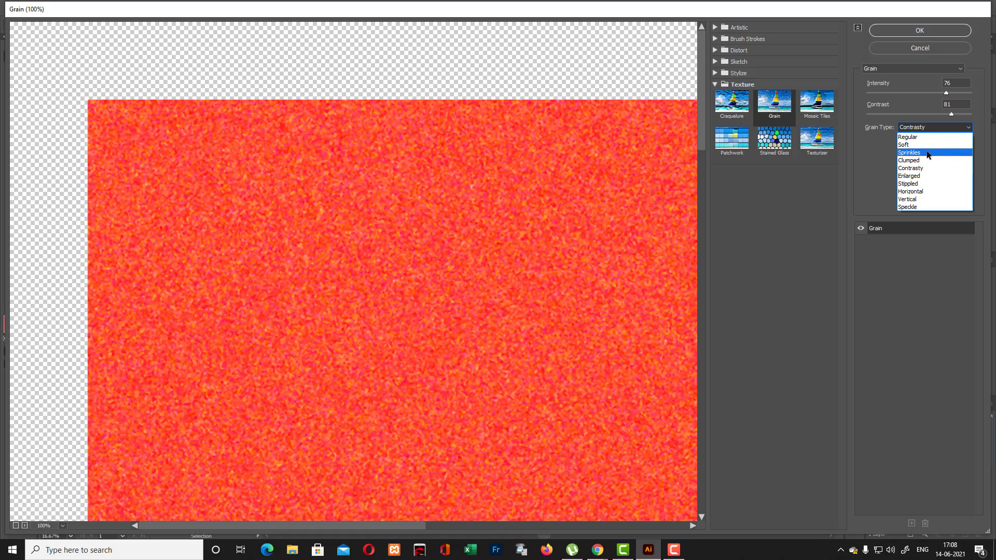
{"action": "left_click", "coordinate": [919, 152]}
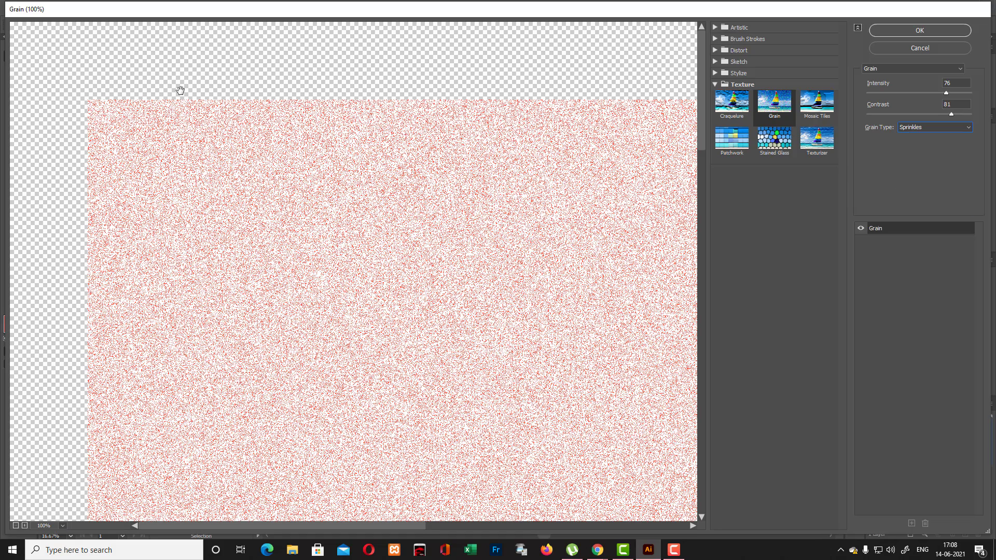
{"action": "left_click", "coordinate": [970, 129]}
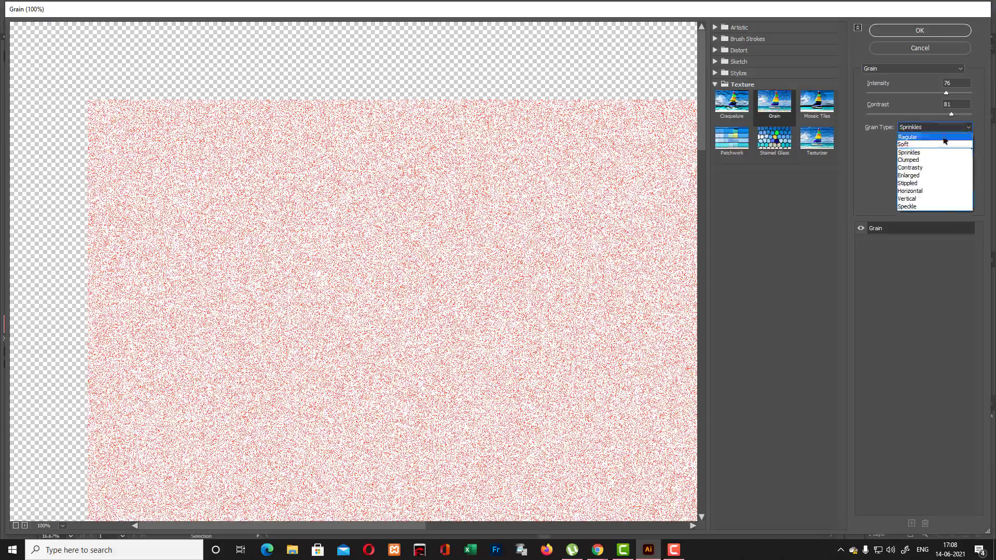
{"action": "left_click", "coordinate": [917, 184]}
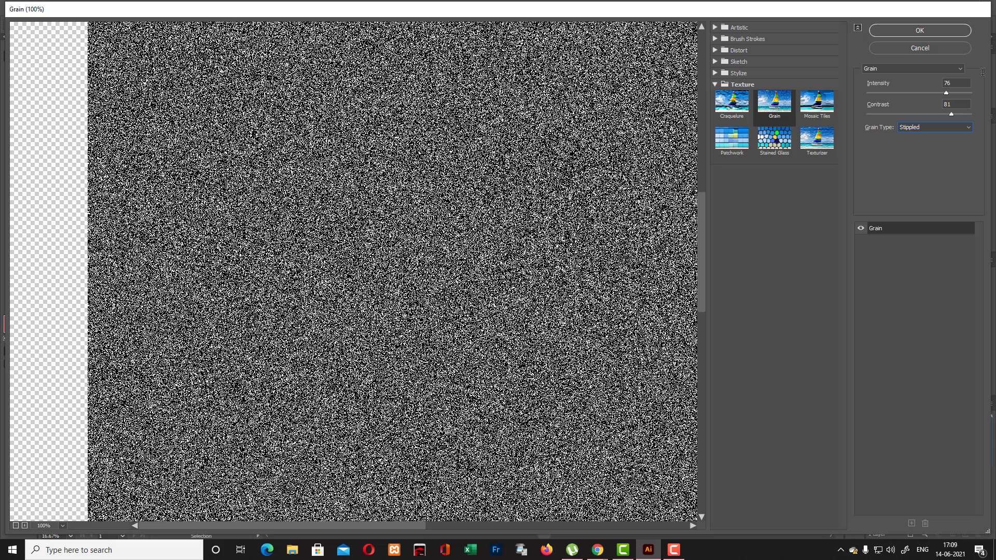
- Apply the Stippled grain to the mask's rectangle with intensity 72 and contrast 78, and deselect it
{"action": "mouse_move", "coordinate": [952, 115]}
{"action": "left_mouse_down"}
{"action": "mouse_move", "coordinate": [933, 116]}
{"action": "mouse_move", "coordinate": [939, 92]}
{"action": "mouse_move", "coordinate": [949, 114]}
{"action": "left_mouse_up"}
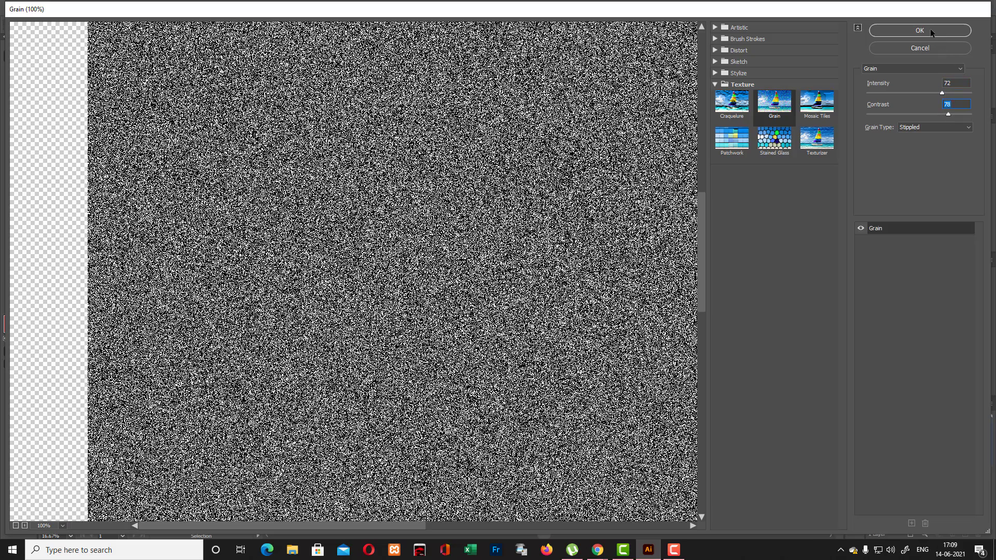
{"action": "left_click", "coordinate": [930, 30]}
{"action": "left_click", "coordinate": [247, 190]}
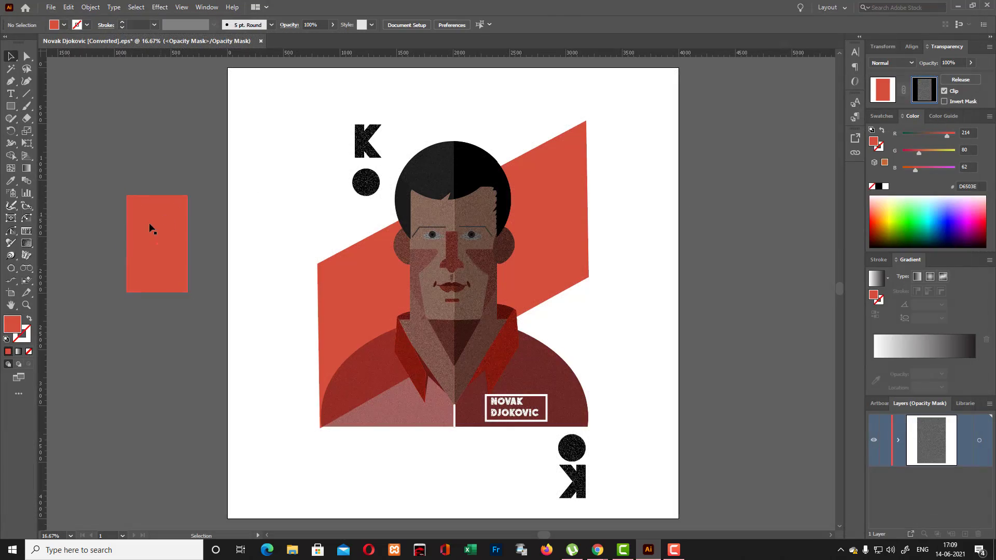
- Move the grain-textured rectangle aside within the opacity mask and delete it
{"action": "left_click", "coordinate": [149, 229]}
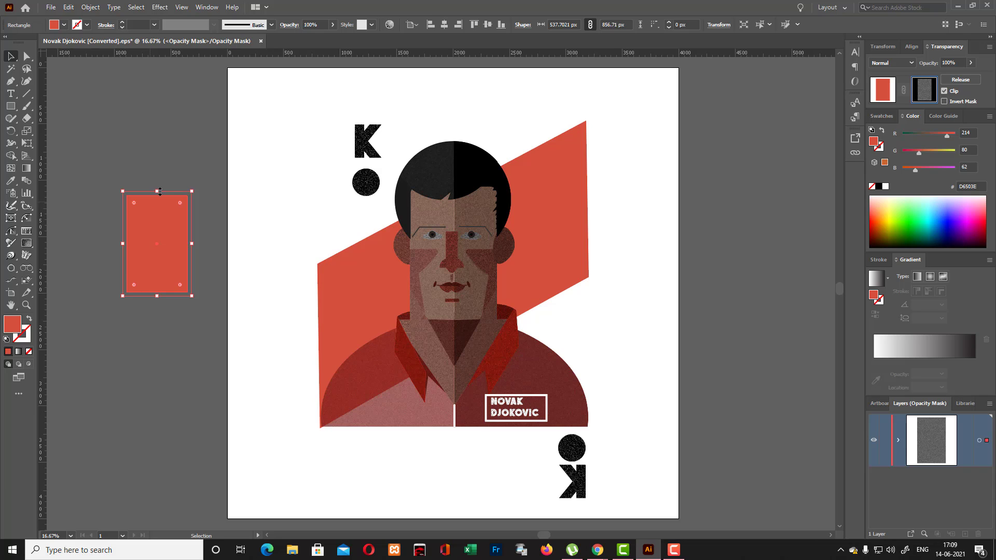
{"action": "key", "text": "ctrl+equal"}
{"action": "key", "text": "ctrl+equal"}
{"action": "key", "text": "ctrl+equal"}
{"action": "key", "text": "ctrl+equal"}
{"action": "key", "text": "ctrl+equal"}
{"action": "key", "text": "ctrl+equal"}
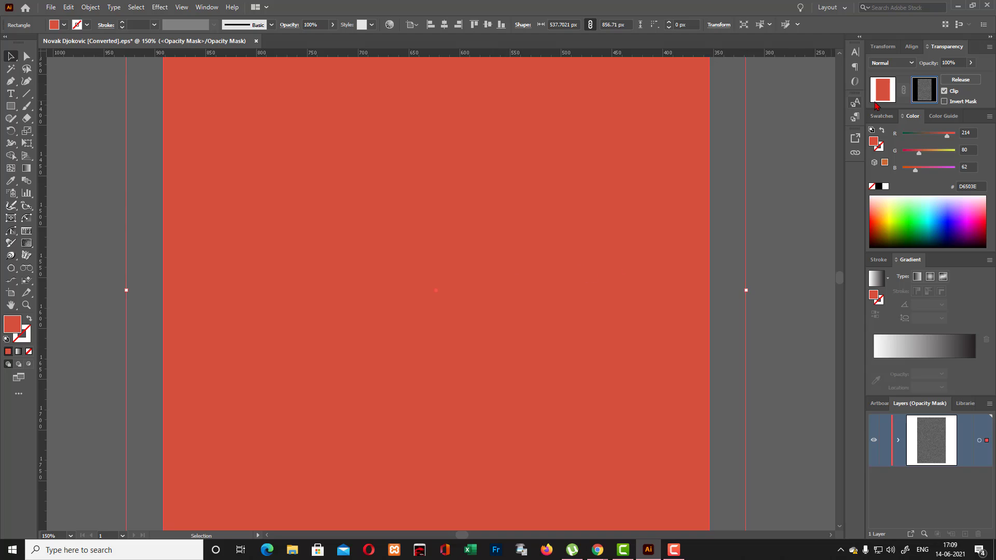
{"action": "left_click_drag", "start_coordinate": [606, 248], "coordinate": [358, 286]}
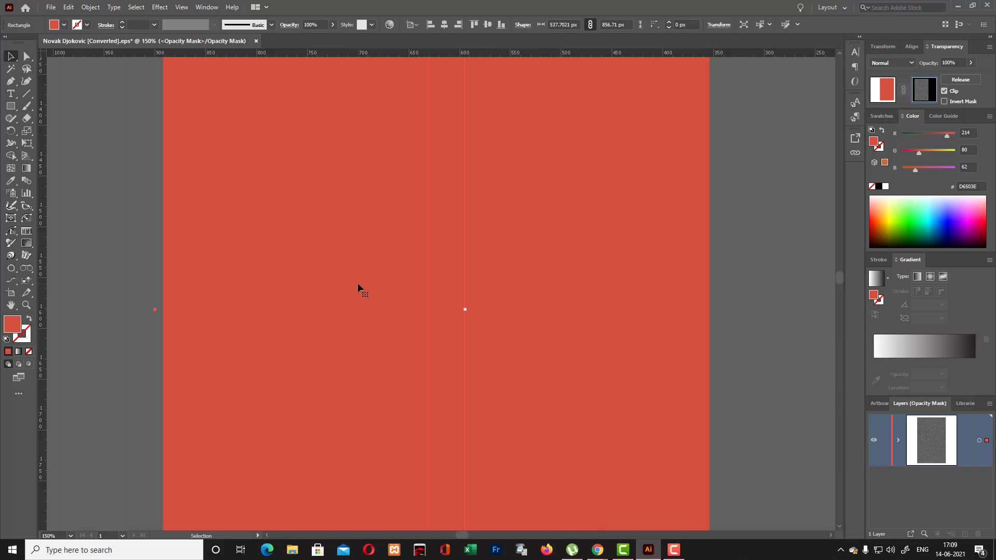
{"action": "key", "text": "Delete"}
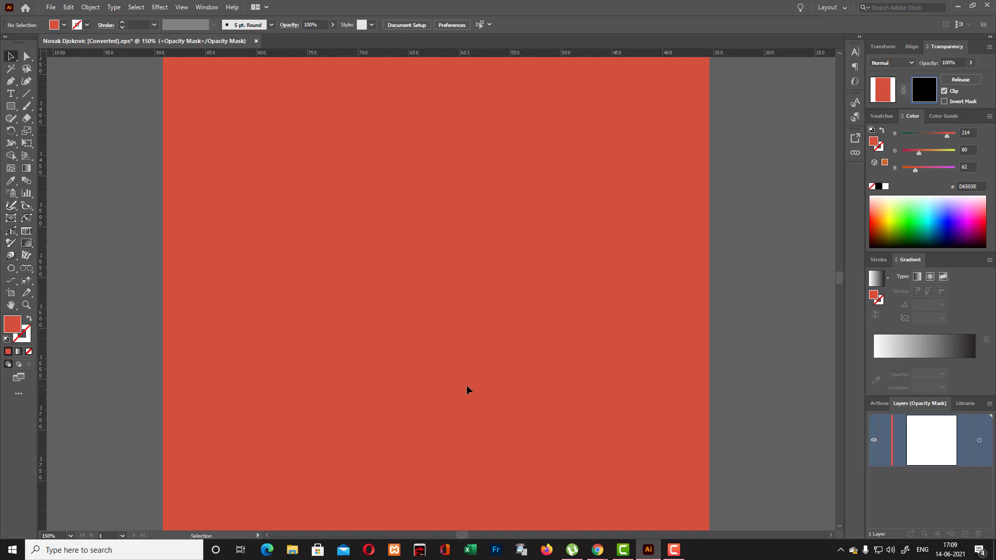
{"action": "key", "text": "ctrl+minus"}
{"action": "key", "text": "ctrl+minus"}
{"action": "key", "text": "ctrl+minus"}
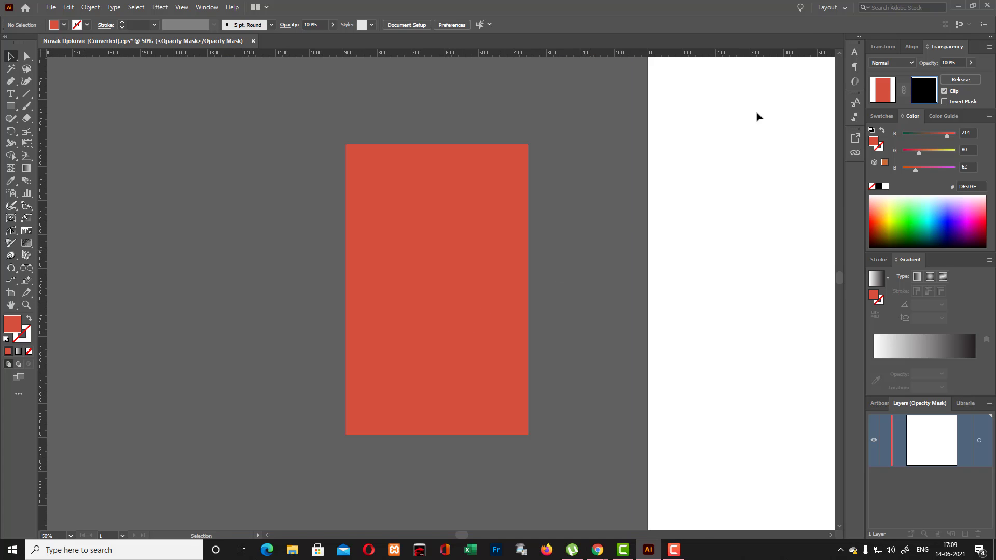
- Release the opacity mask, move the top red rectangle aside and delete it, and undo the deletion of the rectangle beneath
{"action": "left_click", "coordinate": [961, 79]}
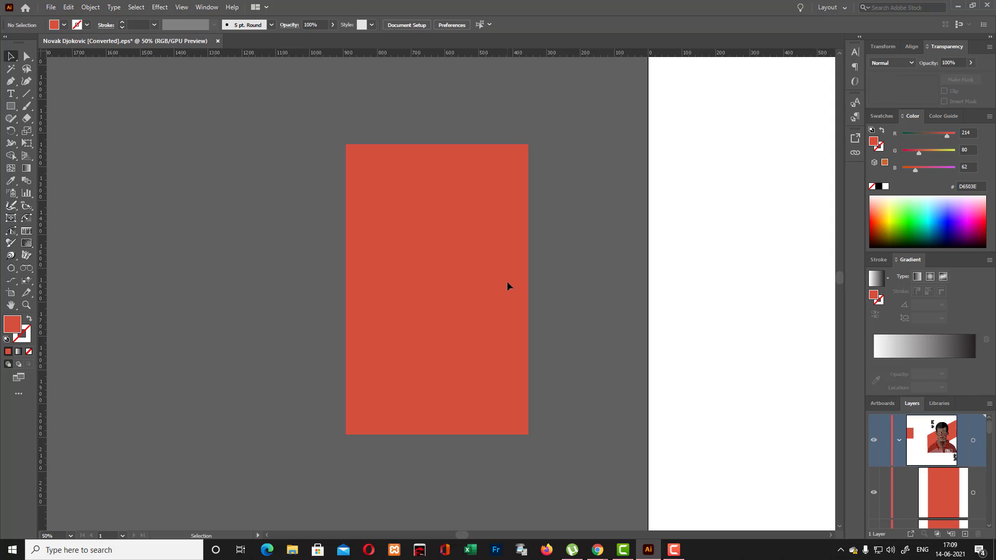
{"action": "left_click_drag", "start_coordinate": [508, 283], "coordinate": [274, 287]}
{"action": "key", "text": "Delete"}
{"action": "left_click", "coordinate": [381, 290]}
{"action": "key", "text": "Delete"}
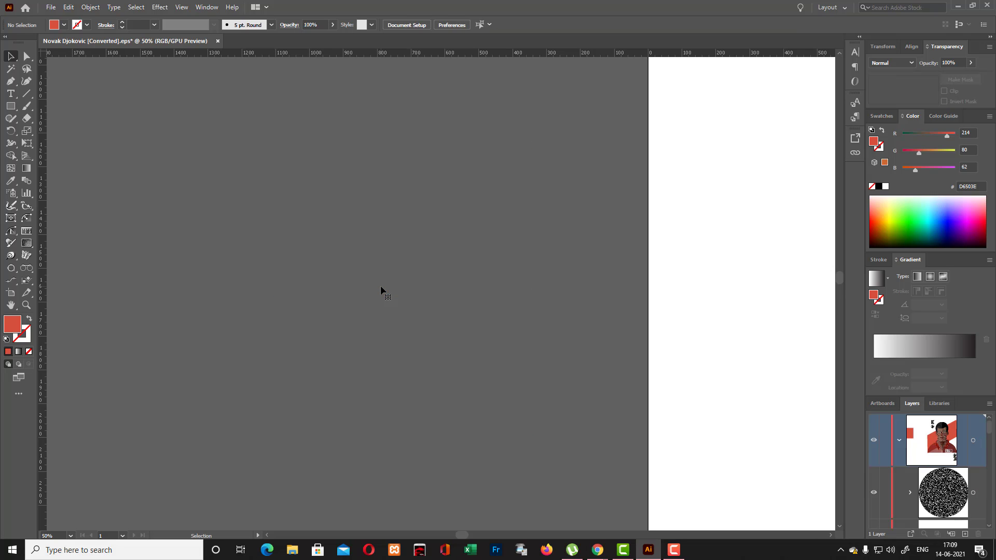
{"action": "key", "text": "ctrl+z"}
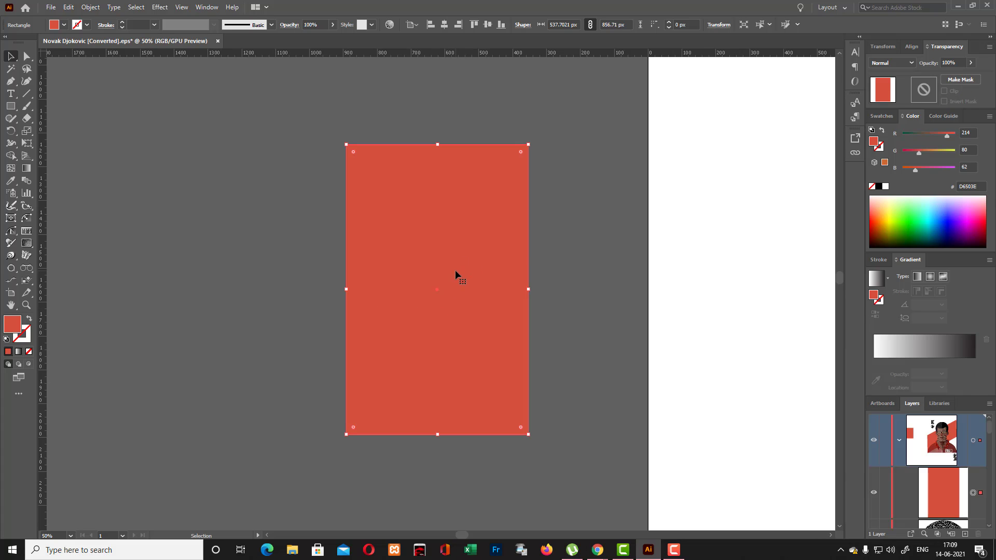
- Make an inverted opacity mask on the red rectangle and paste a copy of the rectangle in place inside the mask
{"action": "left_click", "coordinate": [960, 79]}
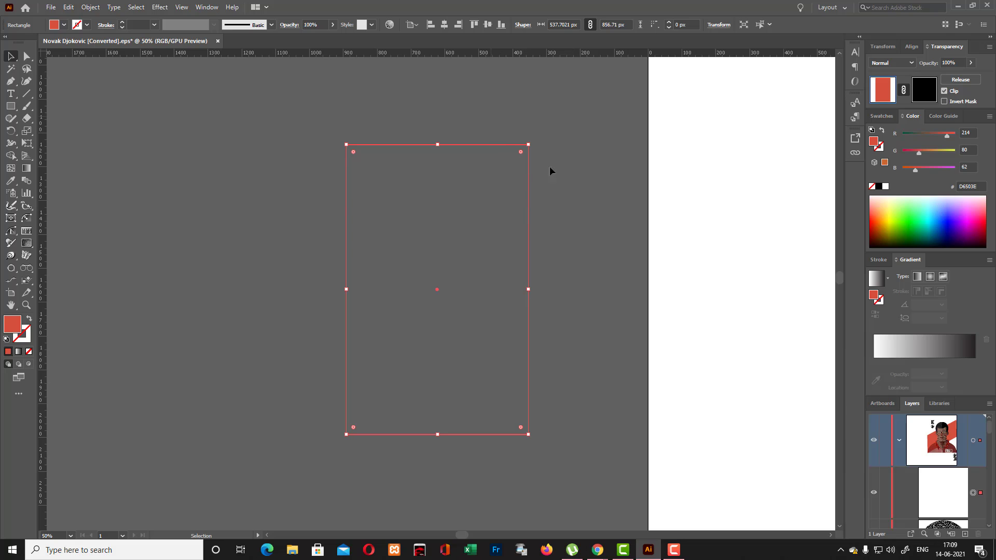
{"action": "left_click", "coordinate": [944, 102]}
{"action": "left_click", "coordinate": [924, 90]}
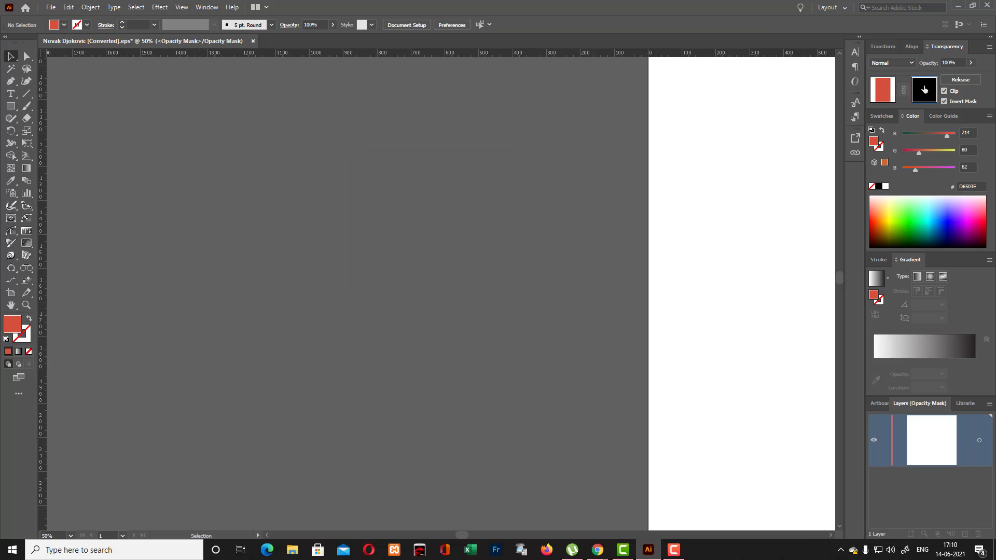
{"action": "key", "text": "ctrl+v"}
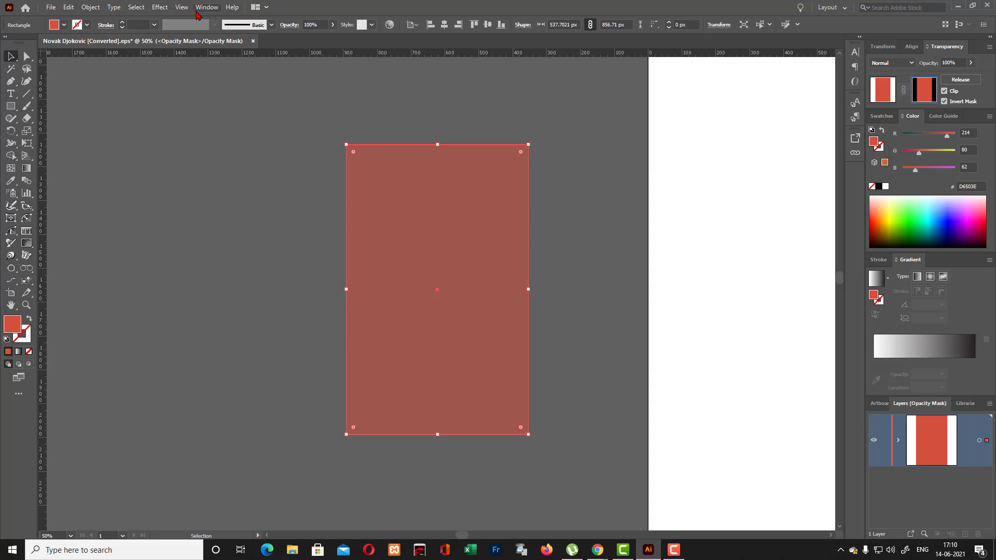
- Apply the Grain texture effect to the mask's rectangle with intensity 72, contrast 78 and the Stippled grain type
{"action": "left_click", "coordinate": [160, 7]}
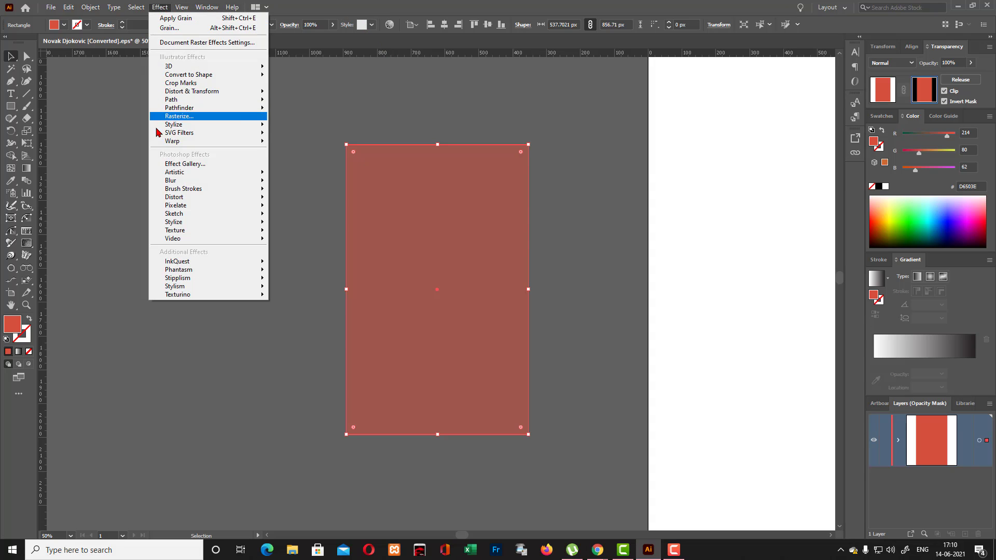
{"action": "mouse_move", "coordinate": [165, 143]}
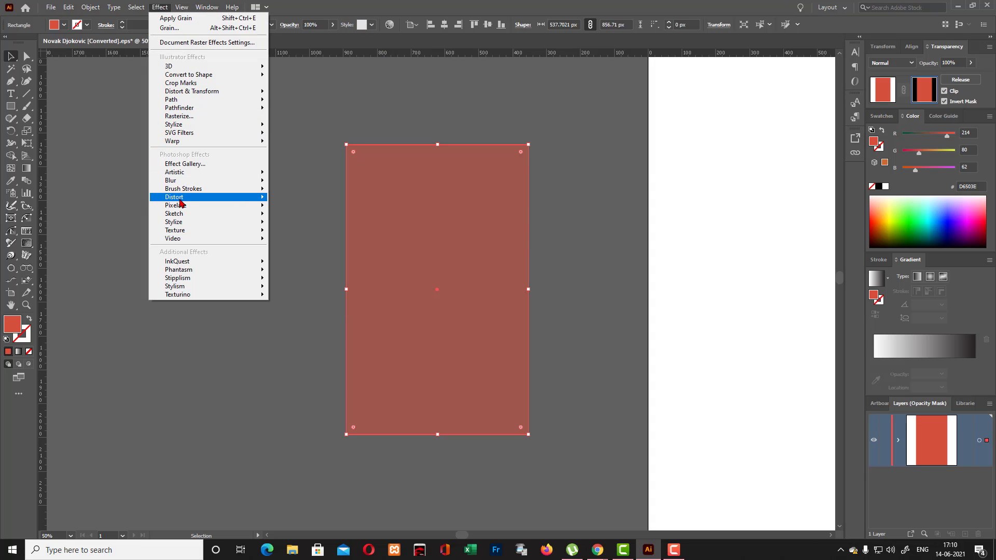
{"action": "mouse_move", "coordinate": [177, 224]}
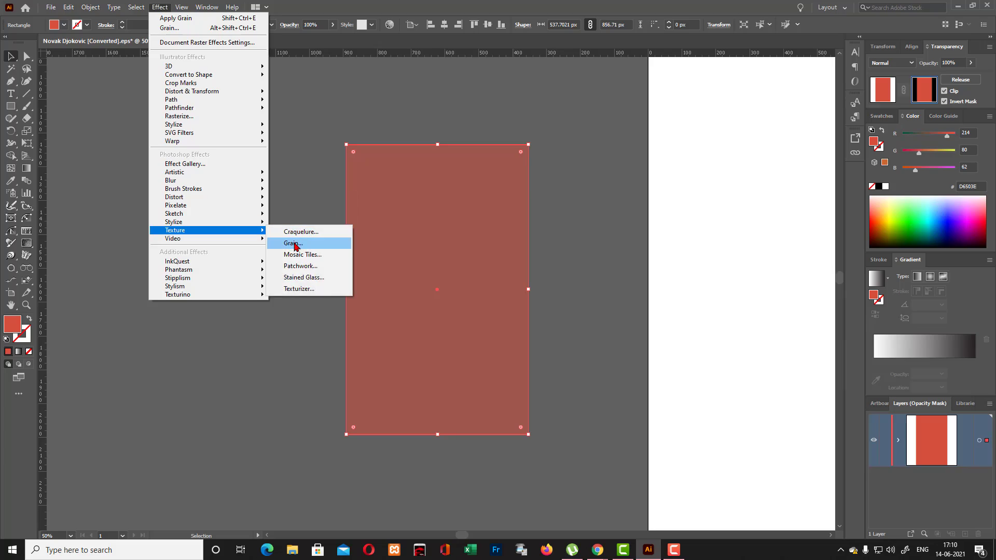
{"action": "left_click", "coordinate": [295, 243]}
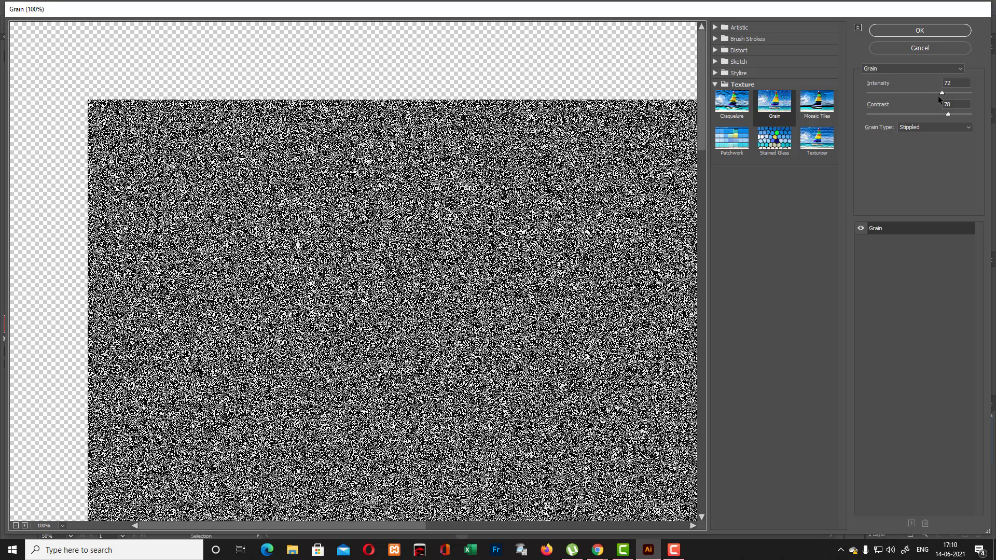
{"action": "left_click", "coordinate": [906, 32]}
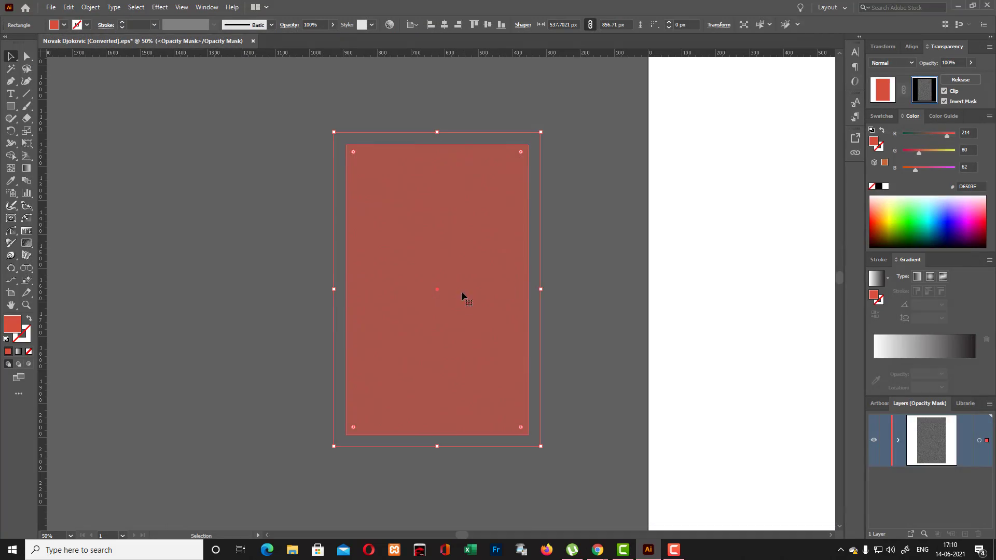
- Examine the grain on the red rectangle up close at 150% and with the rectangle deselected
{"action": "key", "text": "ctrl+equal"}
{"action": "key", "text": "ctrl+equal"}
{"action": "key", "text": "ctrl+equal"}
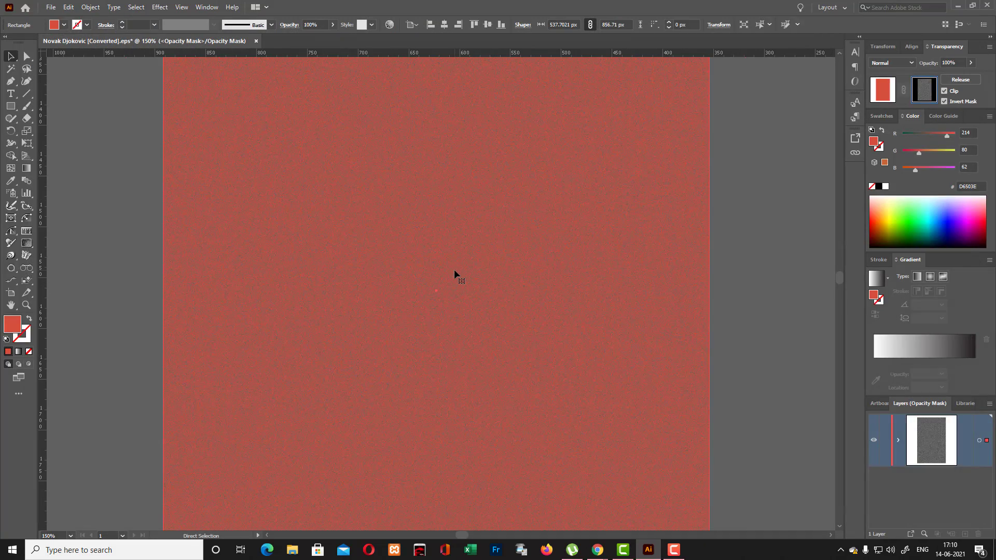
{"action": "scroll", "coordinate": [496, 169], "scroll_direction": "up", "scroll_amount": 5}
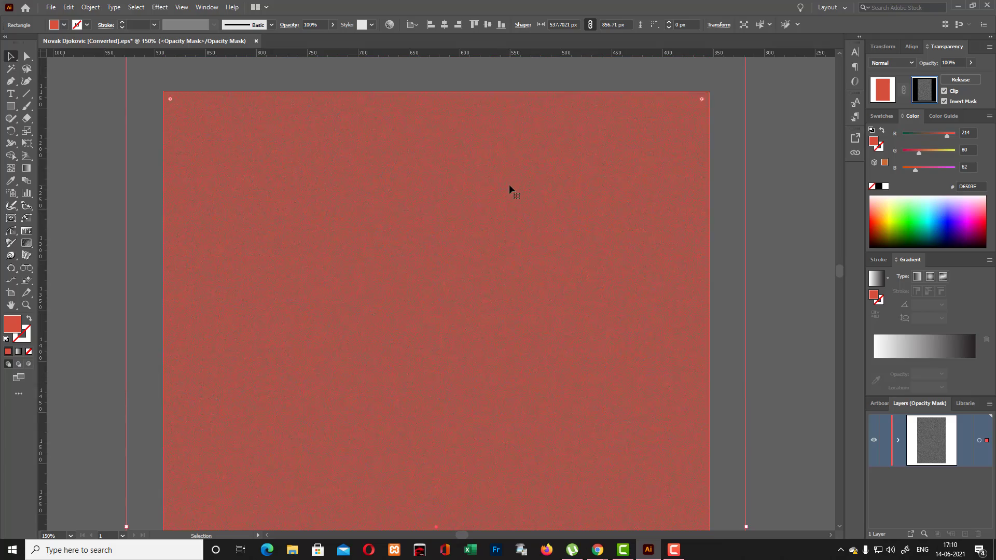
{"action": "scroll", "coordinate": [528, 216], "scroll_direction": "down", "scroll_amount": 2}
{"action": "scroll", "coordinate": [529, 214], "scroll_direction": "down", "scroll_amount": 6}
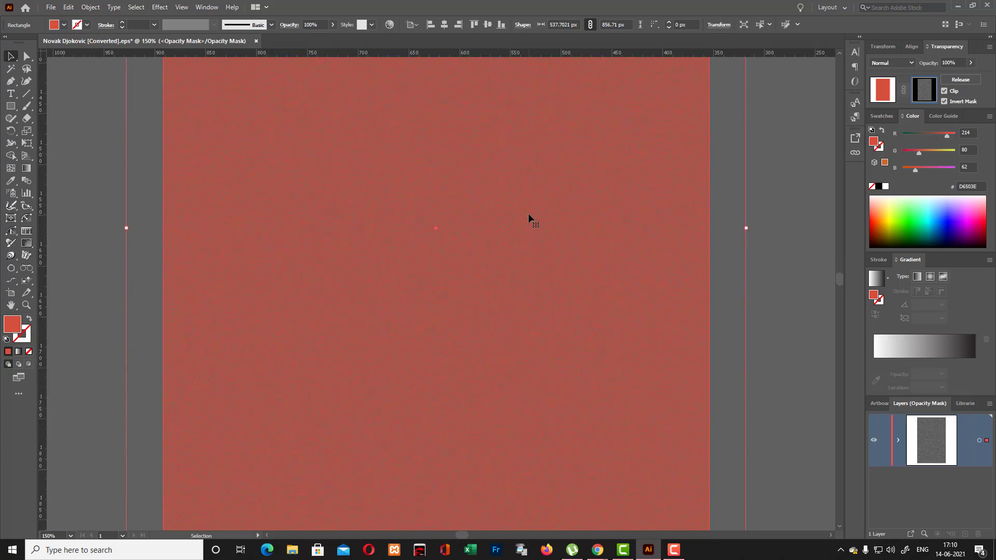
{"action": "left_click", "coordinate": [776, 263]}
{"action": "key", "text": "ctrl+minus"}
{"action": "key", "text": "ctrl+minus"}
{"action": "key", "text": "ctrl+minus"}
{"action": "key", "text": "ctrl+minus"}
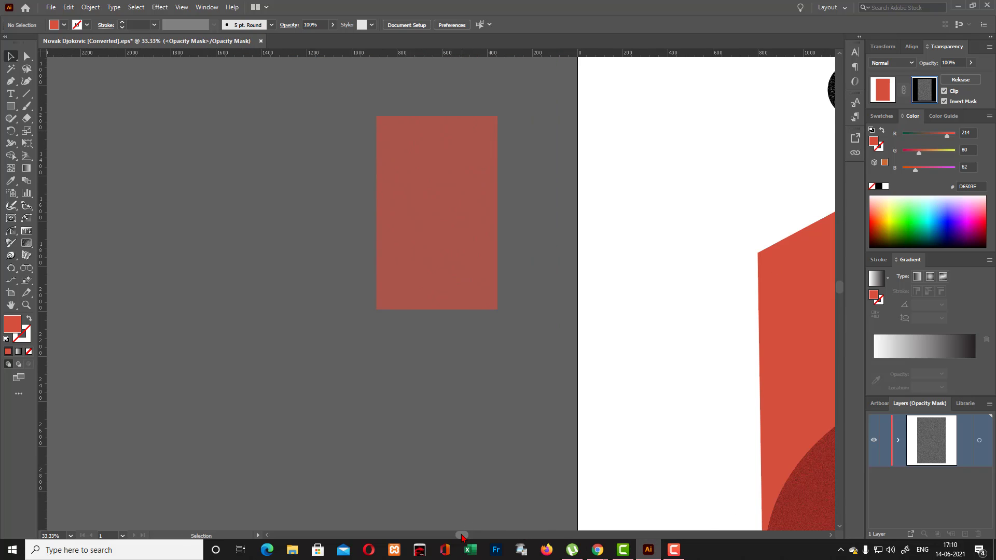
- Delete the grained rectangle inside the opacity mask, leave mask editing and deselect the artwork
{"action": "left_click_drag", "start_coordinate": [462, 535], "coordinate": [493, 535]}
{"action": "left_click", "coordinate": [244, 285]}
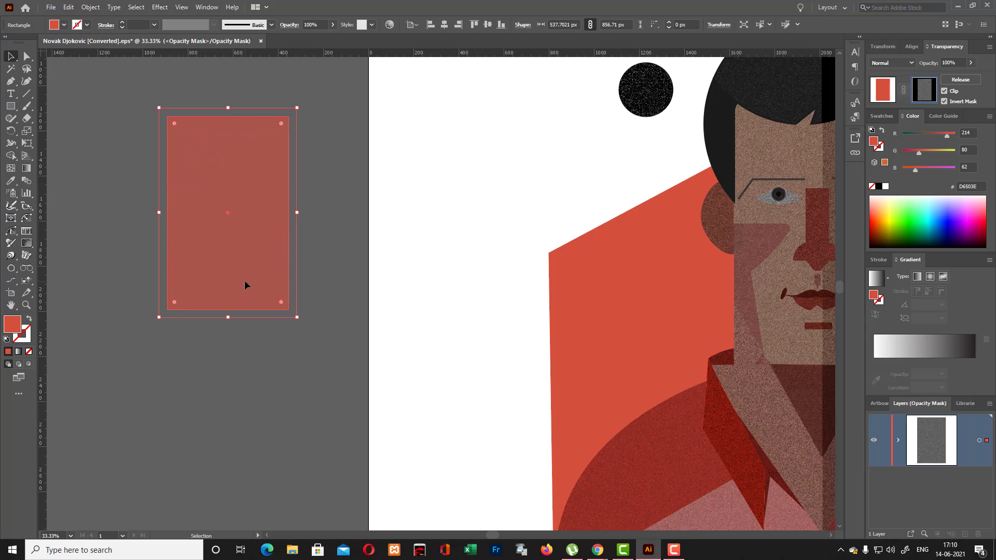
{"action": "key", "text": "Delete"}
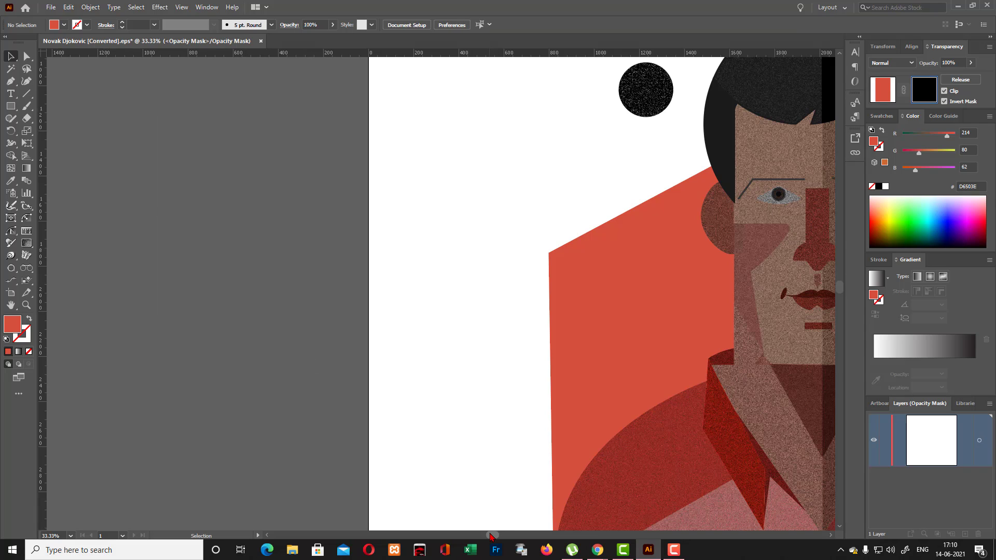
{"action": "left_click_drag", "start_coordinate": [494, 535], "coordinate": [543, 535]}
{"action": "scroll", "coordinate": [645, 229], "scroll_direction": "down", "scroll_amount": 2}
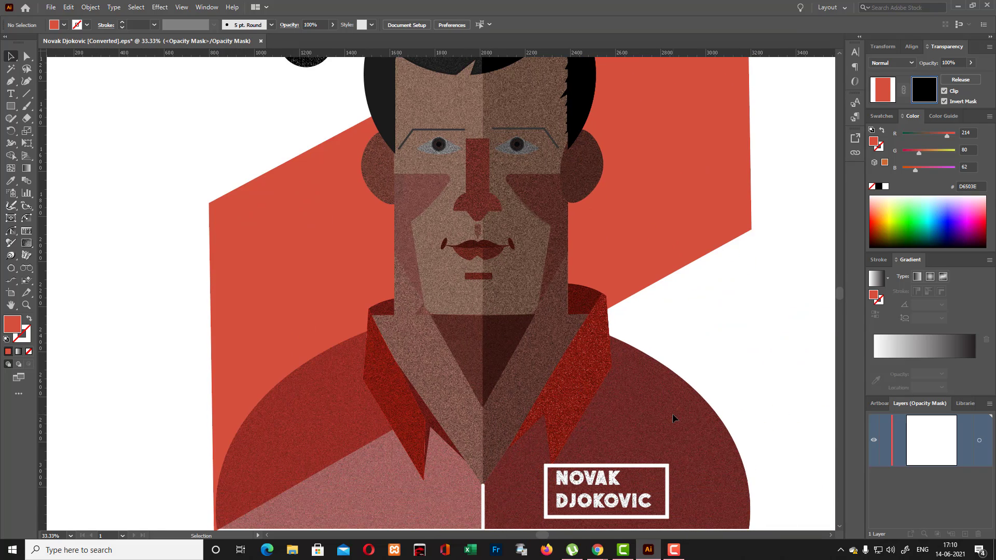
{"action": "left_click", "coordinate": [887, 83]}
{"action": "left_click", "coordinate": [791, 361]}
- Delete the leftover empty masked rectangle object from the layer, leaving the portrait artwork
{"action": "scroll", "coordinate": [796, 337], "scroll_direction": "down", "scroll_amount": 2}
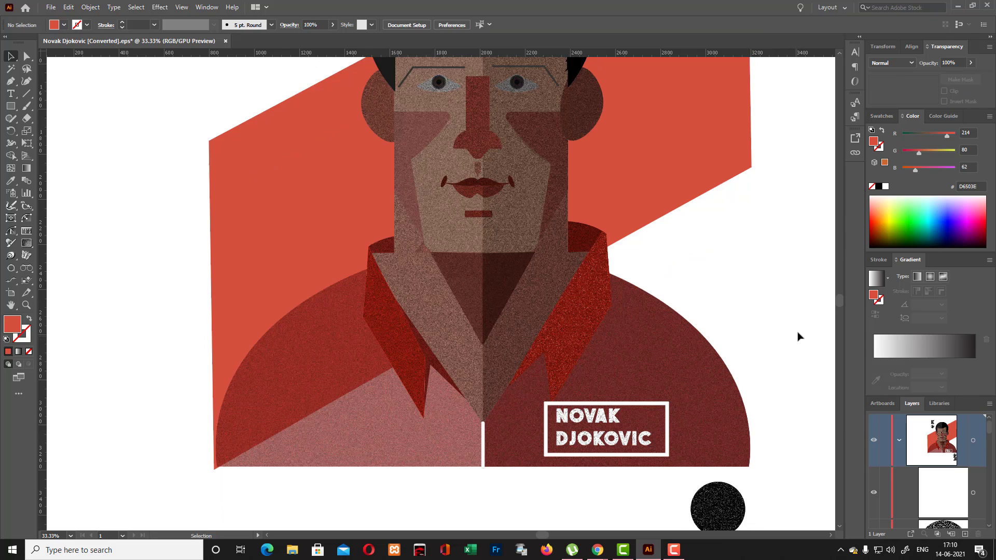
{"action": "scroll", "coordinate": [796, 337], "scroll_direction": "up", "scroll_amount": 5}
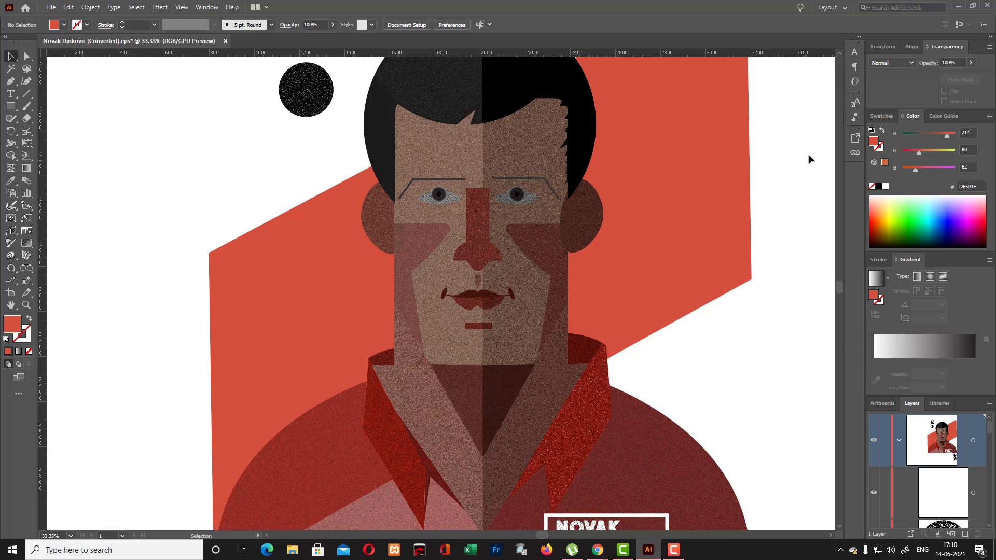
{"action": "scroll", "coordinate": [817, 187], "scroll_direction": "up", "scroll_amount": 5}
{"action": "key", "text": "ctrl+minus"}
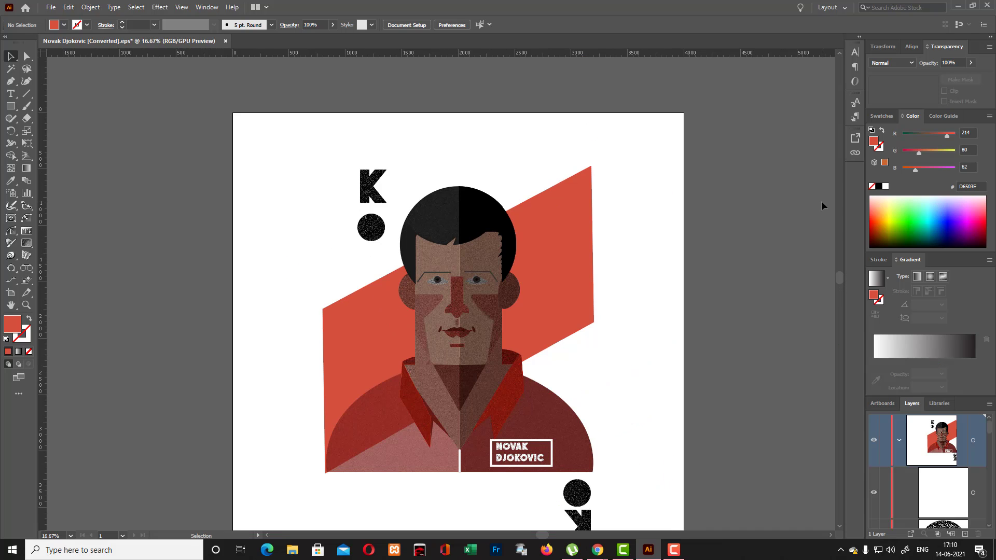
{"action": "scroll", "coordinate": [733, 384], "scroll_direction": "down", "scroll_amount": 3}
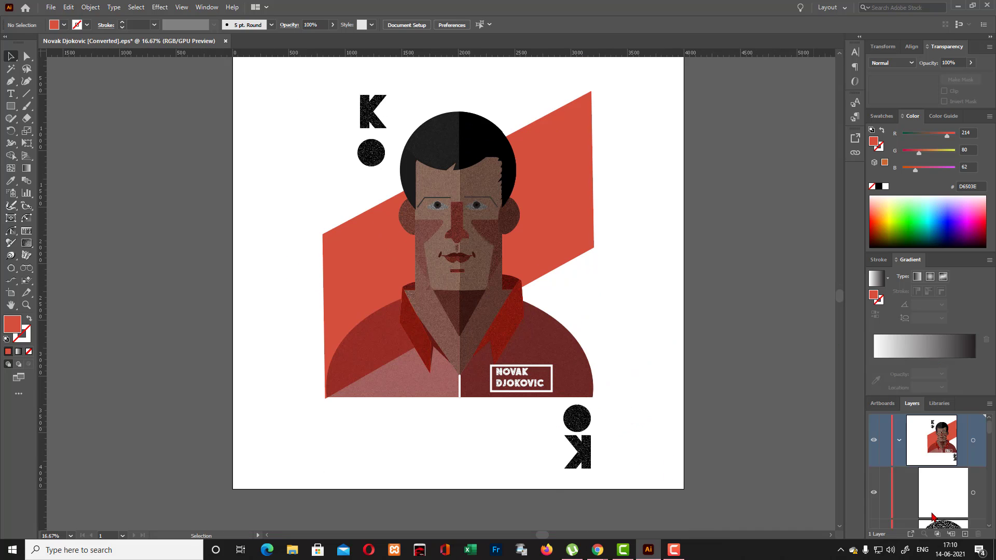
{"action": "scroll", "coordinate": [947, 493], "scroll_direction": "down", "scroll_amount": 3}
{"action": "scroll", "coordinate": [947, 495], "scroll_direction": "up", "scroll_amount": 3}
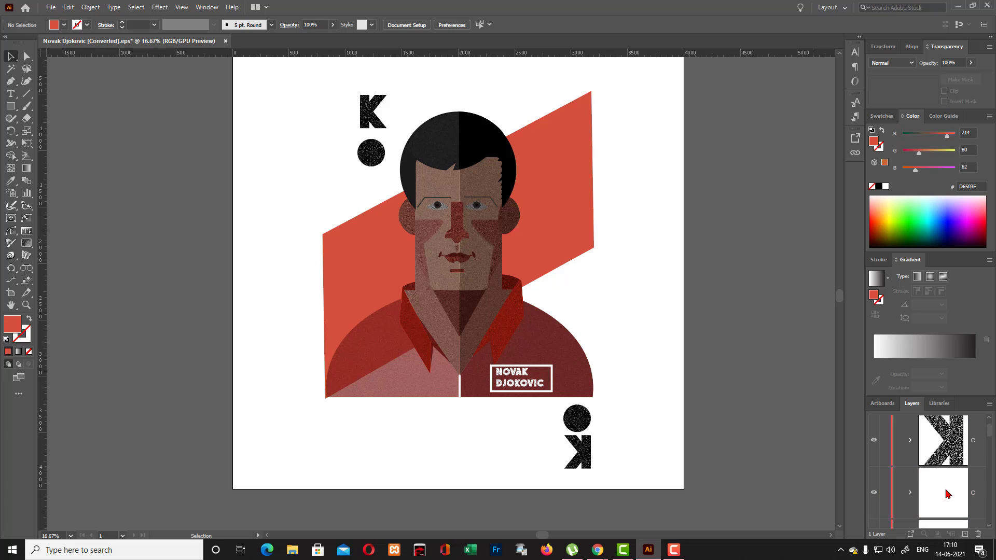
{"action": "left_click", "coordinate": [947, 495]}
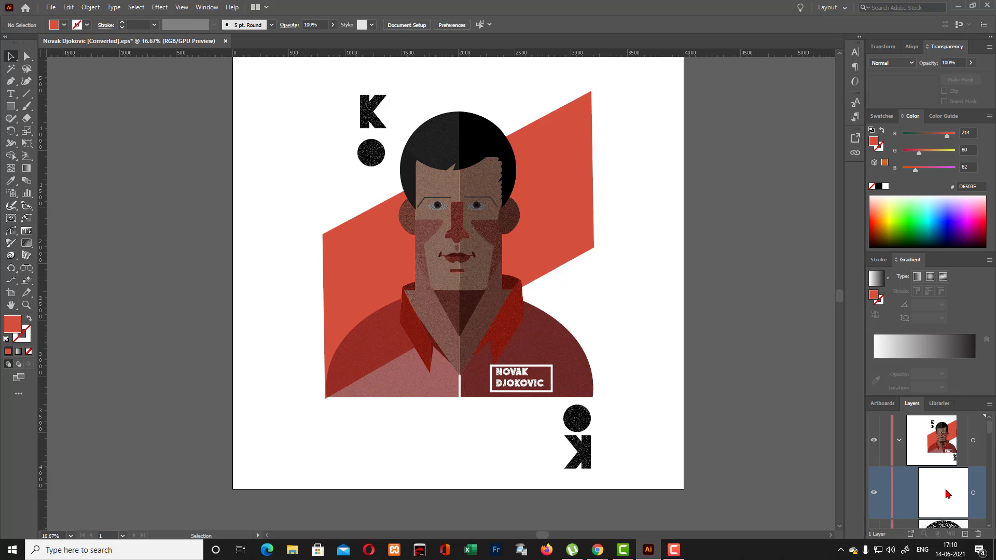
{"action": "left_click", "coordinate": [978, 534]}
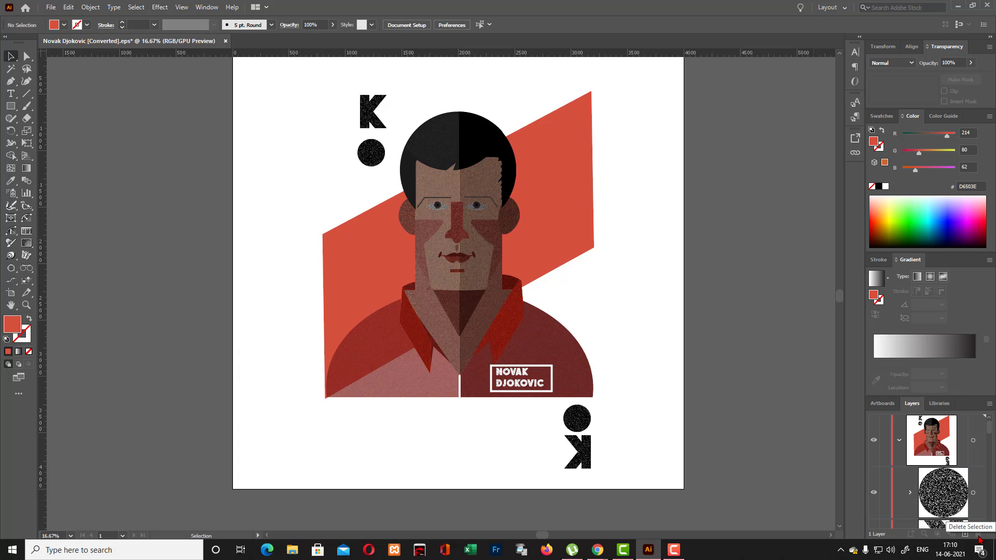
- Fill the shirt's right half with the white-to-black linear gradient and deselect it
{"action": "scroll", "coordinate": [721, 356], "scroll_direction": "up", "scroll_amount": 2}
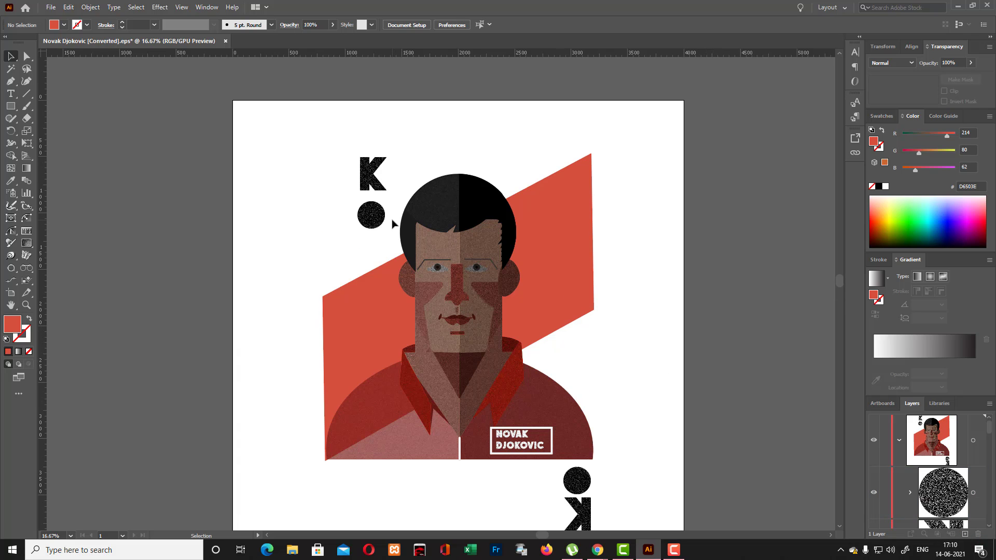
{"action": "left_click", "coordinate": [547, 398]}
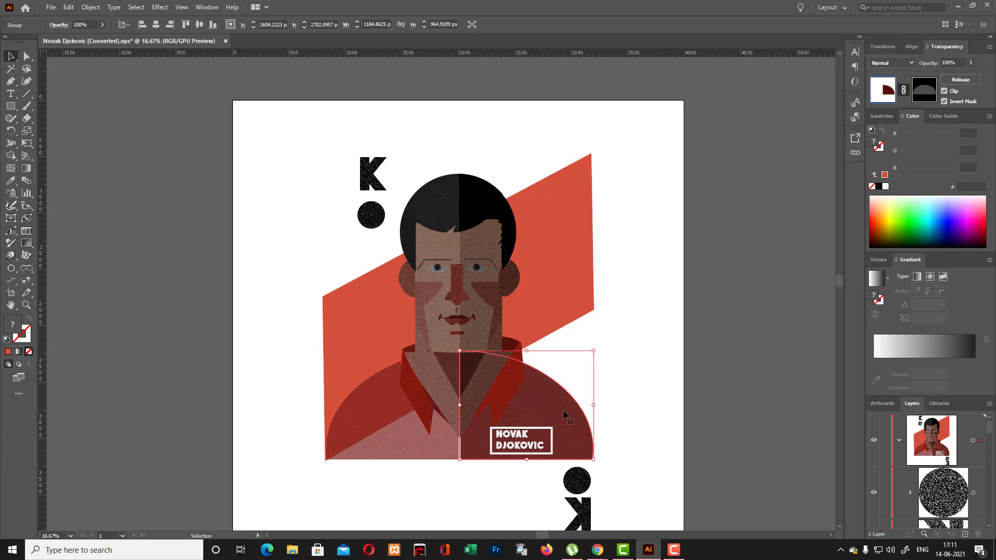
{"action": "left_click", "coordinate": [893, 350]}
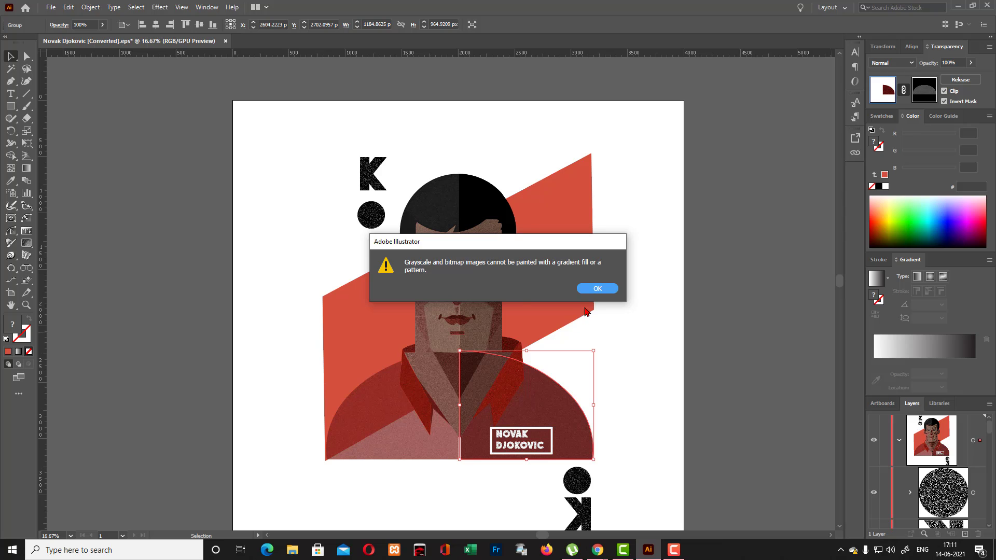
{"action": "left_click", "coordinate": [603, 289]}
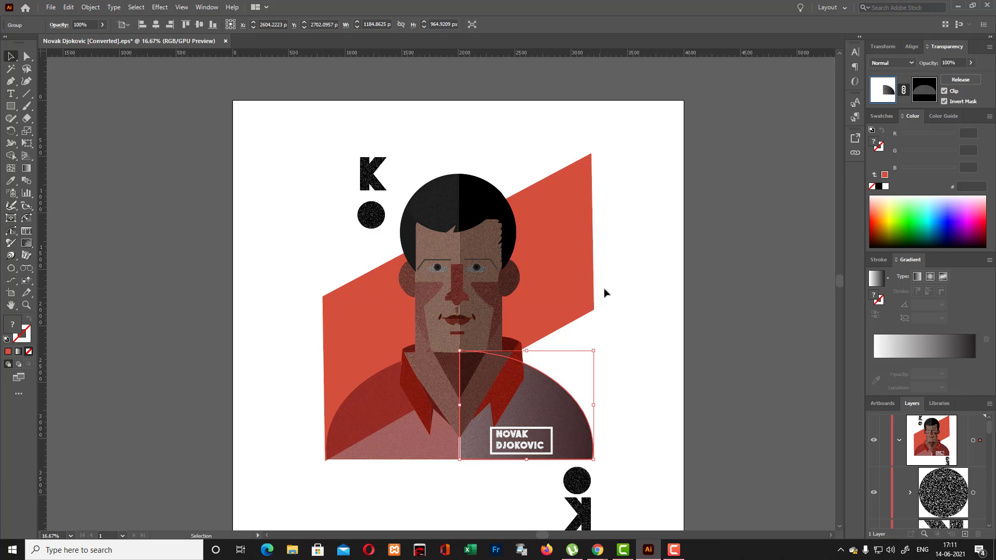
{"action": "left_click", "coordinate": [668, 311]}
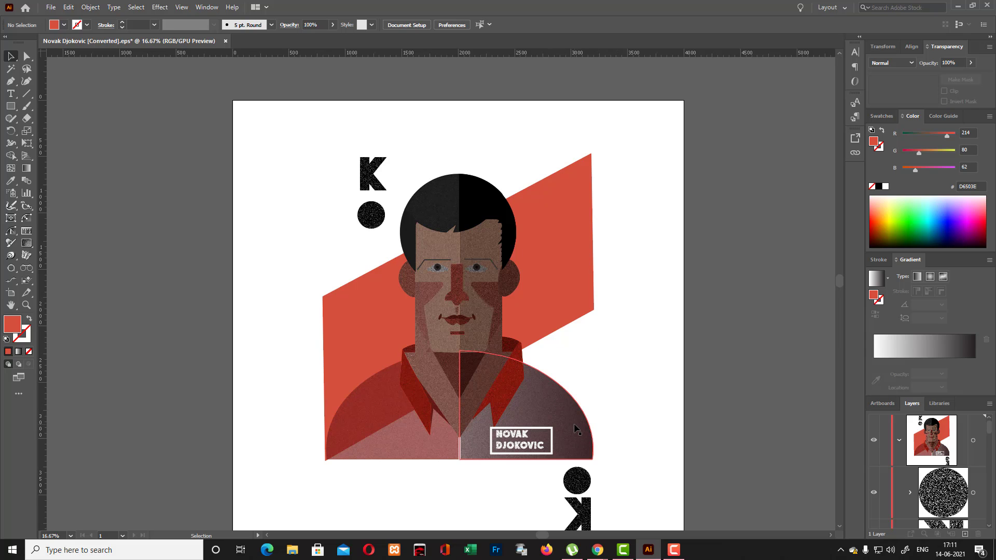
- Select the shirt's right half and rotate one of its gradient annotators to a diagonal angle
{"action": "left_click", "coordinate": [577, 429]}
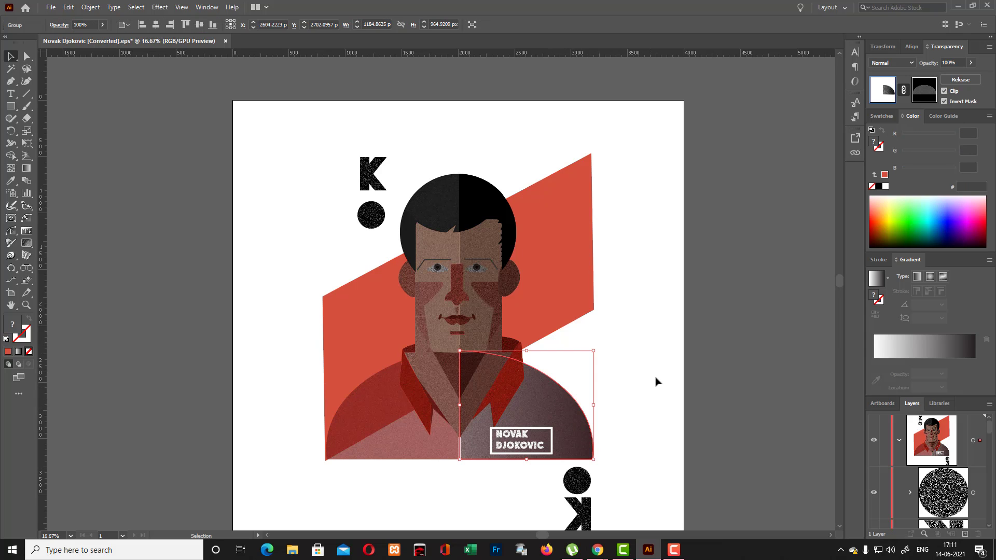
{"action": "left_click", "coordinate": [905, 357]}
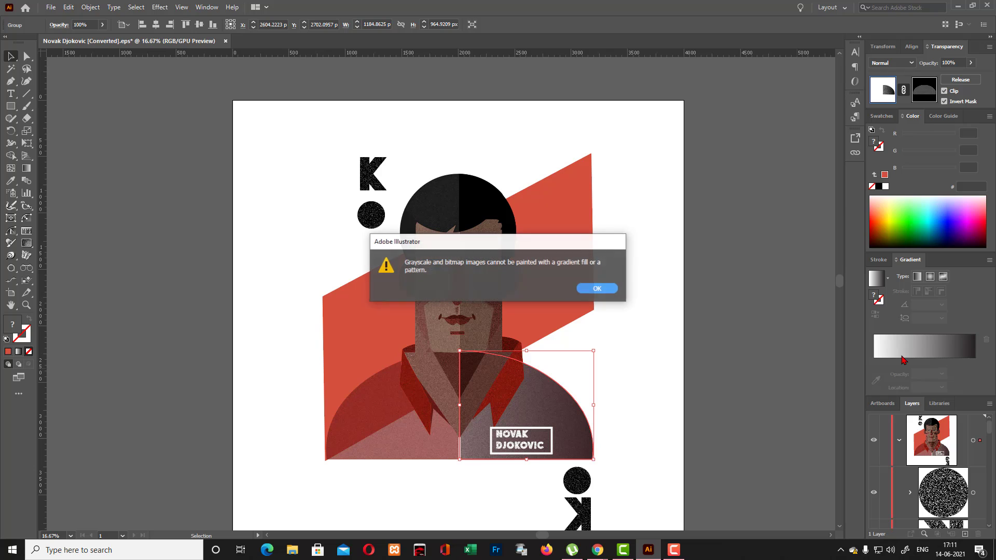
{"action": "left_click", "coordinate": [598, 289]}
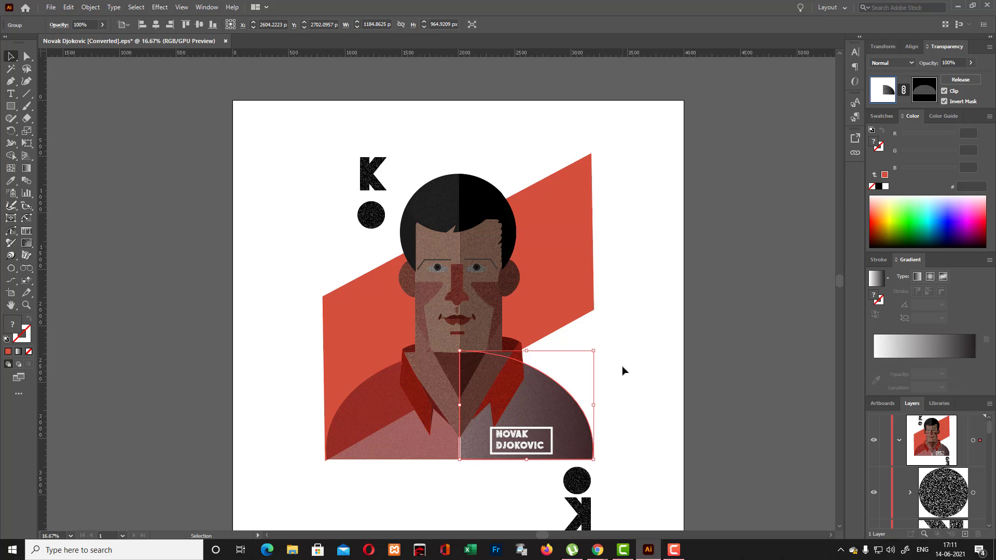
{"action": "key", "text": "g"}
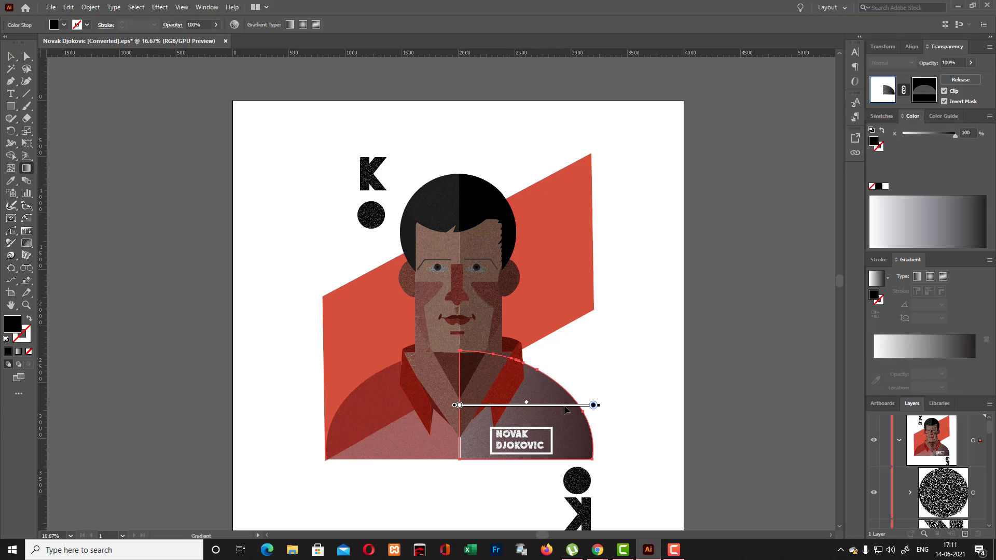
{"action": "mouse_move", "coordinate": [565, 407]}
{"action": "left_mouse_down"}
{"action": "mouse_move", "coordinate": [549, 418]}
{"action": "mouse_move", "coordinate": [571, 343]}
{"action": "left_mouse_up"}
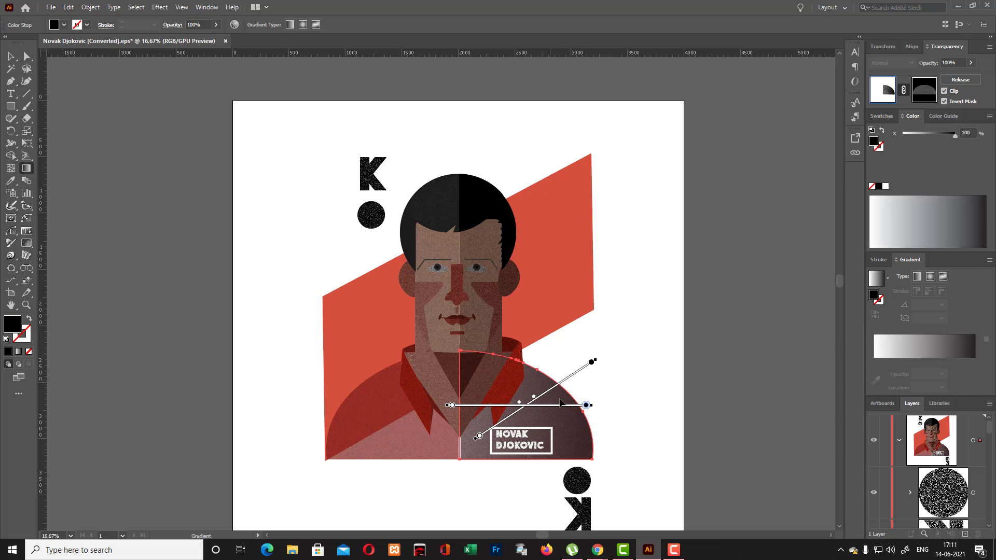
{"action": "left_click_drag", "start_coordinate": [558, 384], "coordinate": [550, 371]}
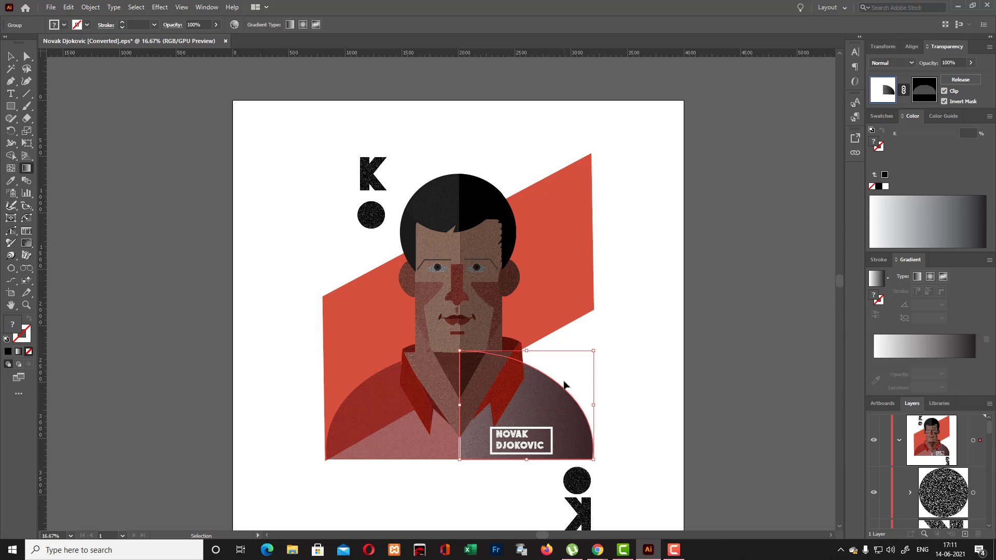
- Steepen the diagonal gradient on the shirt's right half and shift the horizontal one outward at a slight upward tilt
{"action": "key", "text": "ctrl+equal"}
{"action": "key", "text": "ctrl+equal"}
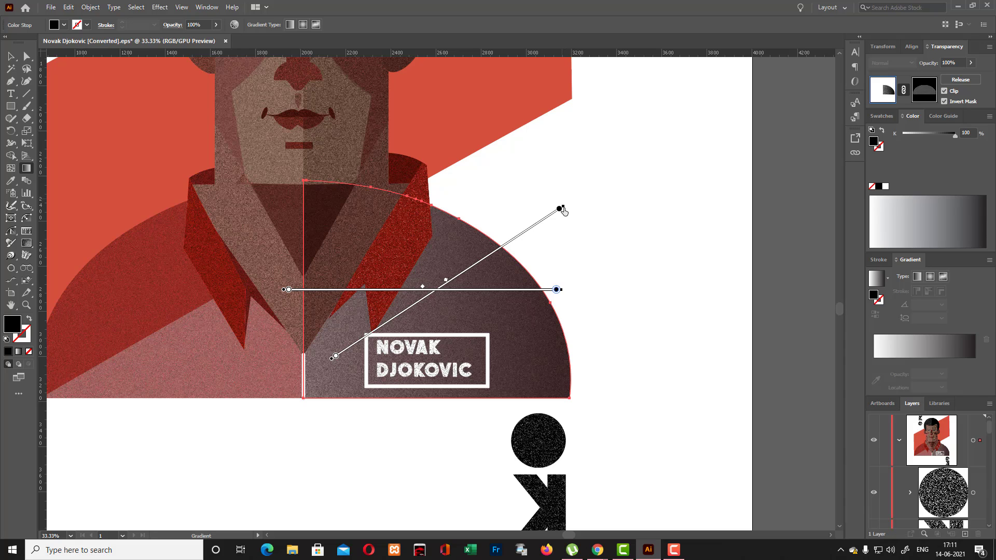
{"action": "left_click_drag", "start_coordinate": [559, 209], "coordinate": [506, 179]}
{"action": "left_click_drag", "start_coordinate": [512, 239], "coordinate": [498, 247]}
{"action": "mouse_move", "coordinate": [553, 209]}
{"action": "left_mouse_down"}
{"action": "mouse_move", "coordinate": [443, 150]}
{"action": "mouse_move", "coordinate": [438, 164]}
{"action": "left_mouse_up"}
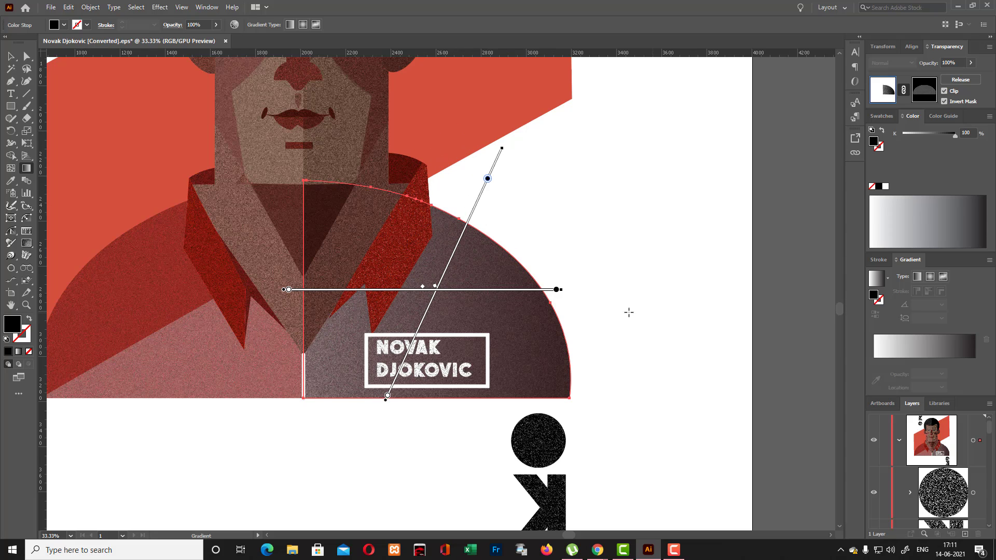
{"action": "left_click_drag", "start_coordinate": [564, 286], "coordinate": [559, 256]}
{"action": "left_click_drag", "start_coordinate": [473, 287], "coordinate": [581, 256]}
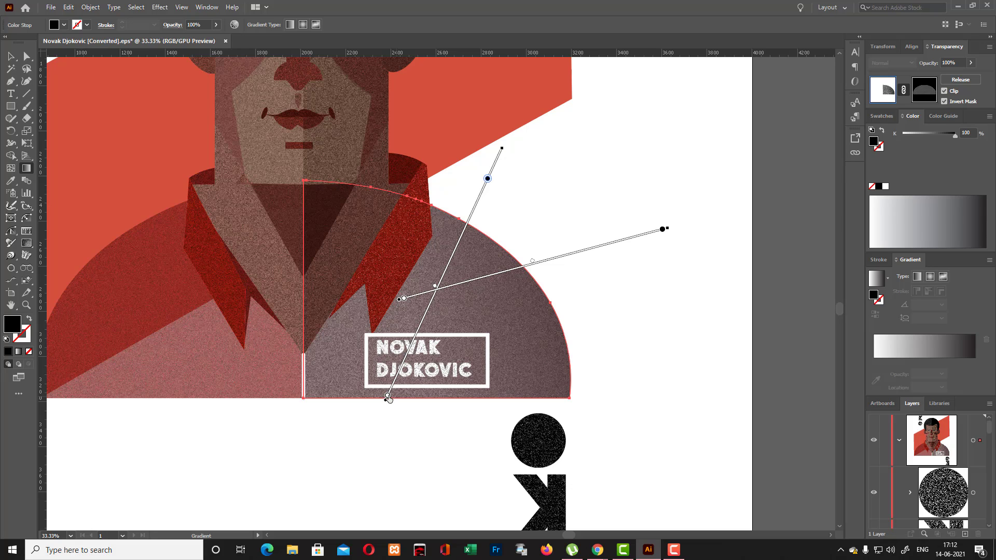
- Recolour the white stops of both gradients on the shirt's right half to dark red BE1E2D and deselect the shape
{"action": "double_click", "coordinate": [388, 396]}
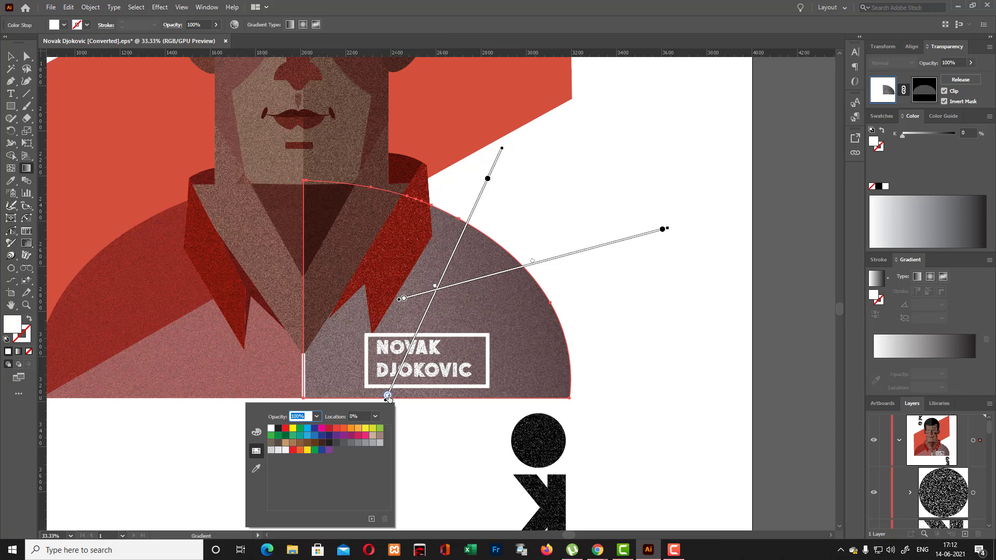
{"action": "left_click", "coordinate": [330, 430]}
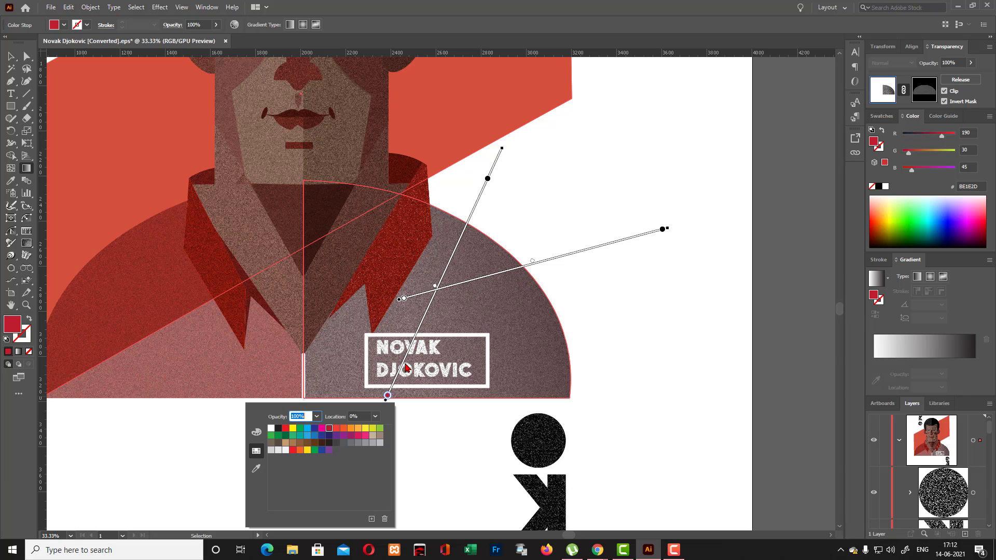
{"action": "double_click", "coordinate": [404, 299]}
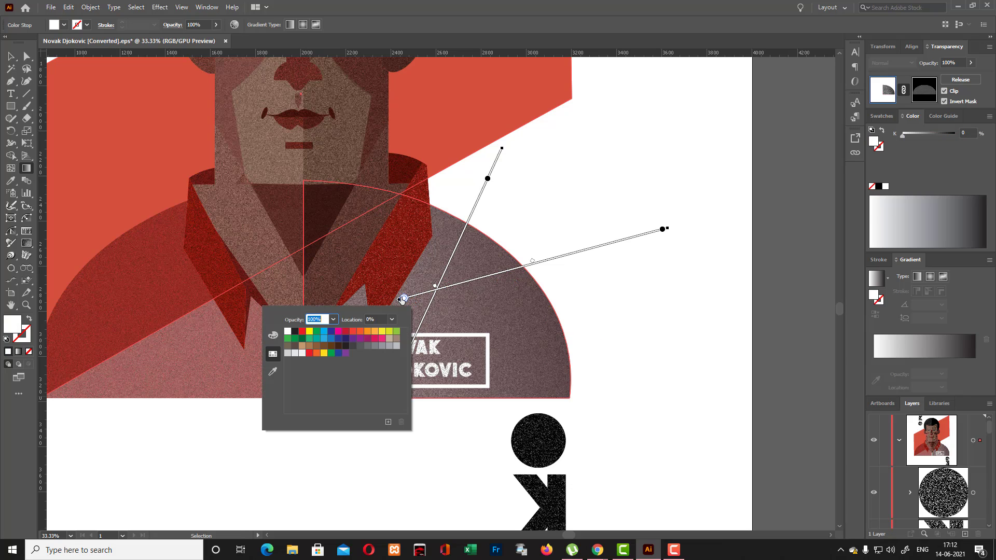
{"action": "left_click", "coordinate": [338, 331]}
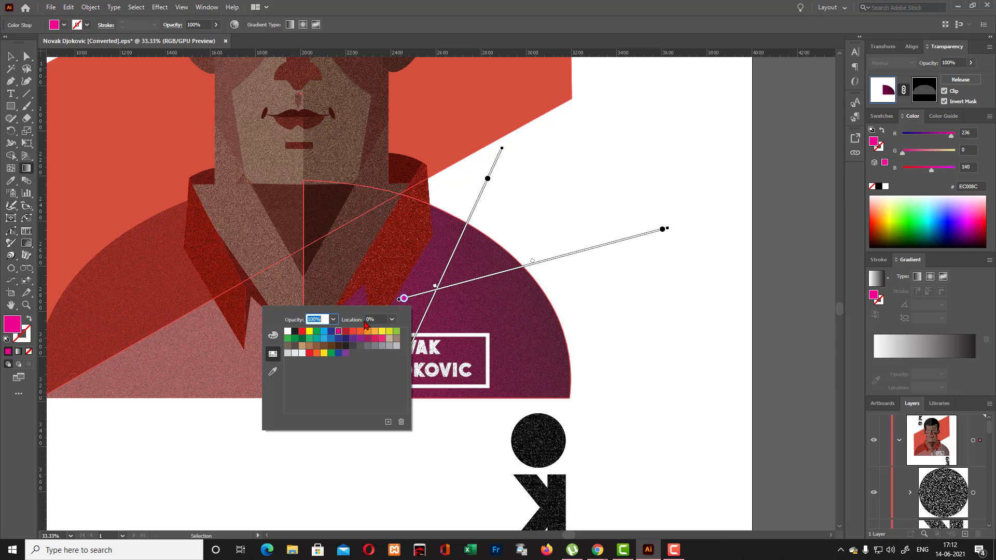
{"action": "left_click", "coordinate": [345, 332]}
{"action": "left_click", "coordinate": [345, 332]}
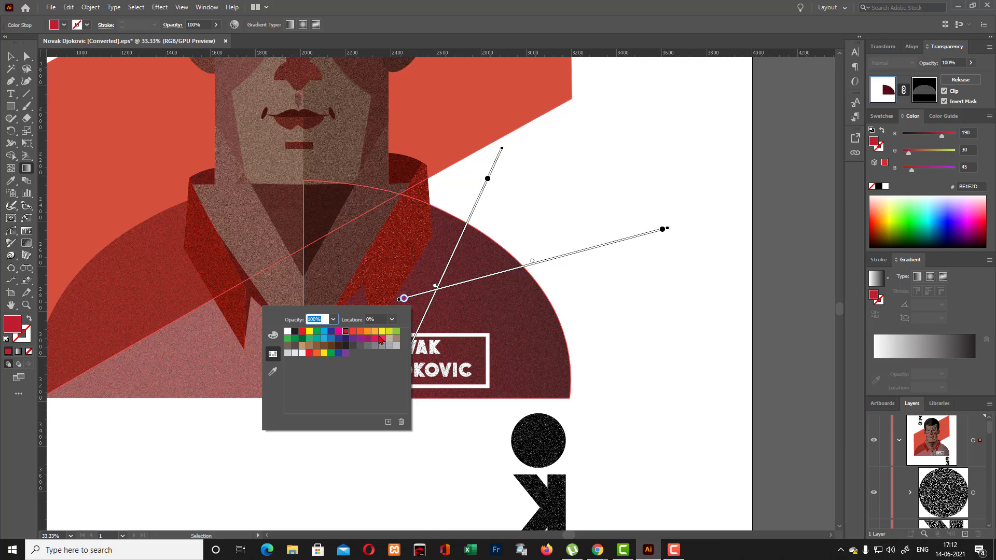
{"action": "left_click", "coordinate": [12, 57]}
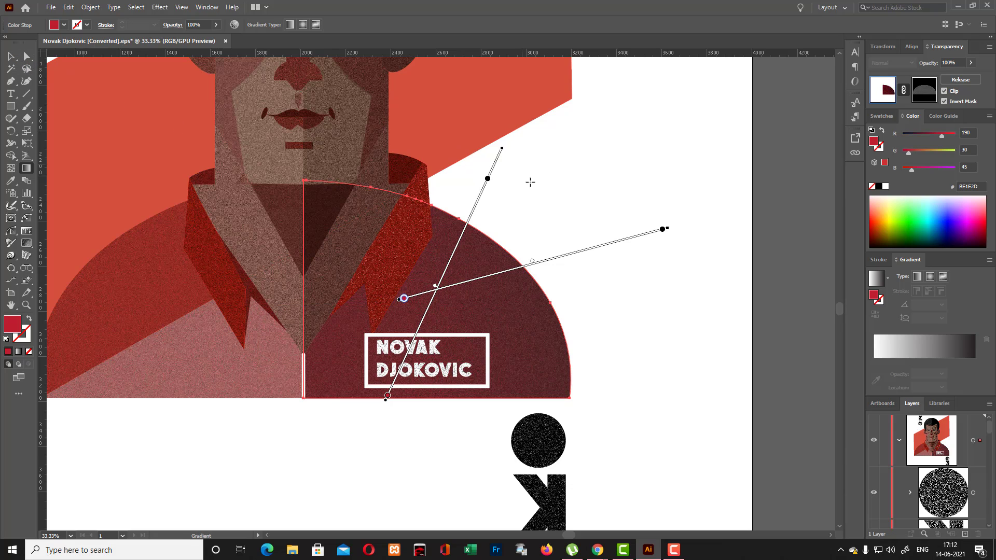
{"action": "left_click", "coordinate": [11, 56]}
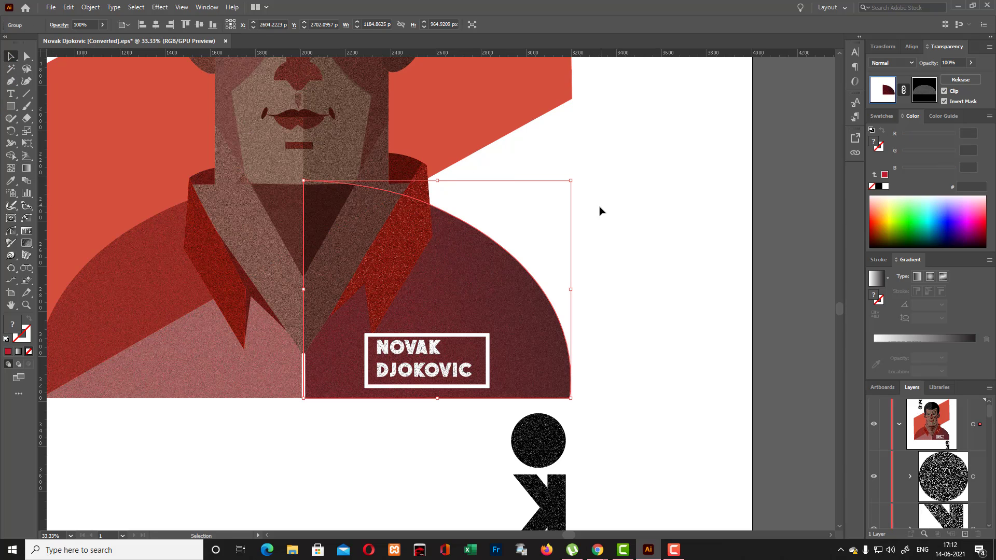
{"action": "left_click", "coordinate": [589, 215]}
- Try to copy the right half's fill onto the full shirt shape with the Eyedropper
{"action": "left_click", "coordinate": [245, 376]}
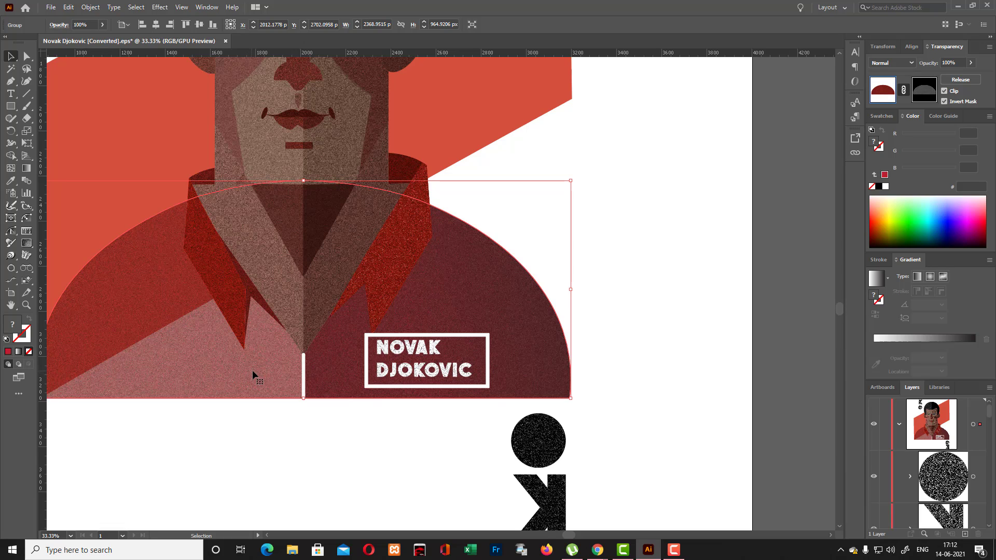
{"action": "scroll", "coordinate": [252, 369], "scroll_direction": "up", "scroll_amount": 1}
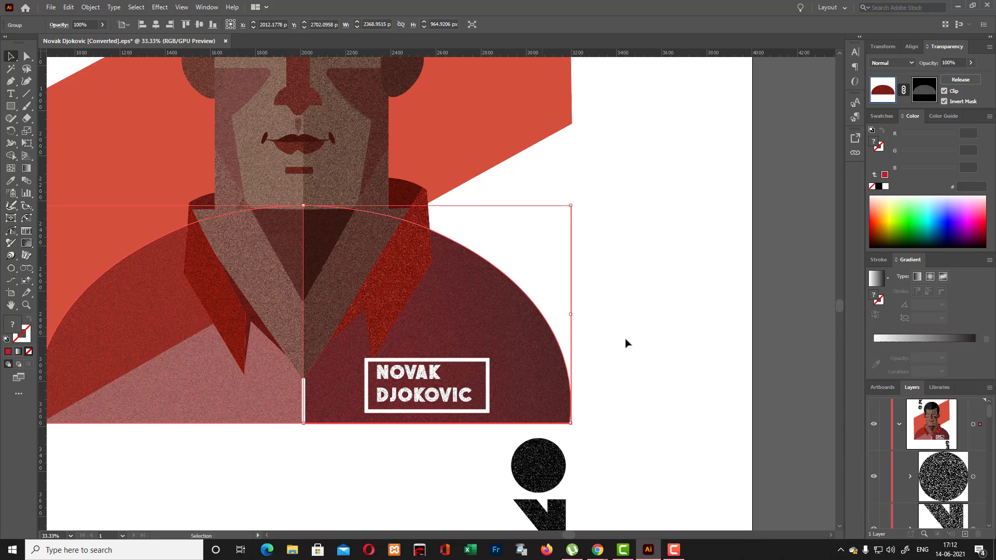
{"action": "key", "text": "i"}
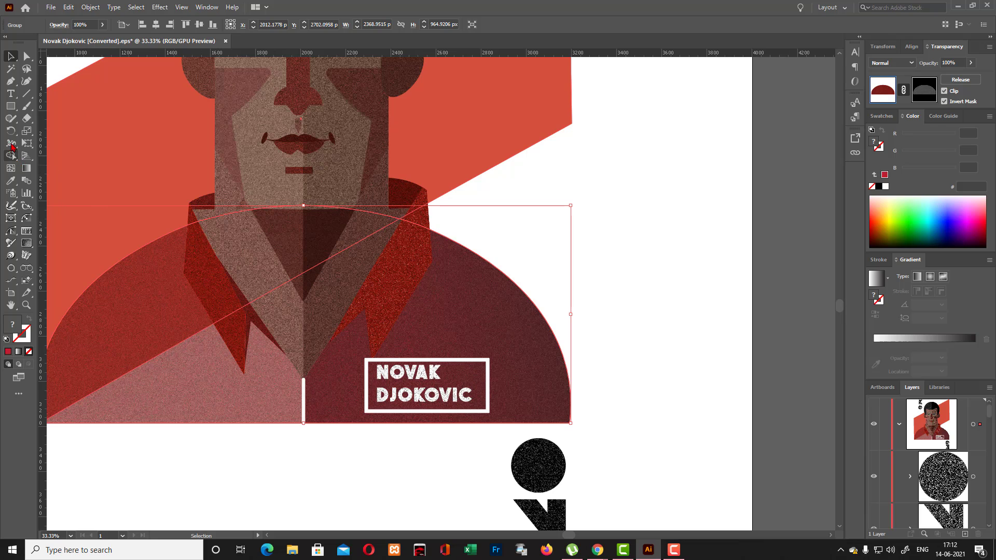
{"action": "left_click", "coordinate": [495, 303]}
{"action": "left_click", "coordinate": [495, 304]}
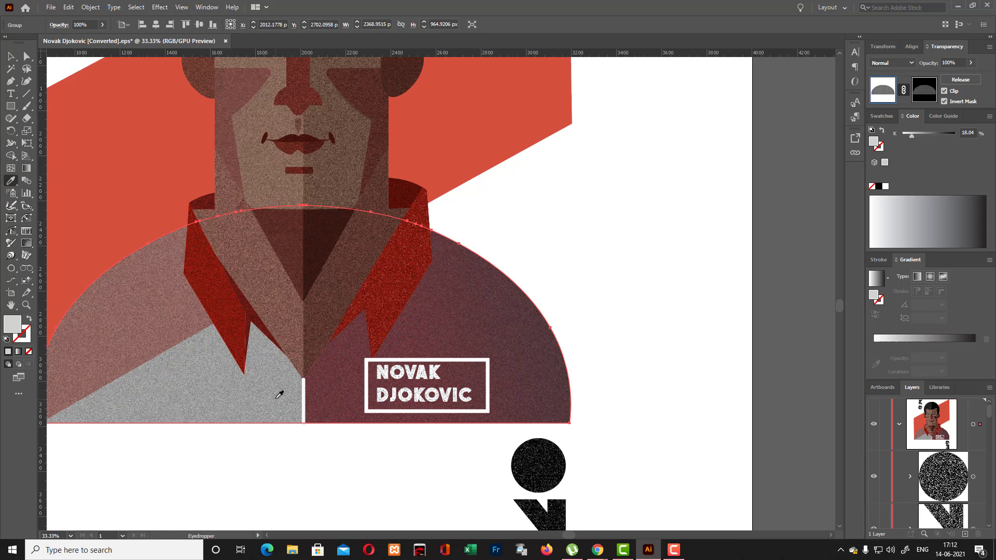
- Fill the full shirt shape with the white-to-black linear gradient
{"action": "left_click", "coordinate": [11, 56]}
{"action": "left_click", "coordinate": [886, 340]}
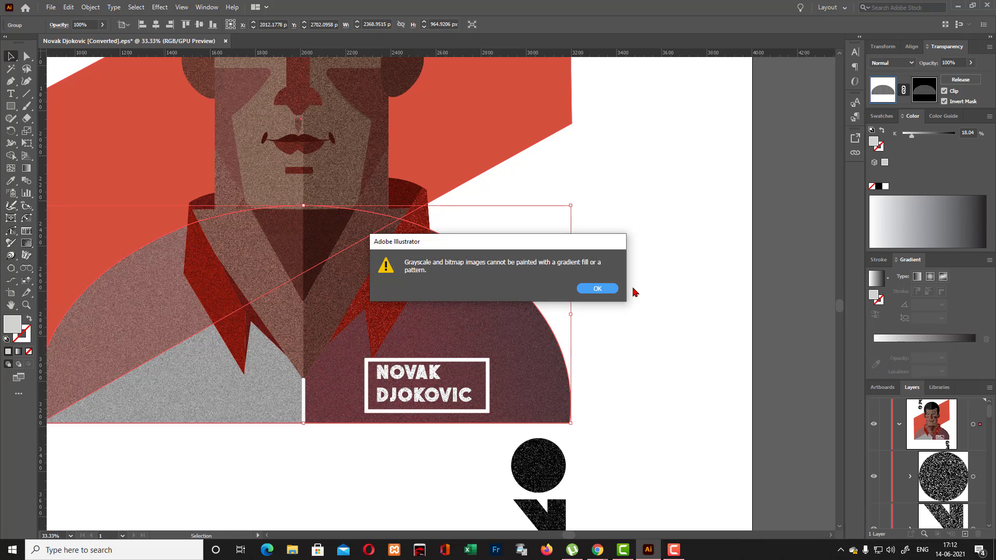
{"action": "left_click", "coordinate": [598, 289]}
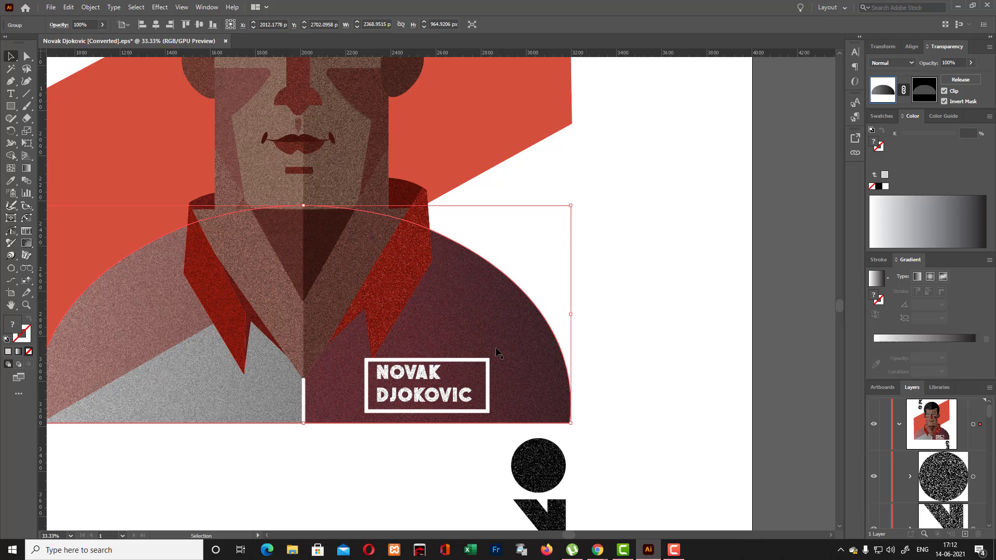
{"action": "left_click", "coordinate": [877, 341]}
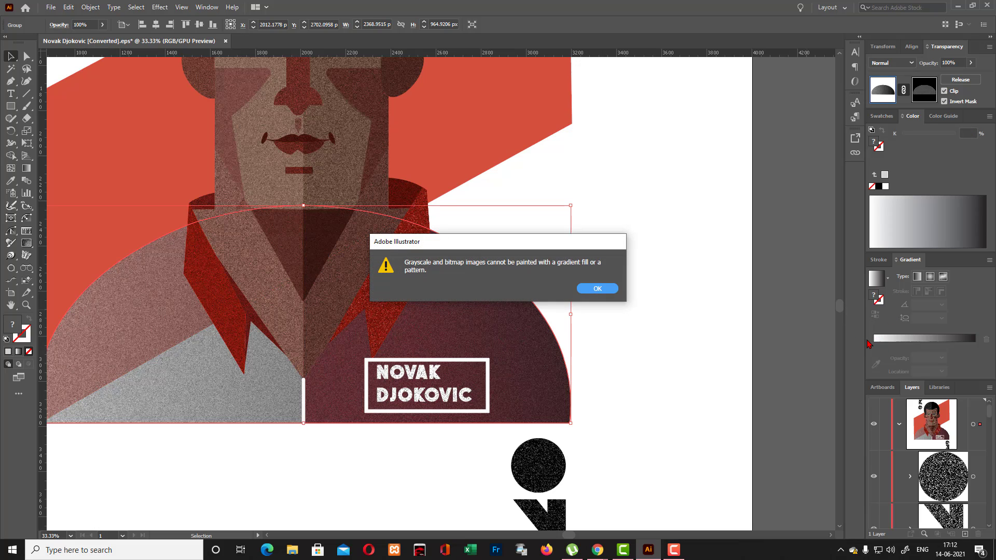
{"action": "left_click", "coordinate": [598, 289]}
- Shift one of the full shirt's gradients toward its left side, set the other's black end stop to dark red BE1E2D, and deselect
{"action": "key", "text": "g"}
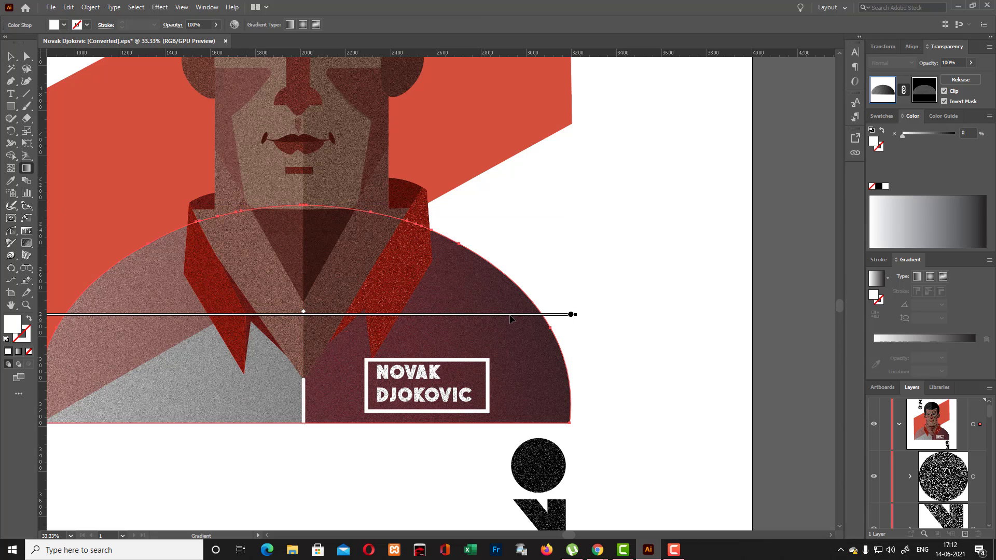
{"action": "left_click_drag", "start_coordinate": [571, 315], "coordinate": [526, 357]}
{"action": "left_click", "coordinate": [571, 315]}
{"action": "double_click", "coordinate": [571, 315]}
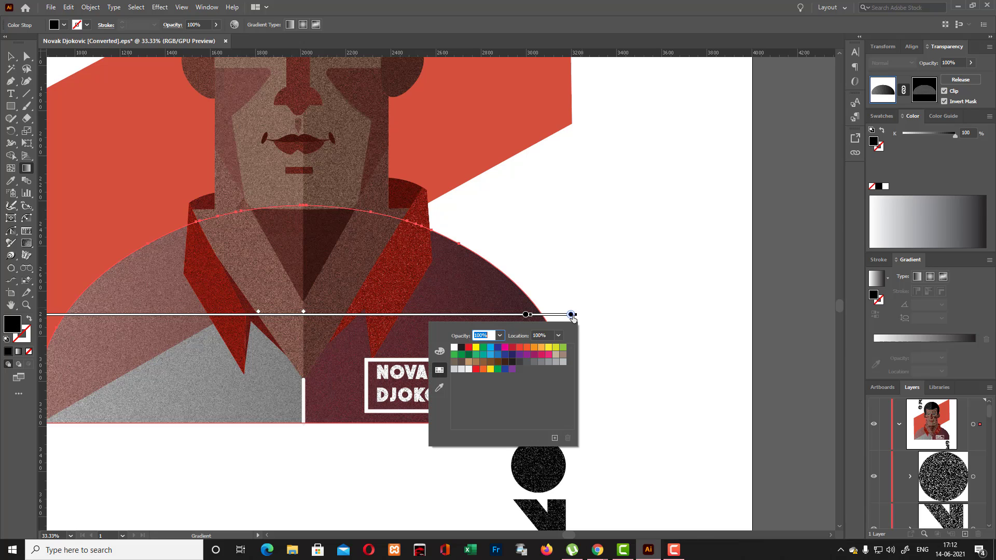
{"action": "left_click", "coordinate": [515, 349]}
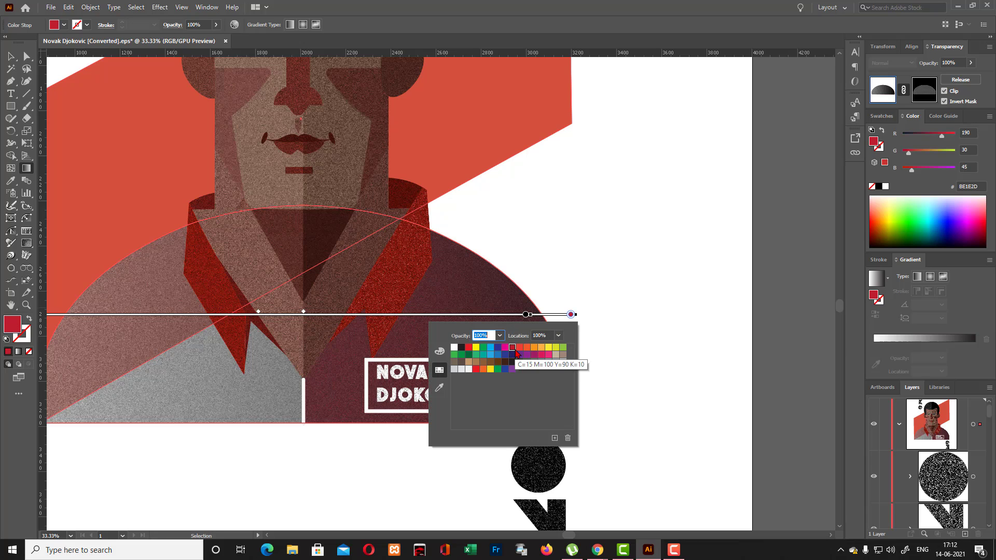
{"action": "left_click", "coordinate": [605, 341]}
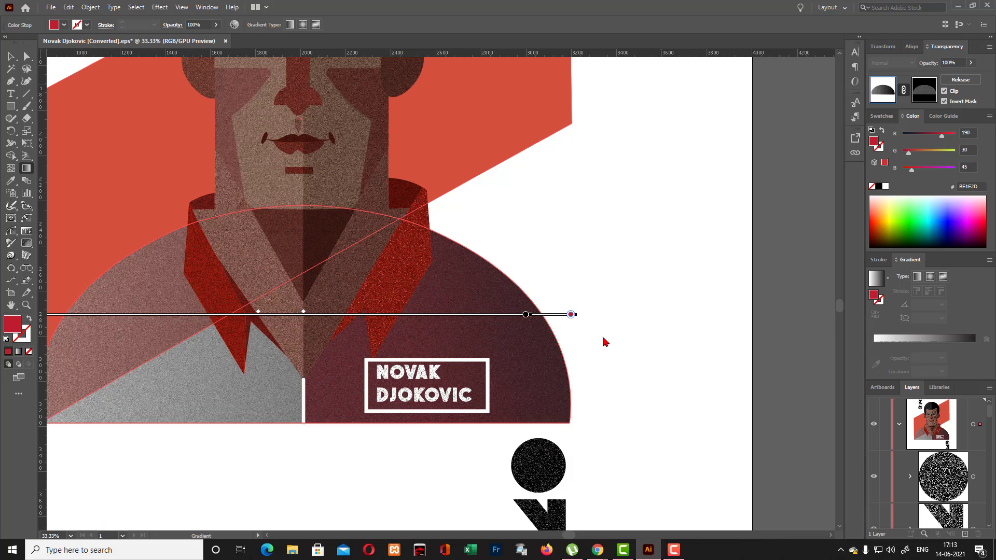
{"action": "key", "text": "v"}
{"action": "left_click", "coordinate": [613, 292]}
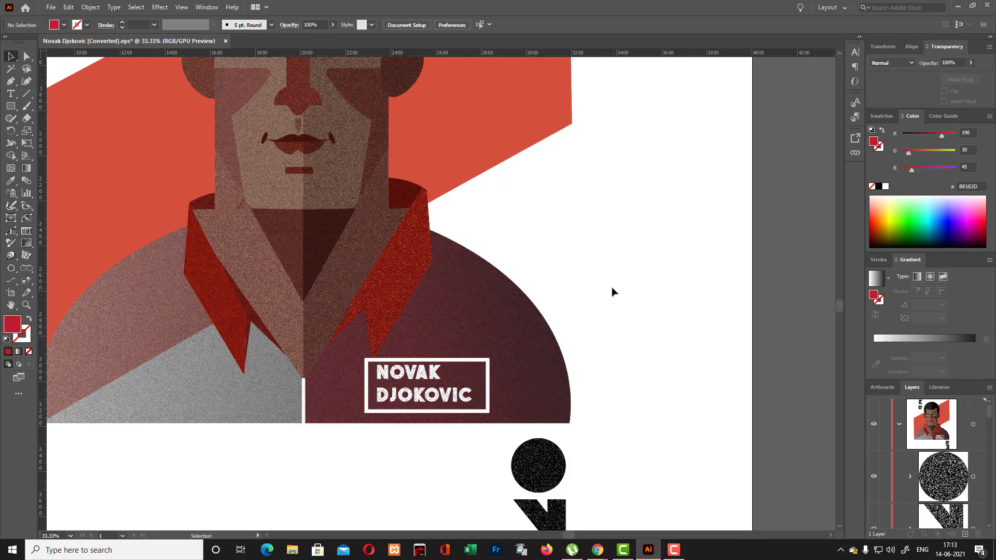
- Recolour the white starting stop of the full shirt's shifted gradient to bright red ED1C24 and deselect the shape
{"action": "scroll", "coordinate": [623, 372], "scroll_direction": "down", "scroll_amount": 1}
{"action": "left_click_drag", "start_coordinate": [580, 537], "coordinate": [565, 537]}
{"action": "left_click", "coordinate": [363, 340]}
{"action": "scroll", "coordinate": [400, 342], "scroll_direction": "up", "scroll_amount": 1}
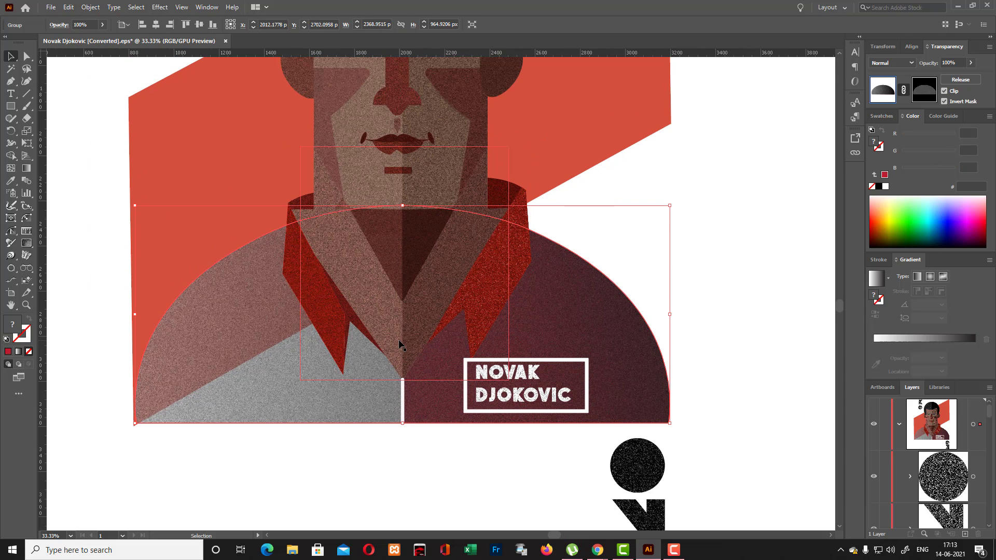
{"action": "key", "text": "g"}
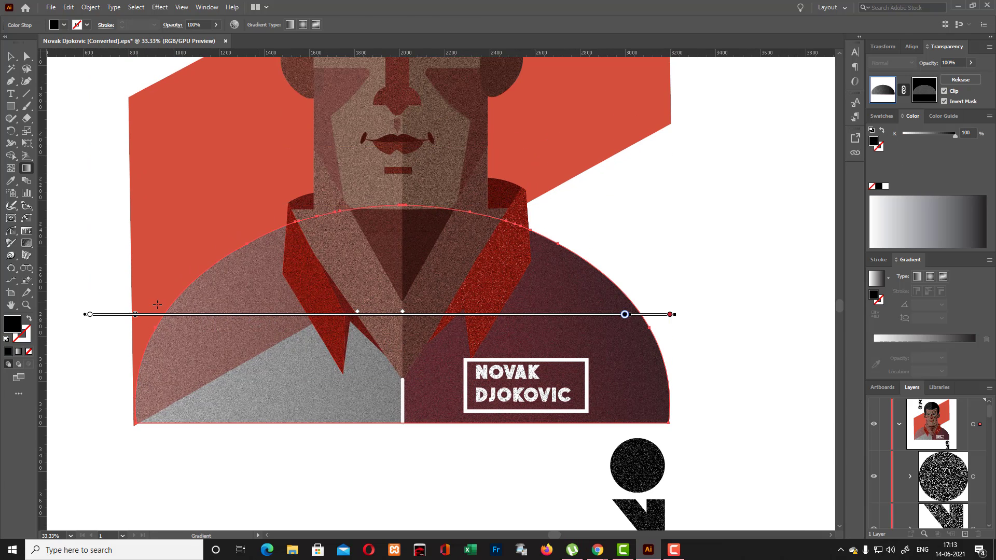
{"action": "double_click", "coordinate": [90, 314]}
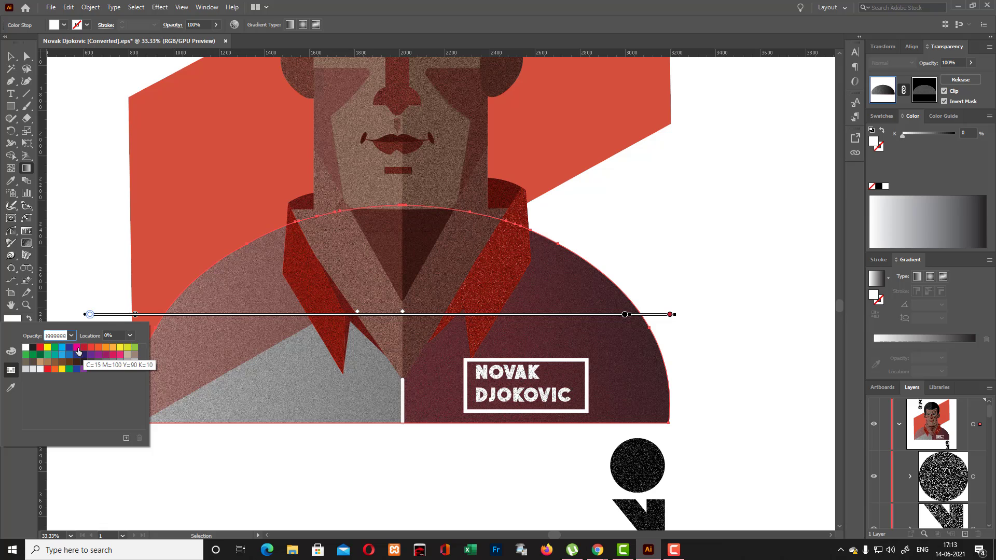
{"action": "left_click", "coordinate": [41, 349]}
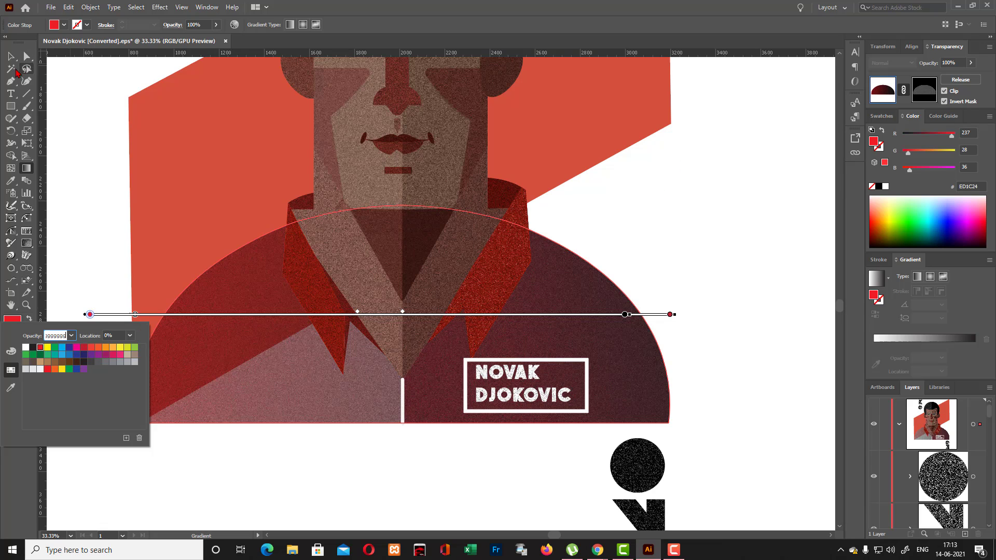
{"action": "left_click", "coordinate": [11, 56]}
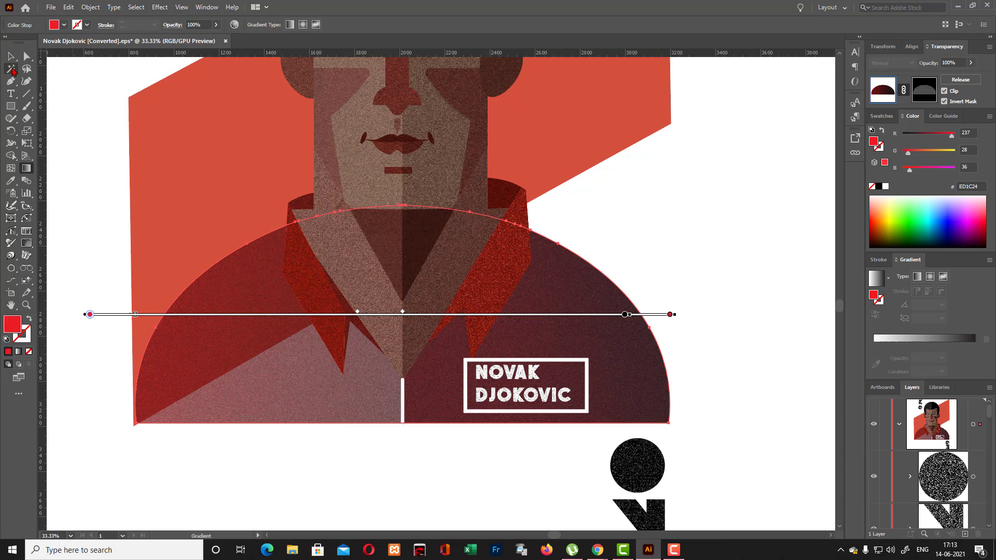
{"action": "left_click", "coordinate": [11, 56]}
{"action": "left_click", "coordinate": [680, 195]}
- Move the red parallelogram behind the portrait about 12 px left and 85 px down
{"action": "scroll", "coordinate": [678, 196], "scroll_direction": "up", "scroll_amount": 1}
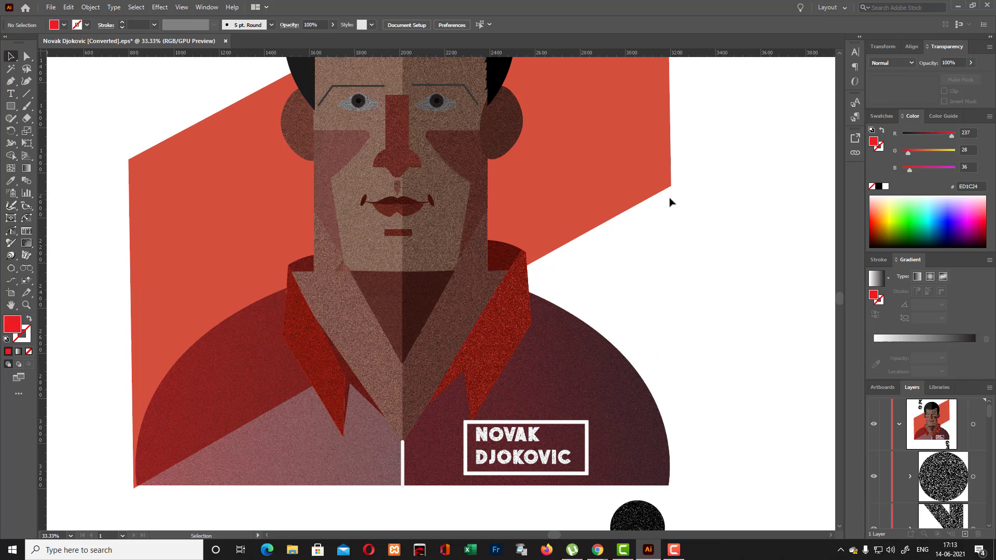
{"action": "left_click", "coordinate": [633, 199]}
{"action": "key", "text": "ctrl"}
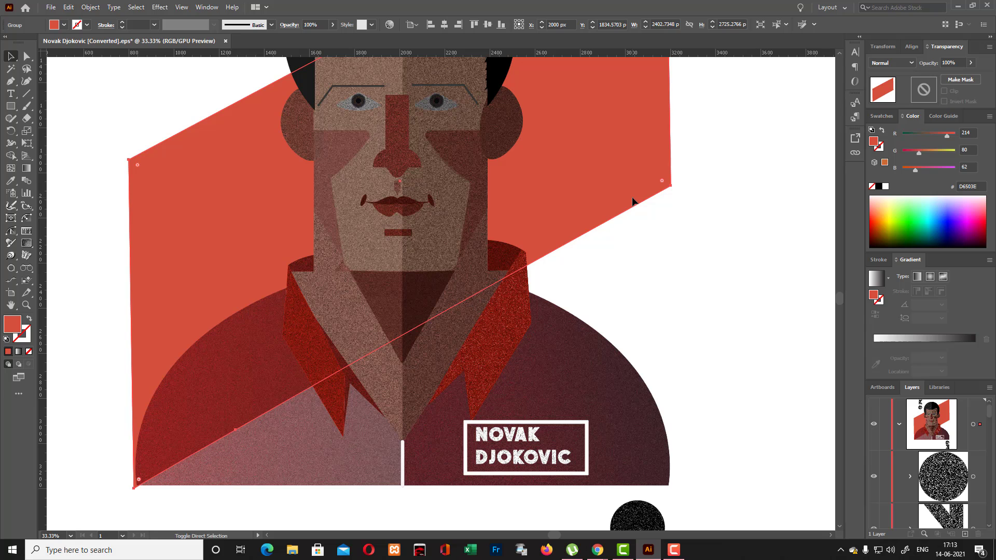
{"action": "scroll", "coordinate": [634, 200], "scroll_direction": "up", "scroll_amount": 1}
{"action": "left_click_drag", "start_coordinate": [616, 226], "coordinate": [627, 261]}
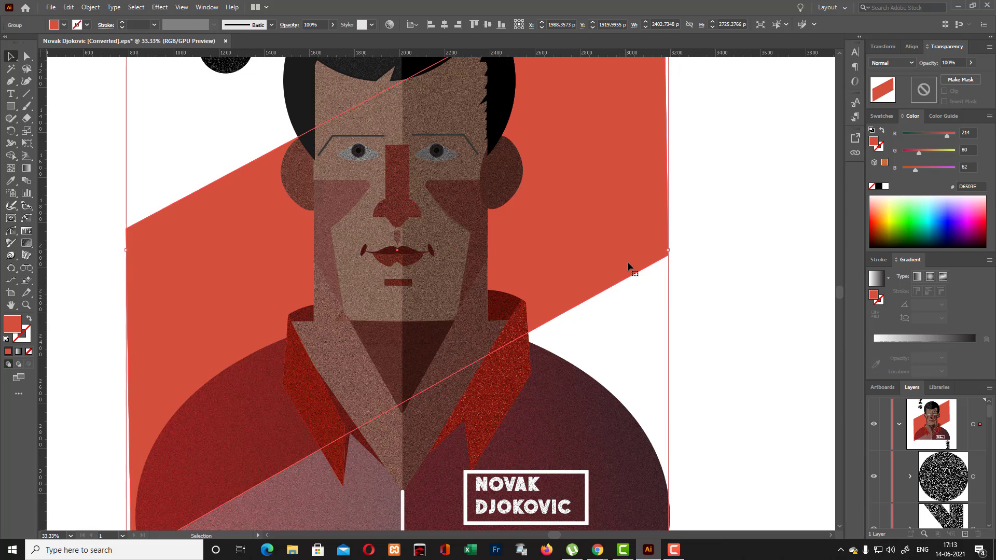
- Shift the red parallelogram behind the portrait slightly upward and to the right, leaving it deselected
{"action": "scroll", "coordinate": [628, 261], "scroll_direction": "up", "scroll_amount": 3}
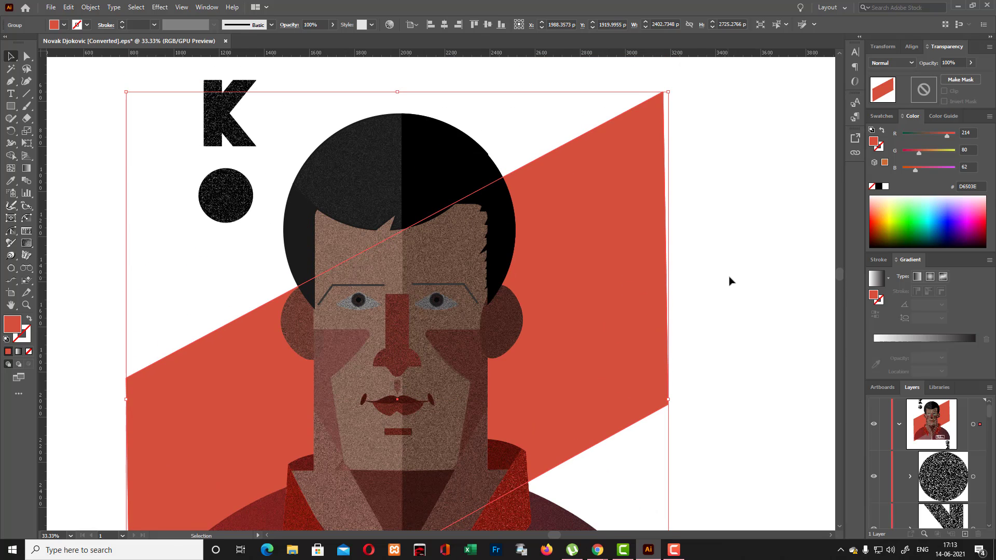
{"action": "left_click", "coordinate": [729, 281]}
{"action": "scroll", "coordinate": [613, 314], "scroll_direction": "down", "scroll_amount": 3}
{"action": "scroll", "coordinate": [428, 226], "scroll_direction": "down", "scroll_amount": 3}
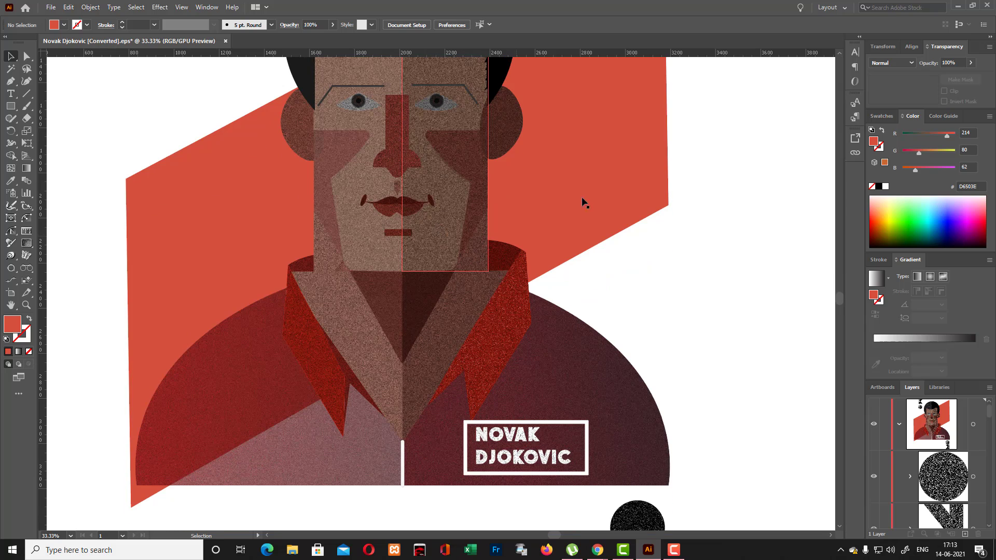
{"action": "left_click_drag", "start_coordinate": [651, 154], "coordinate": [657, 136]}
{"action": "scroll", "coordinate": [733, 226], "scroll_direction": "up", "scroll_amount": 1}
{"action": "scroll", "coordinate": [733, 228], "scroll_direction": "up", "scroll_amount": 2}
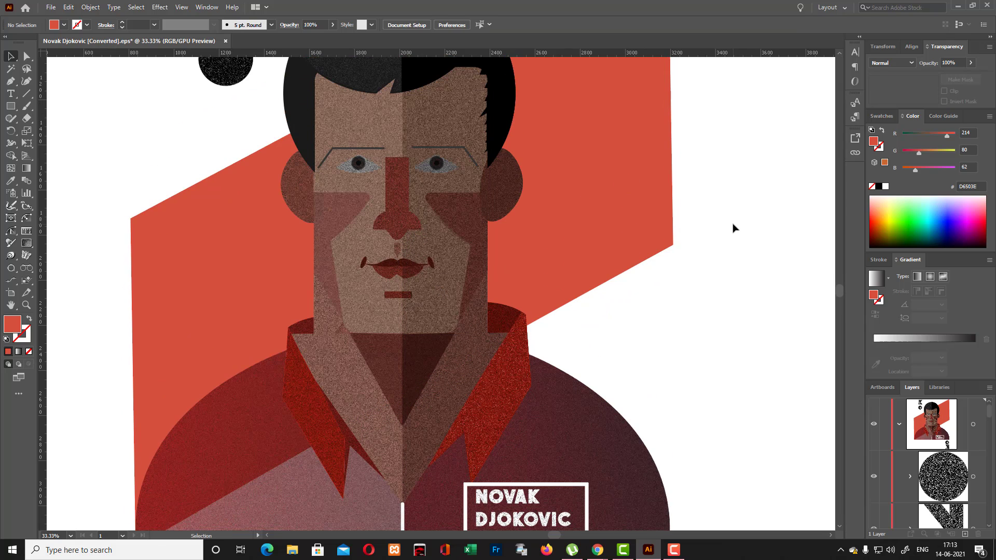
{"action": "key", "text": "ctrl+minus"}
{"action": "key", "text": "ctrl+minus"}
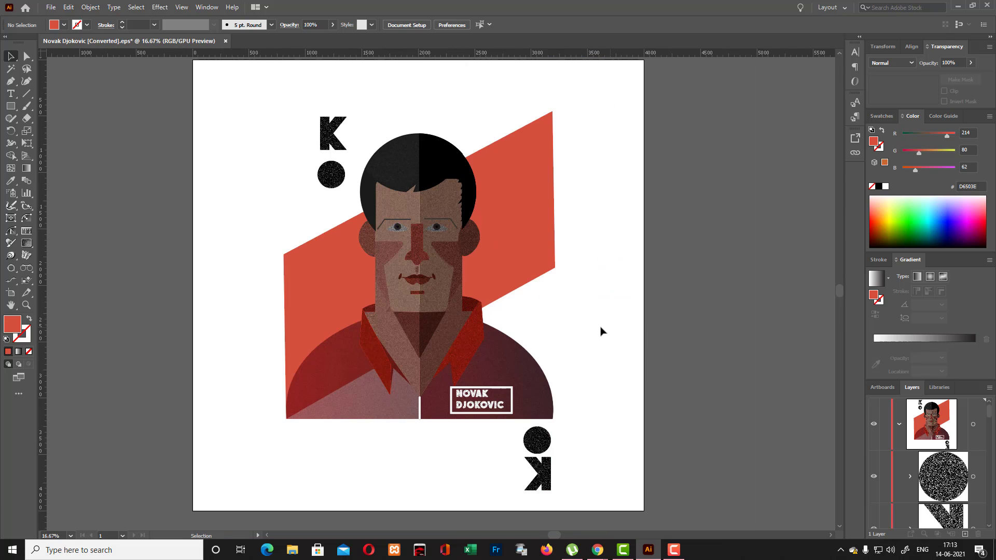
{"action": "scroll", "coordinate": [632, 336], "scroll_direction": "up", "scroll_amount": 2}
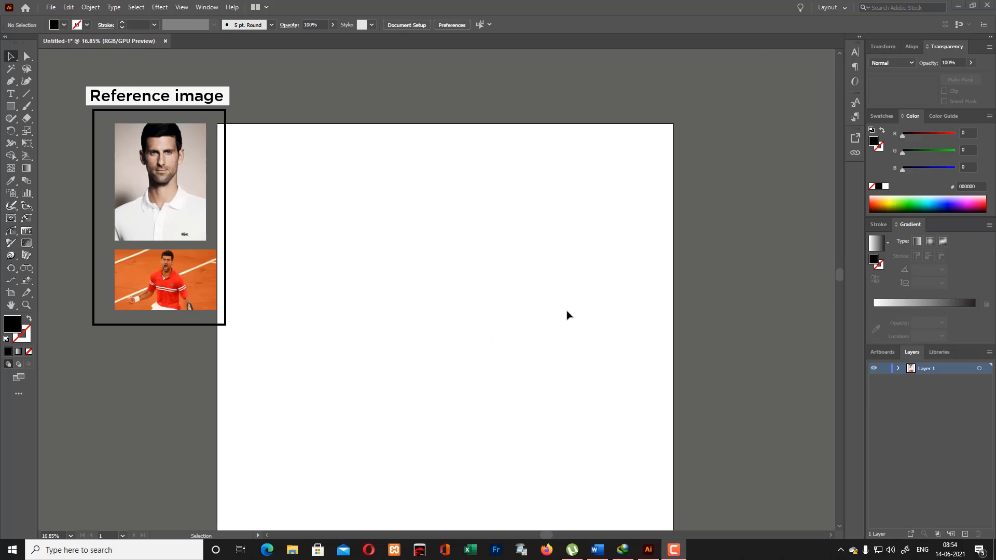
- Reduce the artboard to about 3064 by 3730 px by bringing in both its sides and the bottom edge
{"action": "scroll", "coordinate": [567, 316], "scroll_direction": "down", "scroll_amount": 3}
{"action": "scroll", "coordinate": [332, 309], "scroll_direction": "up", "scroll_amount": 2}
{"action": "left_click", "coordinate": [15, 293]}
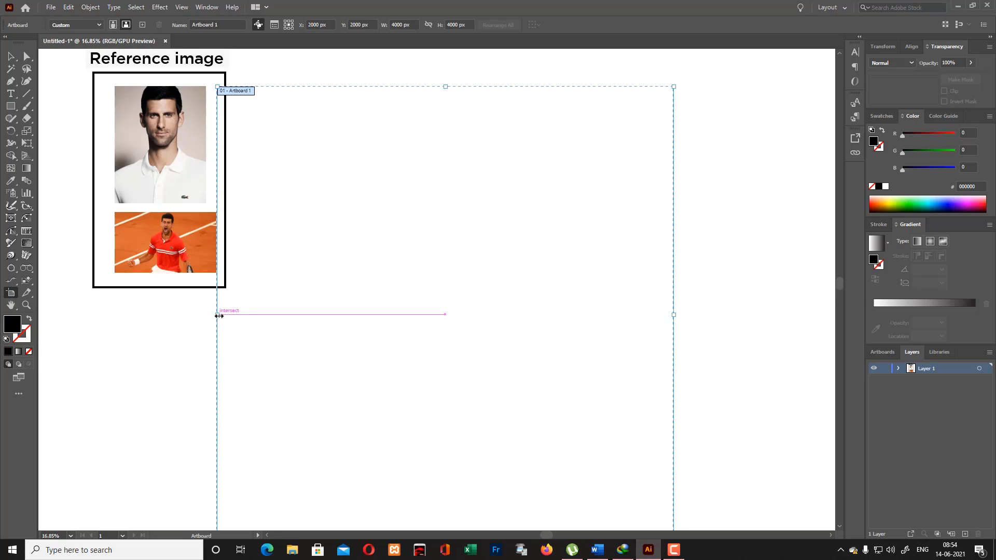
{"action": "left_click_drag", "start_coordinate": [217, 314], "coordinate": [263, 319]}
{"action": "left_click_drag", "start_coordinate": [673, 314], "coordinate": [614, 317]}
{"action": "scroll", "coordinate": [615, 318], "scroll_direction": "down", "scroll_amount": 2}
{"action": "left_click_drag", "start_coordinate": [445, 441], "coordinate": [444, 415]}
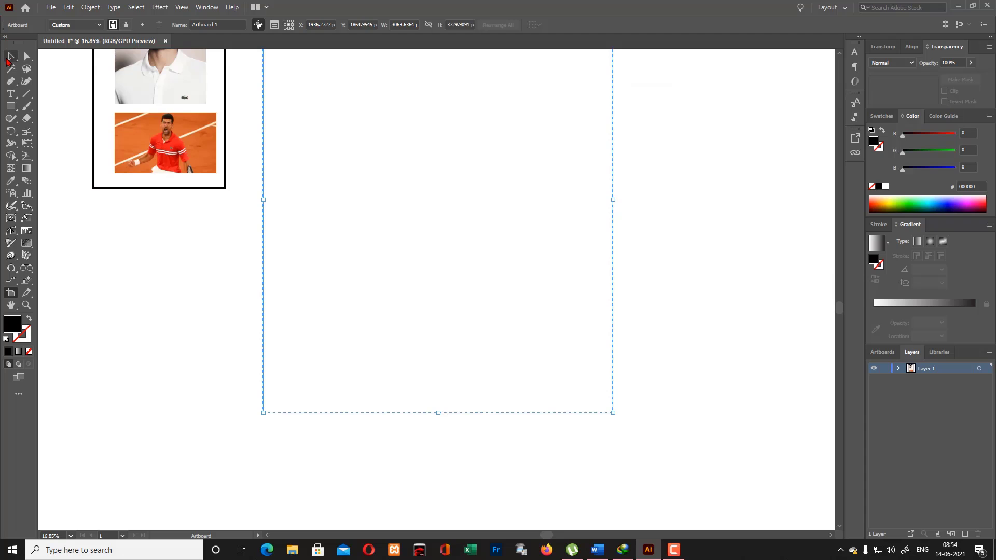
{"action": "key", "text": "Escape"}
{"action": "scroll", "coordinate": [509, 216], "scroll_direction": "up", "scroll_amount": 2}
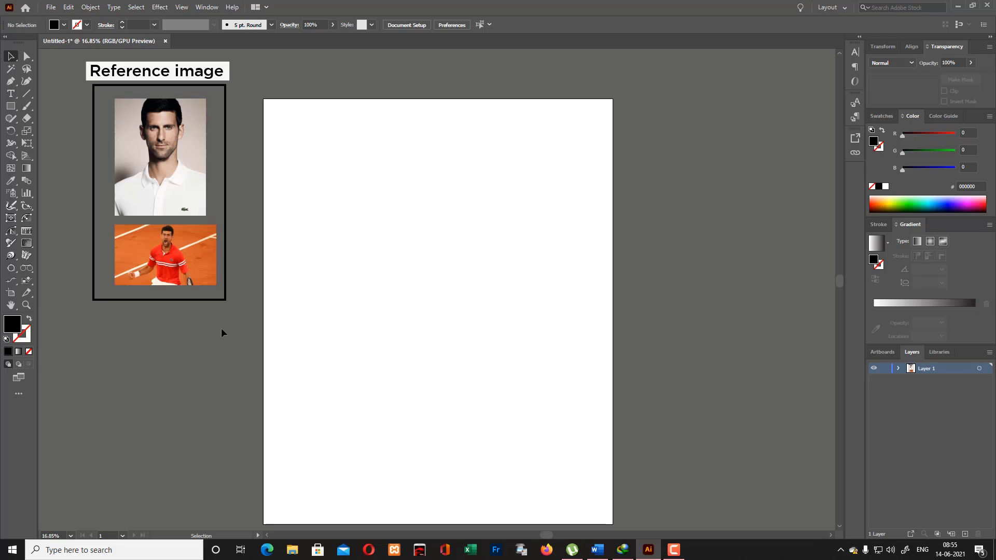
- Place a copy of the white-shirt portrait photo centrally on the artboard, enlarged to about 2227 by 2856 px
{"action": "left_click", "coordinate": [159, 176]}
{"action": "left_click_drag", "start_coordinate": [158, 175], "coordinate": [328, 201]}
{"action": "left_click_drag", "start_coordinate": [374, 243], "coordinate": [460, 382]}
{"action": "left_click_drag", "start_coordinate": [501, 266], "coordinate": [565, 183]}
{"action": "mouse_move", "coordinate": [501, 317]}
{"action": "left_mouse_down"}
{"action": "mouse_move", "coordinate": [496, 291]}
{"action": "mouse_move", "coordinate": [497, 306]}
{"action": "left_mouse_up"}
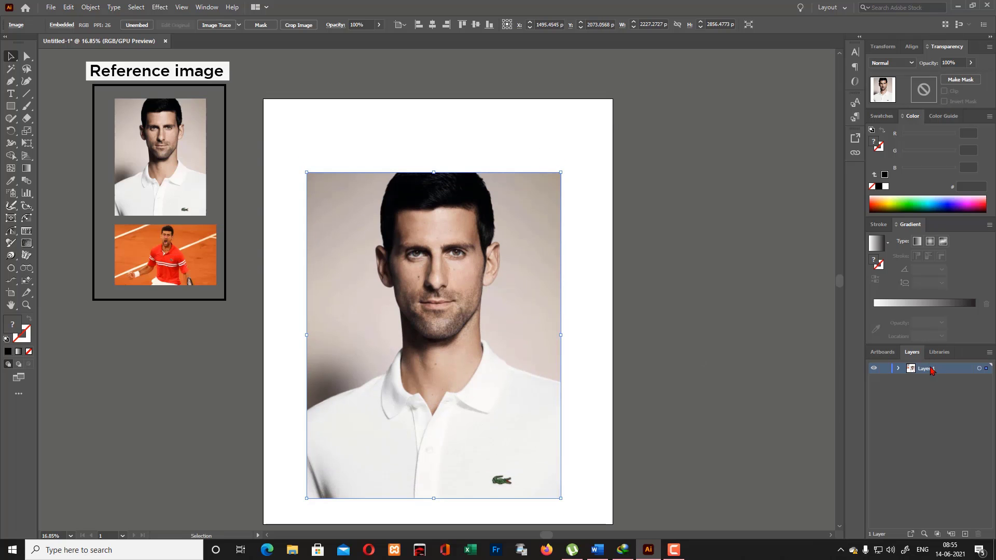
- Lock the reference photo's layer and add a new layer above it for drawing with no fill and a black stroke
{"action": "left_click", "coordinate": [885, 370]}
{"action": "left_click", "coordinate": [966, 534]}
{"action": "key", "text": "ctrl+plus"}
{"action": "key", "text": "ctrl+plus"}
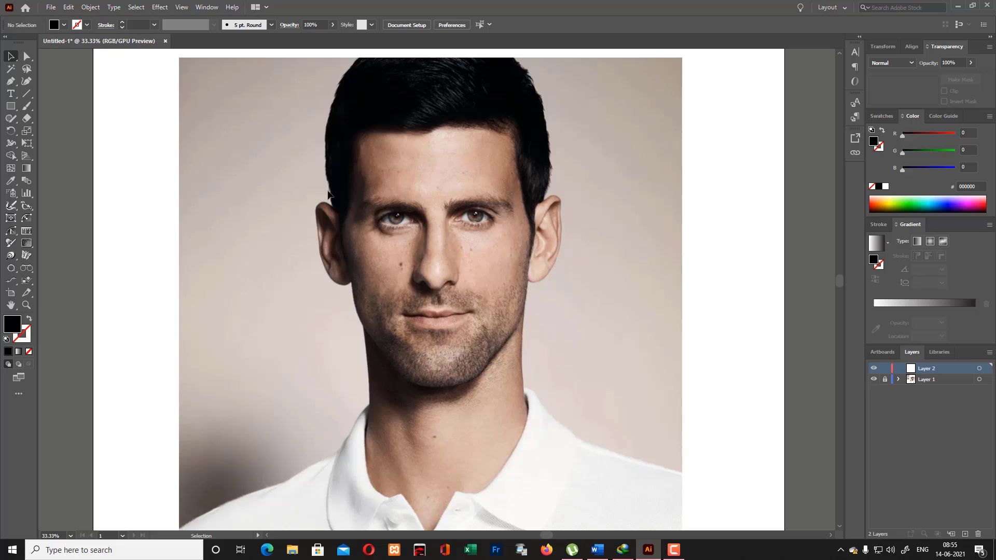
{"action": "key", "text": "p"}
{"action": "left_click", "coordinate": [30, 319]}
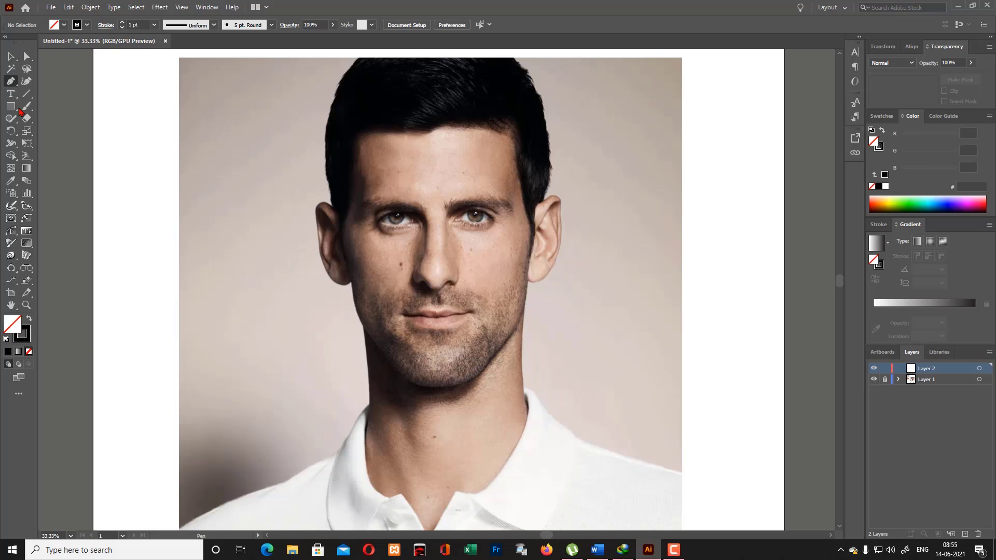
{"action": "left_click", "coordinate": [376, 380]}
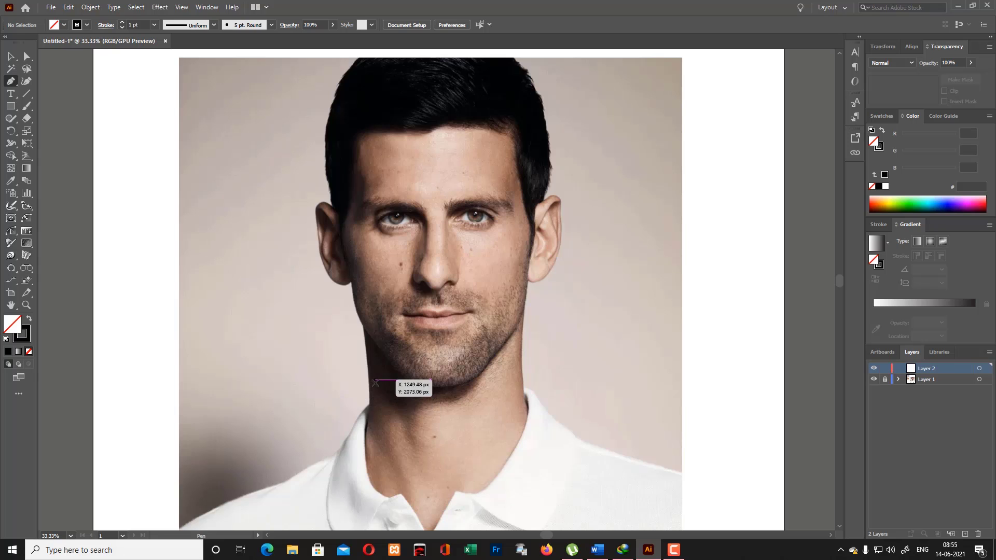
{"action": "left_click", "coordinate": [580, 379]}
{"action": "left_click", "coordinate": [11, 56]}
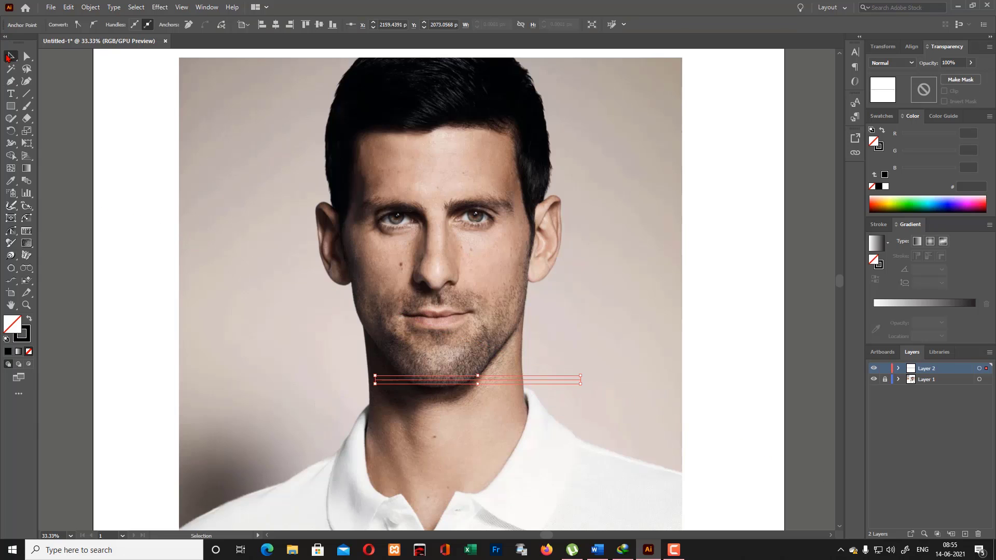
{"action": "key", "text": "ctrl+z"}
{"action": "key", "text": "ctrl+z"}
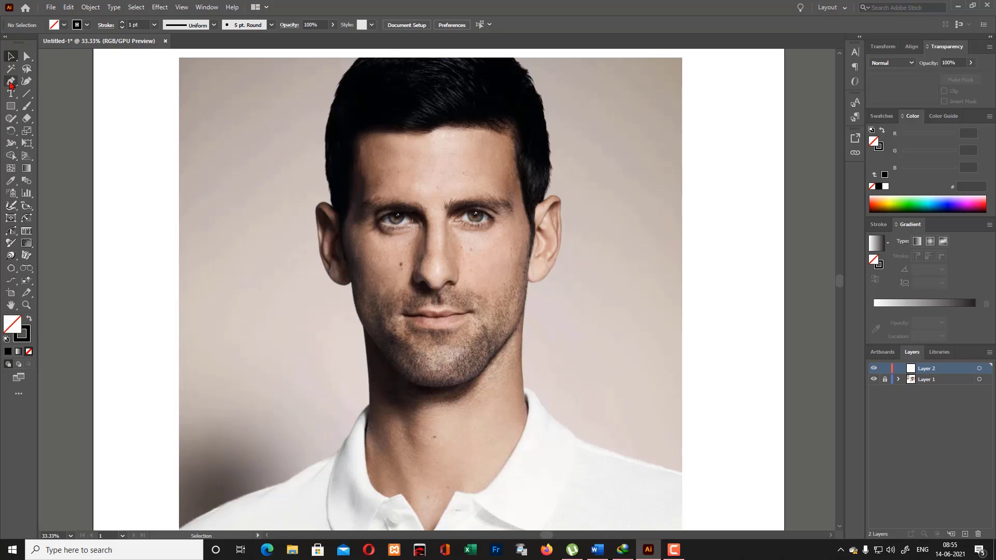
- Draw a horizontal guide line about 1383 px long under the chin with a 10 pt stroke and shift it slightly left
{"action": "left_click", "coordinate": [11, 81]}
{"action": "left_click", "coordinate": [317, 394]}
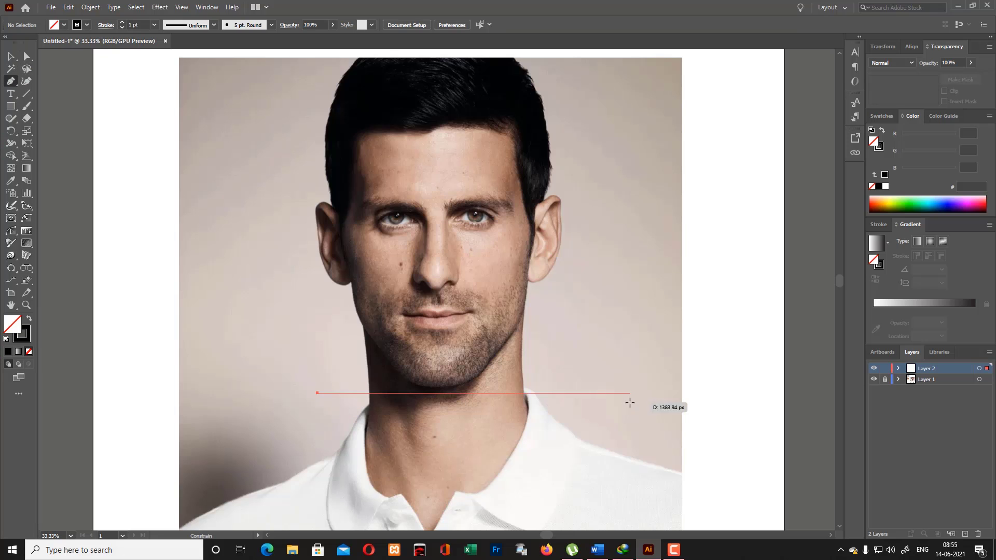
{"action": "left_click", "coordinate": [631, 402], "text": "shift"}
{"action": "left_click", "coordinate": [27, 81]}
{"action": "scroll", "coordinate": [138, 26], "scroll_direction": "up", "scroll_amount": 9}
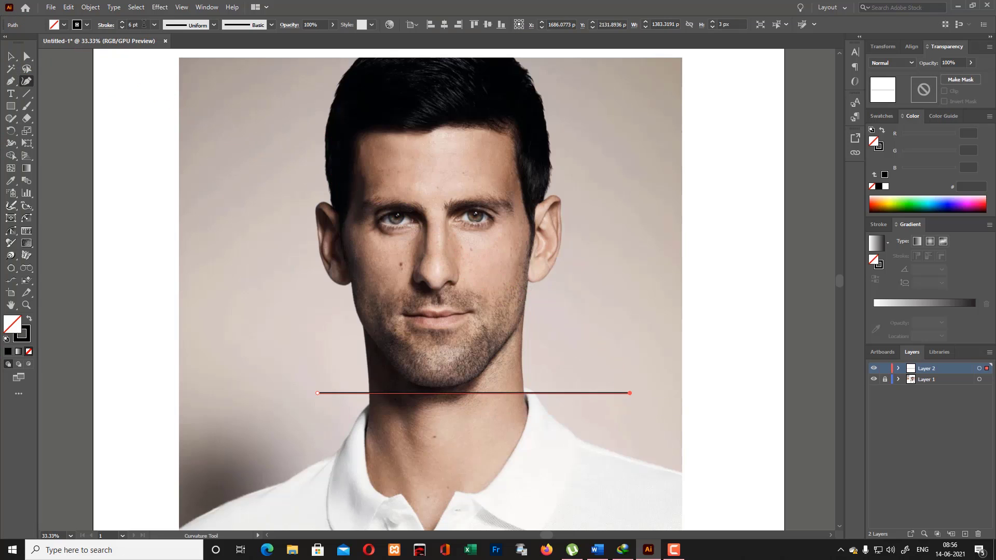
{"action": "left_click", "coordinate": [11, 56]}
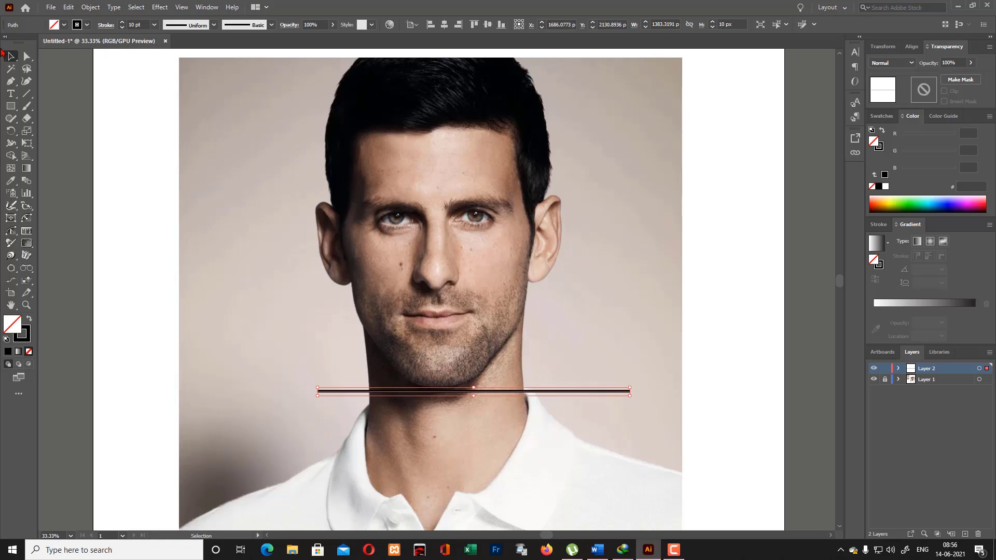
{"action": "left_click", "coordinate": [701, 328]}
{"action": "left_click_drag", "start_coordinate": [618, 390], "coordinate": [604, 390]}
{"action": "left_click", "coordinate": [523, 380]}
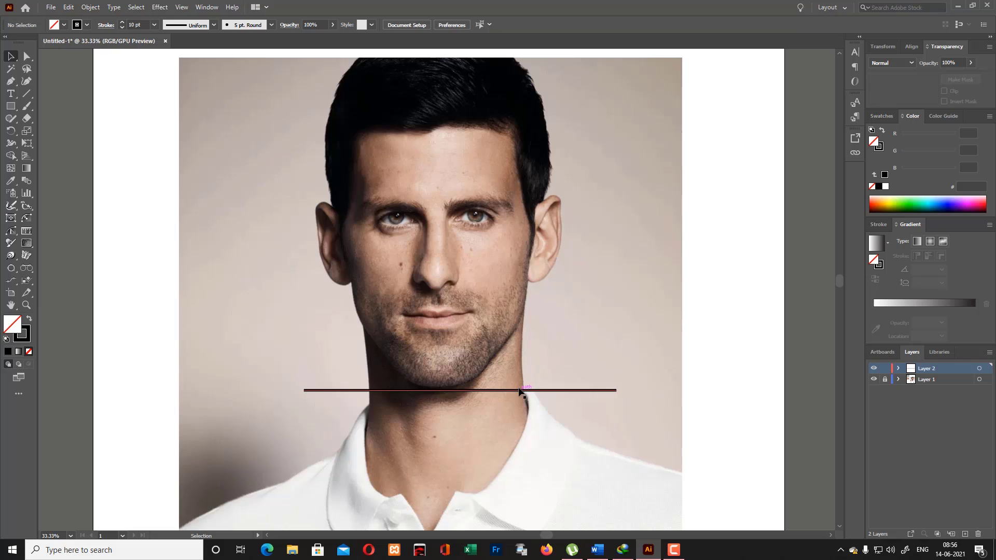
- Duplicate the chin guide line at the nose base, the eyebrows, just above the hair, the lips and the earlobes
{"action": "left_click_drag", "start_coordinate": [521, 390], "coordinate": [504, 294]}
{"action": "scroll", "coordinate": [504, 294], "scroll_direction": "up", "scroll_amount": 3}
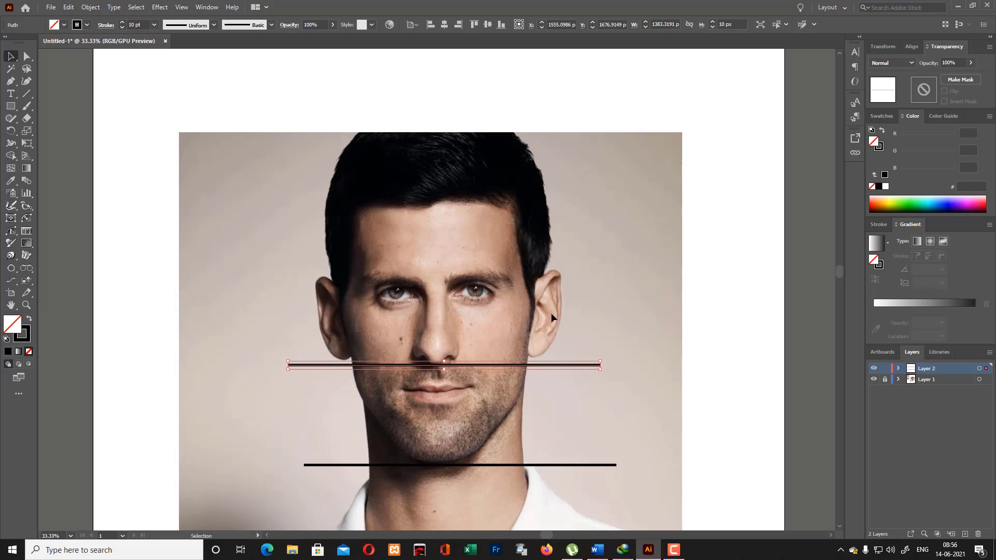
{"action": "left_click_drag", "start_coordinate": [556, 365], "coordinate": [558, 119]}
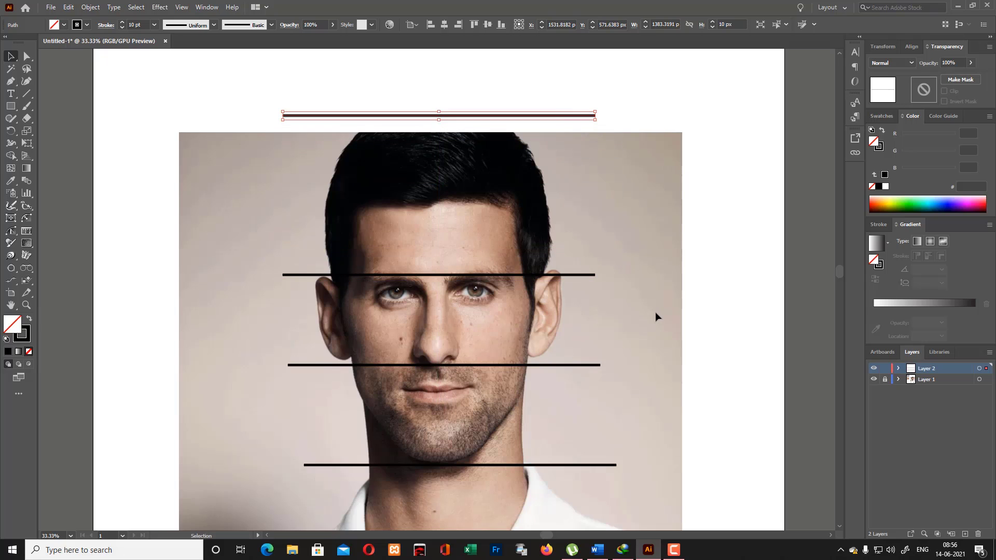
{"action": "scroll", "coordinate": [656, 316], "scroll_direction": "down", "scroll_amount": 2}
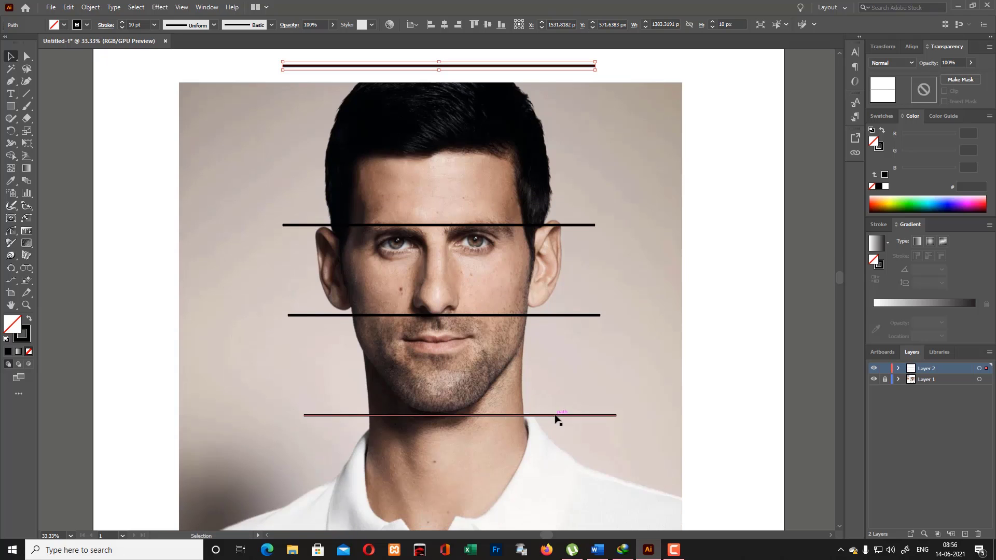
{"action": "left_click_drag", "start_coordinate": [557, 415], "coordinate": [554, 308]}
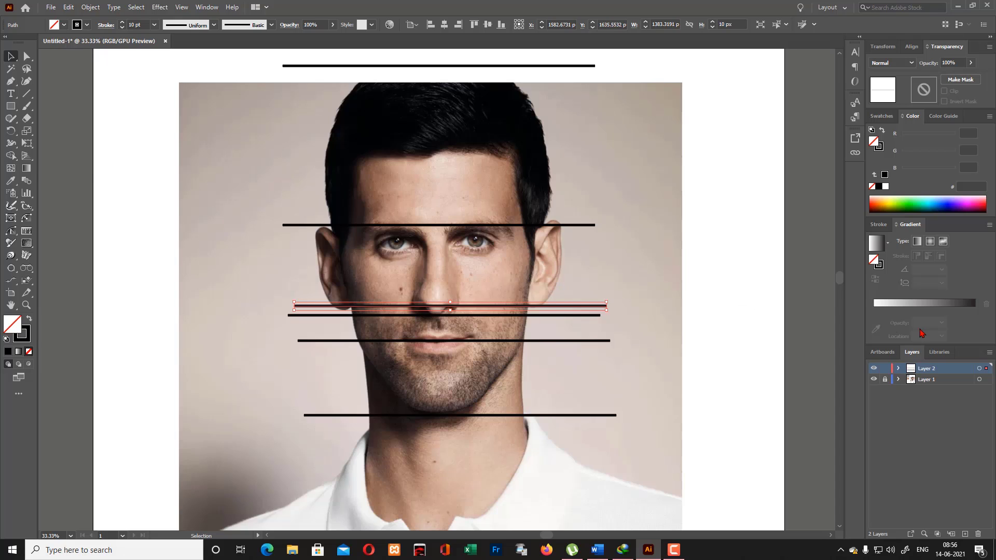
- Draw an unfilled circle over the hair and enlarge it to about 718 px across, shifting it toward the head's centre
{"action": "left_click_drag", "start_coordinate": [10, 106], "coordinate": [58, 131]}
{"action": "scroll", "coordinate": [430, 260], "scroll_direction": "up", "scroll_amount": 1}
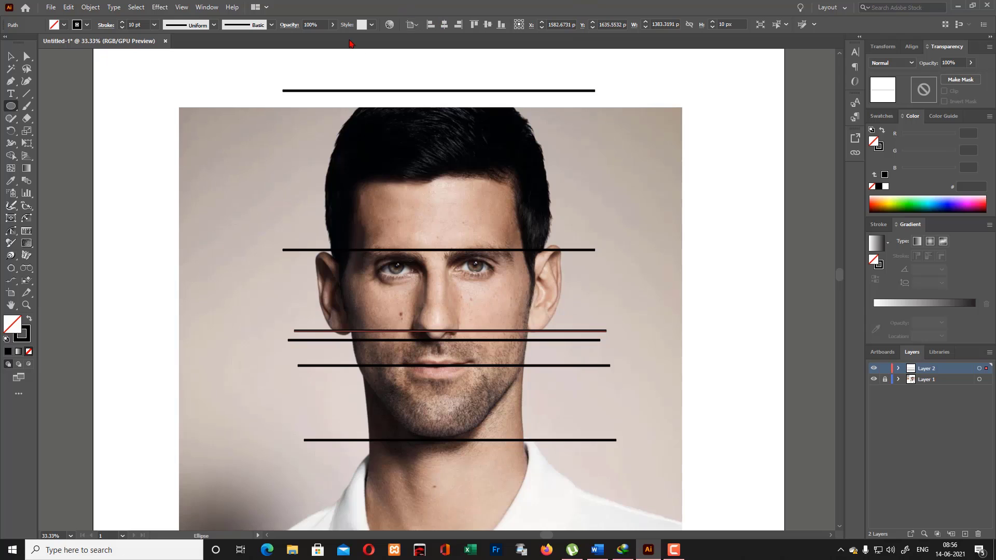
{"action": "left_click_drag", "start_coordinate": [406, 118], "coordinate": [476, 167]}
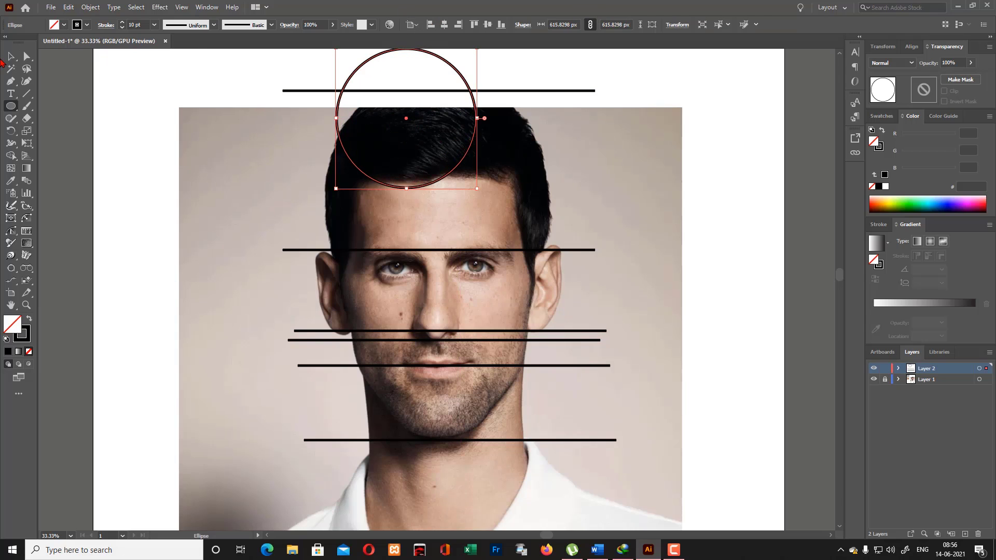
{"action": "key", "text": "v"}
{"action": "mouse_move", "coordinate": [445, 66]}
{"action": "left_mouse_down"}
{"action": "mouse_move", "coordinate": [489, 93]}
{"action": "mouse_move", "coordinate": [478, 82]}
{"action": "mouse_move", "coordinate": [516, 53]}
{"action": "mouse_move", "coordinate": [523, 86]}
{"action": "left_mouse_up"}
{"action": "scroll", "coordinate": [596, 163], "scroll_direction": "down", "scroll_amount": 1}
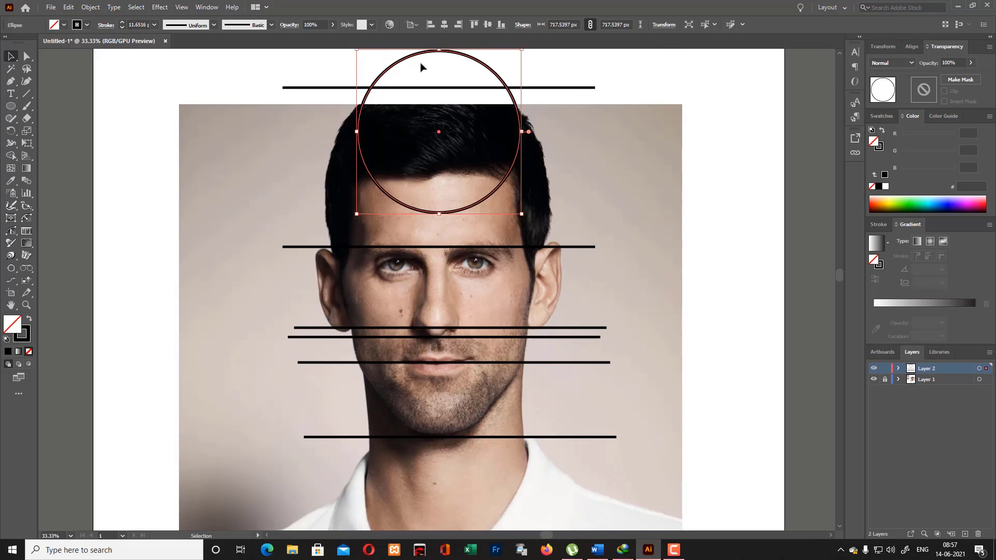
- Raise the circle and enlarge it to about 977 px across so that its lower arc follows the hairline
{"action": "left_click_drag", "start_coordinate": [510, 99], "coordinate": [514, 71]}
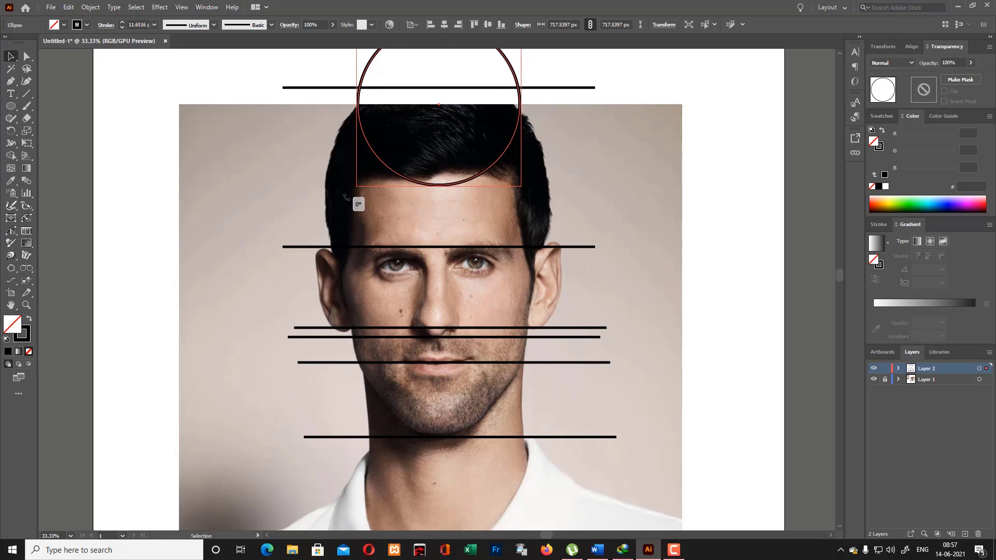
{"action": "left_click_drag", "start_coordinate": [356, 188], "coordinate": [339, 206]}
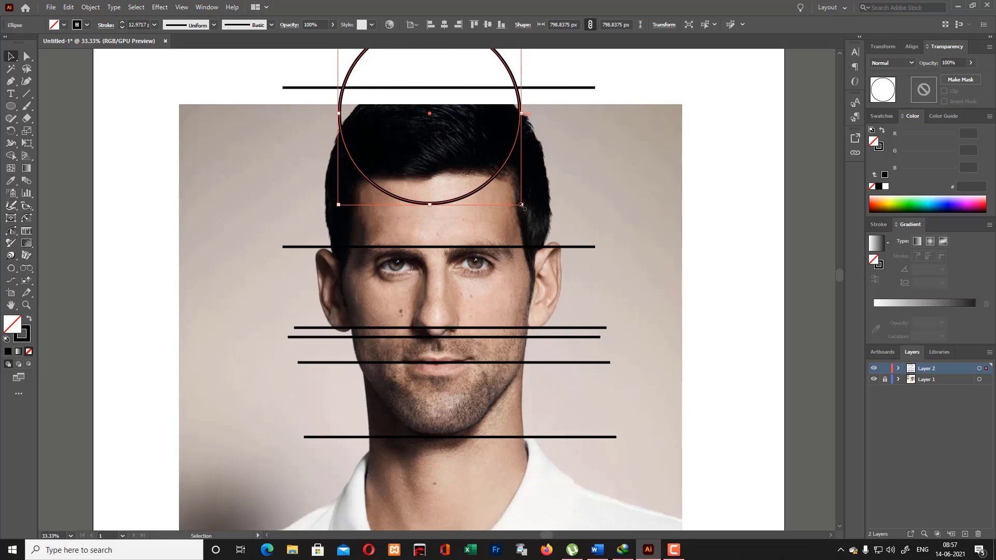
{"action": "left_click_drag", "start_coordinate": [522, 206], "coordinate": [473, 172]}
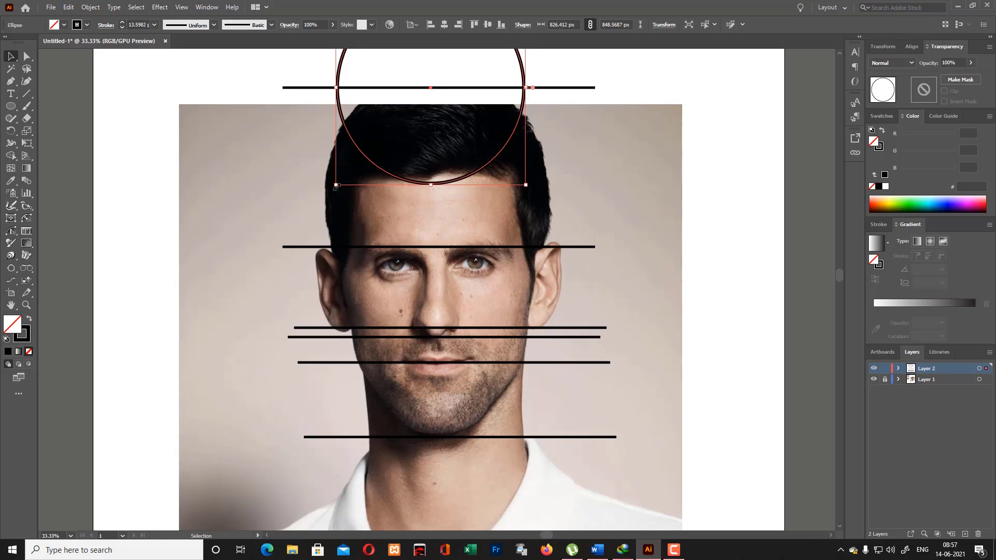
{"action": "left_click_drag", "start_coordinate": [336, 184], "coordinate": [320, 201]}
{"action": "mouse_move", "coordinate": [529, 196]}
{"action": "left_mouse_down"}
{"action": "mouse_move", "coordinate": [525, 168]}
{"action": "mouse_move", "coordinate": [541, 200]}
{"action": "left_mouse_up"}
{"action": "mouse_move", "coordinate": [393, 192]}
{"action": "left_mouse_down"}
{"action": "mouse_move", "coordinate": [445, 195]}
{"action": "mouse_move", "coordinate": [426, 196]}
{"action": "left_mouse_up"}
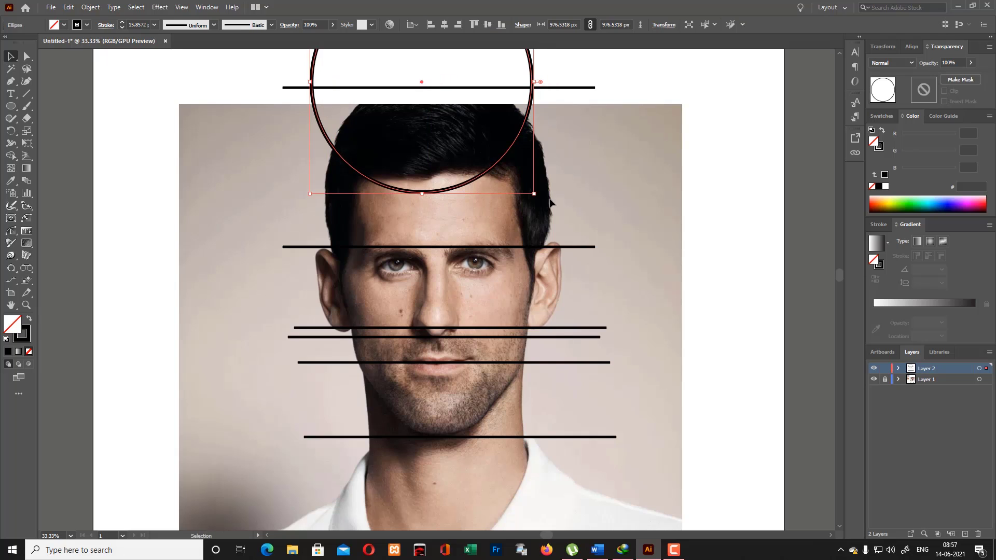
{"action": "left_click", "coordinate": [590, 203]}
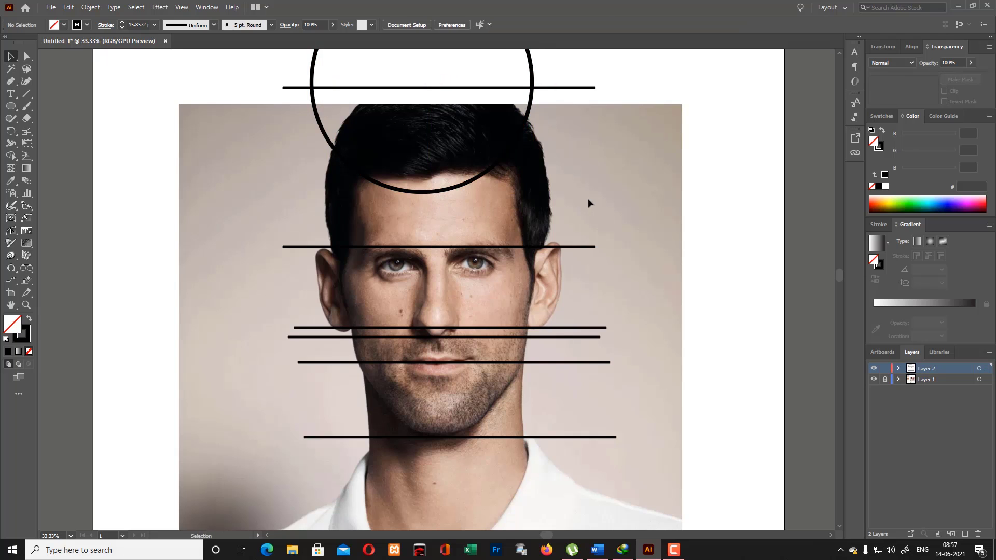
- Duplicate the hairline circle down around the skull and scale the copy from its centre to about 1024 px across
{"action": "scroll", "coordinate": [589, 203], "scroll_direction": "up", "scroll_amount": 2}
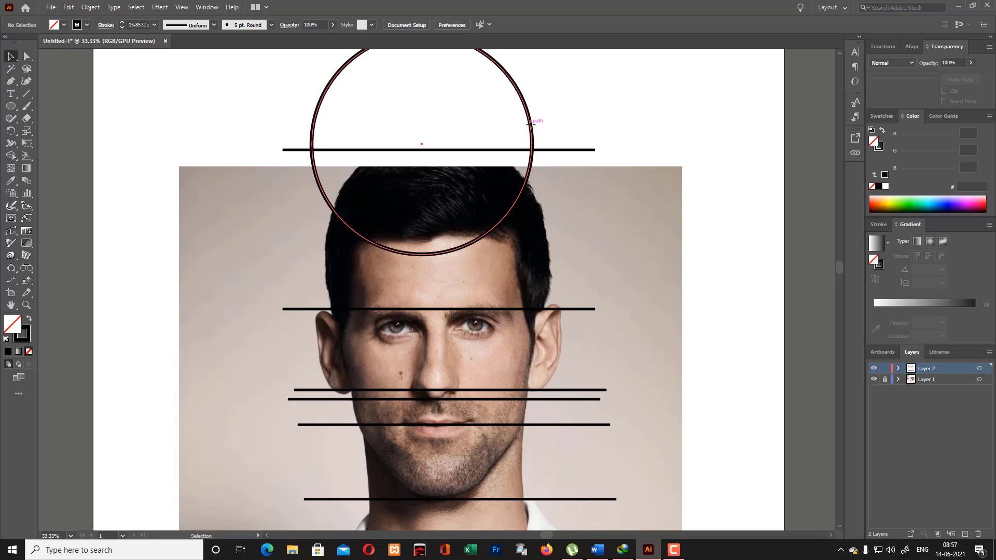
{"action": "left_click", "coordinate": [530, 124]}
{"action": "left_click_drag", "start_coordinate": [530, 124], "coordinate": [542, 240]}
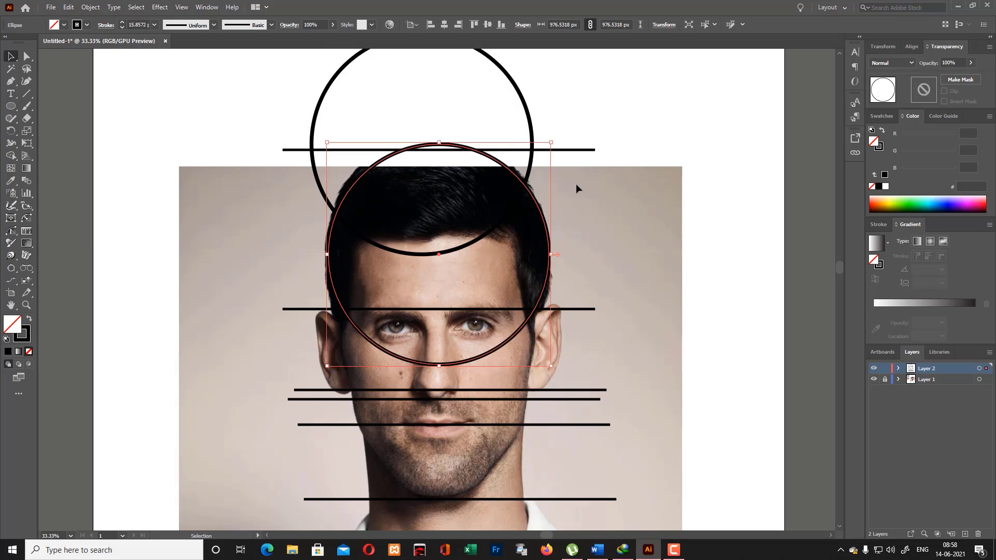
{"action": "left_click_drag", "start_coordinate": [551, 142], "coordinate": [556, 137]}
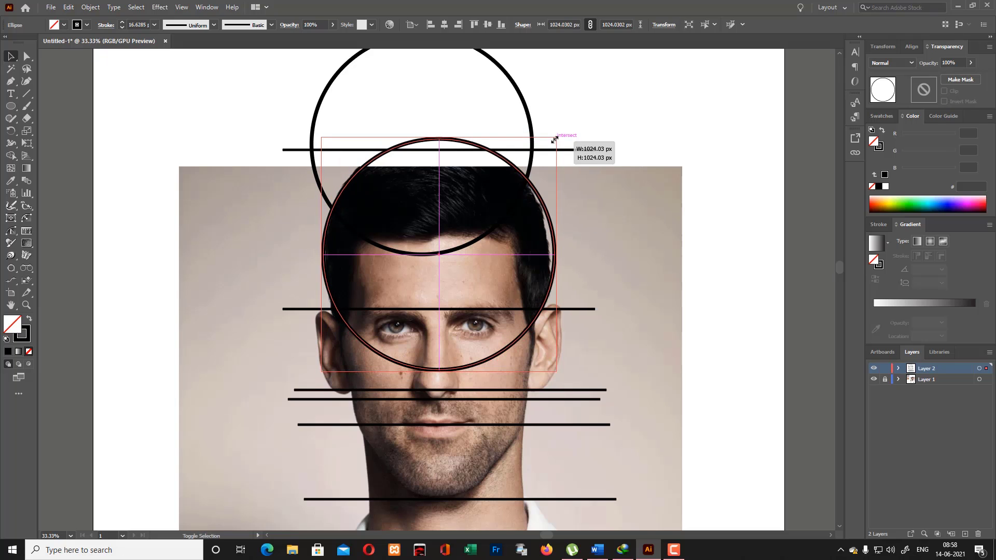
{"action": "left_click", "coordinate": [589, 204]}
- Draw a rectangle about 772 by 696 px over the face, from the hairline down to the earlobe guide line
{"action": "scroll", "coordinate": [585, 194], "scroll_direction": "down", "scroll_amount": 2}
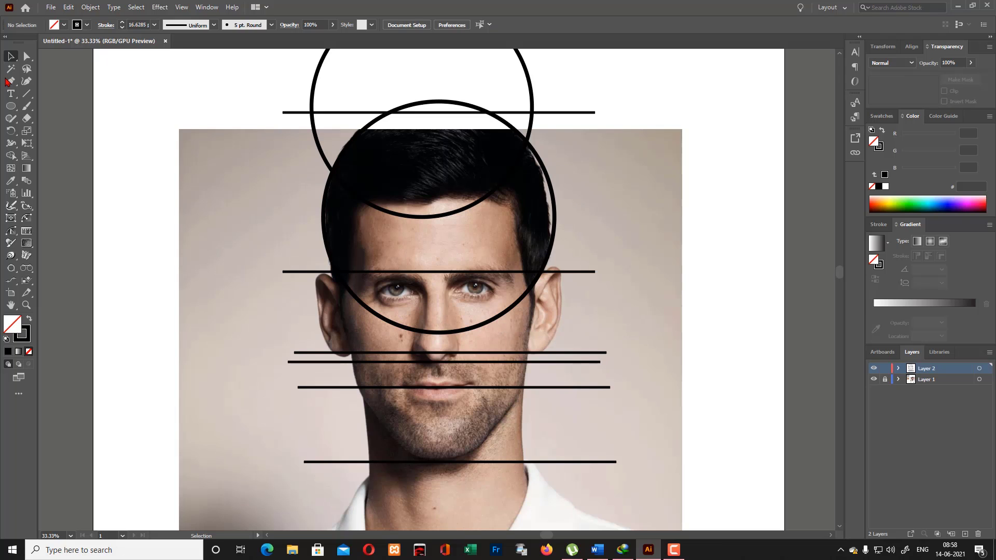
{"action": "left_click_drag", "start_coordinate": [11, 106], "coordinate": [36, 108]}
{"action": "left_click_drag", "start_coordinate": [354, 198], "coordinate": [531, 358]}
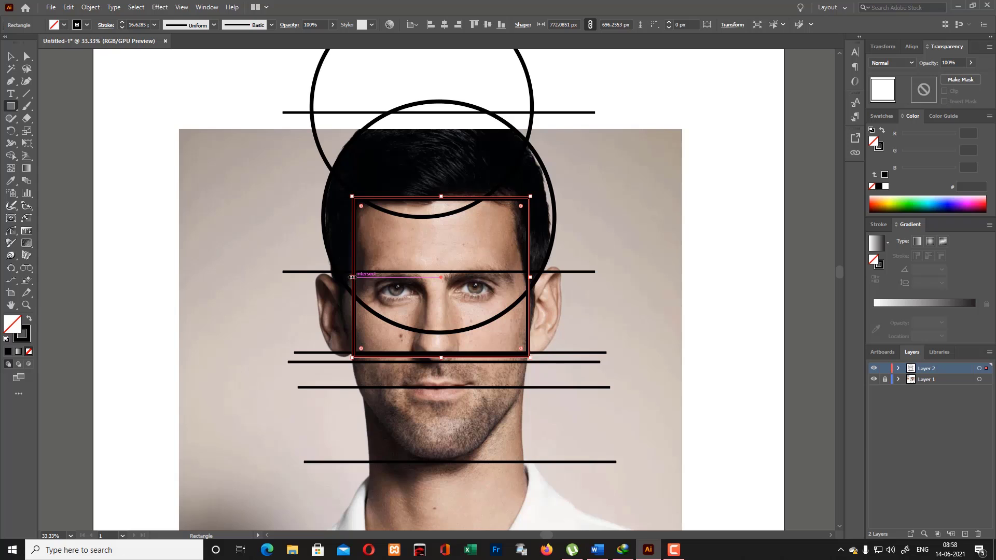
- Shift the face rectangle's side edges sideways and raise its upper edge, making it about 779 by 722 px
{"action": "left_click_drag", "start_coordinate": [352, 277], "coordinate": [525, 275]}
{"action": "key", "text": "ctrl+z"}
{"action": "left_click_drag", "start_coordinate": [352, 278], "coordinate": [347, 277]}
{"action": "left_click_drag", "start_coordinate": [530, 278], "coordinate": [527, 278]}
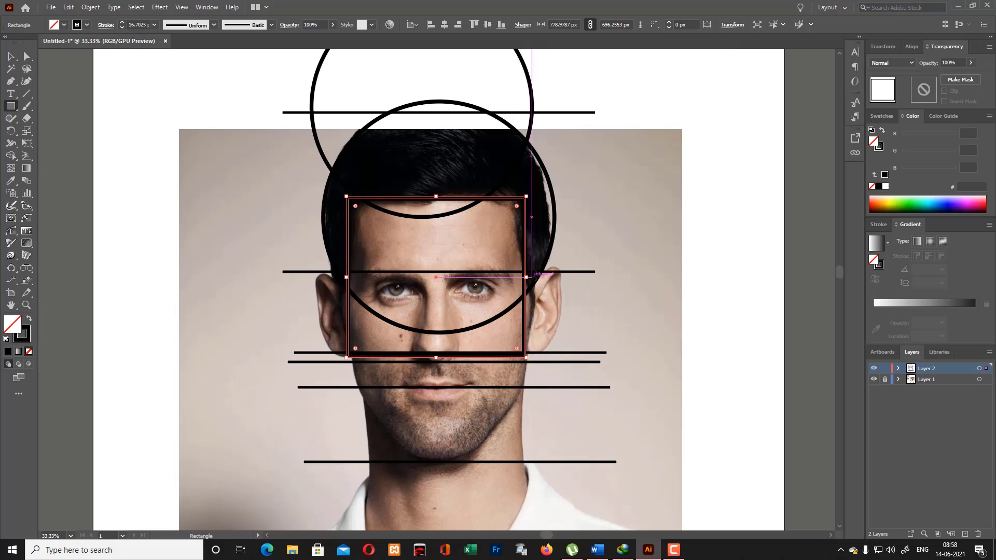
{"action": "left_click_drag", "start_coordinate": [436, 197], "coordinate": [437, 191]}
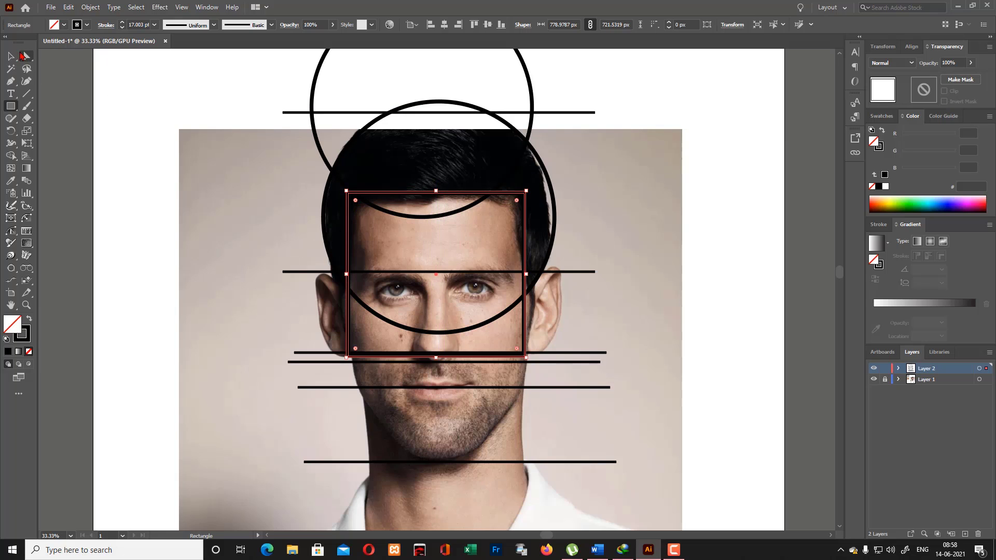
{"action": "key", "text": "v"}
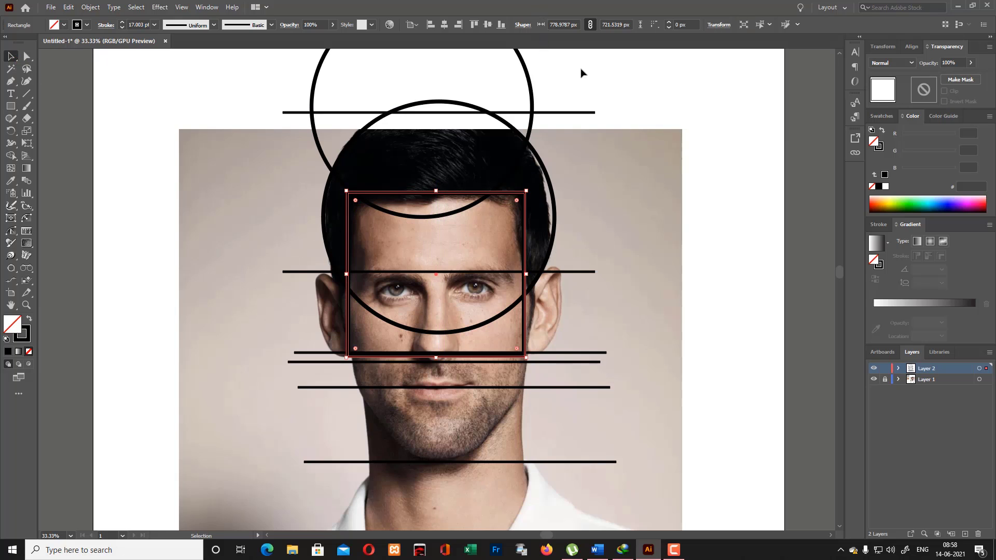
{"action": "left_click", "coordinate": [617, 209]}
- Duplicate the face rectangle down over the chin and scale the copy to about 506 by 471 px, ending at the chin guide line
{"action": "left_click", "coordinate": [417, 192]}
{"action": "left_click_drag", "start_coordinate": [424, 194], "coordinate": [422, 358]}
{"action": "mouse_move", "coordinate": [528, 523]}
{"action": "left_mouse_down"}
{"action": "mouse_move", "coordinate": [500, 505]}
{"action": "mouse_move", "coordinate": [528, 507]}
{"action": "left_mouse_up"}
{"action": "left_click_drag", "start_coordinate": [347, 508], "coordinate": [372, 487]}
{"action": "left_click_drag", "start_coordinate": [525, 487], "coordinate": [491, 462]}
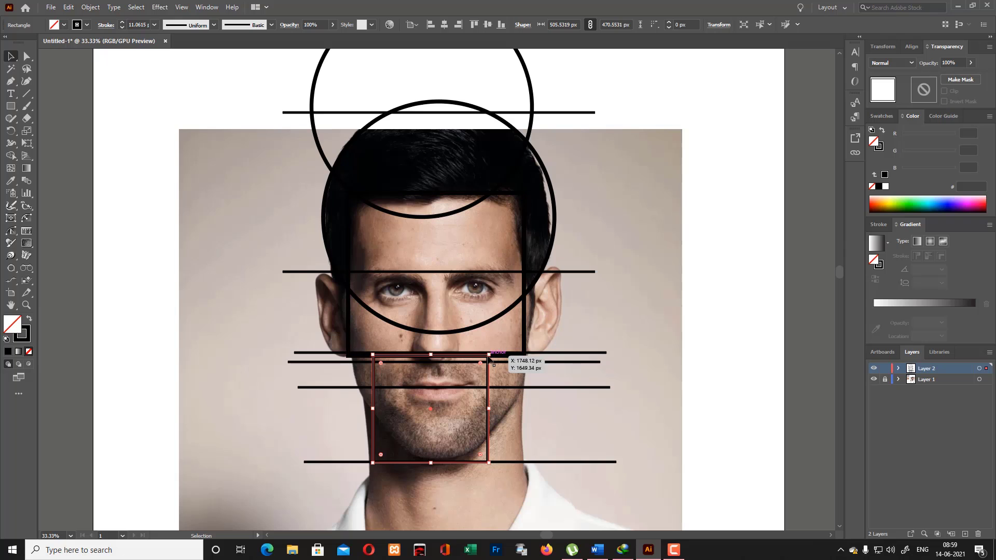
{"action": "left_click_drag", "start_coordinate": [490, 355], "coordinate": [516, 355]}
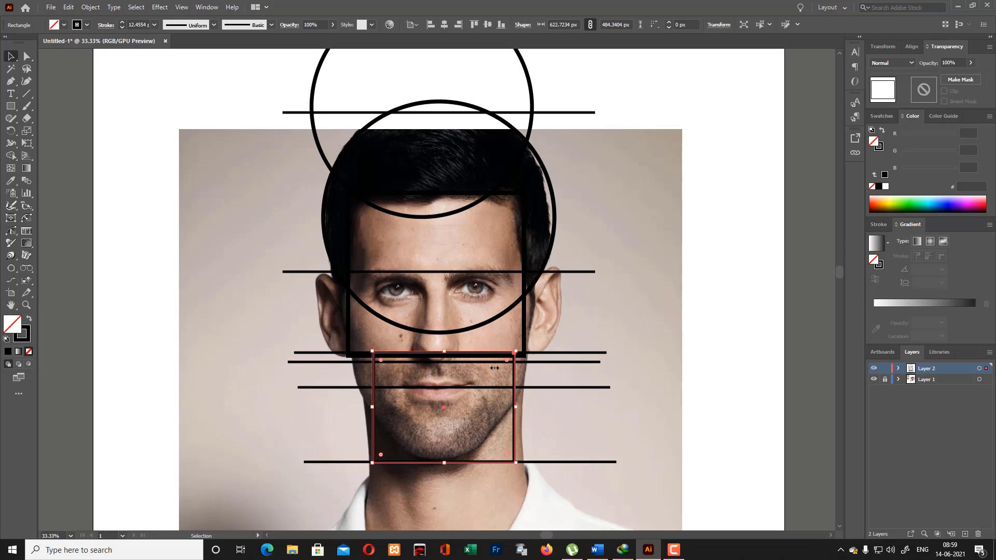
{"action": "mouse_move", "coordinate": [514, 407]}
{"action": "left_mouse_down"}
{"action": "mouse_move", "coordinate": [497, 404]}
{"action": "mouse_move", "coordinate": [506, 408]}
{"action": "left_mouse_up"}
{"action": "key", "text": "ctrl+z"}
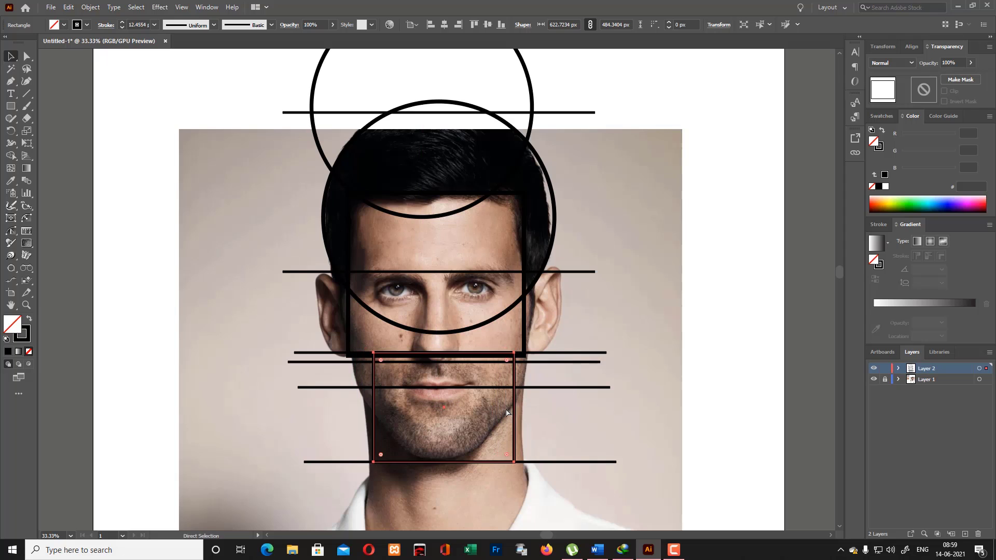
{"action": "key", "text": "ctrl+z"}
- Centre the chin rectangle beneath the face rectangle and hide the reference photo layer
{"action": "left_click_drag", "start_coordinate": [432, 356], "coordinate": [456, 363]}
{"action": "left_click", "coordinate": [907, 402]}
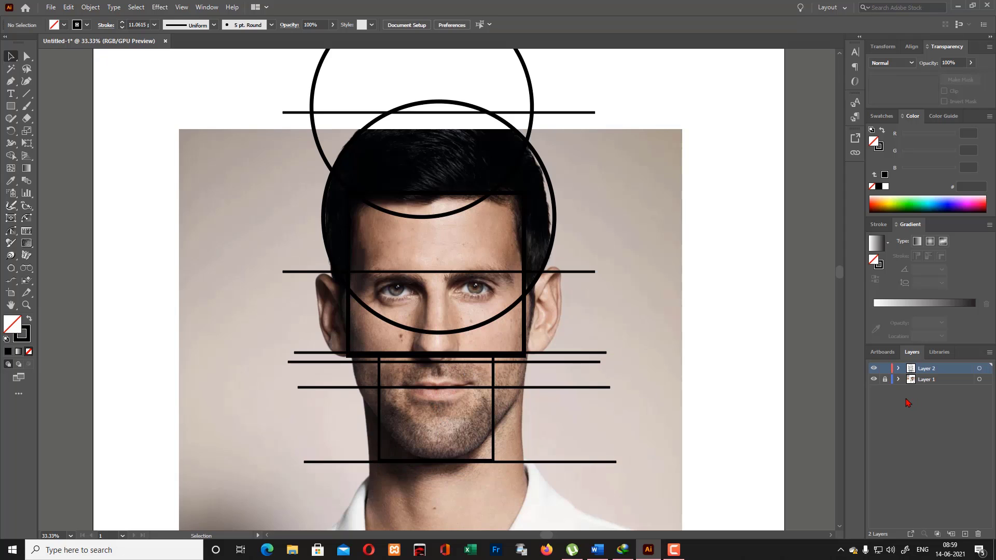
{"action": "left_click", "coordinate": [875, 381]}
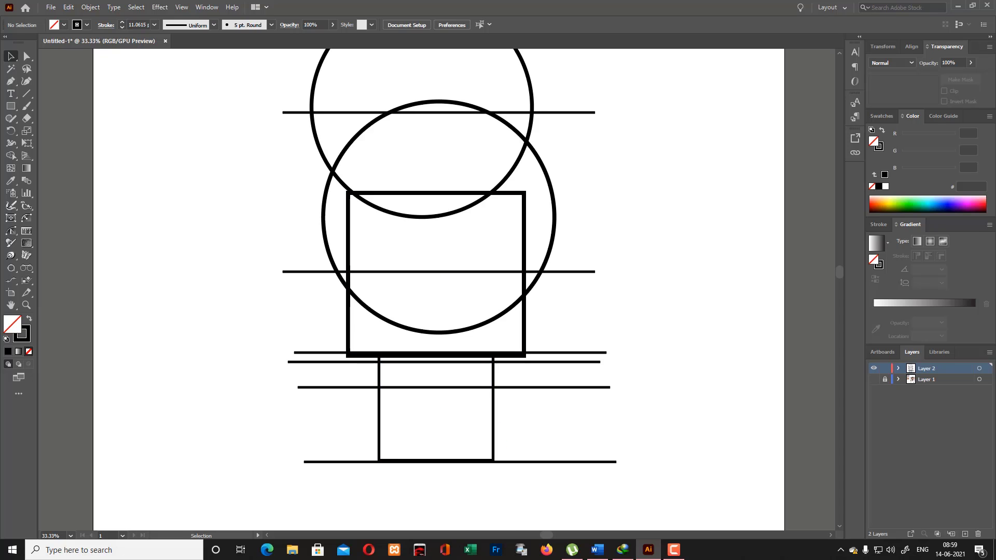
- Draw a straight jaw line from the face rectangle's right side near the eyebrow guide to the chin rectangle's lower-right corner
{"action": "left_click", "coordinate": [10, 82]}
{"action": "left_click", "coordinate": [523, 265]}
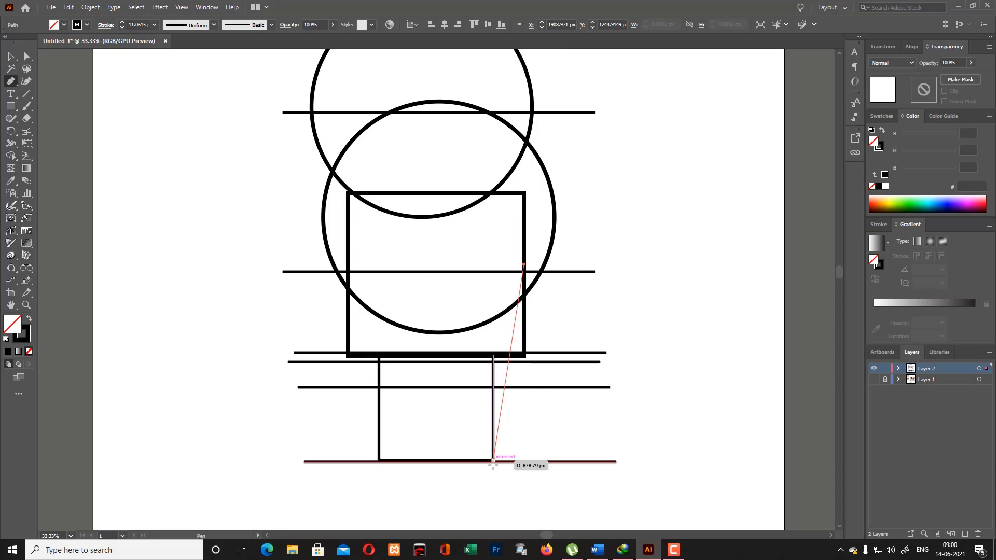
{"action": "left_click", "coordinate": [493, 462]}
{"action": "key", "text": "v"}
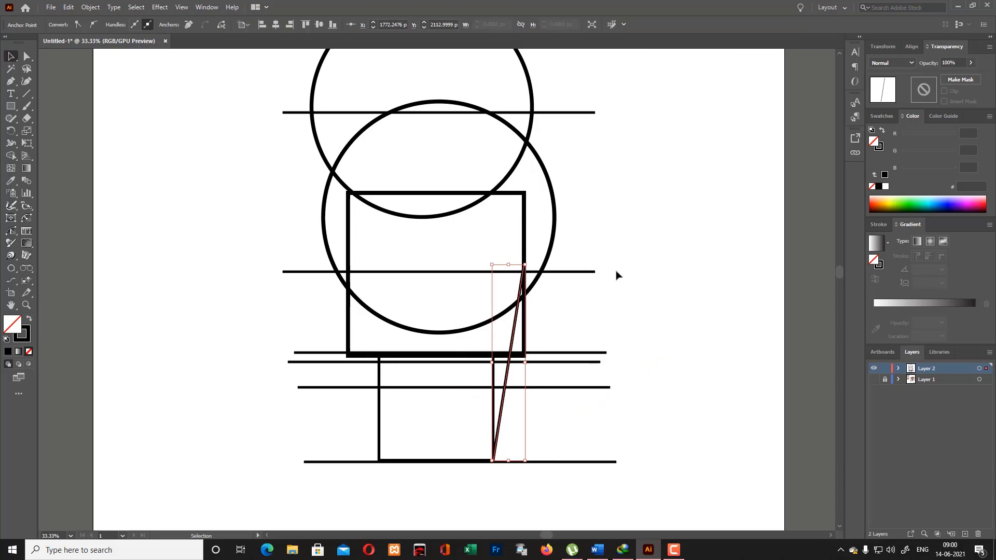
{"action": "left_click", "coordinate": [643, 281]}
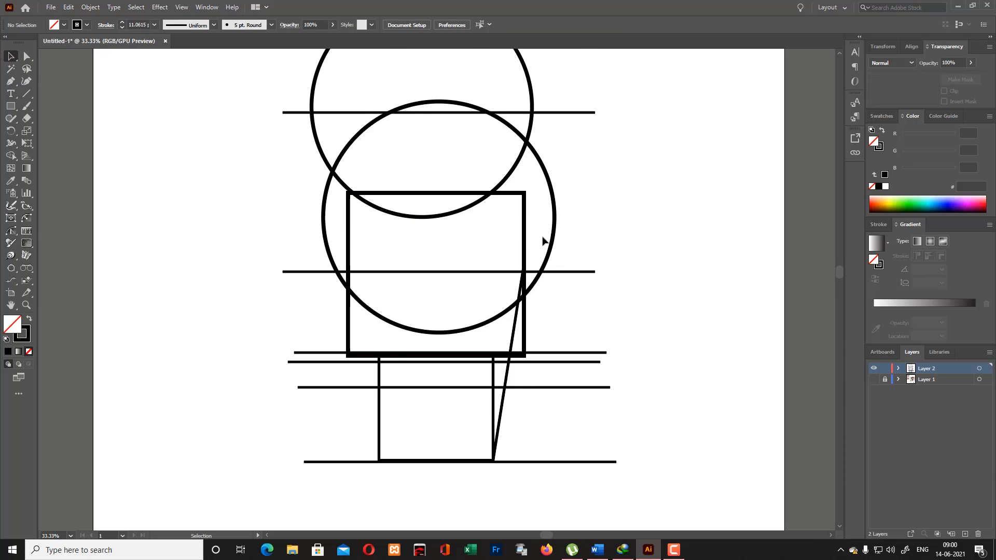
- Merge the face rectangle, chin rectangle and the areas bounded by the jaw line into one outline with Shape Builder
{"action": "scroll", "coordinate": [543, 242], "scroll_direction": "down", "scroll_amount": 2}
{"action": "left_click", "coordinate": [494, 352]}
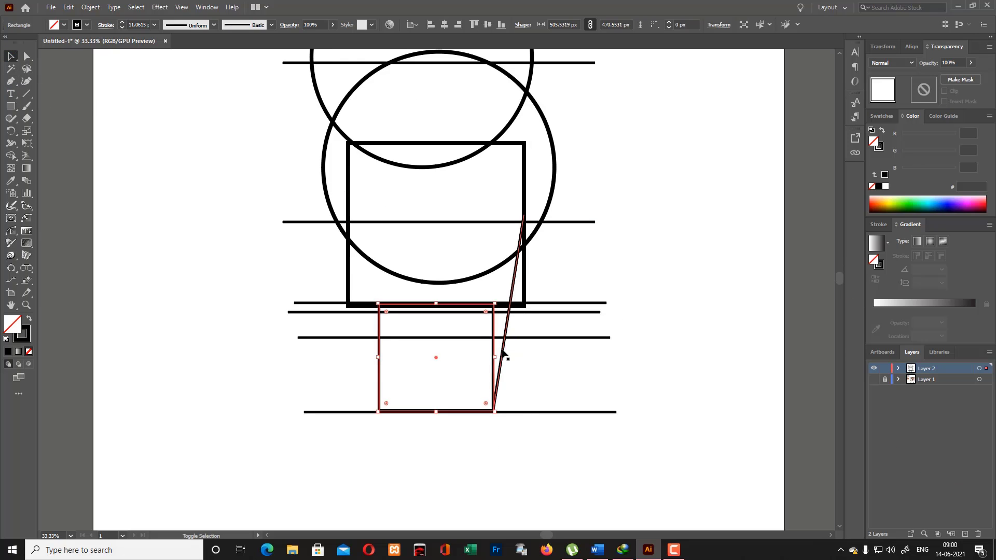
{"action": "left_click", "coordinate": [502, 351], "text": "shift"}
{"action": "left_click", "coordinate": [524, 305], "text": "shift"}
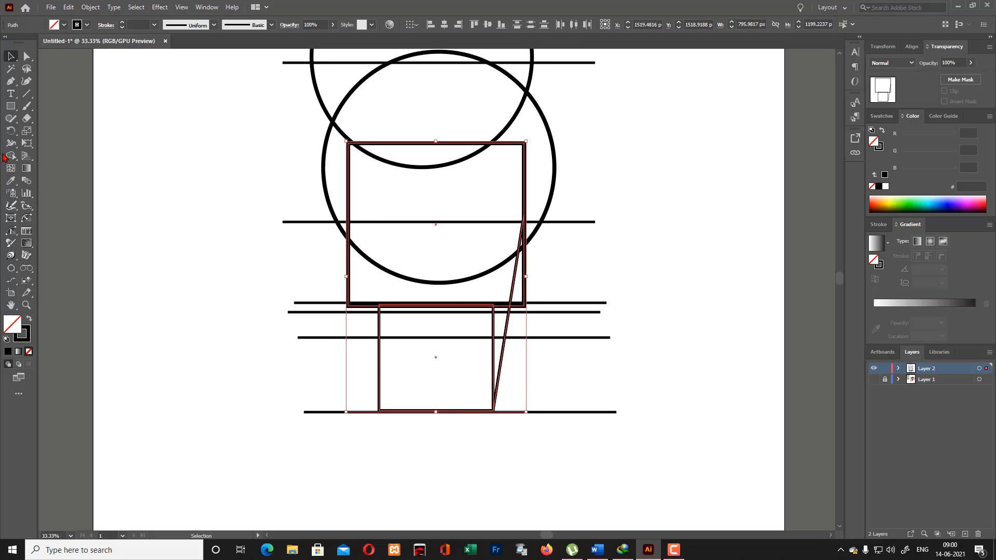
{"action": "left_click", "coordinate": [10, 156]}
{"action": "left_click_drag", "start_coordinate": [454, 291], "coordinate": [453, 329]}
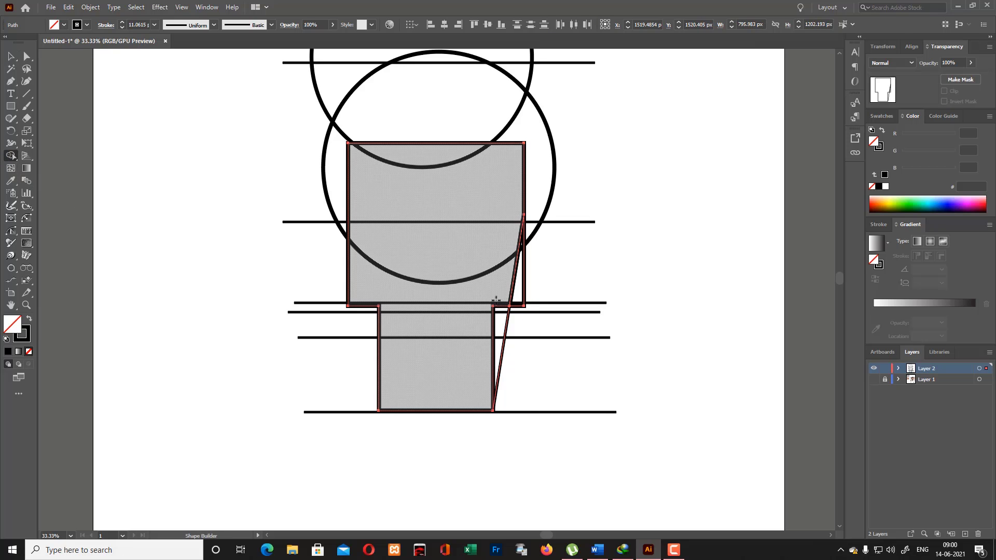
{"action": "left_click_drag", "start_coordinate": [497, 300], "coordinate": [498, 318]}
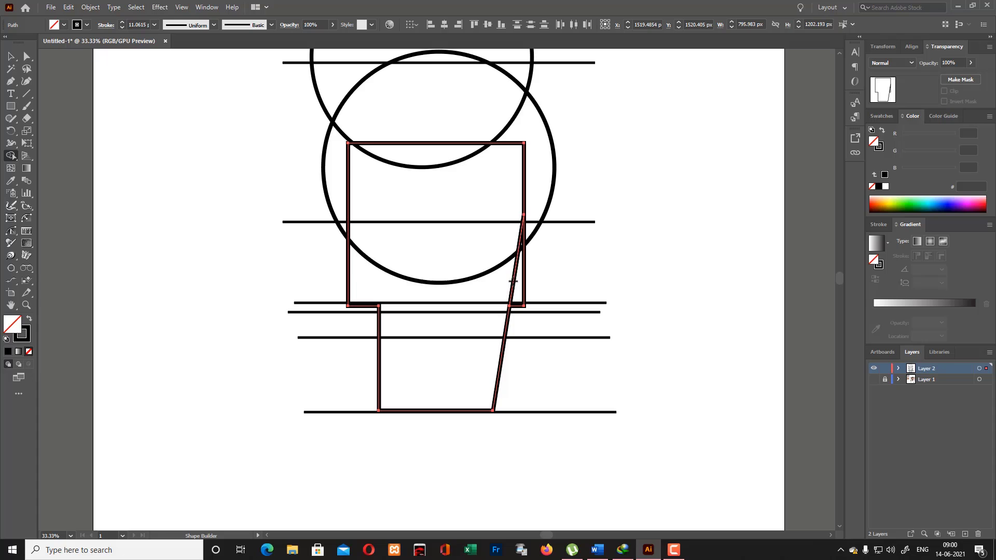
{"action": "left_click_drag", "start_coordinate": [513, 263], "coordinate": [502, 287]}
{"action": "key", "text": "v"}
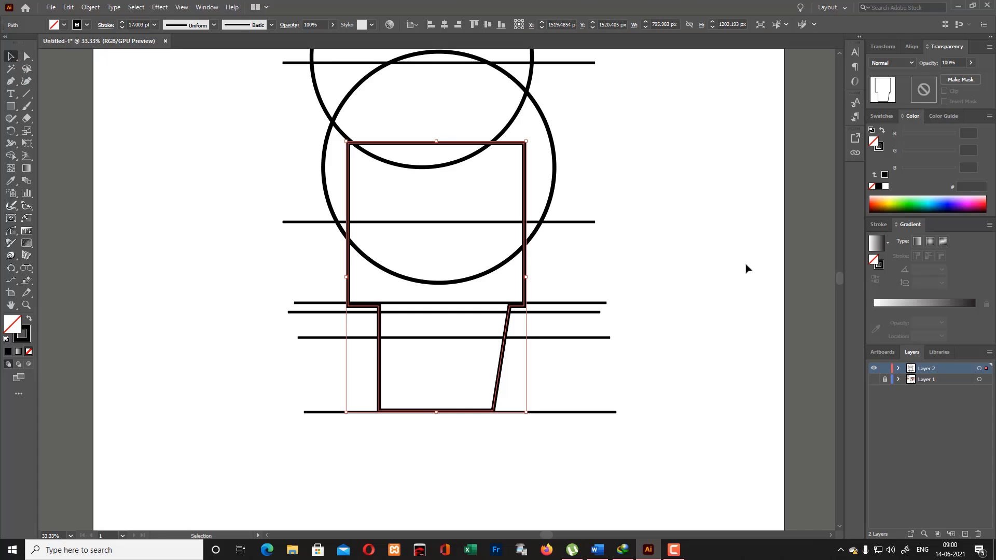
{"action": "left_click", "coordinate": [747, 268]}
- Move the merged face outline to the empty area of the artboard below the guide lines
{"action": "left_click", "coordinate": [480, 247]}
{"action": "scroll", "coordinate": [448, 236], "scroll_direction": "down", "scroll_amount": 2}
{"action": "left_click_drag", "start_coordinate": [507, 198], "coordinate": [285, 369]}
{"action": "scroll", "coordinate": [285, 369], "scroll_direction": "down", "scroll_amount": 4}
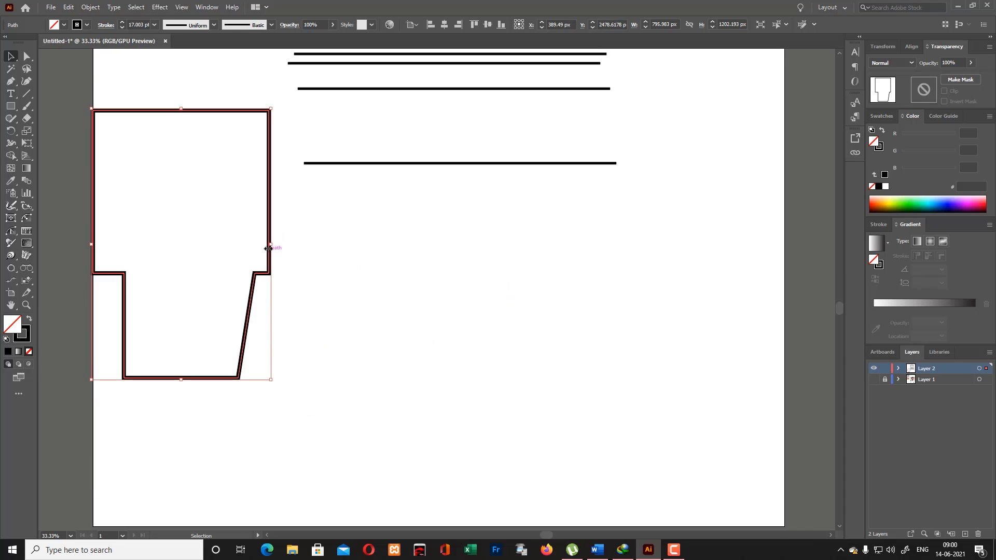
{"action": "left_click_drag", "start_coordinate": [268, 249], "coordinate": [462, 351]}
{"action": "left_click", "coordinate": [519, 338]}
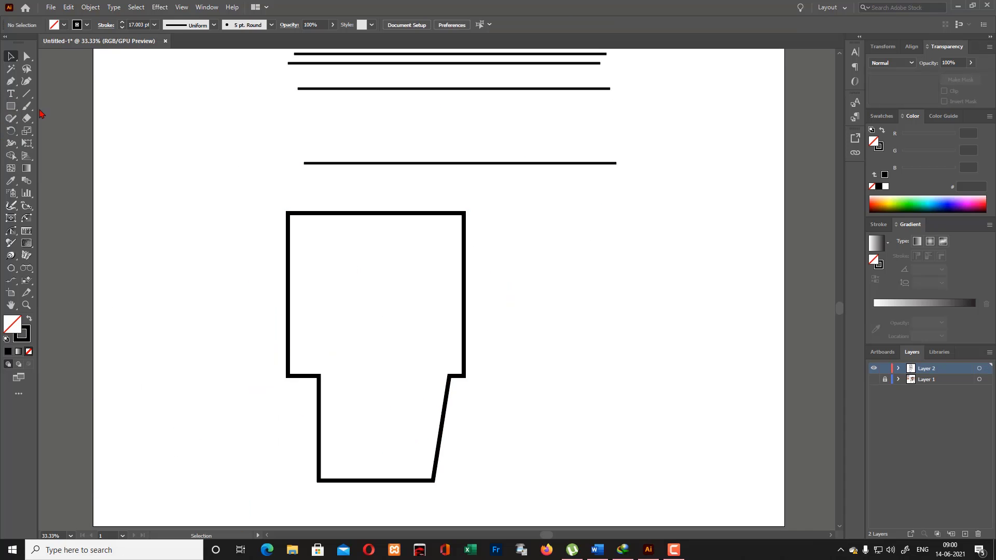
- Draw a rectangle about 479 by 1383 px over the outline's left half and swap its fill and stroke
{"action": "left_click", "coordinate": [10, 106]}
{"action": "left_click_drag", "start_coordinate": [267, 193], "coordinate": [377, 508]}
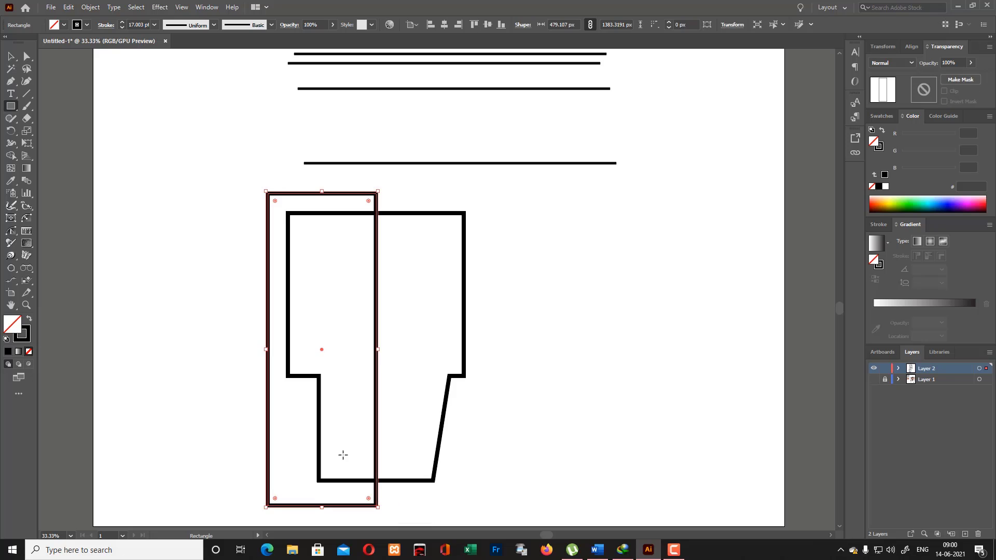
{"action": "left_click", "coordinate": [30, 320]}
- Subtract the black rectangle from the face outline with Pathfinder Minus Front, keeping only the right half
{"action": "left_click", "coordinate": [11, 57]}
{"action": "left_click_drag", "start_coordinate": [156, 171], "coordinate": [392, 436]}
{"action": "left_click", "coordinate": [207, 7]}
{"action": "left_click", "coordinate": [254, 384]}
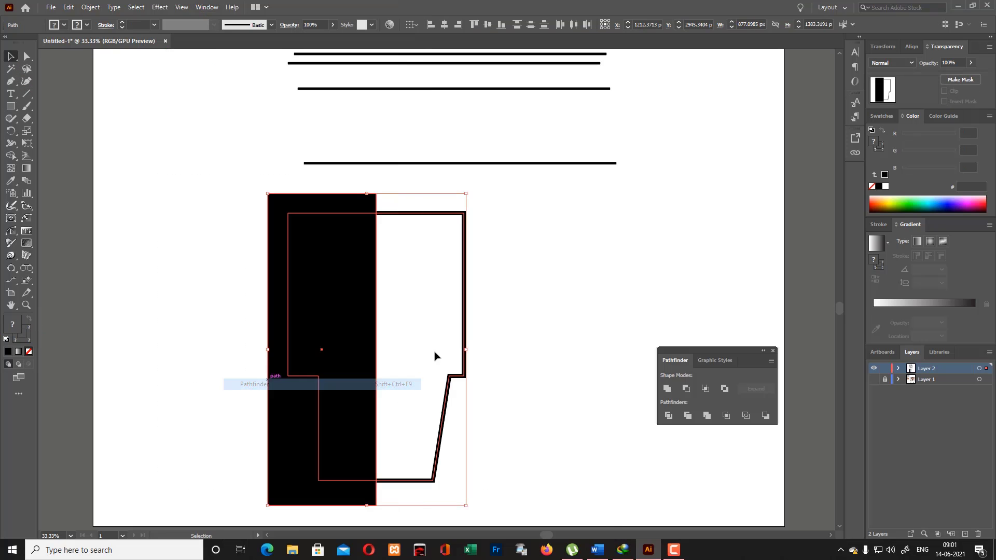
{"action": "left_click", "coordinate": [686, 389]}
{"action": "left_click", "coordinate": [644, 352]}
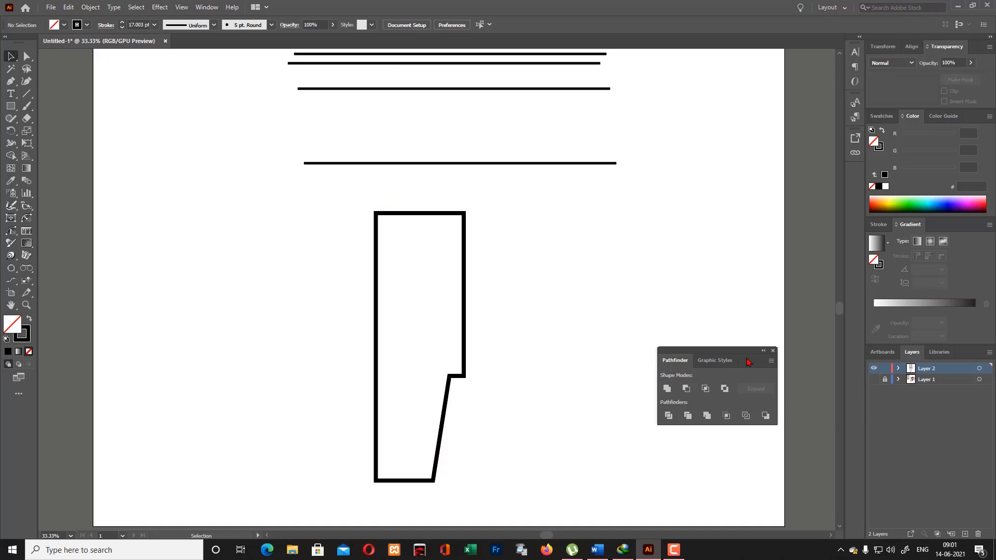
{"action": "left_click", "coordinate": [773, 351]}
- Reflect a copy of the half face outline across the vertical axis
{"action": "left_click", "coordinate": [464, 356]}
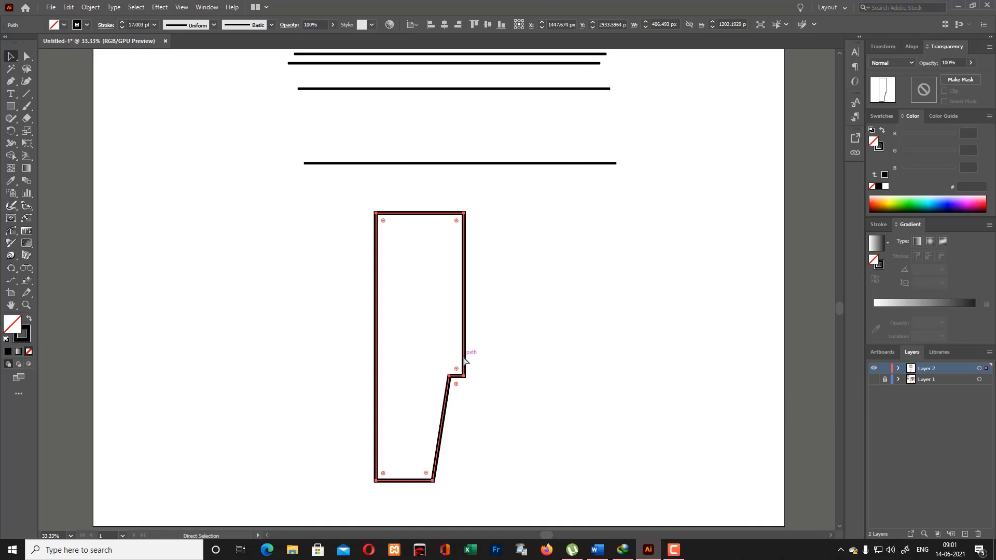
{"action": "right_click", "coordinate": [464, 356]}
{"action": "mouse_move", "coordinate": [522, 297]}
{"action": "left_click", "coordinate": [648, 333]}
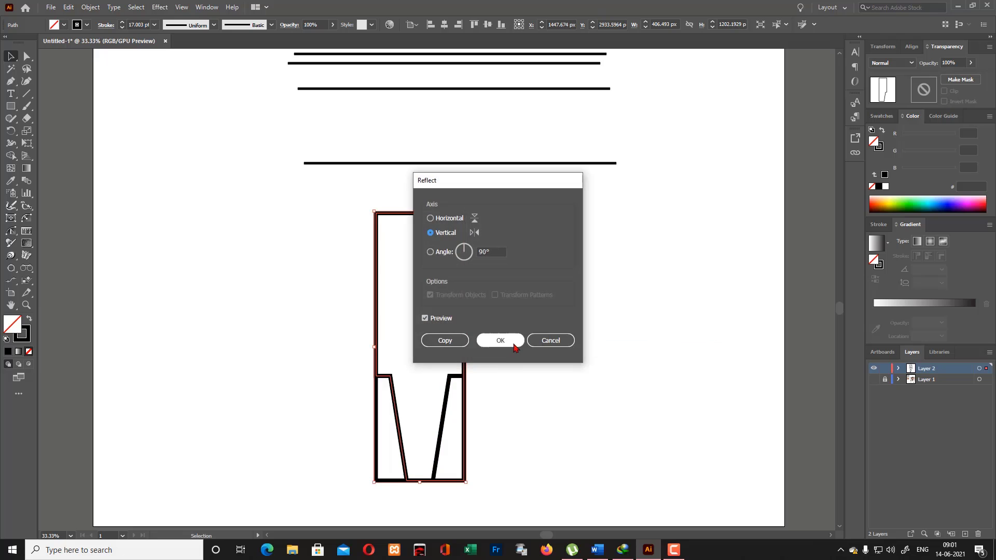
{"action": "left_click", "coordinate": [502, 338]}
- Move the mirrored half leftward until its straight inner edge slightly overlaps the original half's inner edge
{"action": "key", "text": "Left"}
{"action": "key", "text": "Left"}
{"action": "key", "text": "Left"}
{"action": "key", "text": "Left"}
{"action": "key", "text": "Left"}
{"action": "key", "text": "Left"}
{"action": "key", "text": "Left"}
{"action": "key", "text": "Left"}
{"action": "key", "text": "Left"}
{"action": "key", "text": "Left"}
{"action": "key", "text": "Left"}
{"action": "key", "text": "Left"}
{"action": "key", "text": "Left"}
{"action": "key", "text": "Left"}
{"action": "key", "text": "Left"}
{"action": "key", "text": "Left"}
{"action": "key", "text": "Left"}
{"action": "key", "text": "Left"}
{"action": "key", "text": "Left"}
{"action": "key", "text": "Left"}
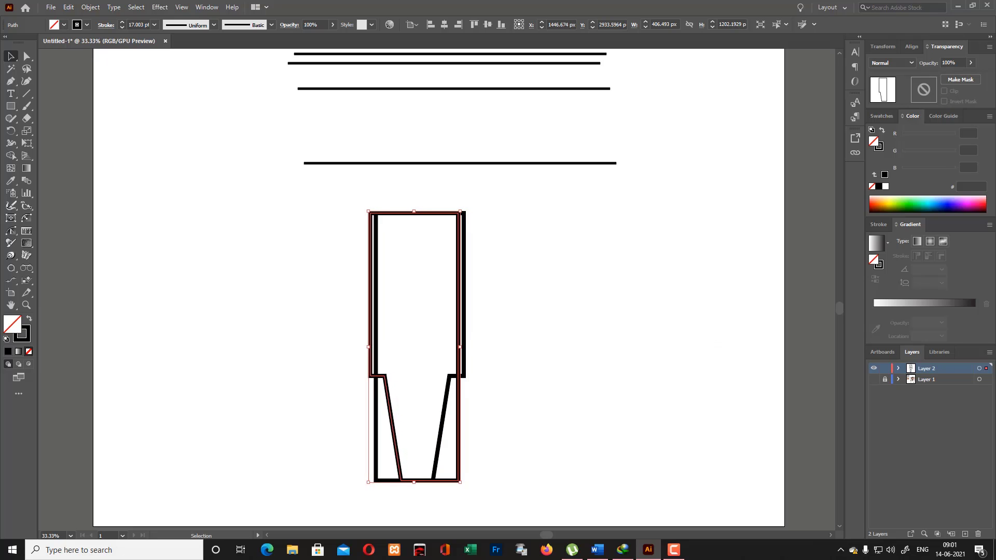
{"action": "key", "text": "Left"}
{"action": "key", "text": "Left"}
{"action": "key", "text": "Left"}
{"action": "key", "text": "Left"}
{"action": "key", "text": "Left"}
{"action": "key", "text": "Left"}
{"action": "key", "text": "Left"}
{"action": "key", "text": "Left"}
{"action": "key", "text": "Left"}
{"action": "key", "text": "Left"}
{"action": "key", "text": "Left"}
{"action": "key", "text": "Left"}
{"action": "key", "text": "Left"}
{"action": "key", "text": "Left"}
{"action": "key", "text": "Left"}
{"action": "key", "text": "Left"}
{"action": "key", "text": "Left"}
{"action": "key", "text": "Left"}
{"action": "key", "text": "Left"}
{"action": "key", "text": "Left"}
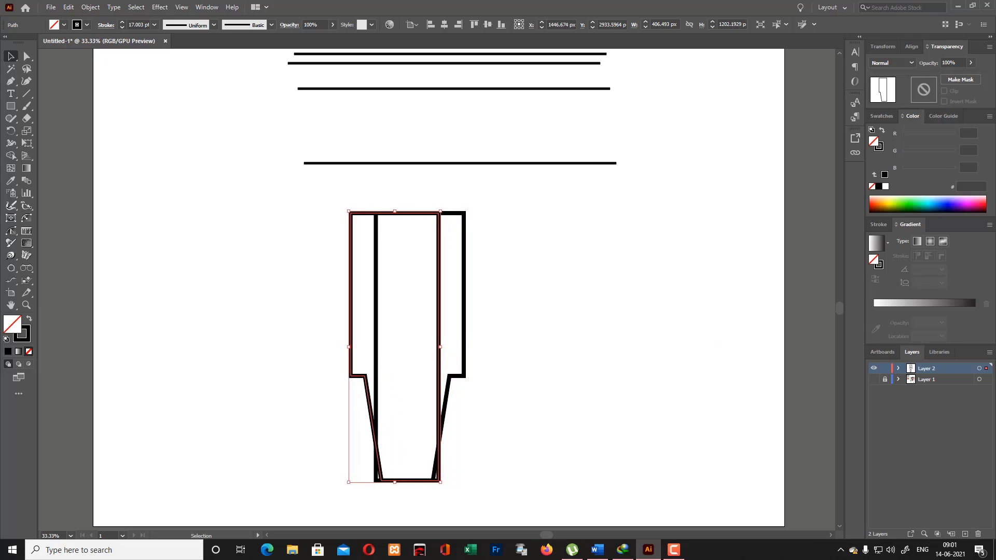
{"action": "key", "text": "Left"}
{"action": "key", "text": "Left"}
{"action": "key", "text": "Left"}
{"action": "key", "text": "Left"}
{"action": "key", "text": "Left"}
{"action": "key", "text": "Left"}
{"action": "key", "text": "Left"}
{"action": "key", "text": "Left"}
{"action": "key", "text": "Left"}
{"action": "key", "text": "Left"}
{"action": "key", "text": "Left"}
{"action": "key", "text": "Left"}
{"action": "key", "text": "Left"}
{"action": "key", "text": "Left"}
{"action": "key", "text": "Left"}
{"action": "key", "text": "Left"}
{"action": "key", "text": "Left"}
{"action": "key", "text": "Left"}
{"action": "key", "text": "Left"}
{"action": "key", "text": "Left"}
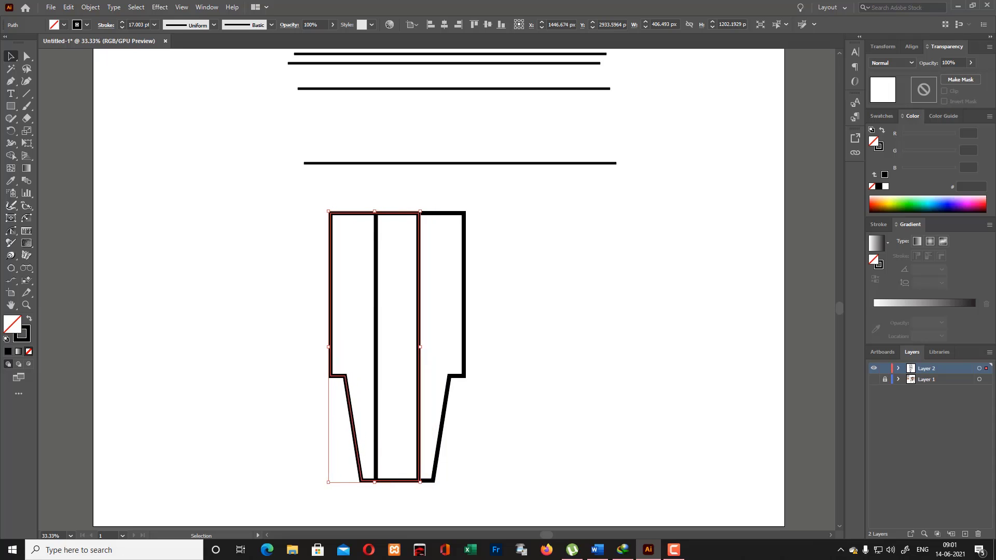
{"action": "key", "text": "Left"}
{"action": "key", "text": "Left"}
{"action": "key", "text": "Left"}
{"action": "key", "text": "Left"}
{"action": "key", "text": "Left"}
{"action": "key", "text": "Left"}
{"action": "key", "text": "Left"}
{"action": "key", "text": "Left"}
{"action": "key", "text": "Left"}
{"action": "key", "text": "Left"}
{"action": "key", "text": "Left"}
{"action": "key", "text": "Left"}
{"action": "key", "text": "Left"}
{"action": "key", "text": "Left"}
{"action": "key", "text": "Left"}
{"action": "key", "text": "Left"}
{"action": "key", "text": "Left"}
{"action": "key", "text": "Left"}
{"action": "key", "text": "Left"}
{"action": "key", "text": "Left"}
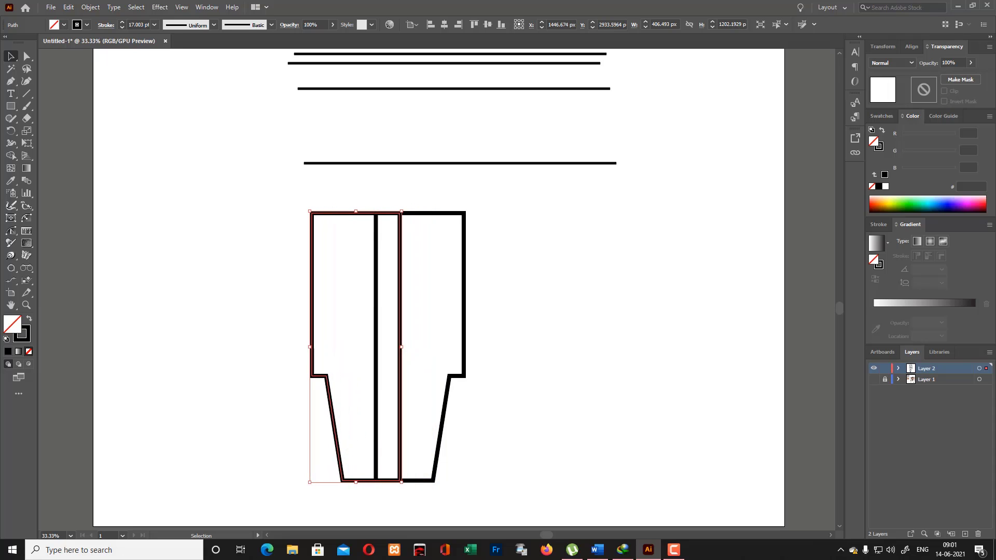
{"action": "key", "text": "Left"}
{"action": "key", "text": "Left"}
{"action": "key", "text": "Left"}
{"action": "key", "text": "Left"}
{"action": "key", "text": "Left"}
{"action": "key", "text": "Left"}
{"action": "key", "text": "Left"}
{"action": "key", "text": "Left"}
{"action": "key", "text": "Left"}
{"action": "key", "text": "Left"}
{"action": "key", "text": "Left"}
{"action": "key", "text": "Left"}
{"action": "key", "text": "Left"}
{"action": "key", "text": "Left"}
{"action": "key", "text": "Left"}
{"action": "key", "text": "Left"}
{"action": "key", "text": "Left"}
{"action": "key", "text": "Left"}
{"action": "key", "text": "Left"}
{"action": "key", "text": "Left"}
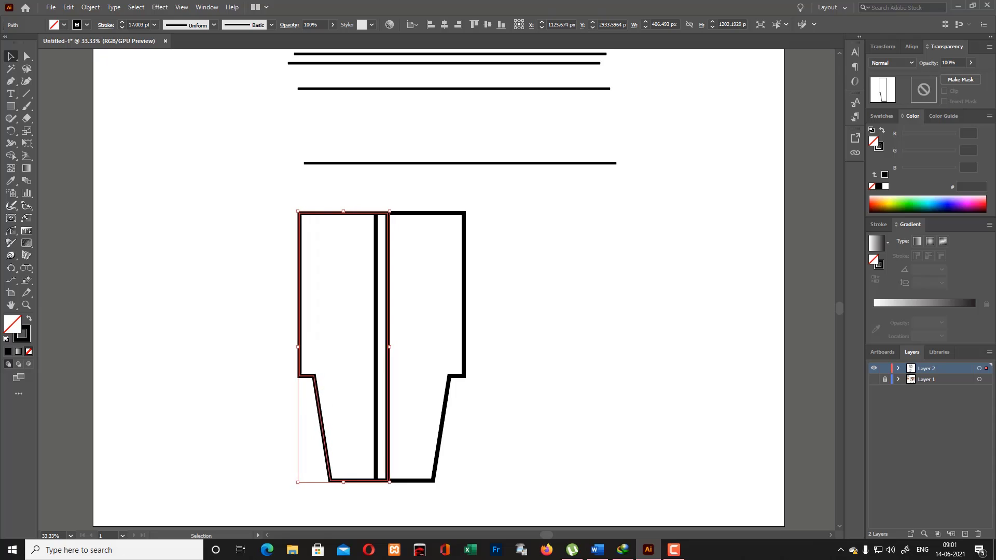
{"action": "key", "text": "Left"}
{"action": "key", "text": "Left"}
{"action": "key", "text": "Left"}
{"action": "key", "text": "Left"}
{"action": "key", "text": "Left"}
{"action": "key", "text": "Left"}
{"action": "key", "text": "Left"}
{"action": "key", "text": "Left"}
{"action": "key", "text": "Left"}
{"action": "key", "text": "Left"}
{"action": "key", "text": "Left"}
{"action": "key", "text": "Left"}
{"action": "key", "text": "Left"}
{"action": "key", "text": "Left"}
{"action": "key", "text": "Left"}
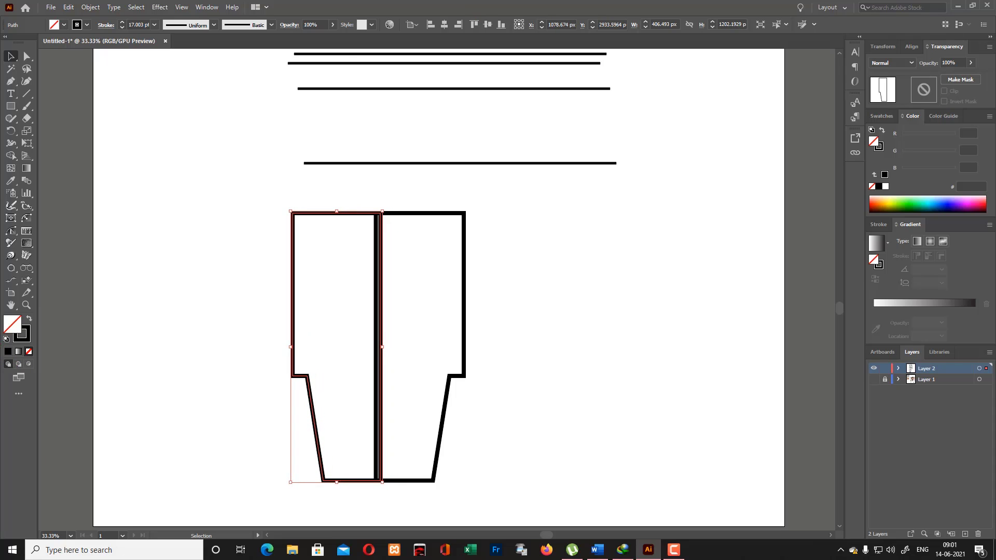
- Merge the two overlapping halves into one symmetrical face outline with Shape Builder
{"action": "left_click_drag", "start_coordinate": [229, 217], "coordinate": [423, 374]}
{"action": "left_click", "coordinate": [11, 156]}
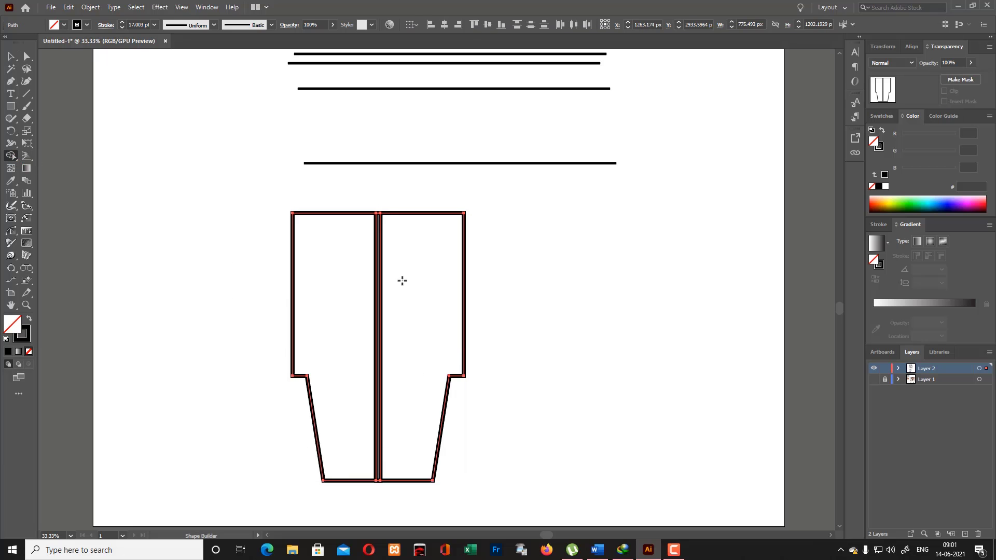
{"action": "mouse_move", "coordinate": [402, 281]}
{"action": "left_mouse_down"}
{"action": "mouse_move", "coordinate": [390, 289]}
{"action": "mouse_move", "coordinate": [392, 319]}
{"action": "left_mouse_up"}
{"action": "key", "text": "a"}
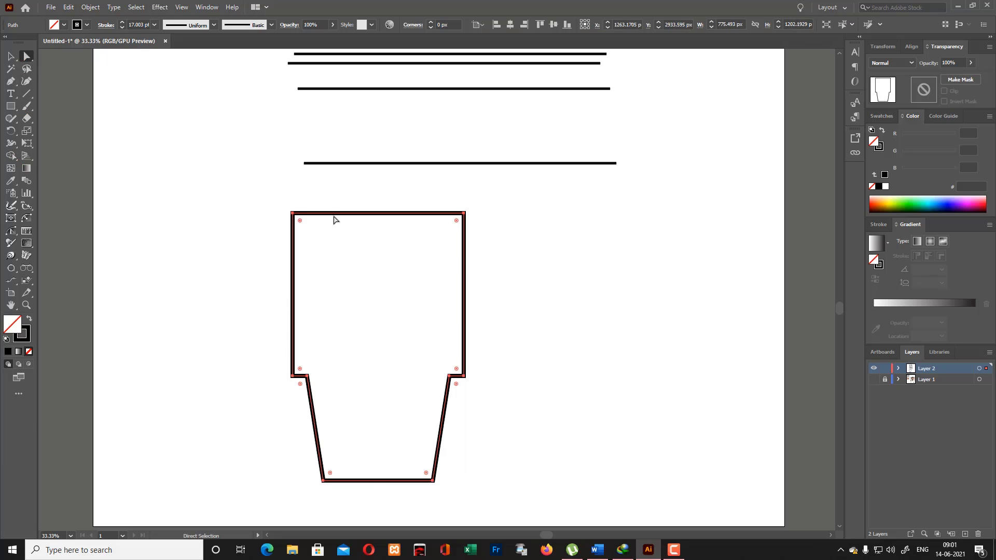
{"action": "left_click", "coordinate": [561, 422]}
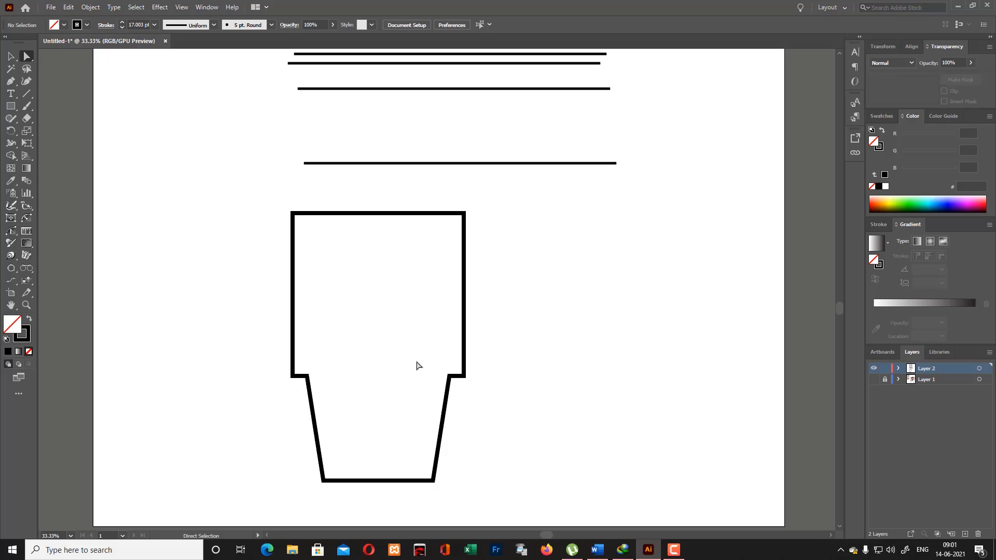
- Show the reference photo layer again and leave the face outline unselected in its place
{"action": "scroll", "coordinate": [479, 389], "scroll_direction": "up", "scroll_amount": 3}
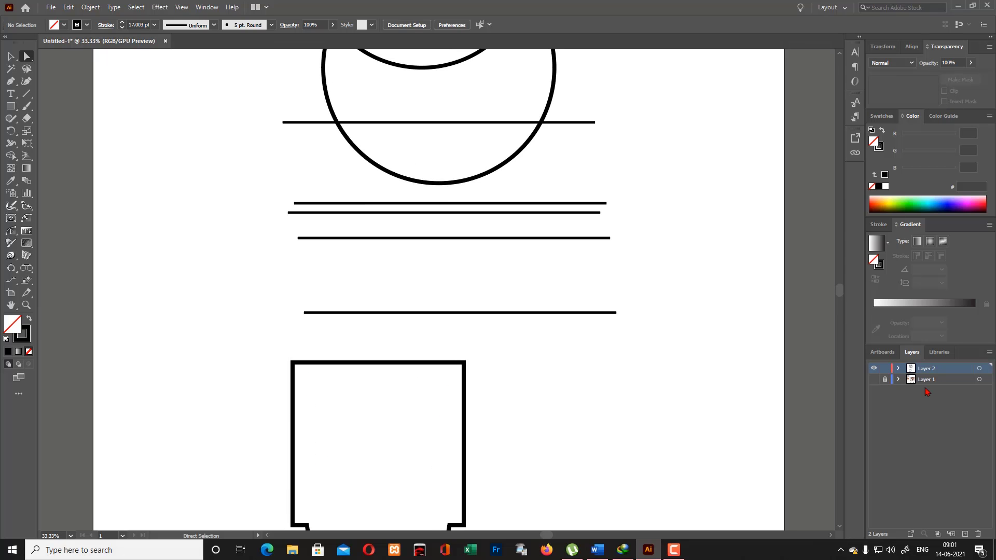
{"action": "left_click", "coordinate": [874, 380]}
{"action": "scroll", "coordinate": [436, 420], "scroll_direction": "up", "scroll_amount": 1}
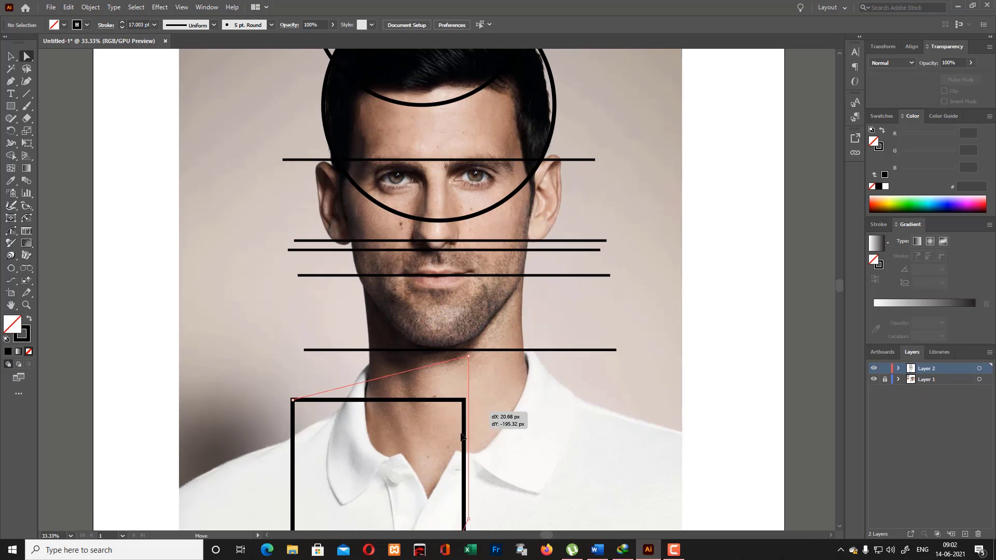
{"action": "left_click", "coordinate": [460, 460]}
{"action": "key", "text": "ctrl+z"}
{"action": "left_click", "coordinate": [502, 446]}
{"action": "scroll", "coordinate": [501, 446], "scroll_direction": "down", "scroll_amount": 8}
{"action": "left_click", "coordinate": [7, 55]}
{"action": "scroll", "coordinate": [530, 361], "scroll_direction": "up", "scroll_amount": 3}
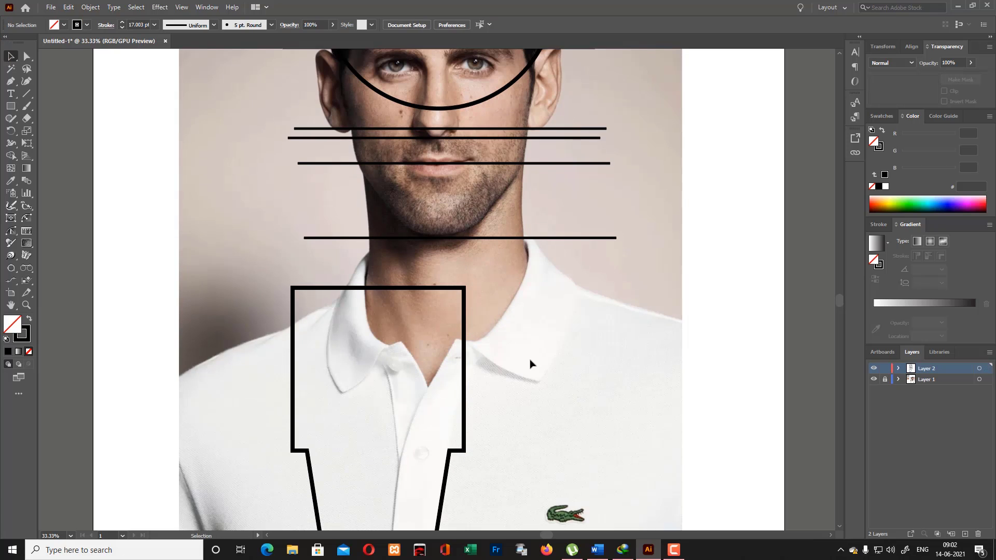
- Move the symmetrical face outline up over the face in the photo, from the hairline down to the chin guide line
{"action": "left_click_drag", "start_coordinate": [395, 311], "coordinate": [446, 68]}
{"action": "key", "text": "ctrl+z"}
{"action": "scroll", "coordinate": [578, 330], "scroll_direction": "up", "scroll_amount": 2}
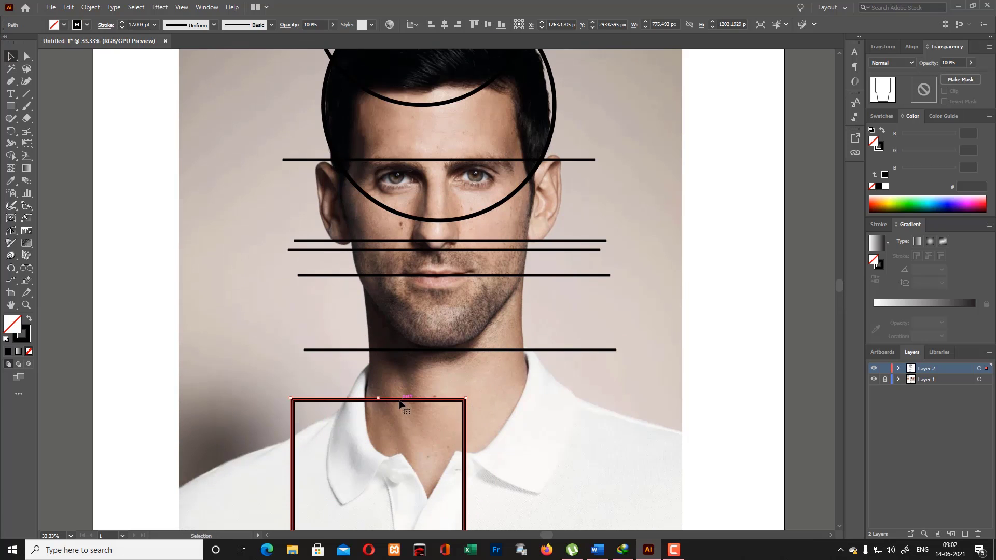
{"action": "left_click_drag", "start_coordinate": [402, 402], "coordinate": [460, 82]}
{"action": "scroll", "coordinate": [454, 117], "scroll_direction": "up", "scroll_amount": 2}
{"action": "scroll", "coordinate": [454, 118], "scroll_direction": "up", "scroll_amount": 2}
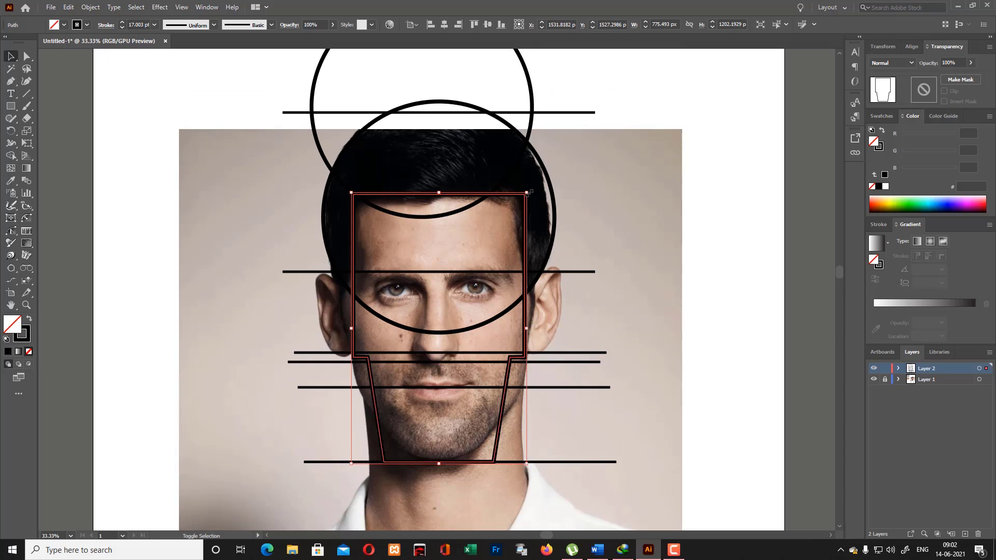
- Resize the face outline to fit the face and raise the chin guide line onto the outline's bottom edge
{"action": "left_click_drag", "start_coordinate": [527, 193], "coordinate": [530, 189]}
{"action": "left_click_drag", "start_coordinate": [530, 469], "coordinate": [528, 469]}
{"action": "key", "text": "ctrl+z"}
{"action": "key", "text": "ctrl+z"}
{"action": "left_click_drag", "start_coordinate": [348, 469], "coordinate": [354, 460]}
{"action": "left_click", "coordinate": [597, 455]}
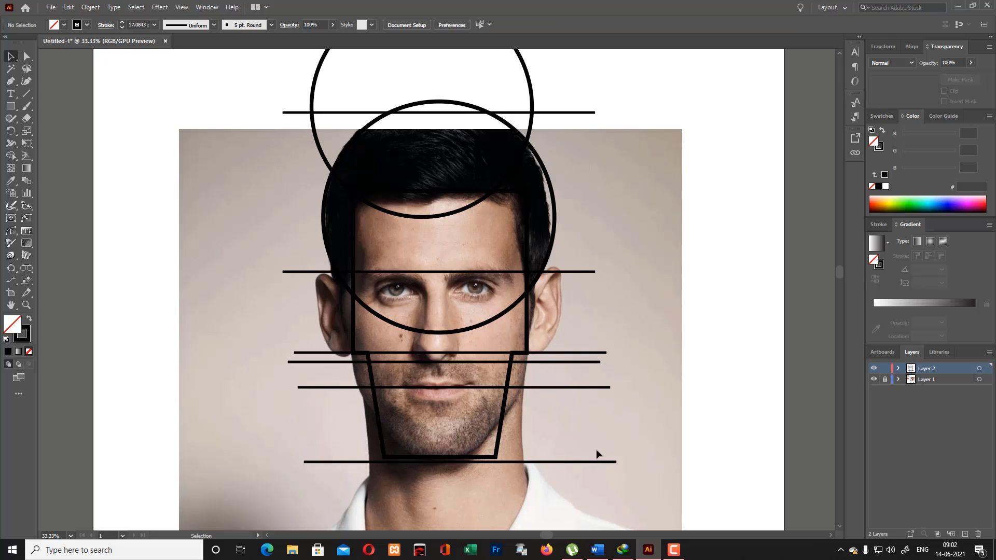
{"action": "left_click_drag", "start_coordinate": [516, 462], "coordinate": [516, 457]}
{"action": "left_click", "coordinate": [581, 422]}
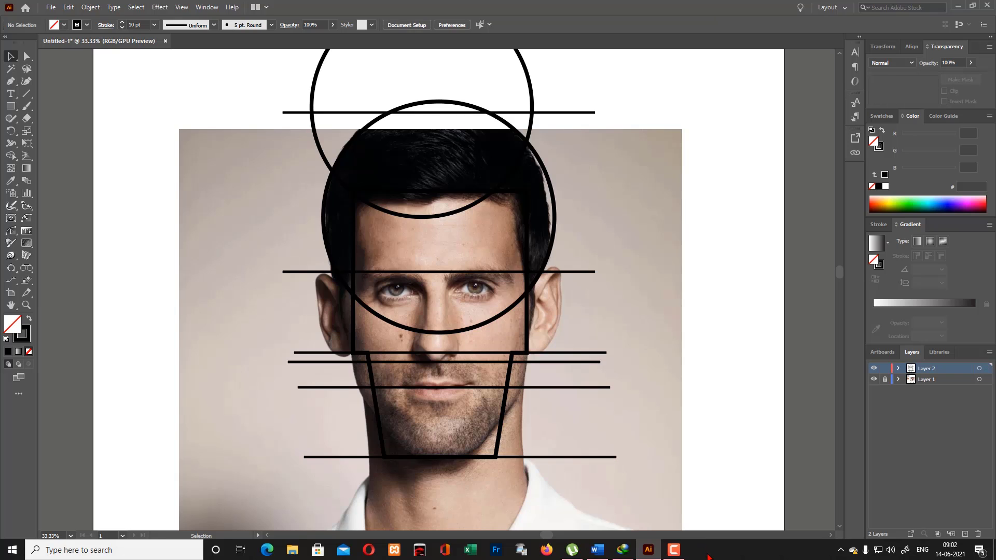
- Draw a rectangle about 805 by 1039 px for the neck, from the middle of the face down to the collar
{"action": "scroll", "coordinate": [409, 369], "scroll_direction": "down", "scroll_amount": 1}
{"action": "scroll", "coordinate": [410, 369], "scroll_direction": "down", "scroll_amount": 1}
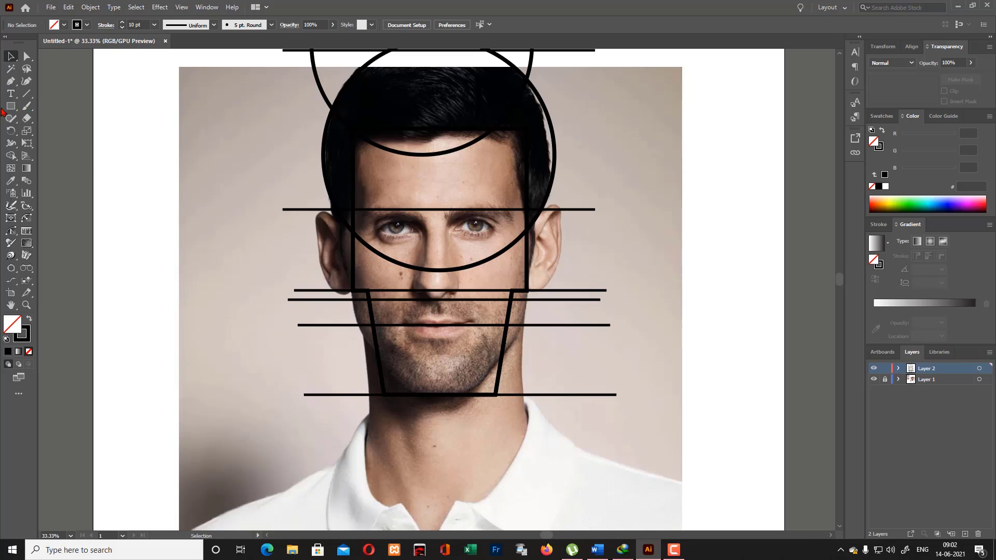
{"action": "left_click_drag", "start_coordinate": [10, 106], "coordinate": [57, 105]}
{"action": "left_click_drag", "start_coordinate": [345, 262], "coordinate": [529, 497]}
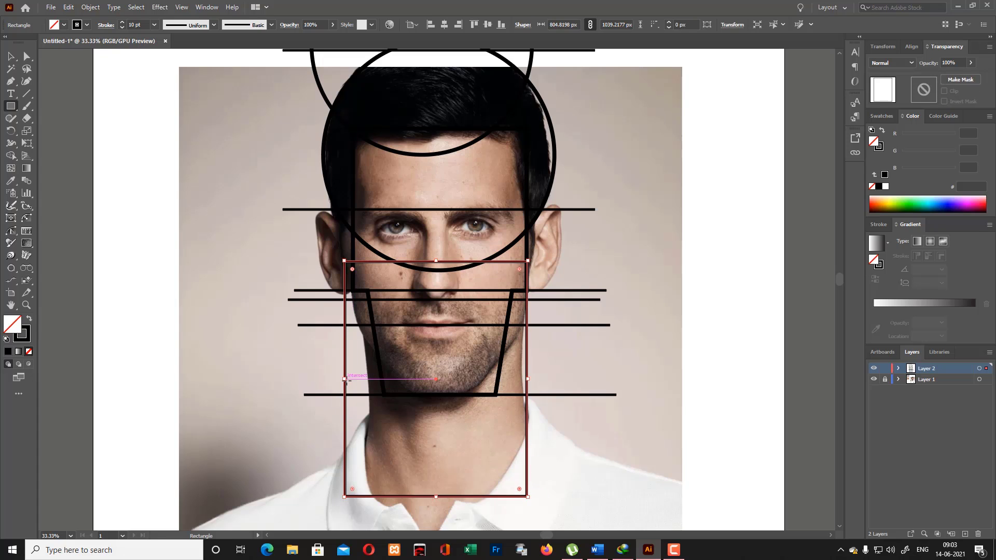
- Adjust both sides of the neck rectangle to line up with the face outline's sides, about 770 px wide, and deselect it
{"action": "left_click_drag", "start_coordinate": [345, 380], "coordinate": [365, 380]}
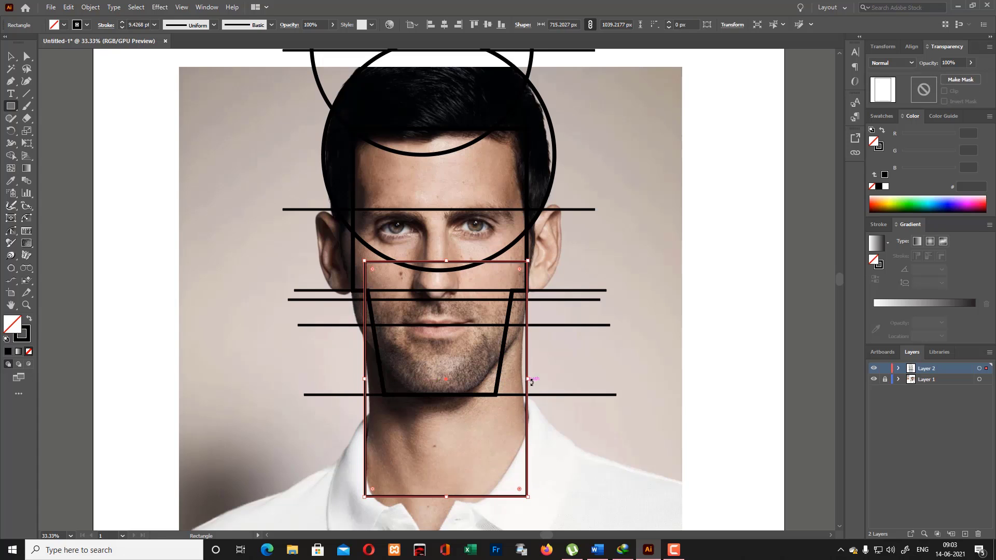
{"action": "left_click_drag", "start_coordinate": [525, 380], "coordinate": [519, 380]}
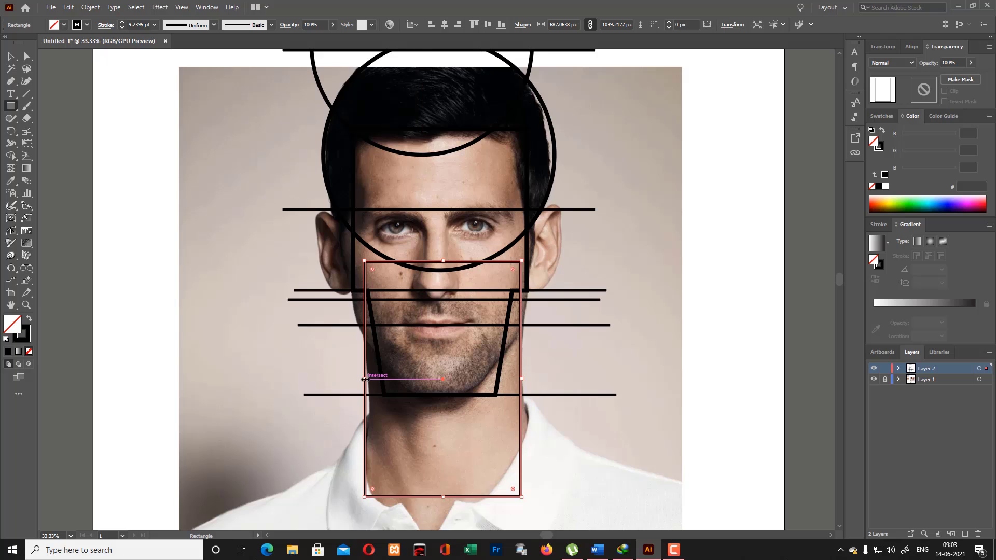
{"action": "left_click_drag", "start_coordinate": [364, 381], "coordinate": [356, 383]}
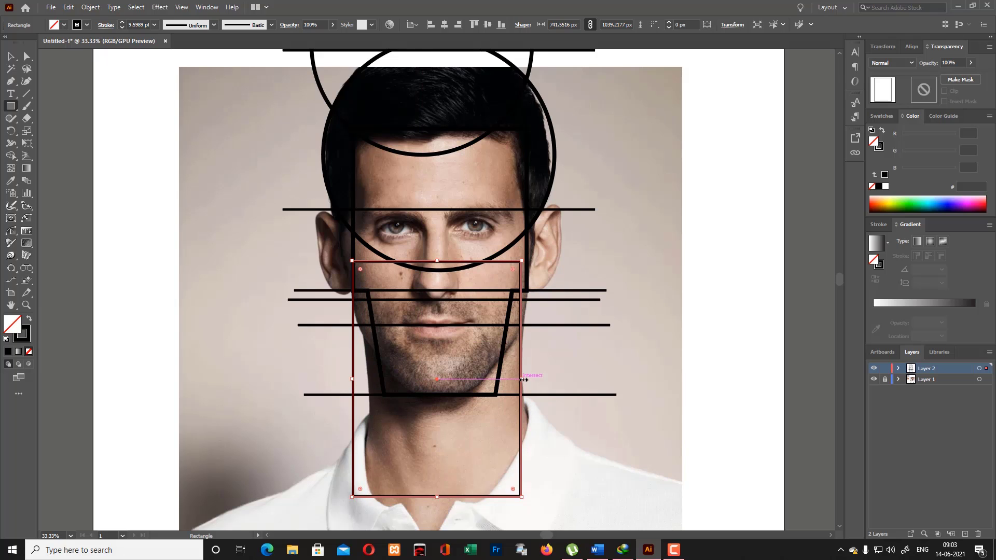
{"action": "left_click_drag", "start_coordinate": [524, 380], "coordinate": [542, 374]}
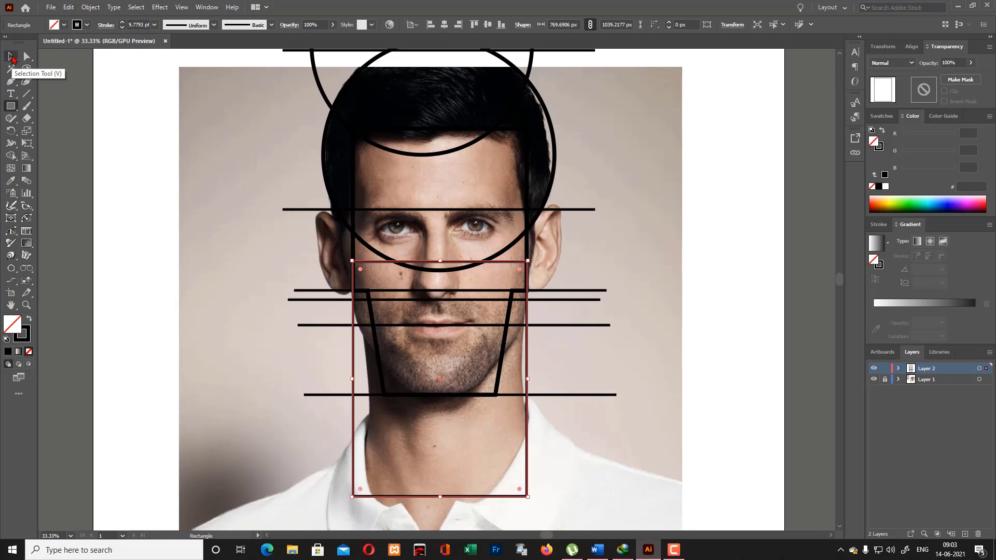
{"action": "left_click", "coordinate": [11, 57]}
{"action": "left_click", "coordinate": [624, 267]}
- Remove the part of the upper circle that lies outside the head circle with Shape Builder
{"action": "scroll", "coordinate": [633, 270], "scroll_direction": "up", "scroll_amount": 5}
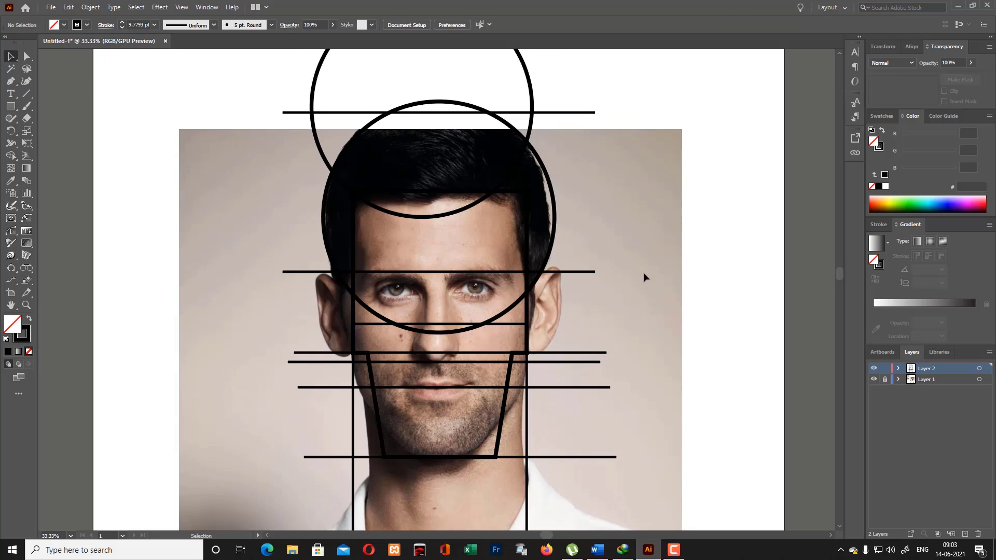
{"action": "left_click", "coordinate": [327, 121]}
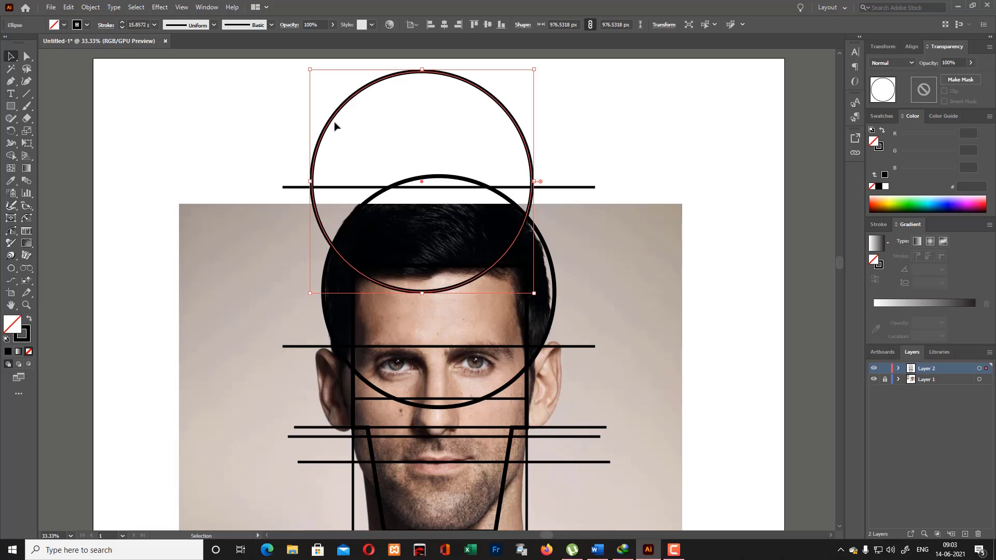
{"action": "left_click", "coordinate": [552, 269], "text": "shift"}
{"action": "left_click", "coordinate": [14, 155]}
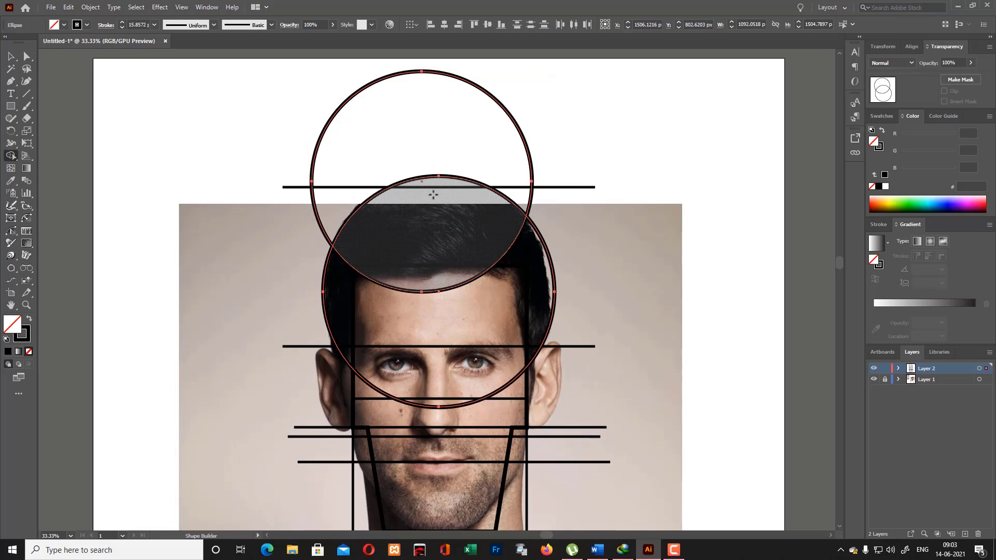
{"action": "left_click", "coordinate": [436, 73], "text": "alt"}
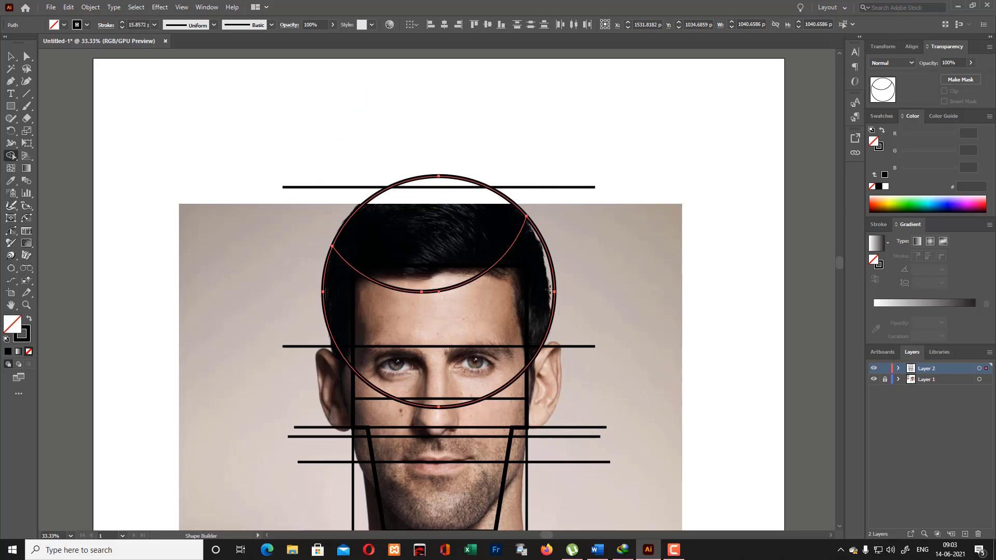
{"action": "left_click", "coordinate": [11, 56]}
{"action": "left_click", "coordinate": [141, 125]}
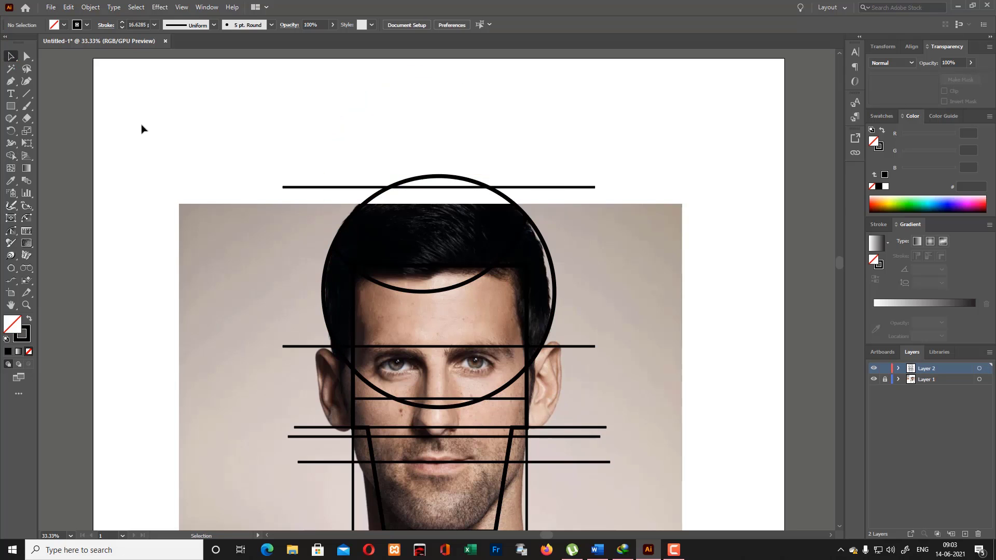
- Remove the lower arc of the head circle that crosses the face outline with Shape Builder
{"action": "left_click_drag", "start_coordinate": [196, 140], "coordinate": [708, 534]}
{"action": "left_click", "coordinate": [11, 156]}
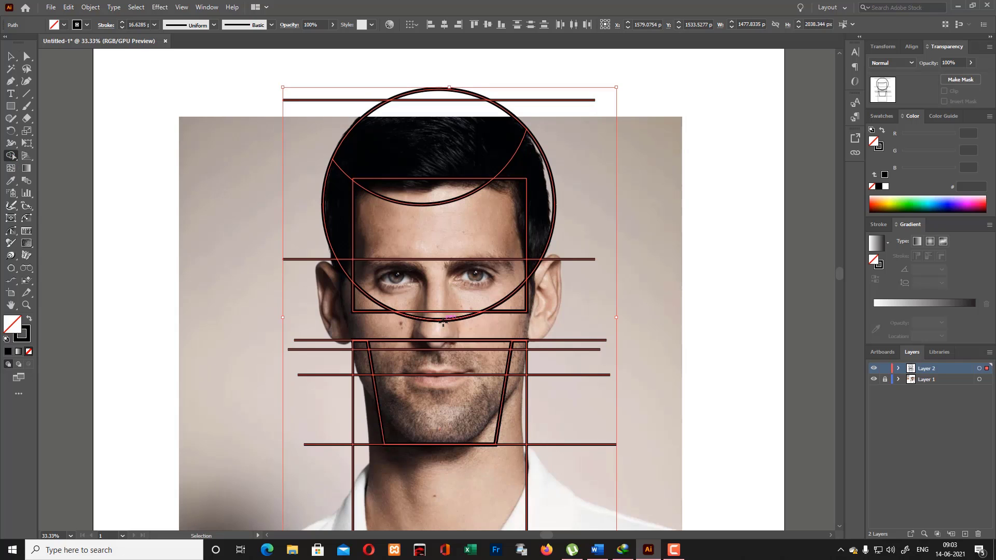
{"action": "left_click_drag", "start_coordinate": [483, 304], "coordinate": [499, 305]}
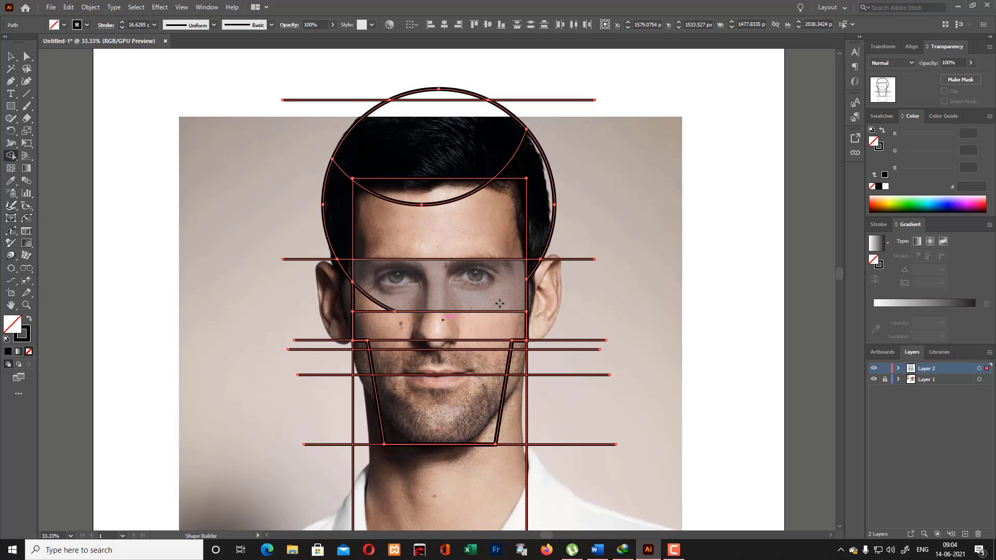
{"action": "left_click", "coordinate": [375, 302]}
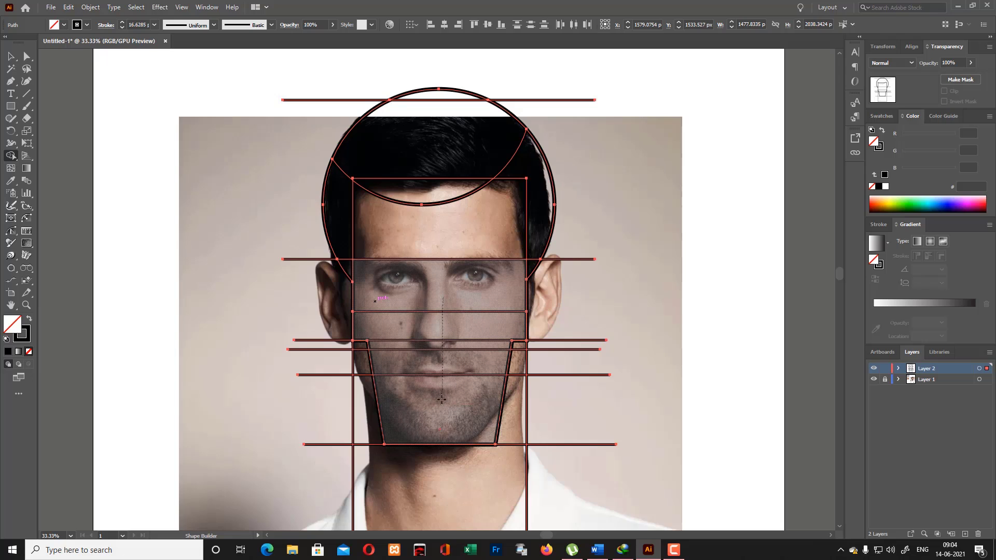
{"action": "left_click", "coordinate": [449, 322]}
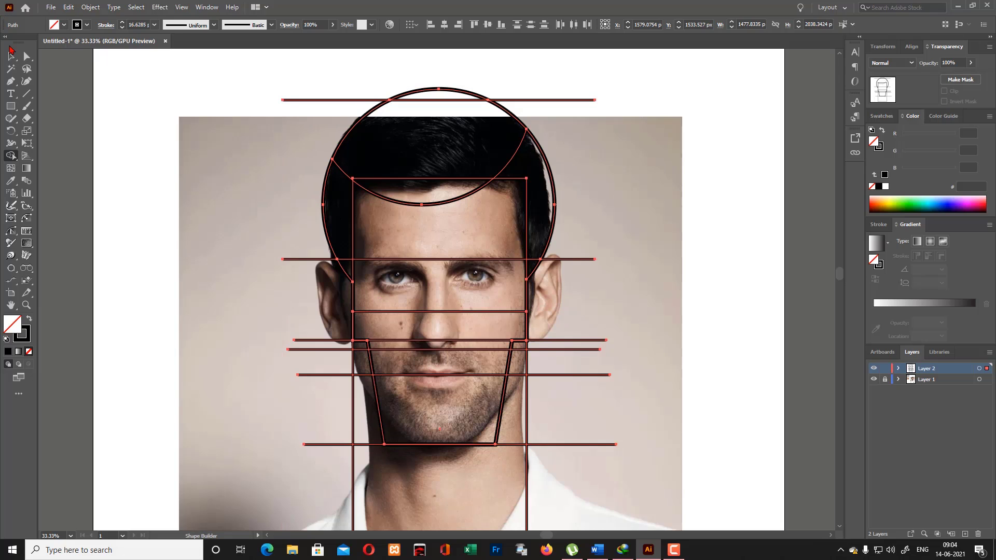
{"action": "key", "text": "v"}
{"action": "left_click", "coordinate": [716, 262]}
- Delete the four horizontal guide lines across the nose, mouth and chin
{"action": "left_click", "coordinate": [484, 312]}
{"action": "left_click", "coordinate": [591, 322]}
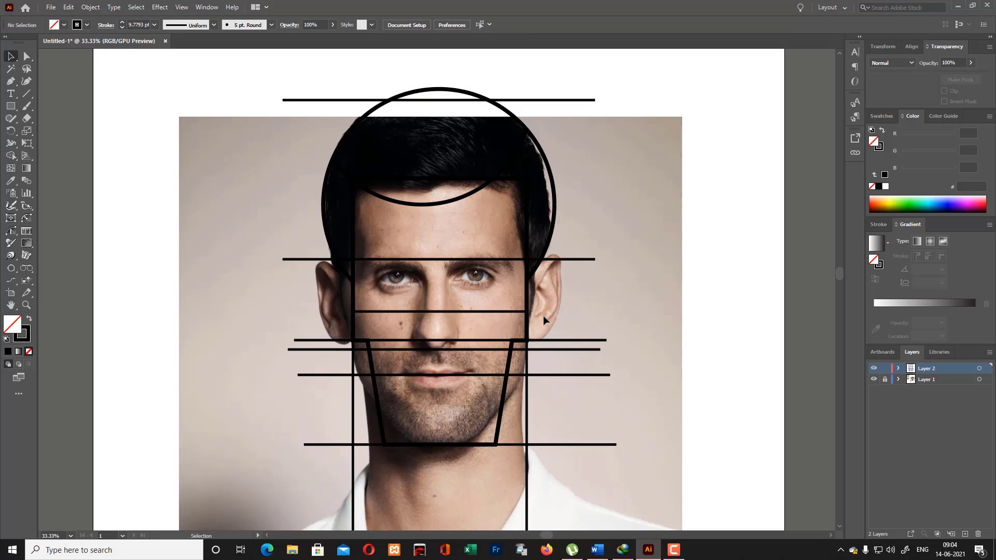
{"action": "left_click", "coordinate": [549, 341]}
{"action": "left_click_drag", "start_coordinate": [602, 316], "coordinate": [583, 467]}
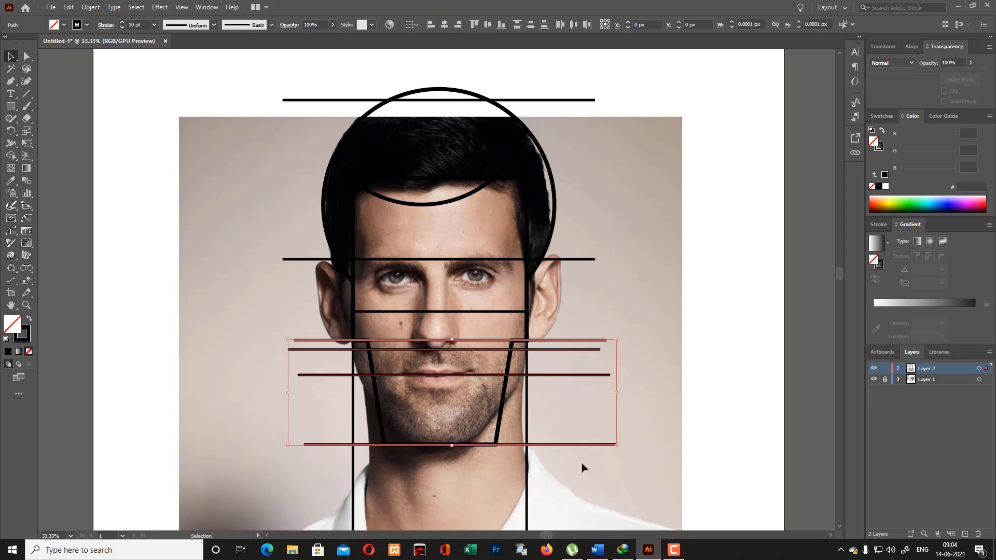
{"action": "key", "text": "Delete"}
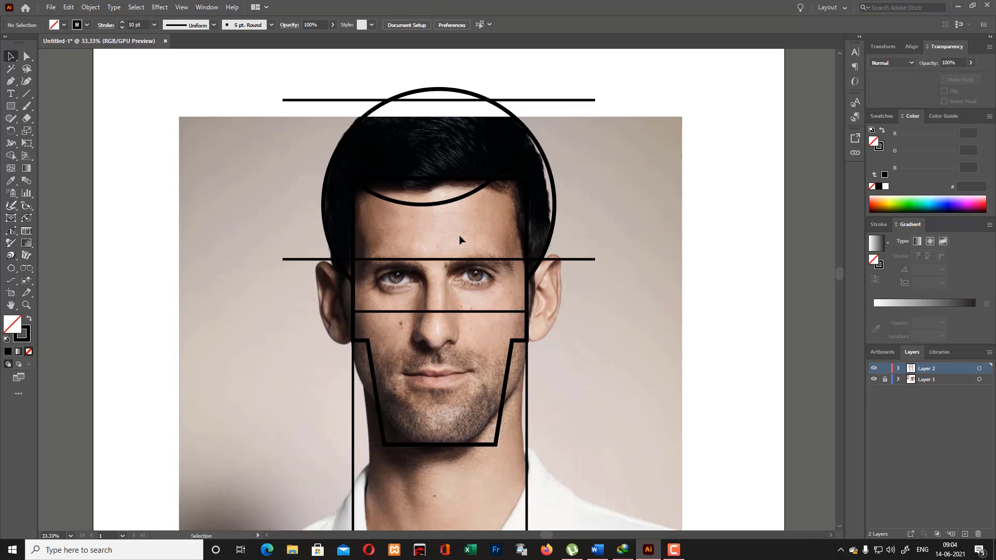
- Remove the neck rectangle's upper part that overlaps the face outline with Shape Builder, then deselect the shapes
{"action": "left_click", "coordinate": [424, 312]}
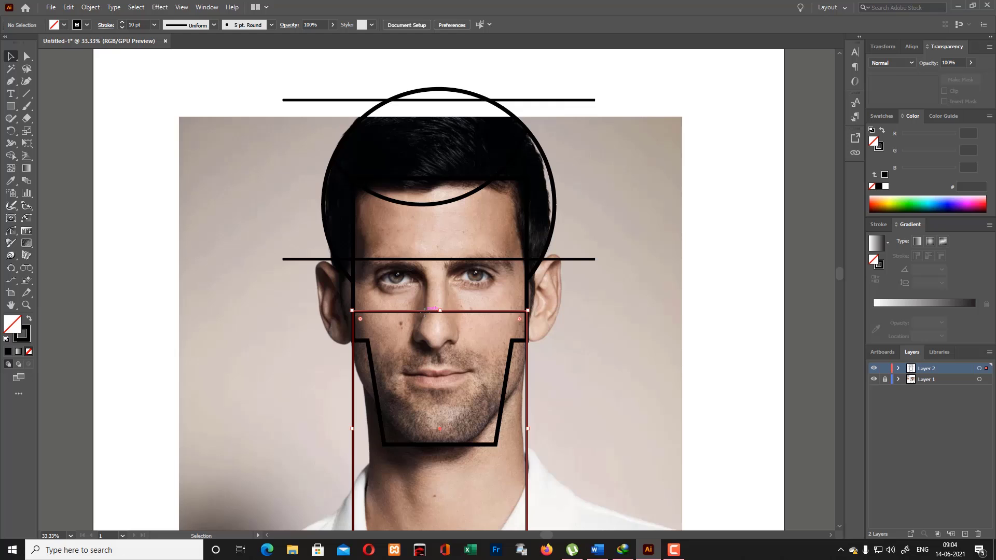
{"action": "left_click", "coordinate": [579, 343]}
{"action": "left_click_drag", "start_coordinate": [244, 344], "coordinate": [587, 473]}
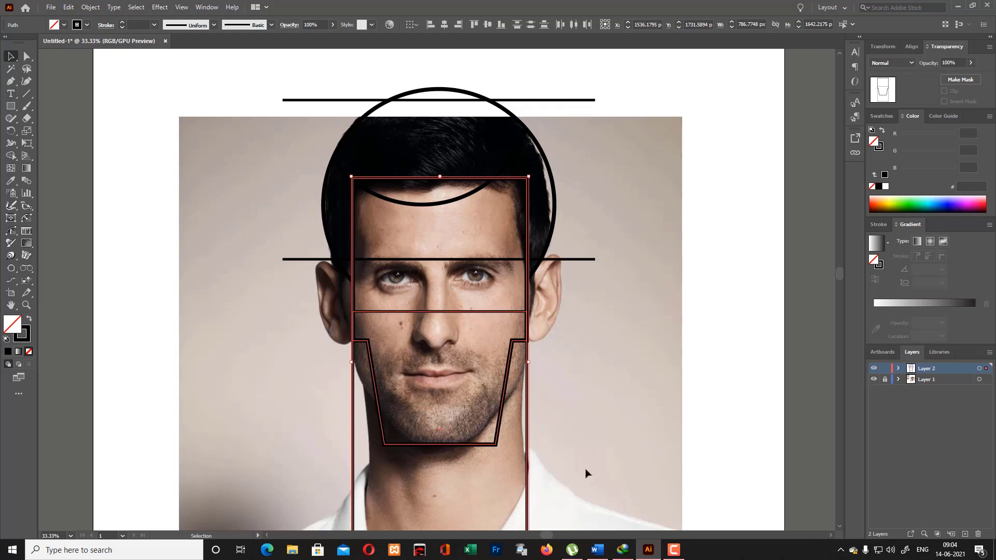
{"action": "left_click", "coordinate": [10, 156]}
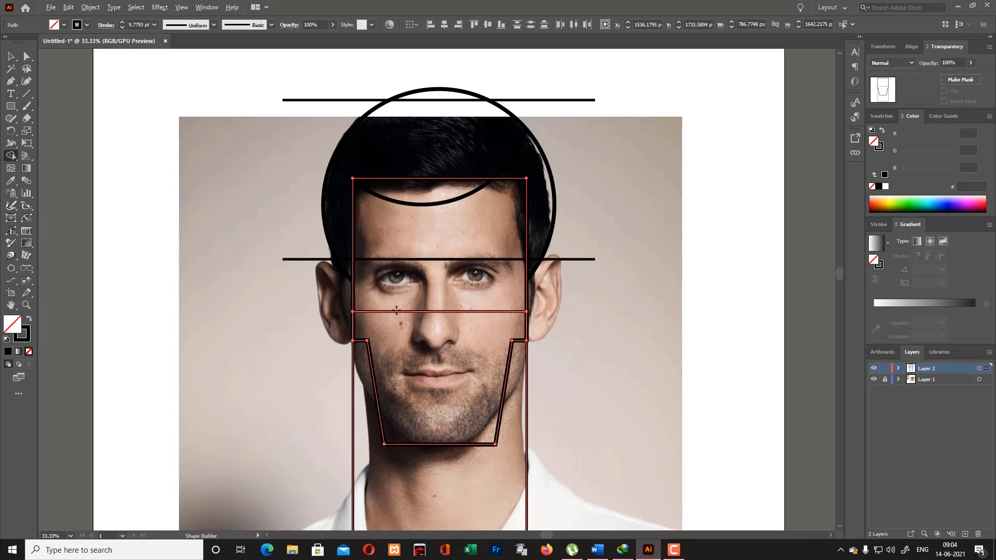
{"action": "left_click_drag", "start_coordinate": [397, 312], "coordinate": [438, 329]}
{"action": "scroll", "coordinate": [302, 308], "scroll_direction": "down", "scroll_amount": 2}
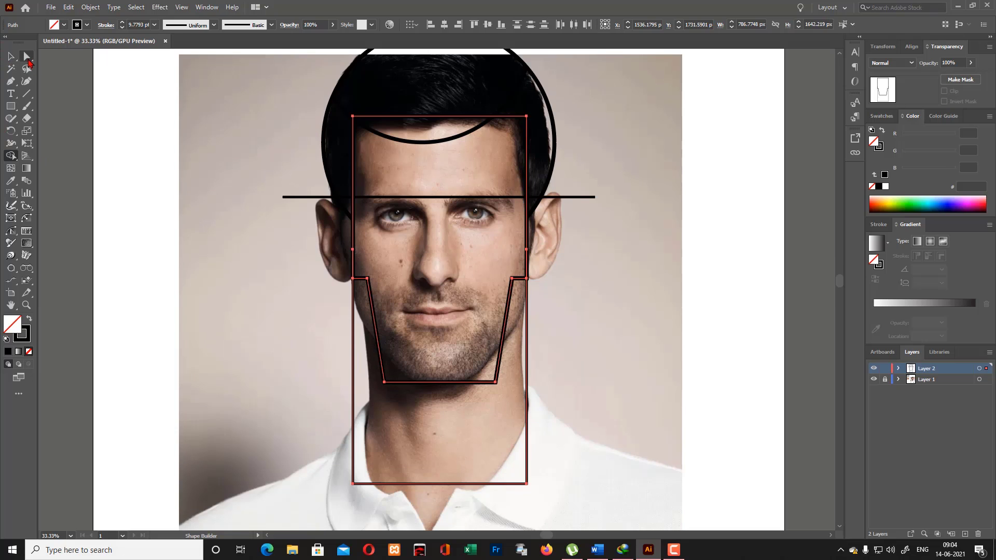
{"action": "left_click", "coordinate": [11, 55]}
{"action": "left_click", "coordinate": [133, 129]}
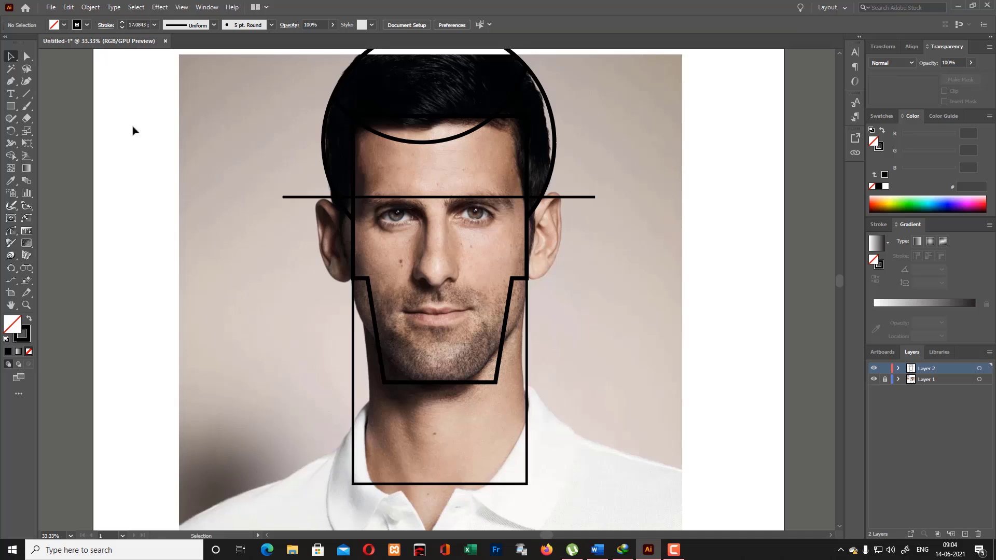
- Round the two chin corners and two forehead corners of the face outline to a radius of about 60 px
{"action": "key", "text": "a"}
{"action": "left_click", "coordinate": [385, 384]}
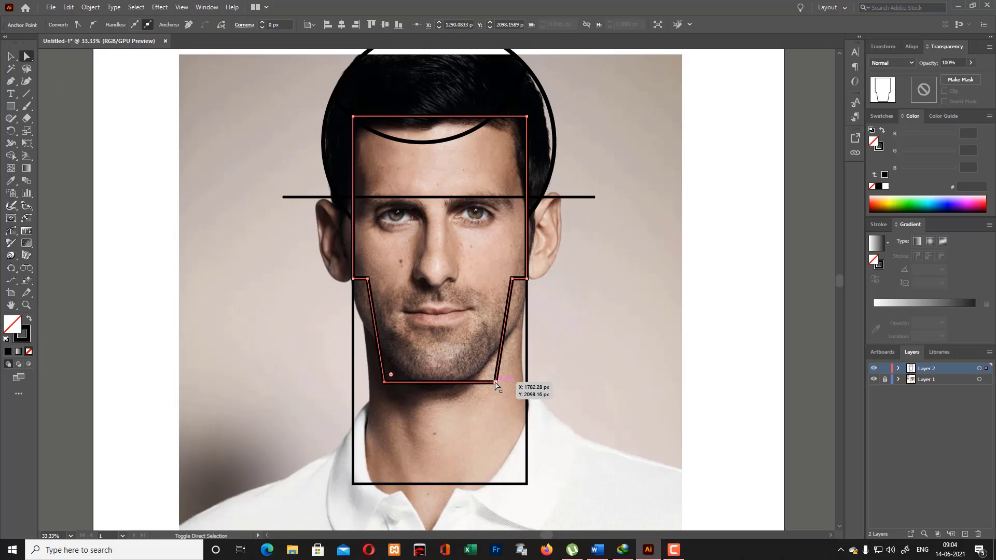
{"action": "left_click", "coordinate": [496, 383], "text": "shift"}
{"action": "left_click", "coordinate": [527, 116], "text": "shift"}
{"action": "left_click", "coordinate": [353, 117], "text": "shift"}
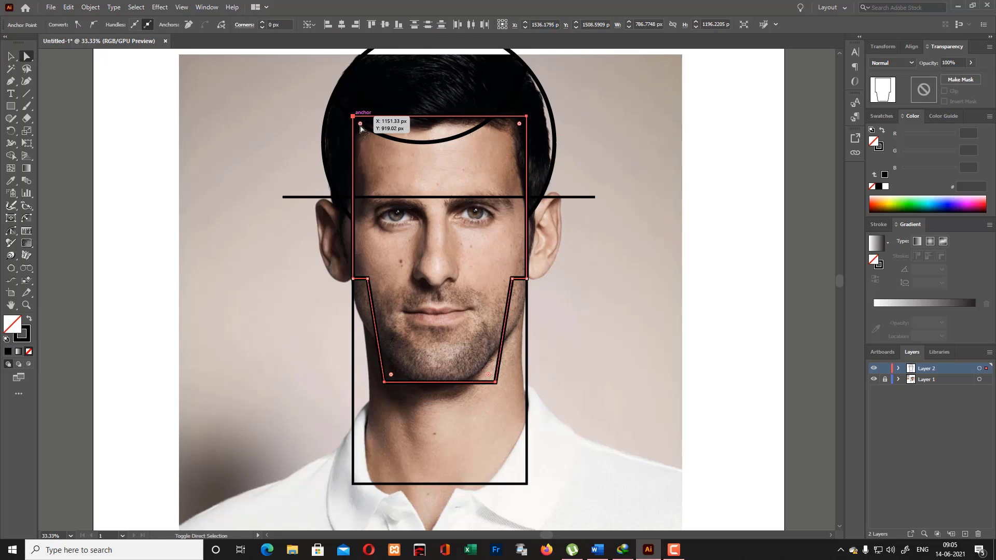
{"action": "left_click_drag", "start_coordinate": [361, 128], "coordinate": [367, 133]}
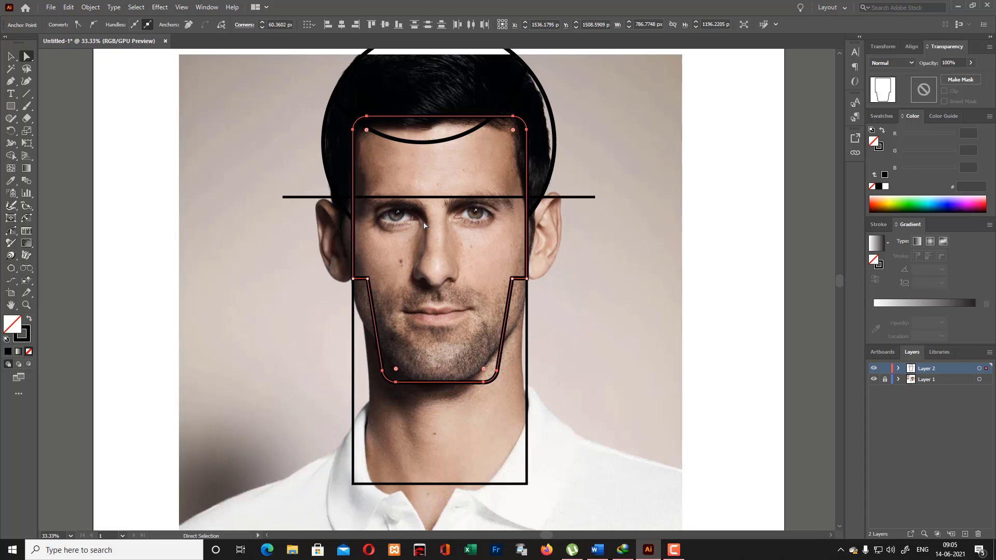
{"action": "left_click", "coordinate": [391, 276]}
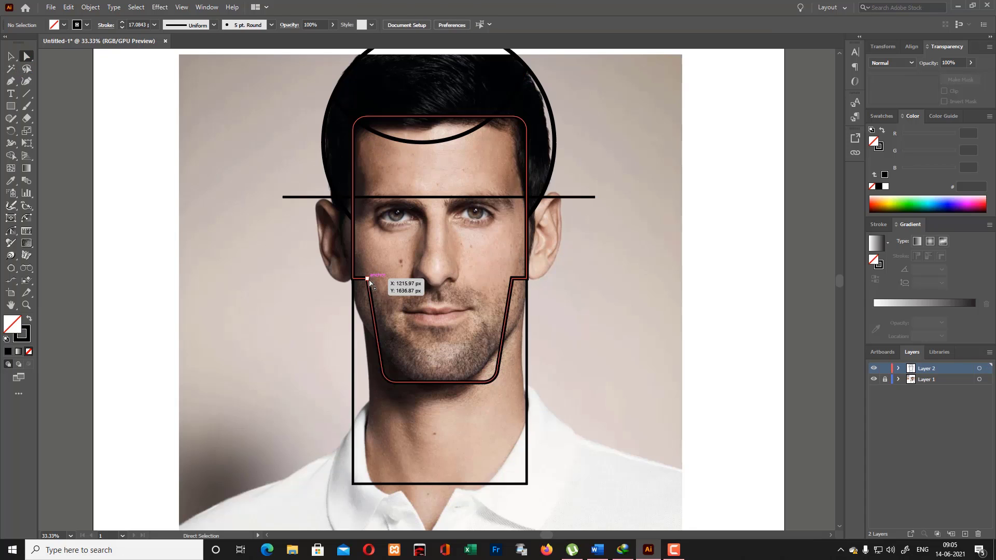
- Round the two inner jaw corners of the face outline slightly, where the stepped edges meet the slanted jaw sides
{"action": "left_click", "coordinate": [367, 280]}
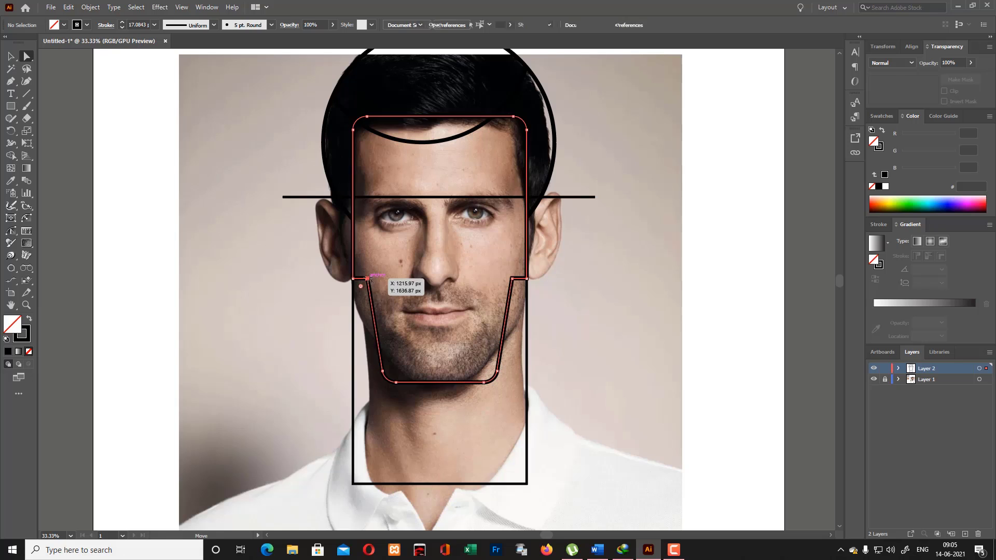
{"action": "left_click", "coordinate": [512, 279], "text": "shift"}
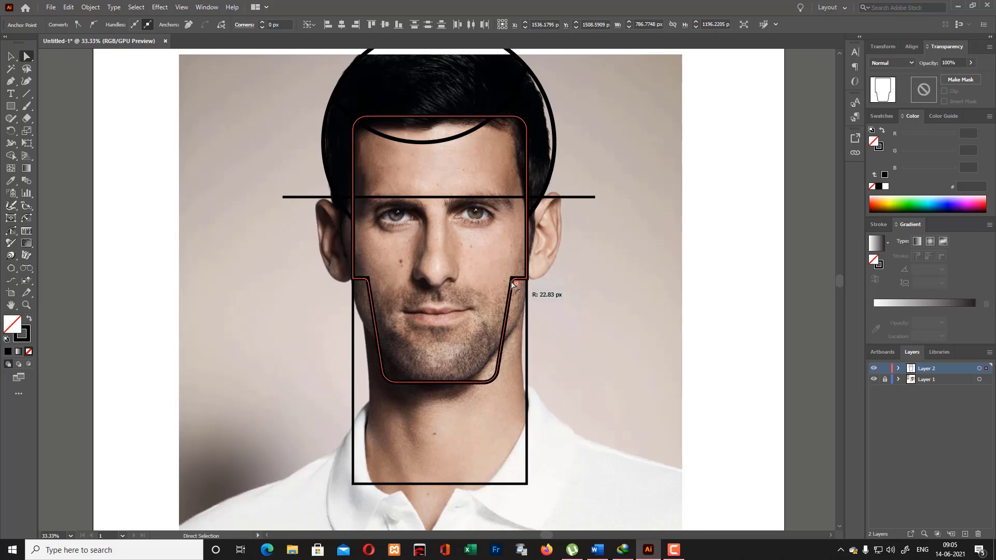
{"action": "left_click_drag", "start_coordinate": [513, 283], "coordinate": [478, 254]}
{"action": "left_click", "coordinate": [11, 56]}
{"action": "left_click", "coordinate": [117, 147]}
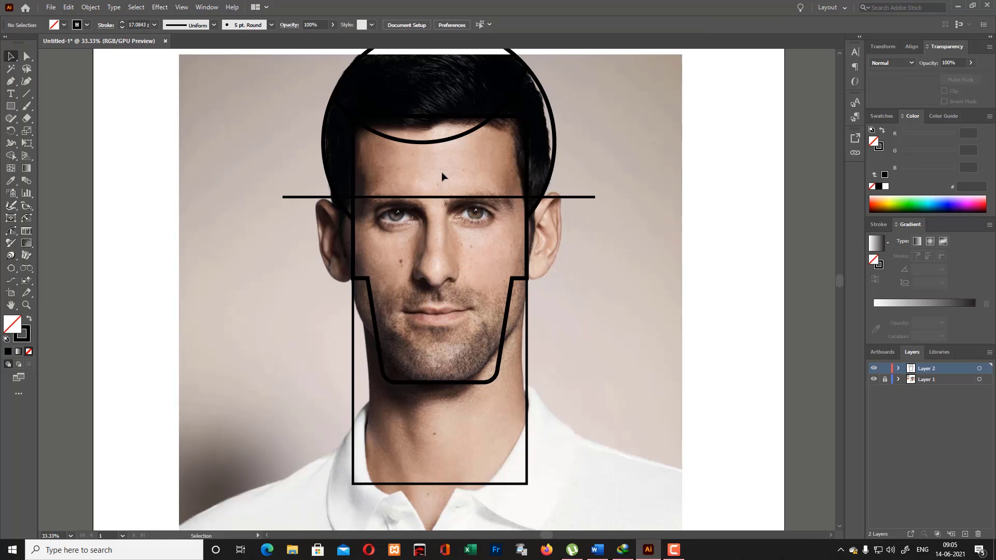
{"action": "scroll", "coordinate": [441, 173], "scroll_direction": "up", "scroll_amount": 1}
{"action": "scroll", "coordinate": [444, 227], "scroll_direction": "up", "scroll_amount": 2}
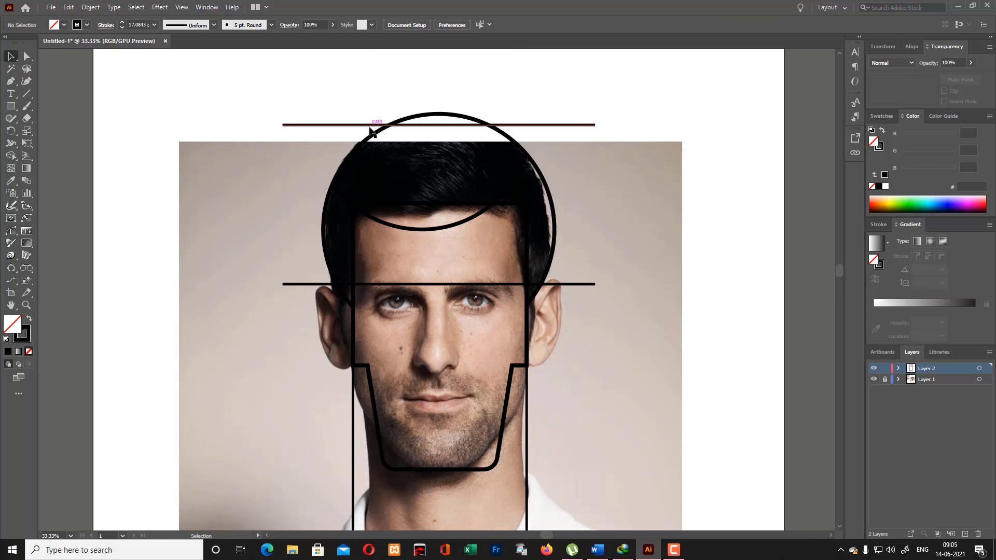
{"action": "left_click", "coordinate": [414, 120]}
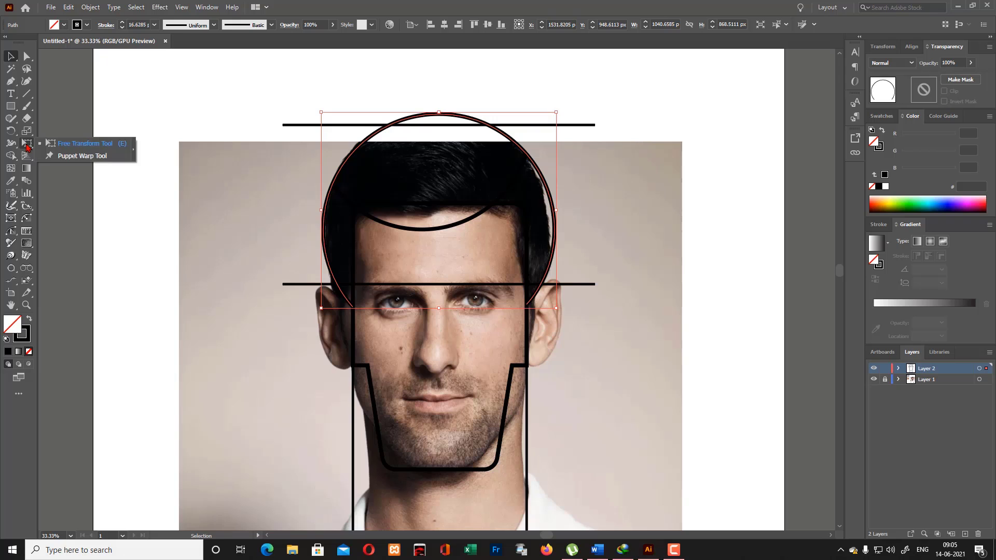
{"action": "left_click_drag", "start_coordinate": [10, 155], "coordinate": [67, 180]}
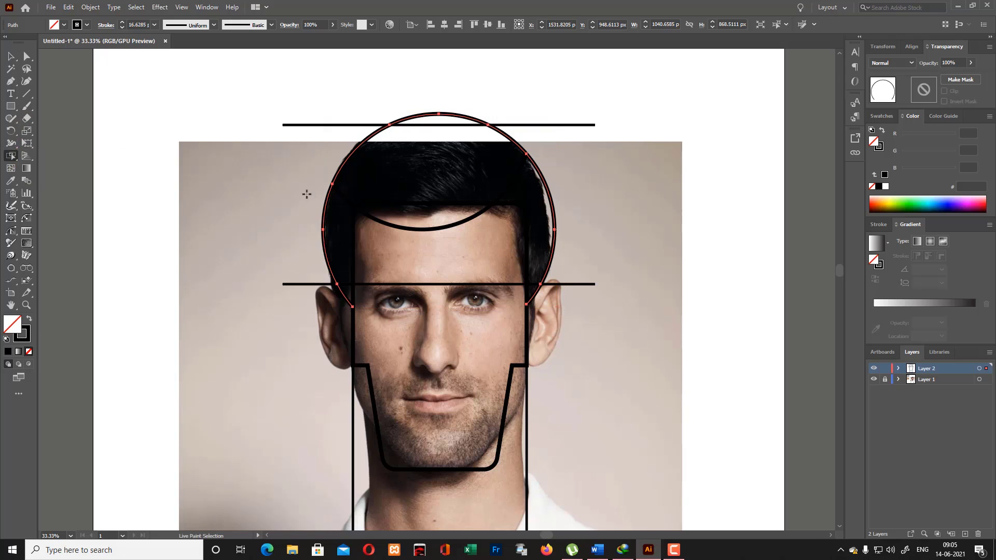
{"action": "left_click", "coordinate": [11, 56]}
{"action": "left_click", "coordinate": [123, 160]}
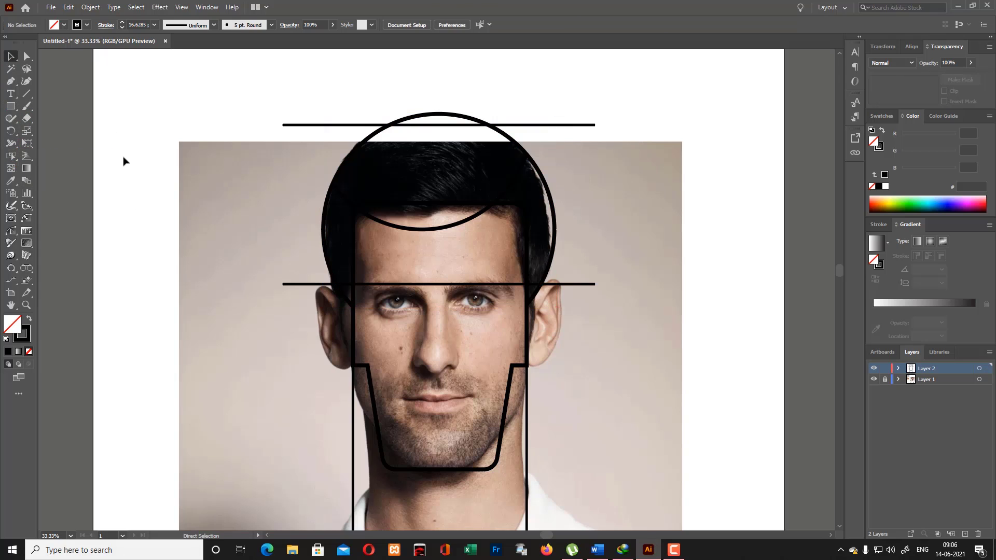
- Use Shape Builder across all the outlines to form separate regions for the top hair and both side hair areas, then deselect everything
{"action": "key", "text": "ctrl+a"}
{"action": "left_click_drag", "start_coordinate": [12, 161], "coordinate": [66, 180]}
{"action": "left_click_drag", "start_coordinate": [21, 158], "coordinate": [37, 154]}
{"action": "left_click_drag", "start_coordinate": [431, 194], "coordinate": [434, 218]}
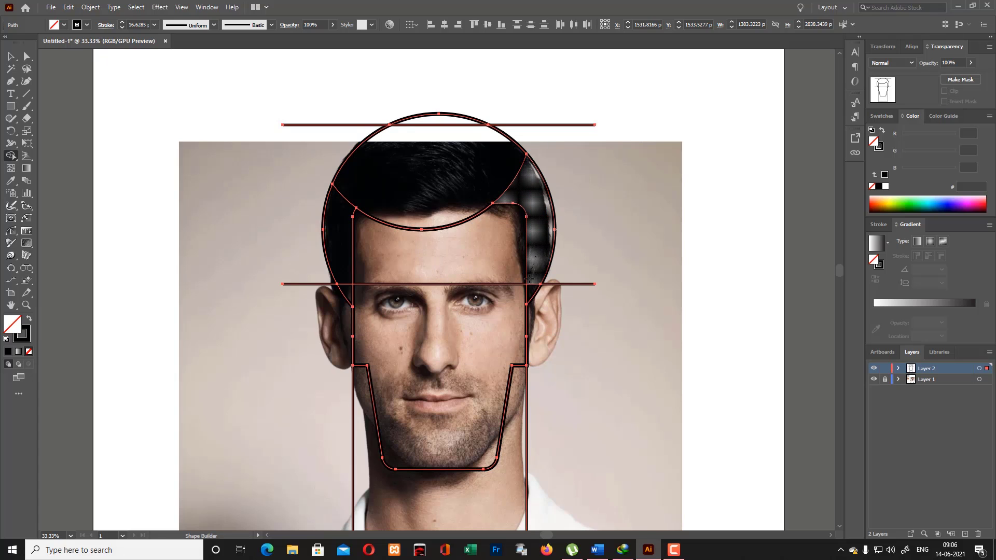
{"action": "left_click_drag", "start_coordinate": [530, 287], "coordinate": [531, 290]}
{"action": "left_click_drag", "start_coordinate": [333, 240], "coordinate": [380, 253]}
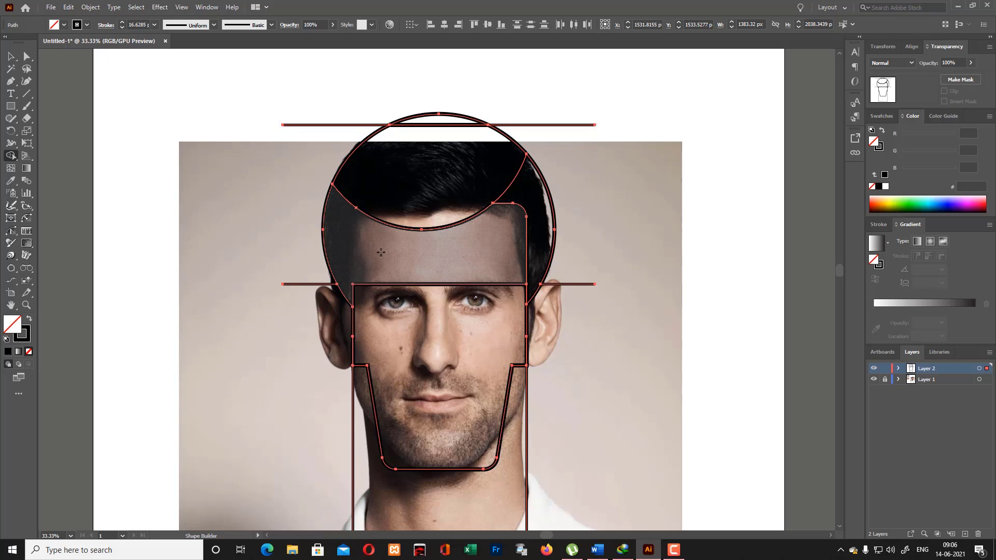
{"action": "key", "text": "ctrl+z"}
{"action": "key", "text": "q"}
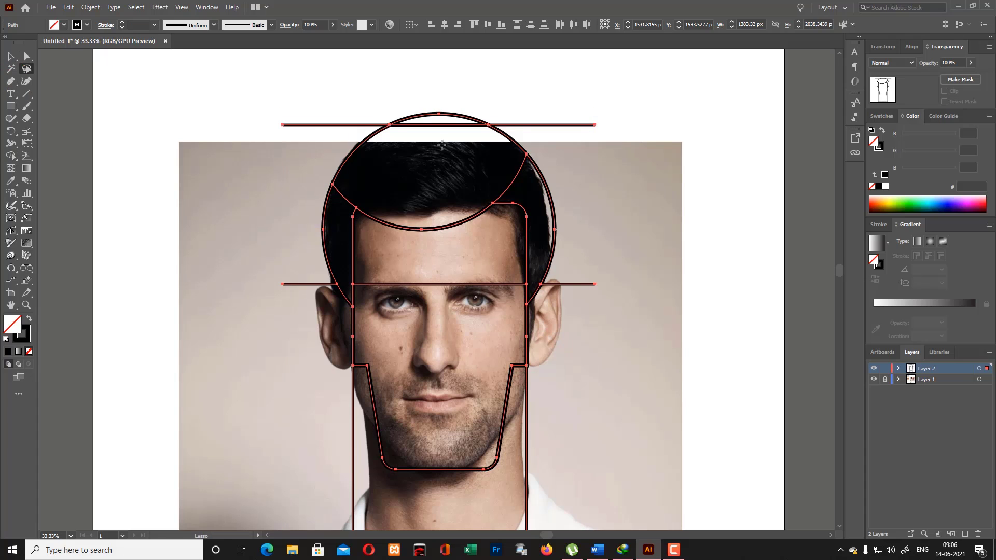
{"action": "key", "text": "v"}
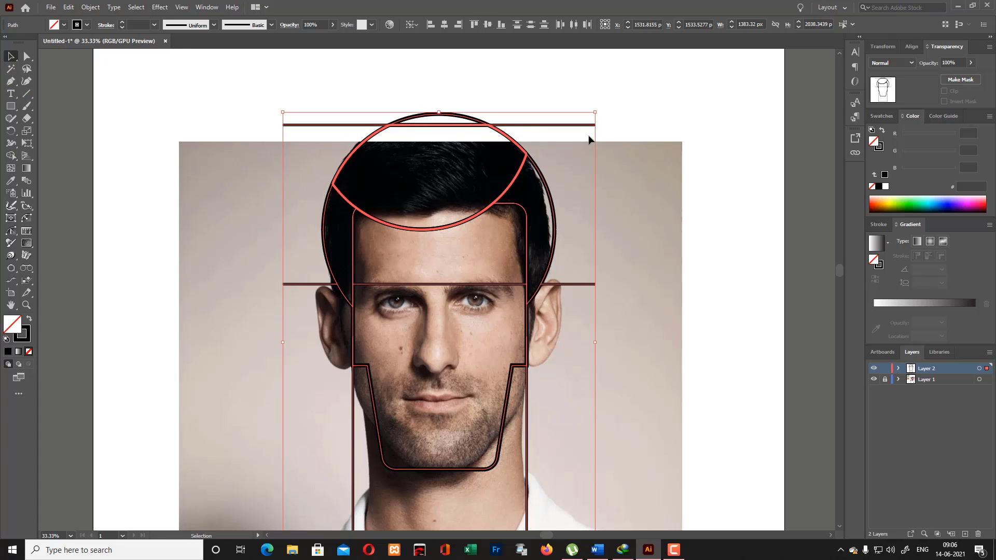
{"action": "left_click", "coordinate": [634, 137]}
- Delete the two leftover ends of the upper guide line that stick out on either side of the crown
{"action": "left_click", "coordinate": [555, 126]}
{"action": "key", "text": "Delete"}
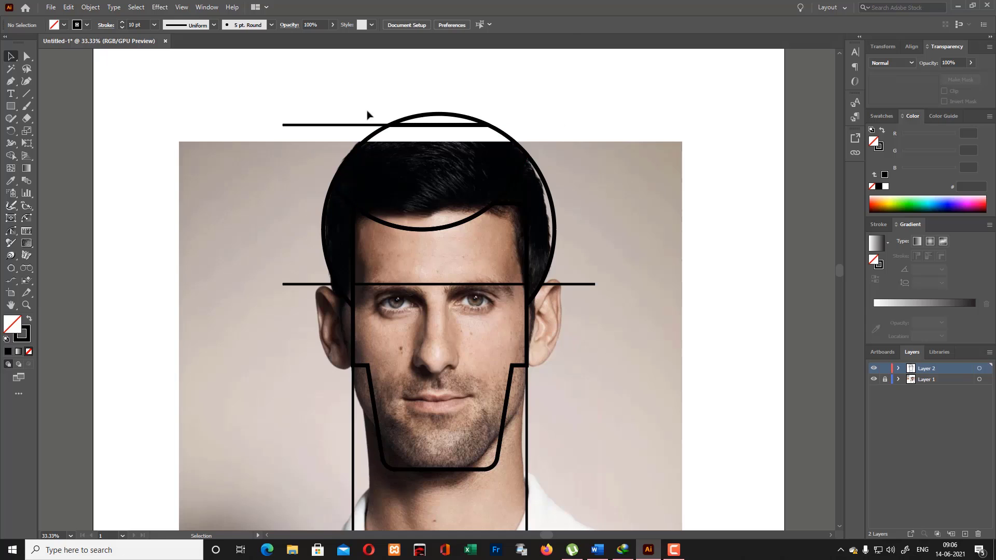
{"action": "left_click", "coordinate": [348, 125]}
{"action": "key", "text": "Delete"}
- Swap fill and stroke on the top hair shape and the crown segment above it, making both solid black without an outline
{"action": "left_click", "coordinate": [400, 125]}
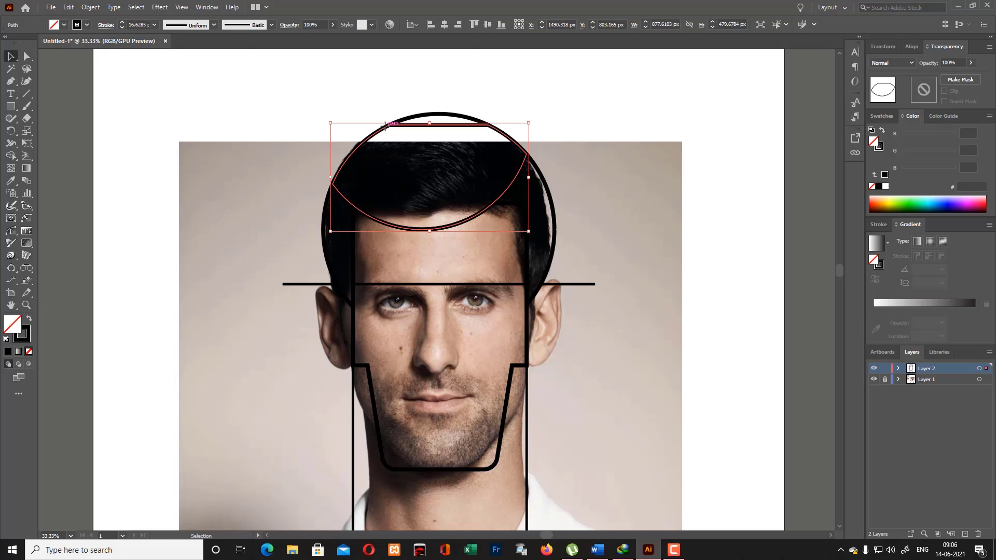
{"action": "left_click", "coordinate": [29, 318]}
{"action": "left_click", "coordinate": [113, 270]}
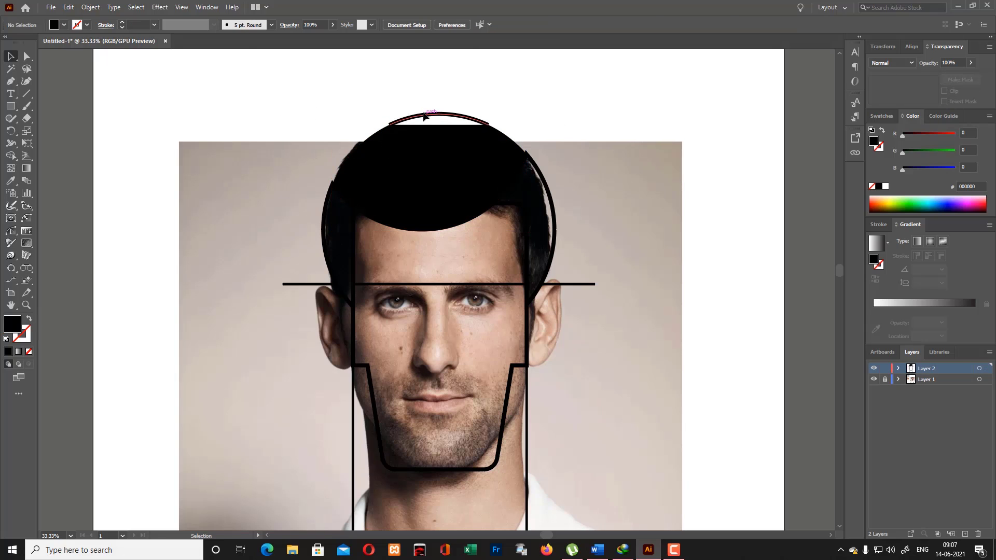
{"action": "left_click", "coordinate": [425, 115]}
{"action": "left_click", "coordinate": [29, 319]}
{"action": "left_click", "coordinate": [273, 286]}
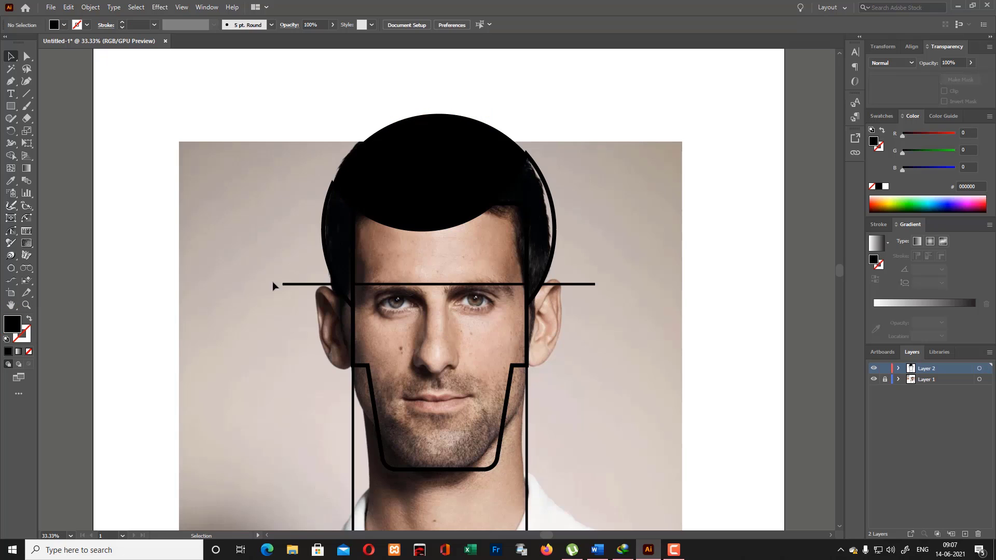
- Make both side hair pieces solid black without an outline, then hide the reference photo on Layer 1
{"action": "left_click", "coordinate": [541, 212]}
{"action": "left_click", "coordinate": [29, 319]}
{"action": "left_click", "coordinate": [288, 261]}
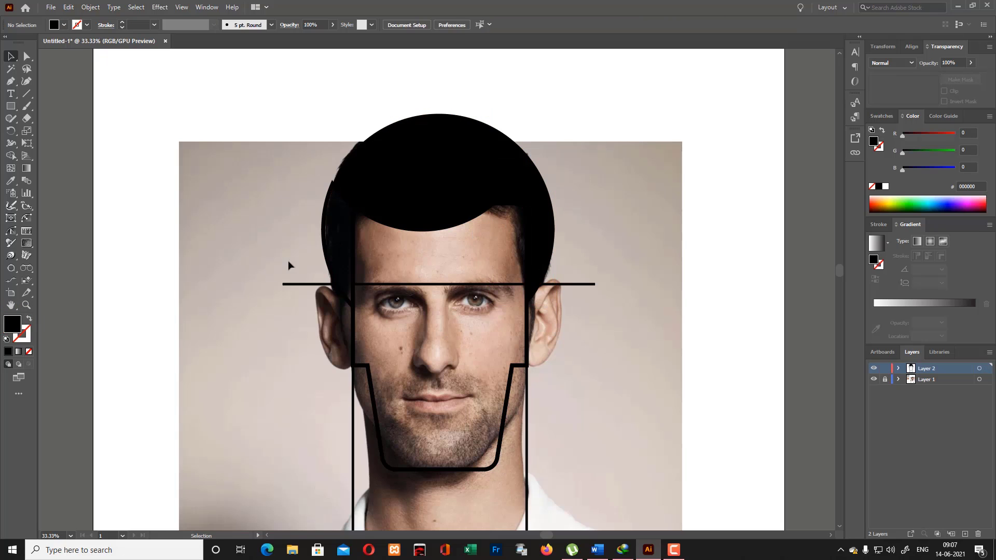
{"action": "left_click", "coordinate": [331, 263]}
{"action": "left_click", "coordinate": [29, 319]}
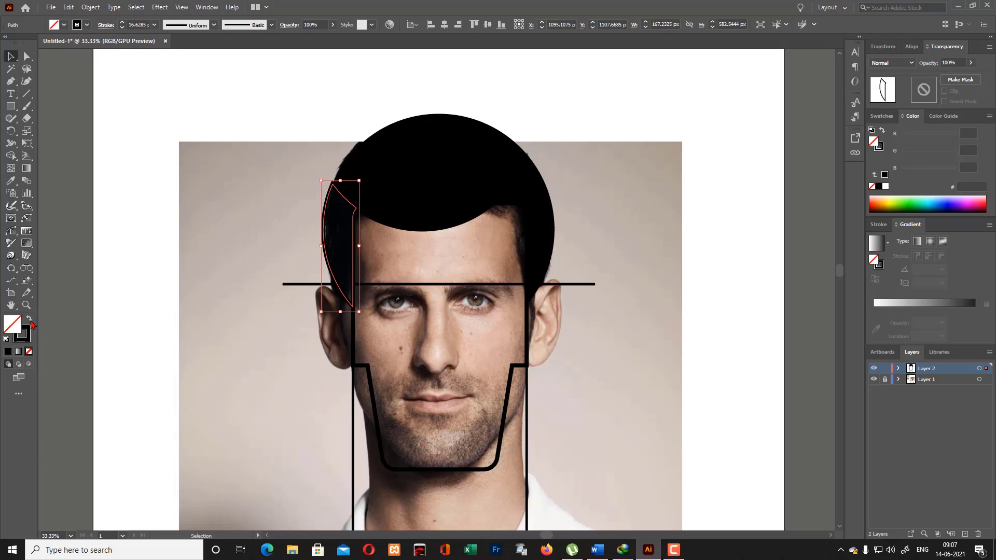
{"action": "left_click", "coordinate": [68, 304]}
{"action": "left_click", "coordinate": [875, 379]}
{"action": "scroll", "coordinate": [584, 295], "scroll_direction": "down", "scroll_amount": 3}
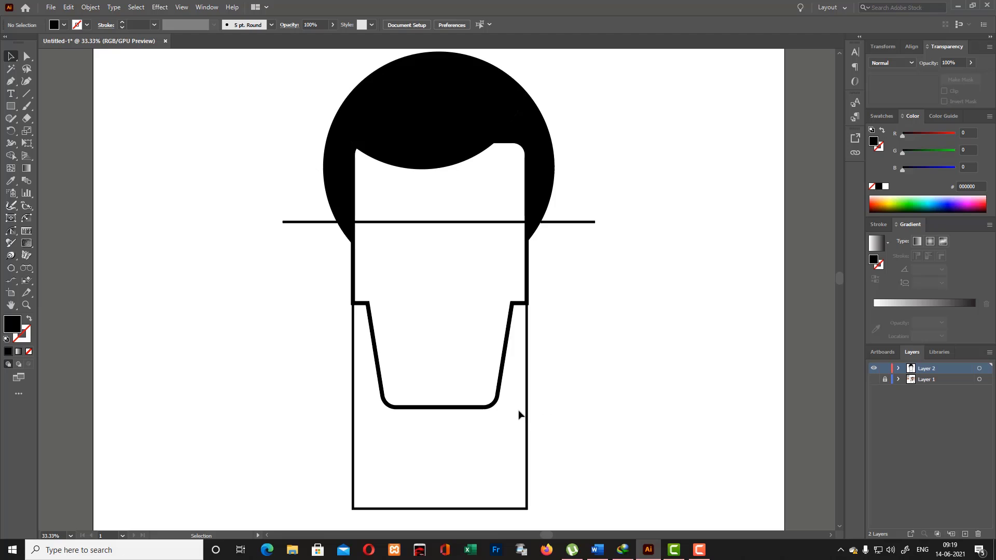
- Use Shape Builder on all the shapes to form the neck region below the jaw, and swap its fill and stroke to leave an unfilled black outline
{"action": "left_click_drag", "start_coordinate": [224, 129], "coordinate": [739, 463]}
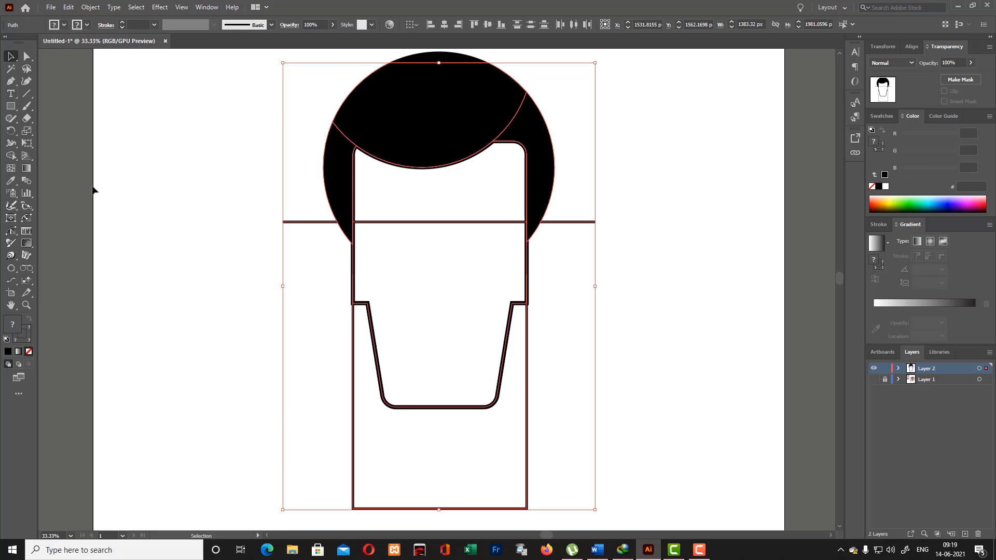
{"action": "right_click", "coordinate": [11, 156]}
{"action": "left_click", "coordinate": [52, 156]}
{"action": "left_click", "coordinate": [467, 453]}
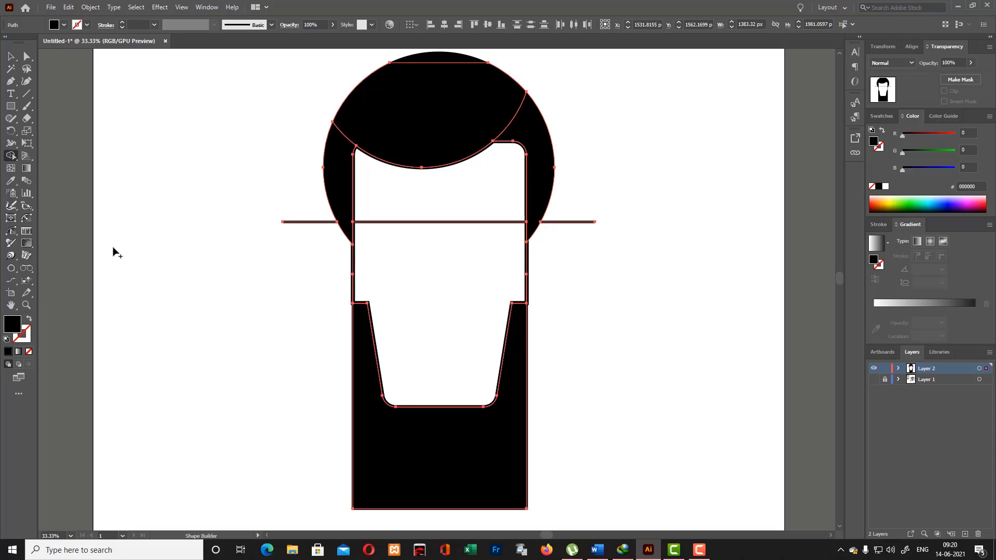
{"action": "key", "text": "v"}
{"action": "left_click", "coordinate": [383, 447]}
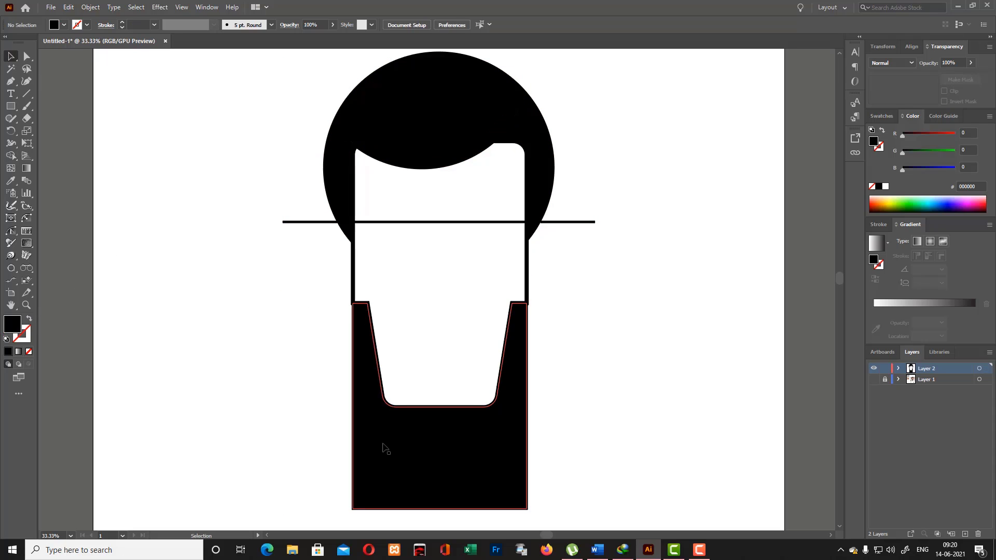
{"action": "left_click", "coordinate": [29, 353]}
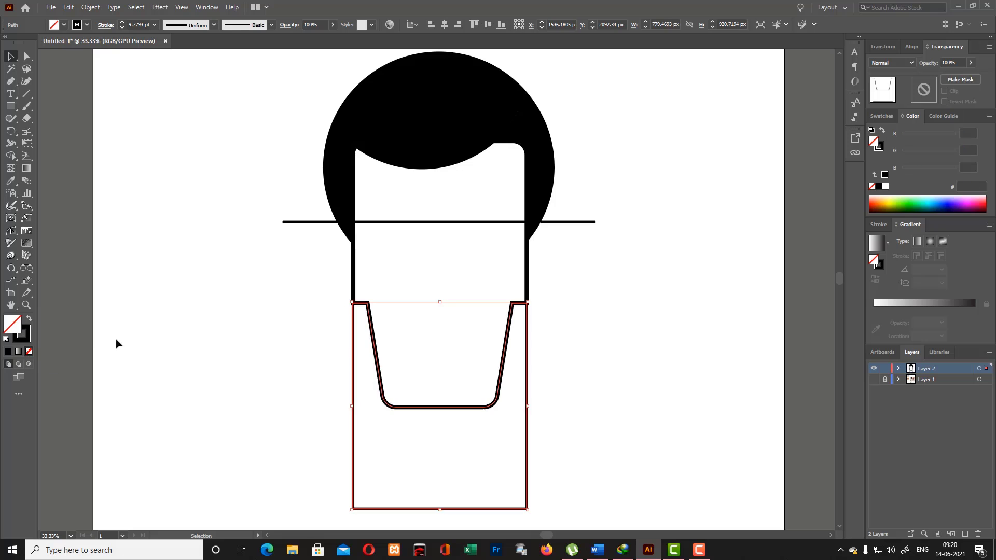
{"action": "left_click", "coordinate": [117, 341]}
- Merge the forehead and lower face into one region with Shape Builder, and delete the guide line ends sticking out on both sides of the head
{"action": "left_click", "coordinate": [509, 322]}
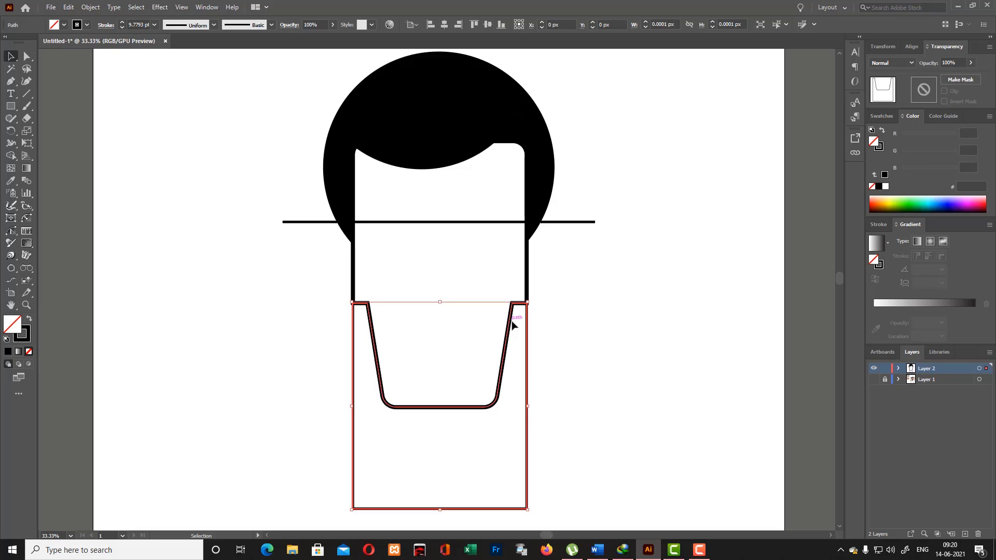
{"action": "left_click", "coordinate": [560, 310]}
{"action": "left_click_drag", "start_coordinate": [222, 107], "coordinate": [684, 524]}
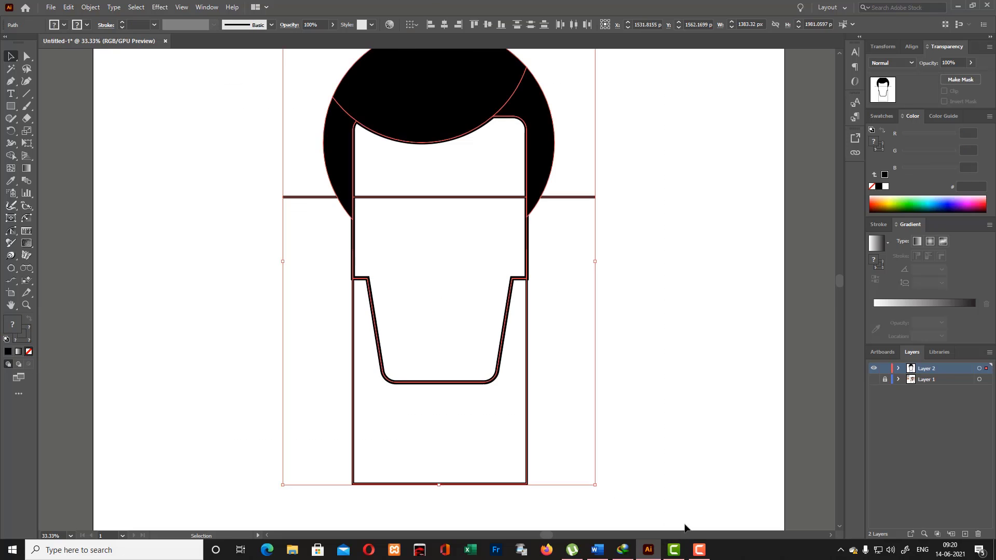
{"action": "scroll", "coordinate": [663, 482], "scroll_direction": "up", "scroll_amount": 2}
{"action": "left_click", "coordinate": [10, 156]}
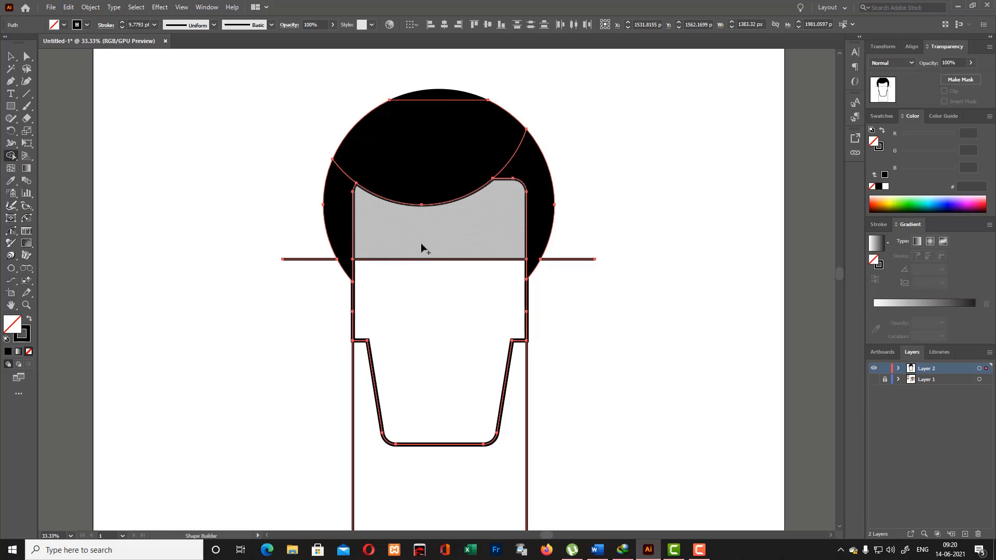
{"action": "mouse_move", "coordinate": [421, 248]}
{"action": "left_mouse_down"}
{"action": "mouse_move", "coordinate": [423, 357]}
{"action": "mouse_move", "coordinate": [460, 393]}
{"action": "left_mouse_up"}
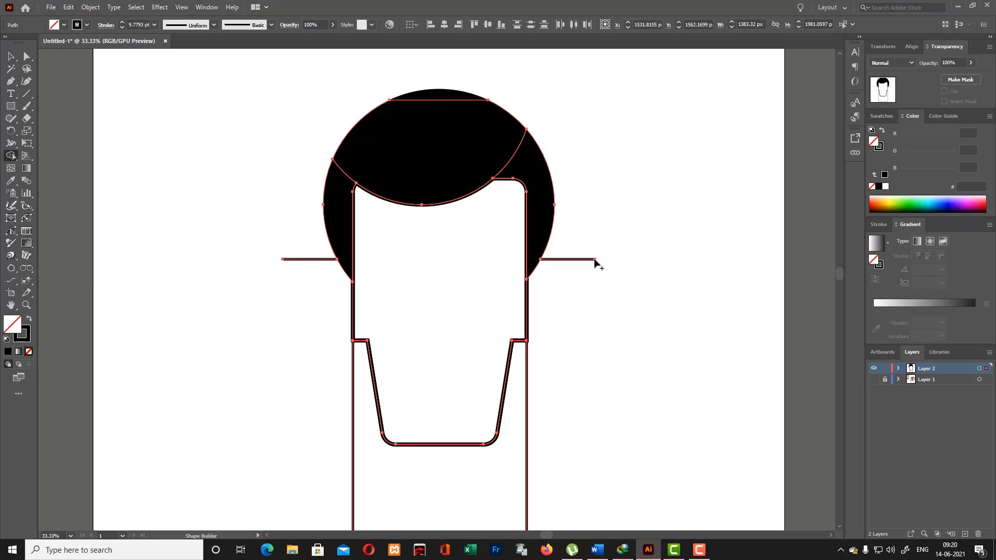
{"action": "left_click", "coordinate": [583, 259], "text": "alt"}
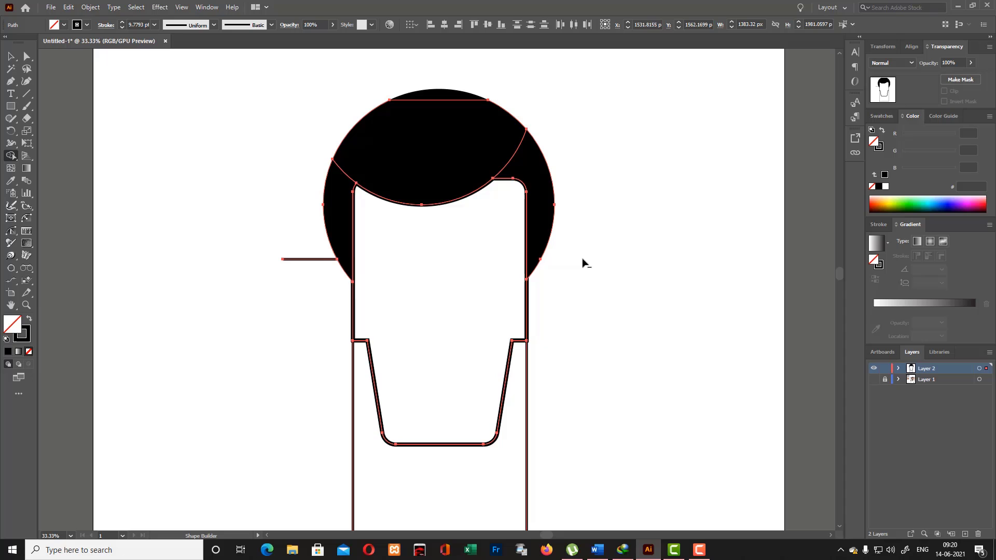
{"action": "left_click", "coordinate": [332, 259], "text": "alt"}
{"action": "left_click", "coordinate": [11, 56]}
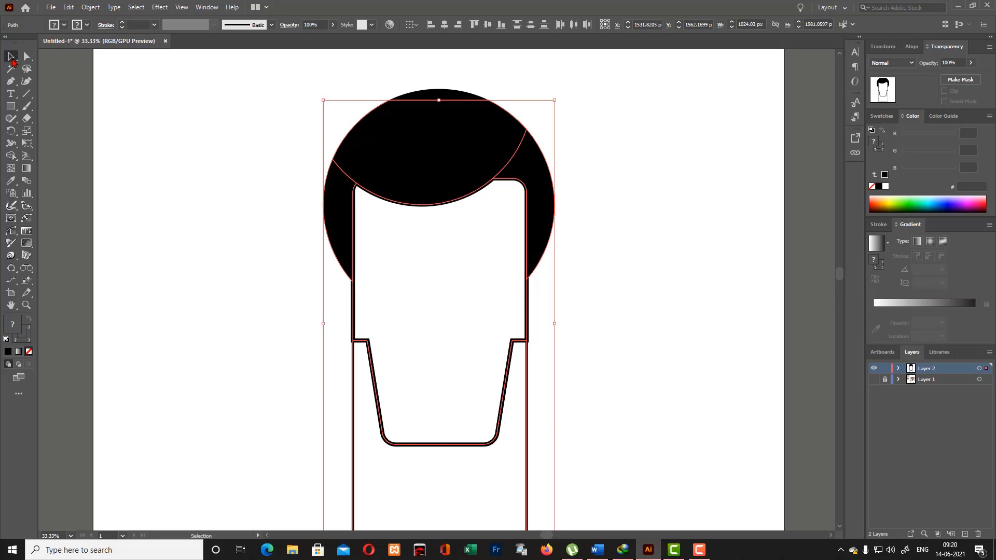
- Set the neck outline's stroke weight to 15 pt and deselect it
{"action": "scroll", "coordinate": [554, 314], "scroll_direction": "down", "scroll_amount": 4}
{"action": "left_click", "coordinate": [537, 394]}
{"action": "left_click", "coordinate": [527, 386]}
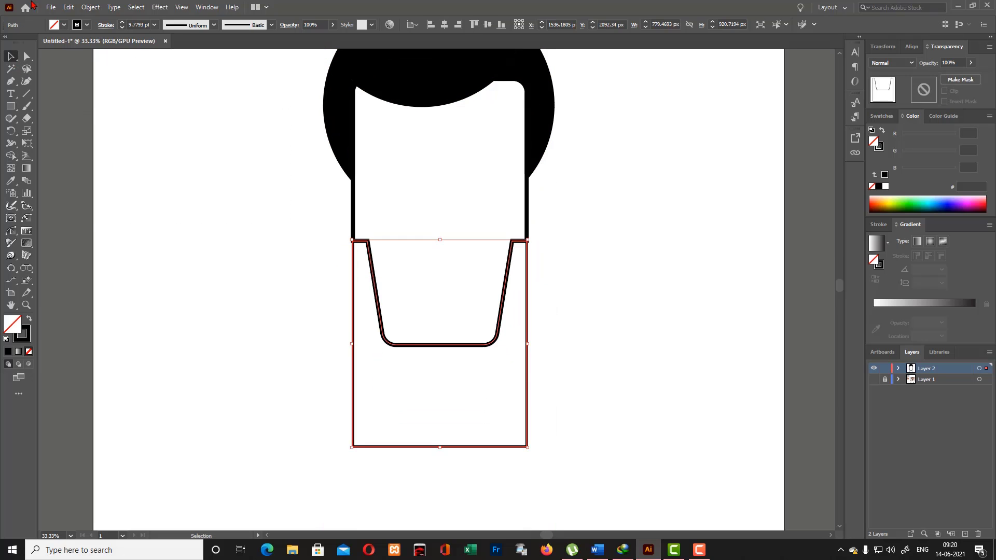
{"action": "scroll", "coordinate": [140, 25], "scroll_direction": "up", "scroll_amount": 3}
{"action": "scroll", "coordinate": [140, 25], "scroll_direction": "up", "scroll_amount": 2}
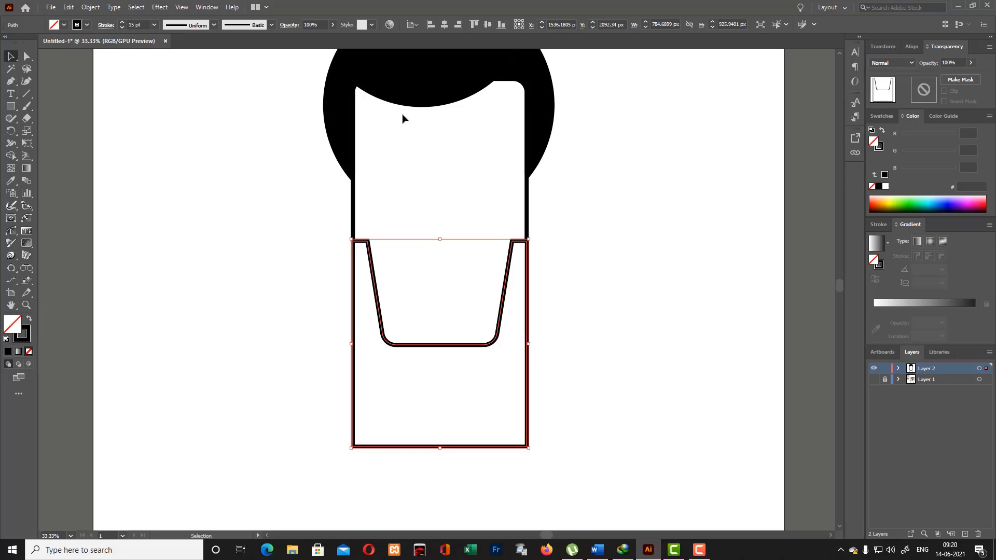
{"action": "left_click", "coordinate": [557, 259]}
{"action": "scroll", "coordinate": [600, 276], "scroll_direction": "up", "scroll_amount": 3}
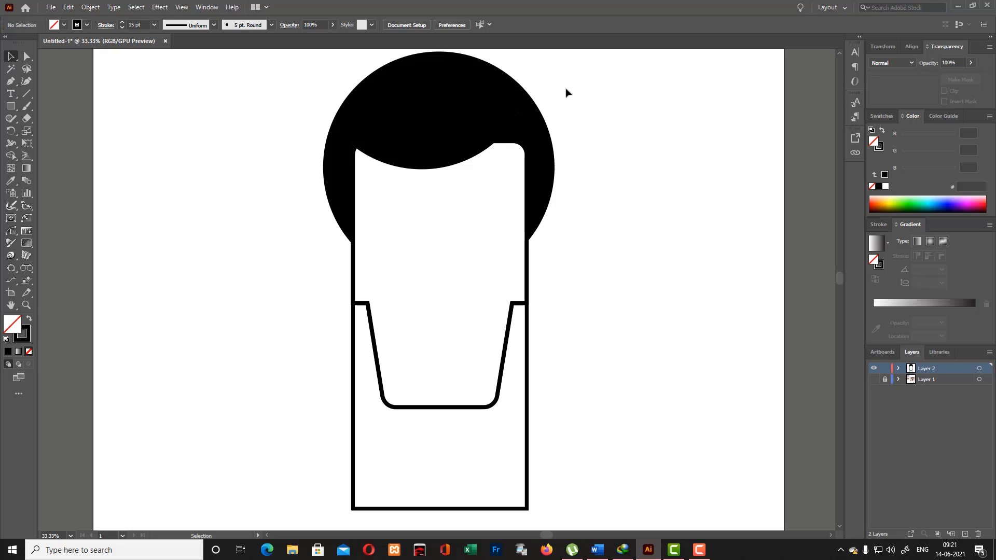
- Show the reference photo on Layer 1 and draw an angled two-segment eyebrow line about 300 px wide above the eye nearer the exposed ear
{"action": "left_click", "coordinate": [874, 380]}
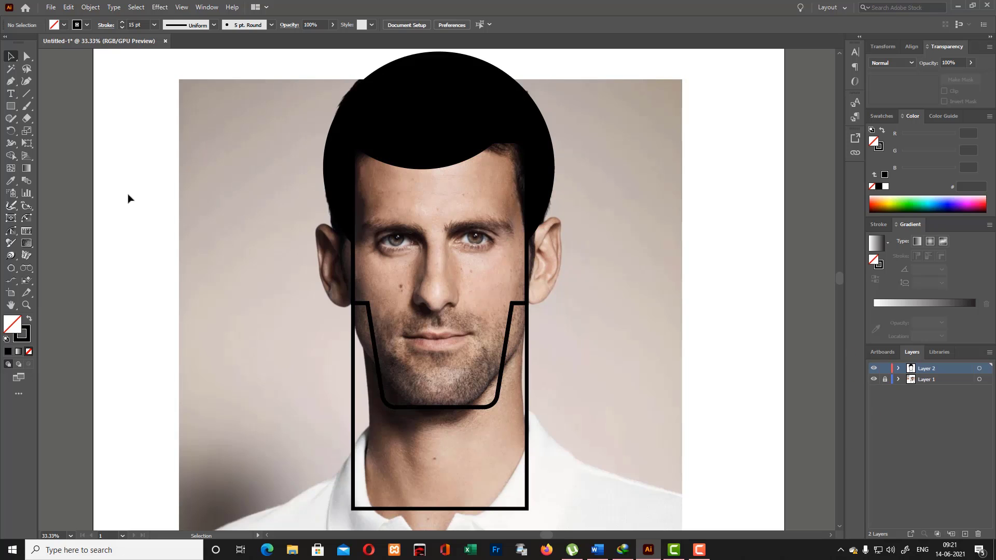
{"action": "left_click", "coordinate": [11, 82]}
{"action": "left_click", "coordinate": [448, 223]}
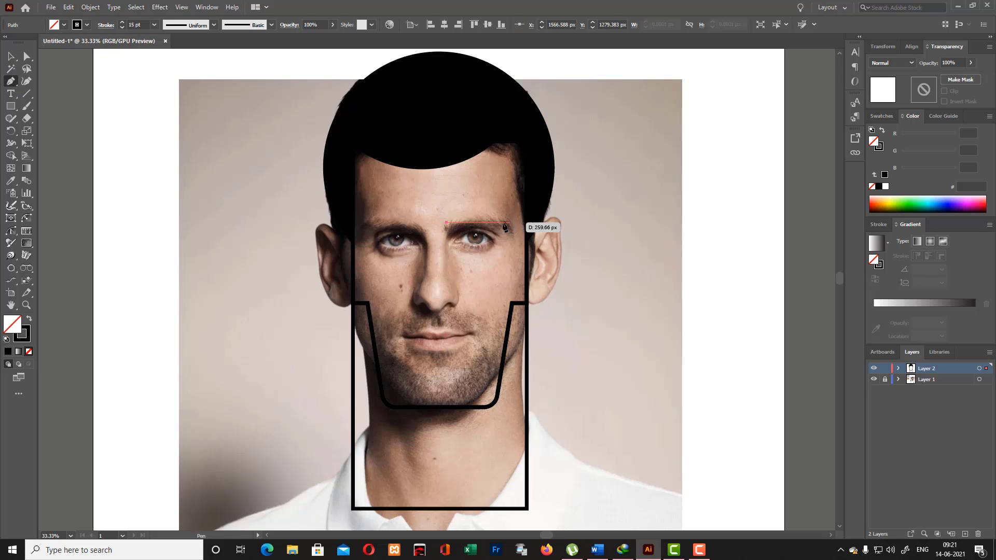
{"action": "left_click", "coordinate": [498, 222]}
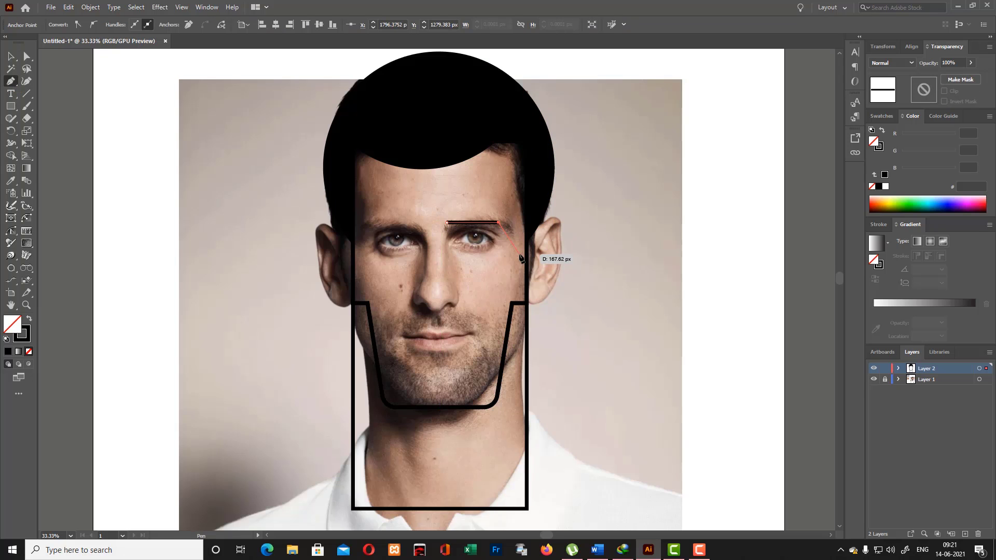
{"action": "key", "text": "ctrl+1"}
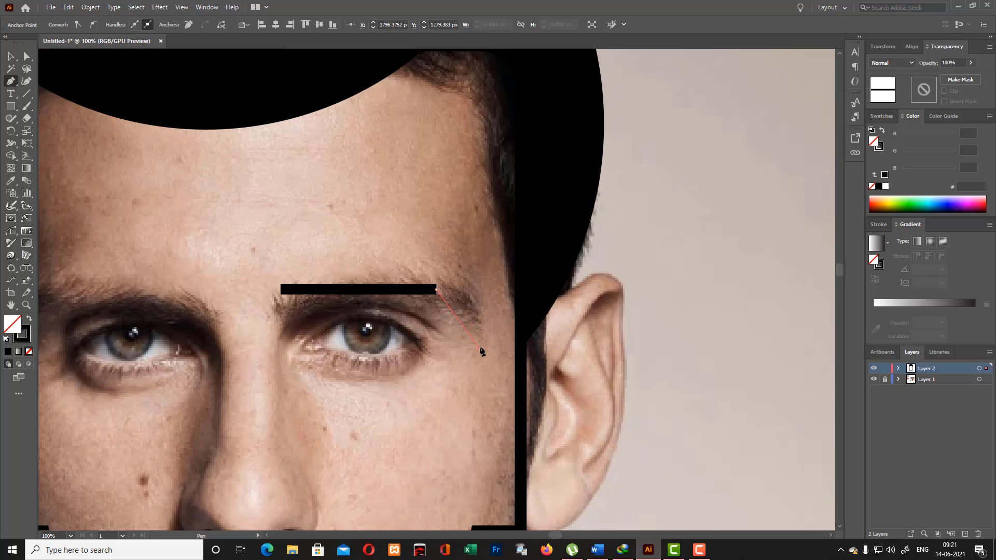
{"action": "left_click", "coordinate": [481, 349]}
- Give the eyebrow line round caps and a round join, then deselect it
{"action": "left_click", "coordinate": [27, 81]}
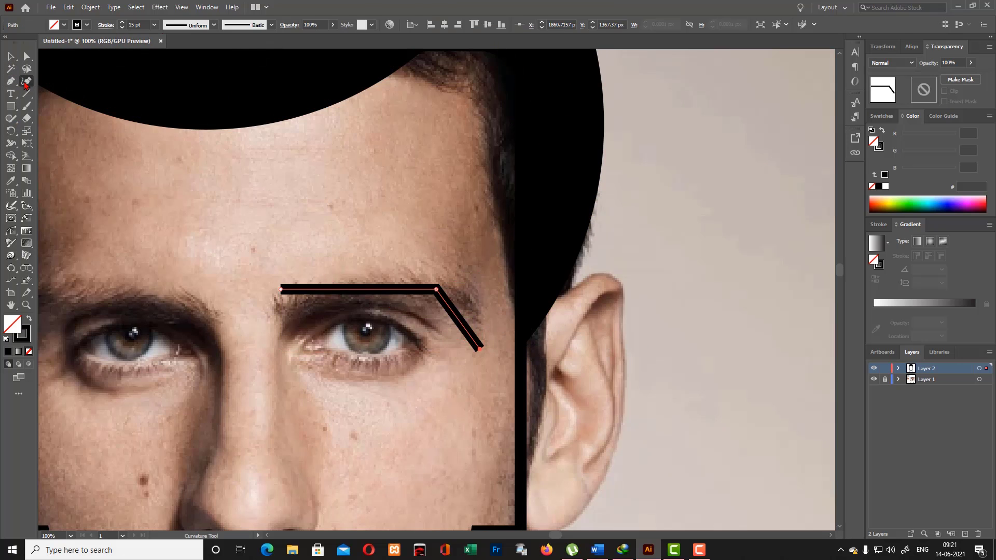
{"action": "left_click", "coordinate": [106, 25]}
{"action": "left_click", "coordinate": [51, 51]}
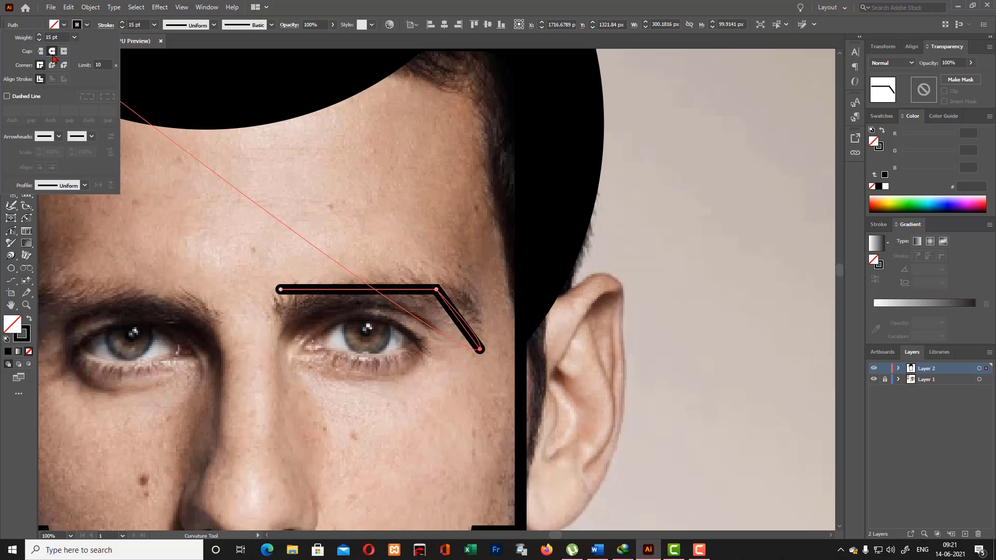
{"action": "left_click", "coordinate": [52, 65]}
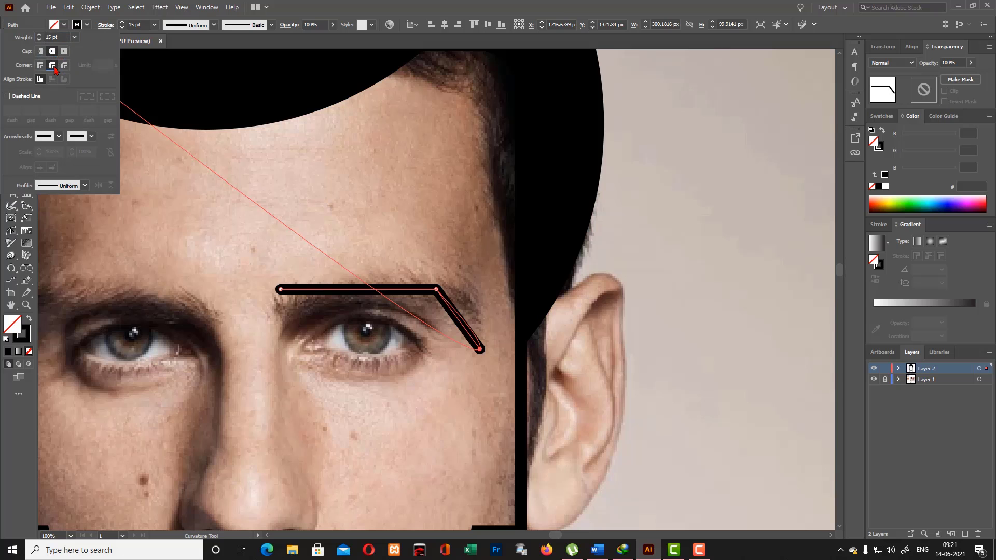
{"action": "left_click", "coordinate": [332, 186]}
{"action": "left_click", "coordinate": [11, 56]}
{"action": "left_click", "coordinate": [369, 276]}
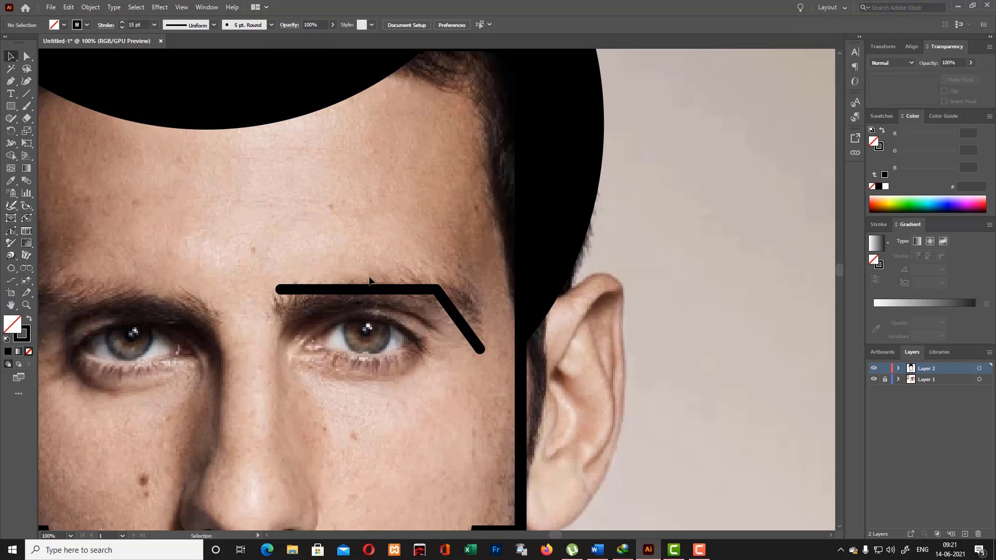
- Draw an inverted-V upper eyelid with the Pen tool under the eyebrow line, from corner to corner of the eye, about 219 px wide and 70 px high
{"action": "scroll", "coordinate": [370, 262], "scroll_direction": "down", "scroll_amount": 3}
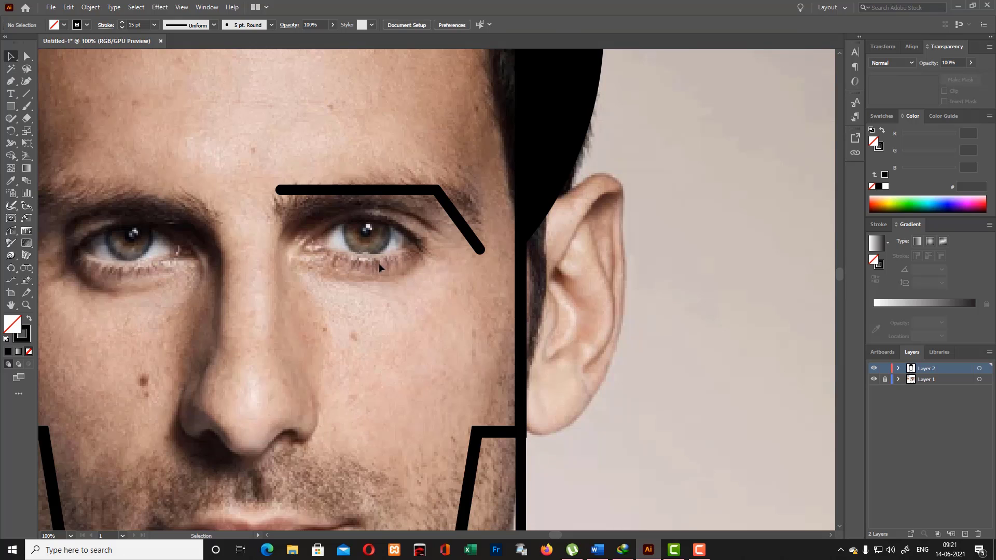
{"action": "left_click", "coordinate": [10, 81]}
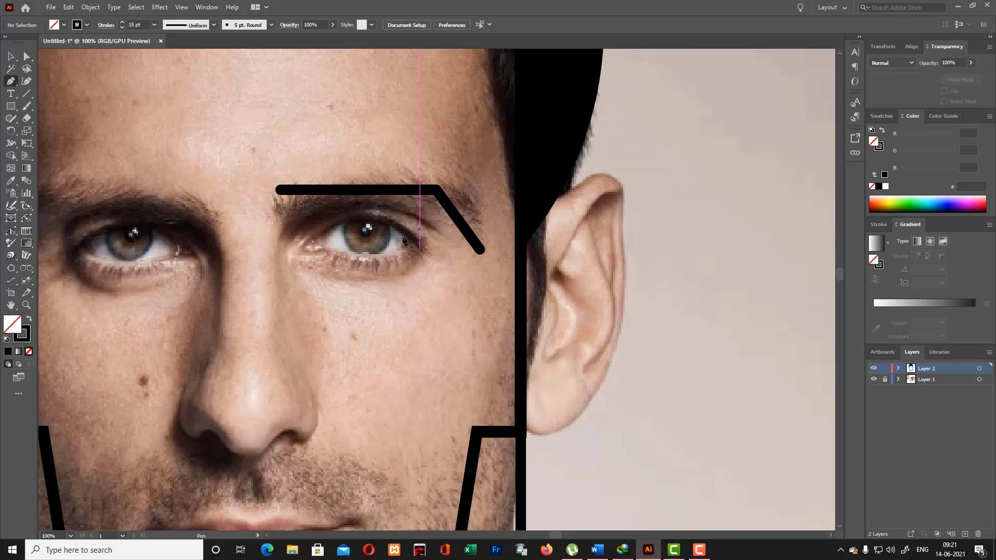
{"action": "left_click", "coordinate": [293, 249]}
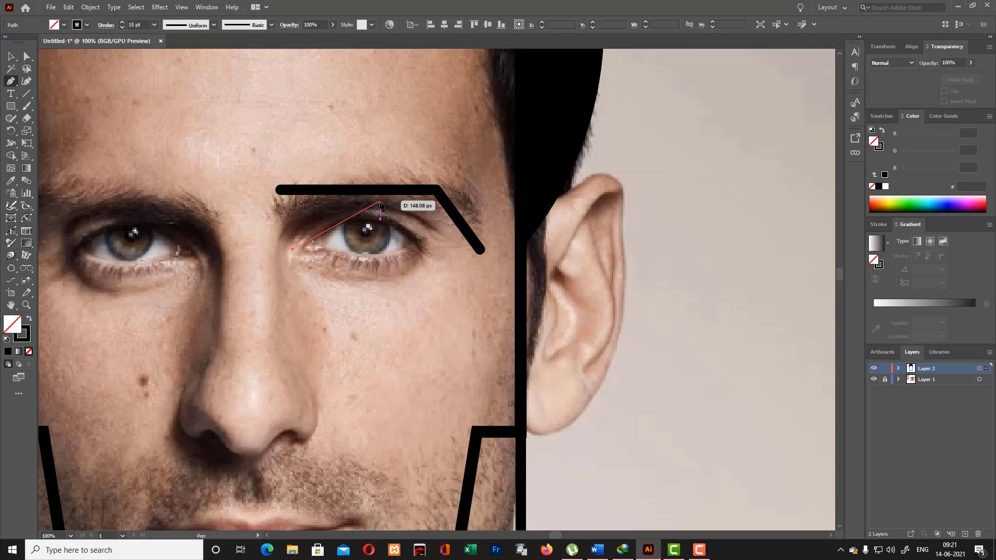
{"action": "left_click", "coordinate": [361, 212]}
{"action": "left_click", "coordinate": [431, 250]}
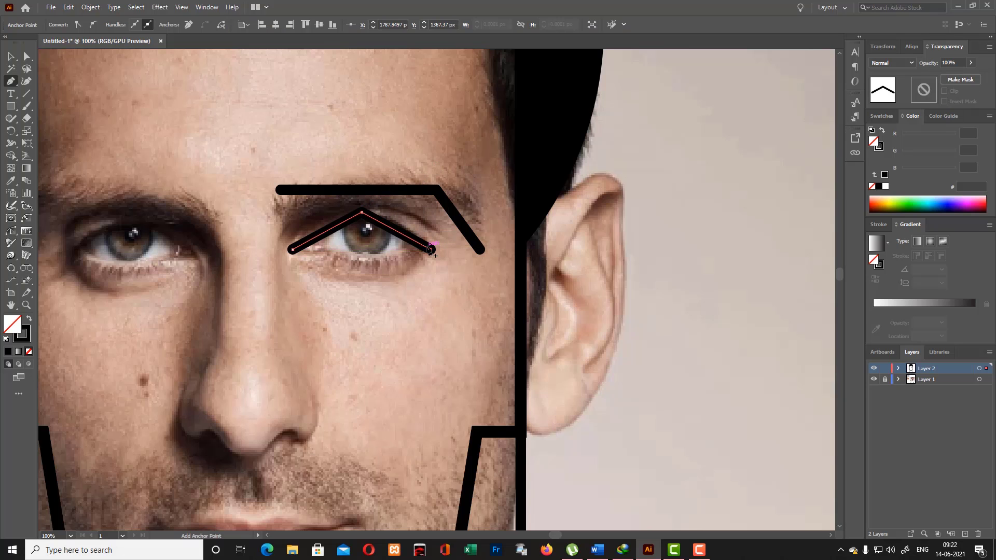
{"action": "left_click", "coordinate": [293, 250]}
{"action": "key", "text": "shift+grave"}
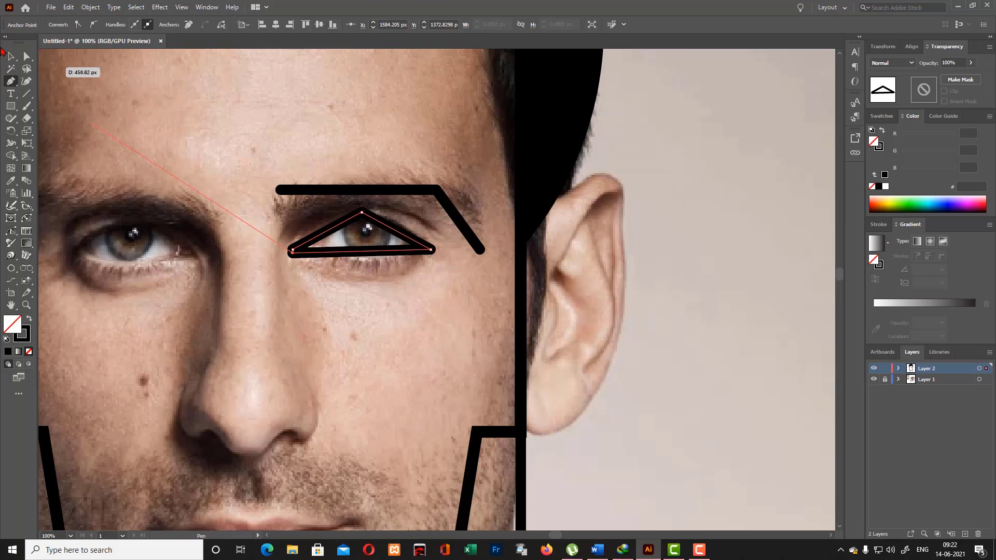
{"action": "key", "text": "ctrl+z"}
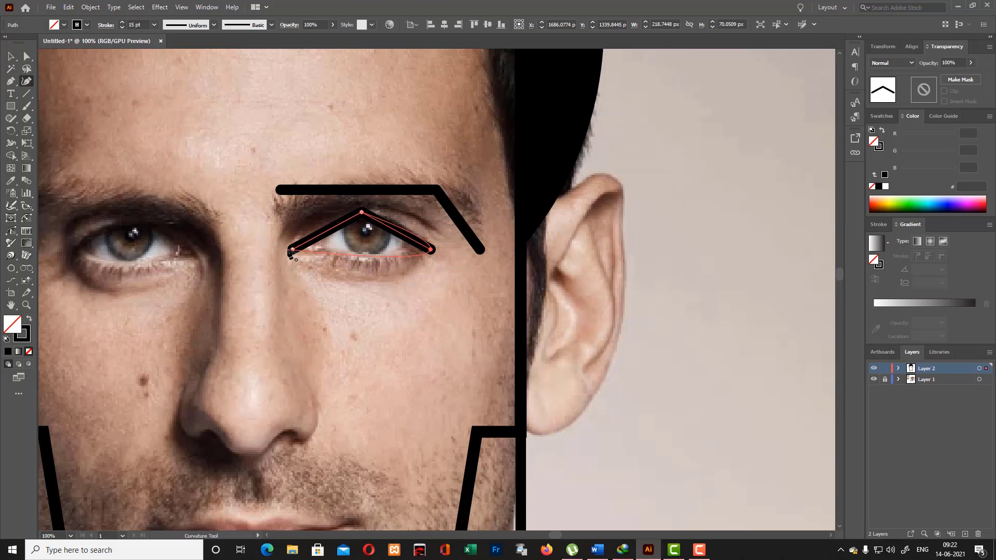
- Close the eye outline with a straight line between its two corners and bend that line down into a curved lower lid
{"action": "key", "text": "p"}
{"action": "left_click", "coordinate": [293, 250]}
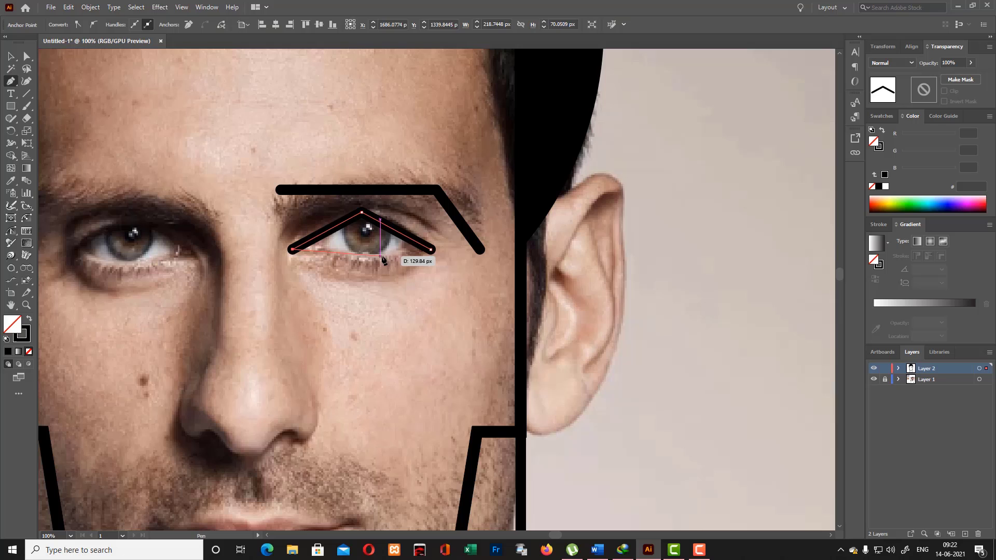
{"action": "left_click", "coordinate": [431, 250]}
{"action": "key", "text": "shift+grave"}
{"action": "left_click_drag", "start_coordinate": [362, 250], "coordinate": [362, 266]}
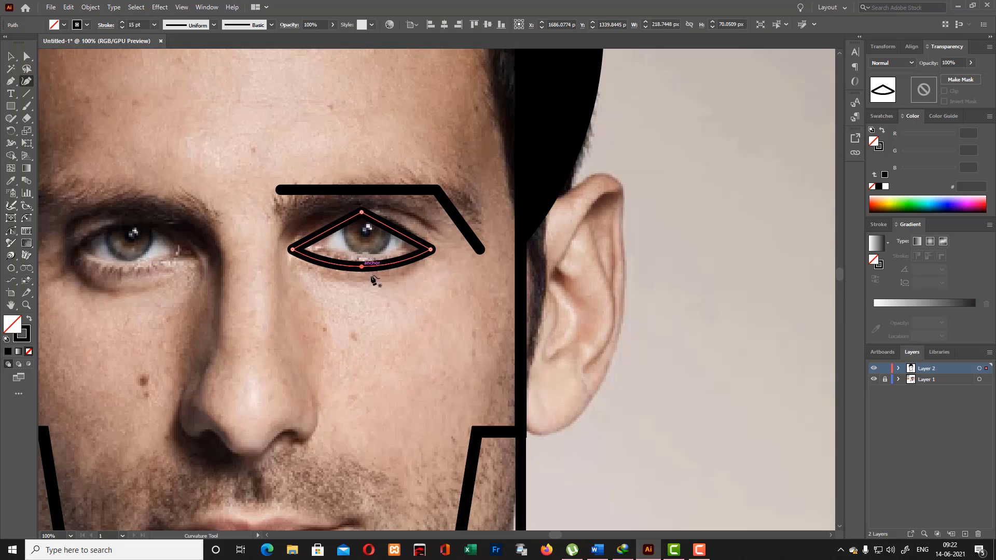
{"action": "key", "text": "v"}
{"action": "left_click", "coordinate": [459, 235]}
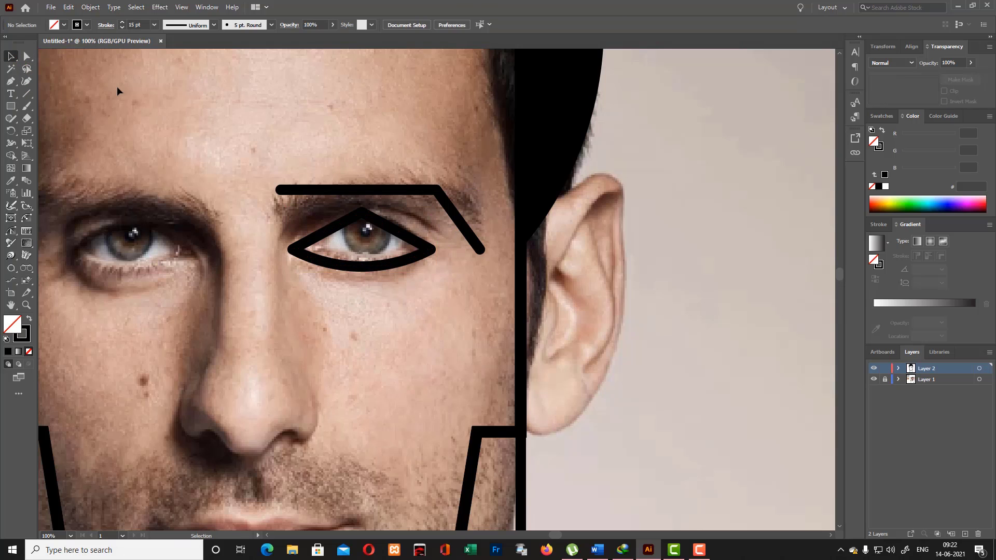
- Draw a circle about 61 px wide on the cheek below the eye outline and add a concentric copy about 22 px wide inside it
{"action": "left_click_drag", "start_coordinate": [13, 107], "coordinate": [52, 134]}
{"action": "left_click_drag", "start_coordinate": [352, 326], "coordinate": [377, 351]}
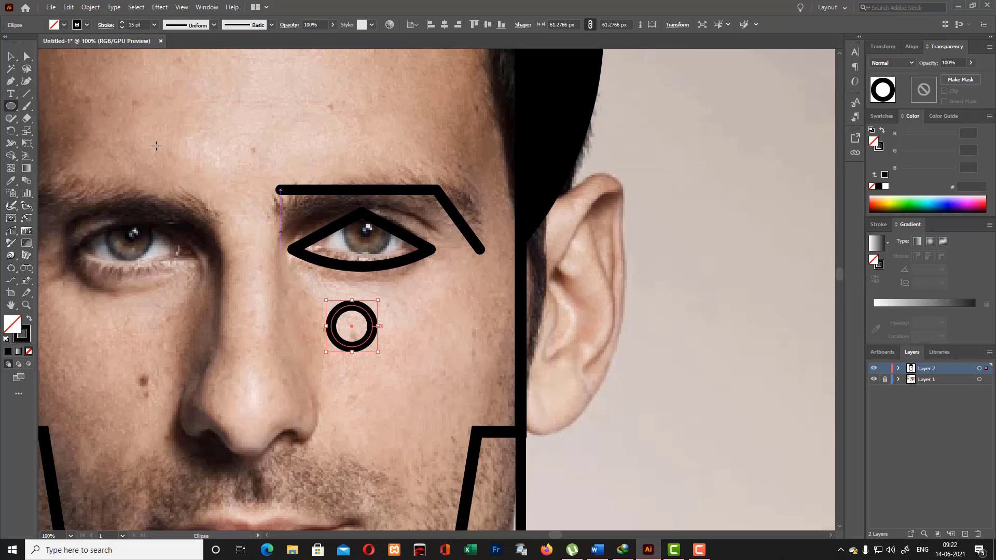
{"action": "left_click", "coordinate": [11, 57]}
{"action": "mouse_move", "coordinate": [366, 318]}
{"action": "left_mouse_down"}
{"action": "mouse_move", "coordinate": [401, 325]}
{"action": "mouse_move", "coordinate": [413, 311]}
{"action": "mouse_move", "coordinate": [408, 332]}
{"action": "left_mouse_up"}
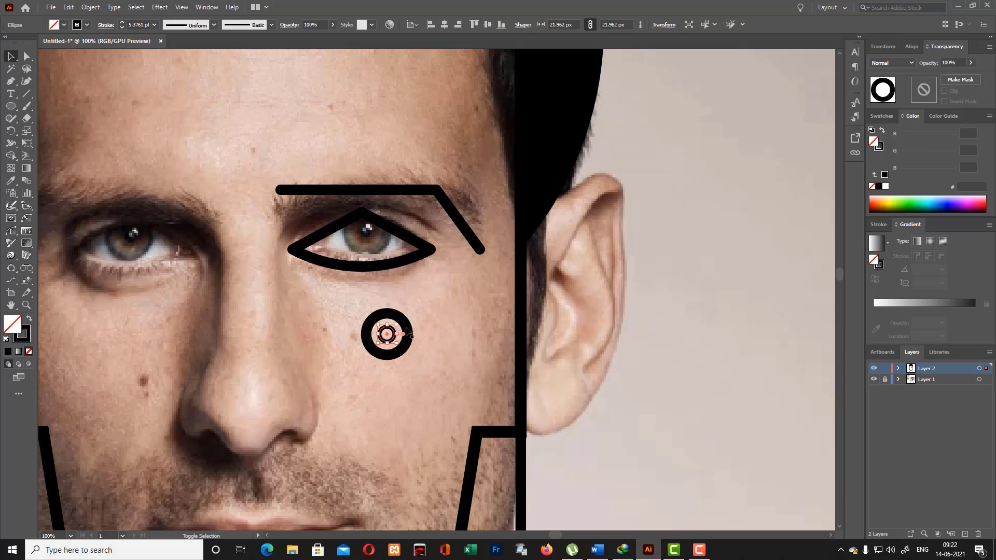
- Give the small inner circle a solid dark fill of 13171C without a stroke and offset its path by 8 px
{"action": "left_click", "coordinate": [30, 318]}
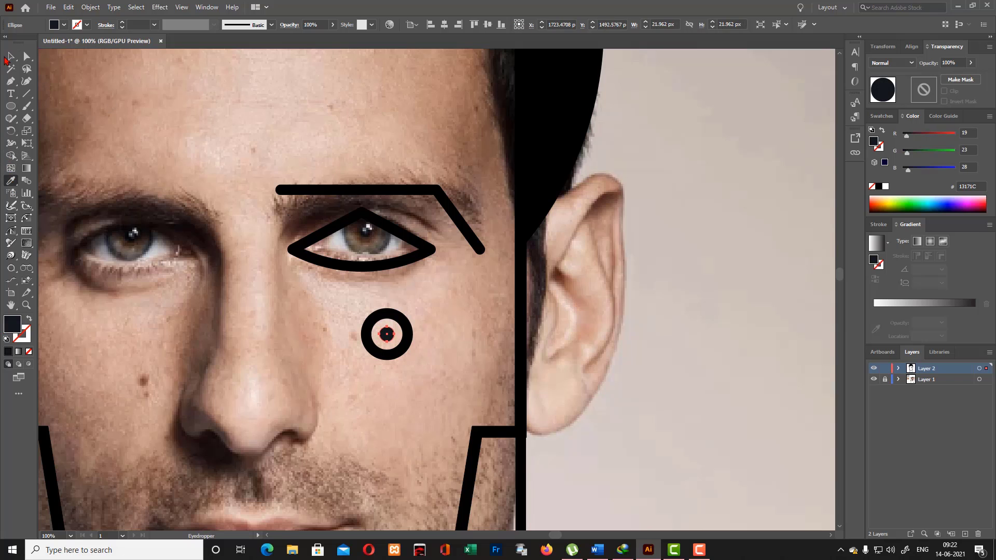
{"action": "left_click", "coordinate": [92, 8]}
{"action": "mouse_move", "coordinate": [124, 283]}
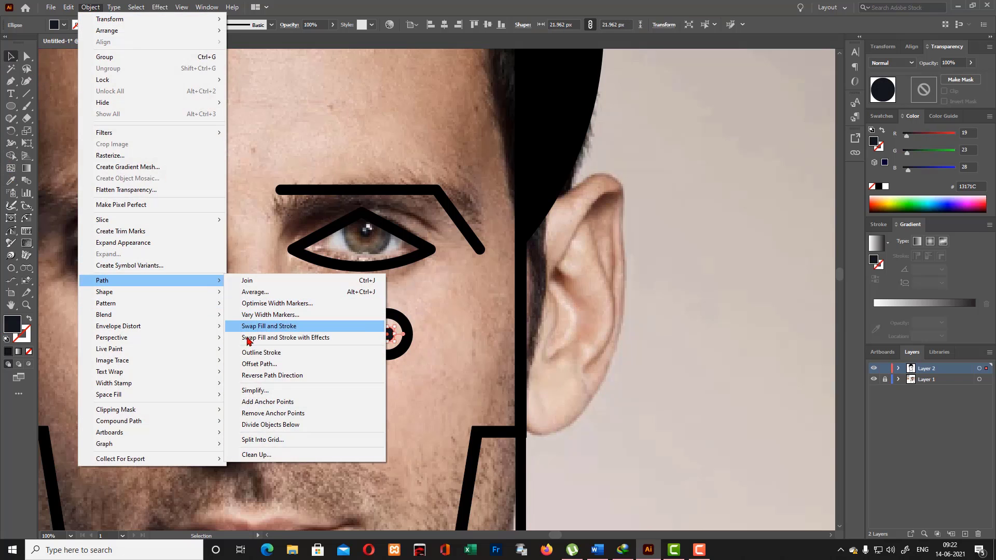
{"action": "left_click", "coordinate": [258, 364]}
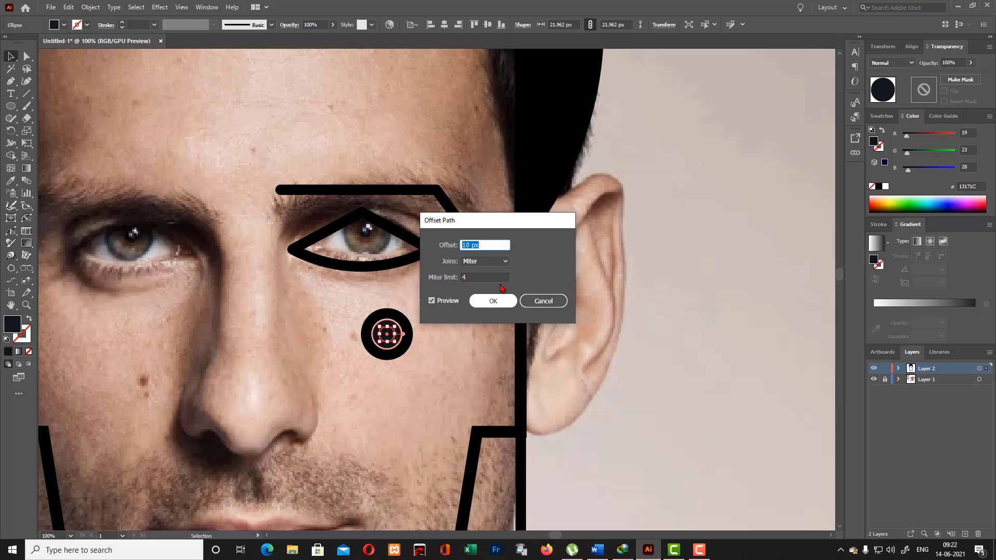
{"action": "key", "text": "Down"}
{"action": "key", "text": "Down"}
{"action": "left_click", "coordinate": [492, 304]}
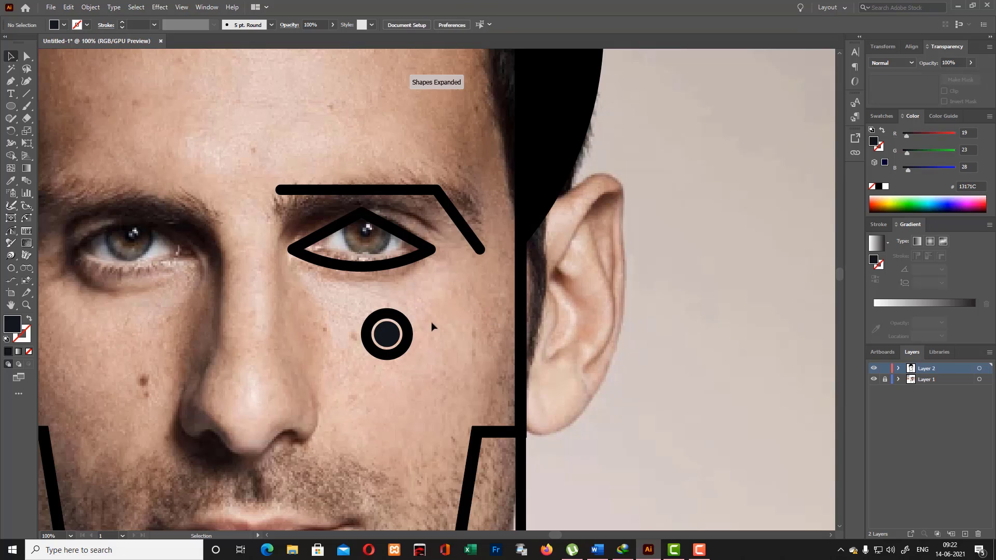
- Fill the offset circle around the pupil with brown 65493E sampled from the eye in the photo, and reselect it after deselecting
{"action": "key", "text": "i"}
{"action": "left_click", "coordinate": [367, 230]}
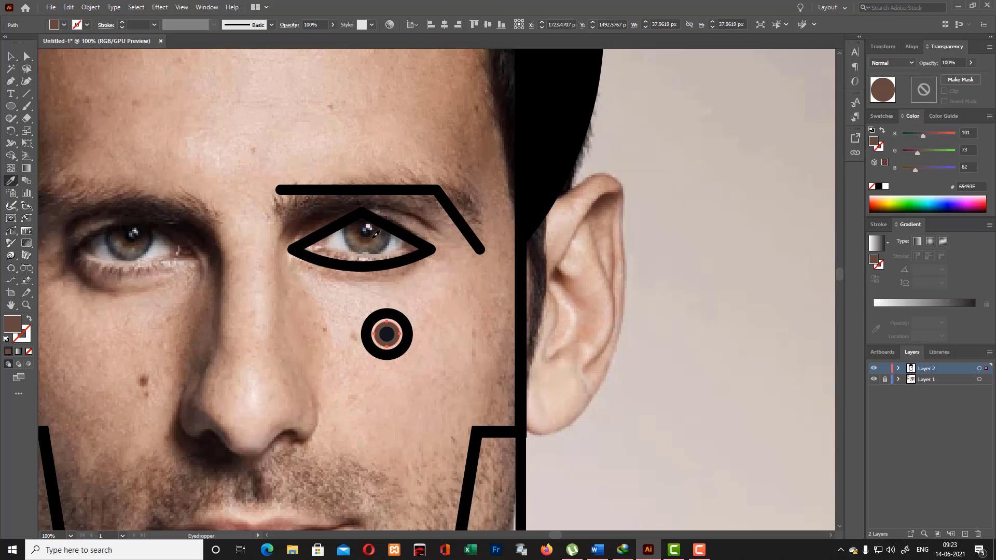
{"action": "left_click", "coordinate": [11, 56]}
{"action": "left_click", "coordinate": [500, 299]}
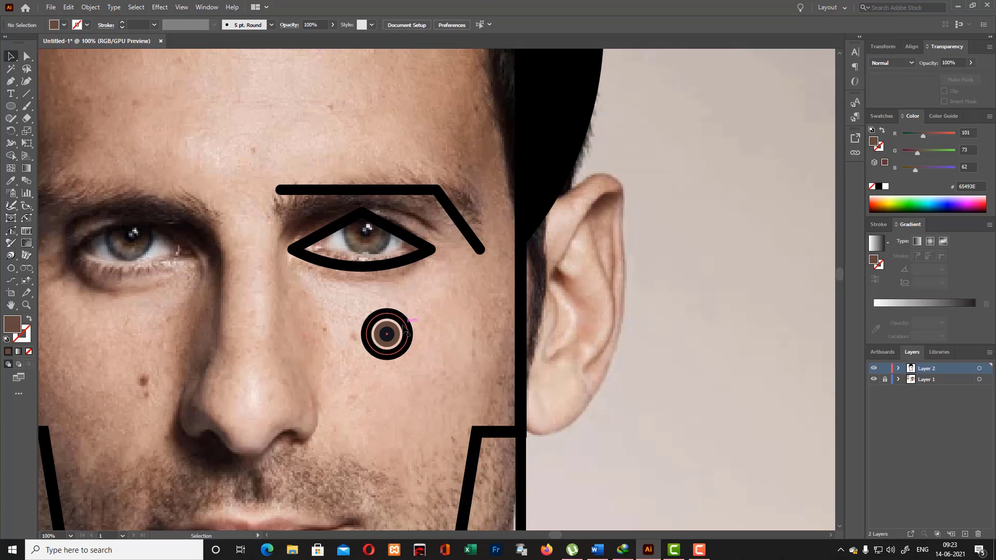
{"action": "left_click", "coordinate": [404, 326]}
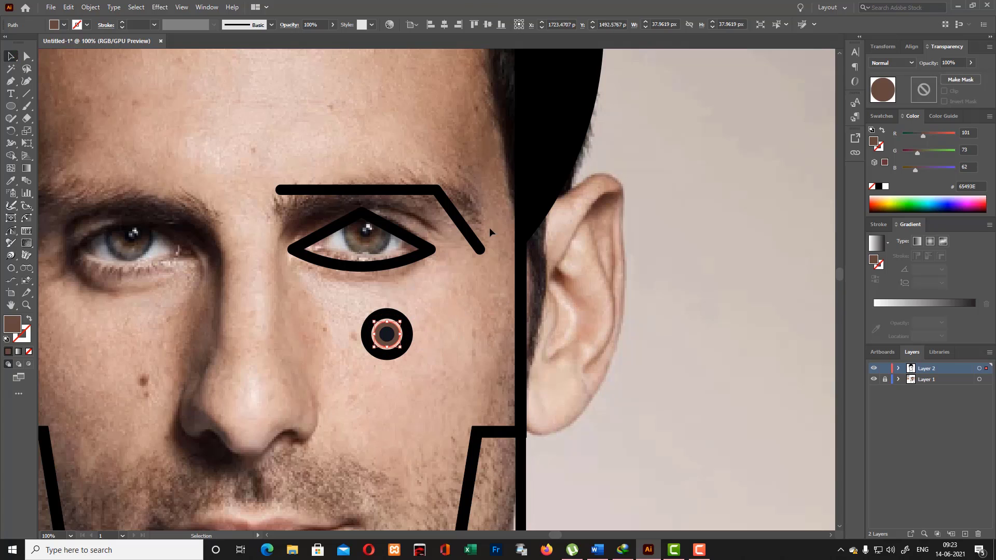
- Offset the brown iris circle's path by 7 px and fill the new ring with dark grey 454344 sampled from the photo's eye
{"action": "left_click", "coordinate": [90, 7]}
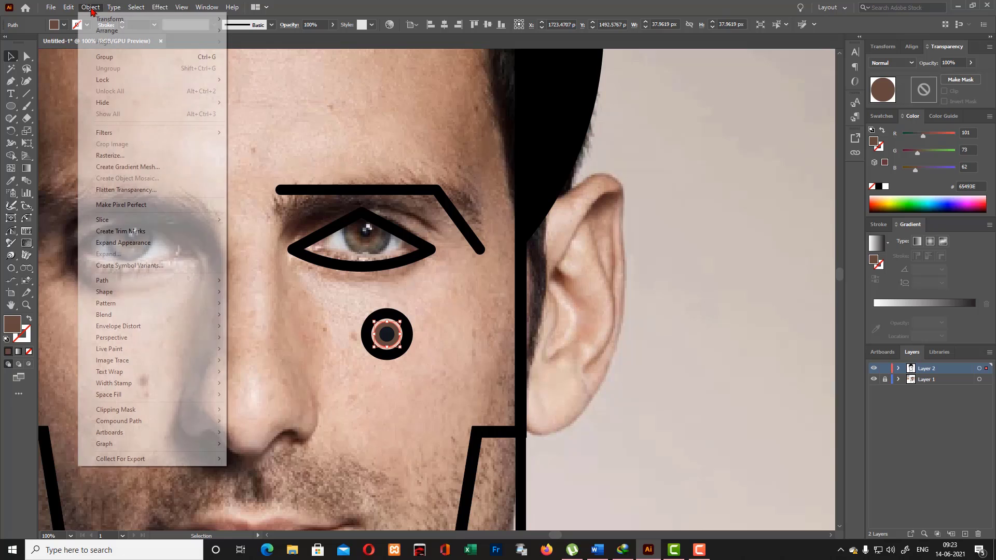
{"action": "mouse_move", "coordinate": [119, 280]}
{"action": "left_click", "coordinate": [259, 364]}
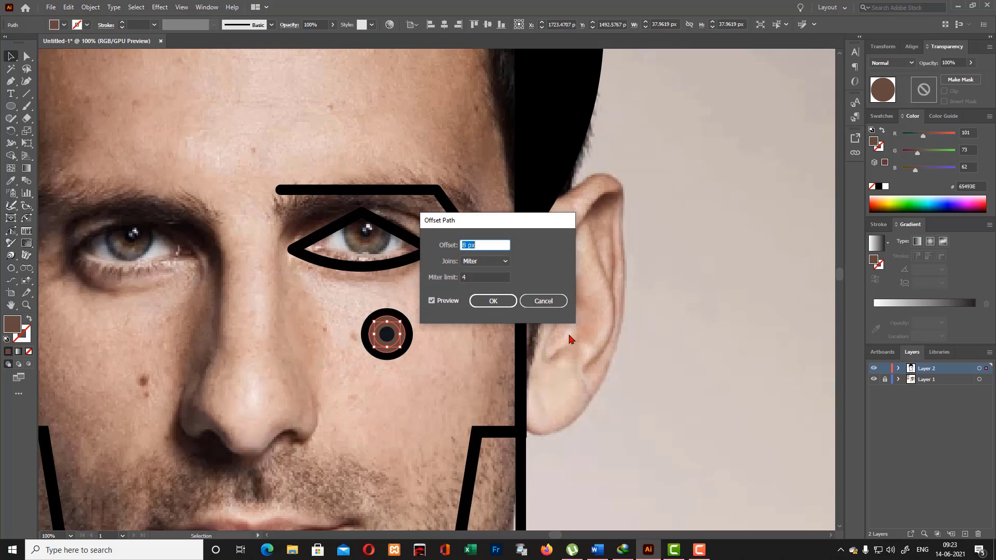
{"action": "key", "text": "Down"}
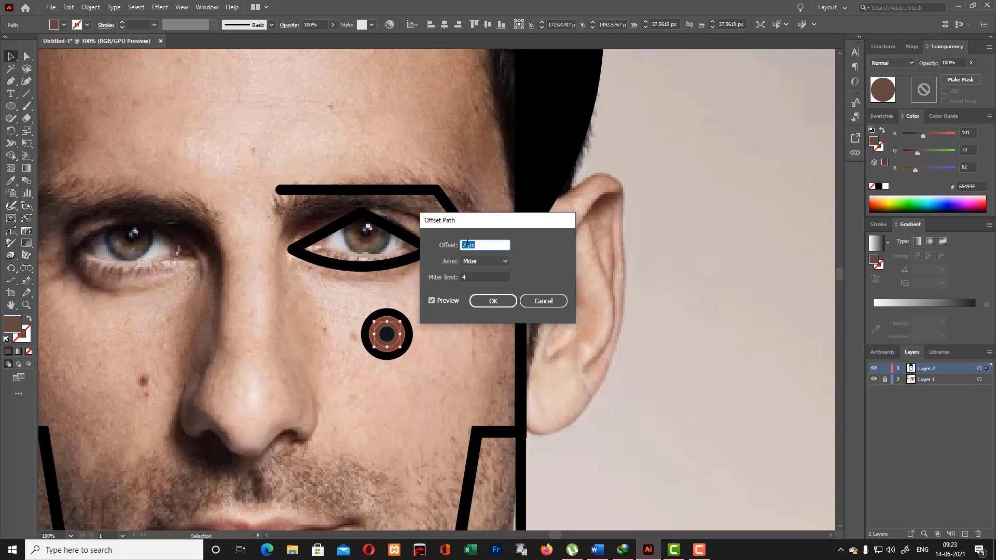
{"action": "left_click", "coordinate": [491, 300]}
{"action": "left_click", "coordinate": [10, 182]}
{"action": "left_click", "coordinate": [378, 241]}
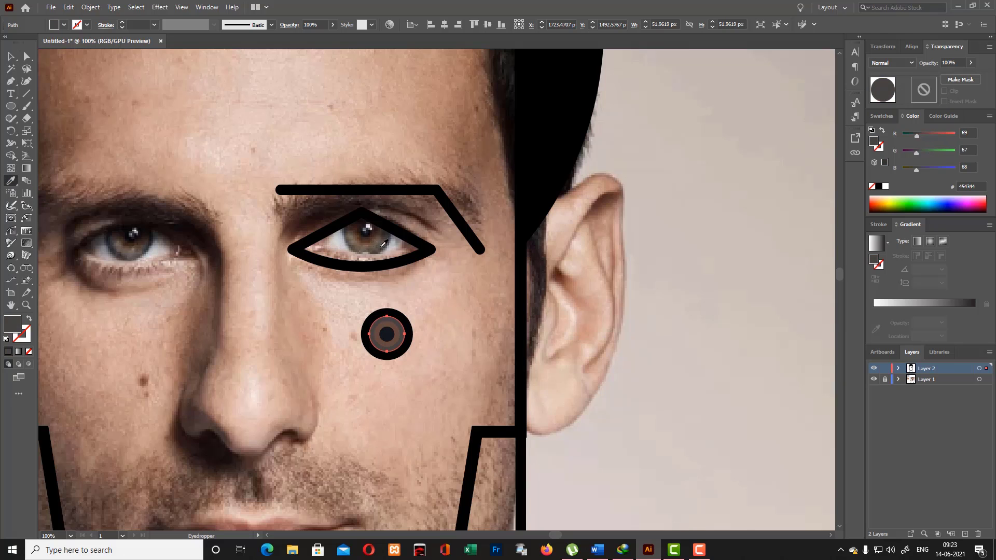
- Give the outermost black circle on the cheek a strokeless grey fill of 6C6B72 sampled from the photo's eye
{"action": "left_click", "coordinate": [11, 56]}
{"action": "left_click", "coordinate": [416, 342]}
{"action": "left_click", "coordinate": [411, 342]}
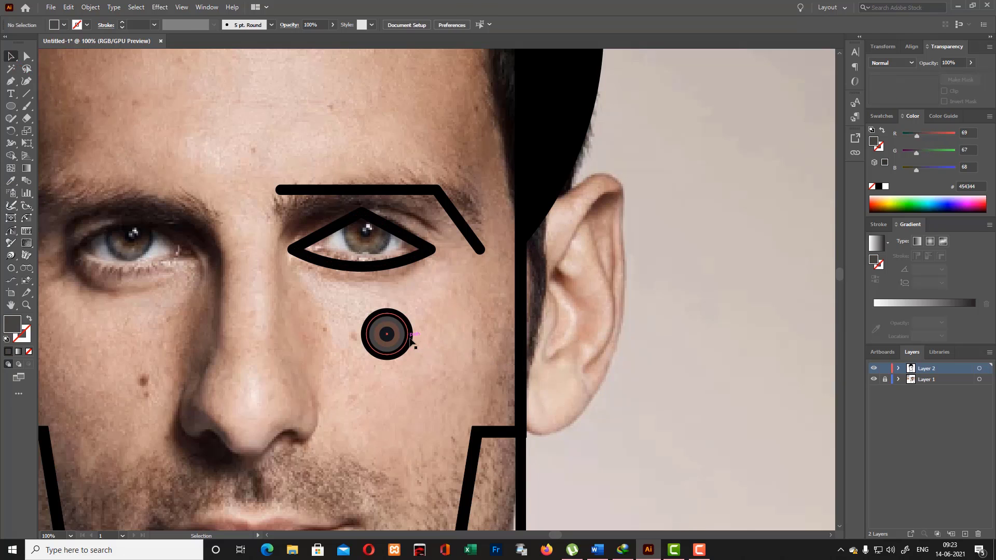
{"action": "left_click", "coordinate": [11, 182]}
{"action": "left_click", "coordinate": [388, 245]}
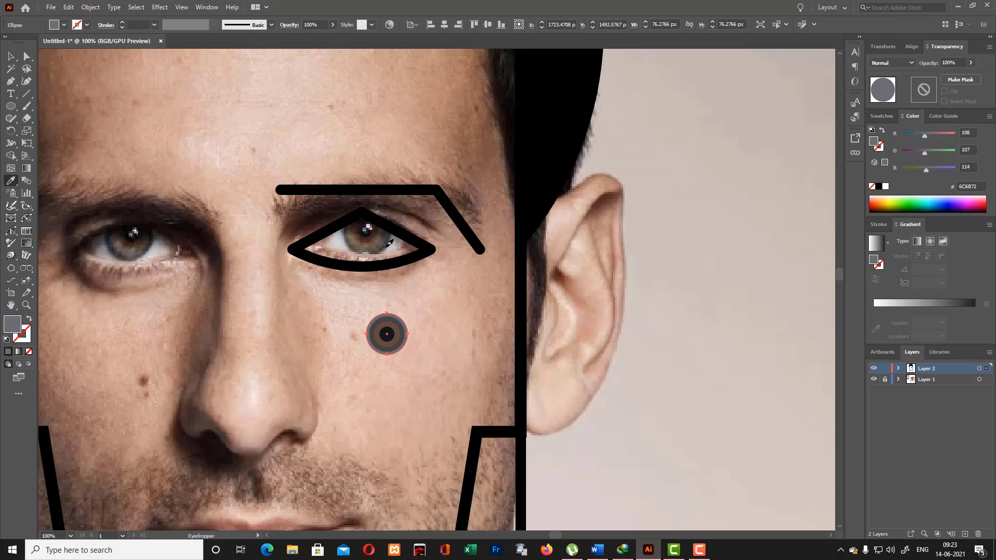
- Group all the concentric pupil and iris circles on the cheek
{"action": "left_click", "coordinate": [12, 56]}
{"action": "left_click", "coordinate": [428, 337]}
{"action": "left_click_drag", "start_coordinate": [346, 305], "coordinate": [456, 366]}
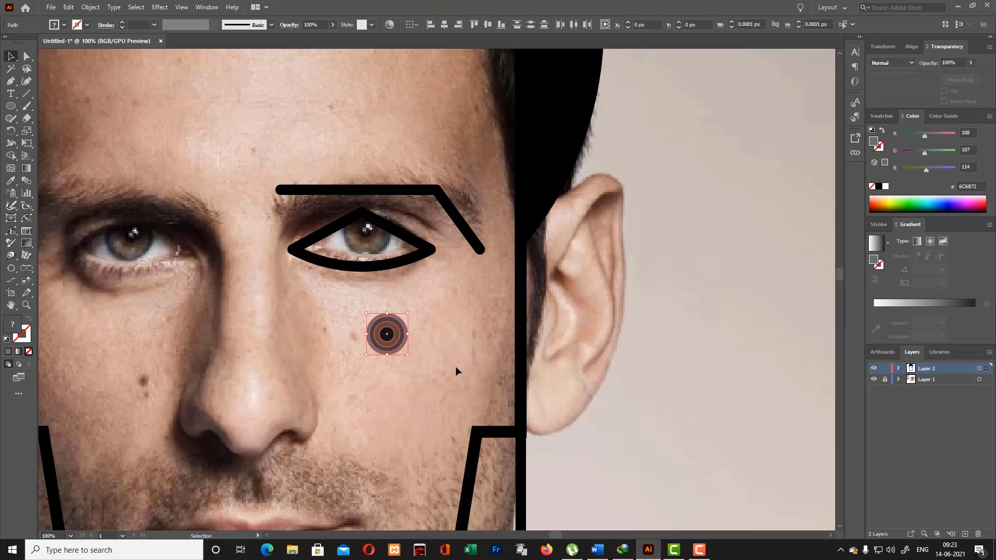
{"action": "left_click", "coordinate": [426, 319]}
- Fill the eye outline with off-white F2ECEB and give it a 10 pt stroke in near-black 0A0201
{"action": "left_click", "coordinate": [428, 248]}
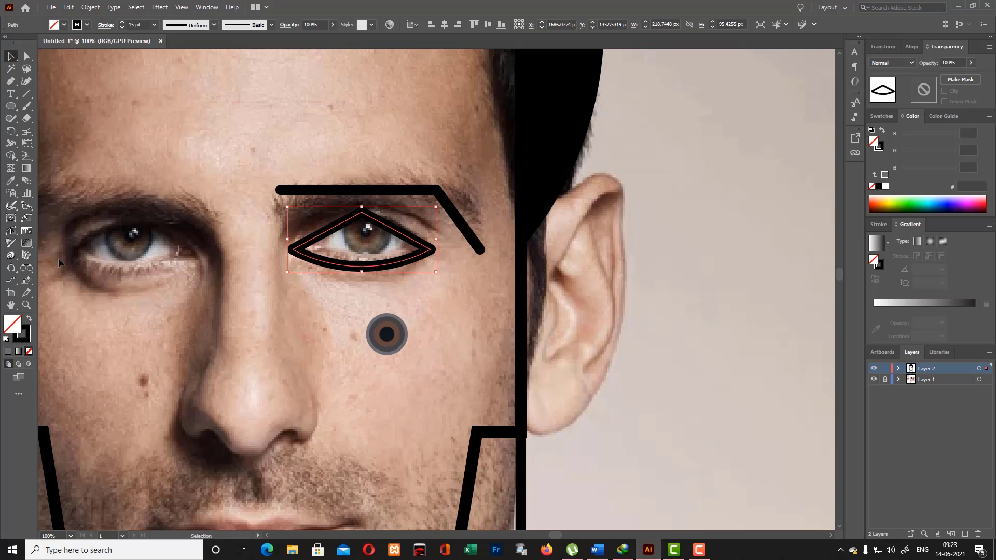
{"action": "left_click", "coordinate": [11, 183]}
{"action": "left_click", "coordinate": [488, 300]}
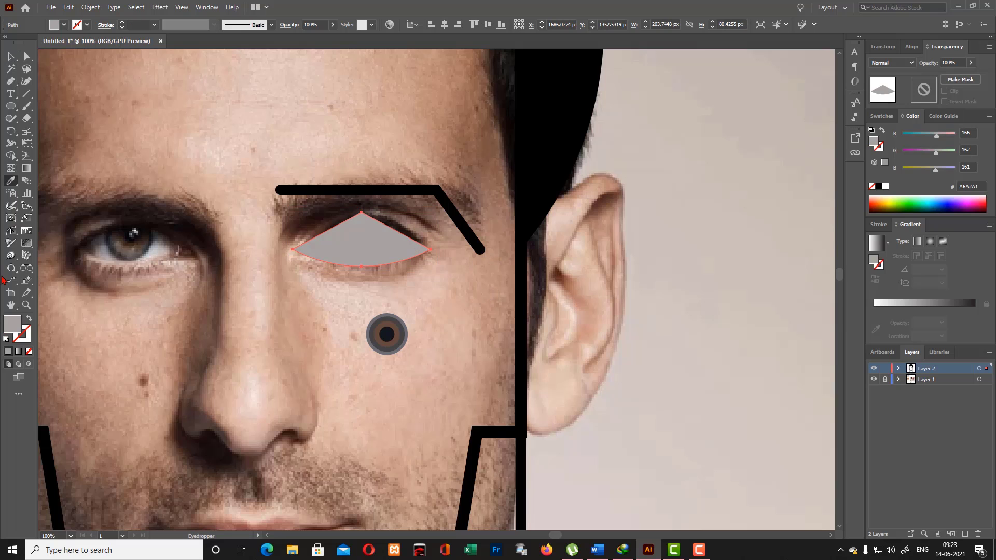
{"action": "double_click", "coordinate": [10, 327]}
{"action": "left_click", "coordinate": [358, 207]}
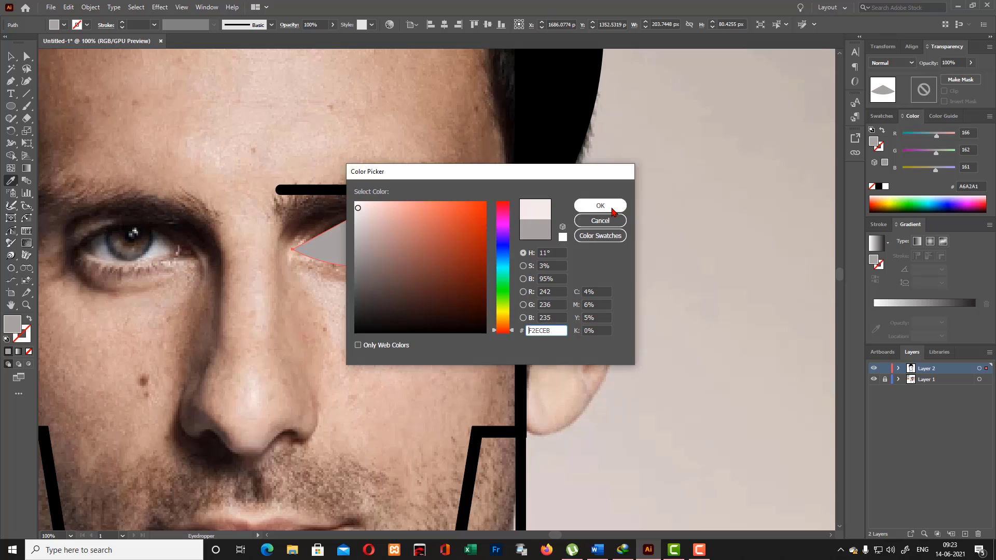
{"action": "left_click", "coordinate": [600, 206]}
{"action": "double_click", "coordinate": [24, 335]}
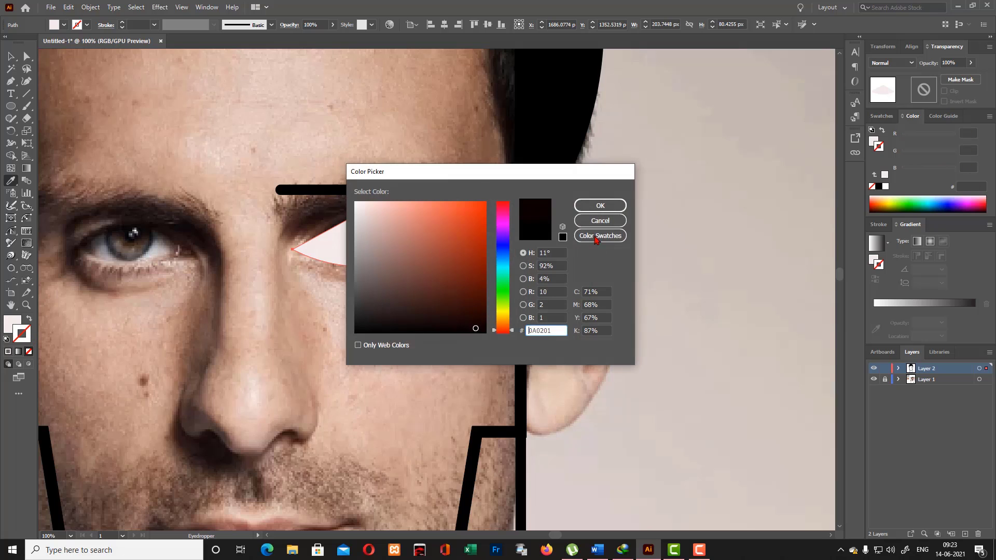
{"action": "left_click", "coordinate": [600, 207]}
{"action": "scroll", "coordinate": [140, 24], "scroll_direction": "up", "scroll_amount": 9}
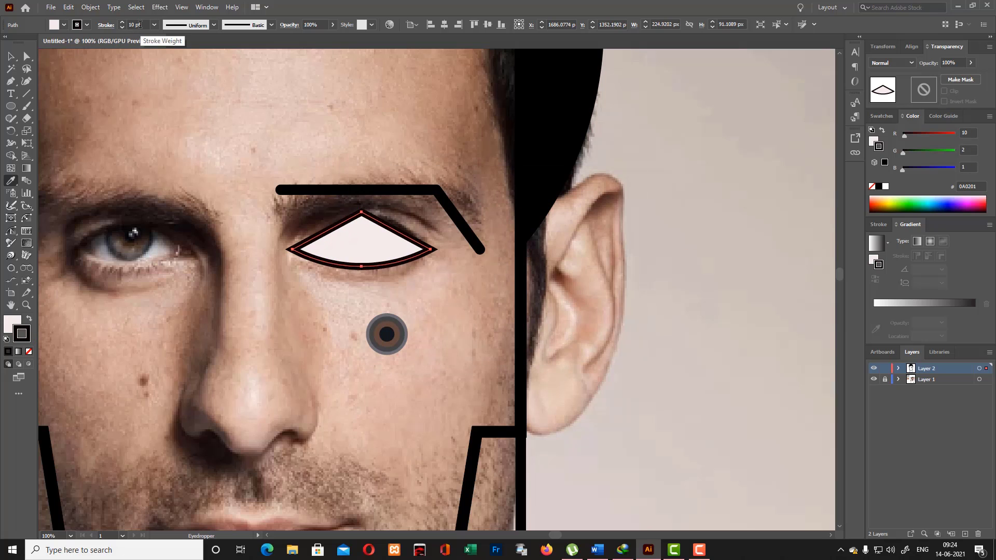
{"action": "scroll", "coordinate": [141, 24], "scroll_direction": "up", "scroll_amount": 1}
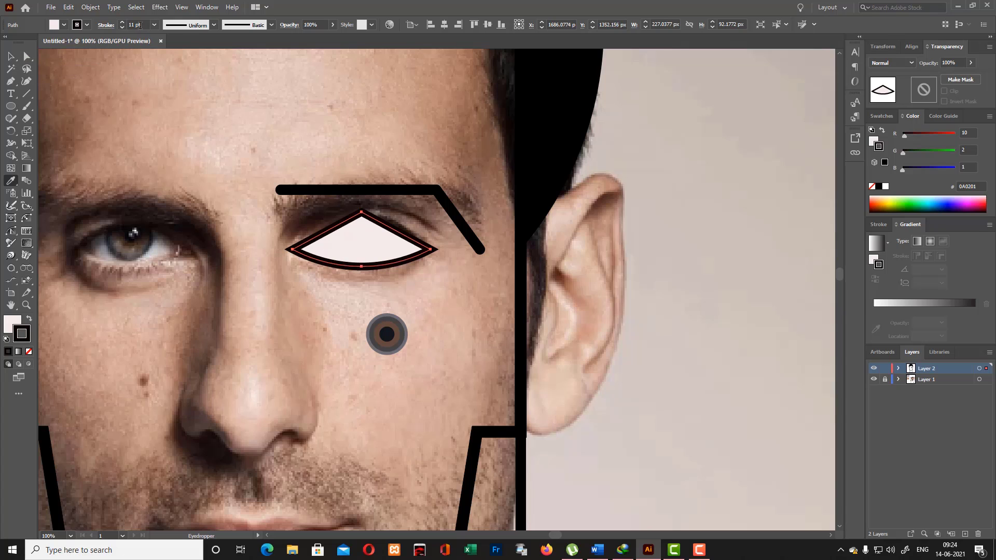
{"action": "scroll", "coordinate": [139, 25], "scroll_direction": "down", "scroll_amount": 1}
- Round the corners of the eye outline slightly and deselect it
{"action": "left_click", "coordinate": [27, 56]}
{"action": "left_click_drag", "start_coordinate": [300, 250], "coordinate": [301, 251]}
{"action": "left_click", "coordinate": [11, 56]}
{"action": "left_click", "coordinate": [249, 260]}
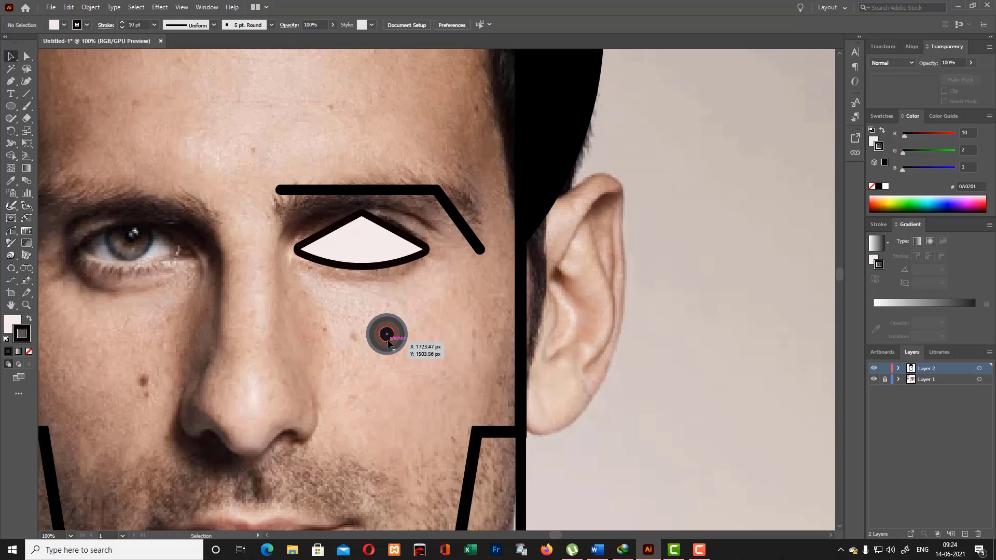
- Move the grouped iris circles into the eye, clear the eye outline's fill, and position the iris over the photo's iris
{"action": "left_click", "coordinate": [388, 343]}
{"action": "left_click_drag", "start_coordinate": [382, 317], "coordinate": [363, 245]}
{"action": "left_click", "coordinate": [317, 250]}
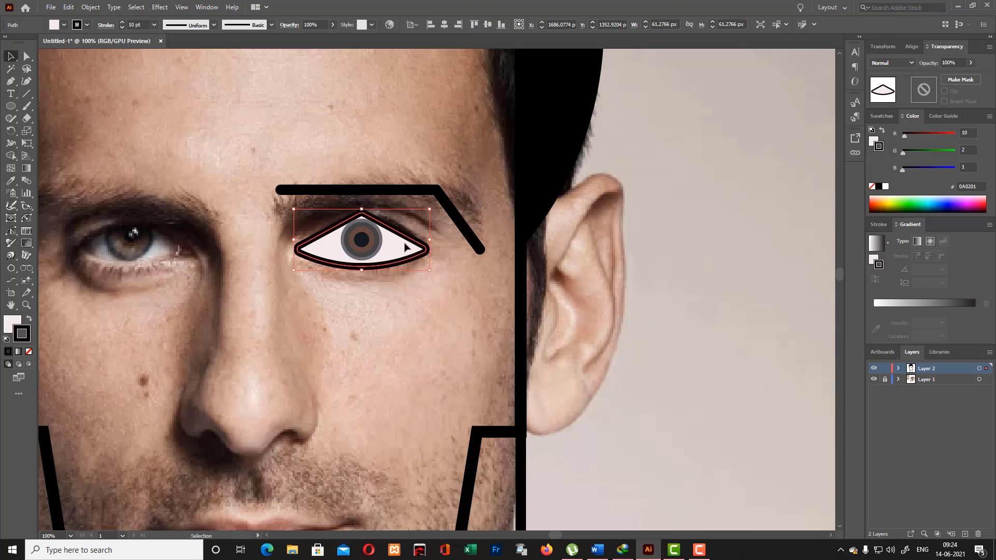
{"action": "left_click", "coordinate": [12, 318]}
{"action": "left_click", "coordinate": [29, 351]}
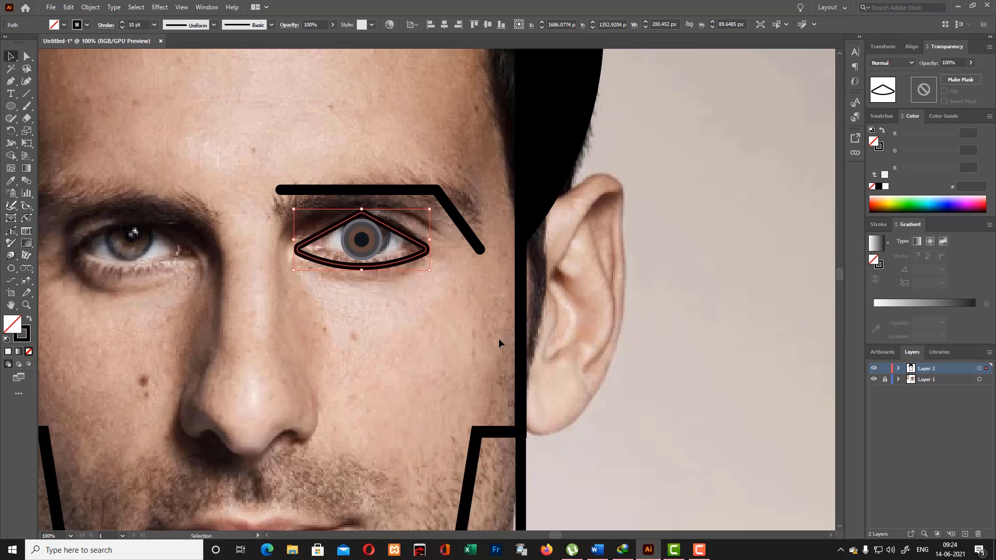
{"action": "left_click_drag", "start_coordinate": [499, 338], "coordinate": [369, 239]}
{"action": "left_click", "coordinate": [343, 300]}
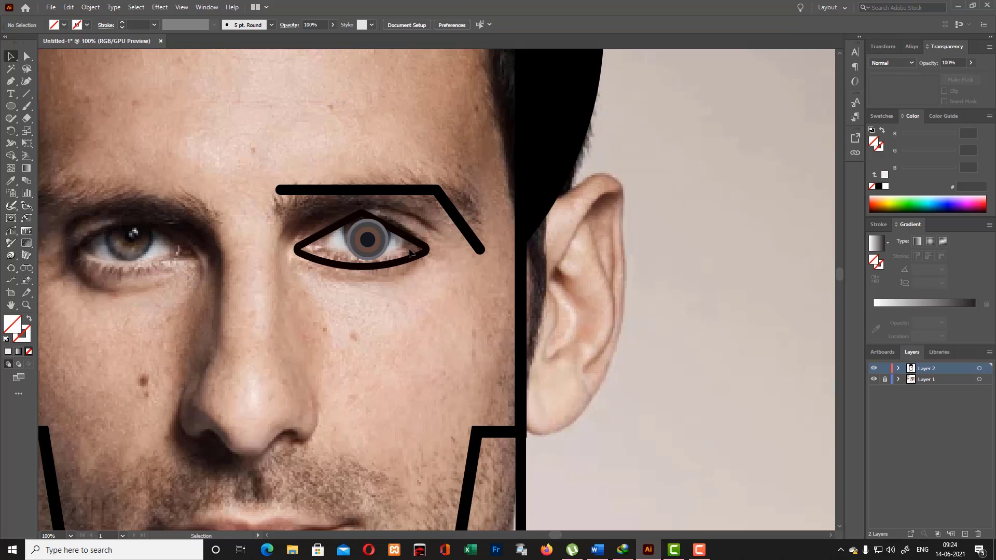
- Fill the eye outline with off-white F4F0EF
{"action": "left_click", "coordinate": [410, 242]}
{"action": "double_click", "coordinate": [13, 327]}
{"action": "type", "text": "F4F0EF"}
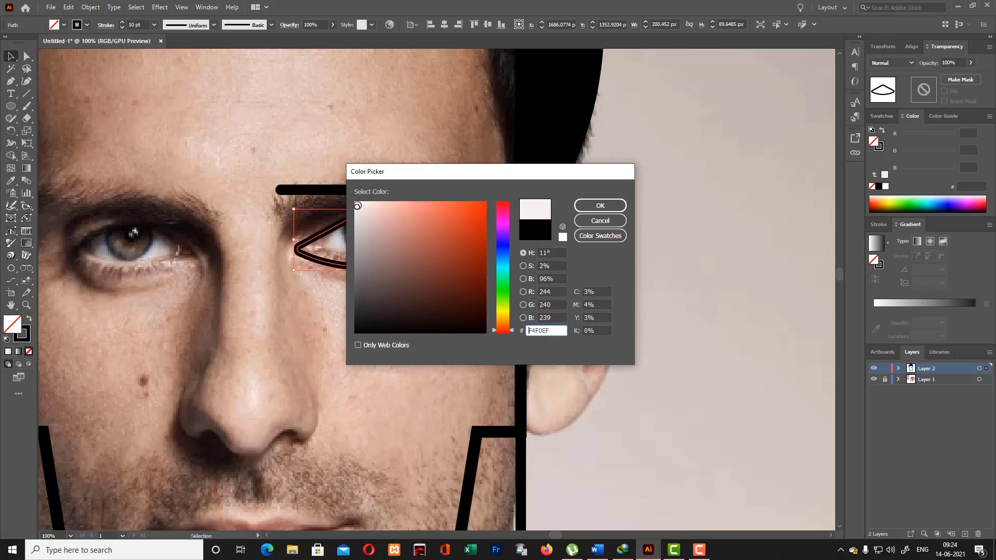
{"action": "left_click", "coordinate": [600, 206]}
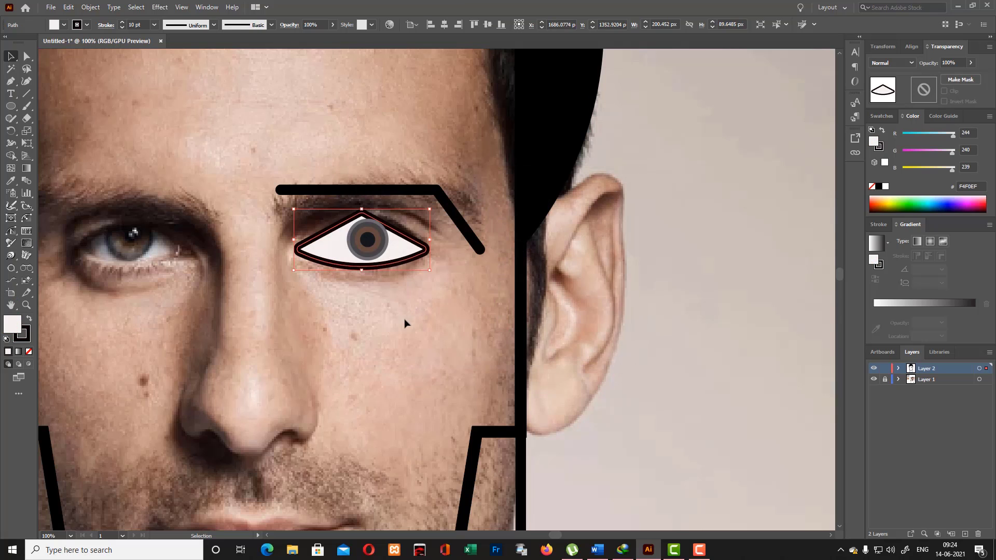
- Keep a strokeless off-white copy of the eye shape behind the iris and remove the fill from the outline in front
{"action": "left_click", "coordinate": [383, 251]}
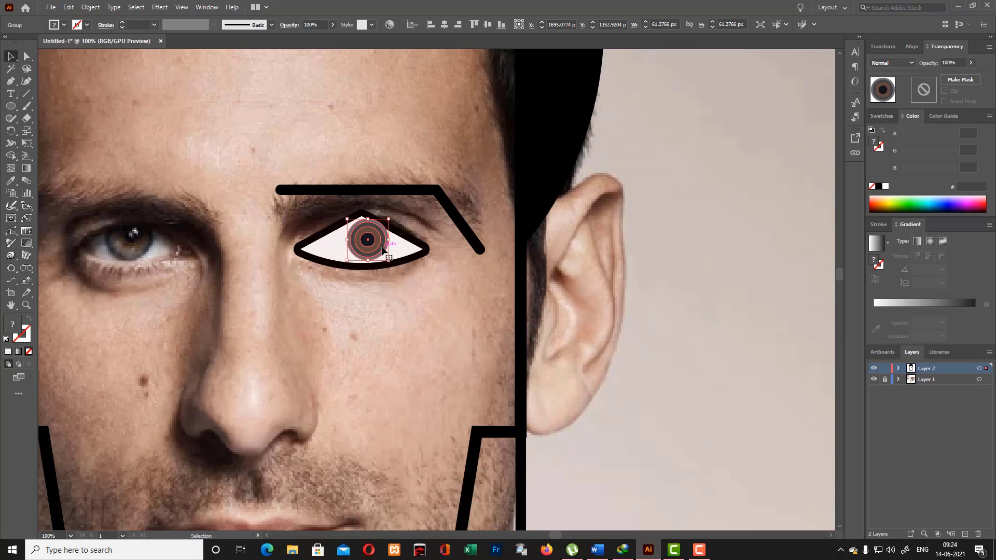
{"action": "left_click", "coordinate": [421, 247]}
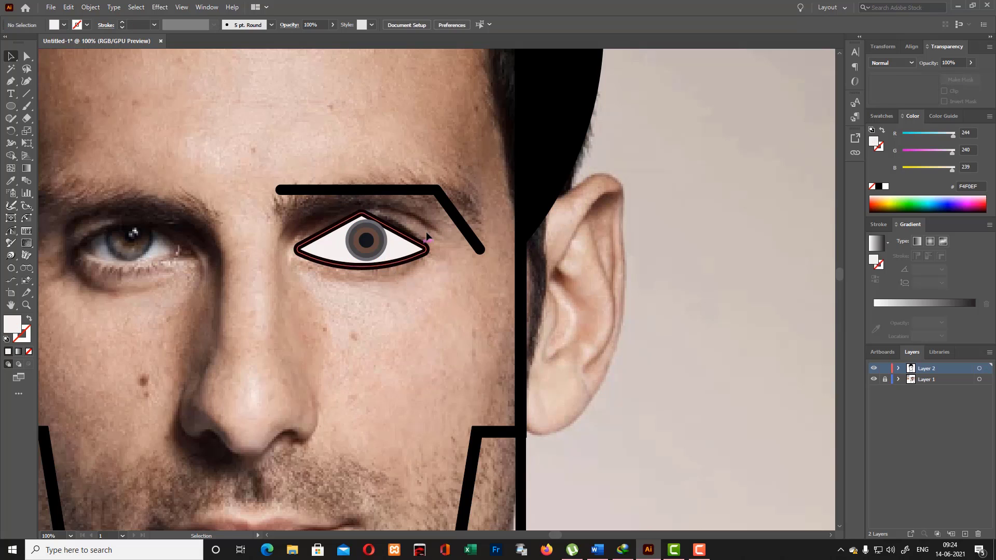
{"action": "left_click", "coordinate": [29, 351]}
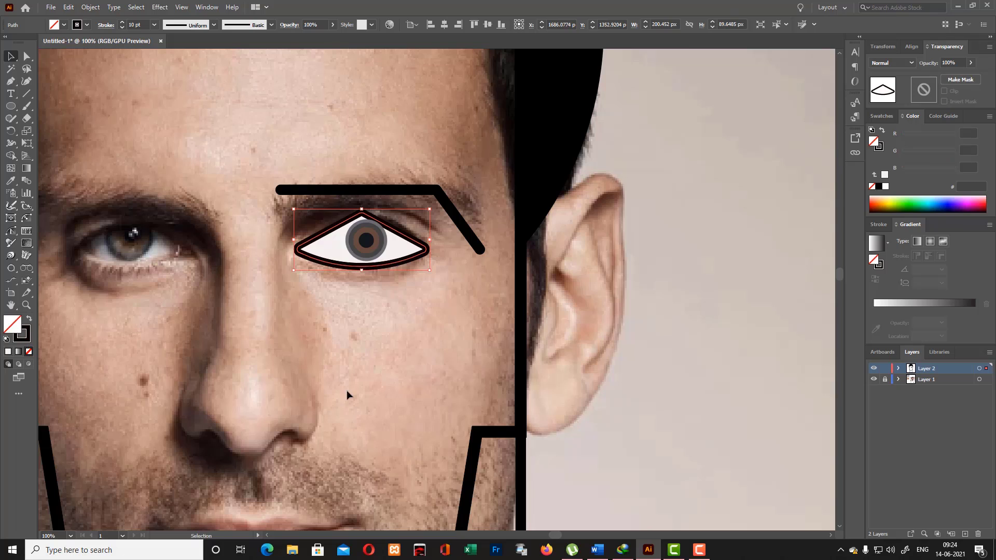
{"action": "left_click", "coordinate": [345, 380]}
- Nudge the iris group up and left so it sits centred below the peak of the upper lid
{"action": "left_click", "coordinate": [374, 254]}
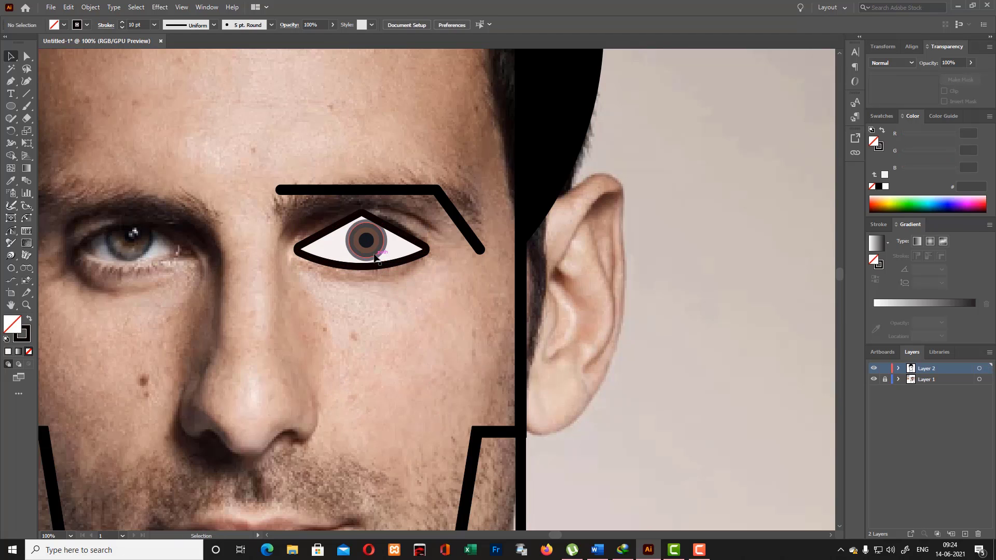
{"action": "key", "text": "Up"}
{"action": "key", "text": "Up"}
{"action": "key", "text": "Up"}
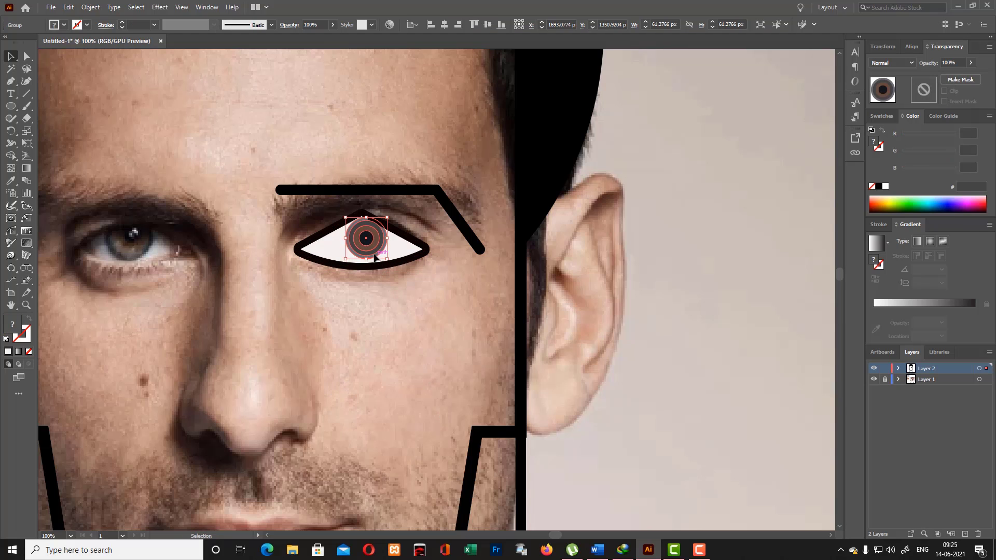
{"action": "key", "text": "Left"}
{"action": "key", "text": "Left"}
{"action": "key", "text": "Left"}
{"action": "key", "text": "Left"}
{"action": "key", "text": "Left"}
{"action": "key", "text": "Left"}
{"action": "key", "text": "Left"}
{"action": "key", "text": "Left"}
{"action": "left_click", "coordinate": [372, 287]}
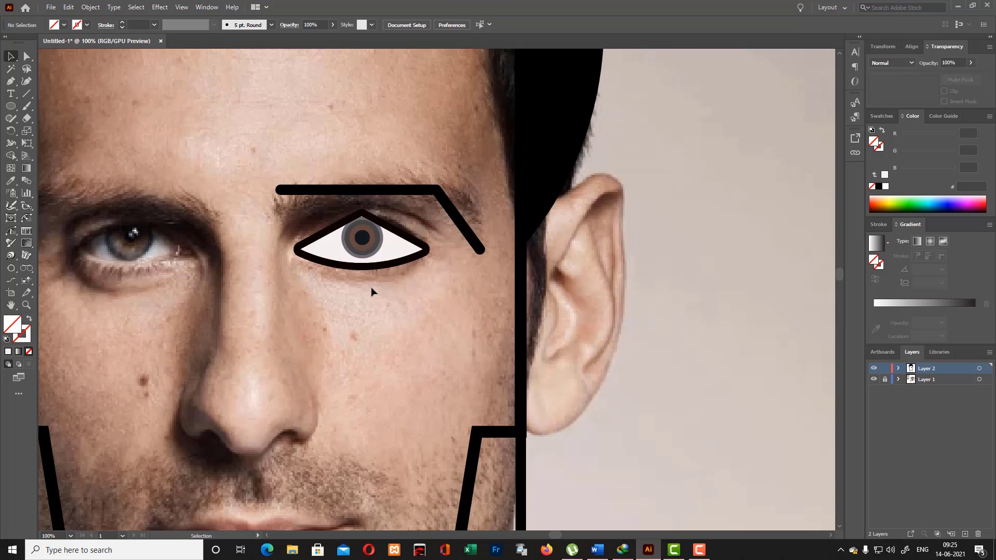
- Select the eye outline, white shape and iris circles together and group them
{"action": "left_click", "coordinate": [362, 241]}
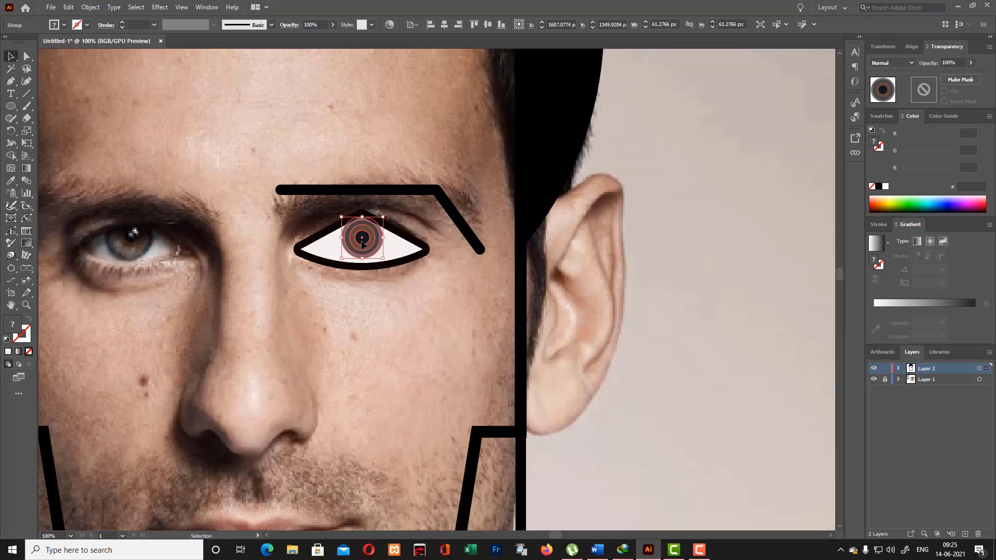
{"action": "left_click", "coordinate": [376, 289]}
{"action": "left_click_drag", "start_coordinate": [310, 222], "coordinate": [434, 282]}
{"action": "key", "text": "ctrl+g"}
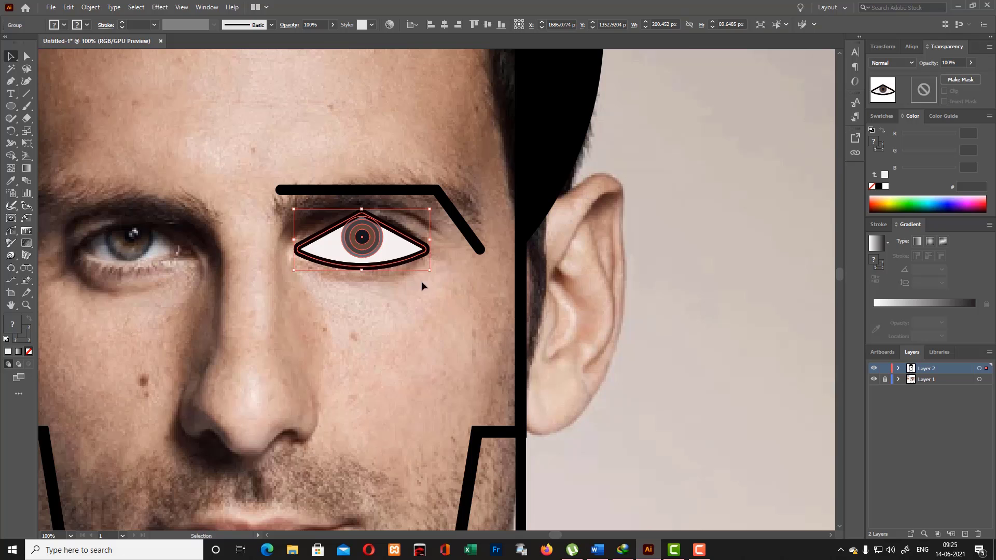
- Reflect a copy of the eye group across the vertical axis and place it over the photo's other eye
{"action": "right_click", "coordinate": [384, 250]}
{"action": "mouse_move", "coordinate": [452, 369]}
{"action": "left_click", "coordinate": [524, 404]}
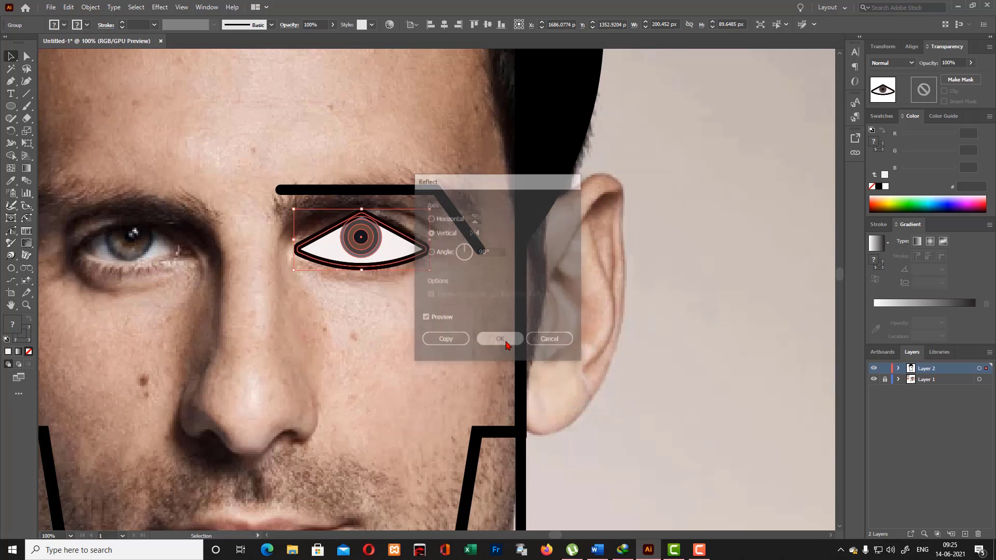
{"action": "left_click", "coordinate": [501, 339]}
{"action": "left_click_drag", "start_coordinate": [406, 239], "coordinate": [175, 244]}
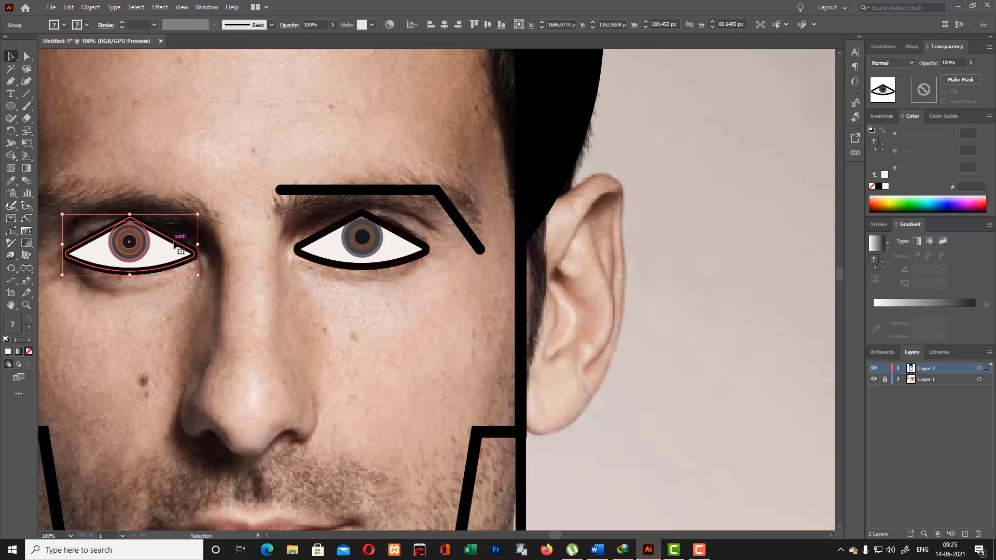
{"action": "left_click", "coordinate": [243, 271]}
- Reflect a copy of the eyebrow line across the vertical axis at 90° and place it above the other eye
{"action": "left_click", "coordinate": [400, 190]}
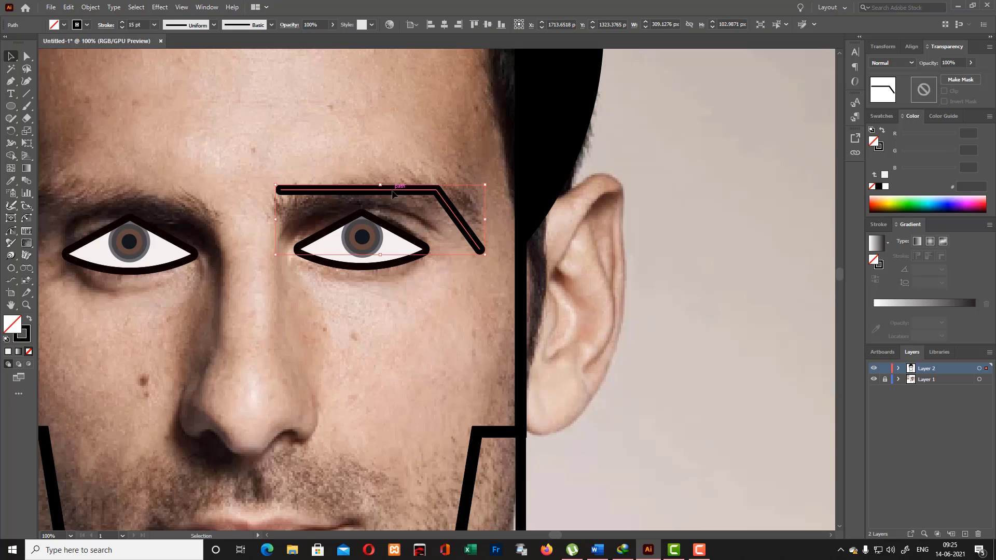
{"action": "right_click", "coordinate": [446, 232]}
{"action": "mouse_move", "coordinate": [492, 395]}
{"action": "left_click", "coordinate": [579, 434]}
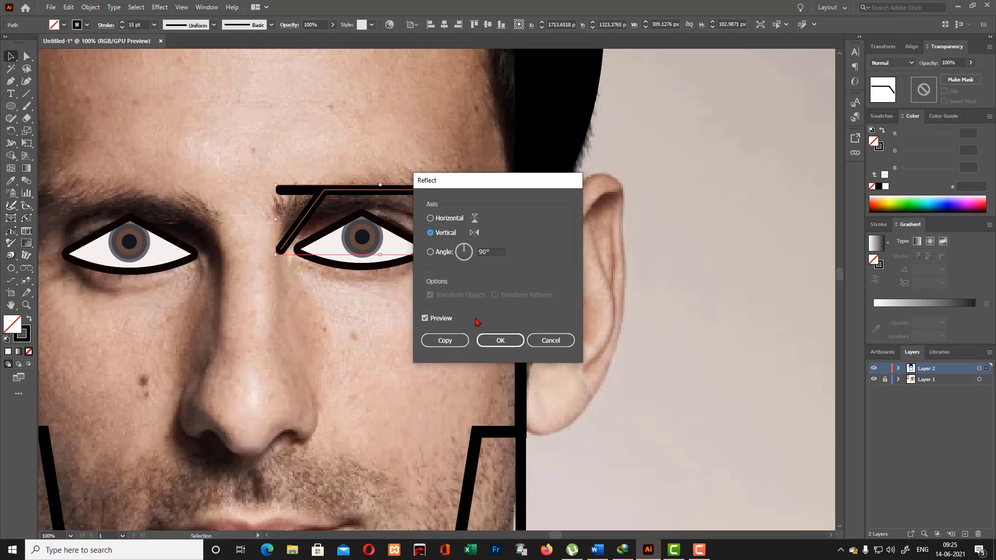
{"action": "left_click", "coordinate": [499, 340]}
{"action": "left_click_drag", "start_coordinate": [310, 214], "coordinate": [93, 218]}
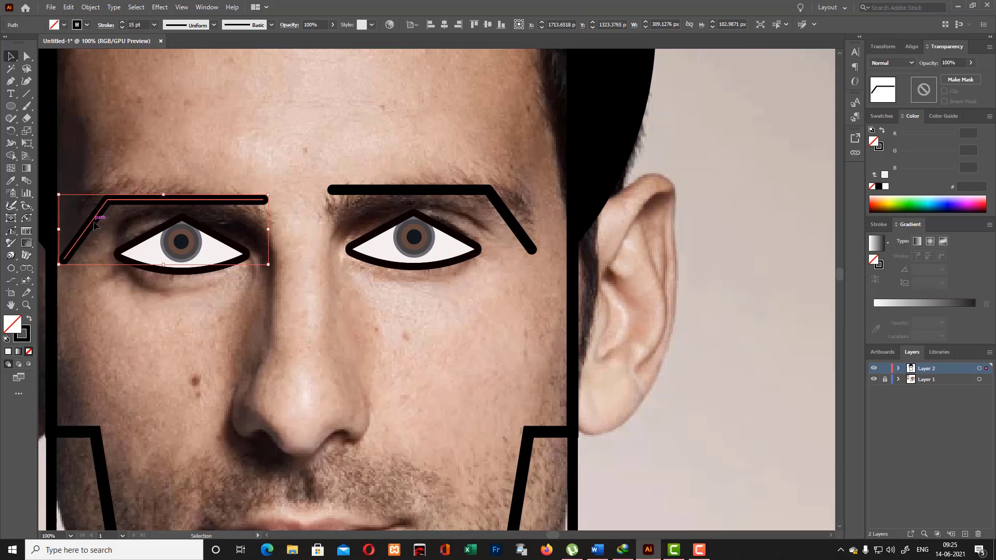
- Select both eyebrows and align the mirrored one level with the original, using the original as the key object
{"action": "left_click", "coordinate": [394, 198]}
{"action": "left_click", "coordinate": [395, 191]}
{"action": "left_click", "coordinate": [174, 194], "text": "shift"}
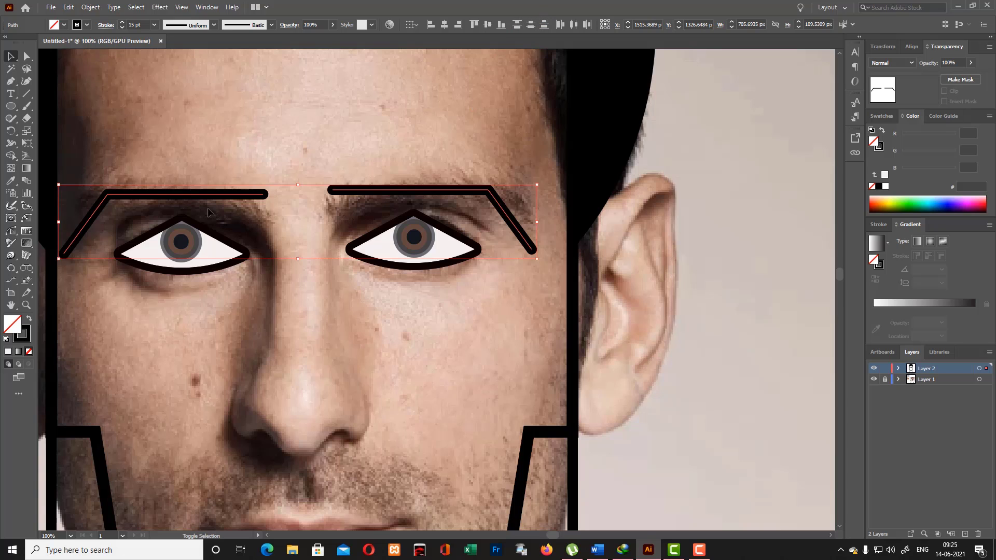
{"action": "left_click", "coordinate": [470, 195], "text": "shift"}
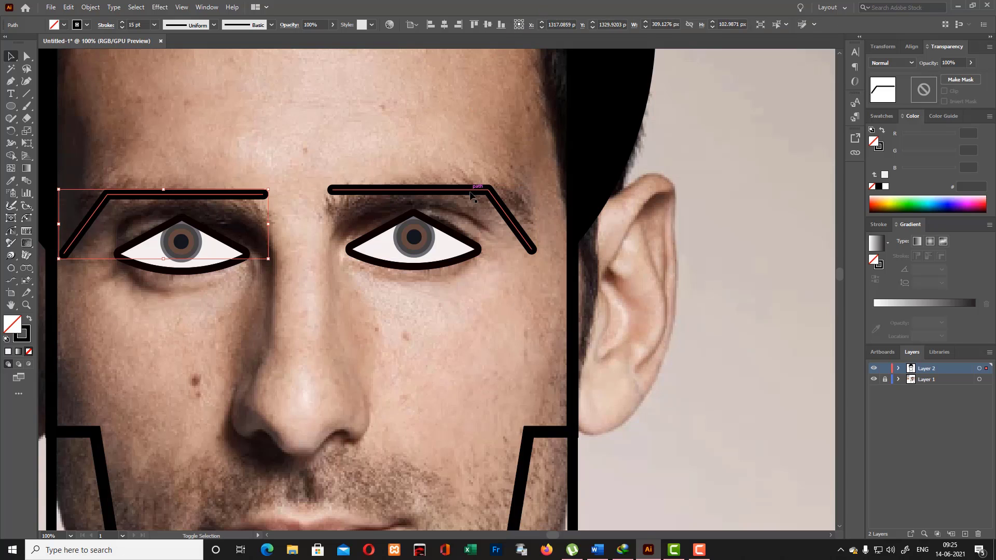
{"action": "left_click", "coordinate": [332, 189], "text": "shift"}
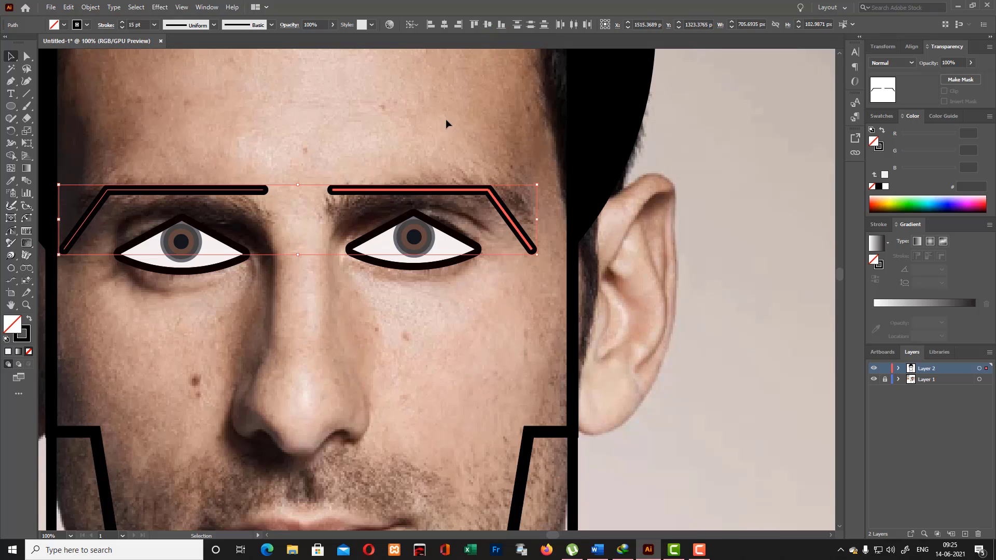
- Group the parts of each eye, making one group for the right-hand eye and another for the left-hand eye
{"action": "left_click", "coordinate": [344, 290]}
{"action": "left_click_drag", "start_coordinate": [340, 228], "coordinate": [473, 281]}
{"action": "left_click", "coordinate": [409, 316]}
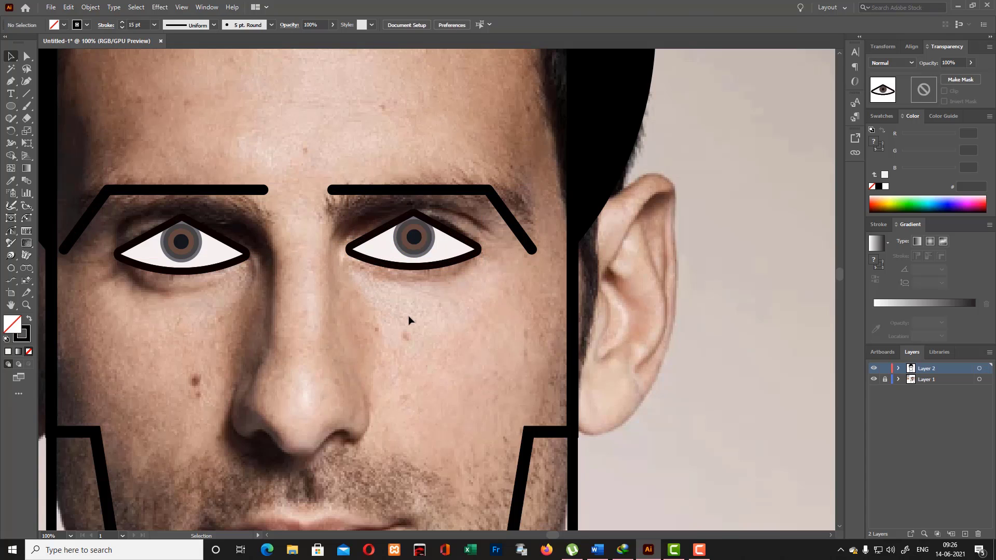
{"action": "left_click_drag", "start_coordinate": [354, 232], "coordinate": [499, 328]}
{"action": "key", "text": "ctrl+g"}
{"action": "left_click", "coordinate": [161, 250], "text": "shift"}
{"action": "left_click_drag", "start_coordinate": [122, 227], "coordinate": [250, 300]}
{"action": "key", "text": "ctrl+g"}
{"action": "left_click", "coordinate": [251, 303]}
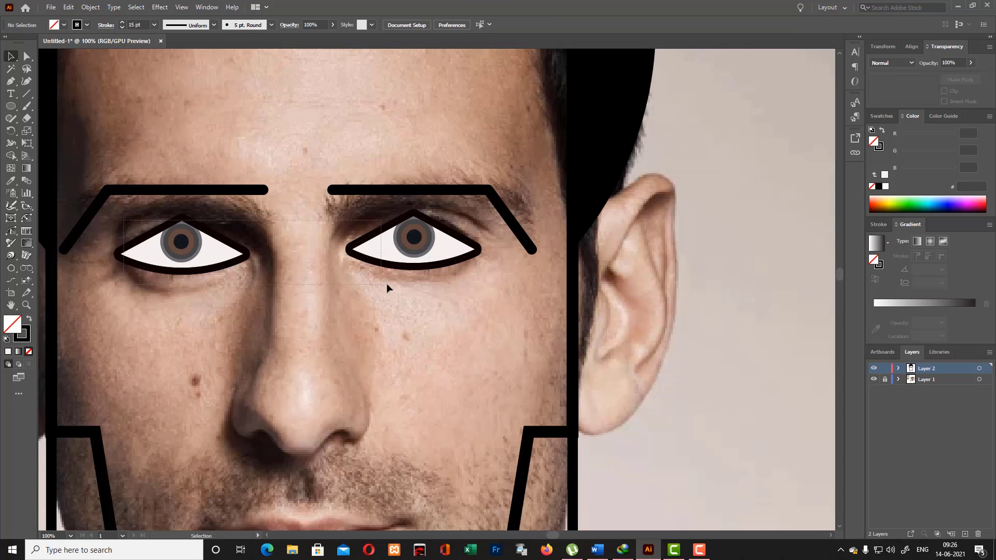
- Select both eye groups and align their vertical centers, using the right-hand eye as the key object
{"action": "left_click_drag", "start_coordinate": [387, 283], "coordinate": [445, 300]}
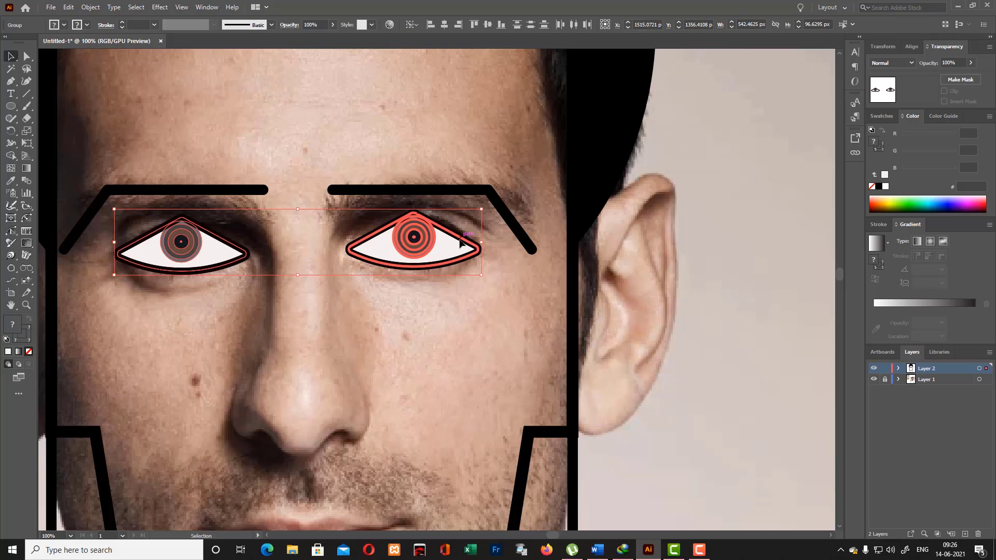
{"action": "left_click", "coordinate": [488, 24]}
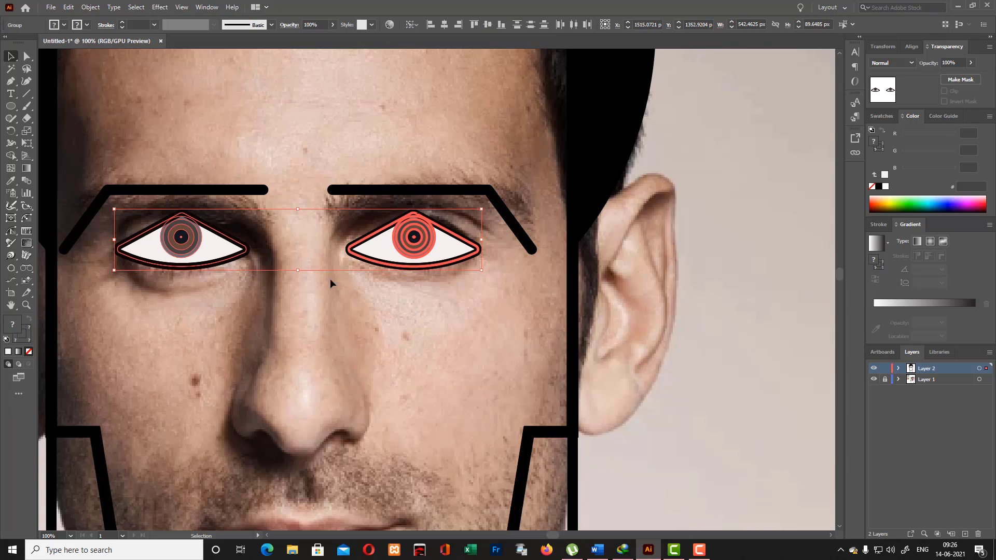
{"action": "left_click", "coordinate": [387, 362]}
- Draw a rectangle about 103 × 290 px along the bridge of the nose, between the eyes and the nostrils
{"action": "scroll", "coordinate": [386, 361], "scroll_direction": "down", "scroll_amount": 2}
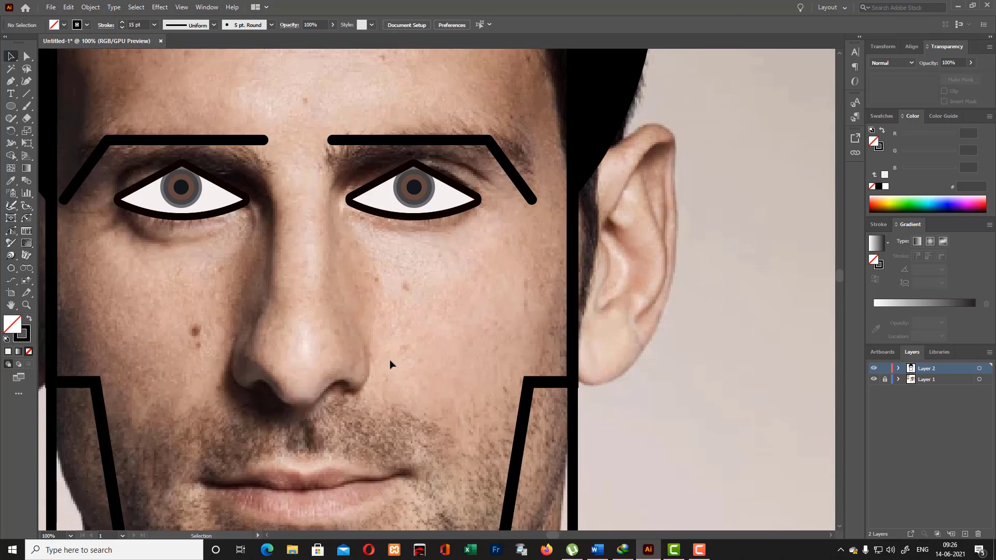
{"action": "scroll", "coordinate": [390, 353], "scroll_direction": "down", "scroll_amount": 2}
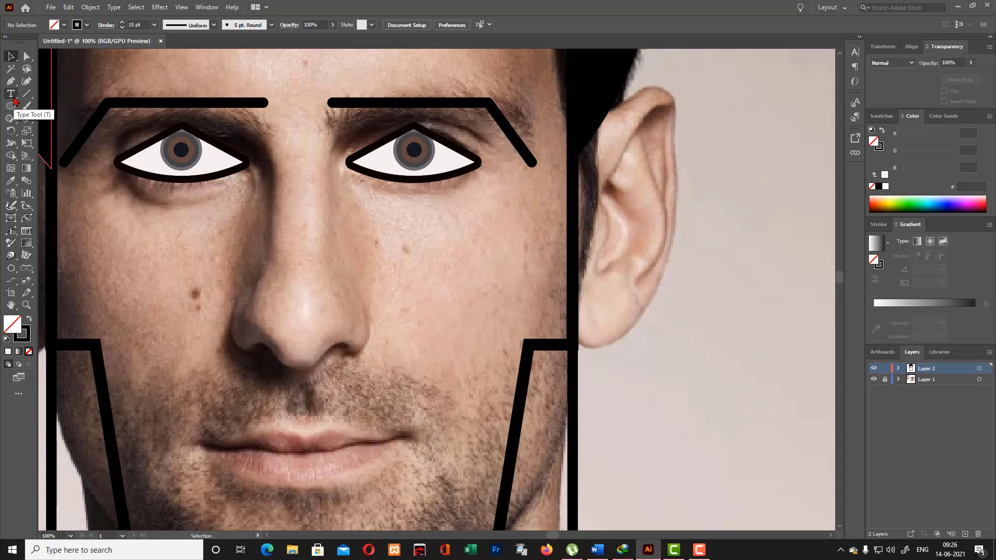
{"action": "left_click_drag", "start_coordinate": [11, 106], "coordinate": [78, 102]}
{"action": "scroll", "coordinate": [269, 156], "scroll_direction": "down", "scroll_amount": 2}
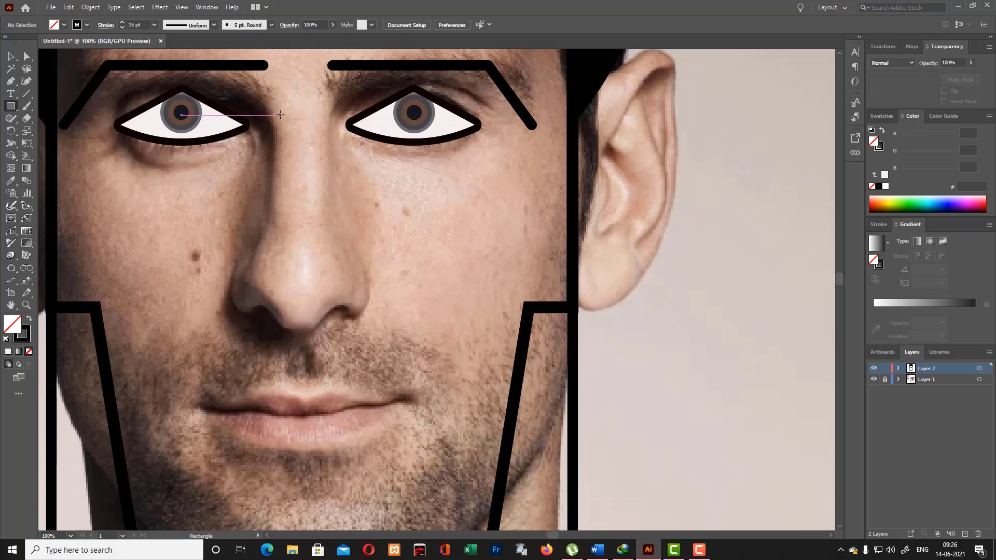
{"action": "left_click_drag", "start_coordinate": [267, 105], "coordinate": [336, 301]}
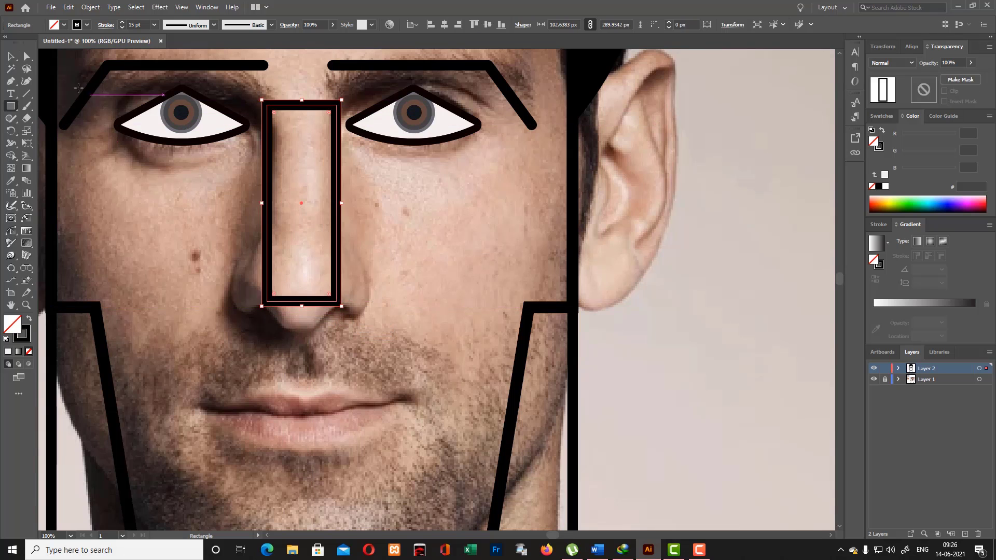
{"action": "key", "text": "v"}
{"action": "left_click", "coordinate": [285, 308]}
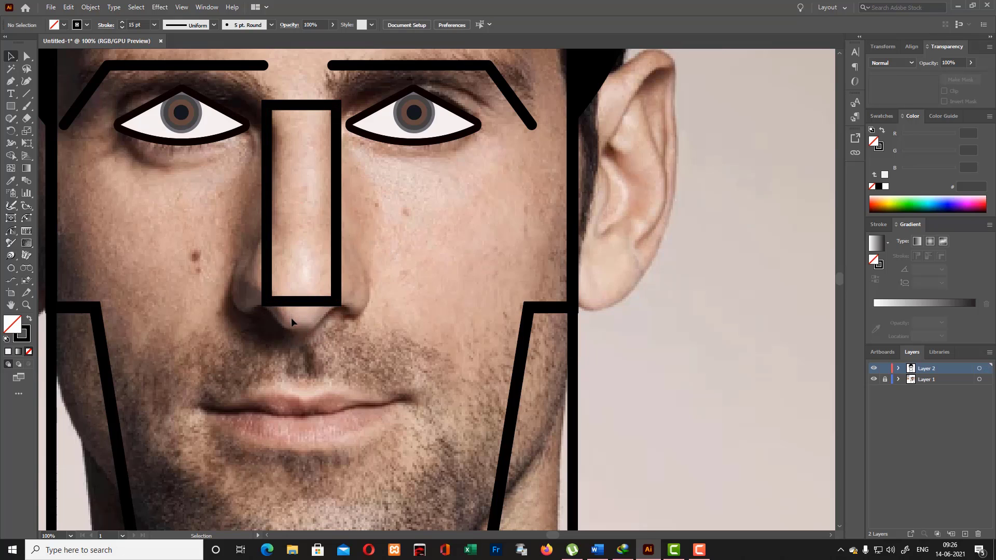
- Add an anchor point at the middle of the nose rectangle's bottom edge and pull it down to form a pointed tip
{"action": "left_click_drag", "start_coordinate": [11, 106], "coordinate": [57, 103]}
{"action": "key", "text": "a"}
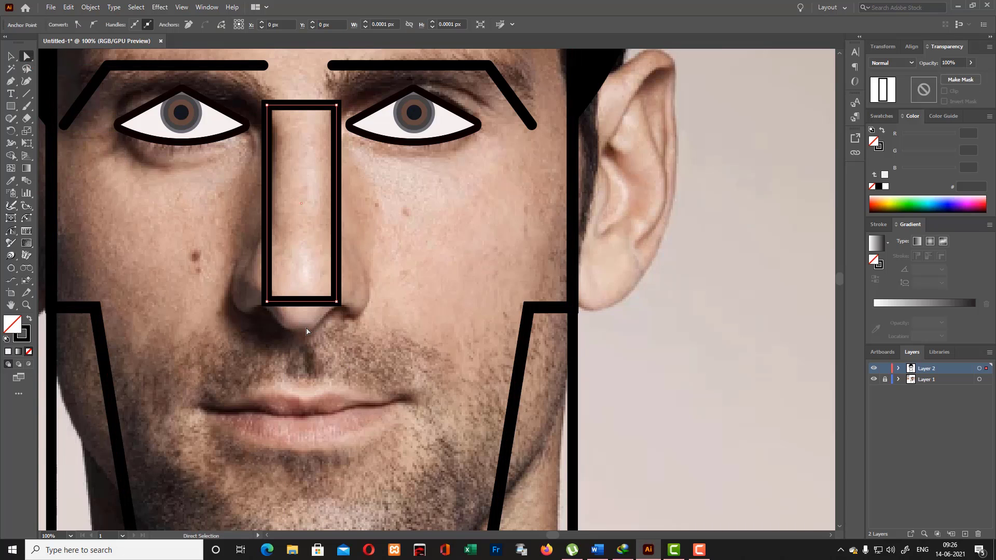
{"action": "left_click", "coordinate": [326, 308]}
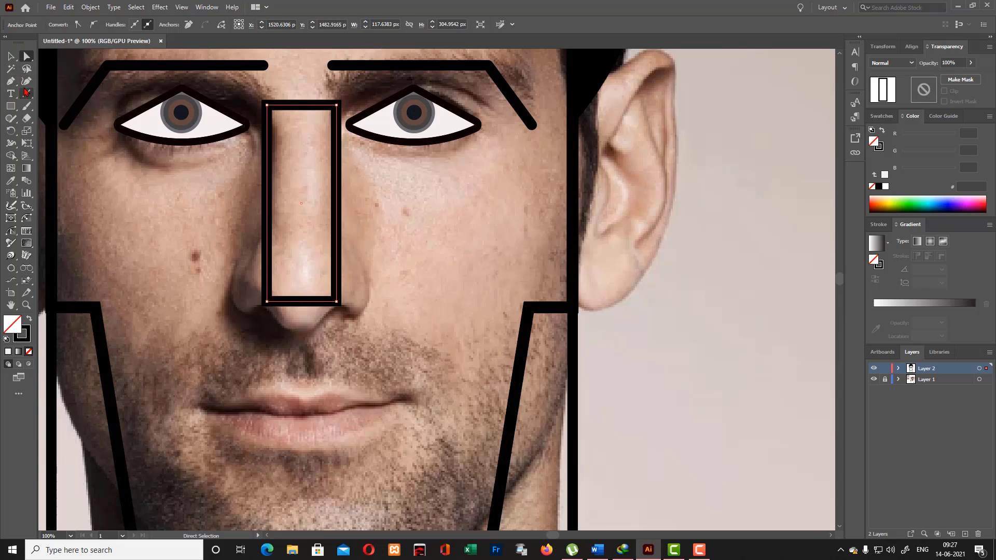
{"action": "left_click_drag", "start_coordinate": [11, 81], "coordinate": [48, 102]}
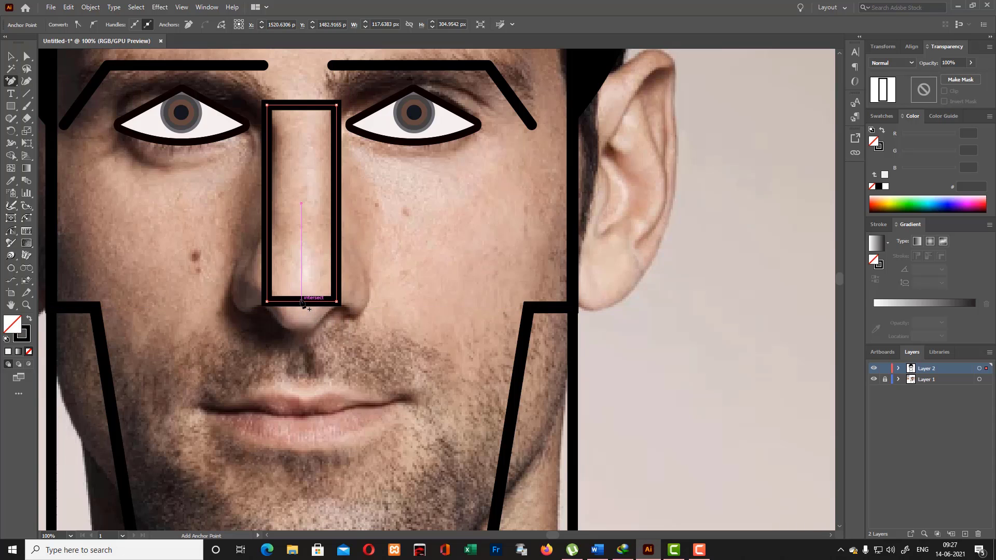
{"action": "left_click", "coordinate": [301, 302]}
{"action": "key", "text": "a"}
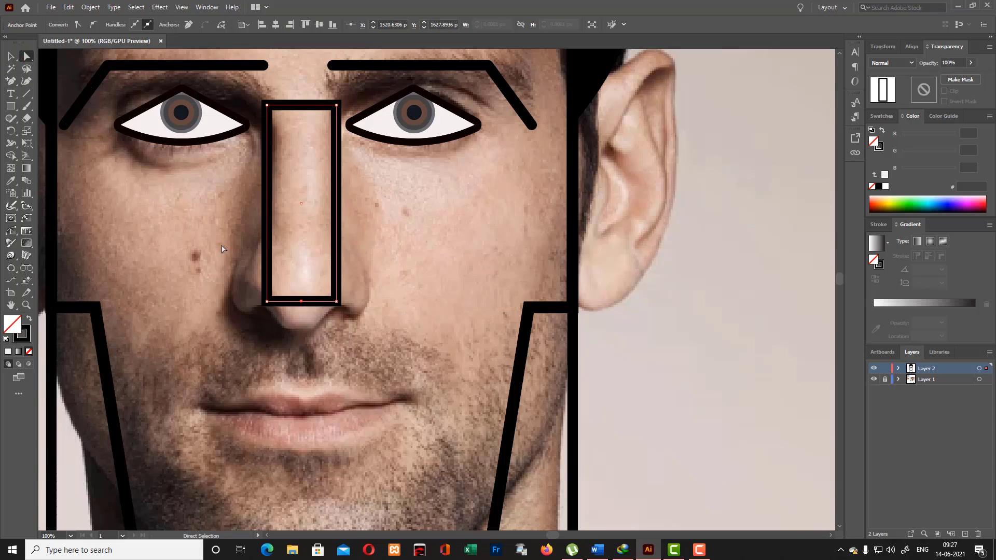
{"action": "left_click_drag", "start_coordinate": [299, 301], "coordinate": [302, 346]}
- Round the lower corners and the tip of the nose shape by about 30 px
{"action": "left_click_drag", "start_coordinate": [213, 298], "coordinate": [391, 368]}
{"action": "left_click_drag", "start_coordinate": [304, 334], "coordinate": [304, 311]}
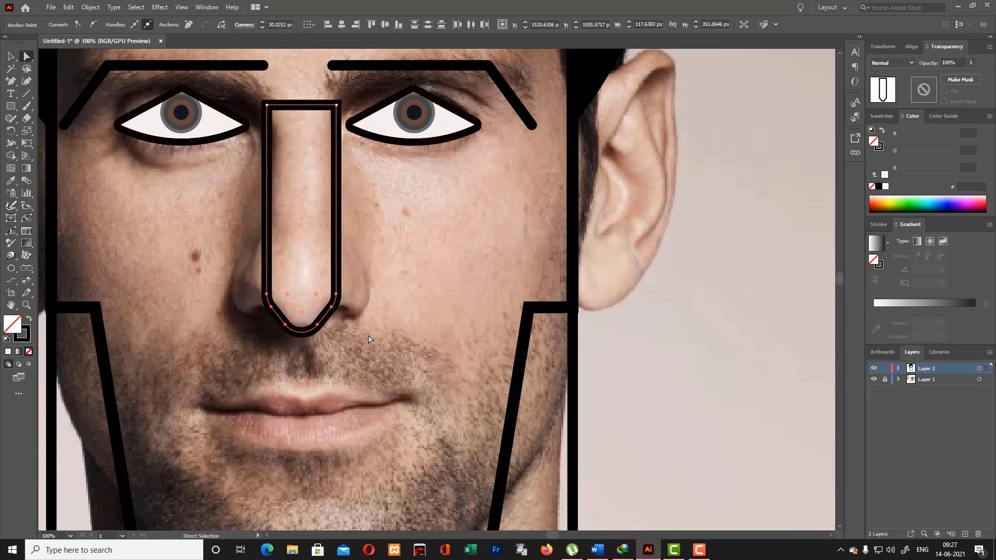
{"action": "left_click", "coordinate": [11, 56]}
{"action": "left_click", "coordinate": [433, 257]}
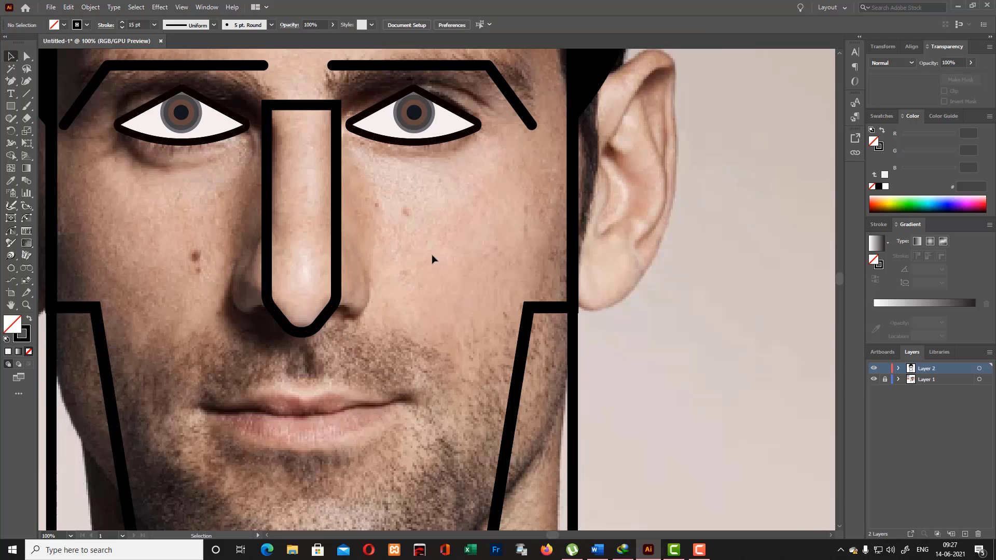
- Draw a rectangle about 213 × 77 px across the nostrils and round its two upper corners fully into an arch
{"action": "left_click", "coordinate": [11, 107]}
{"action": "left_click_drag", "start_coordinate": [228, 251], "coordinate": [374, 303]}
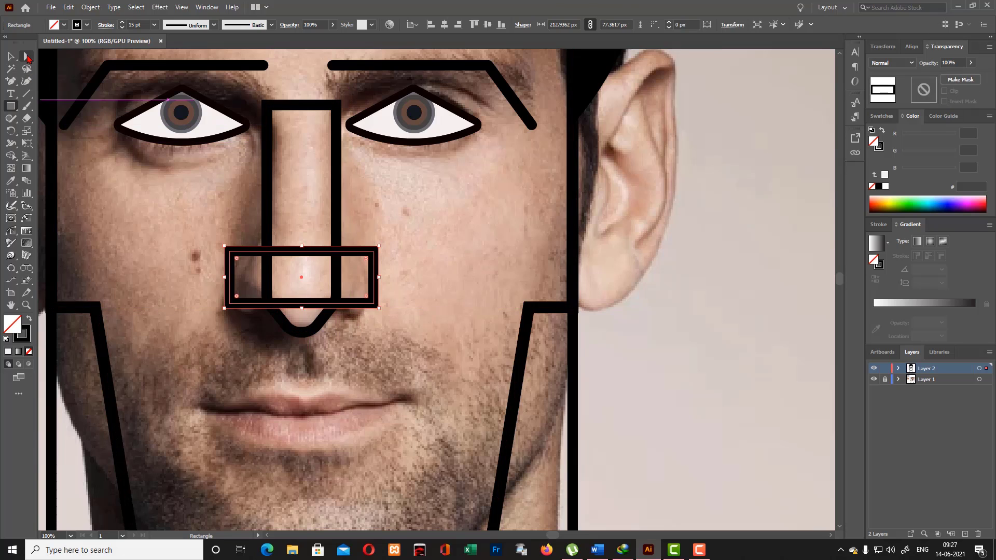
{"action": "key", "text": "a"}
{"action": "left_click", "coordinate": [230, 251]}
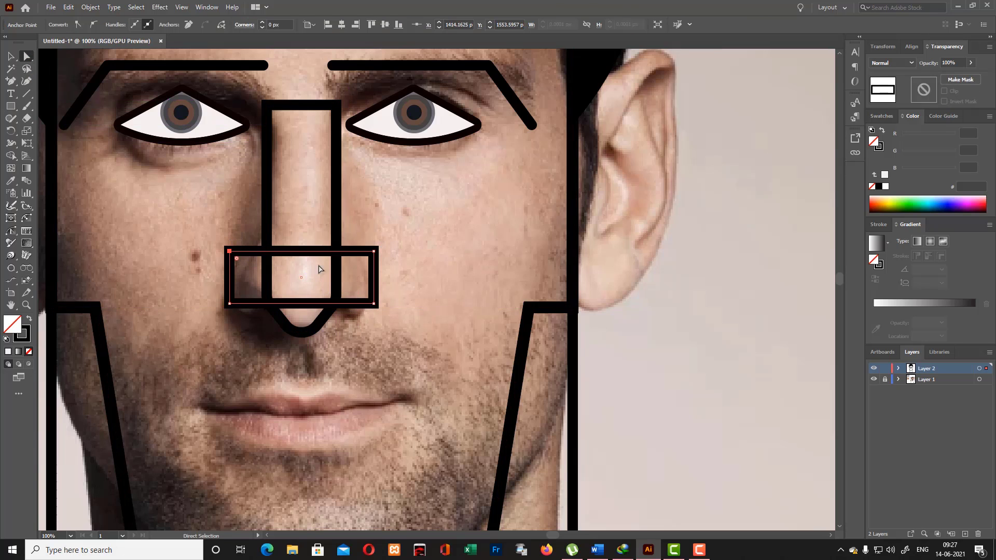
{"action": "left_click", "coordinate": [374, 252], "text": "shift"}
{"action": "left_click_drag", "start_coordinate": [367, 260], "coordinate": [382, 369]}
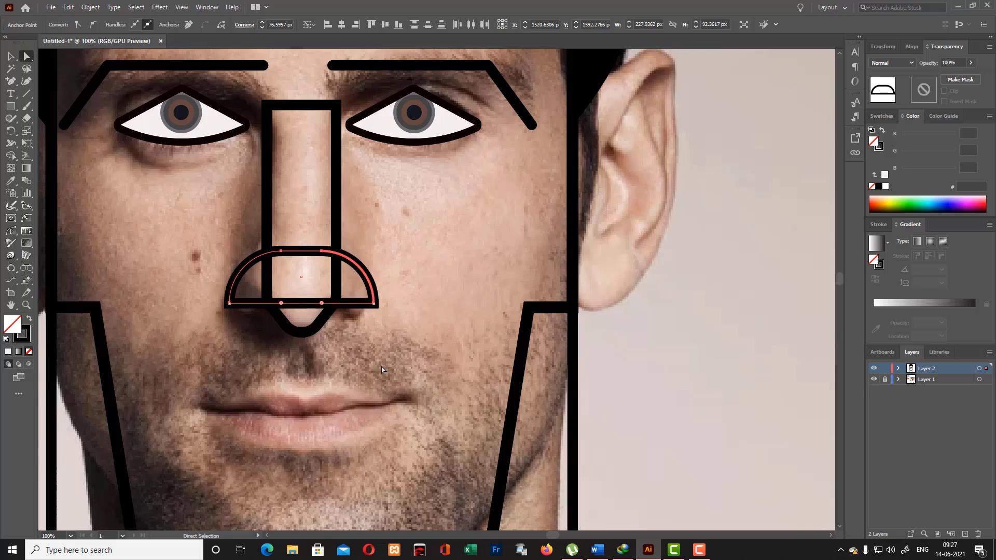
{"action": "key", "text": "v"}
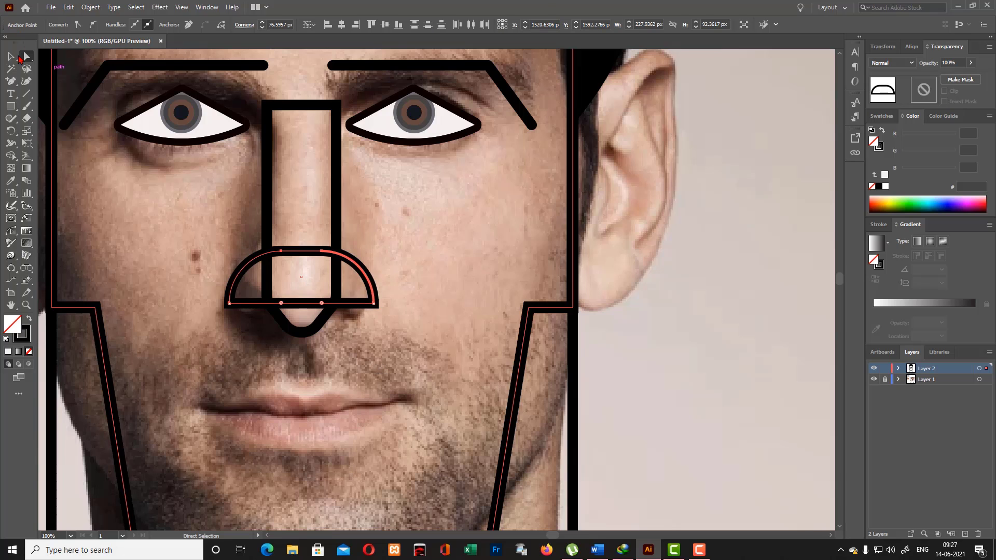
{"action": "left_click", "coordinate": [421, 251]}
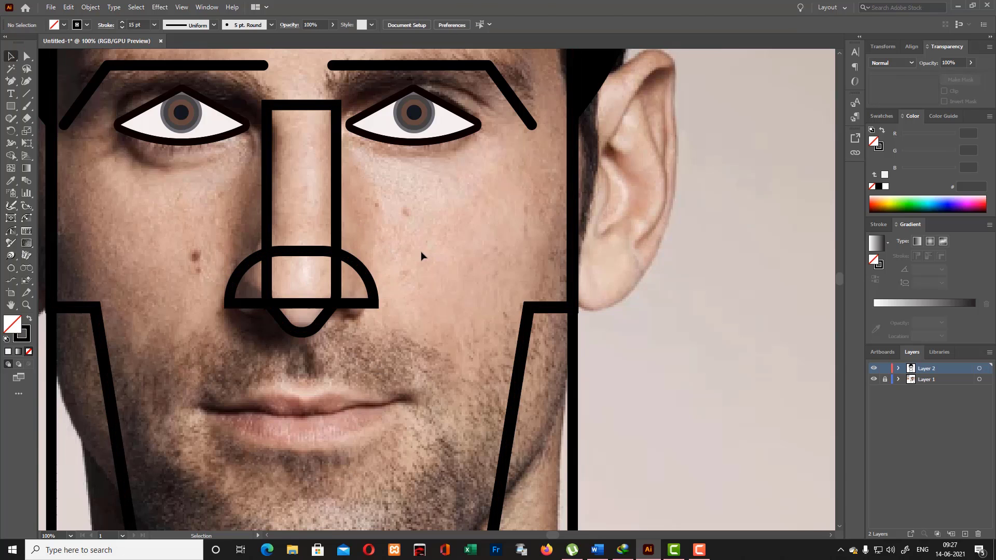
- Slightly round the two lower corners of the nostril arch to a radius of about 0.77 px
{"action": "left_click", "coordinate": [375, 304]}
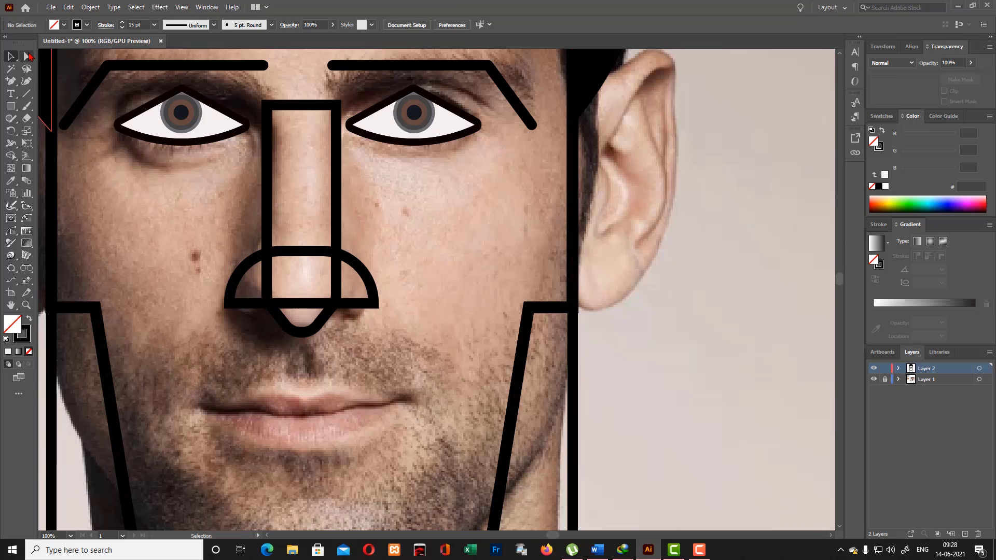
{"action": "left_click", "coordinate": [306, 302], "text": "ctrl"}
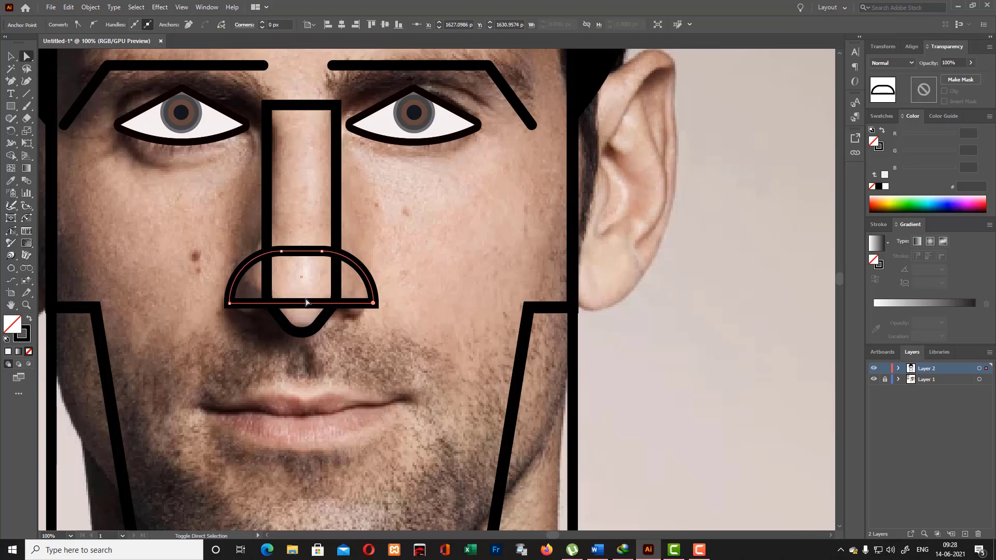
{"action": "left_click", "coordinate": [230, 303], "text": "shift"}
{"action": "left_click_drag", "start_coordinate": [237, 301], "coordinate": [239, 305]}
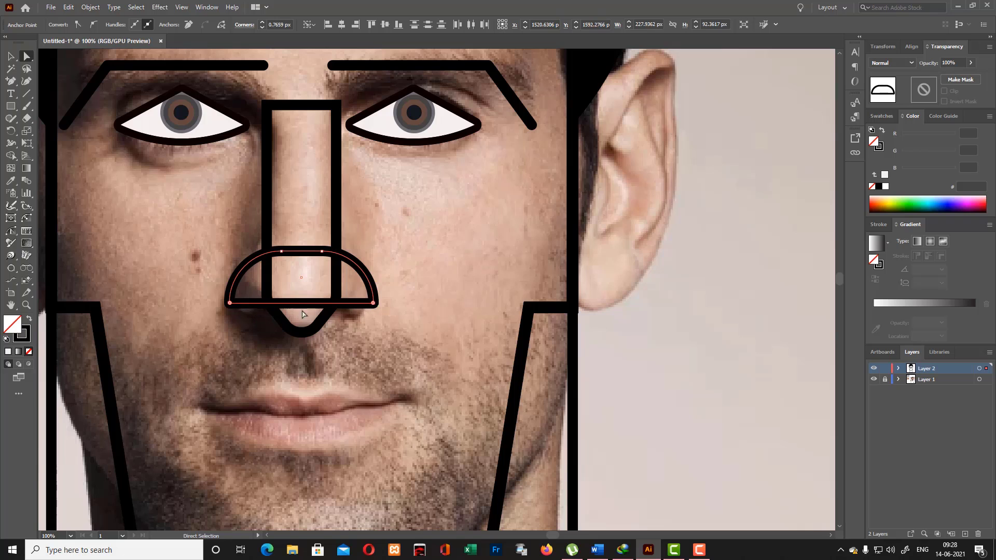
{"action": "left_click", "coordinate": [381, 311]}
{"action": "left_click", "coordinate": [374, 304]}
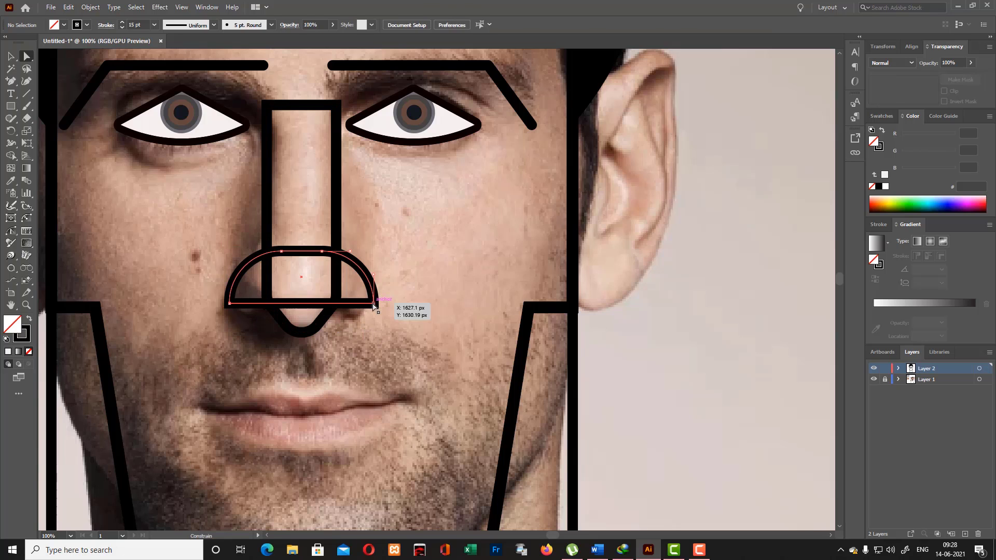
{"action": "left_click", "coordinate": [230, 304], "text": "shift"}
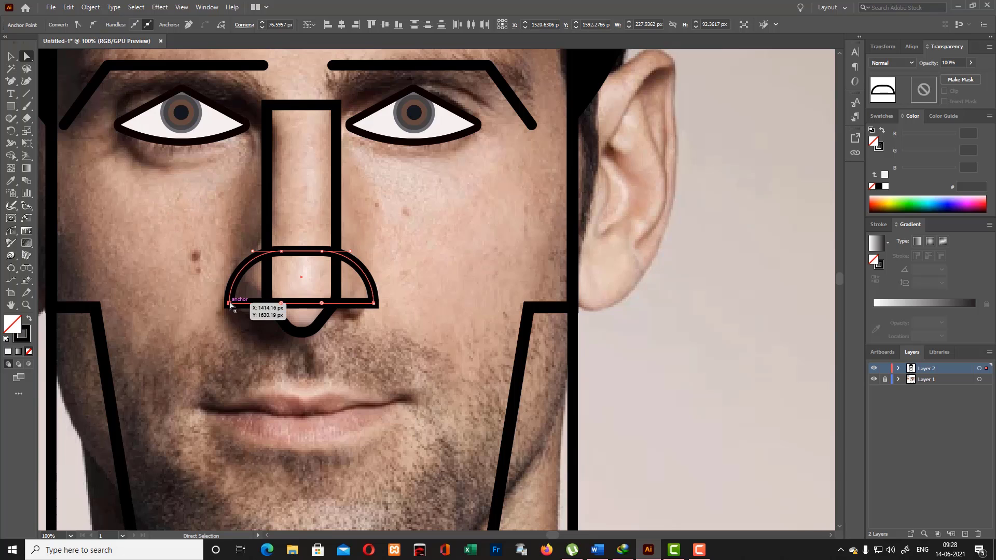
{"action": "left_click_drag", "start_coordinate": [392, 286], "coordinate": [355, 271]}
{"action": "left_click", "coordinate": [412, 308]}
{"action": "left_click", "coordinate": [232, 307]}
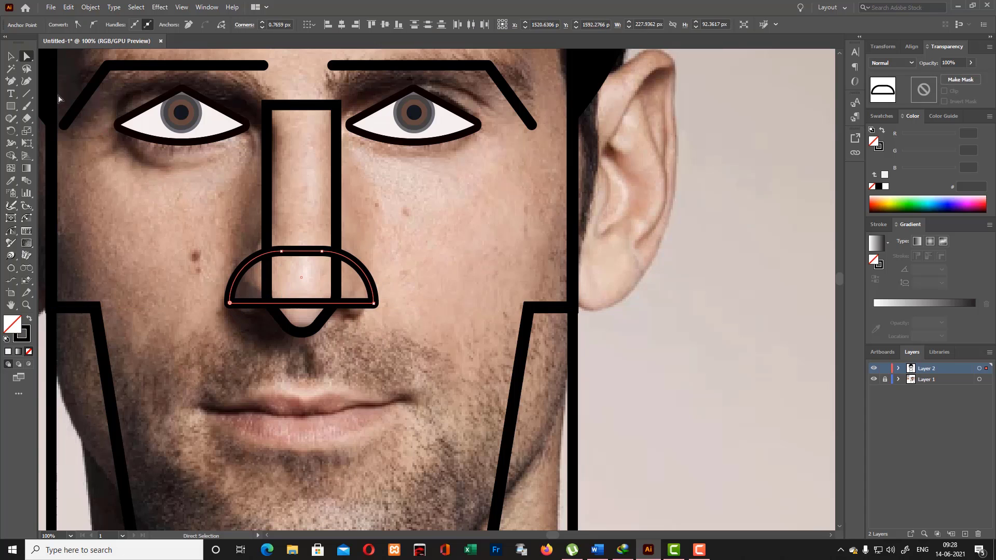
- Select the nose bridge and nostril arch together and hide the reference photo layer, ready for Shape Builder
{"action": "left_click", "coordinate": [11, 57]}
{"action": "left_click_drag", "start_coordinate": [419, 270], "coordinate": [317, 296]}
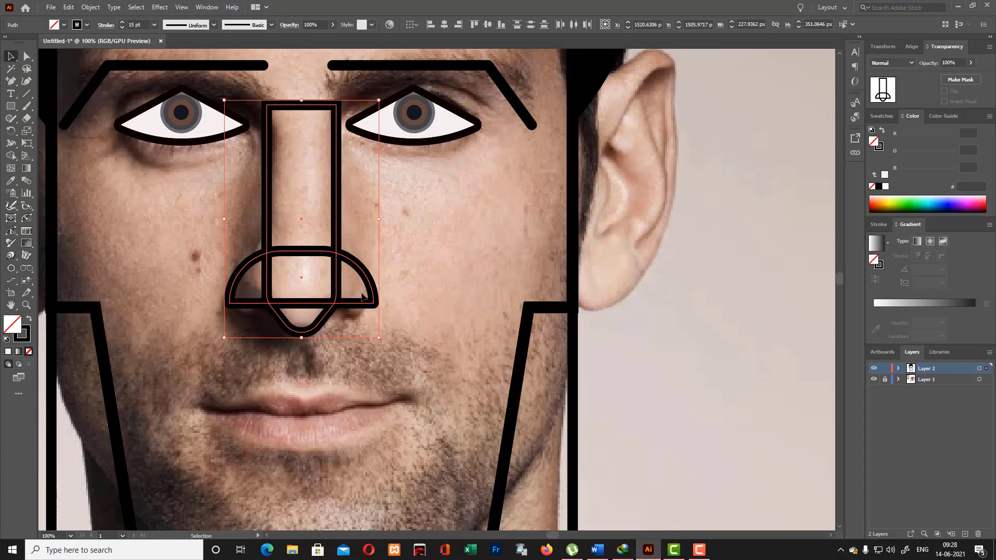
{"action": "left_click", "coordinate": [874, 381]}
{"action": "scroll", "coordinate": [437, 235], "scroll_direction": "up", "scroll_amount": 1}
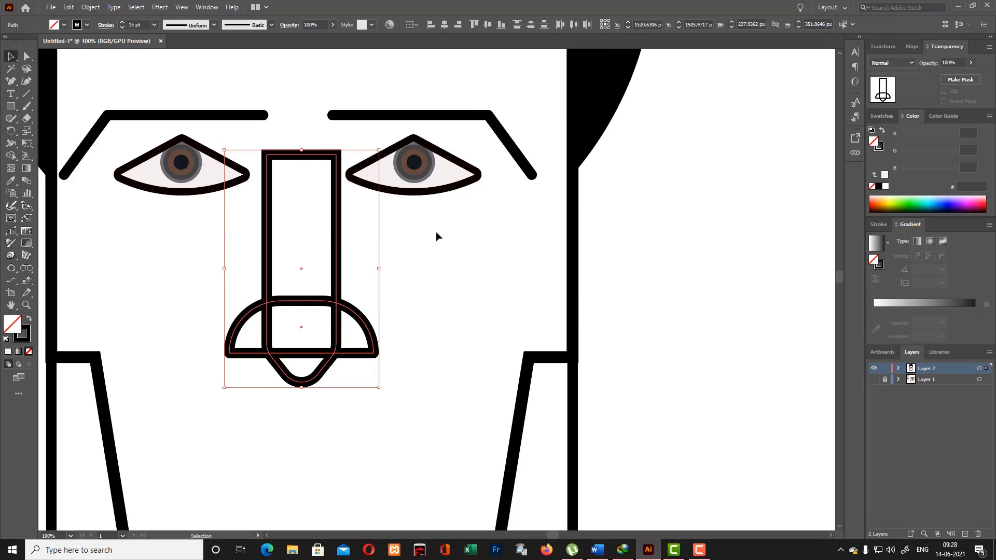
{"action": "left_click", "coordinate": [11, 156]}
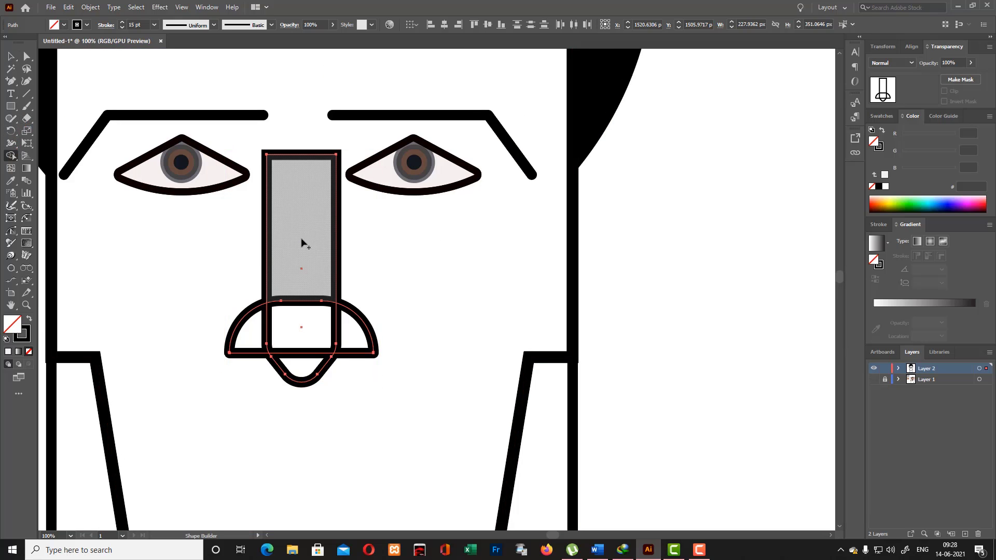
{"action": "left_click_drag", "start_coordinate": [302, 243], "coordinate": [304, 361]}
{"action": "key", "text": "ctrl+z"}
{"action": "left_click_drag", "start_coordinate": [303, 295], "coordinate": [305, 320]}
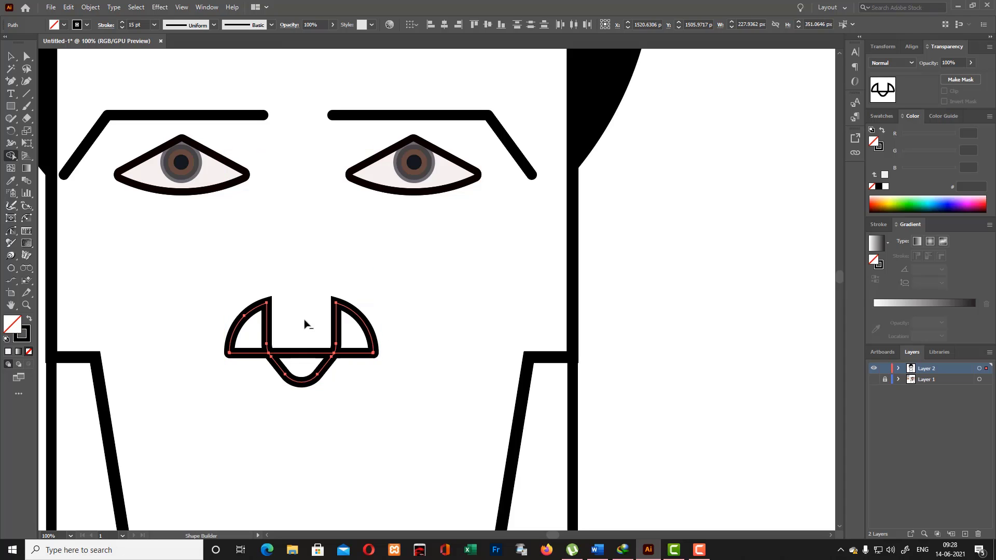
{"action": "key", "text": "ctrl+z"}
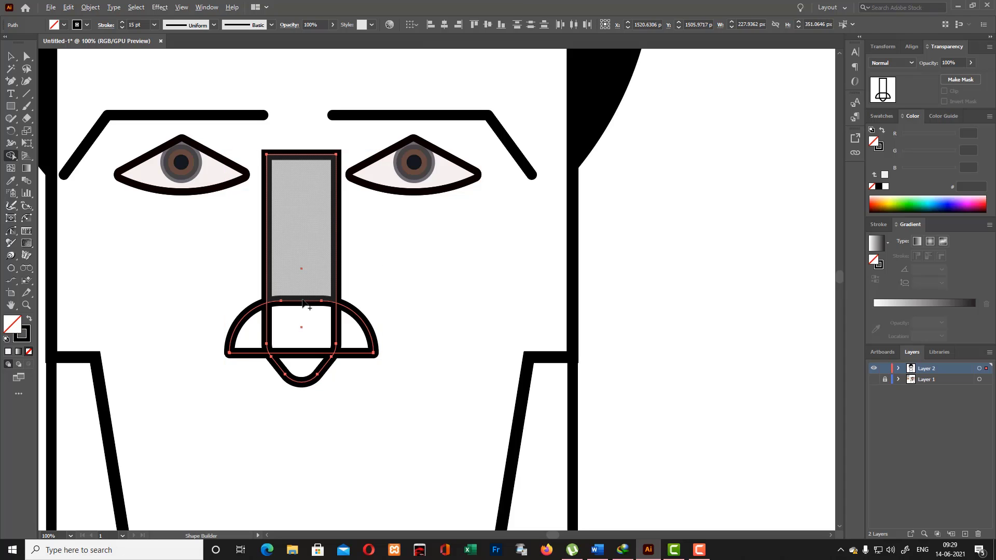
- Merge the nose bridge regions with Shape Builder and remove the inner segments separating the bridge from both nostrils
{"action": "left_click_drag", "start_coordinate": [309, 315], "coordinate": [301, 353]}
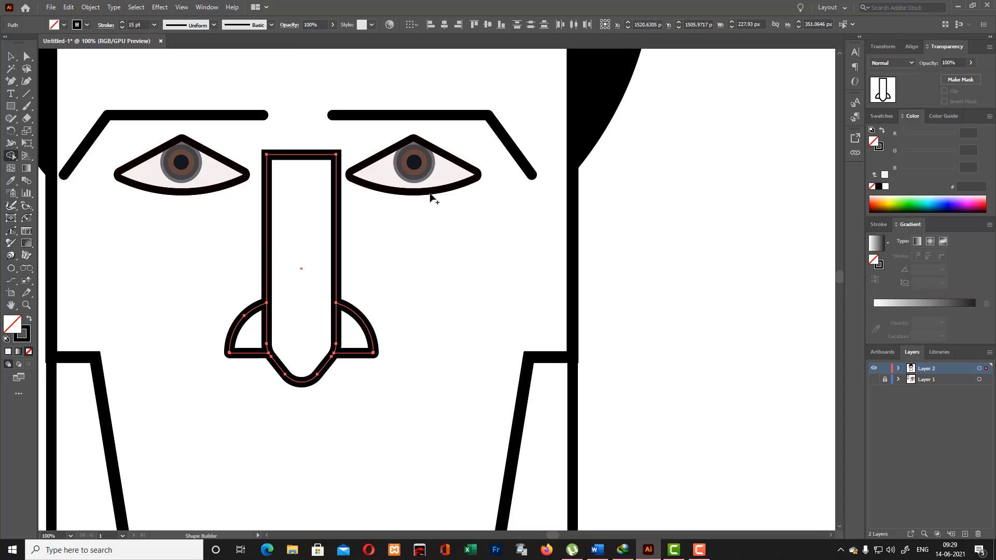
{"action": "left_click", "coordinate": [336, 336], "text": "alt"}
{"action": "left_click", "coordinate": [267, 332], "text": "alt"}
{"action": "key", "text": "v"}
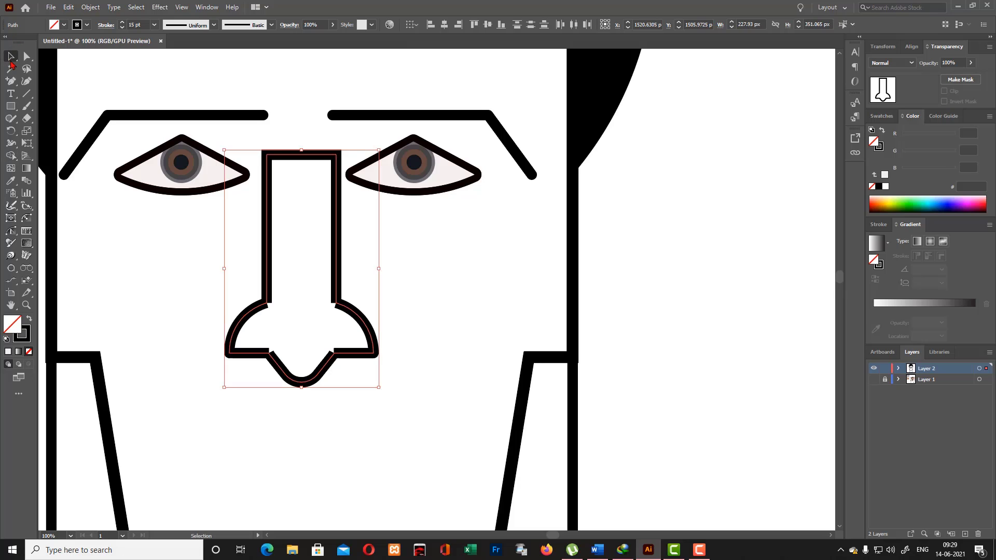
{"action": "left_click", "coordinate": [329, 300]}
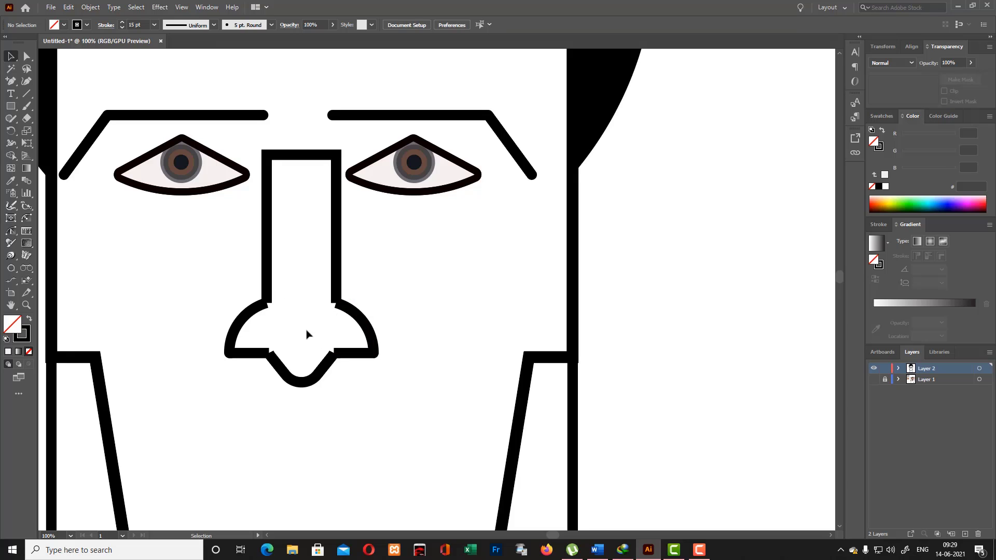
- Give the merged nose outline round stroke caps
{"action": "left_click", "coordinate": [361, 315]}
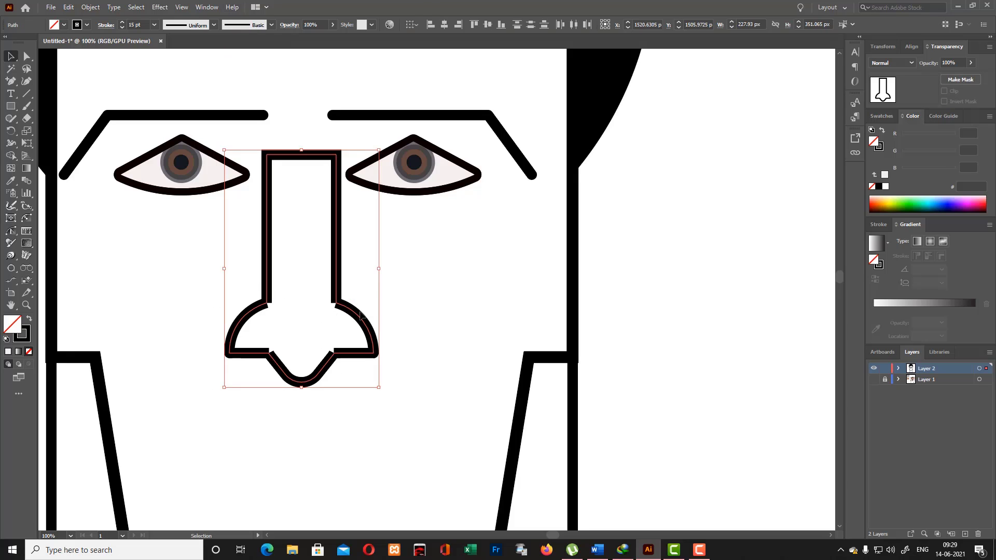
{"action": "left_click", "coordinate": [105, 26]}
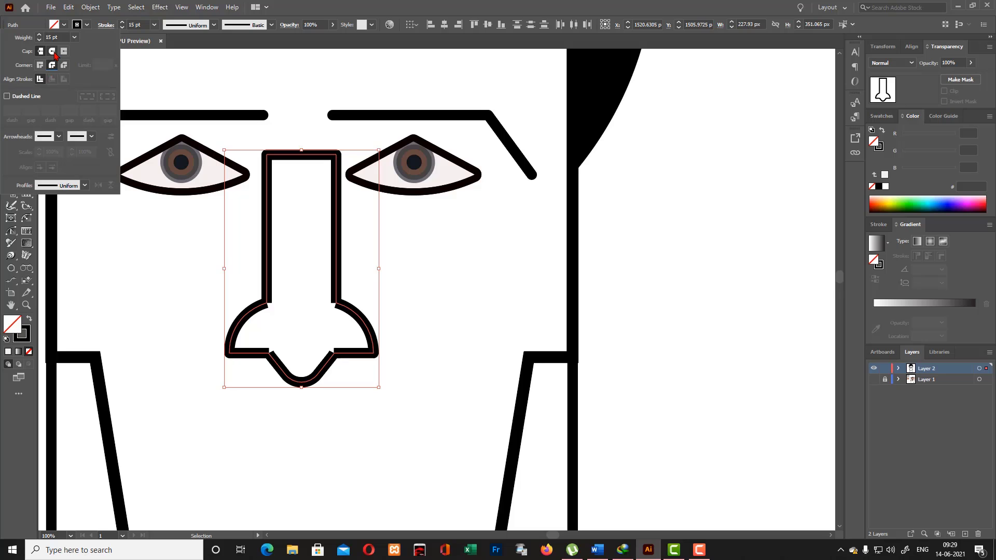
{"action": "left_click", "coordinate": [52, 51]}
{"action": "left_click", "coordinate": [418, 306]}
{"action": "scroll", "coordinate": [401, 264], "scroll_direction": "down", "scroll_amount": 2}
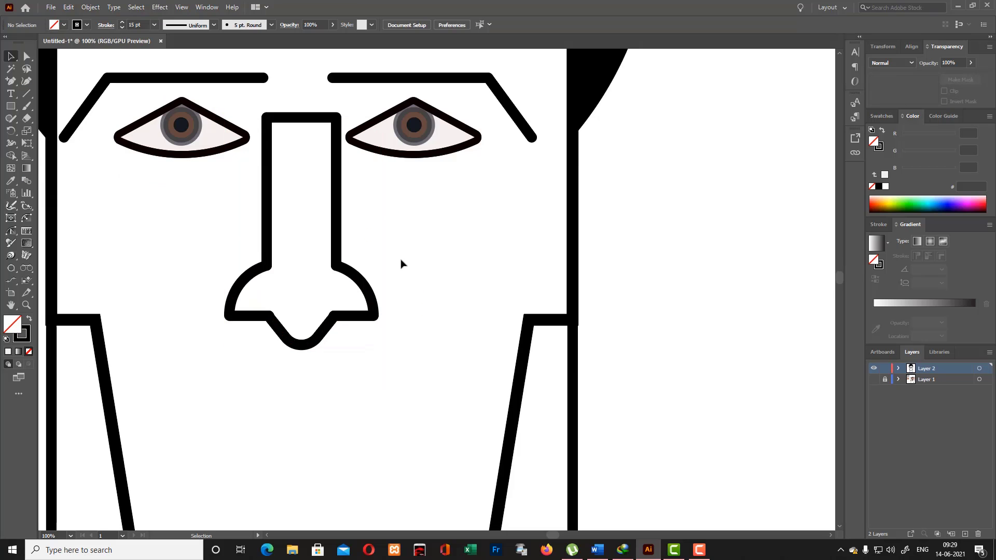
{"action": "scroll", "coordinate": [401, 264], "scroll_direction": "down", "scroll_amount": 6}
{"action": "scroll", "coordinate": [403, 260], "scroll_direction": "up", "scroll_amount": 18}
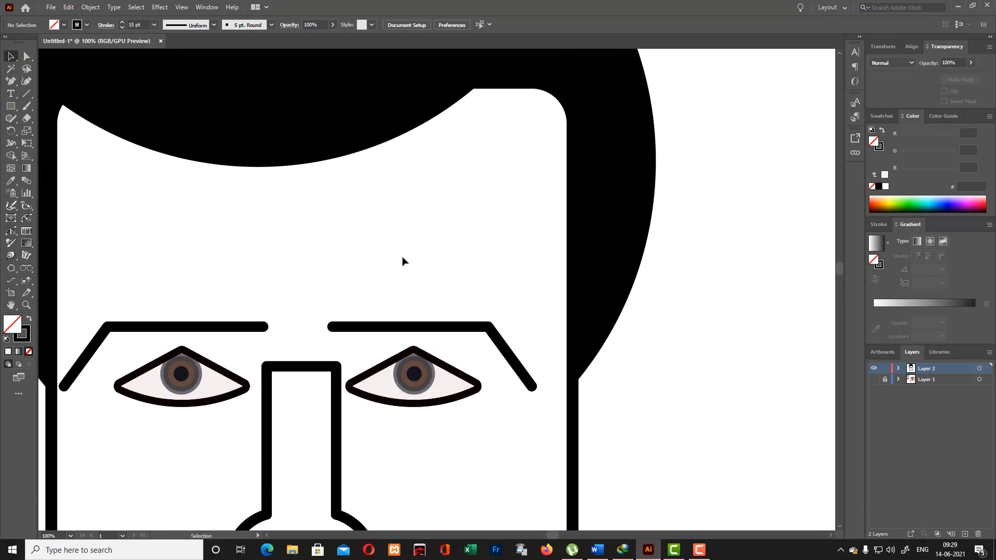
{"action": "scroll", "coordinate": [400, 262], "scroll_direction": "down", "scroll_amount": 7}
{"action": "scroll", "coordinate": [398, 275], "scroll_direction": "down", "scroll_amount": 2}
{"action": "scroll", "coordinate": [426, 301], "scroll_direction": "down", "scroll_amount": 4}
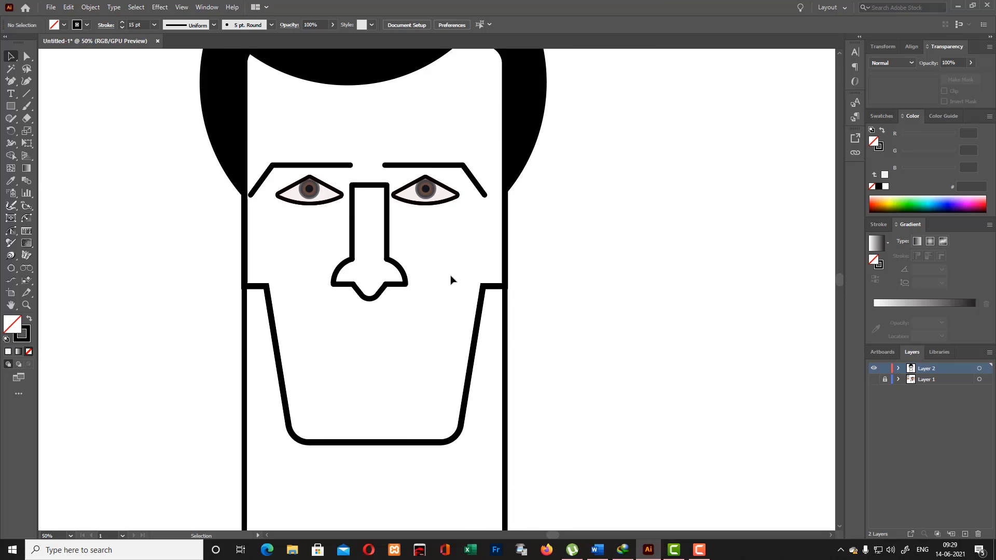
- Show the reference photo layer, stretch the nose outline slightly downward to about 228 × 374 px and nudge it up
{"action": "left_click", "coordinate": [875, 379]}
{"action": "left_click", "coordinate": [399, 286]}
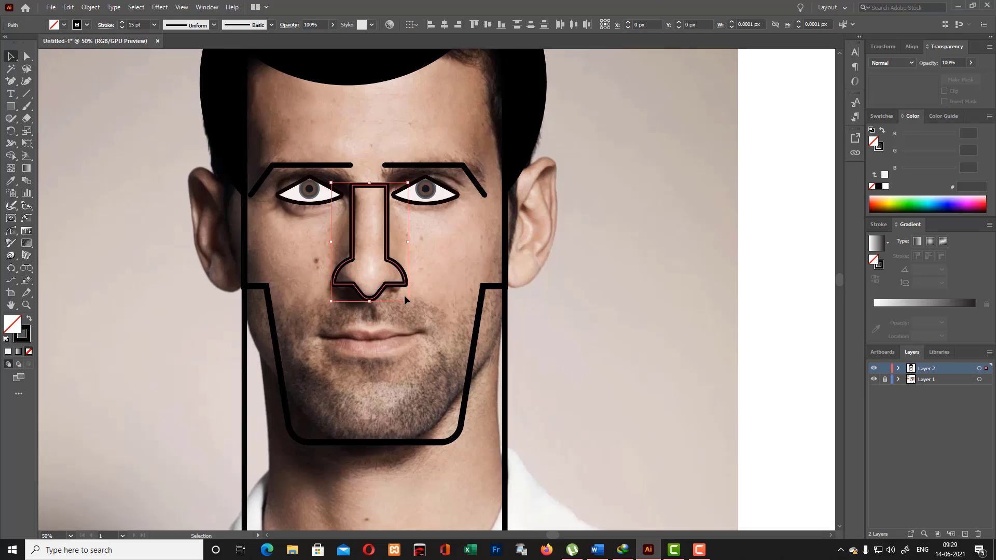
{"action": "left_click_drag", "start_coordinate": [370, 302], "coordinate": [371, 310]}
{"action": "key", "text": "Up"}
{"action": "key", "text": "Up"}
{"action": "key", "text": "Up"}
{"action": "key", "text": "Up"}
{"action": "key", "text": "Up"}
{"action": "key", "text": "Up"}
{"action": "key", "text": "Up"}
{"action": "key", "text": "Up"}
{"action": "key", "text": "Up"}
{"action": "key", "text": "Up"}
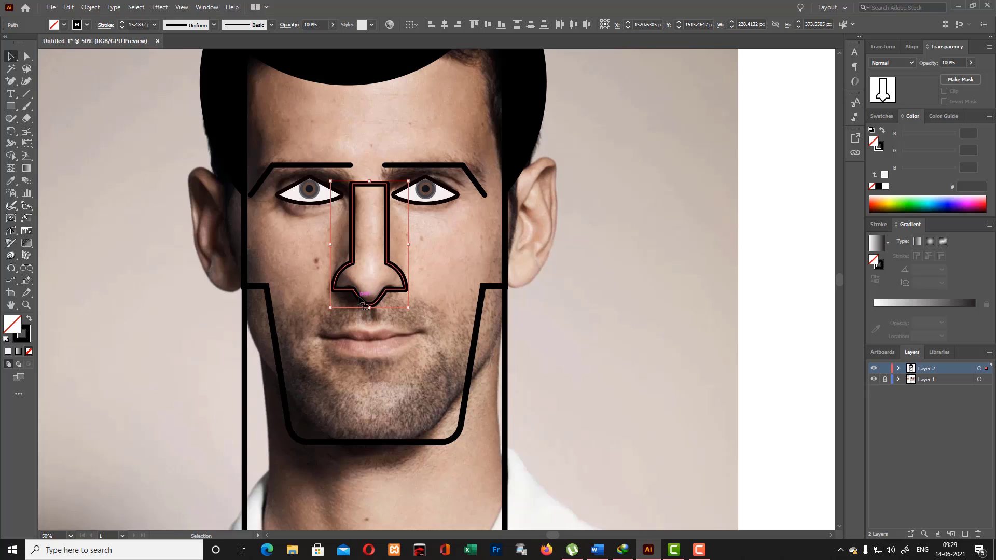
{"action": "left_click", "coordinate": [314, 336]}
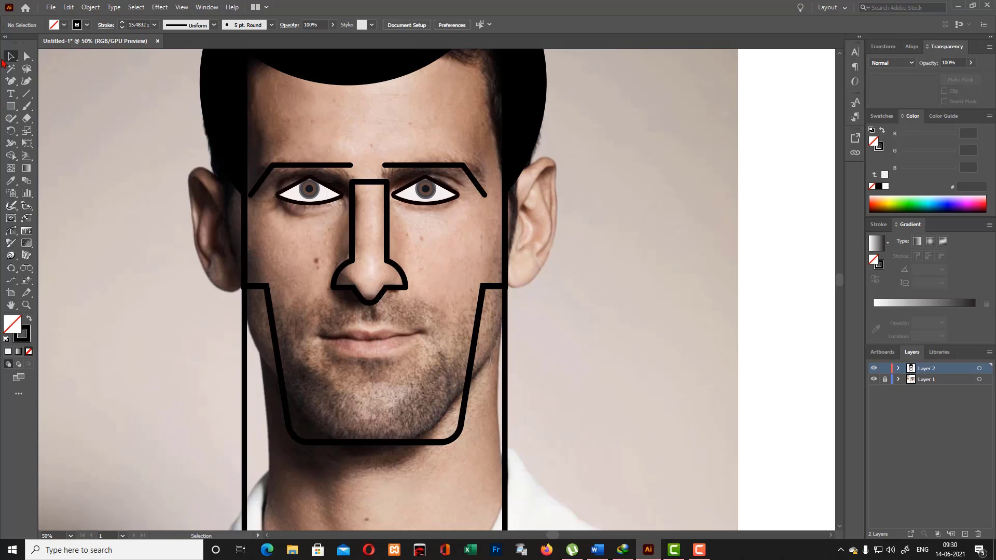
- Draw a short vertical Pen line from beneath the nose tip to just above the upper lip, left of centre
{"action": "left_click_drag", "start_coordinate": [11, 81], "coordinate": [41, 82]}
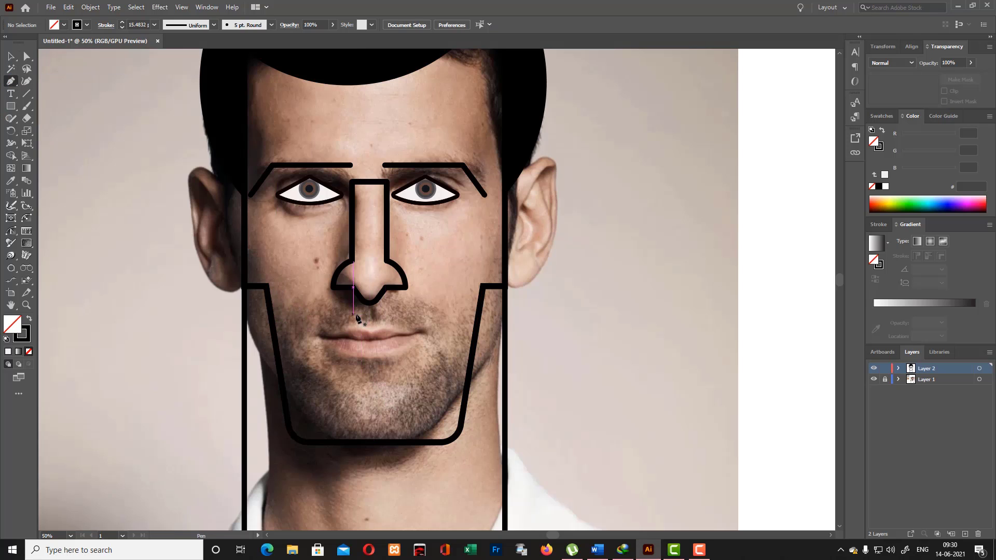
{"action": "left_click", "coordinate": [361, 306]}
{"action": "left_click_drag", "start_coordinate": [361, 326], "coordinate": [371, 332]}
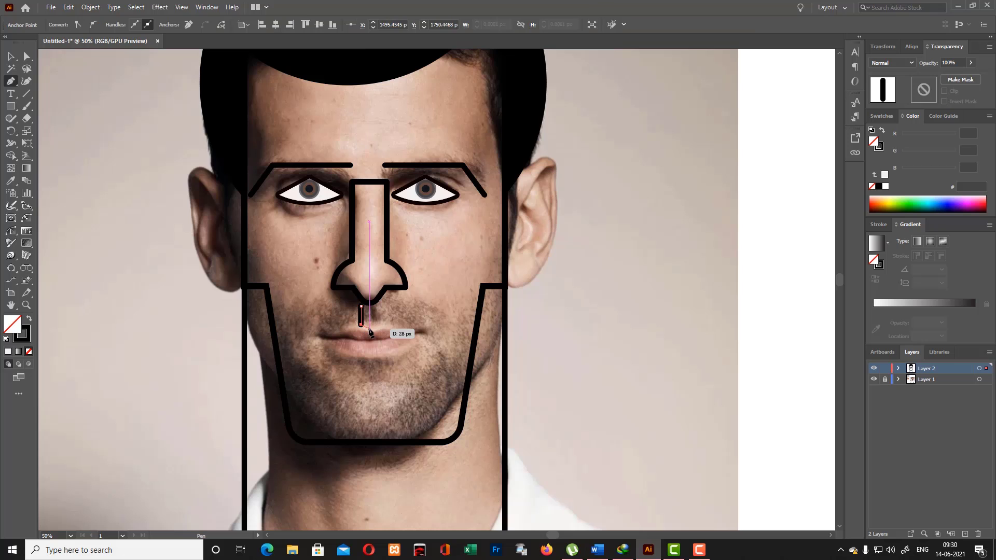
- Continue the philtrum line through the lip centre and up inside the nose tip, closing it as a four-point outline
{"action": "left_click", "coordinate": [370, 332]}
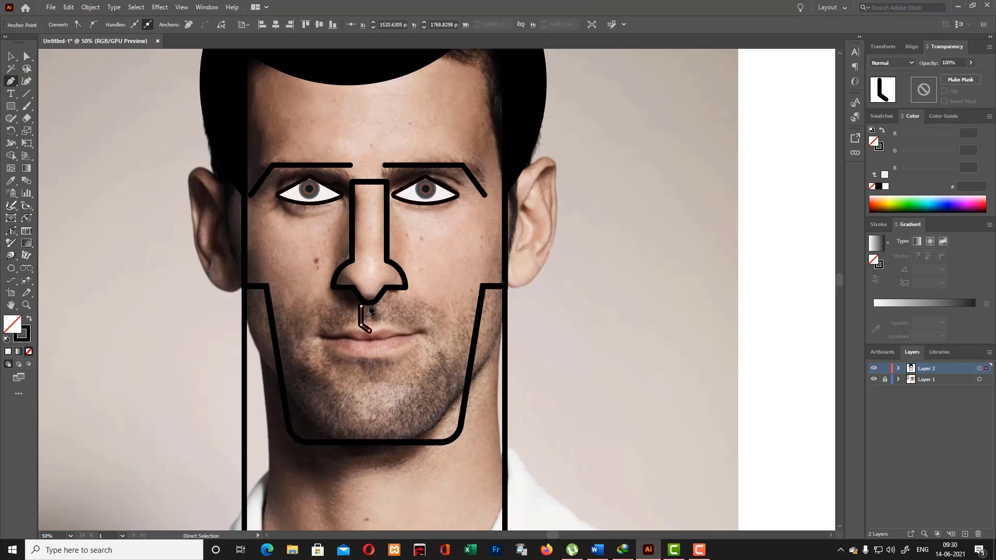
{"action": "key", "text": "ctrl+plus"}
{"action": "key", "text": "ctrl+plus"}
{"action": "key", "text": "ctrl+plus"}
{"action": "key", "text": "ctrl+plus"}
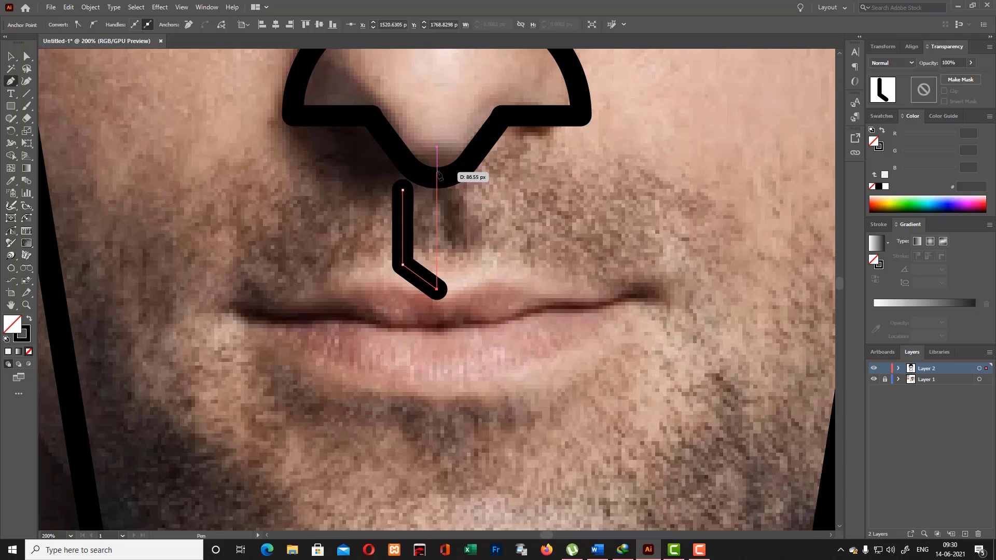
{"action": "left_click", "coordinate": [437, 110]}
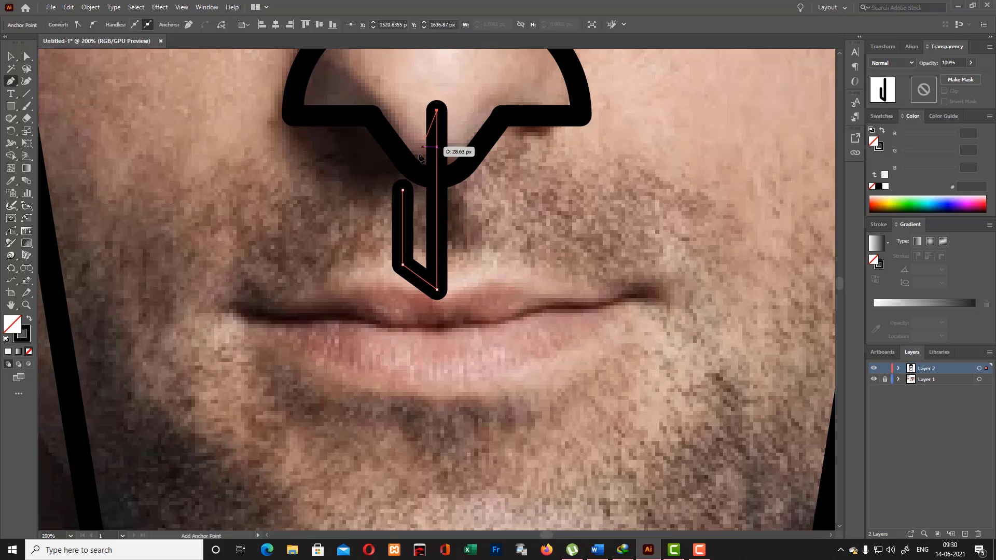
{"action": "left_click", "coordinate": [403, 191]}
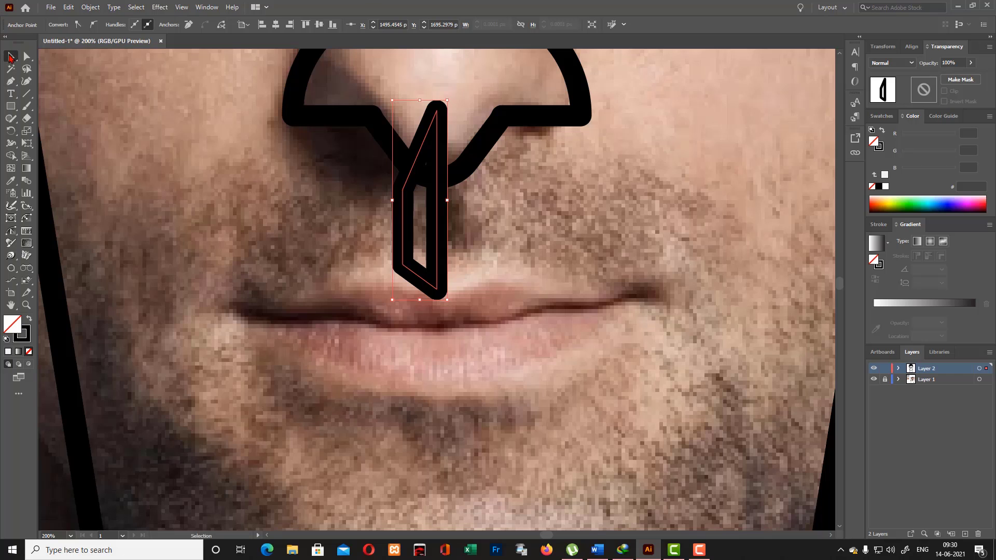
- Select all artwork and use Shape Builder to merge the philtrum overlap into the nose and define the remaining philtrum region
{"action": "key", "text": "v"}
{"action": "left_click_drag", "start_coordinate": [236, 91], "coordinate": [581, 346]}
{"action": "scroll", "coordinate": [578, 348], "scroll_direction": "up", "scroll_amount": 2}
{"action": "left_click", "coordinate": [578, 347]}
{"action": "scroll", "coordinate": [578, 332], "scroll_direction": "up", "scroll_amount": 1}
{"action": "key", "text": "ctrl+a"}
{"action": "scroll", "coordinate": [578, 323], "scroll_direction": "up", "scroll_amount": 3}
{"action": "scroll", "coordinate": [578, 328], "scroll_direction": "up", "scroll_amount": 3}
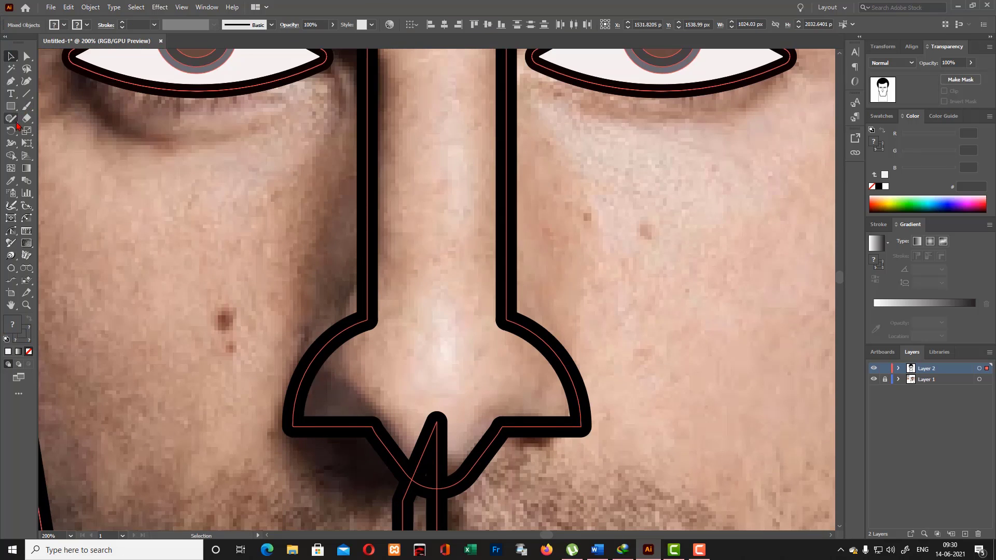
{"action": "left_click", "coordinate": [10, 155]}
{"action": "scroll", "coordinate": [445, 235], "scroll_direction": "down", "scroll_amount": 3}
{"action": "scroll", "coordinate": [445, 235], "scroll_direction": "down", "scroll_amount": 1}
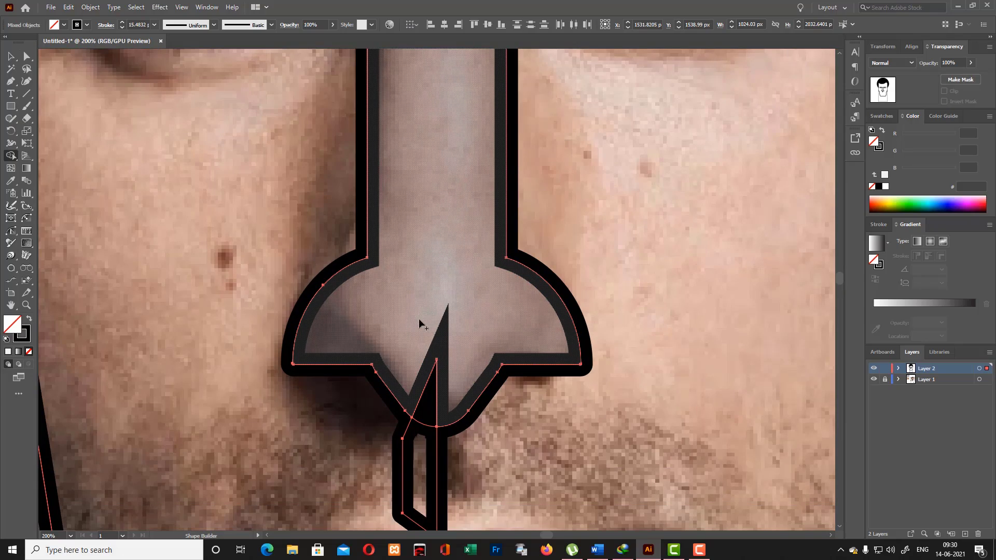
{"action": "left_click_drag", "start_coordinate": [417, 354], "coordinate": [428, 400]}
{"action": "scroll", "coordinate": [437, 356], "scroll_direction": "down", "scroll_amount": 5}
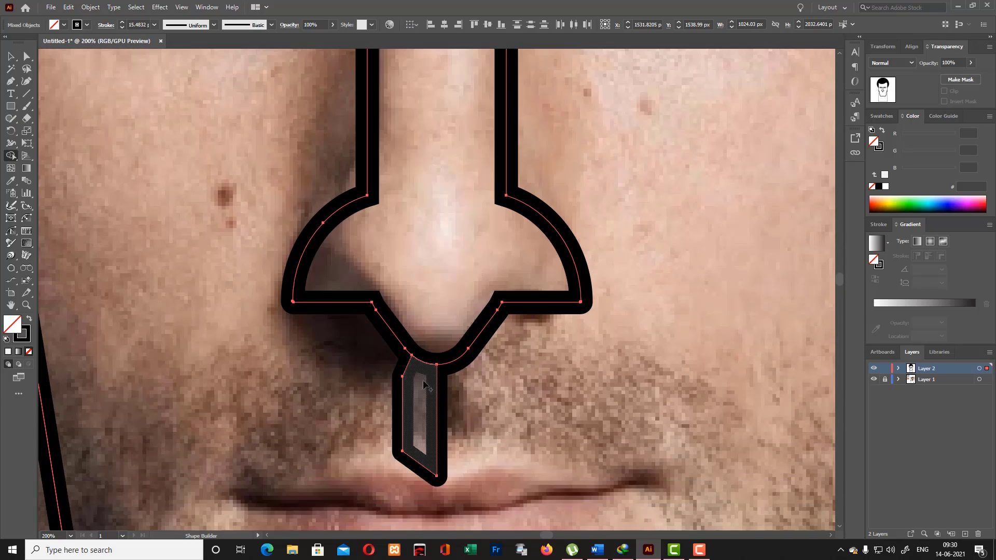
{"action": "left_click", "coordinate": [423, 421]}
{"action": "scroll", "coordinate": [456, 378], "scroll_direction": "down", "scroll_amount": 3}
{"action": "left_click", "coordinate": [10, 56]}
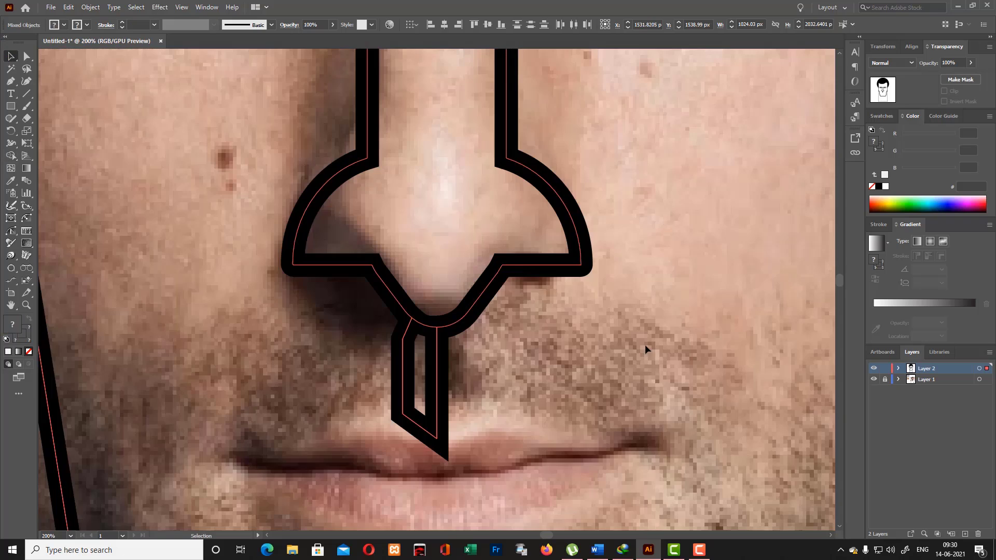
{"action": "left_click", "coordinate": [646, 344]}
- Set the stroke weight of the philtrum shape to 10 pt
{"action": "left_click", "coordinate": [434, 401]}
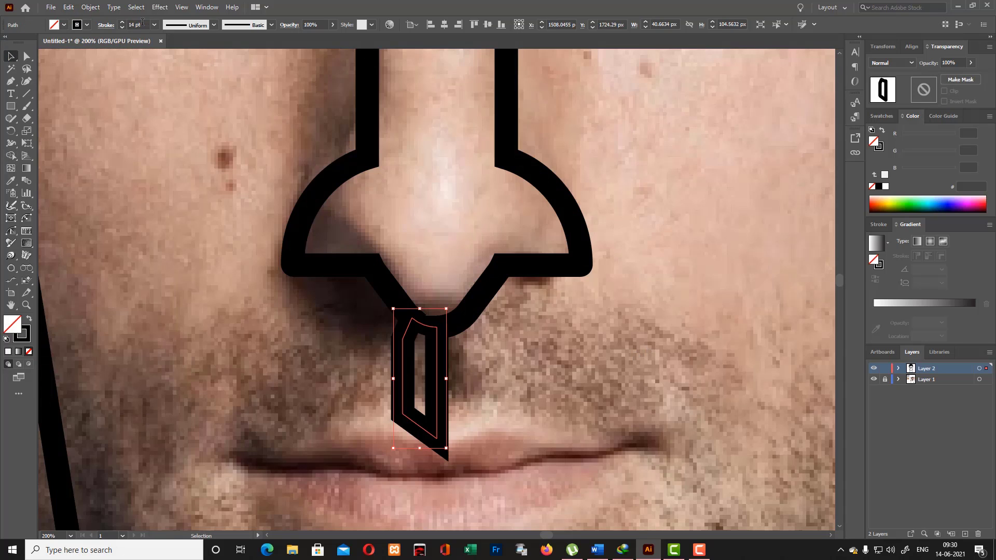
{"action": "scroll", "coordinate": [142, 22], "scroll_direction": "up", "scroll_amount": 2}
{"action": "left_click", "coordinate": [104, 27]}
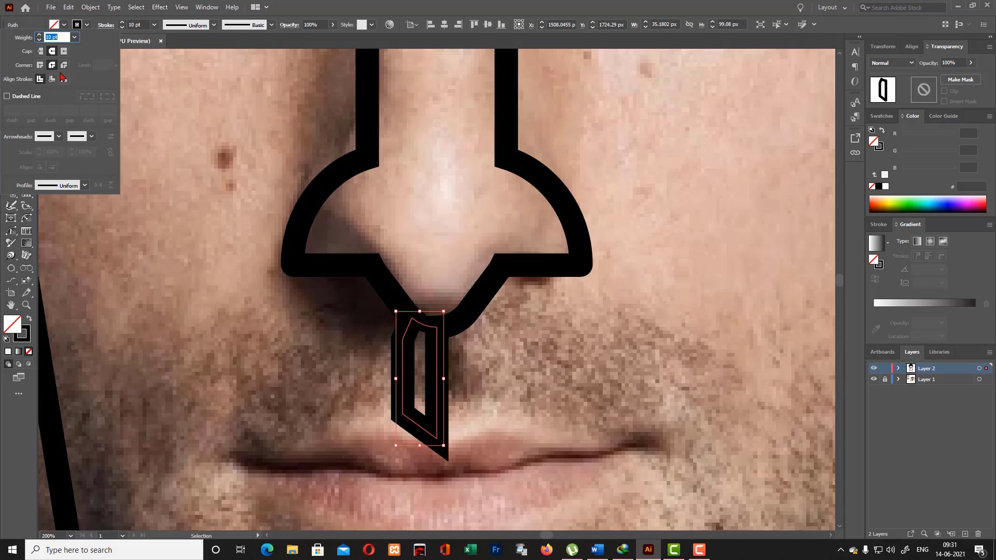
{"action": "left_click", "coordinate": [502, 388]}
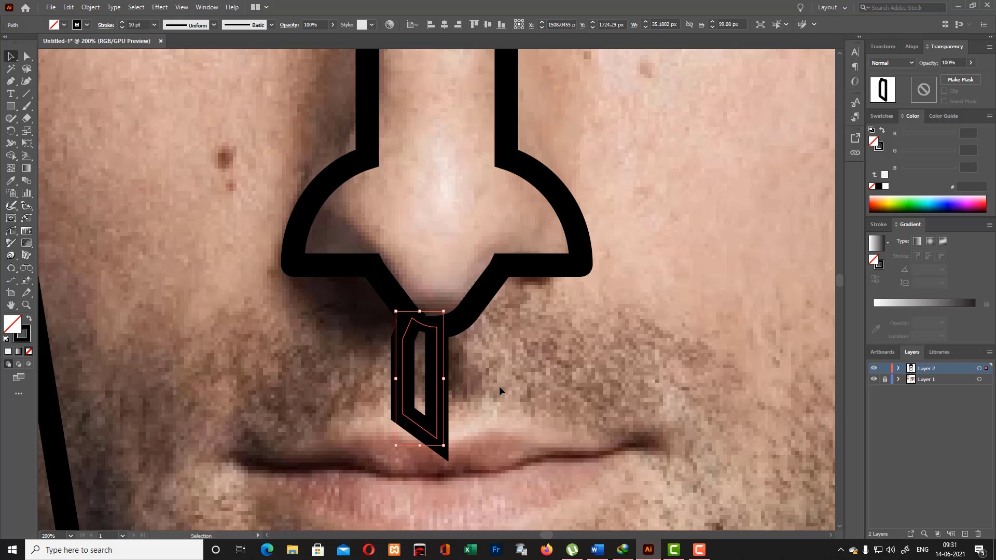
{"action": "left_click", "coordinate": [453, 455]}
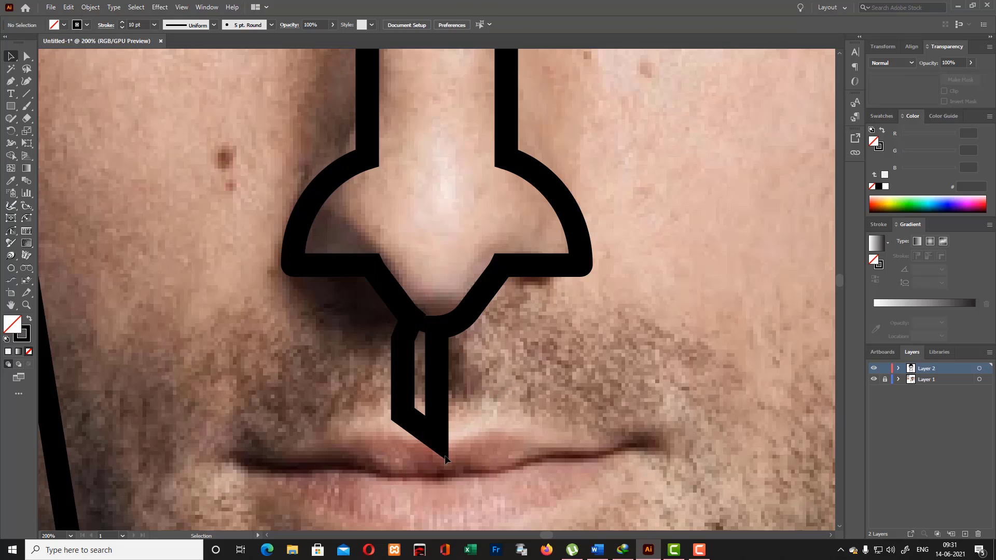
- Give the philtrum shape projecting stroke caps and round corner joins
{"action": "left_click", "coordinate": [445, 458]}
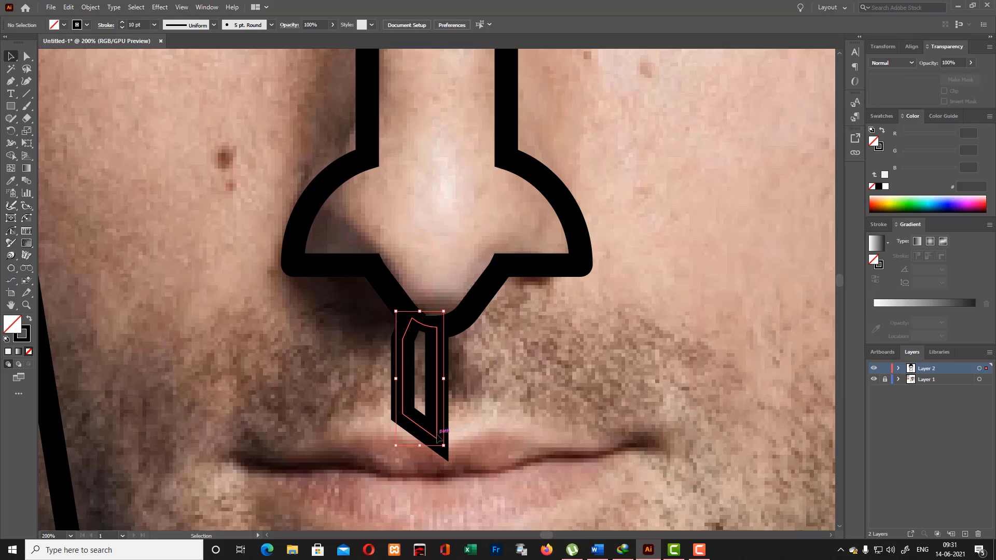
{"action": "left_click", "coordinate": [106, 26]}
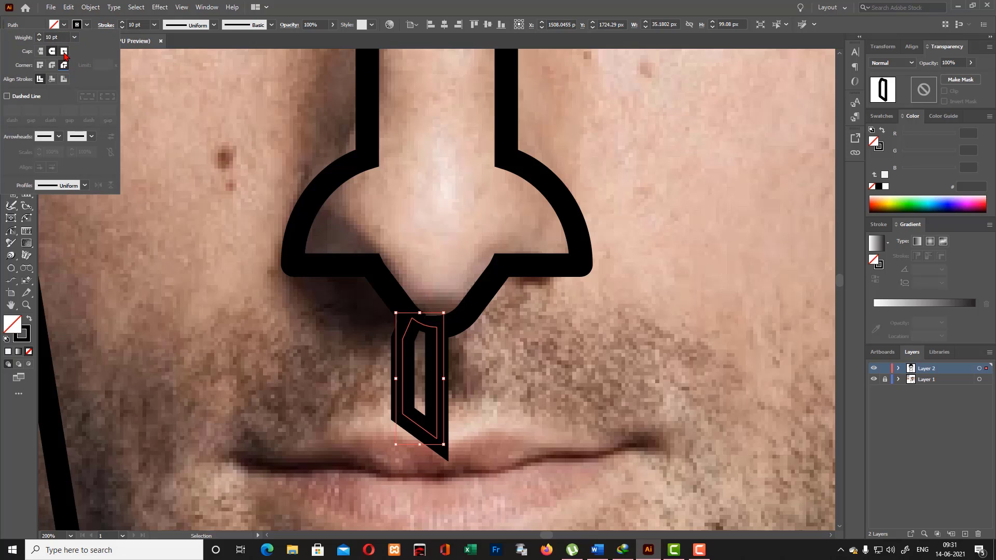
{"action": "left_click", "coordinate": [64, 53]}
{"action": "left_click", "coordinate": [52, 66]}
{"action": "left_click", "coordinate": [126, 198]}
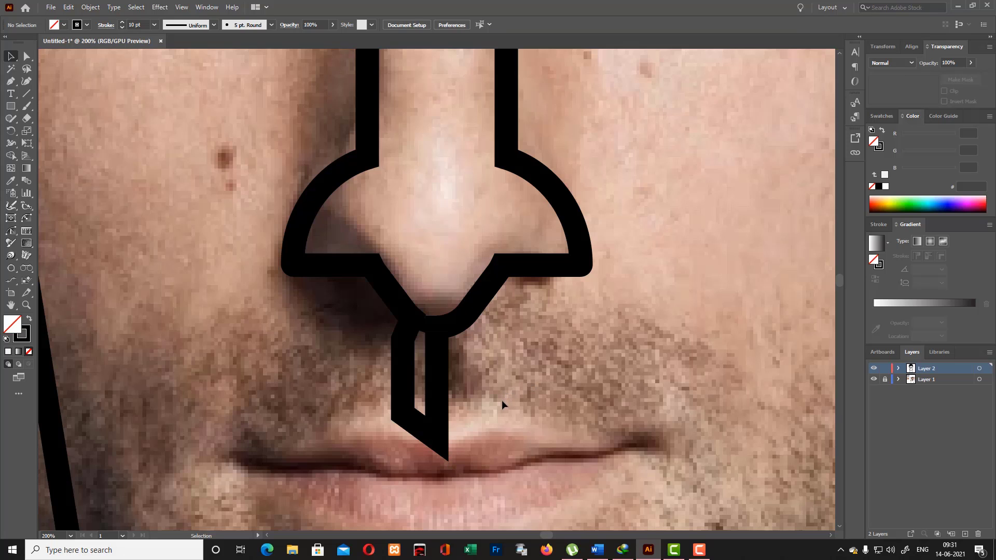
- Draw a circle about 55 px in diameter on the upper lip and move it over the philtrum's lower end
{"action": "scroll", "coordinate": [503, 400], "scroll_direction": "down", "scroll_amount": 2}
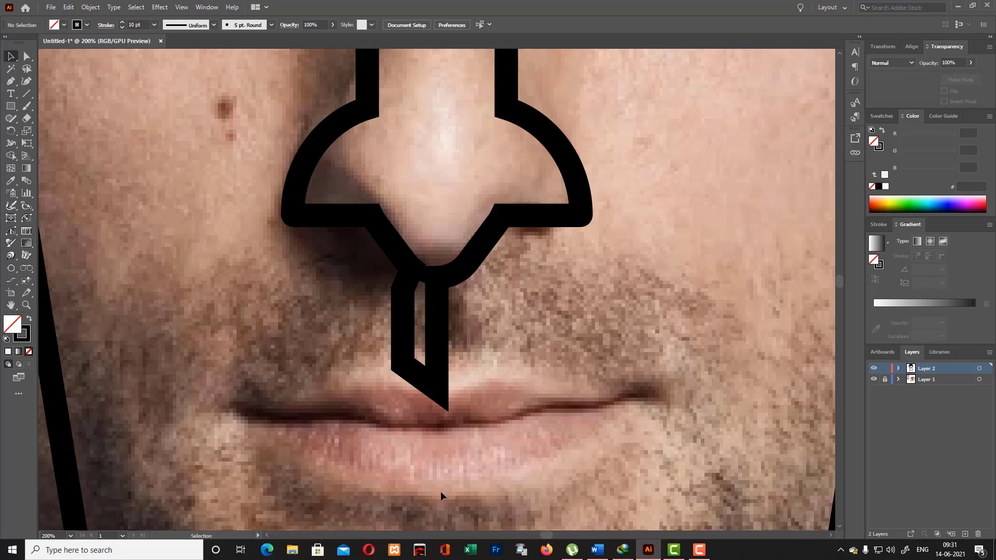
{"action": "left_click_drag", "start_coordinate": [11, 106], "coordinate": [83, 131]}
{"action": "scroll", "coordinate": [348, 341], "scroll_direction": "down", "scroll_amount": 2}
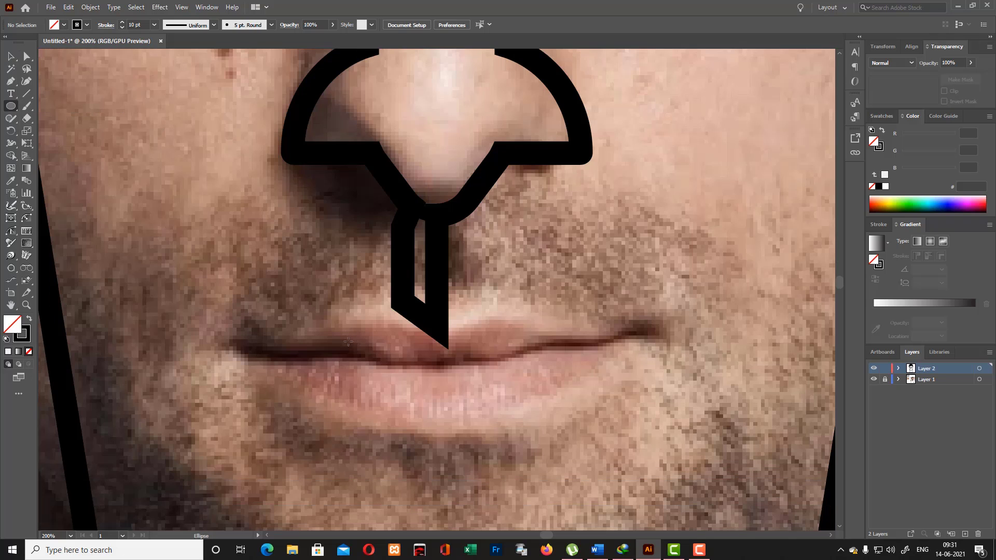
{"action": "mouse_move", "coordinate": [347, 341]}
{"action": "left_mouse_down"}
{"action": "mouse_move", "coordinate": [415, 342]}
{"action": "mouse_move", "coordinate": [393, 332]}
{"action": "mouse_move", "coordinate": [433, 358]}
{"action": "mouse_move", "coordinate": [420, 375]}
{"action": "left_mouse_up"}
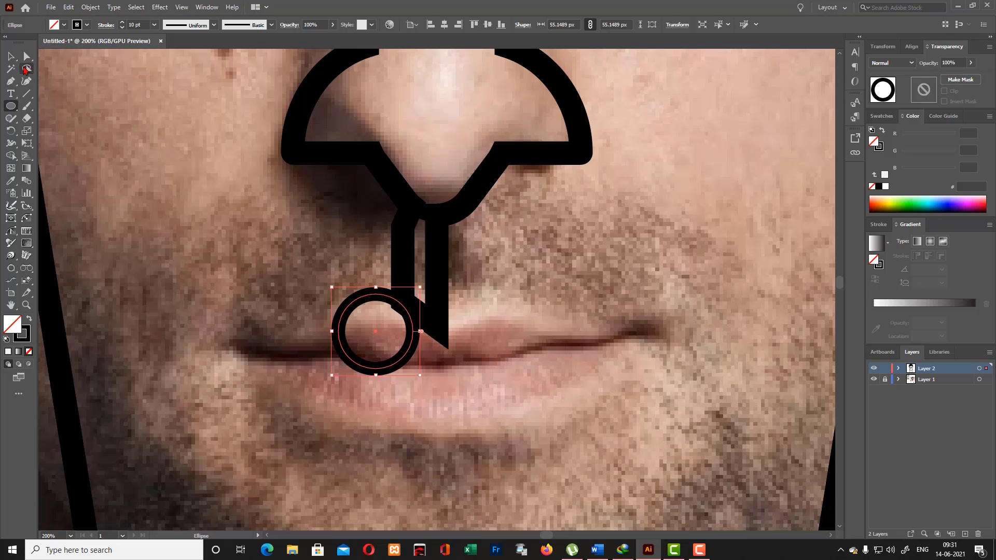
{"action": "left_click", "coordinate": [10, 56]}
{"action": "left_click_drag", "start_coordinate": [350, 304], "coordinate": [382, 315]}
{"action": "left_click", "coordinate": [489, 278]}
- Thin the philtrum path's stroke to 0.25 pt, move the path off to the right and delete it
{"action": "left_click", "coordinate": [438, 260]}
{"action": "scroll", "coordinate": [146, 28], "scroll_direction": "down", "scroll_amount": 12}
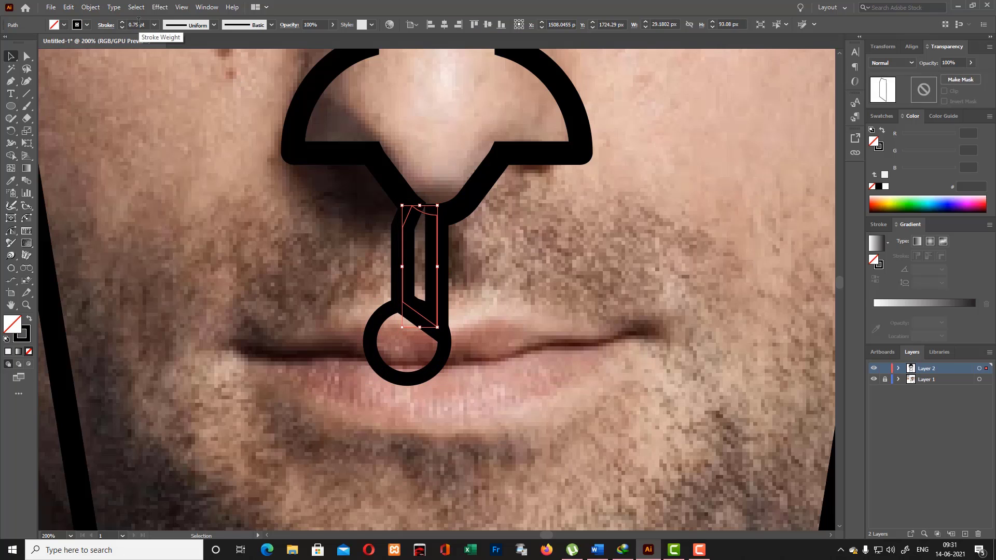
{"action": "left_click", "coordinate": [445, 249]}
{"action": "left_click_drag", "start_coordinate": [445, 252], "coordinate": [583, 279]}
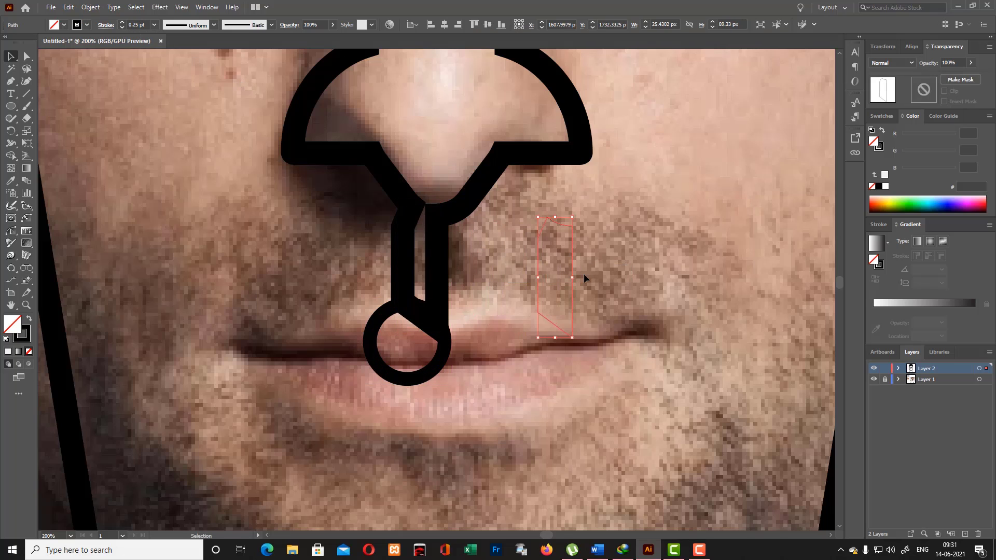
{"action": "key", "text": "Delete"}
{"action": "left_click", "coordinate": [441, 267]}
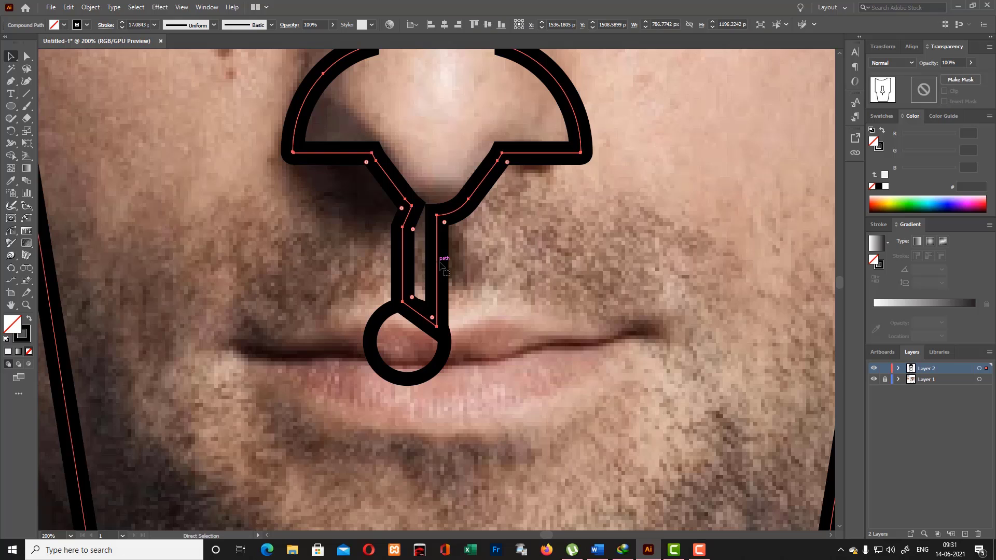
- Undo the circle, stroke, Shape Builder and closed-outline edits back to the single vertical philtrum line
{"action": "key", "text": "ctrl+z"}
{"action": "key", "text": "ctrl+z"}
{"action": "key", "text": "ctrl+z"}
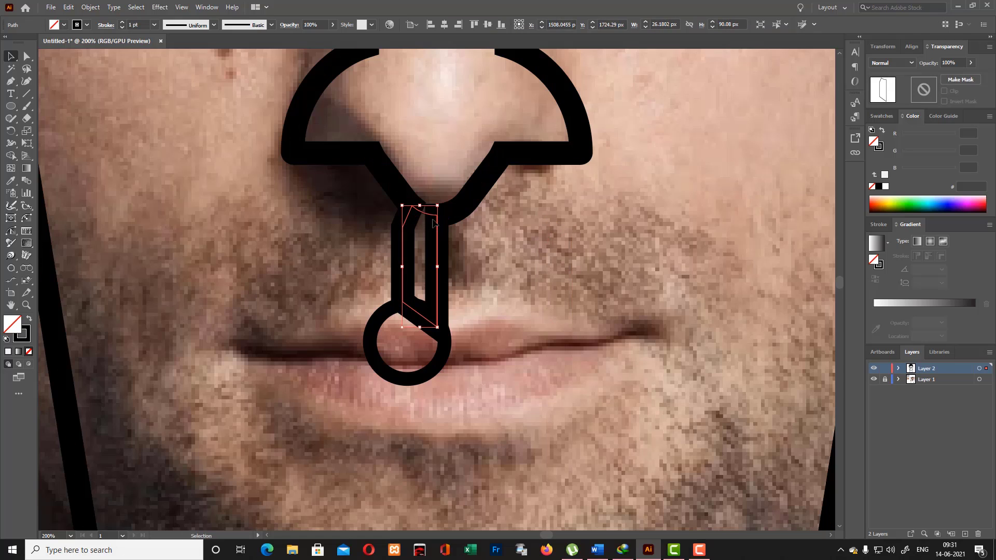
{"action": "key", "text": "ctrl+z"}
{"action": "key", "text": "ctrl+z"}
{"action": "key", "text": "ctrl+z"}
{"action": "key", "text": "ctrl+z"}
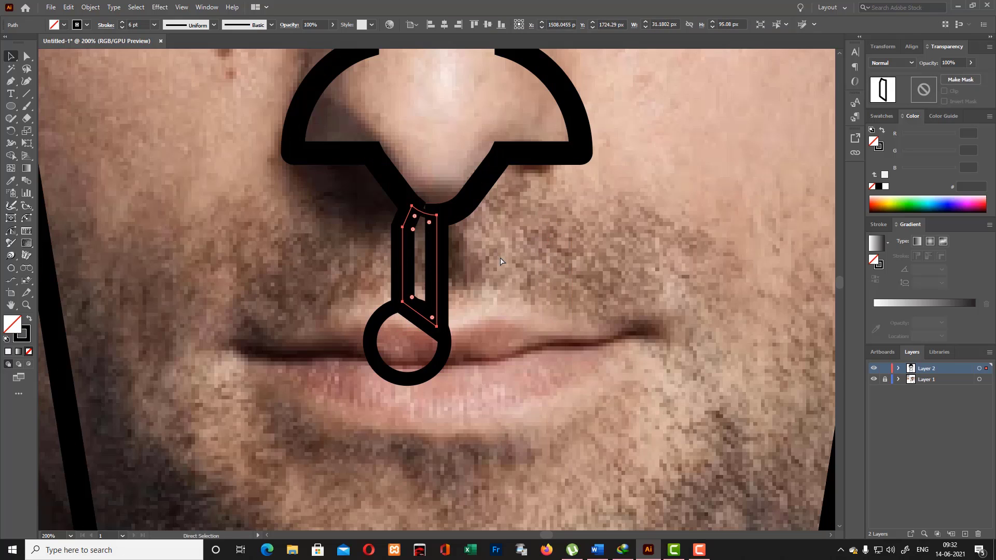
{"action": "key", "text": "ctrl+z"}
{"action": "key", "text": "ctrl+z"}
{"action": "key", "text": "ctrl+z"}
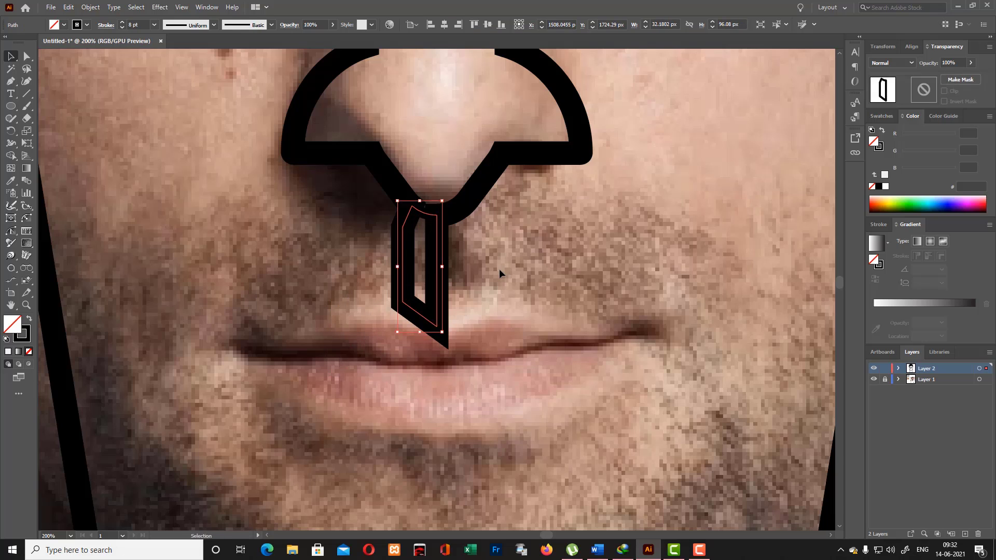
{"action": "key", "text": "ctrl+z"}
{"action": "key", "text": "ctrl+z"}
{"action": "key", "text": "ctrl+z"}
{"action": "key", "text": "ctrl+z"}
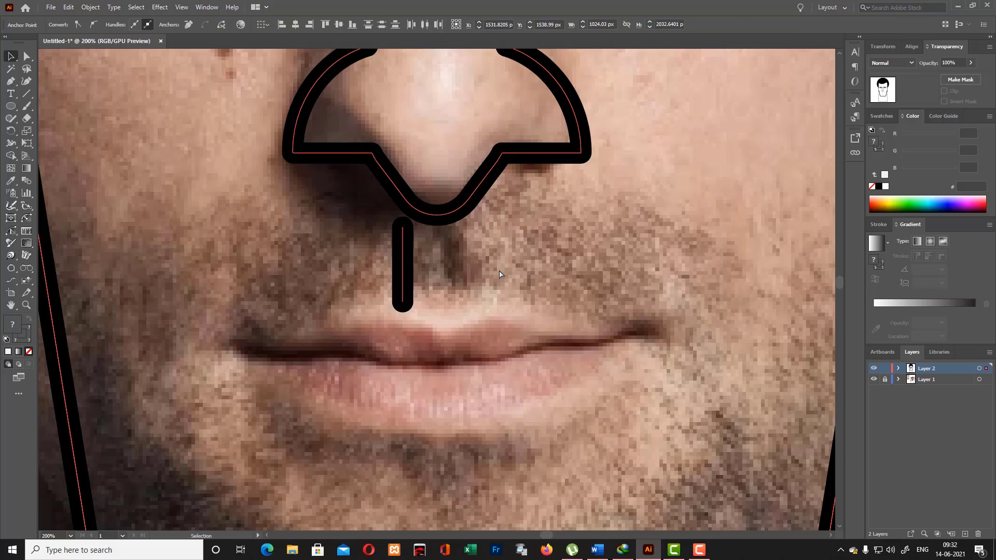
- Remove the vertical philtrum line and stretch the nose outline slightly upward at its top edge
{"action": "scroll", "coordinate": [409, 278], "scroll_direction": "up", "scroll_amount": 10}
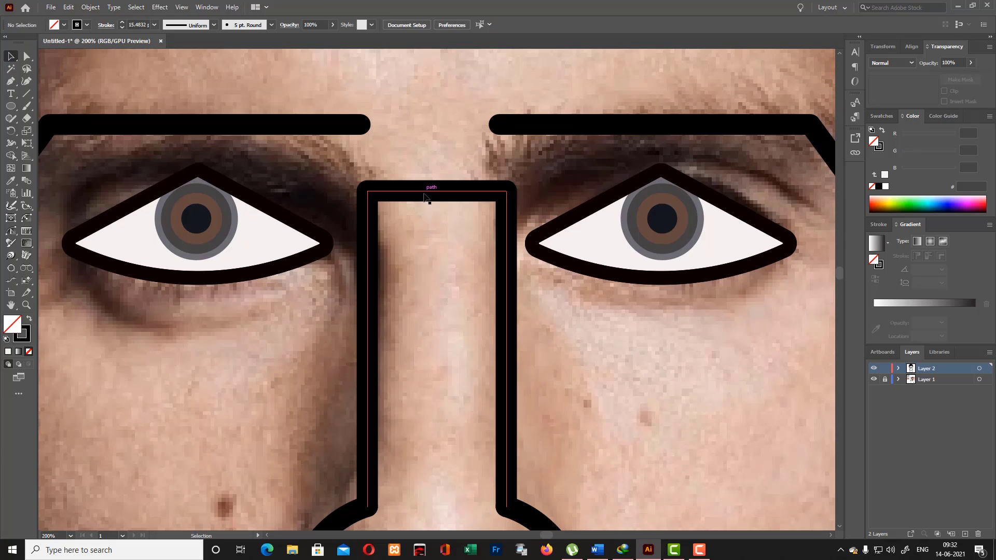
{"action": "left_click", "coordinate": [439, 185]}
{"action": "left_click_drag", "start_coordinate": [440, 185], "coordinate": [438, 172]}
{"action": "left_click", "coordinate": [554, 337]}
{"action": "scroll", "coordinate": [577, 347], "scroll_direction": "down", "scroll_amount": 5}
{"action": "scroll", "coordinate": [574, 339], "scroll_direction": "up", "scroll_amount": 6}
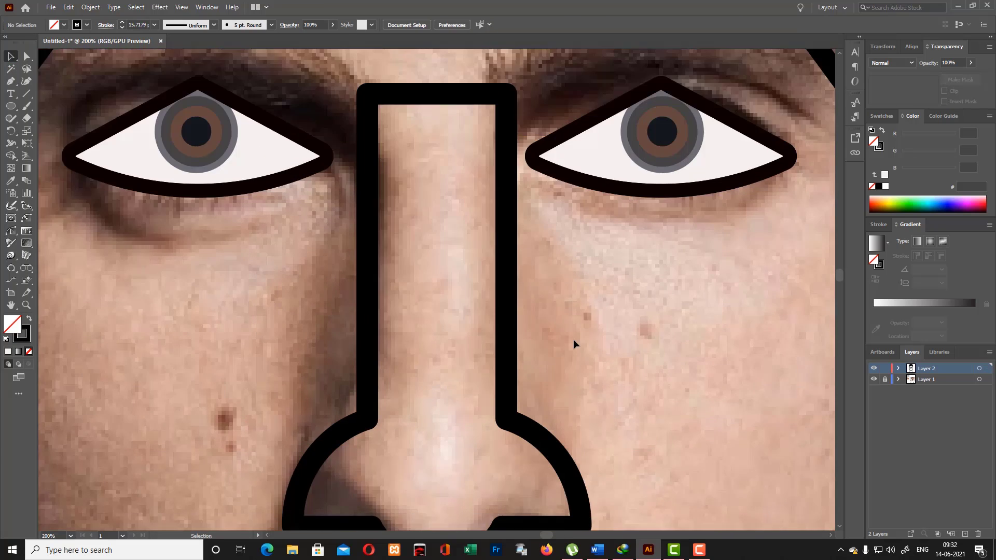
{"action": "scroll", "coordinate": [571, 336], "scroll_direction": "down", "scroll_amount": 1}
{"action": "scroll", "coordinate": [570, 336], "scroll_direction": "down", "scroll_amount": 6}
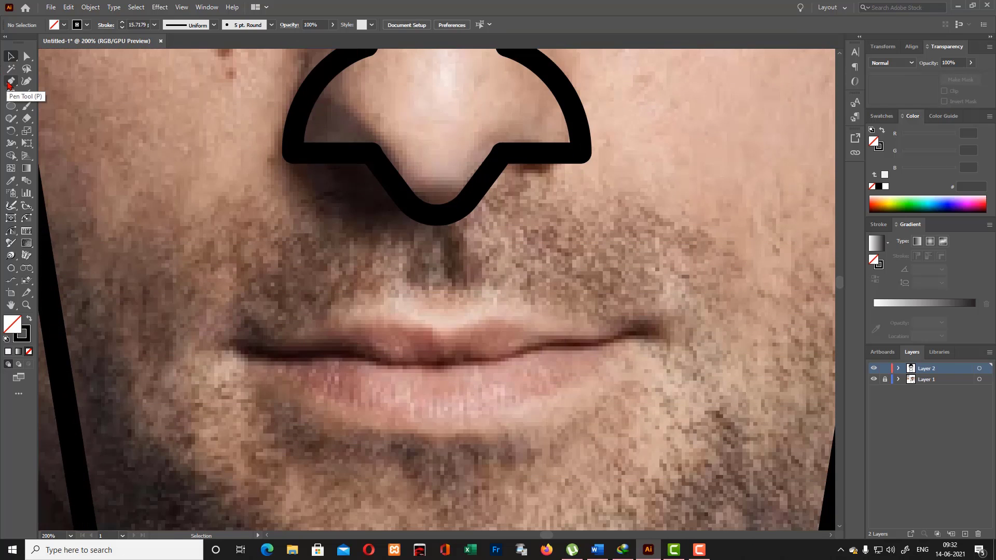
- Draw a circle about 37.5 px in diameter on the upper lip and set its stroke to 3 pt
{"action": "scroll", "coordinate": [429, 304], "scroll_direction": "down", "scroll_amount": 2}
{"action": "left_click_drag", "start_coordinate": [10, 106], "coordinate": [52, 133]}
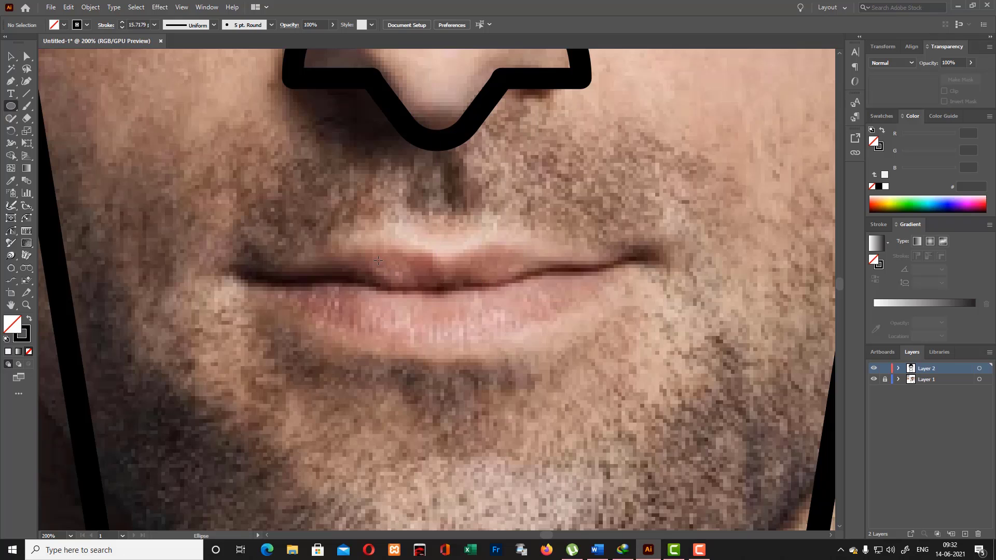
{"action": "left_click_drag", "start_coordinate": [391, 259], "coordinate": [427, 295]}
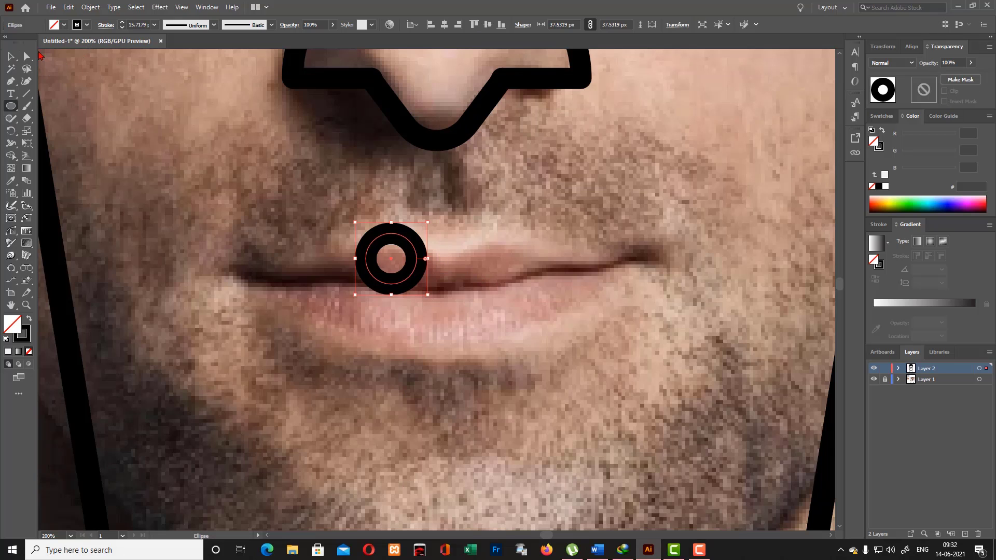
{"action": "scroll", "coordinate": [134, 25], "scroll_direction": "down", "scroll_amount": 13}
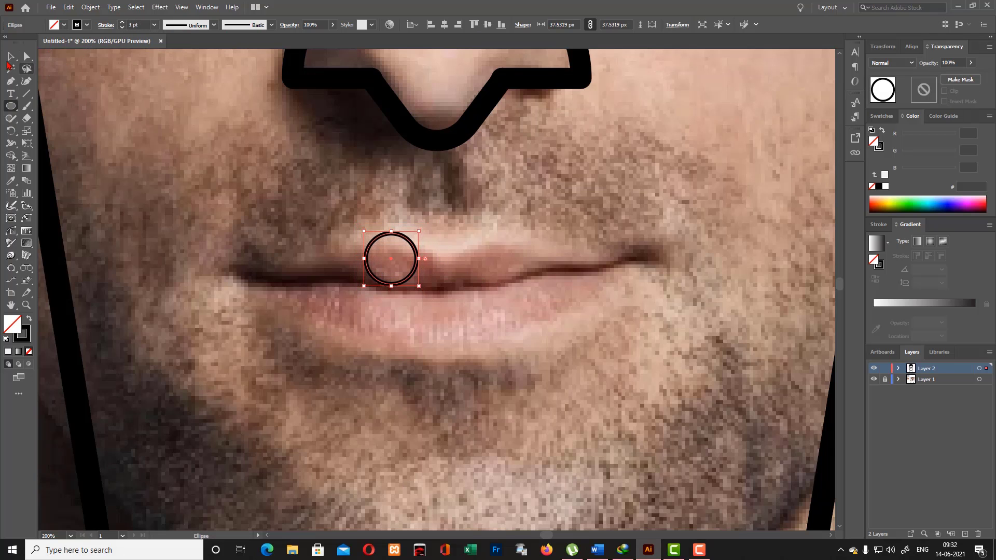
{"action": "left_click", "coordinate": [11, 57]}
{"action": "left_click", "coordinate": [394, 197]}
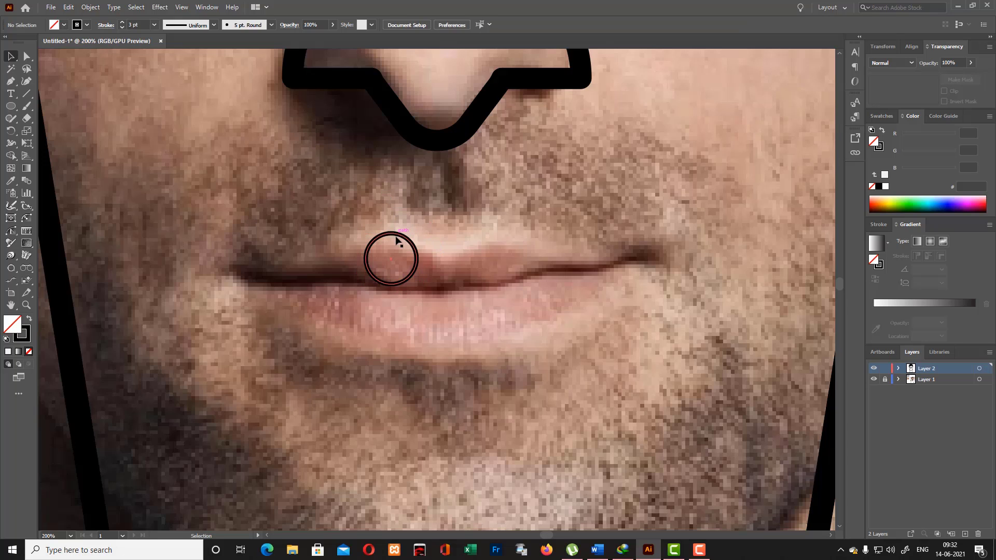
- Shift the circle toward the lip's centre, duplicate it alongside, and vertically centre-align the pair
{"action": "left_click_drag", "start_coordinate": [399, 240], "coordinate": [421, 249]}
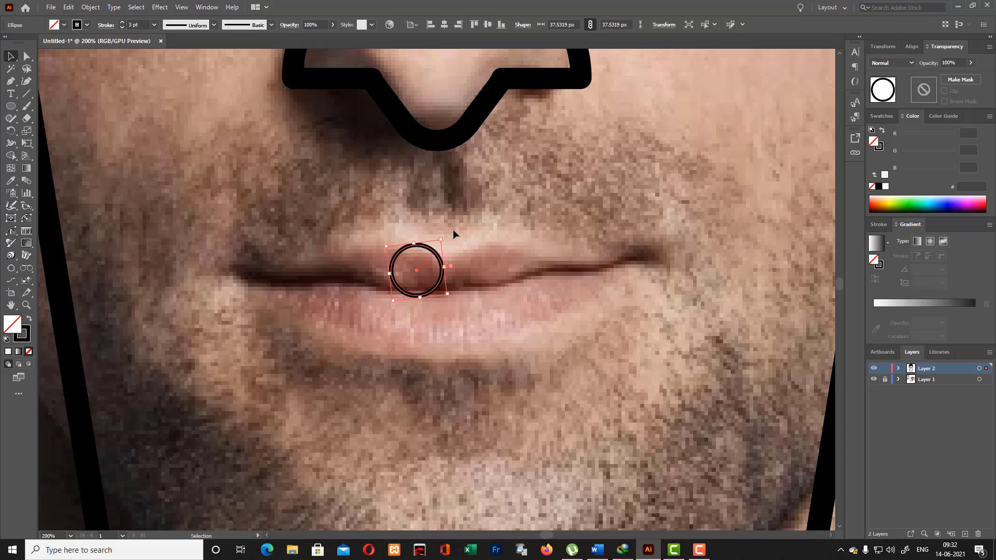
{"action": "mouse_move", "coordinate": [442, 254]}
{"action": "left_mouse_down"}
{"action": "mouse_move", "coordinate": [486, 252]}
{"action": "mouse_move", "coordinate": [474, 271]}
{"action": "mouse_move", "coordinate": [517, 291]}
{"action": "mouse_move", "coordinate": [497, 270]}
{"action": "left_mouse_up"}
{"action": "left_click", "coordinate": [401, 251], "text": "shift"}
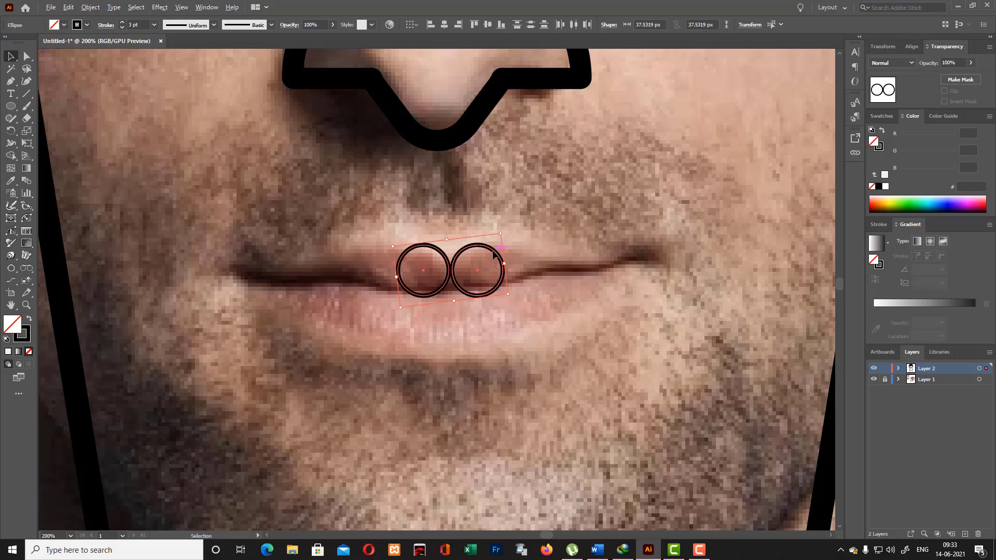
{"action": "left_click", "coordinate": [494, 253]}
{"action": "left_click", "coordinate": [488, 27]}
{"action": "left_click", "coordinate": [491, 250]}
{"action": "left_click", "coordinate": [592, 193]}
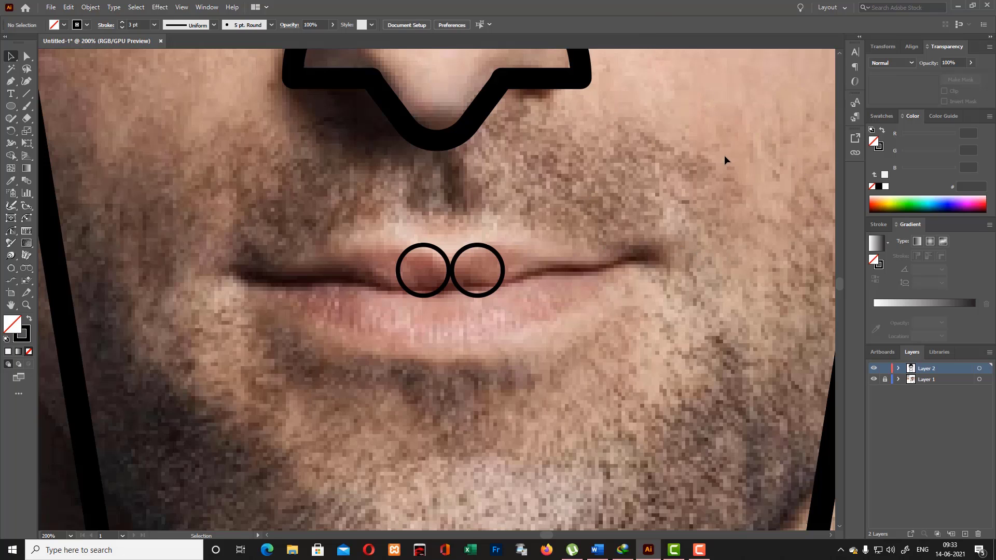
- Trace the left half of the upper lip as a closed Pen path from the lip's peak to the mouth corner and back
{"action": "left_click", "coordinate": [11, 82]}
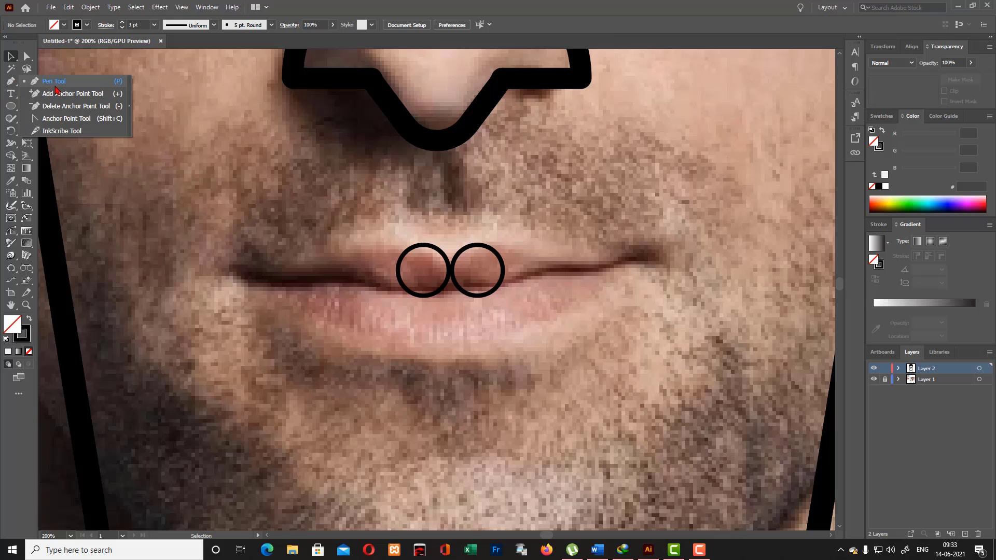
{"action": "left_click", "coordinate": [420, 239]}
{"action": "left_click_drag", "start_coordinate": [356, 253], "coordinate": [314, 274]}
{"action": "left_click", "coordinate": [273, 271]}
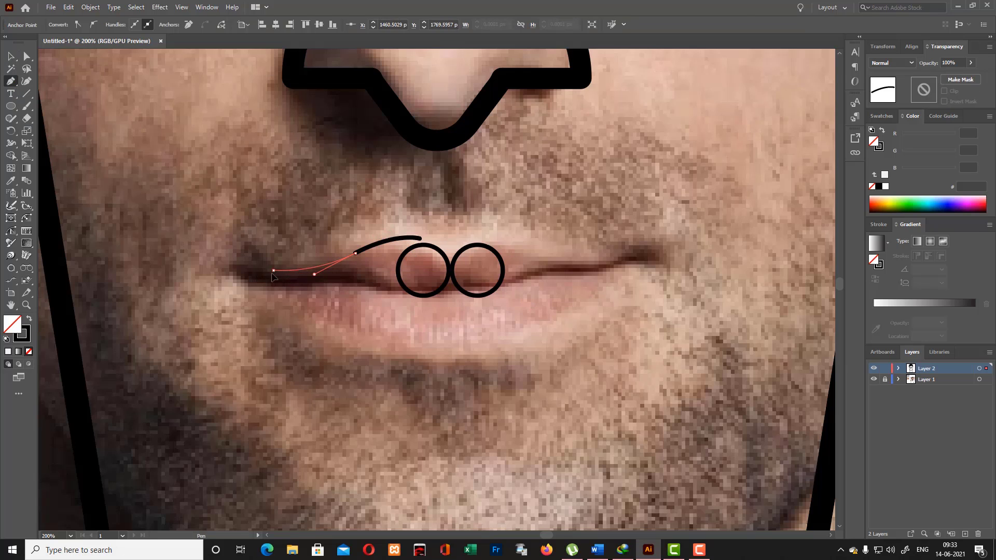
{"action": "left_click", "coordinate": [237, 268]}
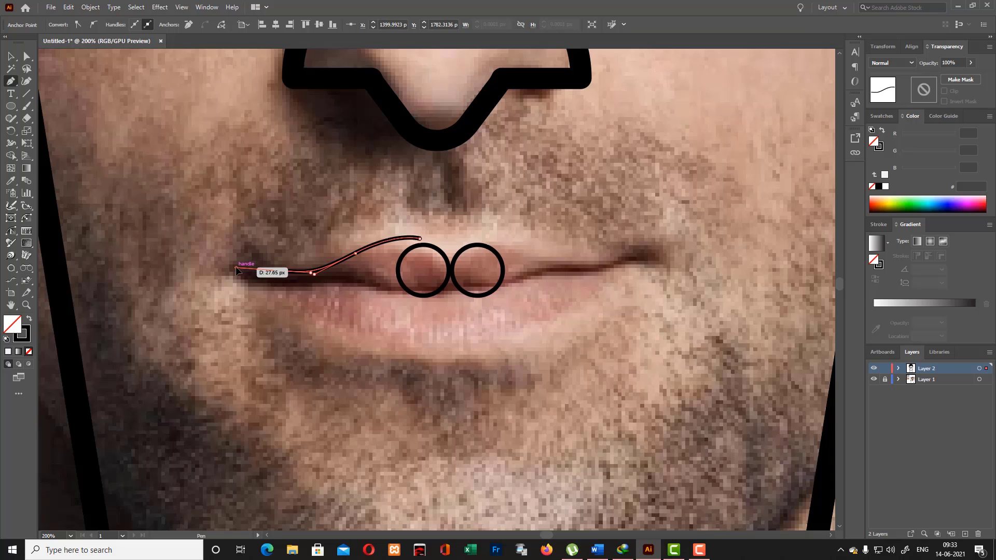
{"action": "left_click", "coordinate": [314, 282]}
{"action": "left_click", "coordinate": [351, 288]}
{"action": "left_click", "coordinate": [387, 294]}
{"action": "left_click_drag", "start_coordinate": [387, 294], "coordinate": [437, 288]}
{"action": "left_click", "coordinate": [445, 285]}
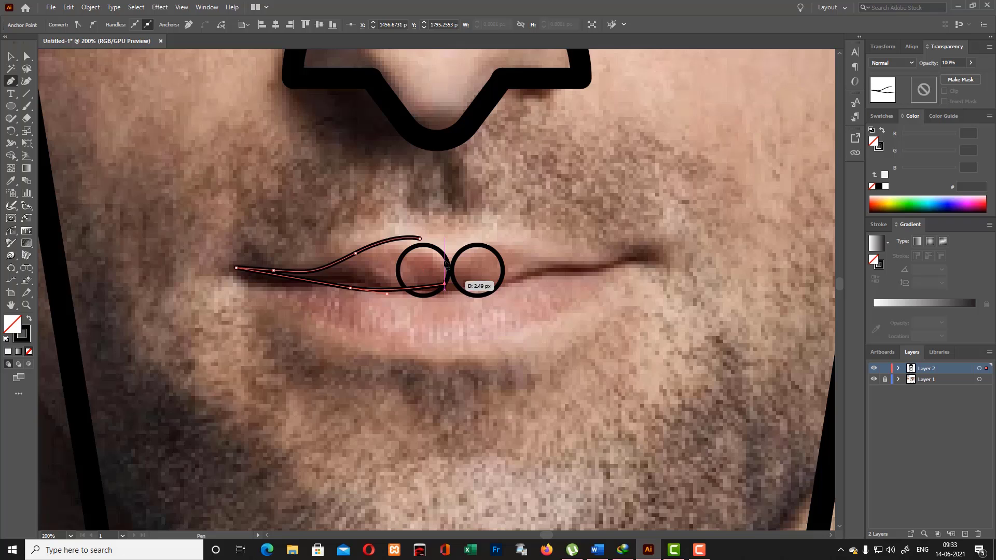
{"action": "left_click", "coordinate": [445, 238]}
{"action": "left_click", "coordinate": [419, 239]}
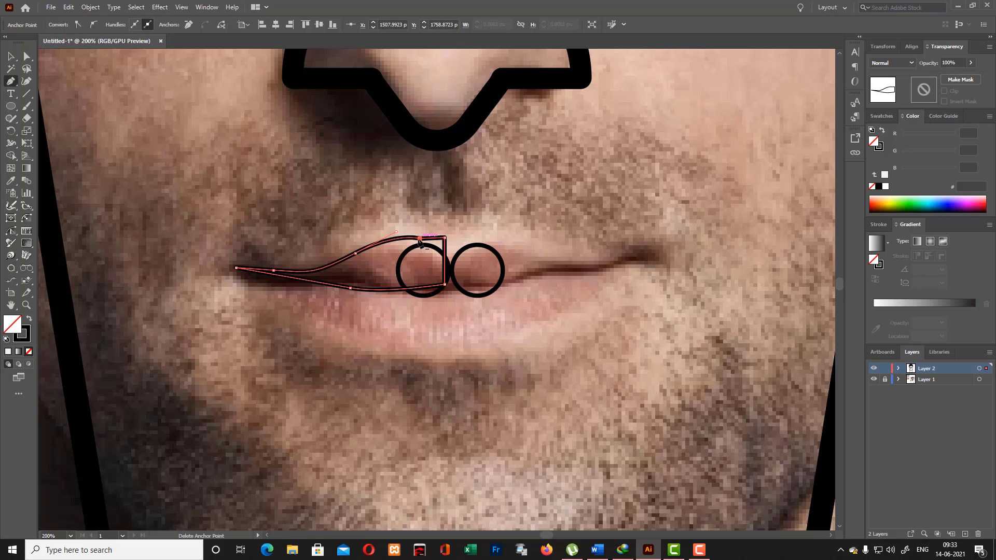
- Lower the half-lip outline's upper inner corner into the cupid's bow dip and smooth the outline's curves
{"action": "key", "text": "shift+grave"}
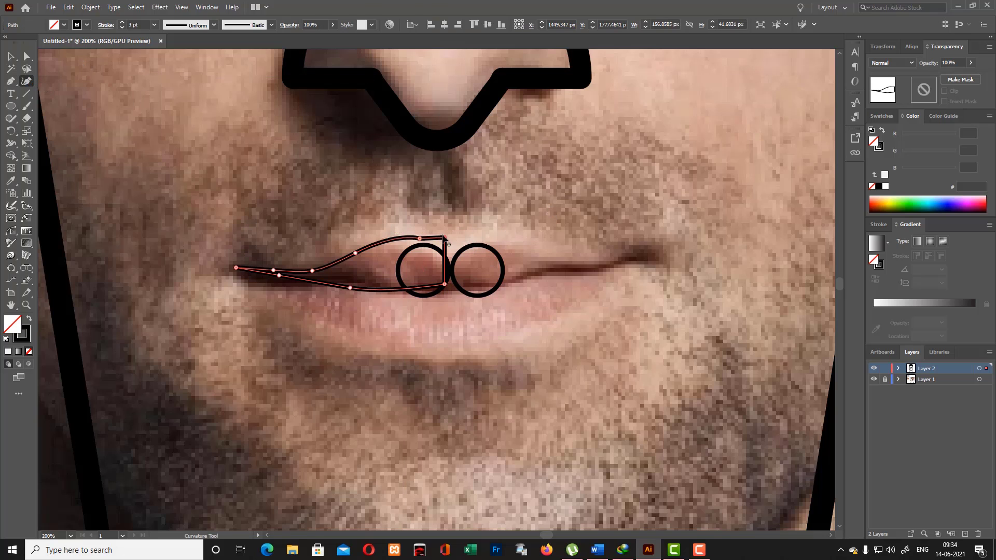
{"action": "left_click_drag", "start_coordinate": [447, 252], "coordinate": [447, 252]}
{"action": "mouse_move", "coordinate": [10, 118]}
{"action": "left_mouse_down"}
{"action": "mouse_move", "coordinate": [77, 118]}
{"action": "mouse_move", "coordinate": [63, 144]}
{"action": "left_mouse_up"}
{"action": "left_click_drag", "start_coordinate": [419, 242], "coordinate": [350, 253]}
{"action": "mouse_move", "coordinate": [290, 277]}
{"action": "left_mouse_down"}
{"action": "mouse_move", "coordinate": [427, 296]}
{"action": "mouse_move", "coordinate": [452, 288]}
{"action": "left_mouse_up"}
{"action": "left_click", "coordinate": [11, 55]}
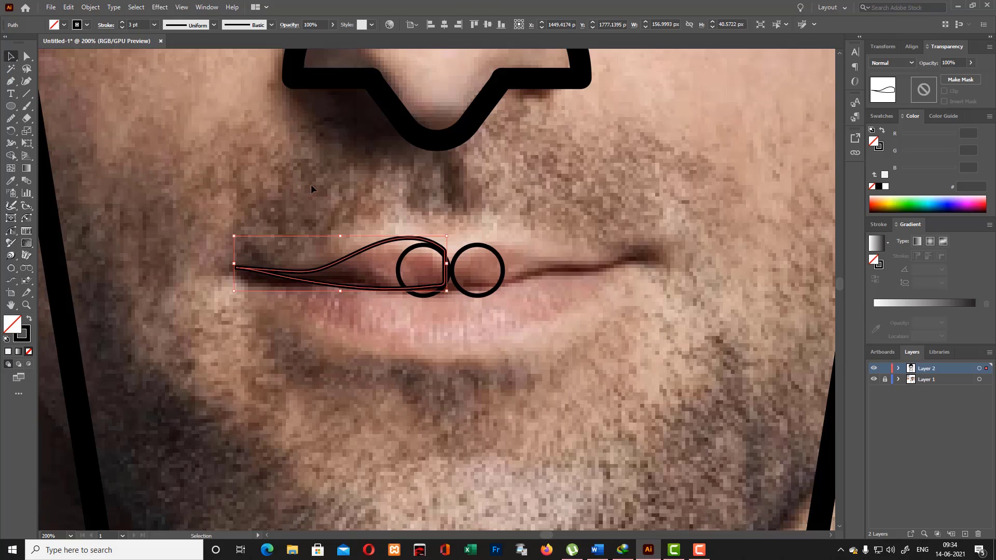
{"action": "left_click", "coordinate": [335, 225]}
- Merge the left circle into the half-lip outline with the Shape Builder and delete the right circle
{"action": "left_click_drag", "start_coordinate": [365, 285], "coordinate": [444, 297]}
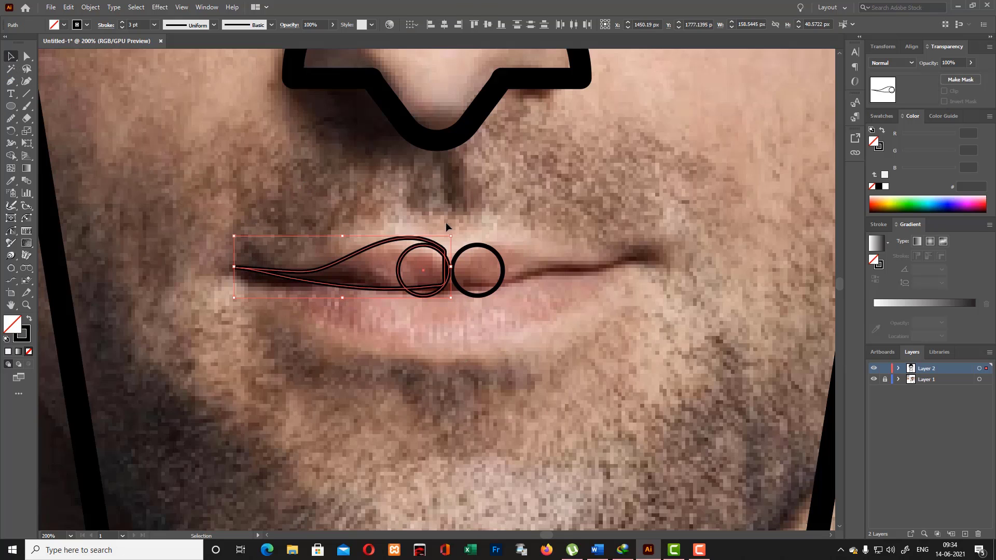
{"action": "key", "text": "shift+m"}
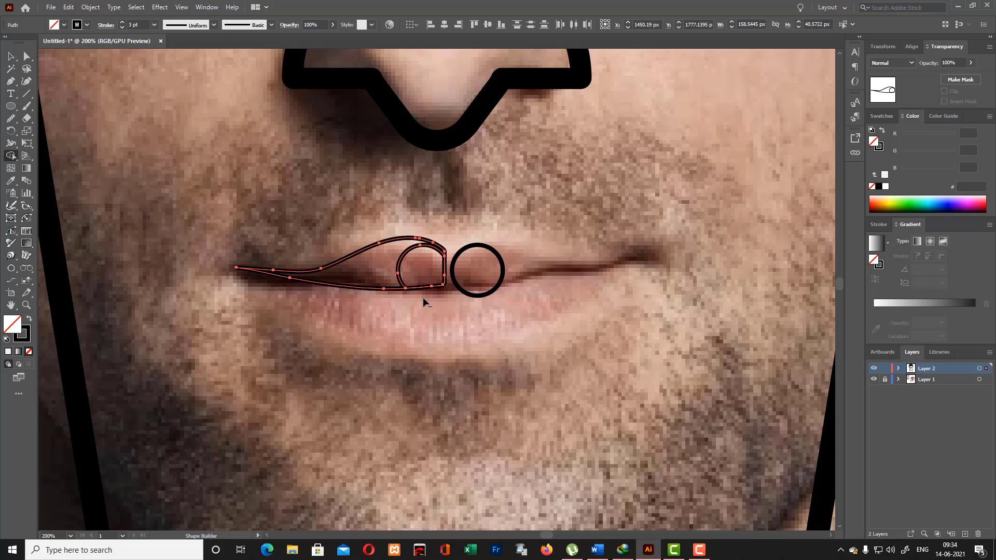
{"action": "left_click_drag", "start_coordinate": [388, 265], "coordinate": [429, 277]}
{"action": "left_click", "coordinate": [8, 57]}
{"action": "left_click", "coordinate": [149, 131]}
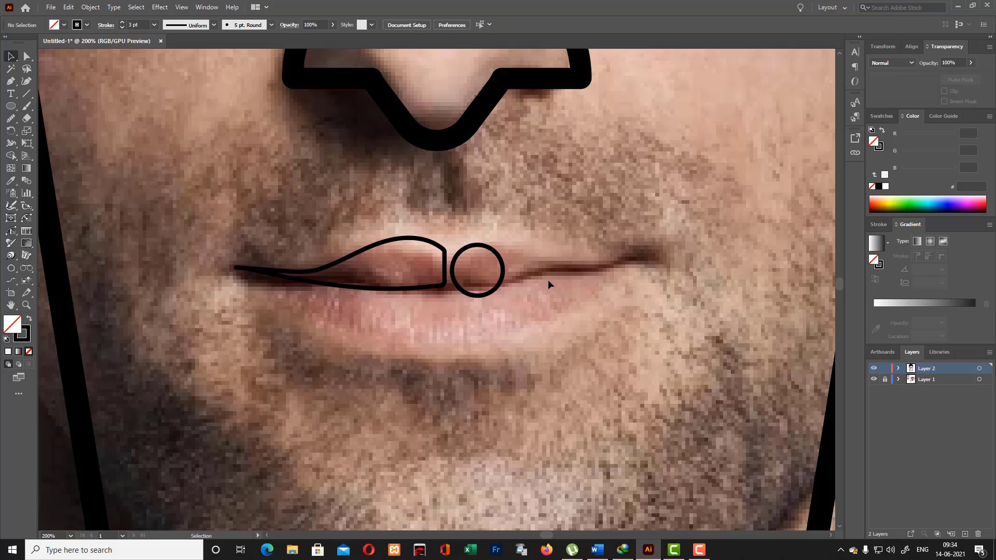
{"action": "left_click", "coordinate": [493, 248]}
{"action": "key", "text": "Delete"}
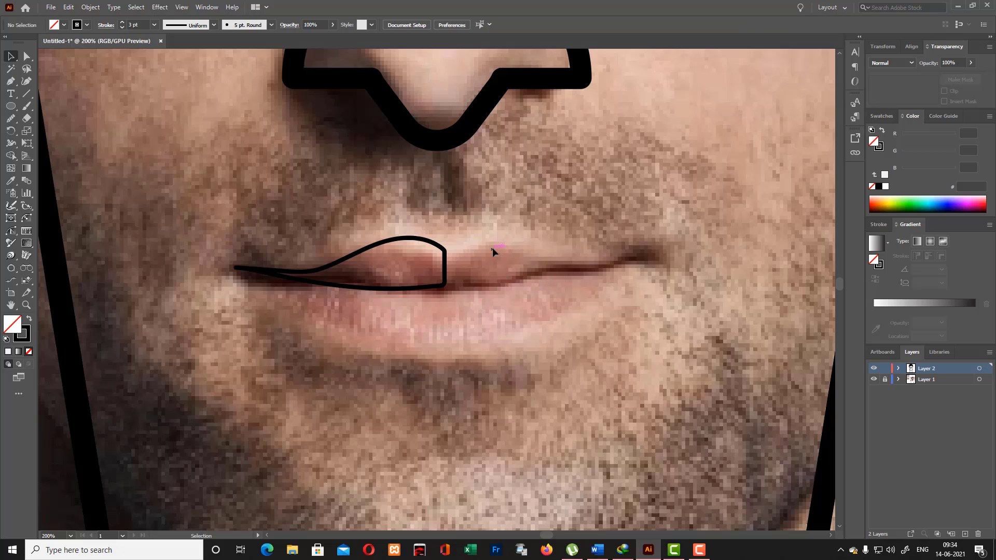
- Paste a copy of the half-lip outline in front and reflect it across the vertical axis
{"action": "left_click", "coordinate": [434, 242]}
{"action": "right_click", "coordinate": [431, 245]}
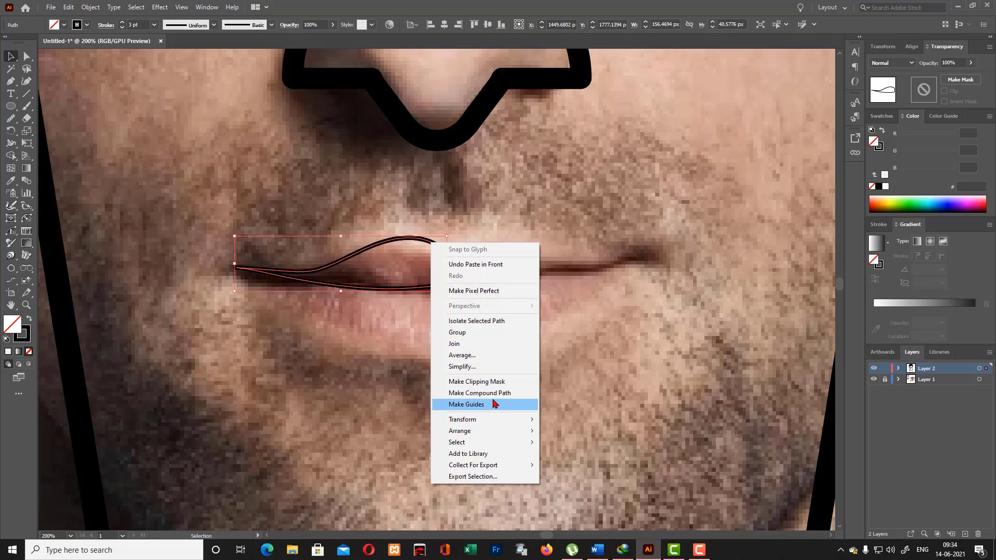
{"action": "mouse_move", "coordinate": [519, 421]}
{"action": "left_click", "coordinate": [585, 464]}
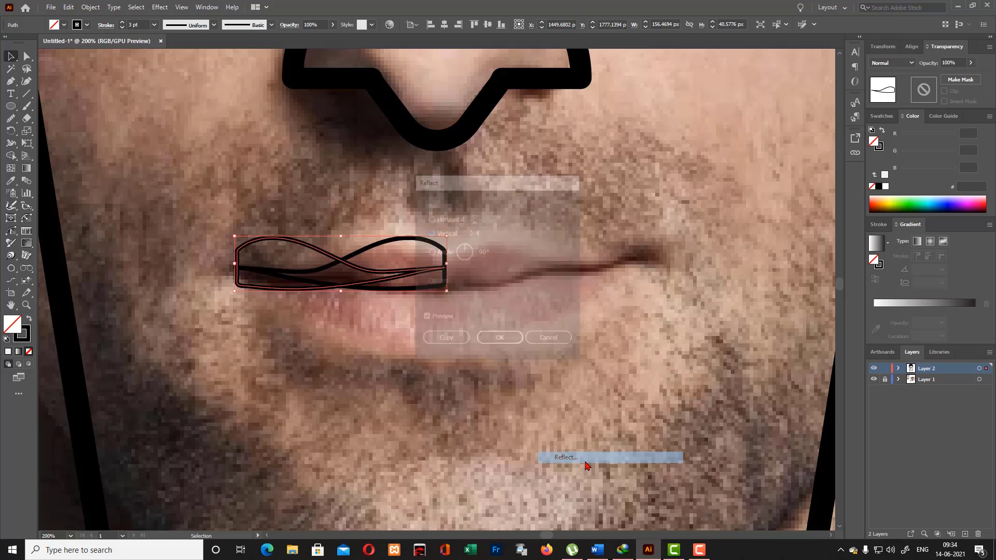
{"action": "left_click", "coordinate": [500, 339]}
- Shift the reflected half-lip to the right until its straight edge meets the original at the lip's centre
{"action": "key", "text": "Right"}
{"action": "key", "text": "Right"}
{"action": "key", "text": "Right"}
{"action": "key", "text": "Right"}
{"action": "key", "text": "Right"}
{"action": "key", "text": "Right"}
{"action": "key", "text": "Right"}
{"action": "key", "text": "Right"}
{"action": "key", "text": "Right"}
{"action": "key", "text": "Right"}
{"action": "key", "text": "Right"}
{"action": "key", "text": "Right"}
{"action": "key", "text": "Right"}
{"action": "key", "text": "Right"}
{"action": "key", "text": "Right"}
{"action": "key", "text": "Right"}
{"action": "key", "text": "Right"}
{"action": "key", "text": "Right"}
{"action": "key", "text": "Right"}
{"action": "key", "text": "Right"}
{"action": "key", "text": "Right"}
{"action": "key", "text": "Right"}
{"action": "key", "text": "Right"}
{"action": "key", "text": "Right"}
{"action": "key", "text": "Right"}
{"action": "key", "text": "Right"}
{"action": "key", "text": "Right"}
{"action": "key", "text": "Right"}
{"action": "key", "text": "Right"}
{"action": "key", "text": "Right"}
{"action": "key", "text": "Right"}
{"action": "key", "text": "Right"}
{"action": "key", "text": "Right"}
{"action": "key", "text": "Right"}
{"action": "key", "text": "Right"}
{"action": "key", "text": "Right"}
{"action": "key", "text": "Right"}
{"action": "key", "text": "Right"}
{"action": "key", "text": "Right"}
{"action": "key", "text": "Right"}
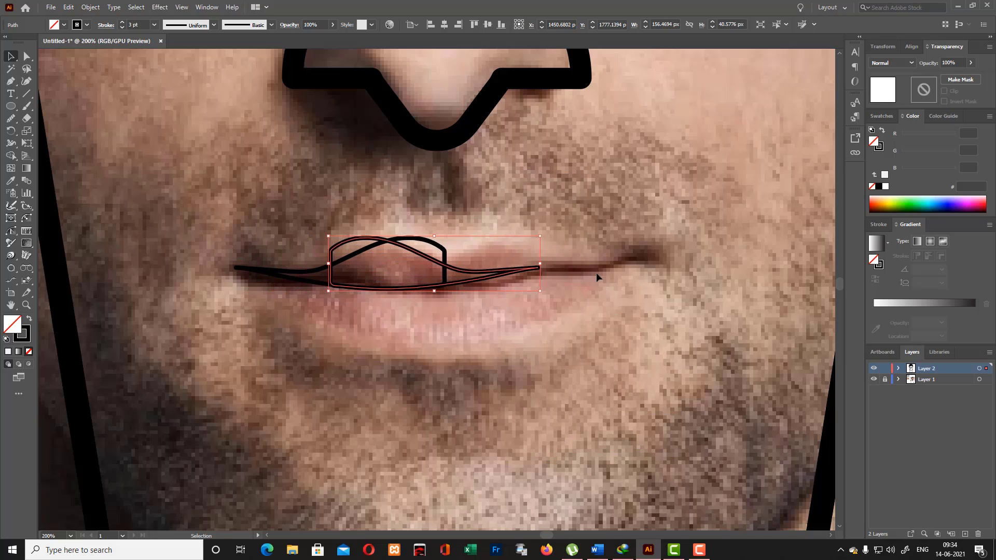
{"action": "key", "text": "Right"}
{"action": "key", "text": "Right"}
{"action": "key", "text": "Right"}
{"action": "key", "text": "Right"}
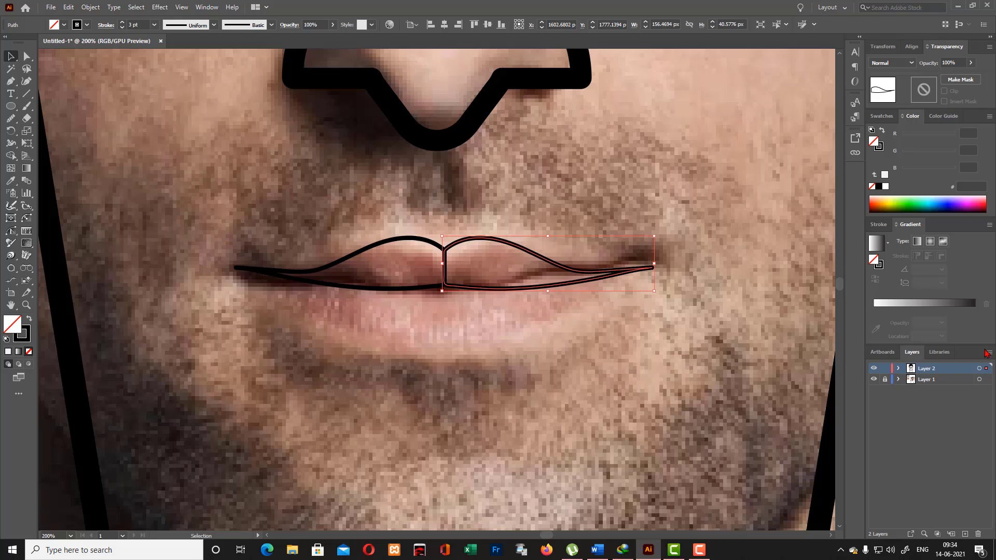
- Merge the two lip halves into a single upper-lip outline with the Shape Builder
{"action": "left_click", "coordinate": [528, 400]}
{"action": "key", "text": "ctrl+a"}
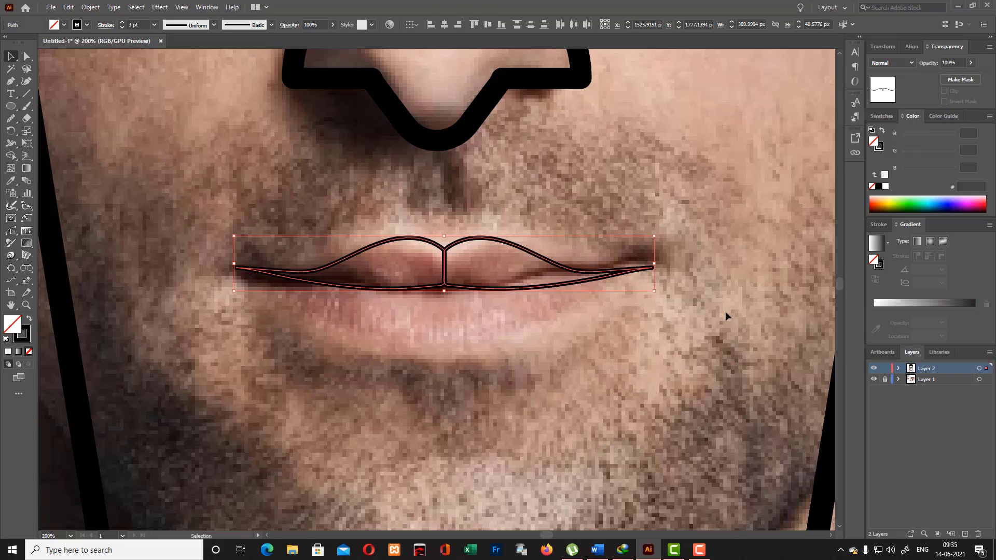
{"action": "left_click", "coordinate": [10, 156]}
{"action": "left_click_drag", "start_coordinate": [463, 267], "coordinate": [358, 271]}
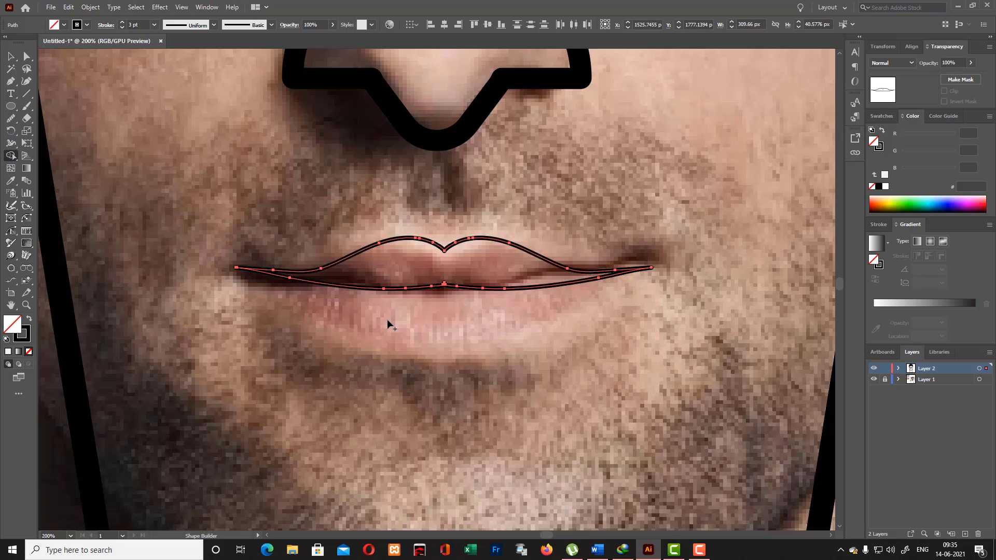
{"action": "left_click", "coordinate": [18, 60]}
{"action": "left_click", "coordinate": [686, 377]}
- Simplify the merged upper-lip path by slightly reducing its anchor points
{"action": "right_click", "coordinate": [566, 270]}
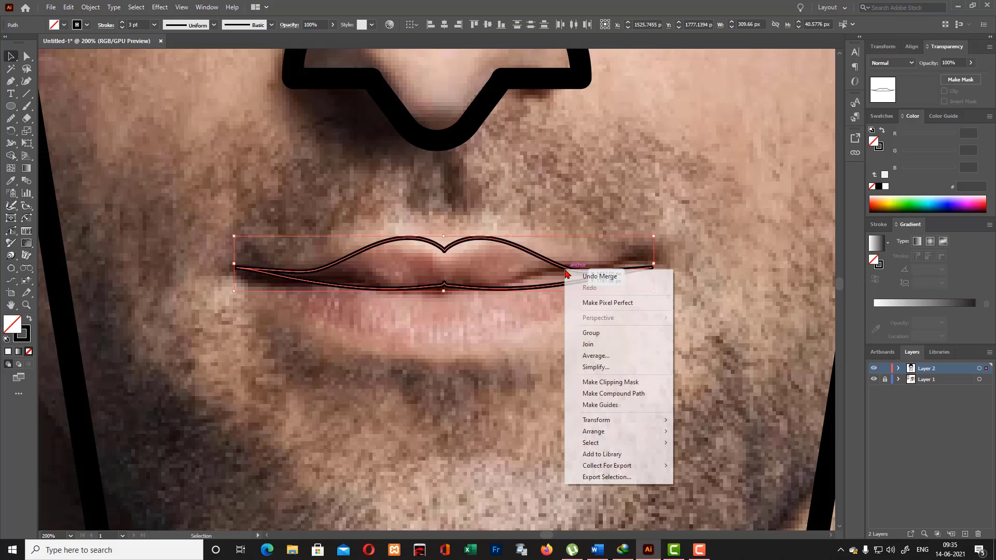
{"action": "left_click", "coordinate": [610, 367]}
{"action": "left_click_drag", "start_coordinate": [422, 299], "coordinate": [410, 306]}
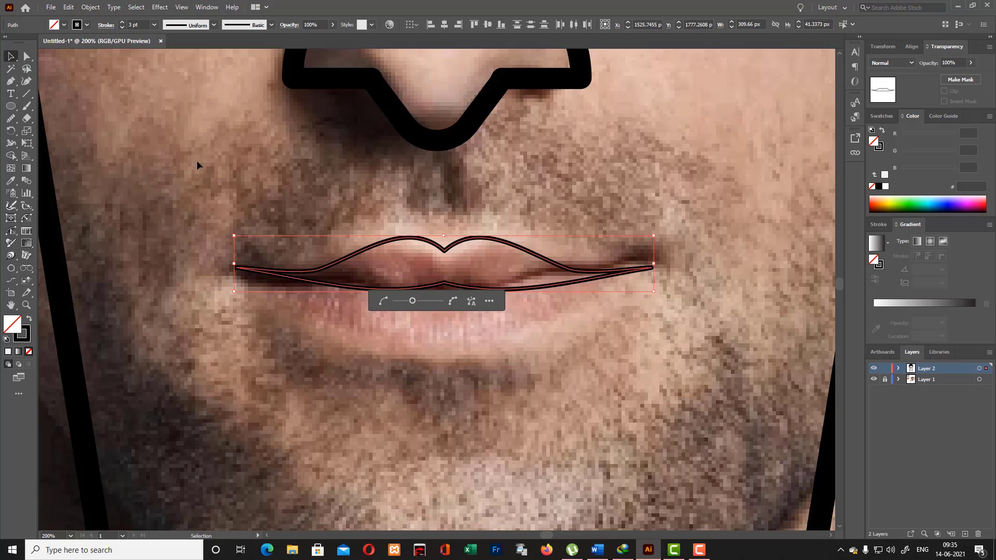
{"action": "left_click", "coordinate": [428, 332]}
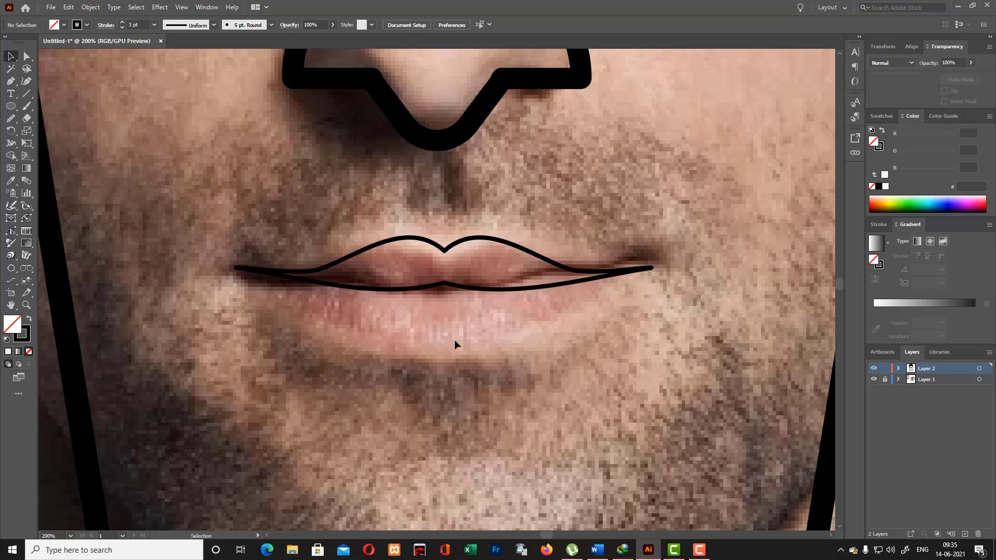
- Draw an ellipse about 209 by 100 px over the mouth and enlarge it upward and sideways so its lower curve outlines the lower lip
{"action": "left_click", "coordinate": [10, 106]}
{"action": "left_click", "coordinate": [47, 139]}
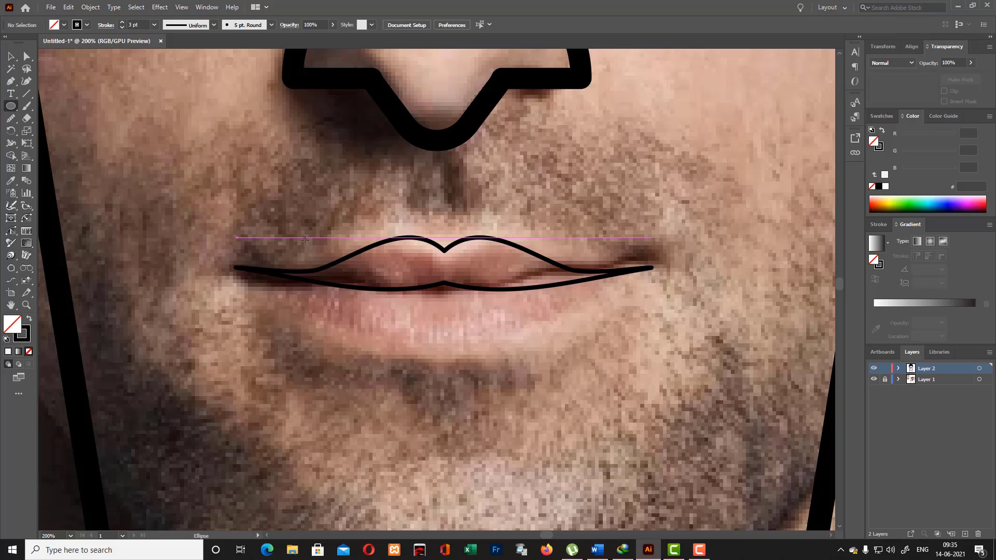
{"action": "mouse_move", "coordinate": [296, 235]}
{"action": "left_mouse_down"}
{"action": "mouse_move", "coordinate": [530, 359]}
{"action": "mouse_move", "coordinate": [583, 375]}
{"action": "left_mouse_up"}
{"action": "left_click", "coordinate": [11, 56]}
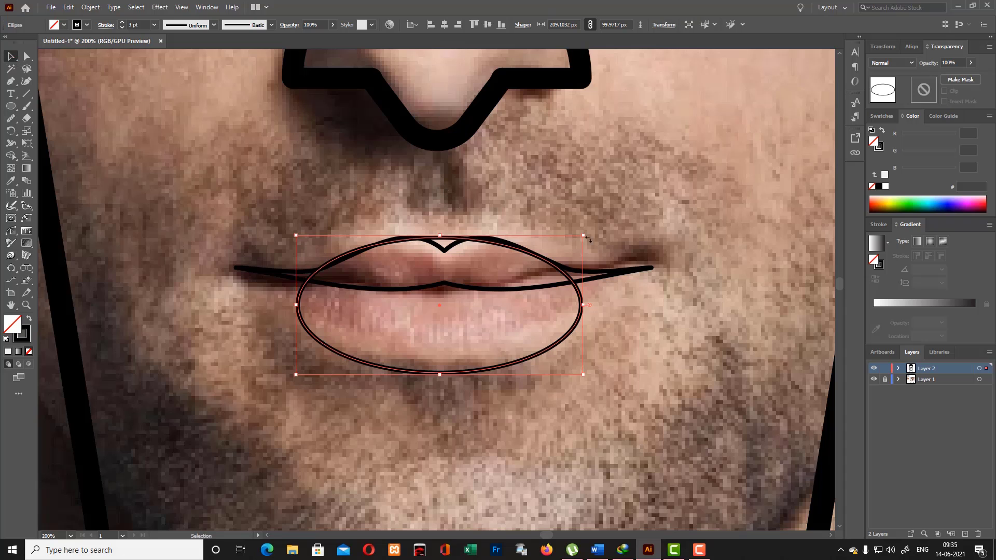
{"action": "left_click_drag", "start_coordinate": [583, 235], "coordinate": [596, 171]}
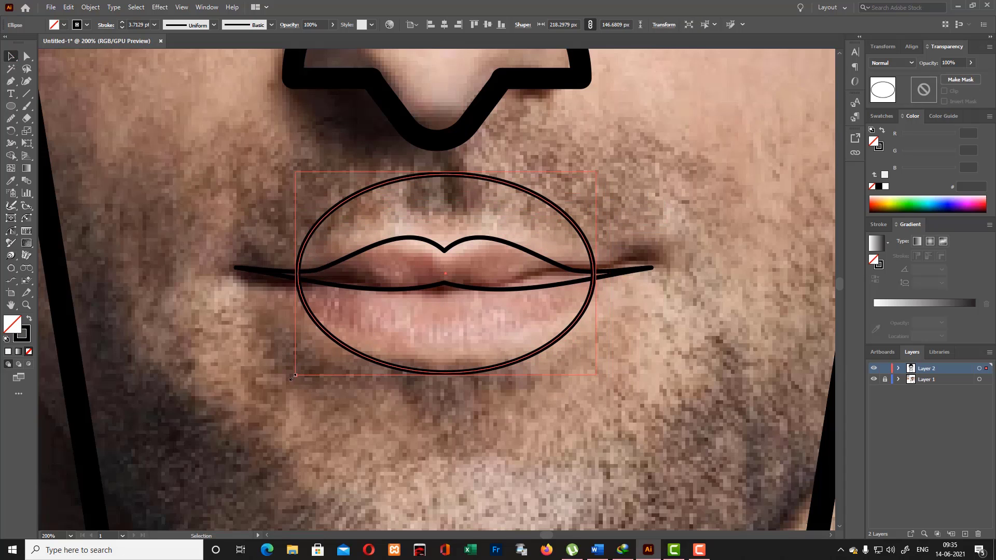
{"action": "left_click_drag", "start_coordinate": [293, 377], "coordinate": [290, 362]}
{"action": "left_click_drag", "start_coordinate": [597, 174], "coordinate": [606, 164]}
{"action": "left_click", "coordinate": [98, 148]}
- Draw a closed triangle with the Pen tool across the ellipse's lower edge, its apex pointing up into the lower lip
{"action": "scroll", "coordinate": [121, 160], "scroll_direction": "down", "scroll_amount": 2}
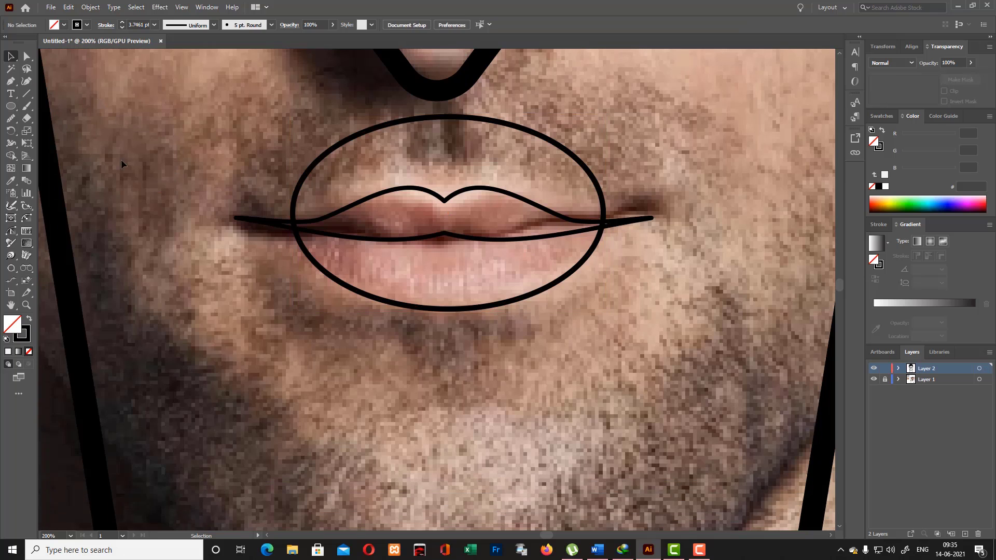
{"action": "left_click", "coordinate": [10, 82]}
{"action": "left_click", "coordinate": [372, 343]}
{"action": "left_click", "coordinate": [459, 278]}
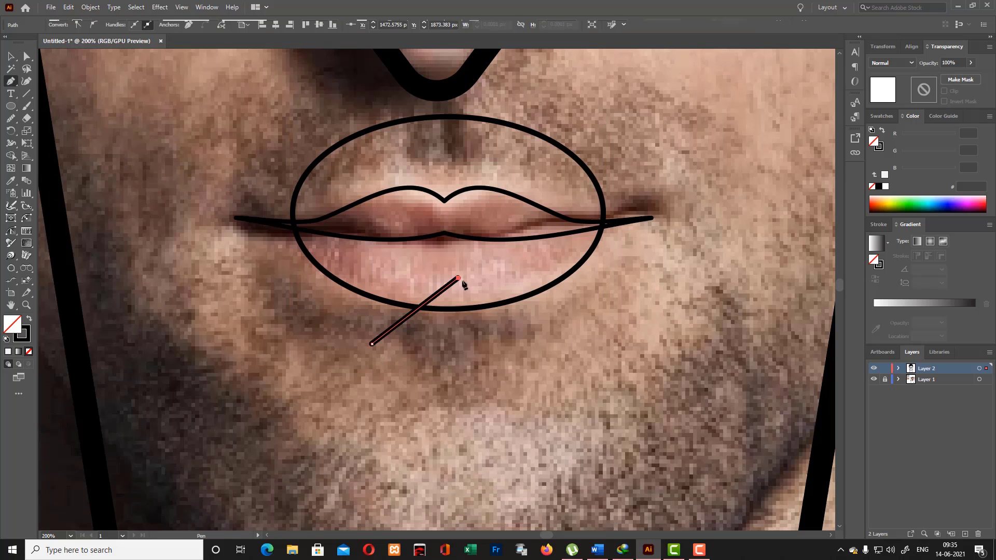
{"action": "left_click", "coordinate": [569, 344]}
{"action": "left_click", "coordinate": [371, 343]}
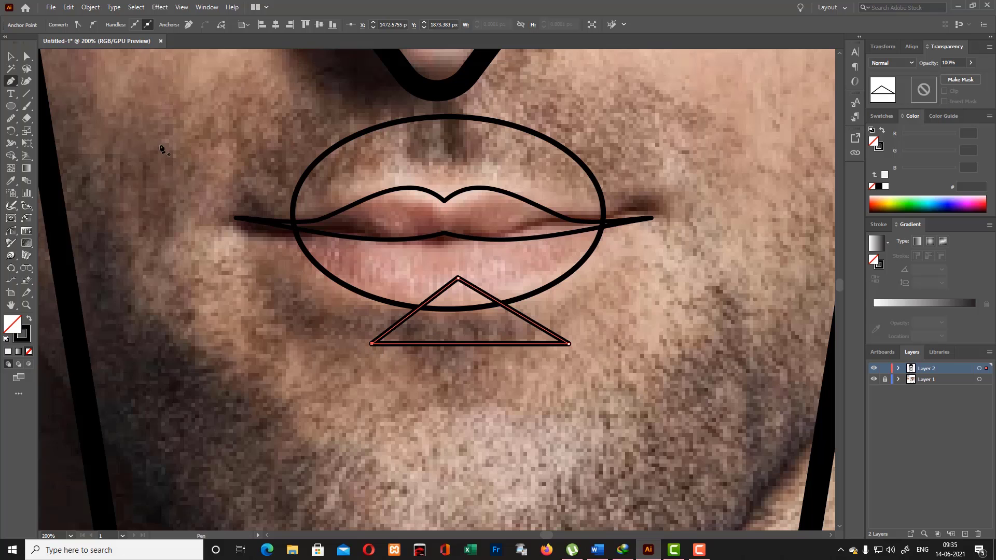
- Align the triangle horizontally to the centre of the ellipse, using the ellipse as the key object
{"action": "left_click", "coordinate": [11, 56]}
{"action": "left_click_drag", "start_coordinate": [548, 332], "coordinate": [543, 332]}
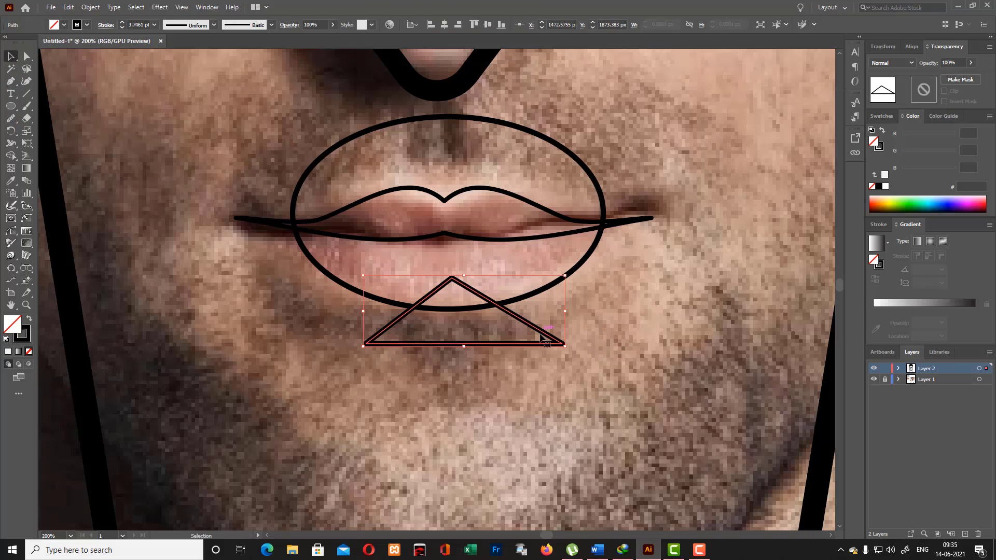
{"action": "left_click", "coordinate": [575, 298]}
{"action": "left_click", "coordinate": [575, 270]}
{"action": "left_click", "coordinate": [550, 335], "text": "shift"}
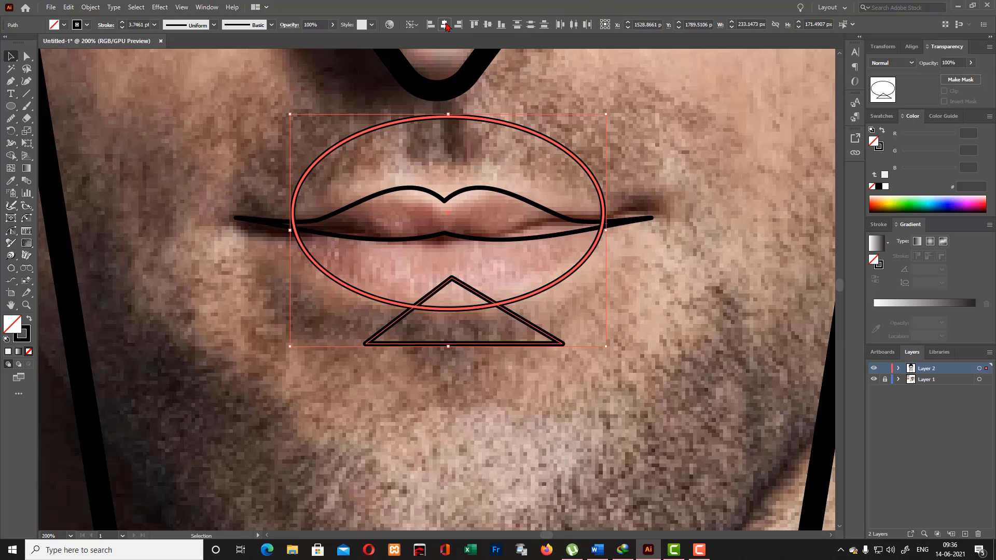
{"action": "left_click", "coordinate": [445, 24]}
{"action": "left_click", "coordinate": [606, 270]}
{"action": "left_click_drag", "start_coordinate": [418, 278], "coordinate": [509, 349]}
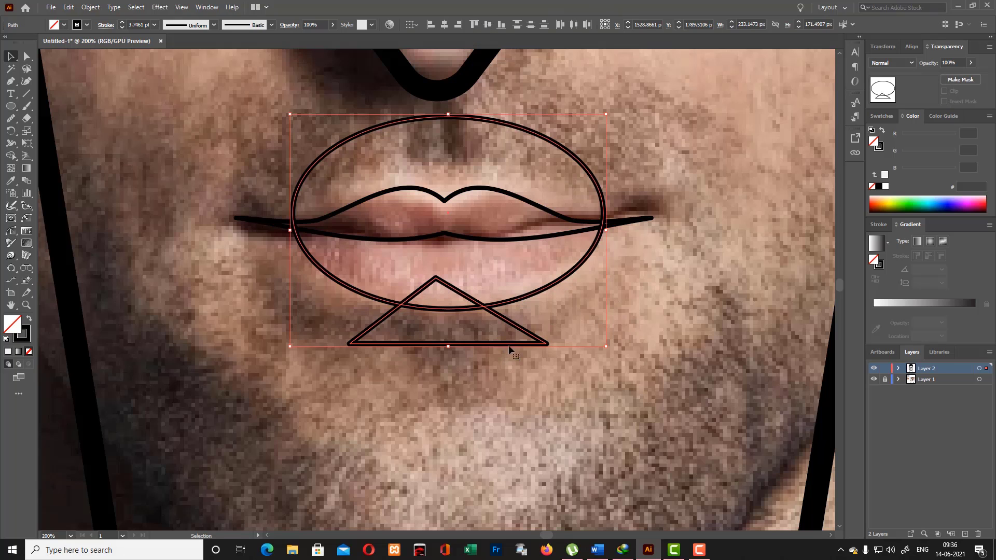
- Cut the triangle out of the ellipse with the Shape Builder to leave a pointed notch in the lower lip
{"action": "left_click", "coordinate": [11, 156]}
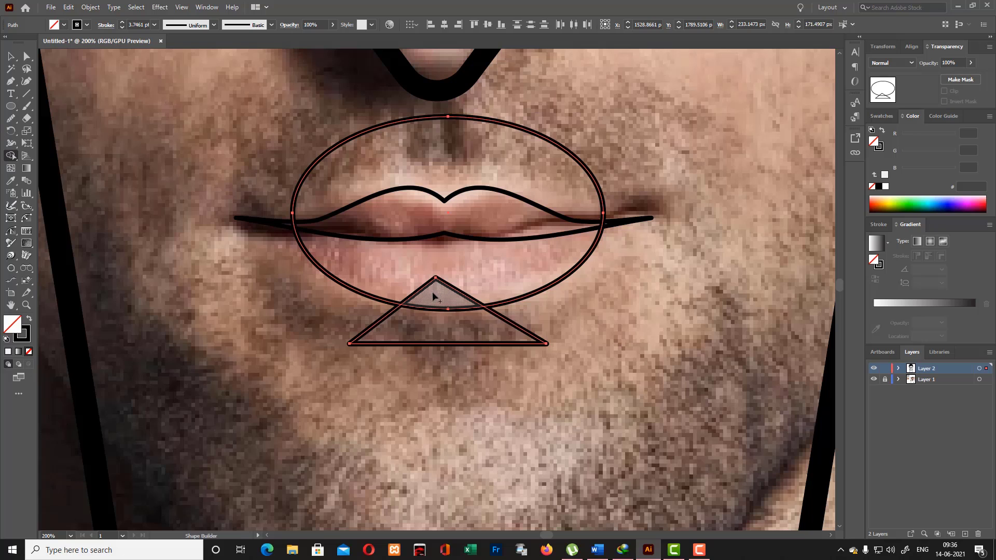
{"action": "left_click_drag", "start_coordinate": [432, 293], "coordinate": [432, 371]}
{"action": "scroll", "coordinate": [565, 304], "scroll_direction": "up", "scroll_amount": 2}
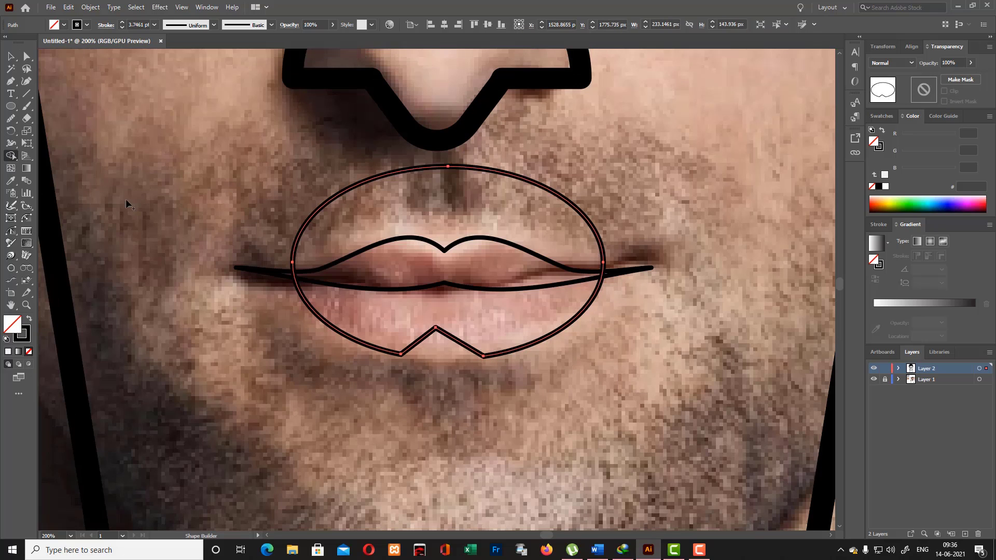
- Remove the ellipse areas above and across the upper lip with the Shape Builder, leaving only the lower-lip outline
{"action": "left_click", "coordinate": [11, 56]}
{"action": "left_click_drag", "start_coordinate": [154, 219], "coordinate": [549, 410]}
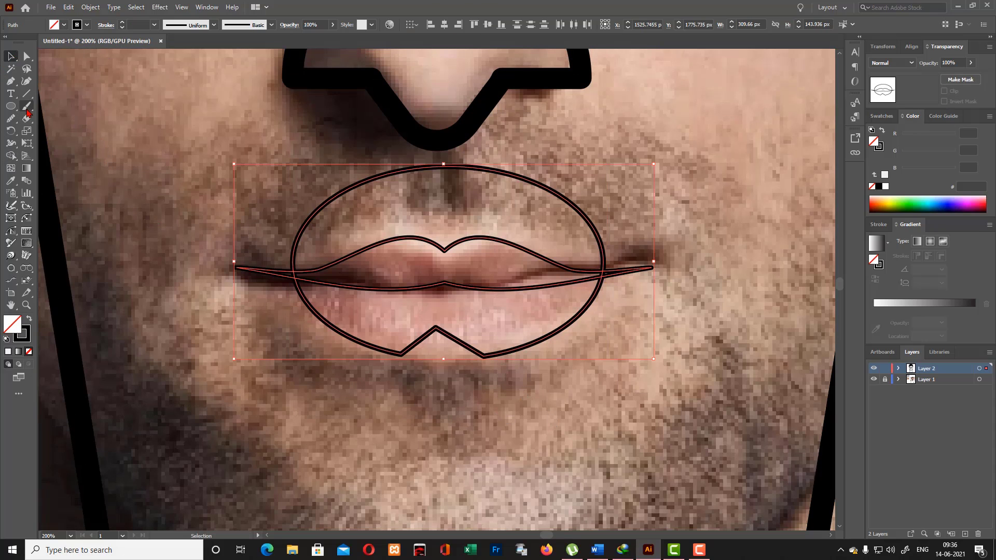
{"action": "left_click", "coordinate": [11, 155]}
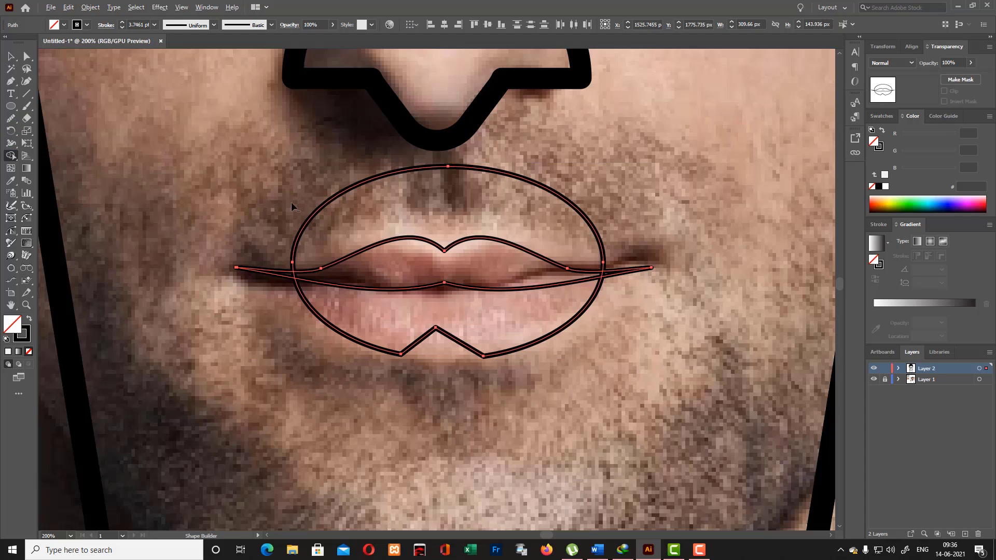
{"action": "mouse_move", "coordinate": [301, 207]}
{"action": "left_mouse_down"}
{"action": "mouse_move", "coordinate": [545, 195]}
{"action": "mouse_move", "coordinate": [601, 276]}
{"action": "left_mouse_up"}
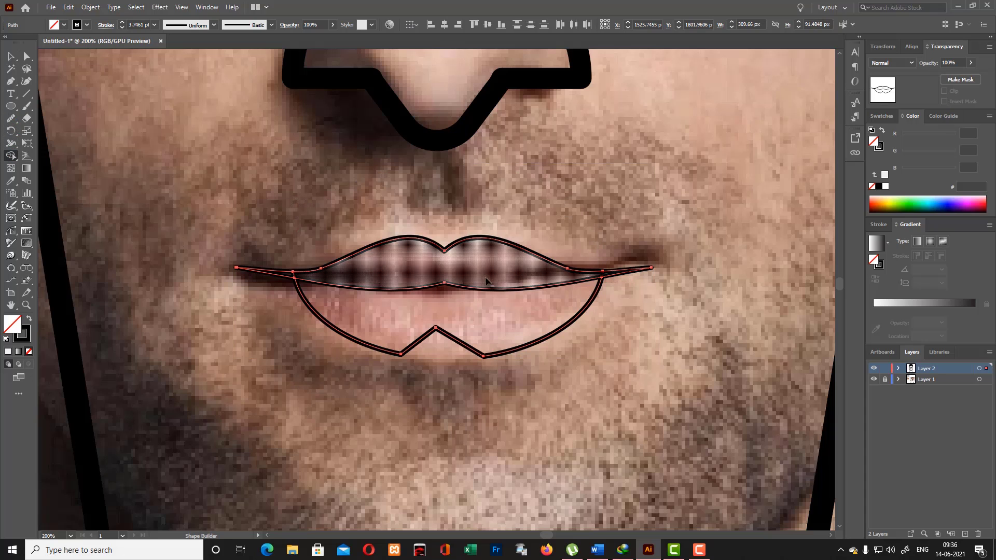
{"action": "scroll", "coordinate": [690, 243], "scroll_direction": "down", "scroll_amount": 1}
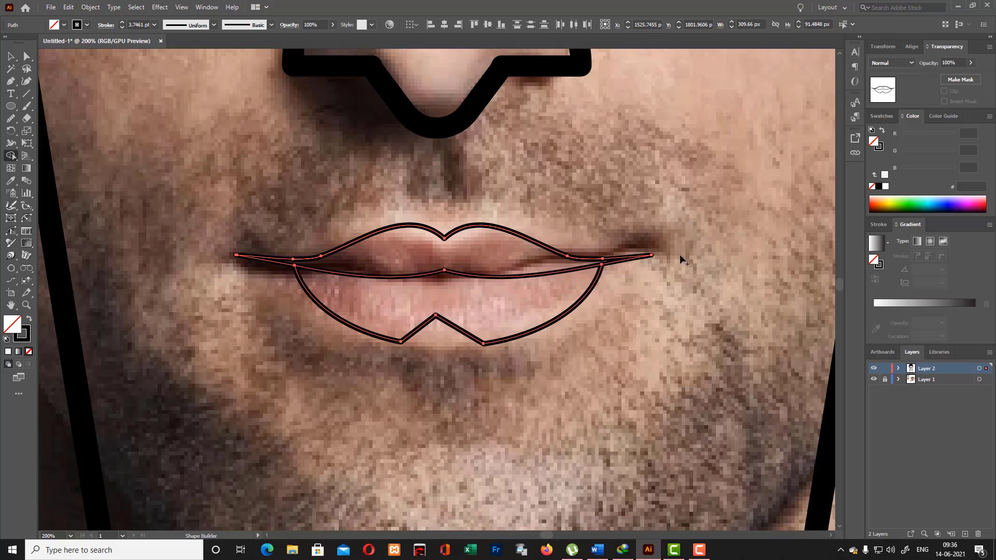
{"action": "left_click", "coordinate": [10, 57]}
{"action": "left_click", "coordinate": [213, 153]}
{"action": "scroll", "coordinate": [213, 155], "scroll_direction": "up", "scroll_amount": 1}
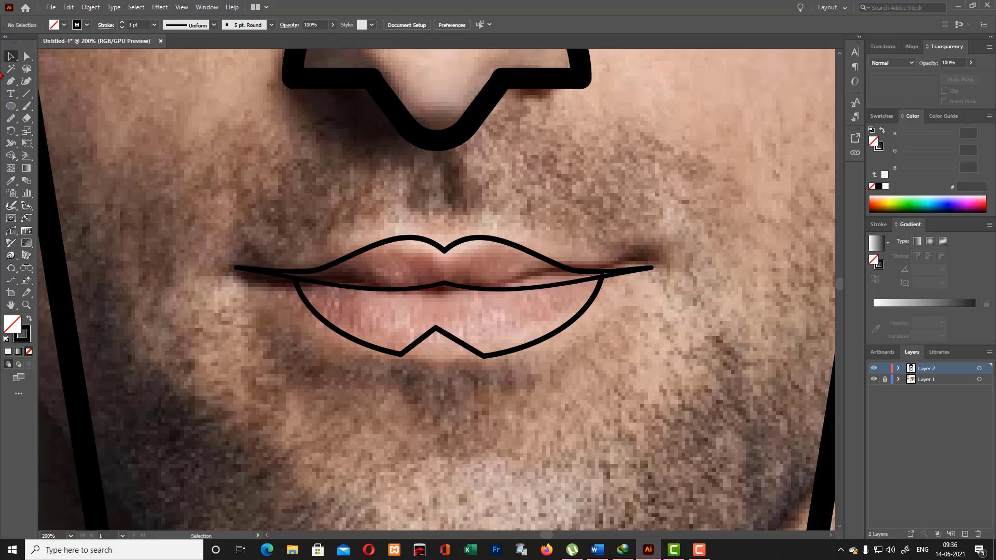
- Draw a rectangle about 118 by 28 px on the chin and nudge it slightly left below the lips
{"action": "left_click", "coordinate": [10, 106]}
{"action": "left_click", "coordinate": [52, 106]}
{"action": "scroll", "coordinate": [404, 387], "scroll_direction": "down", "scroll_amount": 5}
{"action": "left_click_drag", "start_coordinate": [377, 380], "coordinate": [540, 418]}
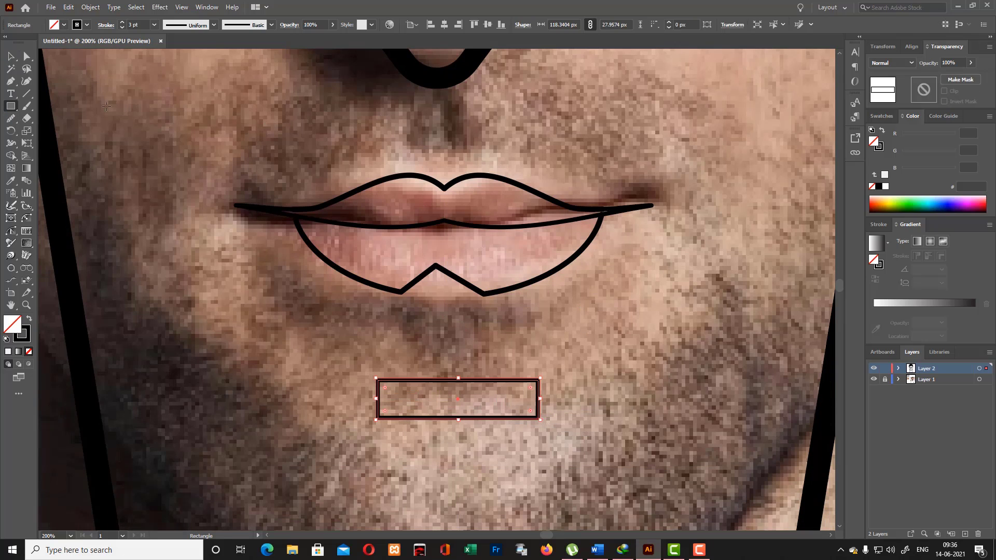
{"action": "key", "text": "v"}
{"action": "left_click_drag", "start_coordinate": [463, 381], "coordinate": [457, 382]}
{"action": "left_click", "coordinate": [583, 384]}
{"action": "scroll", "coordinate": [134, 159], "scroll_direction": "up", "scroll_amount": 2}
{"action": "left_click", "coordinate": [10, 82]}
{"action": "scroll", "coordinate": [506, 136], "scroll_direction": "up", "scroll_amount": 4}
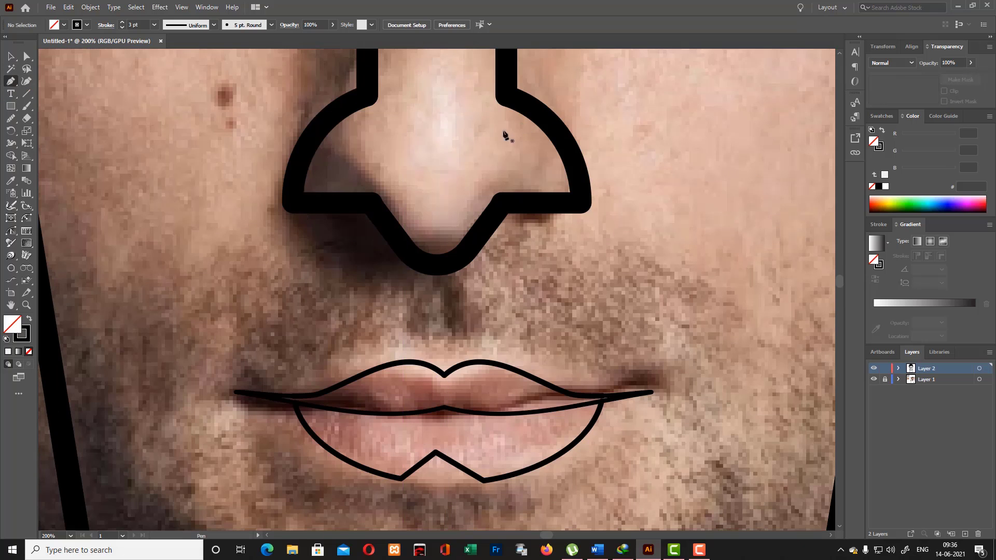
{"action": "left_click", "coordinate": [11, 56]}
{"action": "left_click", "coordinate": [370, 205]}
{"action": "left_click", "coordinate": [408, 252]}
{"action": "scroll", "coordinate": [477, 255], "scroll_direction": "up", "scroll_amount": 16}
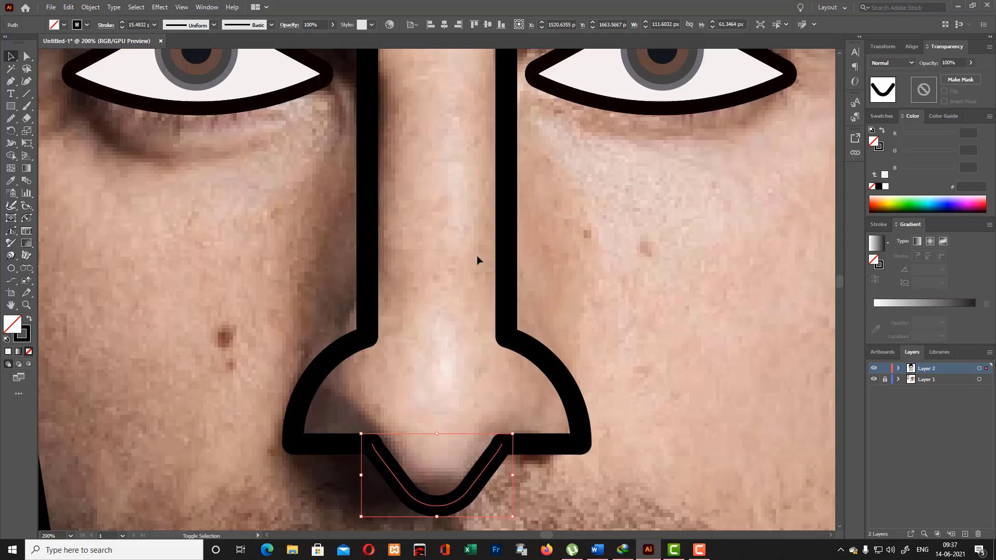
{"action": "key", "text": "ctrl+minus"}
{"action": "key", "text": "ctrl+minus"}
{"action": "key", "text": "ctrl+minus"}
{"action": "left_click", "coordinate": [441, 232]}
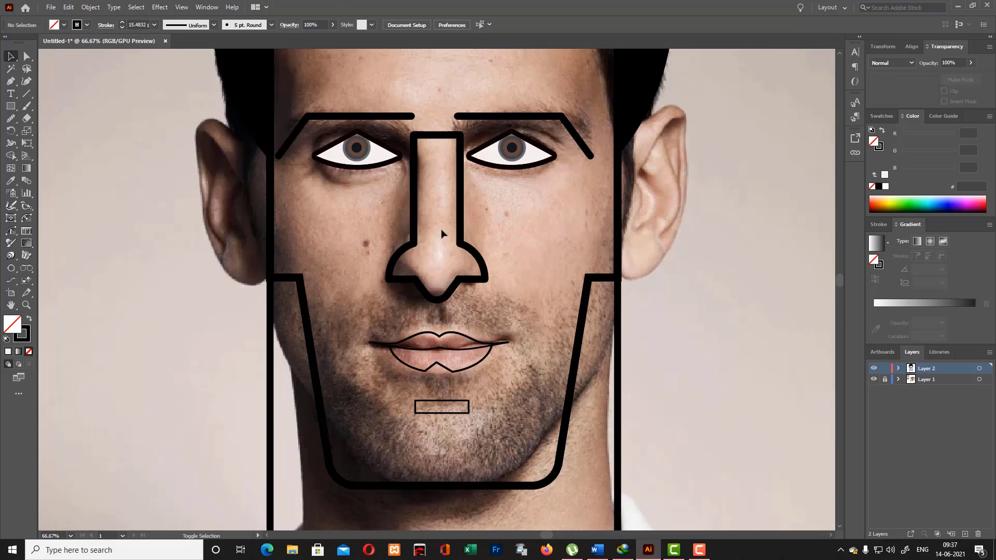
- Try to build the face area around the features with the Shape Builder on all the artwork
{"action": "left_click_drag", "start_coordinate": [516, 277], "coordinate": [516, 275]}
{"action": "left_click", "coordinate": [442, 296], "text": "shift"}
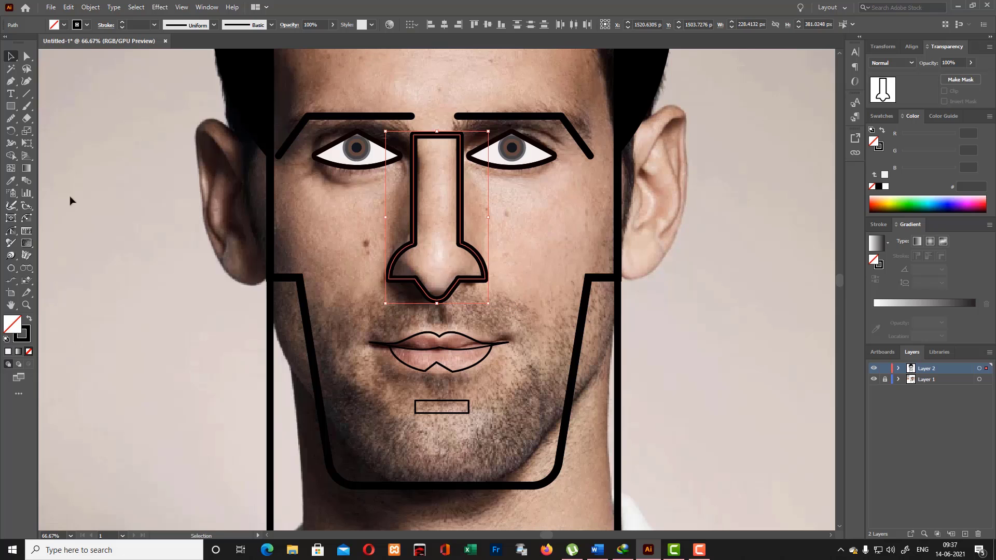
{"action": "left_click", "coordinate": [12, 157]}
{"action": "key", "text": "ctrl+a"}
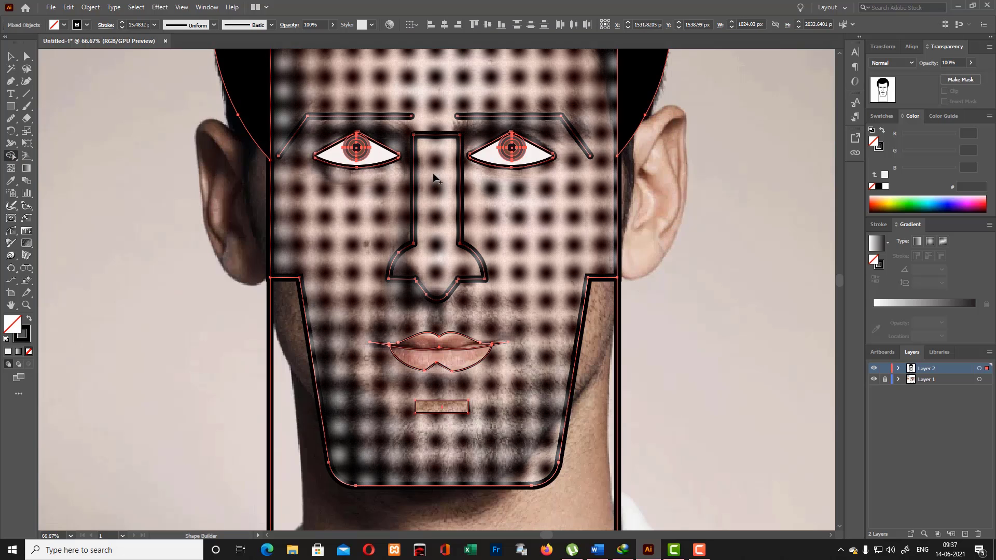
{"action": "left_click", "coordinate": [434, 175]}
{"action": "left_click", "coordinate": [10, 56]}
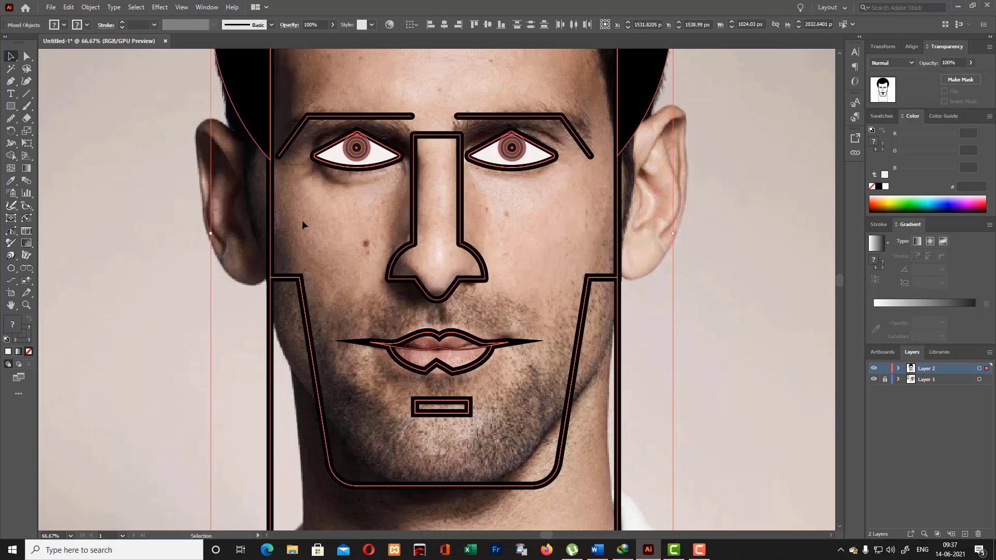
- Join the nose outline and the curved nose tip into one path
{"action": "left_click", "coordinate": [416, 257]}
{"action": "left_click", "coordinate": [486, 268], "text": "shift"}
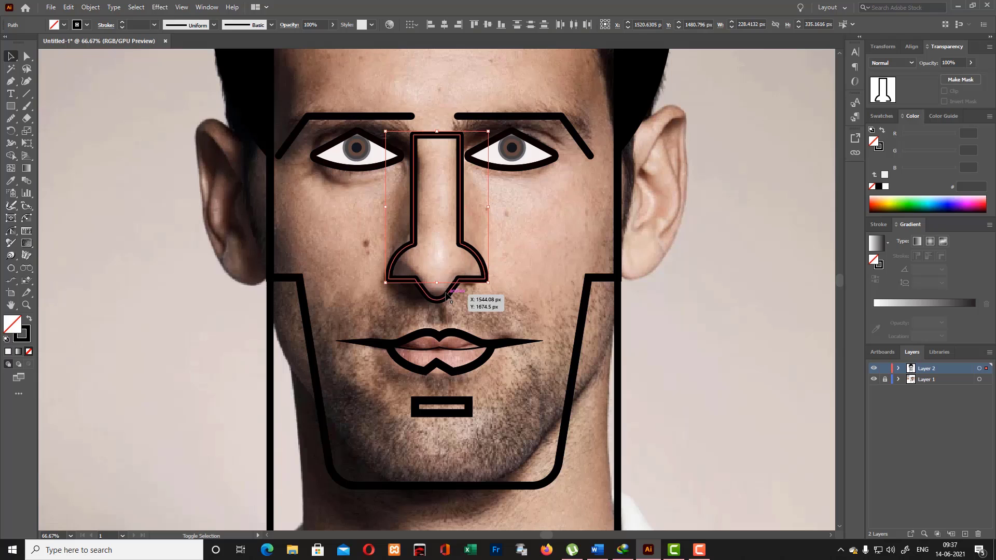
{"action": "left_click", "coordinate": [459, 285], "text": "shift"}
{"action": "right_click", "coordinate": [471, 251]}
{"action": "left_click", "coordinate": [494, 328]}
{"action": "scroll", "coordinate": [505, 271], "scroll_direction": "up", "scroll_amount": 3}
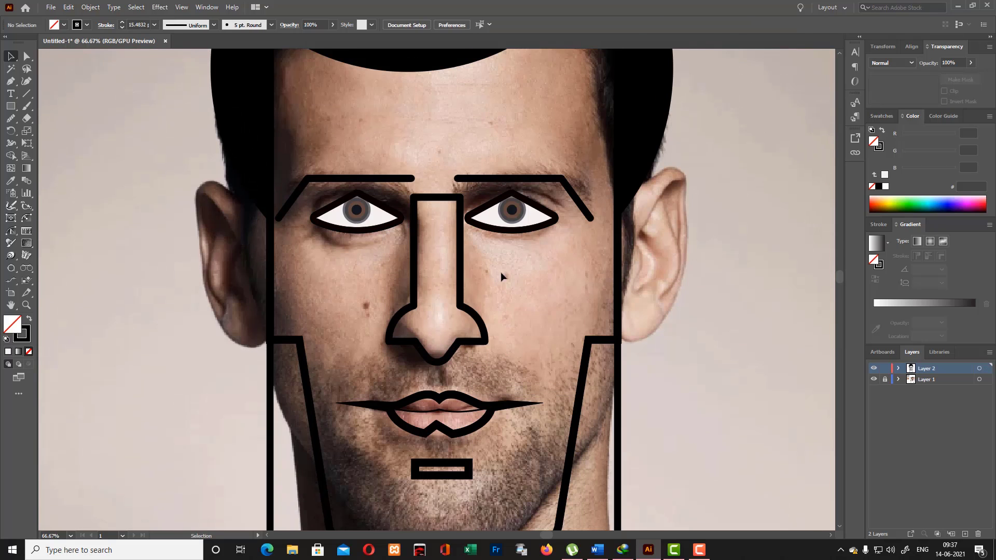
- Try the Shape Builder again on the joined nose and all the artwork, and undo back to the thin lip and chin outlines
{"action": "key", "text": "shift+m"}
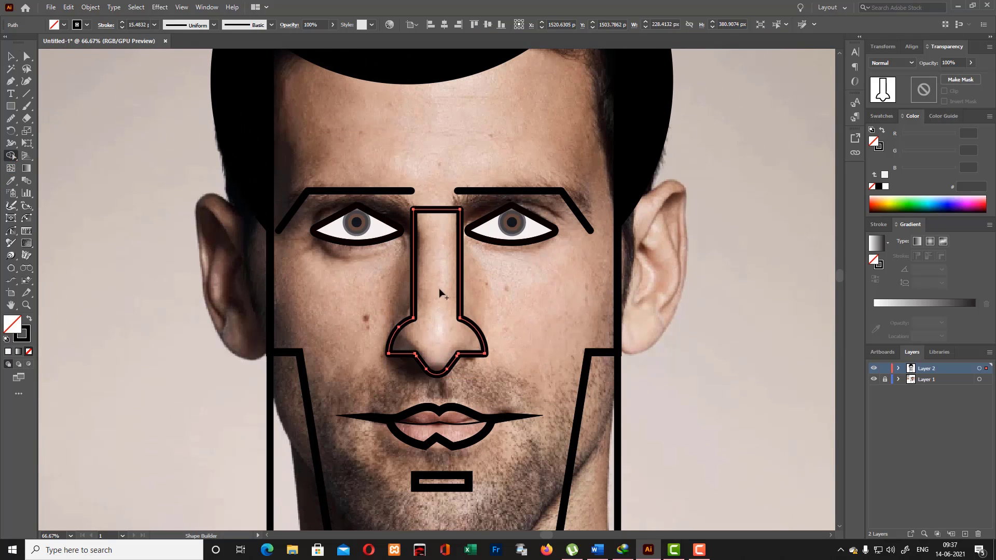
{"action": "left_click", "coordinate": [11, 57]}
{"action": "left_click", "coordinate": [459, 154]}
{"action": "scroll", "coordinate": [452, 162], "scroll_direction": "up", "scroll_amount": 3}
{"action": "key", "text": "ctrl+a"}
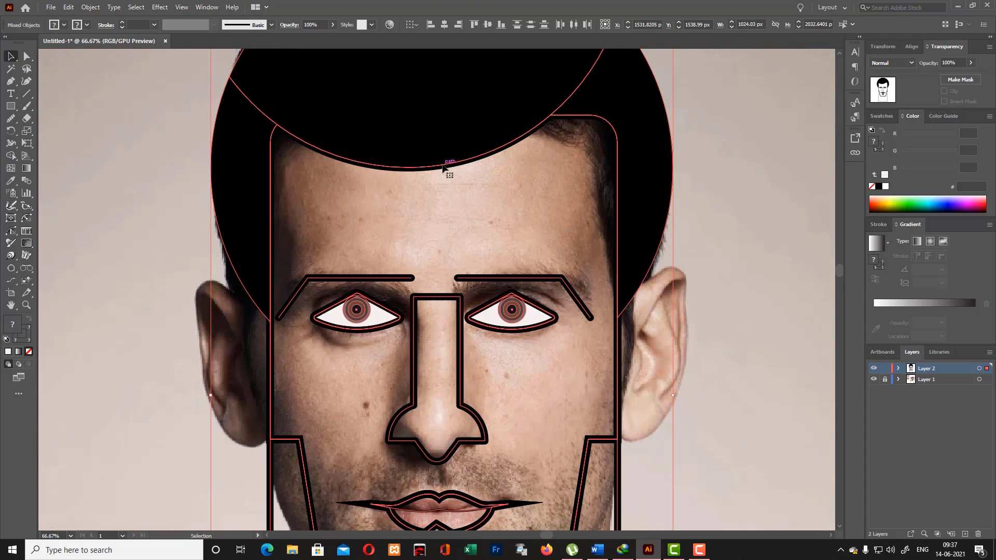
{"action": "scroll", "coordinate": [444, 165], "scroll_direction": "down", "scroll_amount": 5}
{"action": "left_click", "coordinate": [12, 155]}
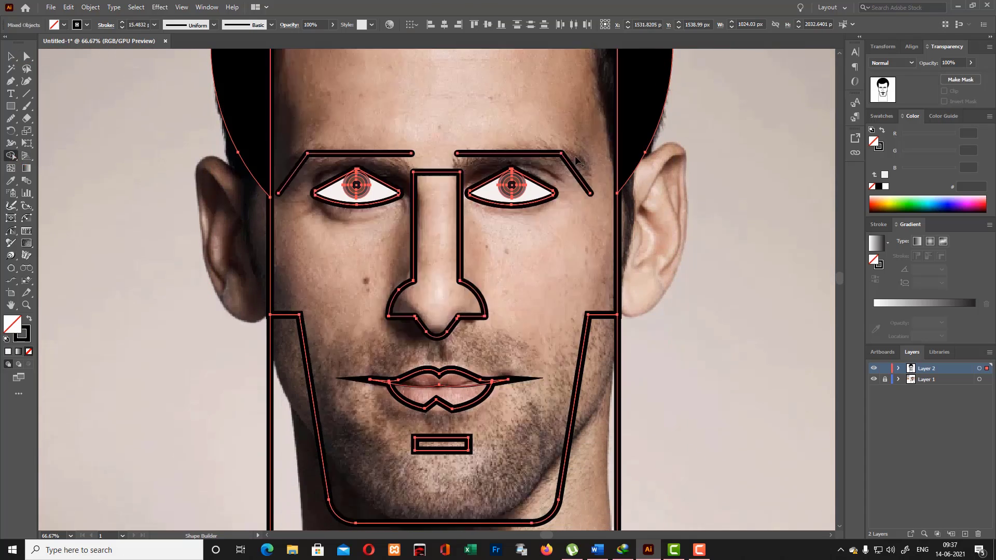
{"action": "scroll", "coordinate": [547, 231], "scroll_direction": "down", "scroll_amount": 2}
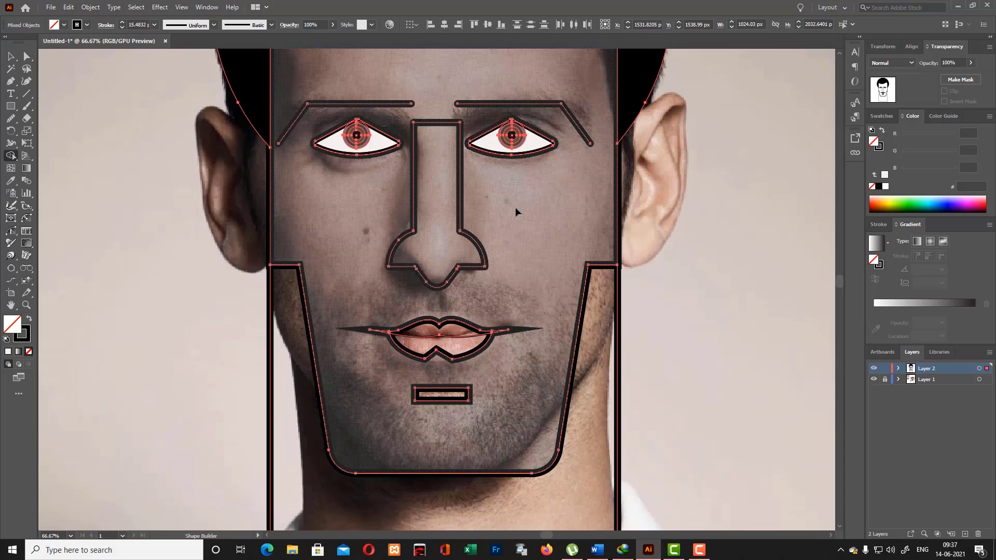
{"action": "key", "text": "ctrl+z"}
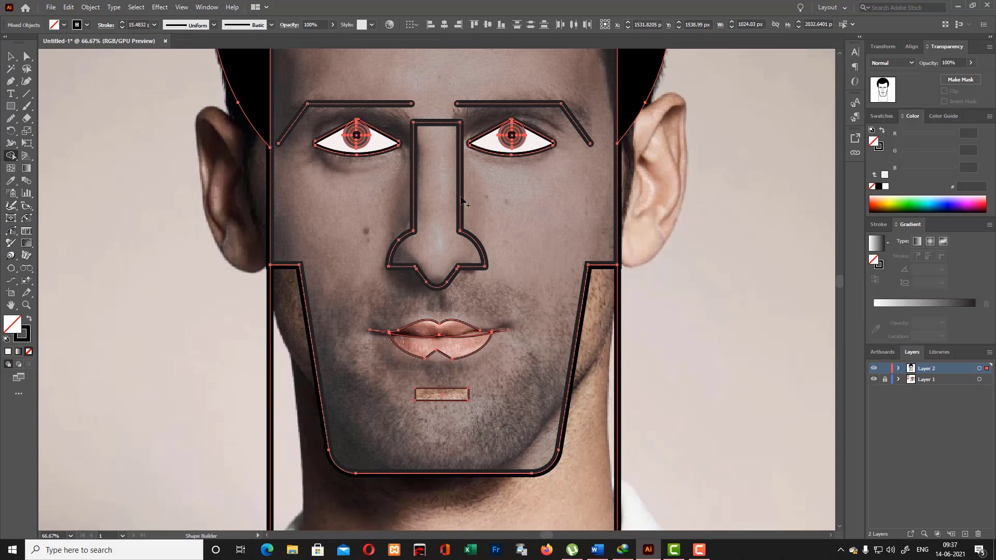
- Select the nose outline with its curved tip and join them into a single closed path
{"action": "left_click", "coordinate": [12, 57]}
{"action": "left_click", "coordinate": [528, 216]}
{"action": "left_click", "coordinate": [484, 255]}
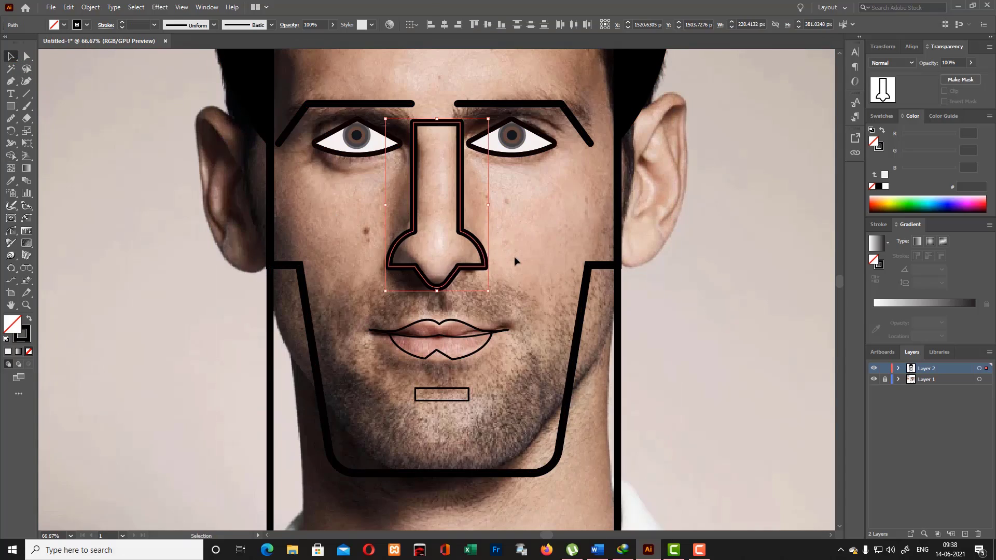
{"action": "right_click", "coordinate": [469, 240]}
{"action": "left_click", "coordinate": [499, 316]}
{"action": "left_click", "coordinate": [534, 247]}
{"action": "scroll", "coordinate": [534, 247], "scroll_direction": "up", "scroll_amount": 1}
- Set the joined nose outline's stroke weight to 8 pt
{"action": "left_click", "coordinate": [486, 283]}
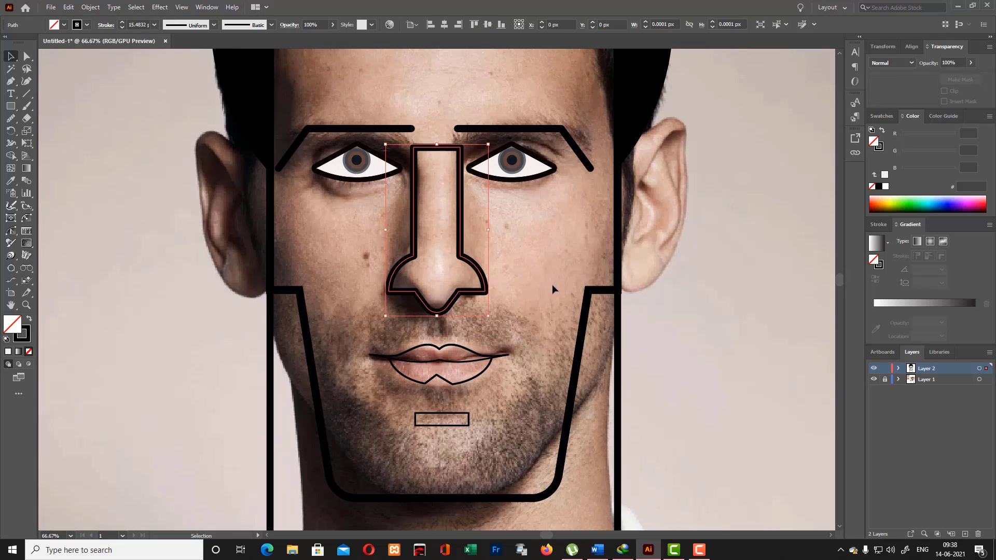
{"action": "scroll", "coordinate": [146, 22], "scroll_direction": "down", "scroll_amount": 14}
{"action": "scroll", "coordinate": [146, 22], "scroll_direction": "up", "scroll_amount": 6}
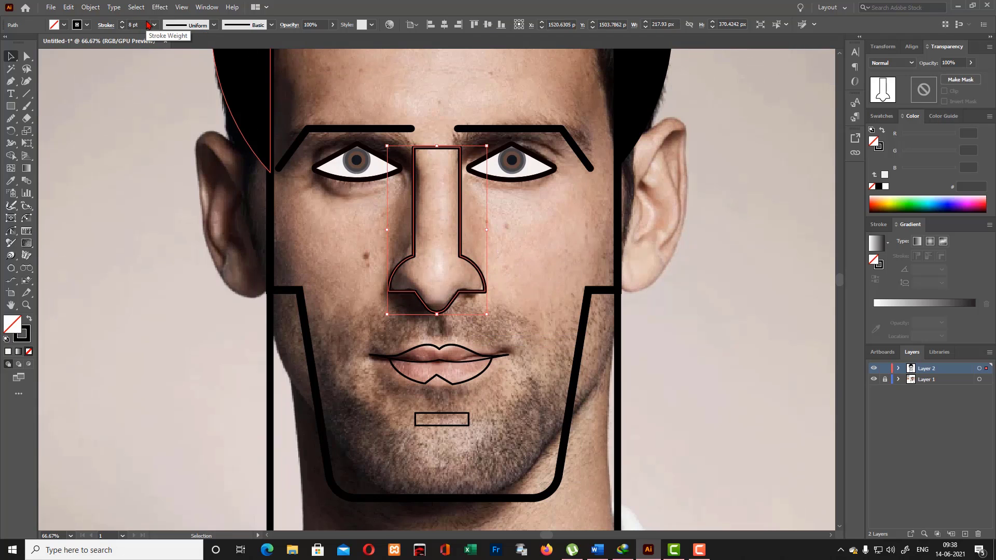
{"action": "scroll", "coordinate": [146, 22], "scroll_direction": "up", "scroll_amount": 1}
{"action": "scroll", "coordinate": [147, 22], "scroll_direction": "down", "scroll_amount": 1}
{"action": "left_click", "coordinate": [372, 284]}
- Round the two inner corners where the nose tip meets the nostrils to a radius of about 13.11 px
{"action": "left_click", "coordinate": [28, 58]}
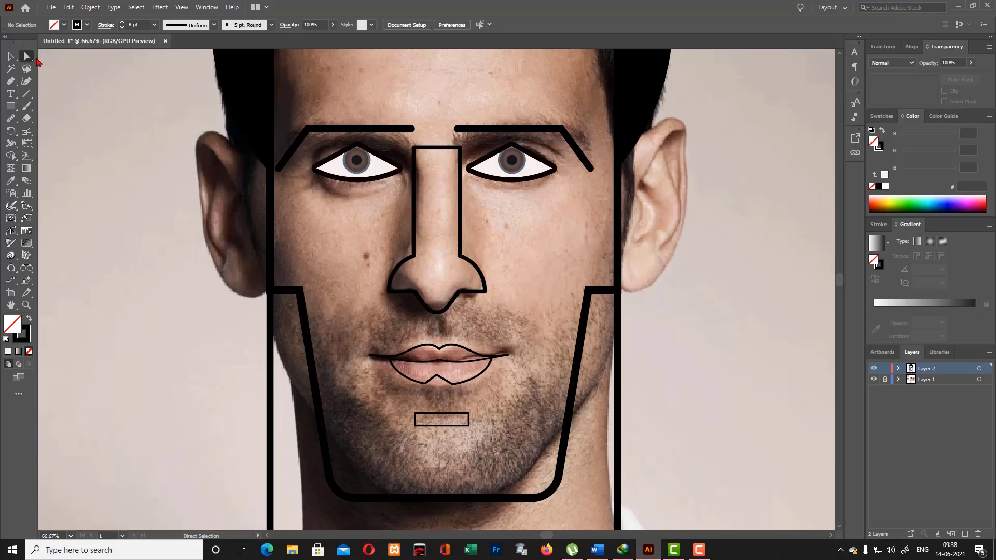
{"action": "left_click", "coordinate": [388, 291]}
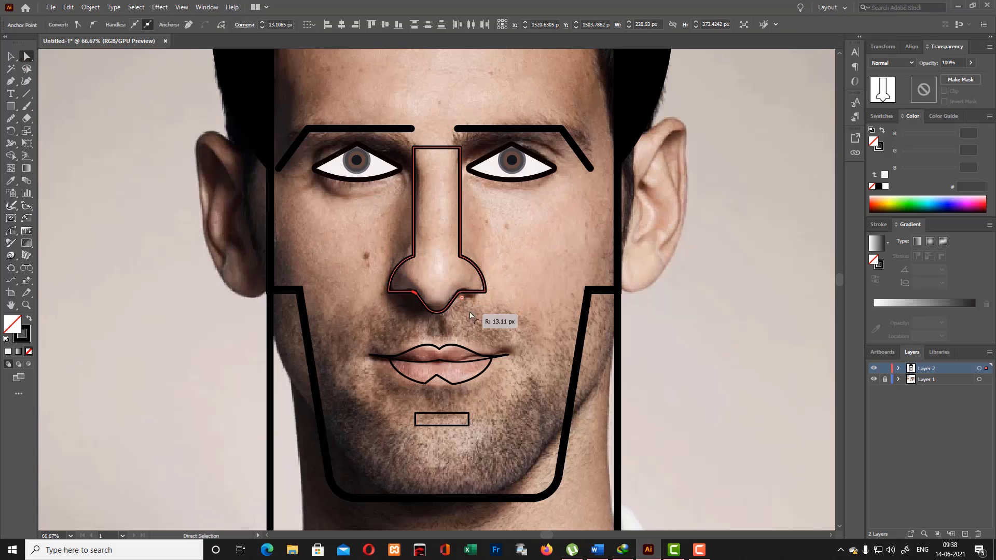
{"action": "left_click", "coordinate": [501, 311]}
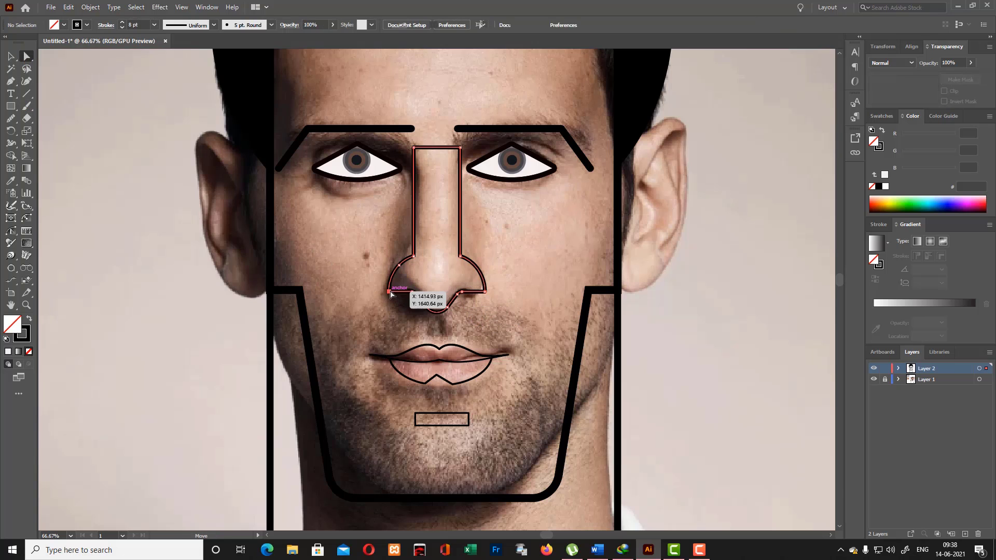
{"action": "left_click", "coordinate": [389, 292]}
{"action": "left_click", "coordinate": [486, 293], "text": "shift"}
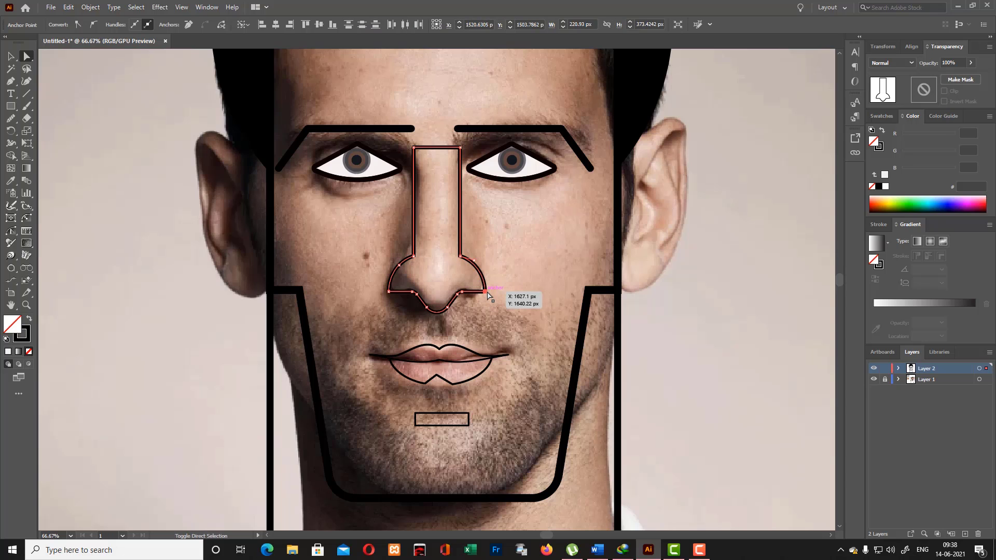
{"action": "left_click", "coordinate": [11, 56]}
{"action": "scroll", "coordinate": [211, 178], "scroll_direction": "up", "scroll_amount": 3}
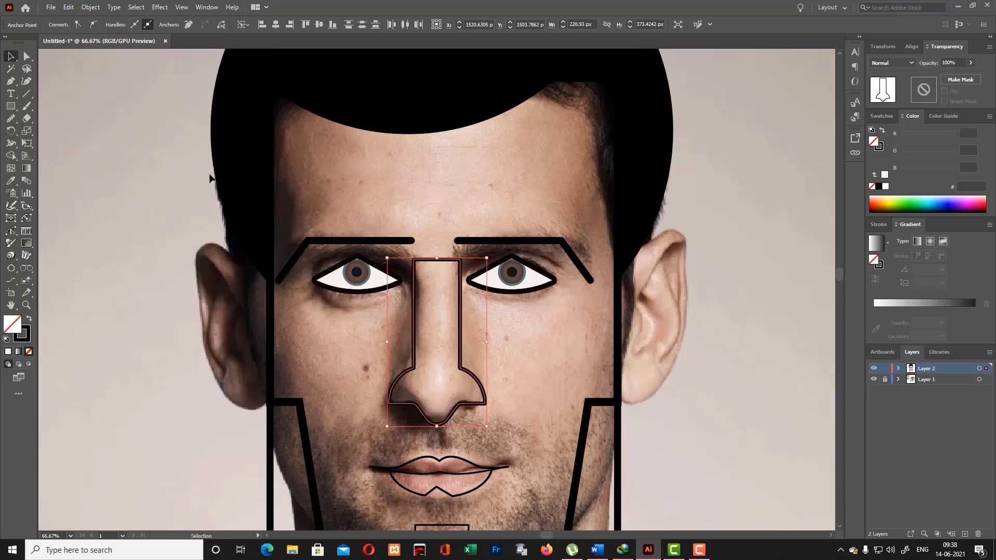
- Select all the artwork and set its stroke weight to 7 pt
{"action": "scroll", "coordinate": [221, 165], "scroll_direction": "up", "scroll_amount": 1}
{"action": "scroll", "coordinate": [550, 378], "scroll_direction": "down", "scroll_amount": 2}
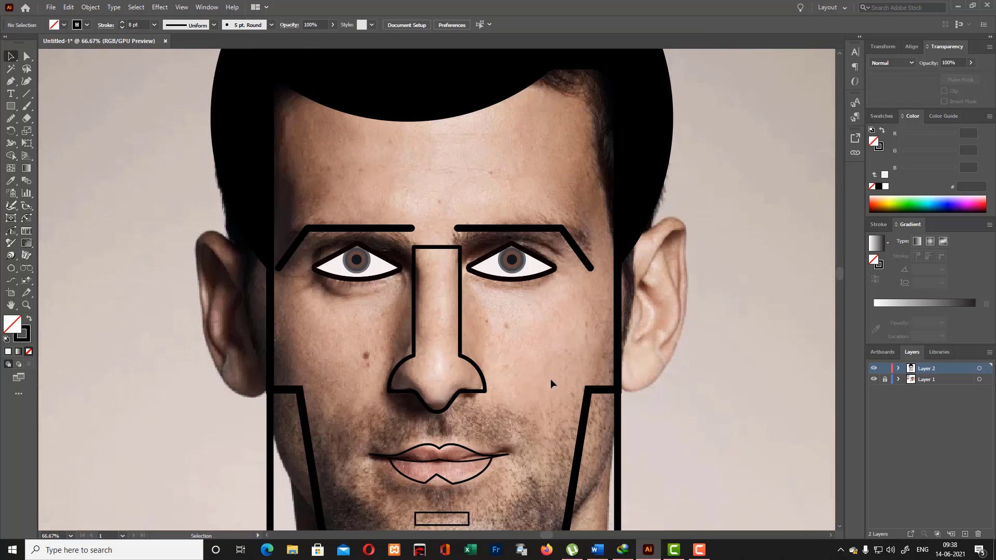
{"action": "key", "text": "ctrl+a"}
{"action": "left_click", "coordinate": [138, 24]}
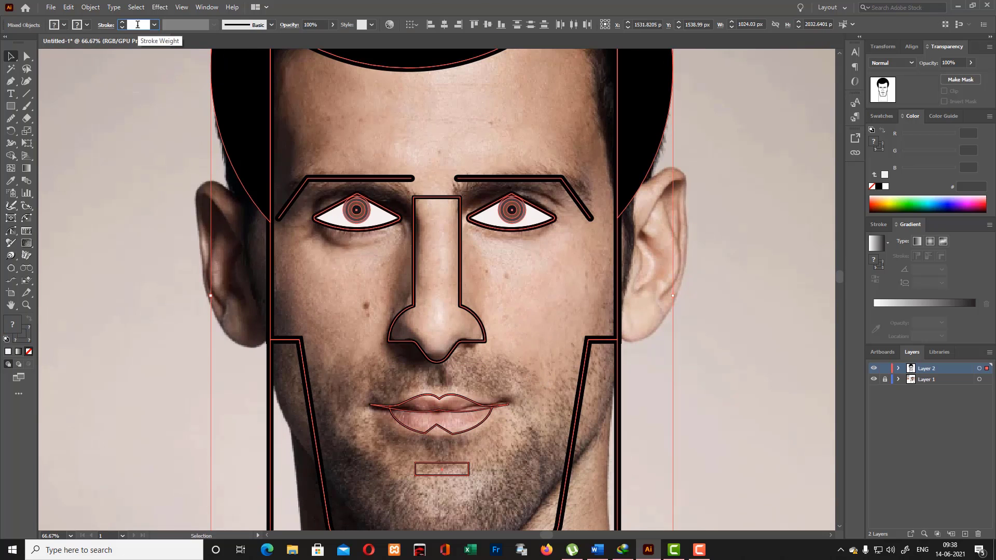
{"action": "type", "text": "0"}
{"action": "key", "text": "Return"}
{"action": "type", "text": "7"}
{"action": "key", "text": "Return"}
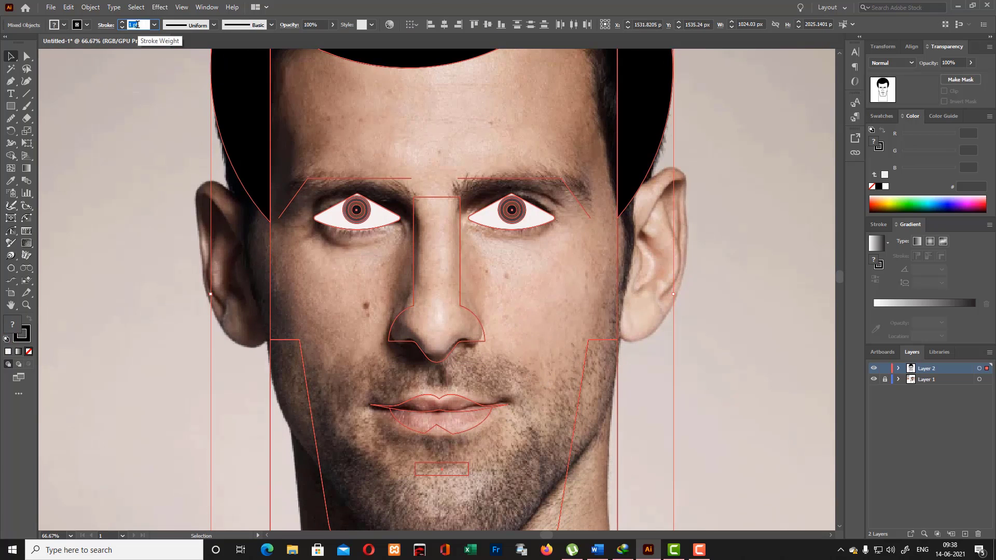
{"action": "left_click", "coordinate": [144, 171]}
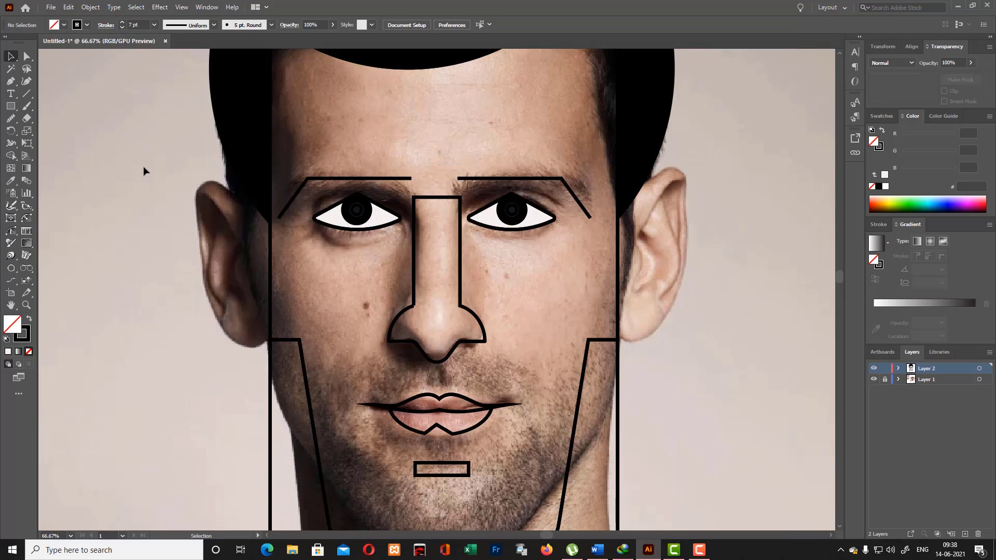
- Hide the reference photo's layer and give the upper lip outline's stroke round caps
{"action": "left_click", "coordinate": [874, 381]}
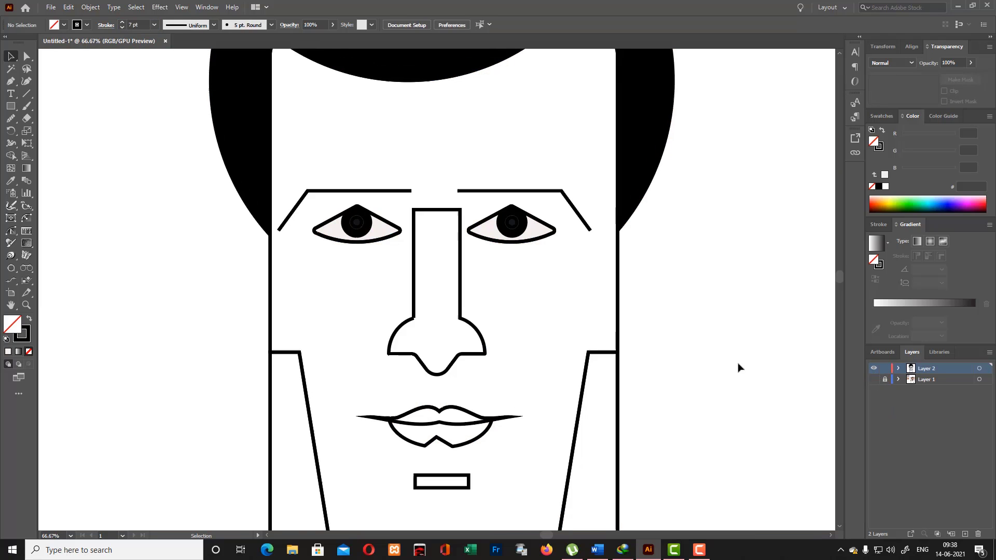
{"action": "scroll", "coordinate": [738, 367], "scroll_direction": "down", "scroll_amount": 3}
{"action": "left_click", "coordinate": [510, 335]}
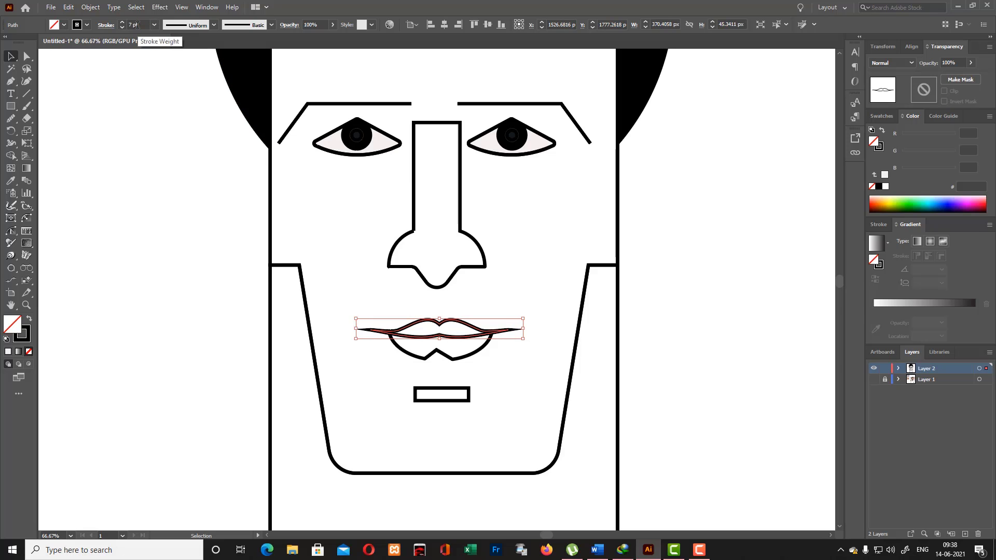
{"action": "left_click", "coordinate": [103, 25]}
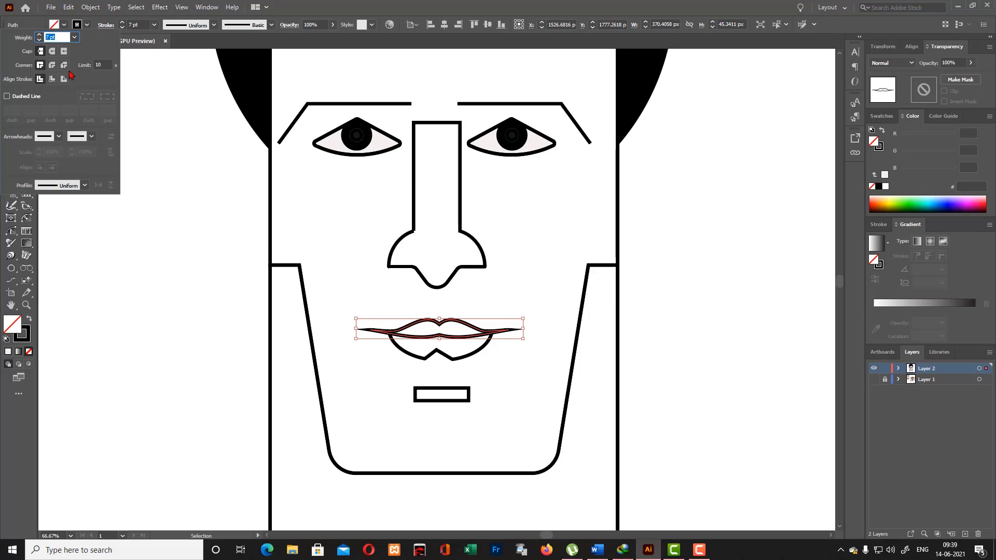
{"action": "left_click", "coordinate": [54, 51]}
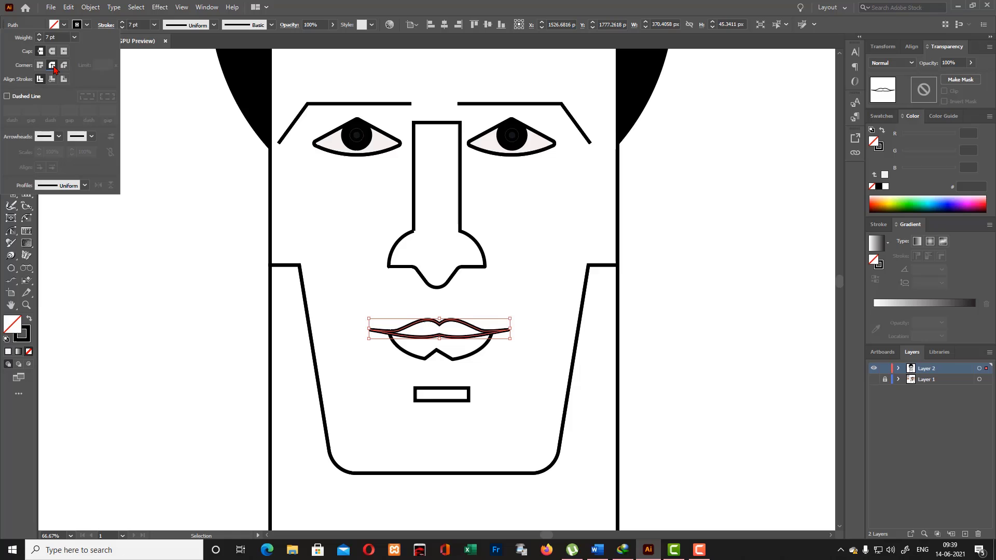
{"action": "left_click", "coordinate": [529, 347]}
{"action": "scroll", "coordinate": [534, 373], "scroll_direction": "up", "scroll_amount": 3}
{"action": "scroll", "coordinate": [533, 374], "scroll_direction": "down", "scroll_amount": 3}
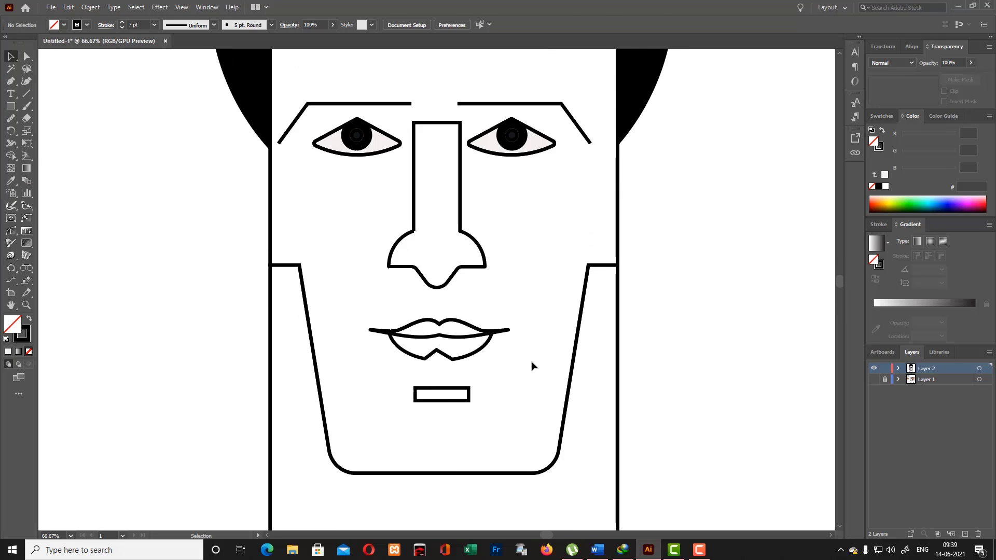
{"action": "scroll", "coordinate": [582, 388], "scroll_direction": "up", "scroll_amount": 10}
{"action": "scroll", "coordinate": [605, 416], "scroll_direction": "down", "scroll_amount": 9}
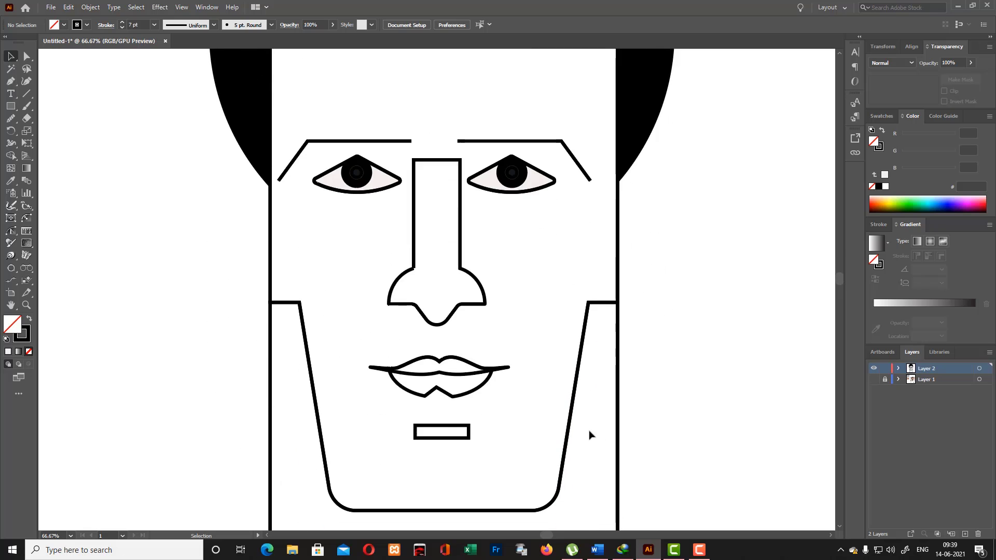
- Show the reference photo's layer again behind the line art
{"action": "left_click", "coordinate": [551, 181]}
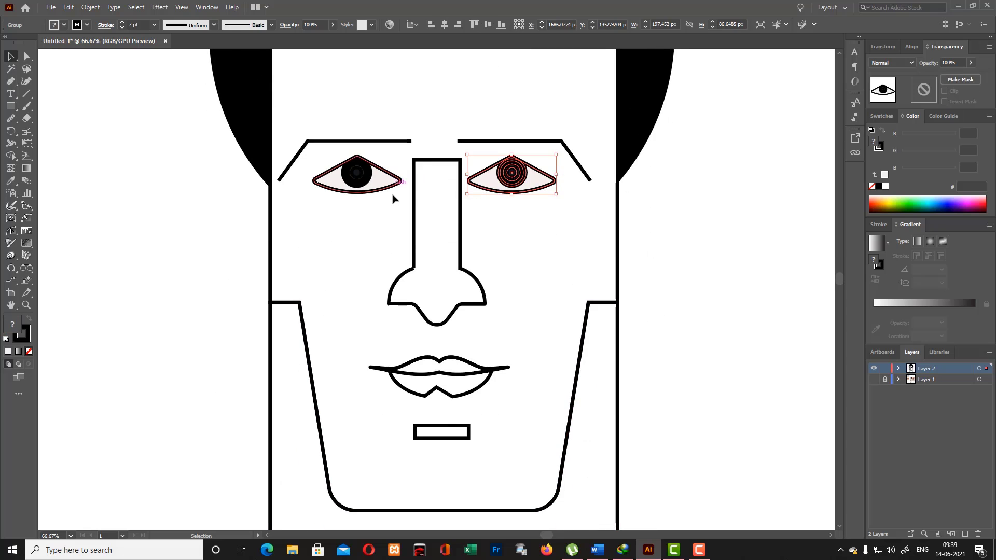
{"action": "left_click", "coordinate": [695, 291]}
{"action": "left_click", "coordinate": [874, 379]}
{"action": "scroll", "coordinate": [556, 295], "scroll_direction": "down", "scroll_amount": 2}
{"action": "scroll", "coordinate": [557, 297], "scroll_direction": "up", "scroll_amount": 1}
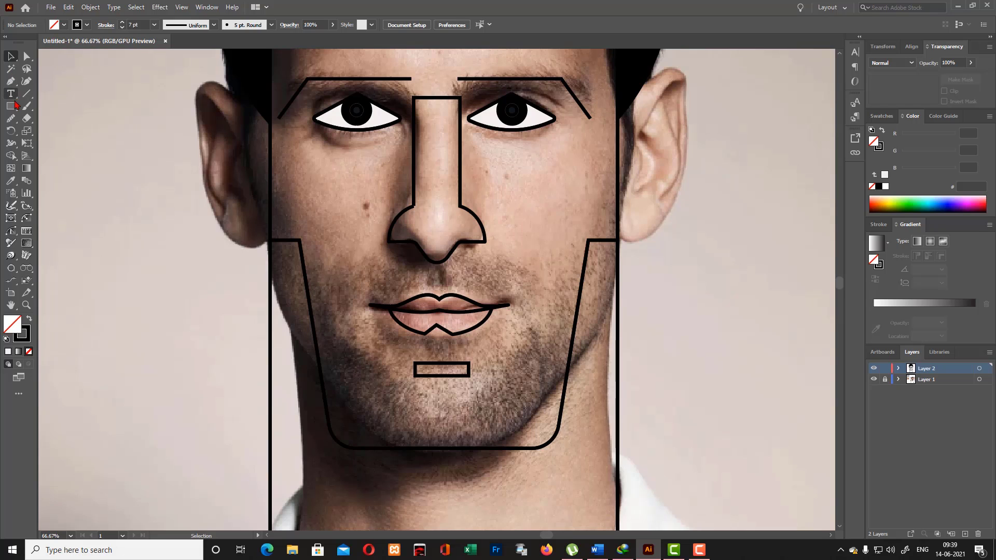
- Try a freehand Pencil oval around the right mouth corner, simplify it, and delete it
{"action": "left_click_drag", "start_coordinate": [10, 119], "coordinate": [55, 131]}
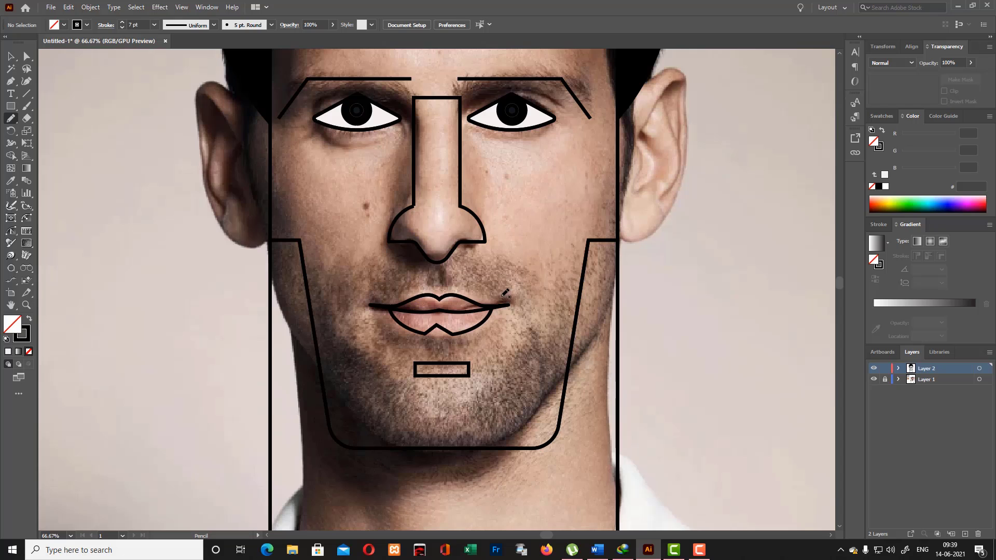
{"action": "mouse_move", "coordinate": [502, 296]}
{"action": "left_mouse_down"}
{"action": "mouse_move", "coordinate": [523, 314]}
{"action": "mouse_move", "coordinate": [503, 298]}
{"action": "left_mouse_up"}
{"action": "left_click", "coordinate": [11, 56]}
{"action": "right_click", "coordinate": [513, 303]}
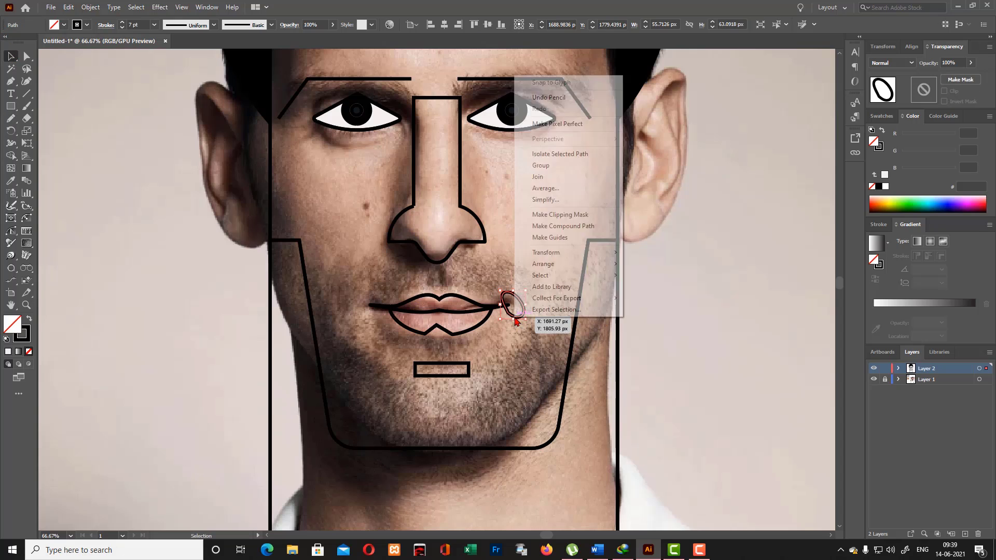
{"action": "left_click", "coordinate": [524, 201]}
{"action": "left_click_drag", "start_coordinate": [430, 302], "coordinate": [396, 302]}
{"action": "left_click", "coordinate": [541, 251]}
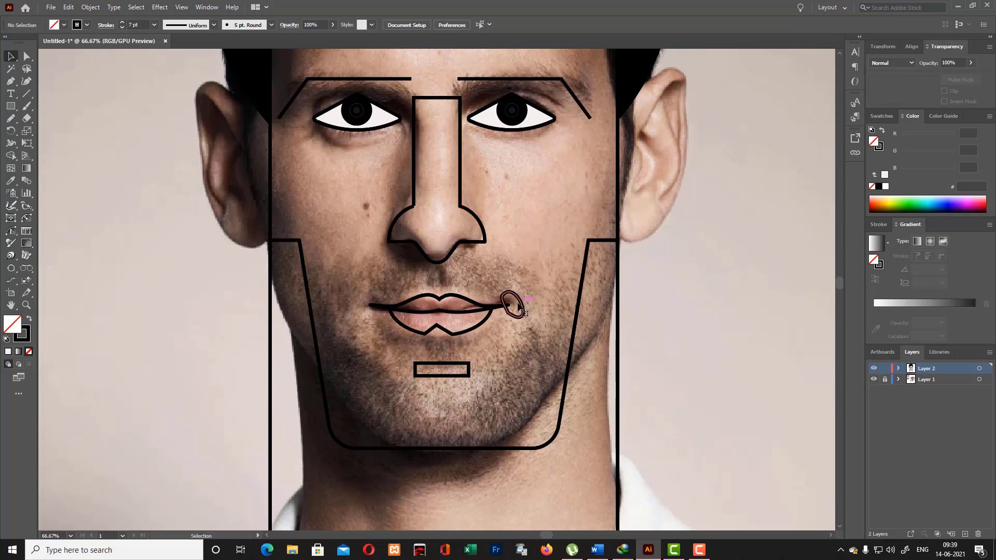
{"action": "left_click", "coordinate": [516, 302]}
{"action": "key", "text": "Delete"}
- Draw an upright ellipse of about 45 by 77 px beside the face and tilt it slightly counter-clockwise
{"action": "left_click", "coordinate": [11, 106]}
{"action": "left_click", "coordinate": [49, 132]}
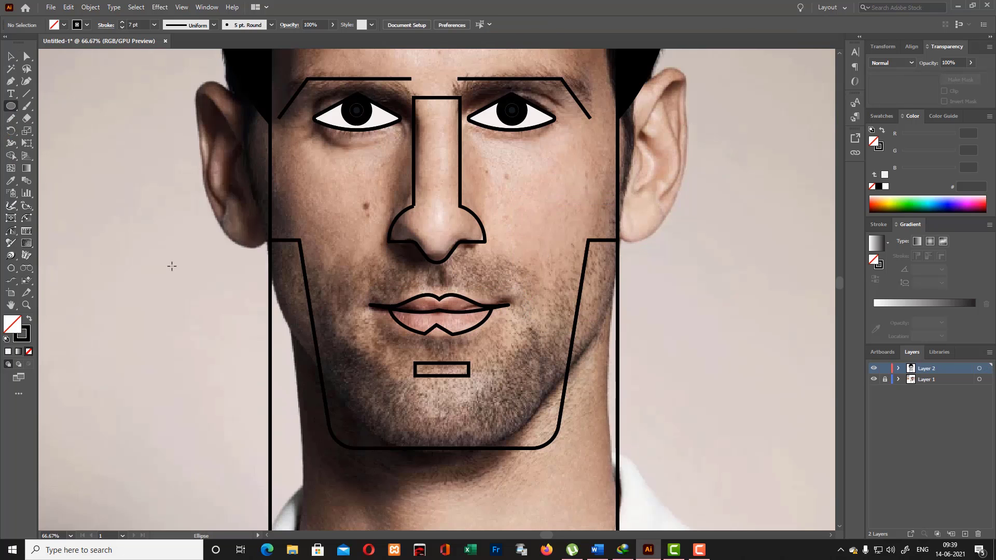
{"action": "left_click_drag", "start_coordinate": [172, 264], "coordinate": [194, 303]}
{"action": "key", "text": "v"}
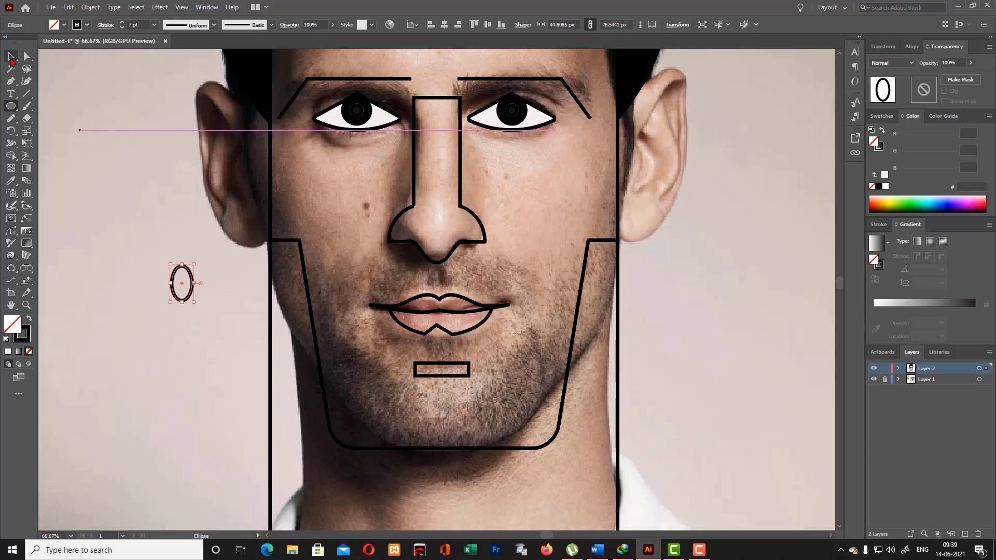
{"action": "left_click_drag", "start_coordinate": [199, 261], "coordinate": [191, 255]}
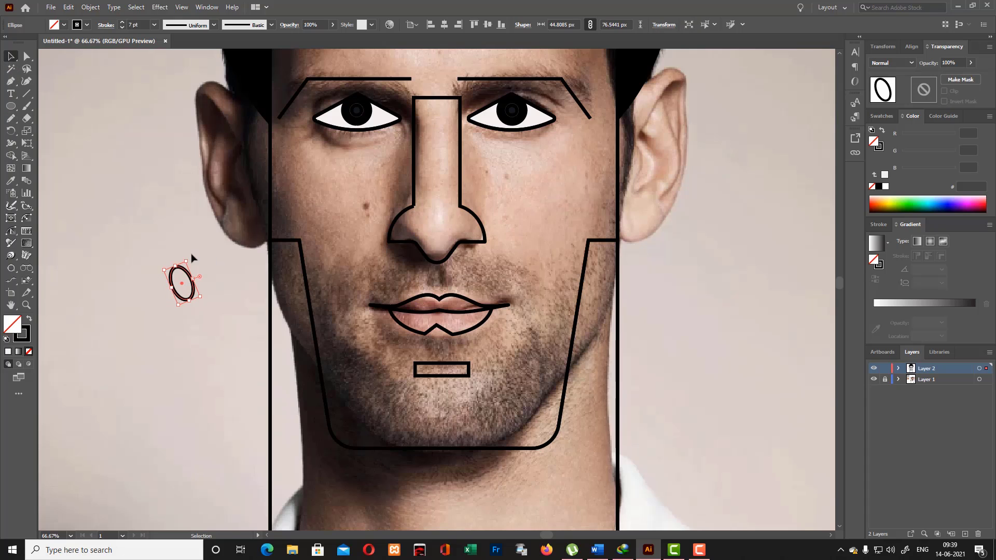
- Move the tilted ellipse onto the right mouth corner at a reduced size of about 30 by 54 px
{"action": "left_click", "coordinate": [26, 81]}
{"action": "left_click_drag", "start_coordinate": [167, 292], "coordinate": [503, 302]}
{"action": "left_click", "coordinate": [11, 56]}
{"action": "left_click", "coordinate": [111, 134]}
- Create a copy of the ellipse reflected across the vertical axis and place it on the left mouth corner
{"action": "right_click", "coordinate": [504, 303]}
{"action": "mouse_move", "coordinate": [566, 237]}
{"action": "left_click", "coordinate": [639, 276]}
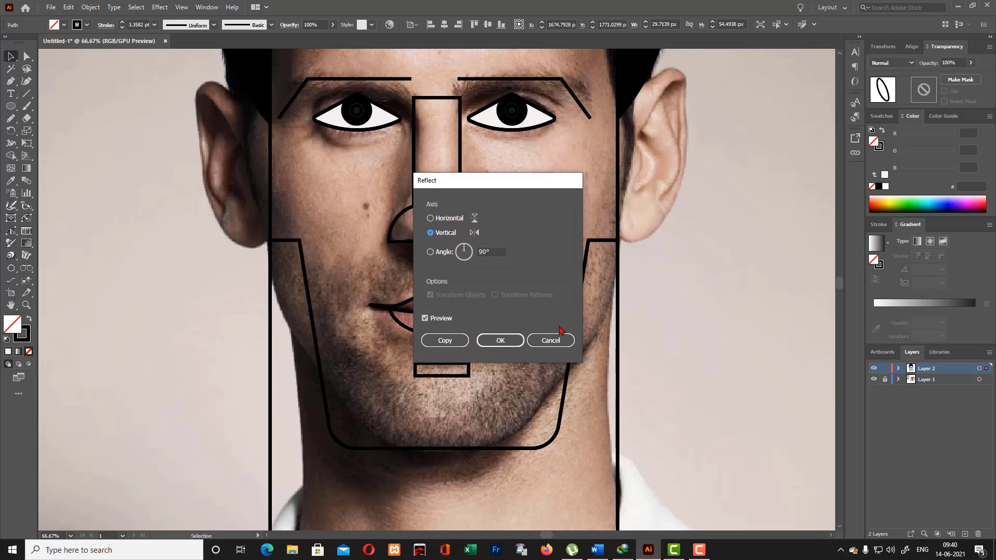
{"action": "left_click", "coordinate": [493, 340]}
{"action": "key", "text": "a"}
{"action": "key", "text": "ctrl+plus"}
{"action": "key", "text": "ctrl+plus"}
{"action": "key", "text": "ctrl+plus"}
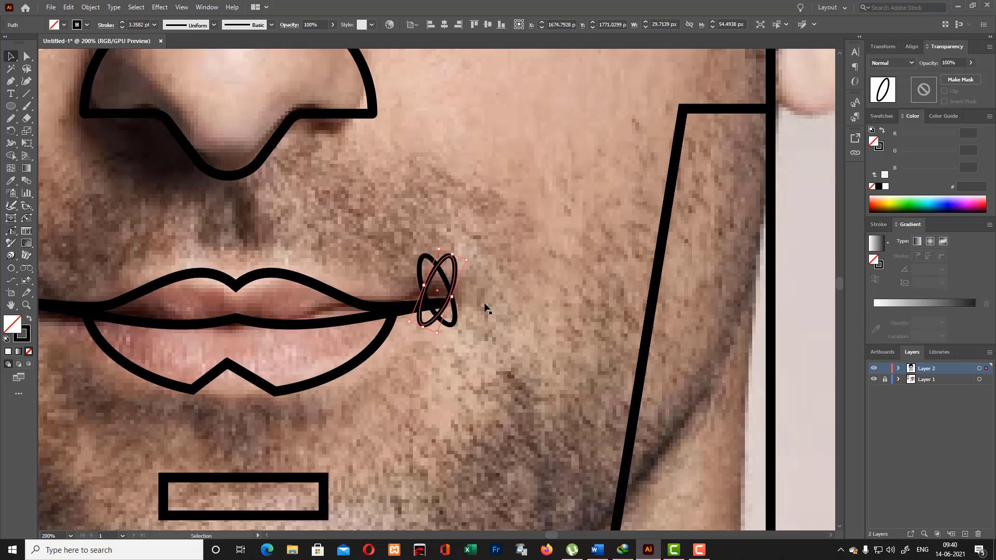
{"action": "left_click_drag", "start_coordinate": [438, 264], "coordinate": [60, 246]}
{"action": "mouse_move", "coordinate": [551, 535]}
{"action": "left_mouse_down"}
{"action": "mouse_move", "coordinate": [562, 537]}
{"action": "mouse_move", "coordinate": [545, 540]}
{"action": "left_mouse_up"}
{"action": "left_click_drag", "start_coordinate": [342, 260], "coordinate": [301, 297]}
{"action": "left_click", "coordinate": [316, 283], "text": "shift"}
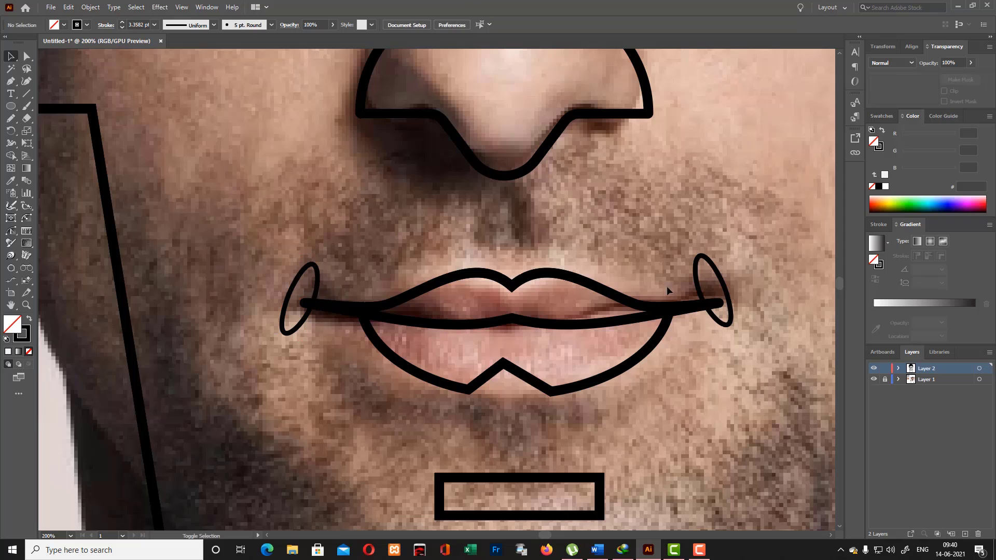
- Align the two mouth-corner ellipses to each other by their vertical centers
{"action": "left_click", "coordinate": [317, 281], "text": "shift"}
{"action": "left_click", "coordinate": [722, 286], "text": "shift"}
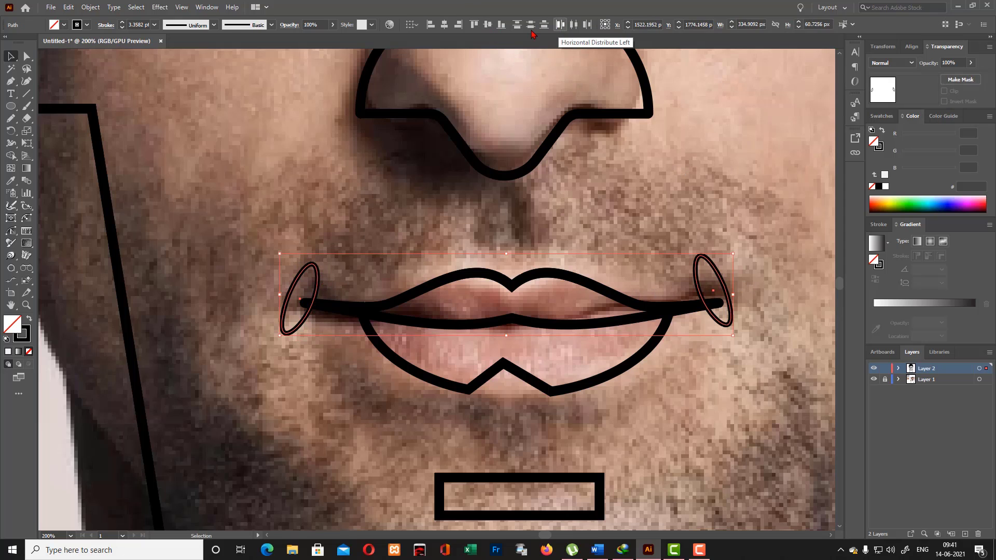
{"action": "left_click", "coordinate": [488, 26]}
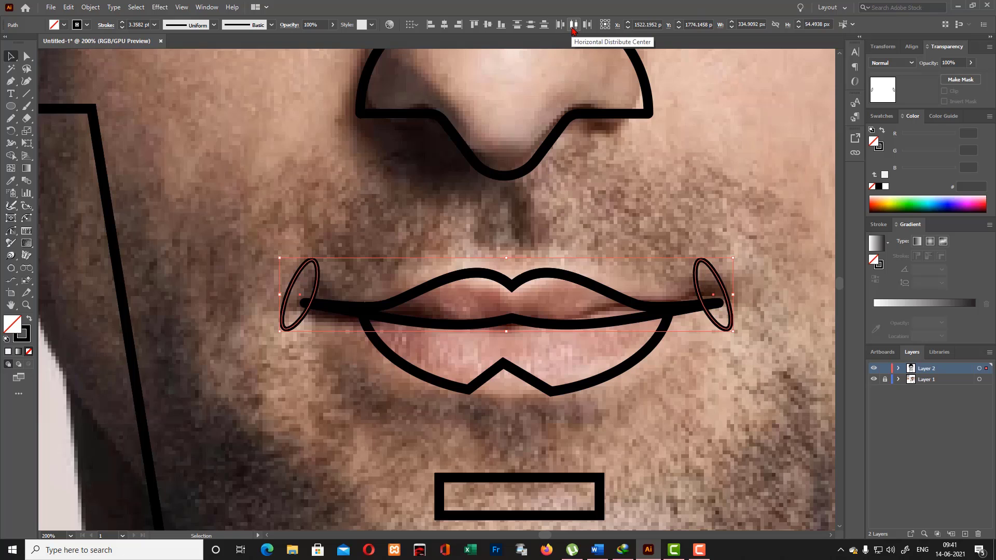
- Shift the left mouth-corner ellipse slightly inward and realign both ellipses by their vertical centers
{"action": "left_click", "coordinate": [327, 295]}
{"action": "left_click_drag", "start_coordinate": [320, 293], "coordinate": [323, 294]}
{"action": "left_click", "coordinate": [697, 287]}
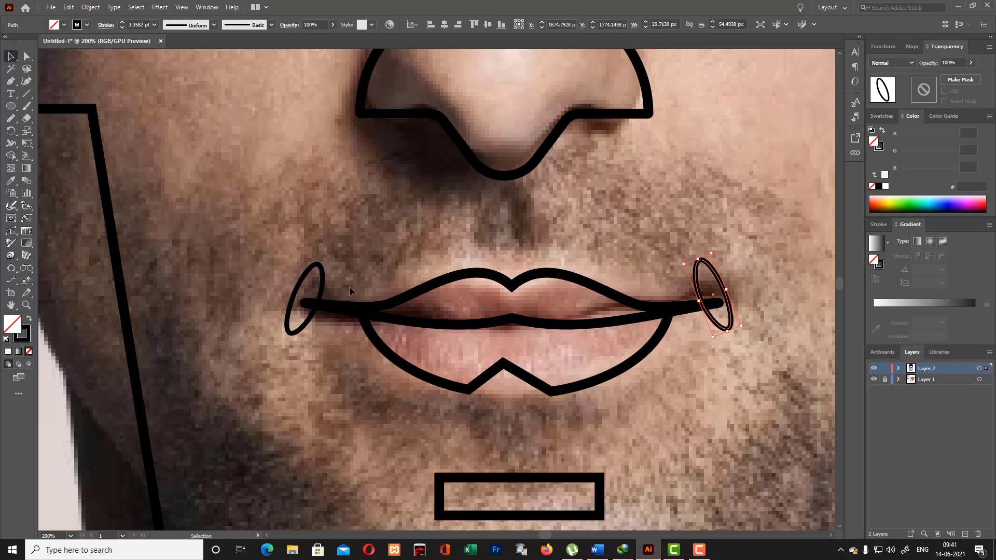
{"action": "left_click", "coordinate": [324, 290], "text": "shift"}
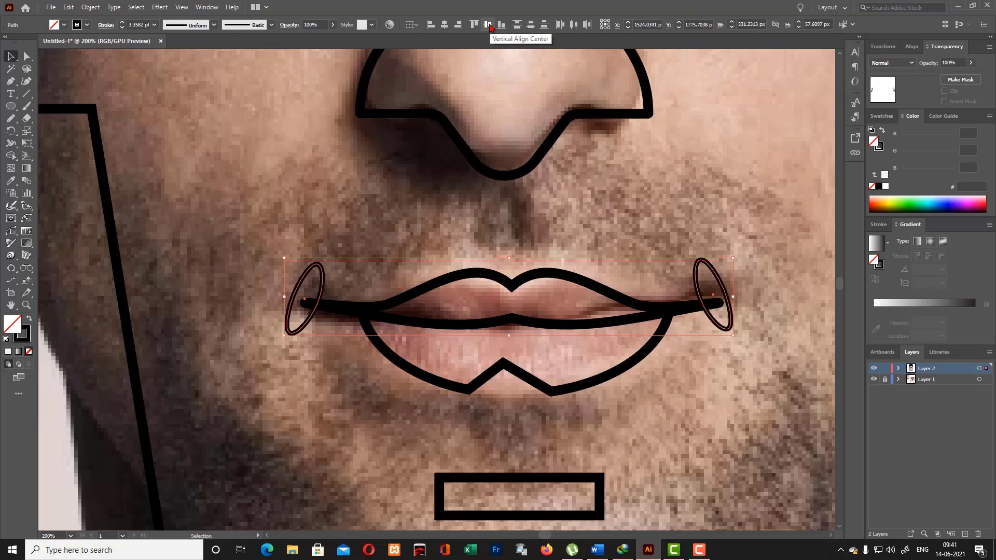
{"action": "left_click", "coordinate": [712, 269]}
{"action": "left_click", "coordinate": [488, 24]}
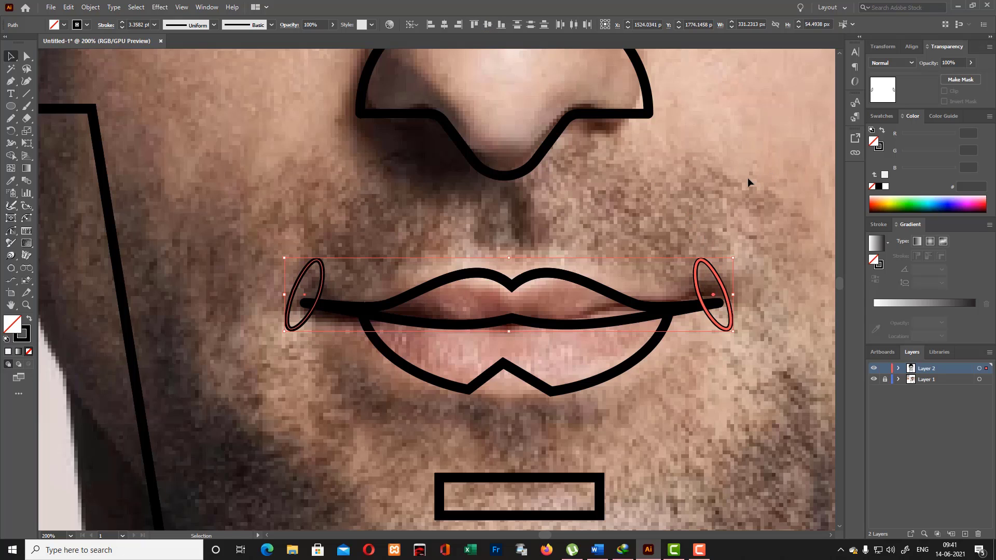
- Nudge the left mouth-corner ellipse slightly further toward the lips
{"action": "left_click", "coordinate": [738, 192]}
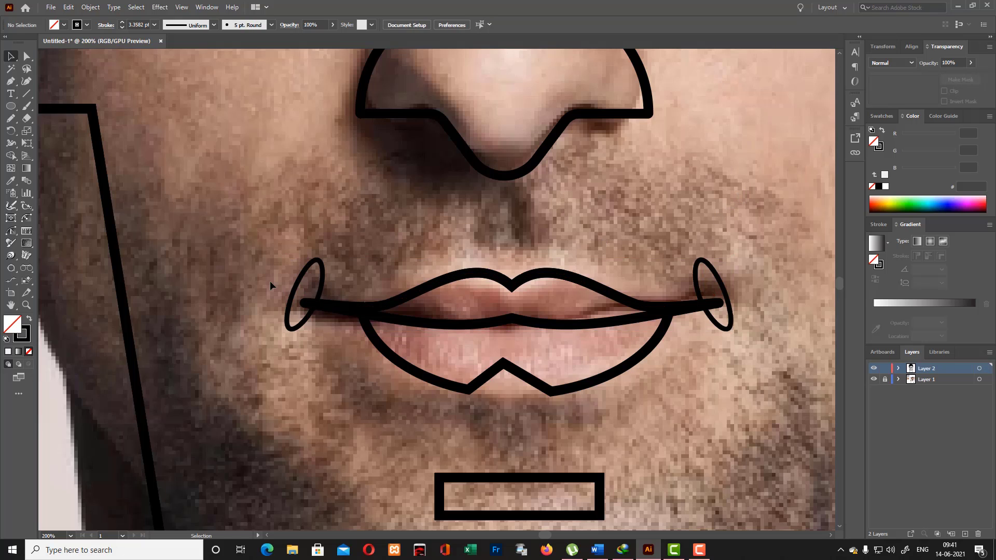
{"action": "left_click", "coordinate": [316, 288]}
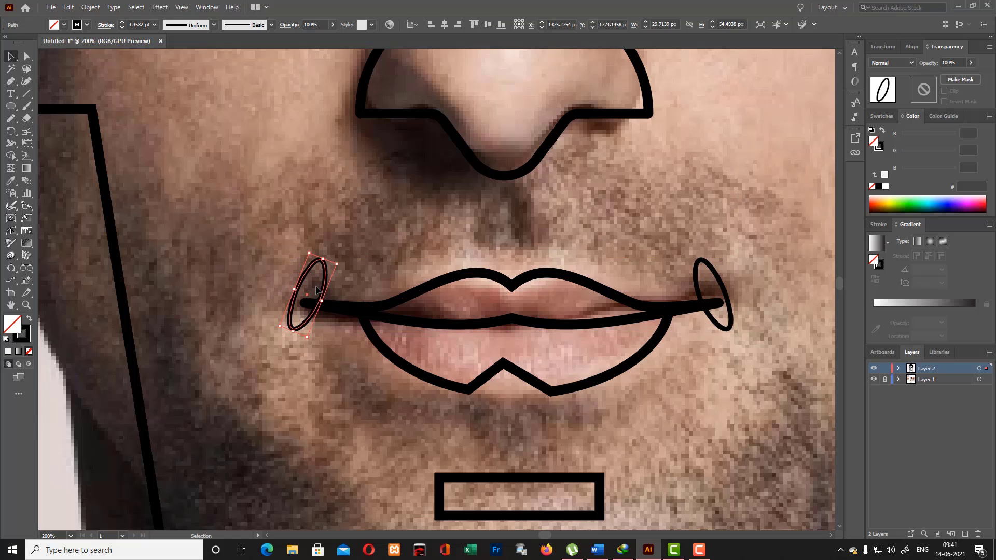
{"action": "key", "text": "Right"}
{"action": "left_click", "coordinate": [594, 206]}
- Draw a narrow upright rectangle of about 24 by 67 px on the cheek to the left of the nose
{"action": "scroll", "coordinate": [603, 213], "scroll_direction": "down", "scroll_amount": 3}
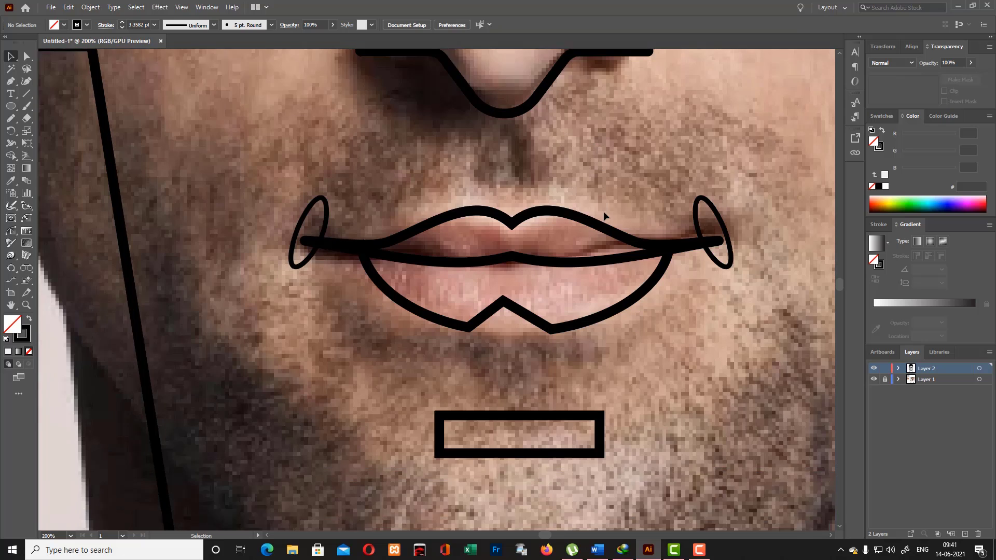
{"action": "scroll", "coordinate": [605, 215], "scroll_direction": "up", "scroll_amount": 4}
{"action": "scroll", "coordinate": [605, 215], "scroll_direction": "up", "scroll_amount": 1}
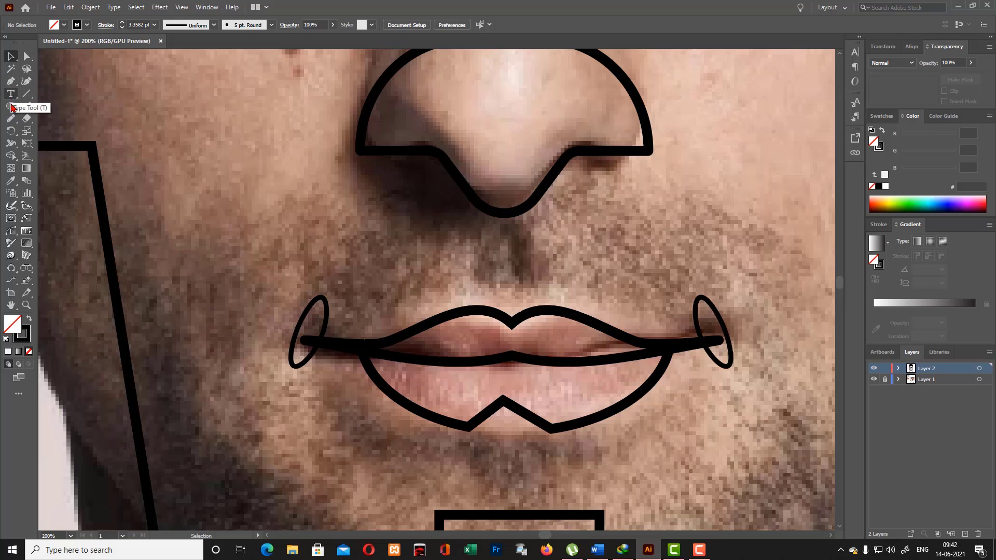
{"action": "left_click_drag", "start_coordinate": [11, 106], "coordinate": [52, 102]}
{"action": "mouse_move", "coordinate": [190, 131]}
{"action": "left_mouse_down"}
{"action": "mouse_move", "coordinate": [203, 203]}
{"action": "mouse_move", "coordinate": [224, 223]}
{"action": "left_mouse_up"}
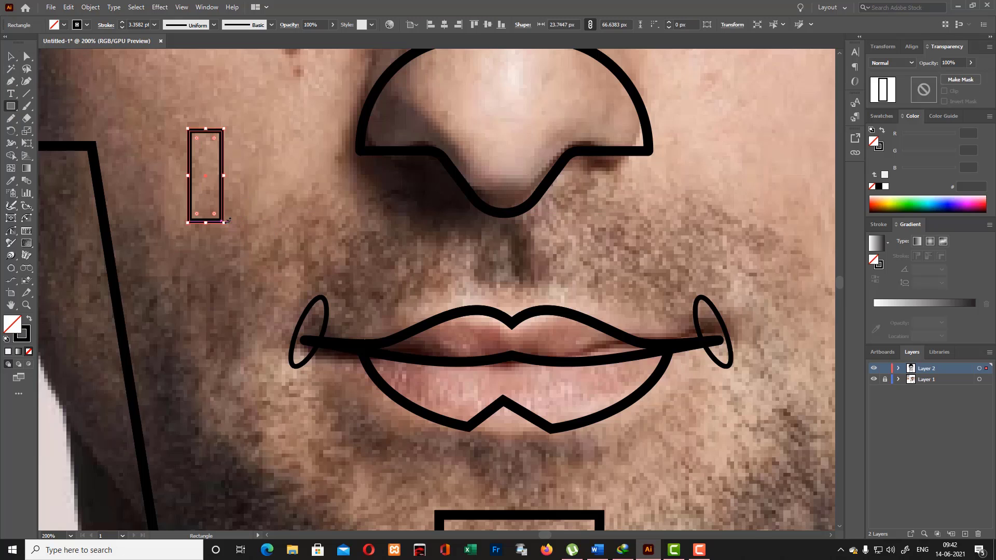
{"action": "left_click", "coordinate": [11, 57]}
{"action": "left_click", "coordinate": [81, 80]}
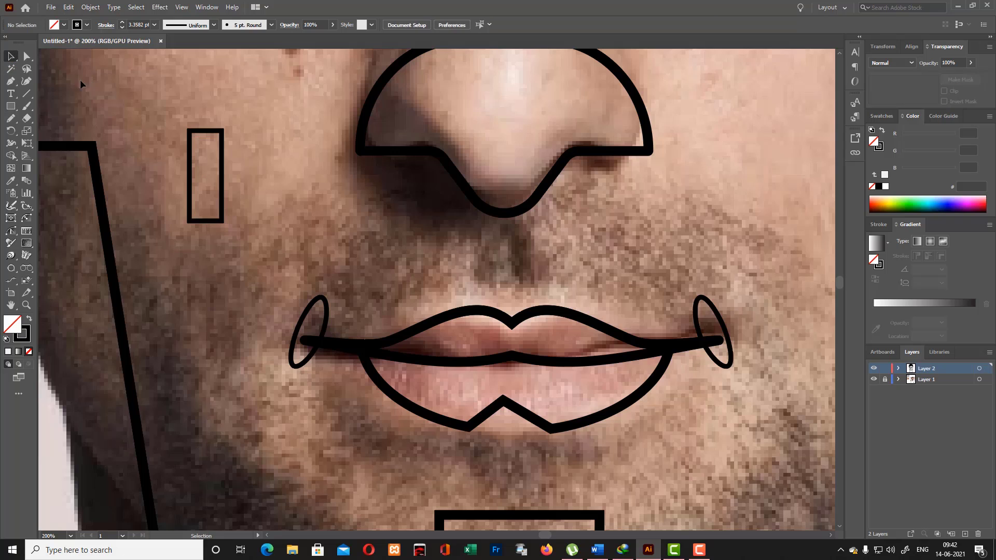
- Try to add an anchor point at the middle of the narrow rectangle's bottom edge
{"action": "right_click", "coordinate": [11, 82]}
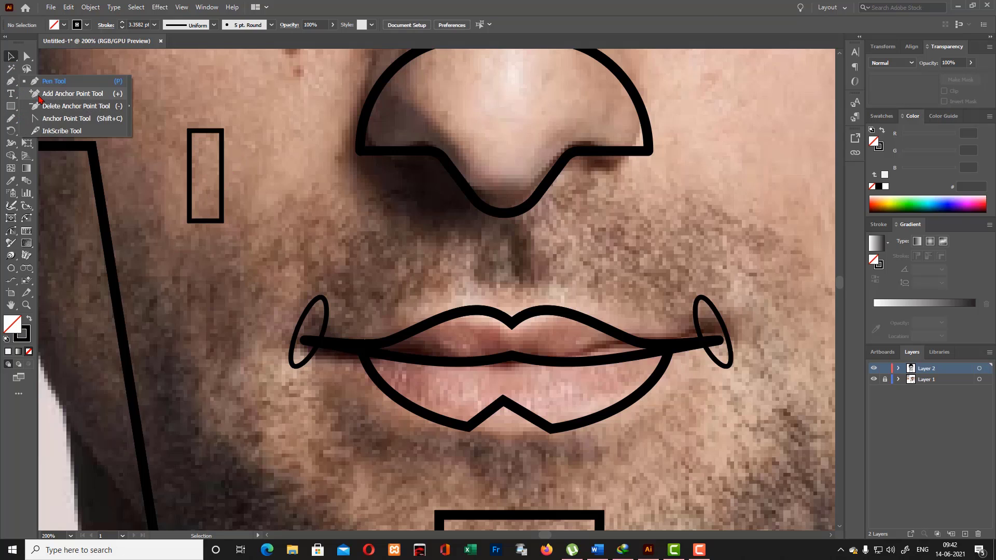
{"action": "left_click", "coordinate": [40, 95]}
{"action": "left_click", "coordinate": [205, 224]}
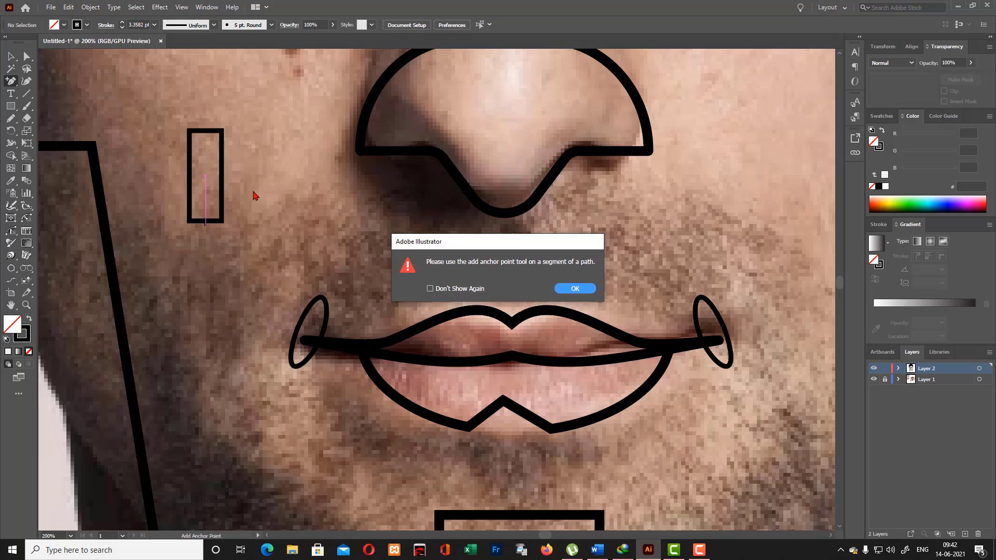
{"action": "left_click", "coordinate": [578, 288]}
{"action": "left_click", "coordinate": [204, 233]}
{"action": "left_click", "coordinate": [578, 289]}
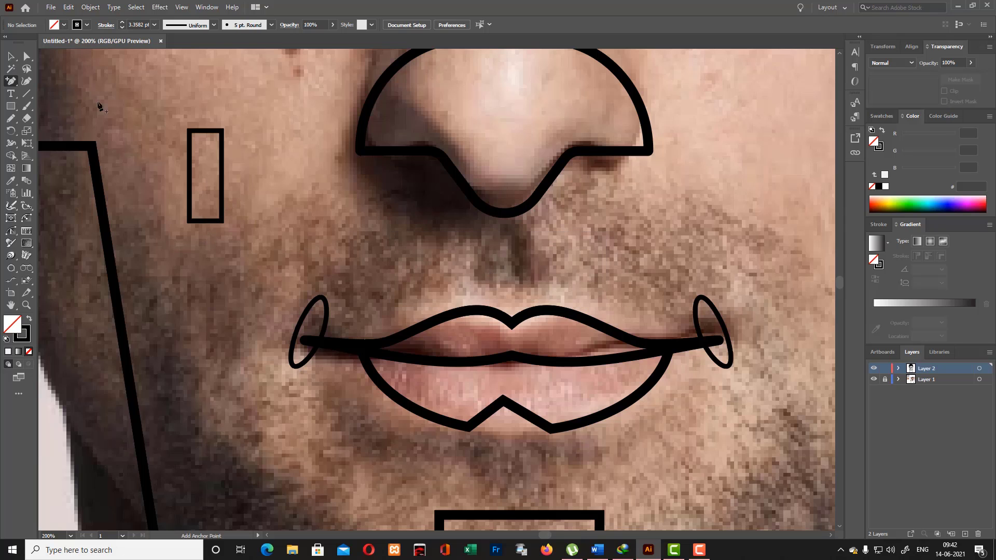
- Draw a curve about 23 by 46 px from below the narrow rectangle's bottom midpoint up past its right edge
{"action": "left_click_drag", "start_coordinate": [11, 81], "coordinate": [40, 82]}
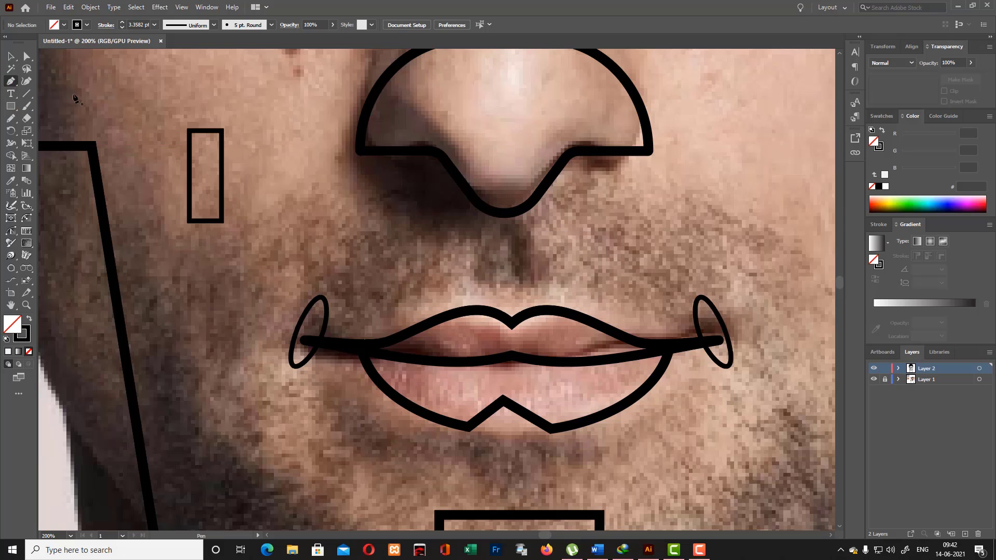
{"action": "left_click", "coordinate": [206, 239]}
{"action": "left_click_drag", "start_coordinate": [231, 179], "coordinate": [266, 158]}
{"action": "key", "text": "v"}
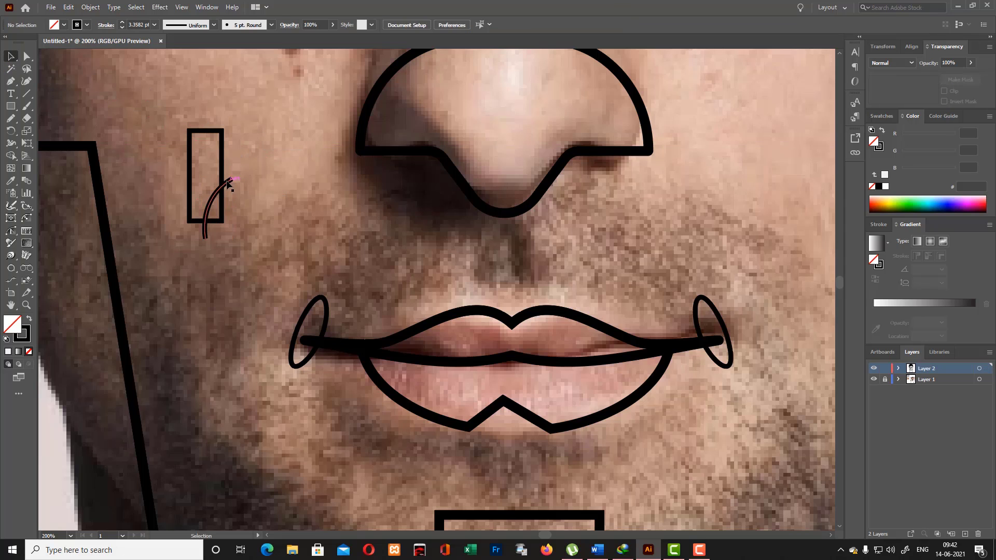
- Reflect a copy of the curve across the vertical axis and shift it left so both curves meet below the rectangle's center
{"action": "right_click", "coordinate": [236, 181]}
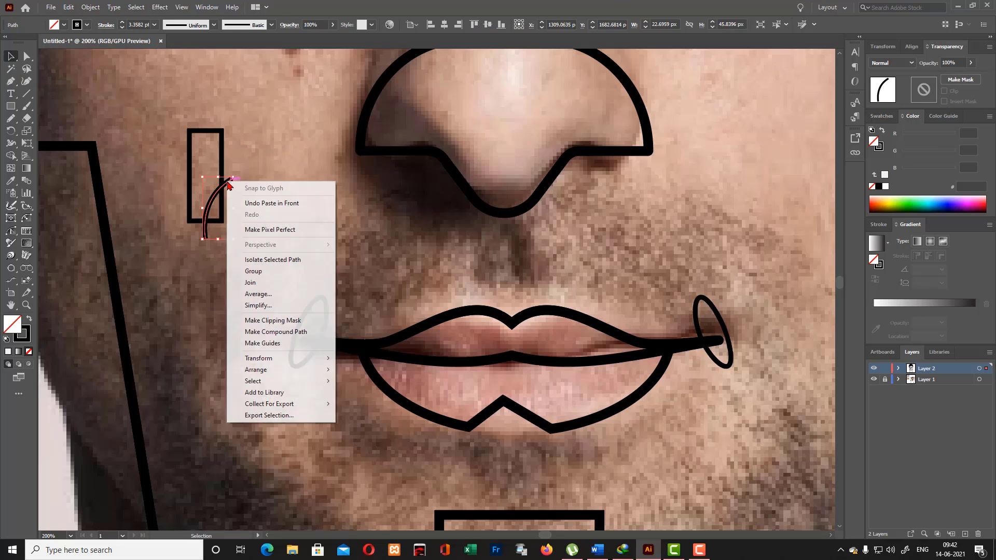
{"action": "mouse_move", "coordinate": [311, 356]}
{"action": "left_click", "coordinate": [366, 397]}
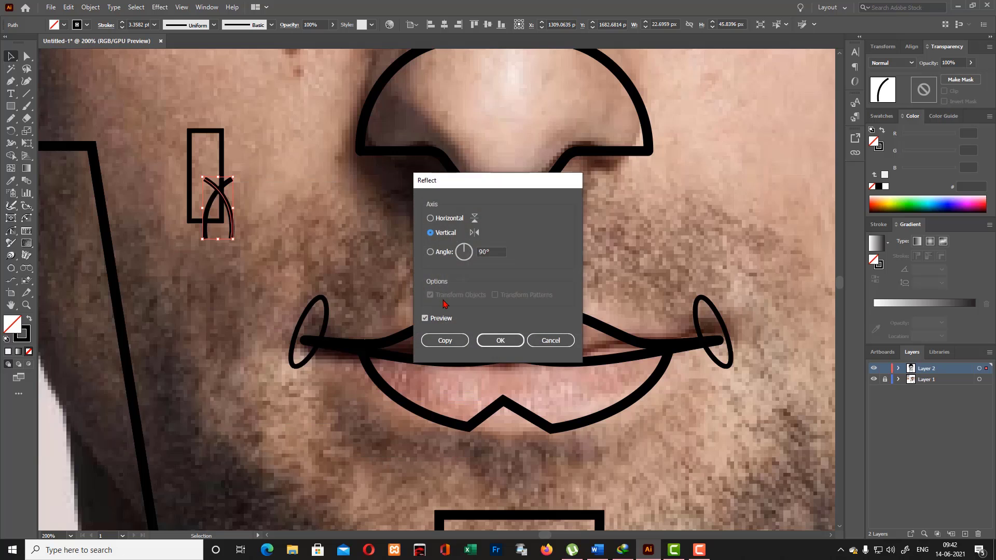
{"action": "left_click", "coordinate": [501, 341]}
{"action": "key", "text": "Left"}
{"action": "key", "text": "Left"}
{"action": "key", "text": "Left"}
{"action": "key", "text": "Left"}
{"action": "key", "text": "Left"}
{"action": "key", "text": "Left"}
{"action": "key", "text": "Left"}
{"action": "key", "text": "Left"}
{"action": "key", "text": "Left"}
{"action": "key", "text": "Left"}
{"action": "key", "text": "Left"}
{"action": "key", "text": "Left"}
{"action": "key", "text": "Left"}
{"action": "key", "text": "Left"}
{"action": "key", "text": "Left"}
{"action": "key", "text": "Left"}
{"action": "key", "text": "Left"}
{"action": "key", "text": "Left"}
{"action": "key", "text": "Left"}
{"action": "key", "text": "Left"}
{"action": "key", "text": "Up"}
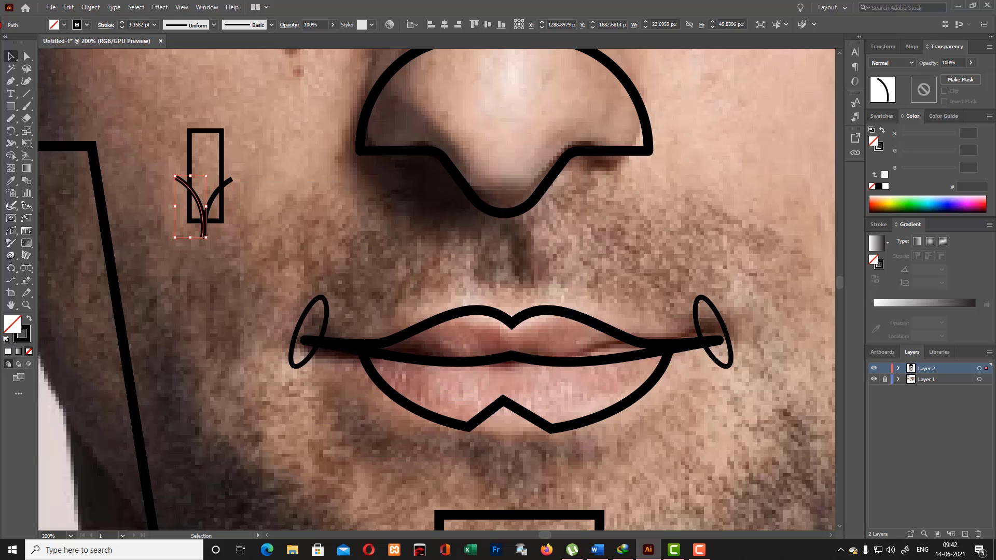
{"action": "left_click", "coordinate": [274, 146]}
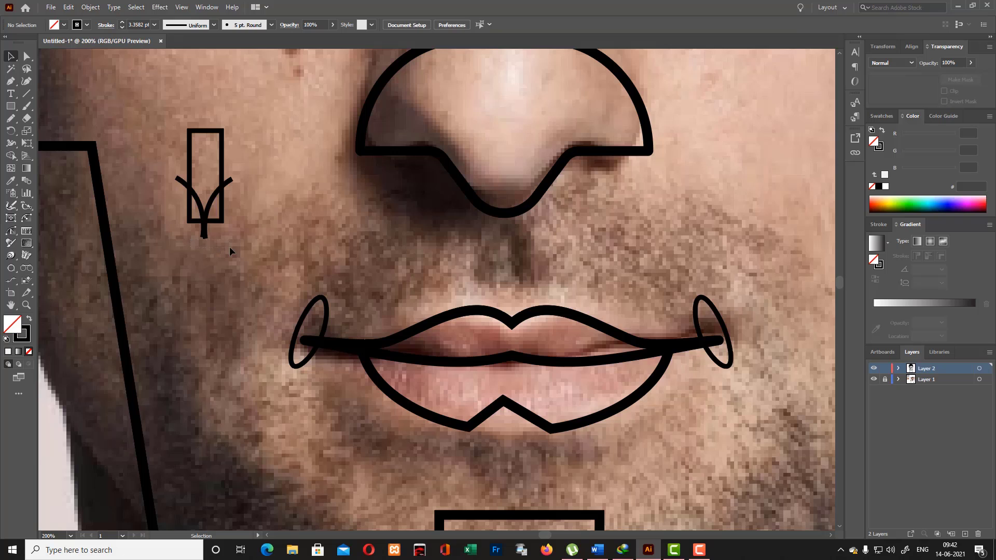
- Trim the rectangle's lower corners and the overhanging curve ends with the Shape Builder, leaving a single pointed blade shape
{"action": "left_click_drag", "start_coordinate": [235, 235], "coordinate": [244, 237]}
{"action": "left_click", "coordinate": [254, 237]}
{"action": "mouse_move", "coordinate": [241, 201]}
{"action": "left_mouse_down"}
{"action": "mouse_move", "coordinate": [196, 210]}
{"action": "mouse_move", "coordinate": [221, 224]}
{"action": "mouse_move", "coordinate": [195, 225]}
{"action": "left_mouse_up"}
{"action": "left_click", "coordinate": [11, 156]}
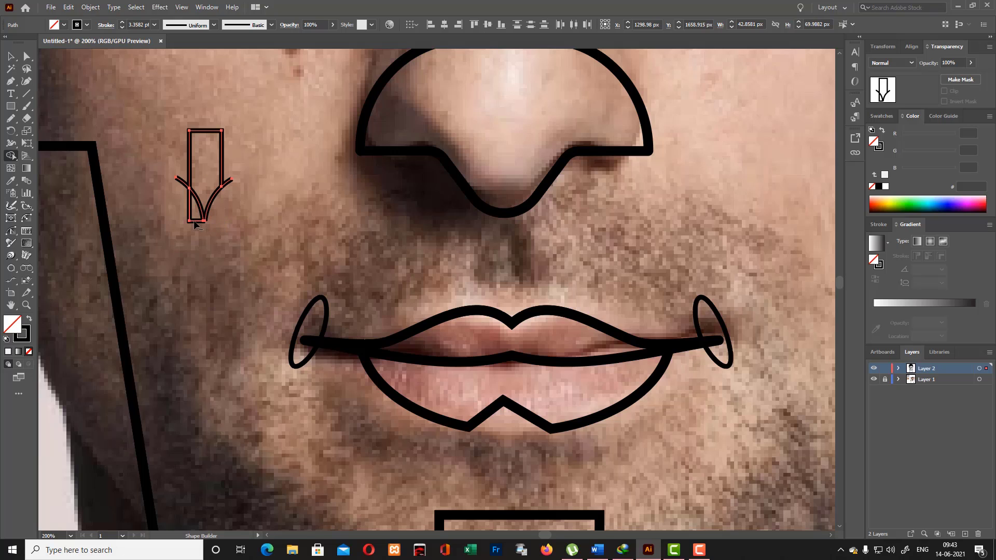
{"action": "left_click", "coordinate": [228, 183], "text": "alt"}
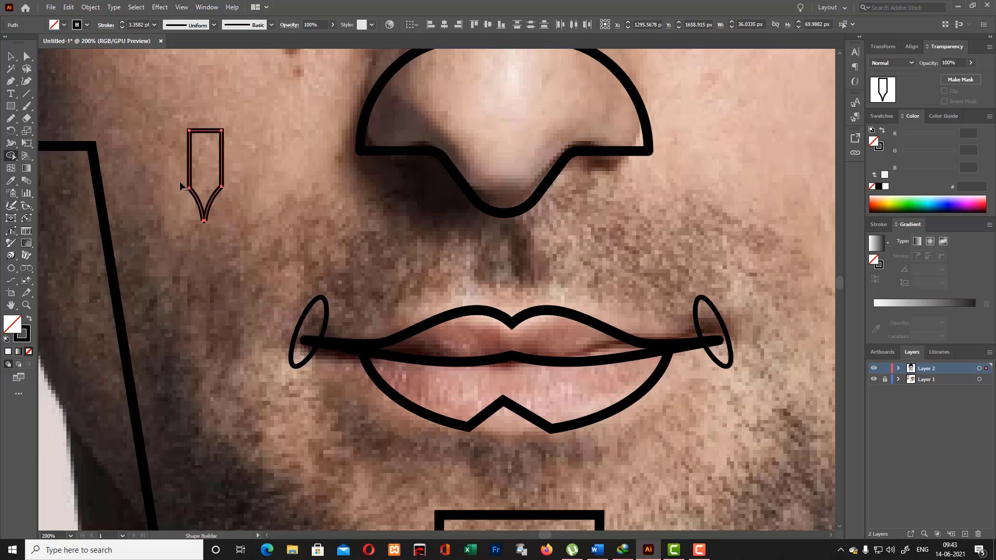
{"action": "left_click", "coordinate": [11, 53]}
{"action": "left_click", "coordinate": [133, 105]}
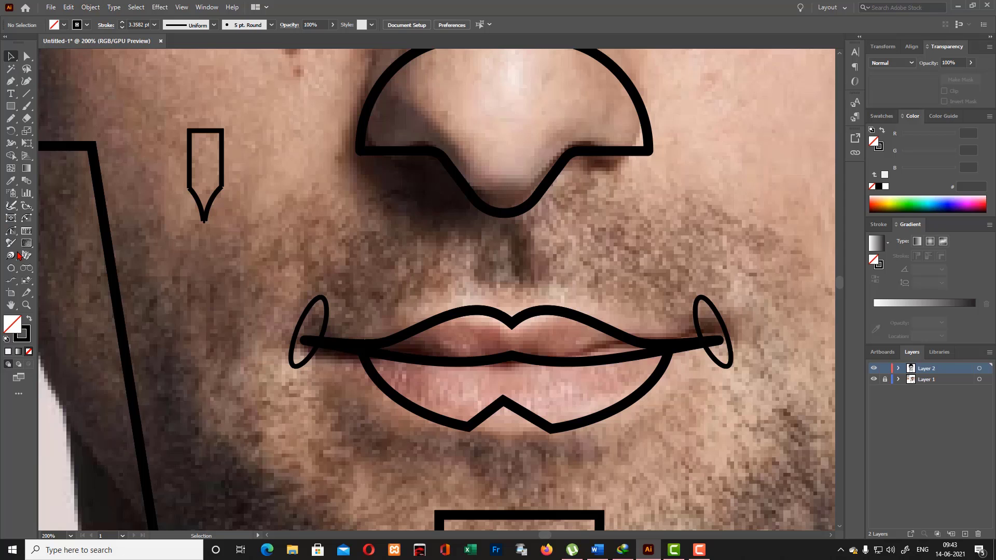
- Give the pointed blade shape's stroke round caps and round joins
{"action": "left_click_drag", "start_coordinate": [166, 120], "coordinate": [249, 268]}
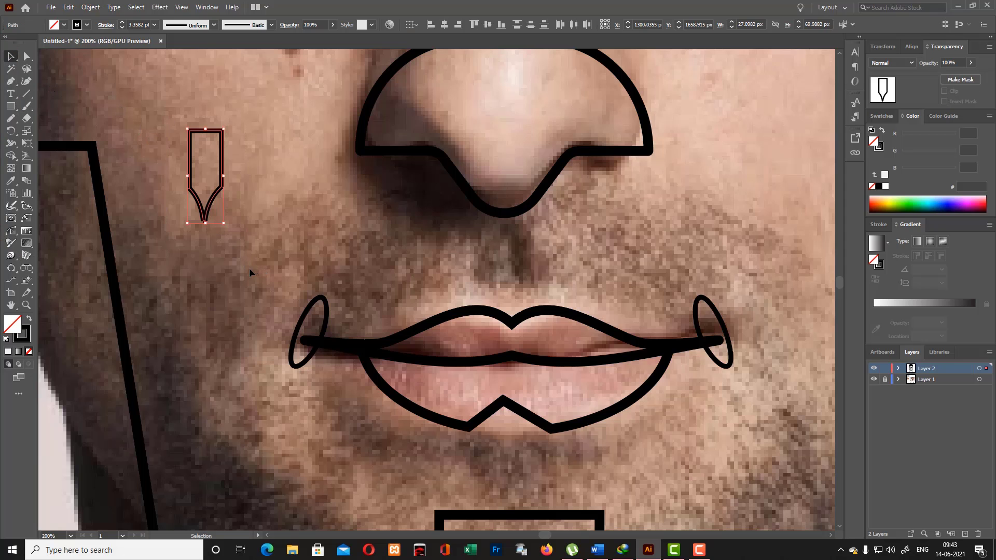
{"action": "key", "text": "ctrl+equal"}
{"action": "key", "text": "ctrl+equal"}
{"action": "key", "text": "ctrl+equal"}
{"action": "key", "text": "ctrl+equal"}
{"action": "left_click", "coordinate": [718, 304]}
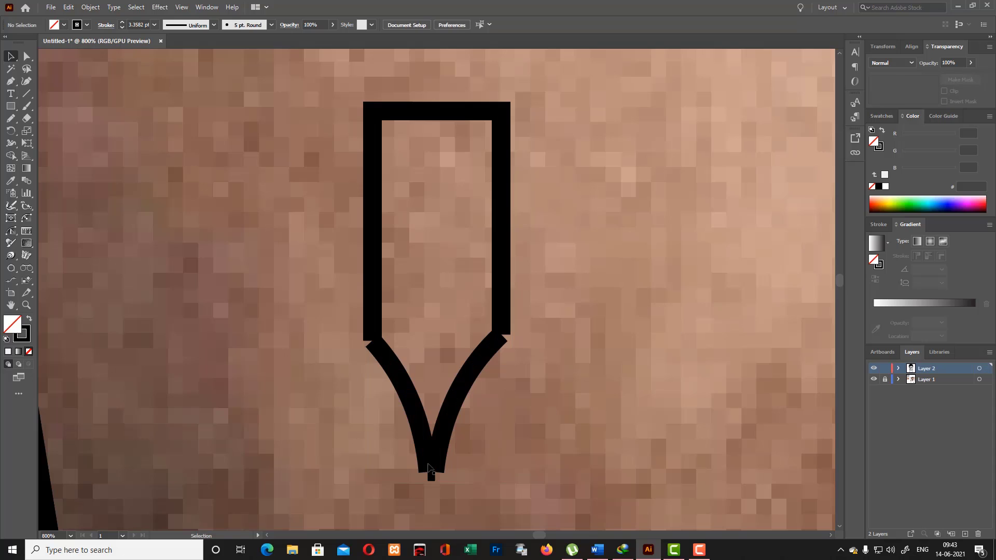
{"action": "left_click_drag", "start_coordinate": [607, 489], "coordinate": [607, 492]}
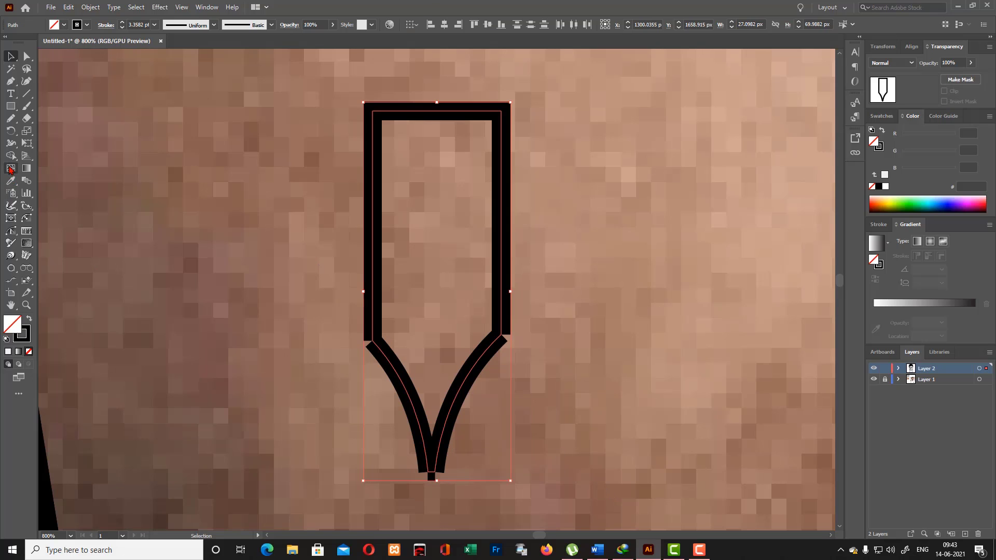
{"action": "left_click", "coordinate": [10, 156]}
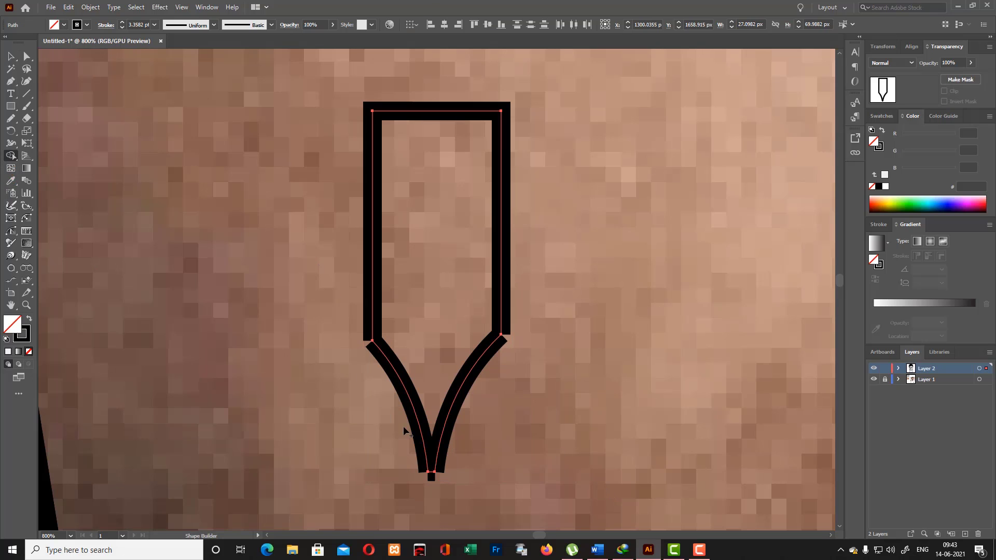
{"action": "left_click", "coordinate": [11, 56]}
{"action": "left_click", "coordinate": [110, 27]}
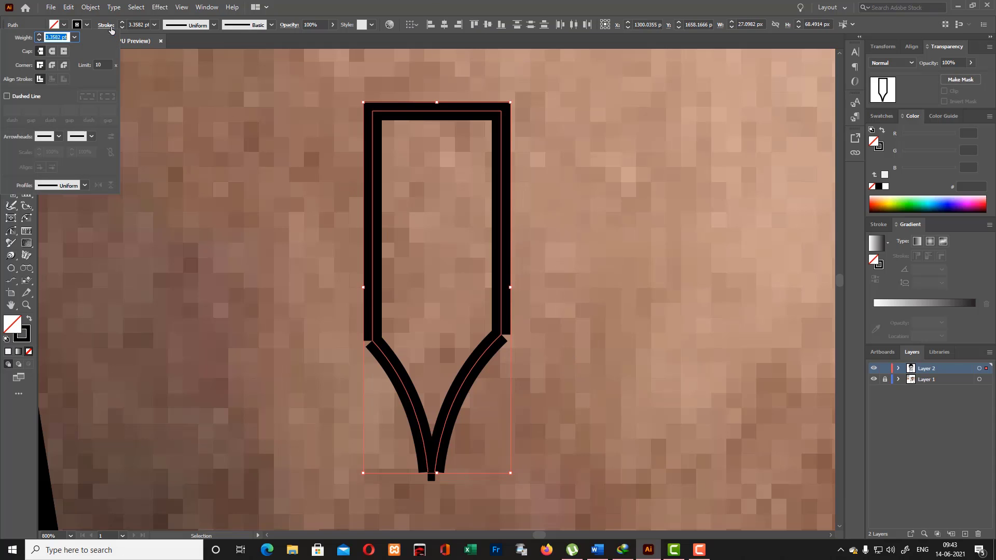
{"action": "left_click", "coordinate": [52, 65]}
{"action": "left_click", "coordinate": [51, 50]}
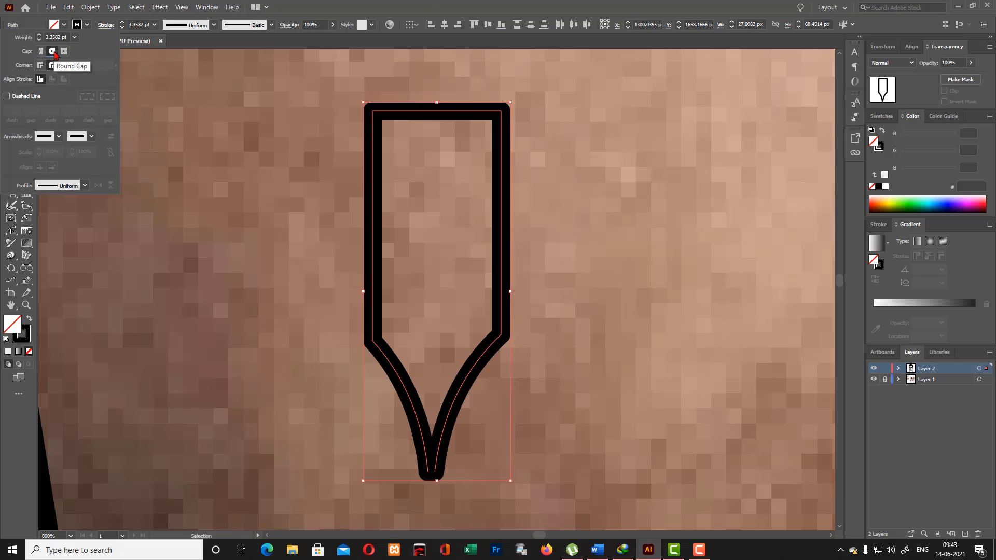
{"action": "left_click", "coordinate": [341, 313]}
- Join the open ends of the blade outline at its lower tip
{"action": "left_click", "coordinate": [462, 388]}
{"action": "right_click", "coordinate": [457, 396]}
{"action": "left_click", "coordinate": [550, 241]}
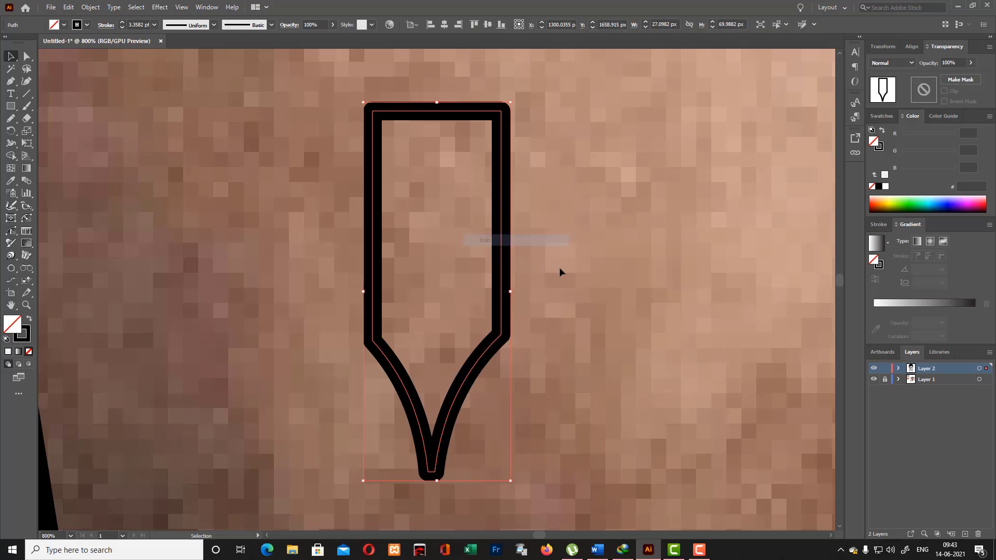
{"action": "left_click", "coordinate": [560, 268]}
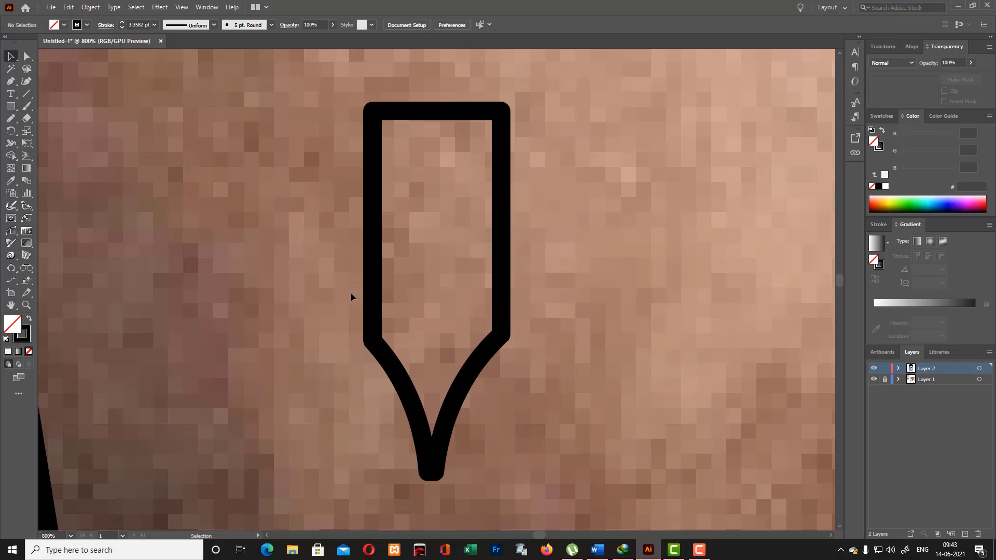
- Cover the blade's left half with a rectangle about 15 by 74 px and remove that half with the Shape Builder
{"action": "left_click", "coordinate": [10, 106]}
{"action": "left_click_drag", "start_coordinate": [347, 88], "coordinate": [432, 490]}
{"action": "left_click", "coordinate": [11, 57]}
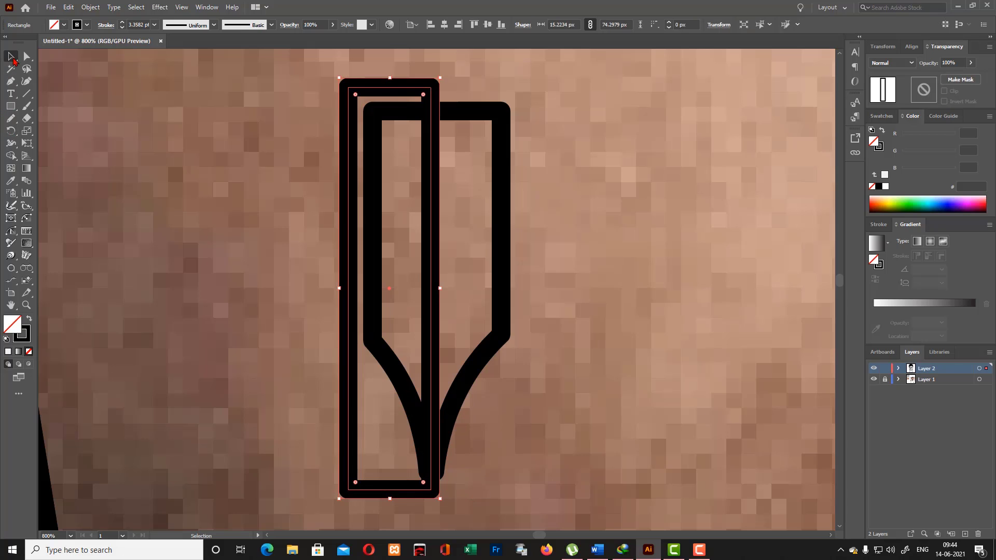
{"action": "left_click_drag", "start_coordinate": [360, 117], "coordinate": [540, 427]}
{"action": "left_click", "coordinate": [11, 156]}
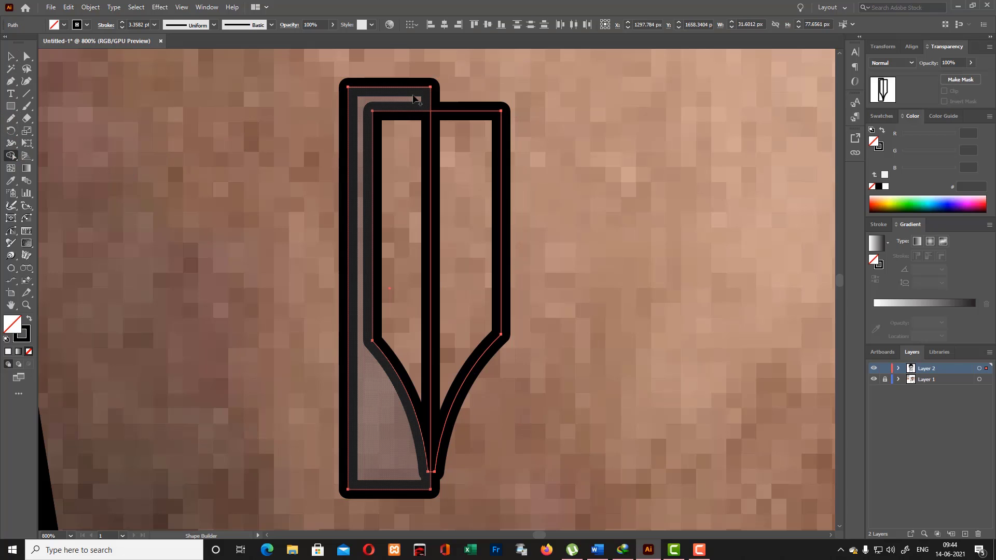
{"action": "left_click_drag", "start_coordinate": [415, 99], "coordinate": [388, 428]}
{"action": "left_click", "coordinate": [9, 54]}
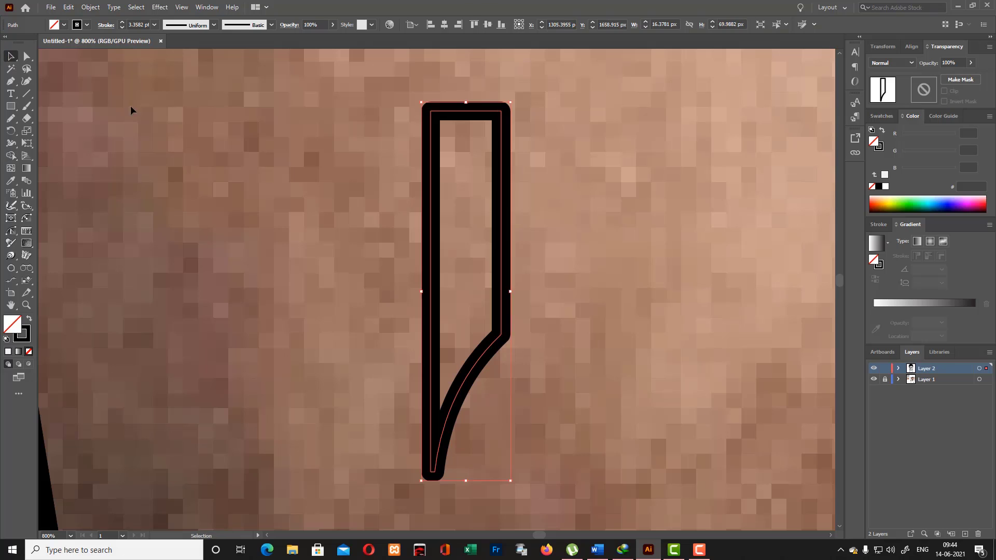
{"action": "left_click", "coordinate": [131, 107]}
- Paste a copy of the remaining half in front, reflect it horizontally, and shift it left until both halves meet at the center line
{"action": "left_click", "coordinate": [504, 245]}
{"action": "key", "text": "ctrl+c"}
{"action": "key", "text": "ctrl+f"}
{"action": "right_click", "coordinate": [503, 246]}
{"action": "mouse_move", "coordinate": [600, 423]}
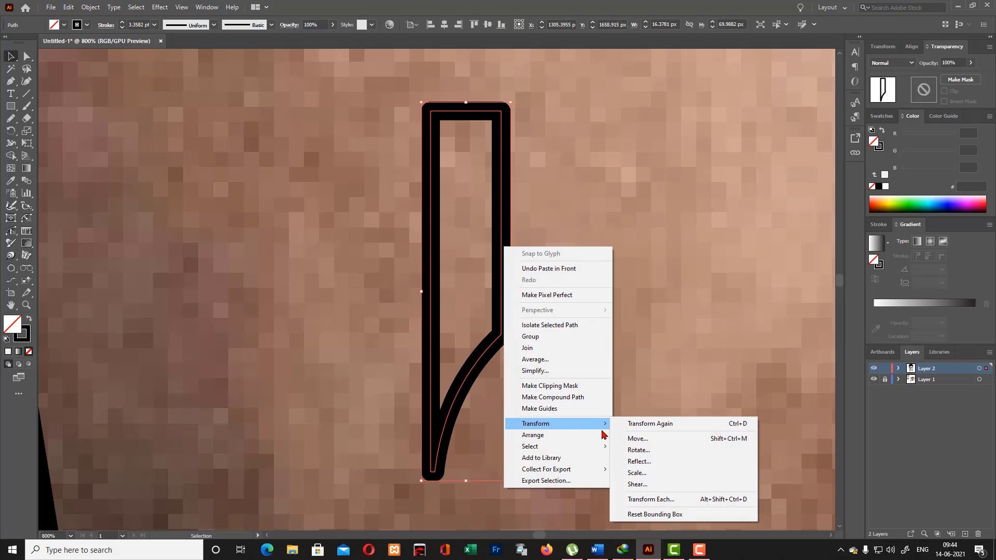
{"action": "left_click", "coordinate": [633, 462]}
{"action": "left_click", "coordinate": [501, 341]}
{"action": "key", "text": "Left"}
{"action": "key", "text": "Left"}
{"action": "key", "text": "Left"}
{"action": "key", "text": "Left"}
{"action": "key", "text": "Left"}
{"action": "key", "text": "Left"}
{"action": "key", "text": "Left"}
{"action": "key", "text": "Left"}
{"action": "key", "text": "Left"}
{"action": "key", "text": "Left"}
{"action": "key", "text": "Left"}
{"action": "key", "text": "Left"}
{"action": "key", "text": "Left"}
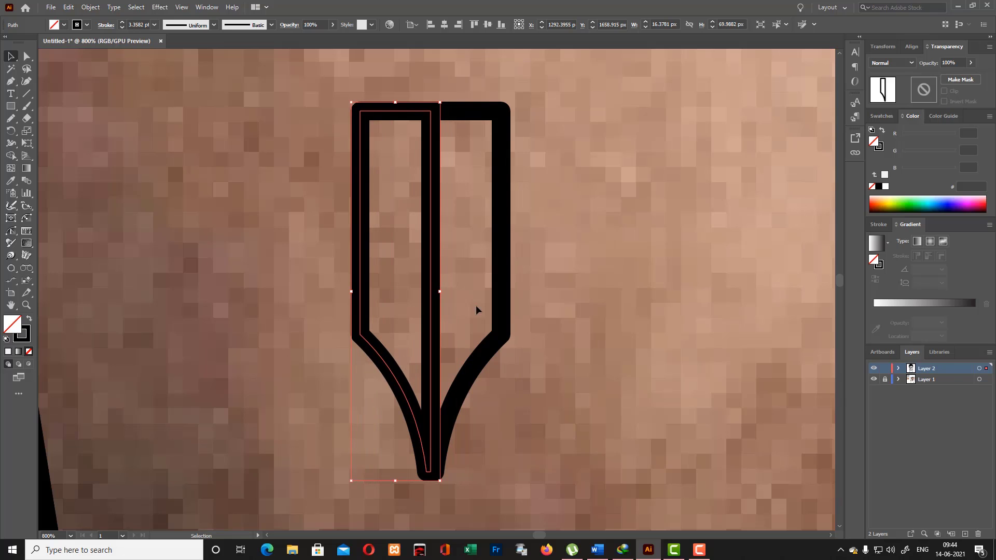
- Try shifting the right half slightly right and merging the two halves with the Shape Builder
{"action": "left_click_drag", "start_coordinate": [501, 306], "coordinate": [505, 306]}
{"action": "left_click", "coordinate": [581, 315]}
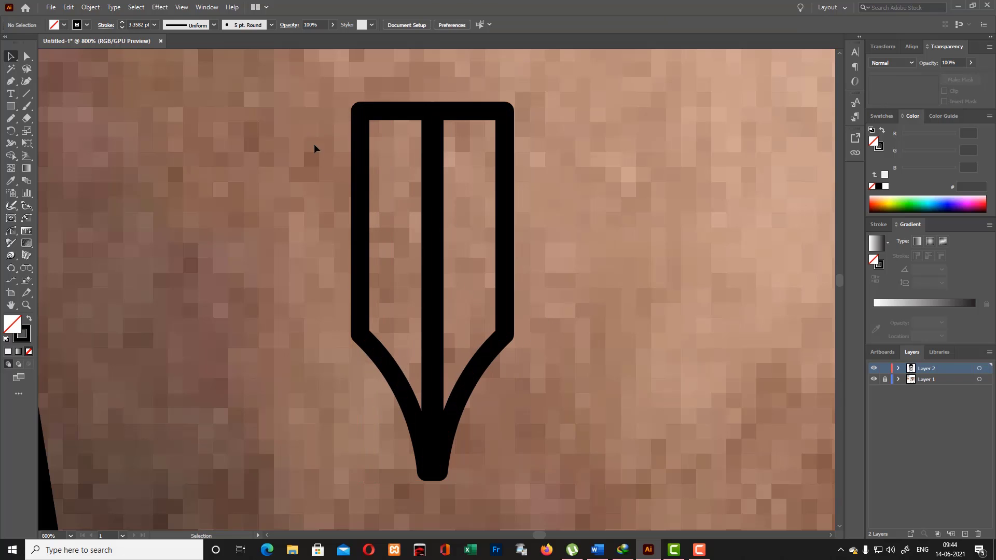
{"action": "key", "text": "ctrl+a"}
{"action": "left_click_drag", "start_coordinate": [368, 241], "coordinate": [454, 251]}
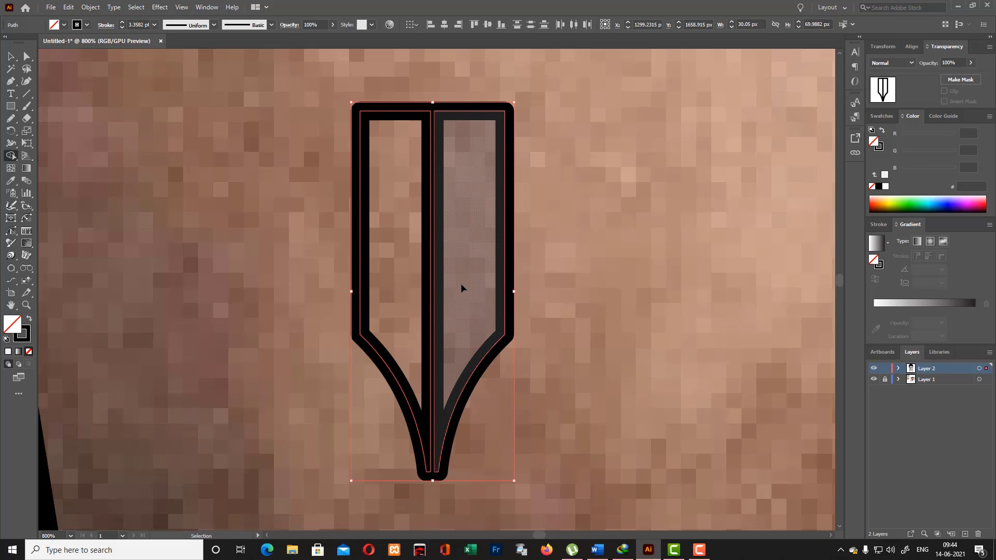
{"action": "key", "text": "v"}
{"action": "left_click", "coordinate": [412, 265]}
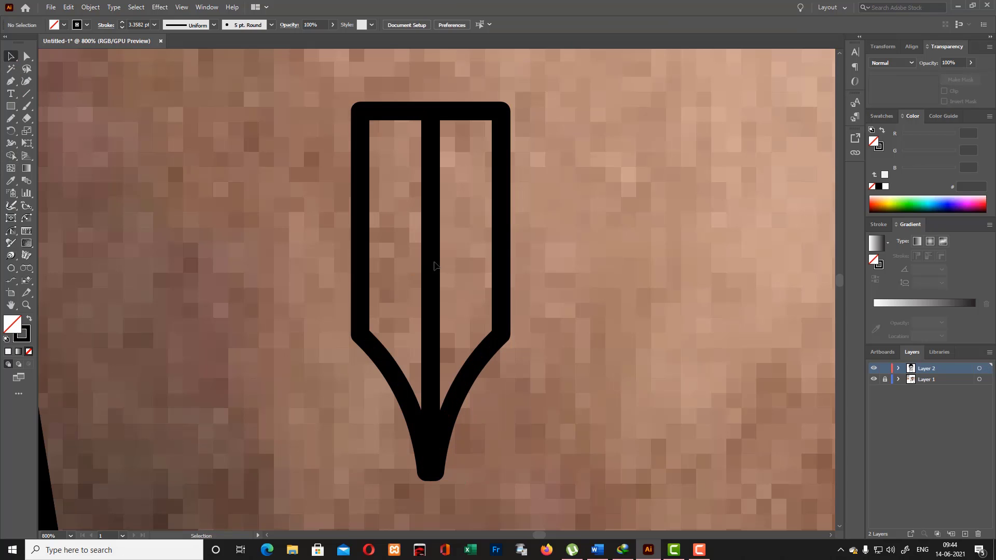
- Try nudging the left half over the right half, and return it to meet the center line
{"action": "left_click", "coordinate": [434, 261]}
{"action": "key", "text": "Right"}
{"action": "left_click", "coordinate": [540, 331]}
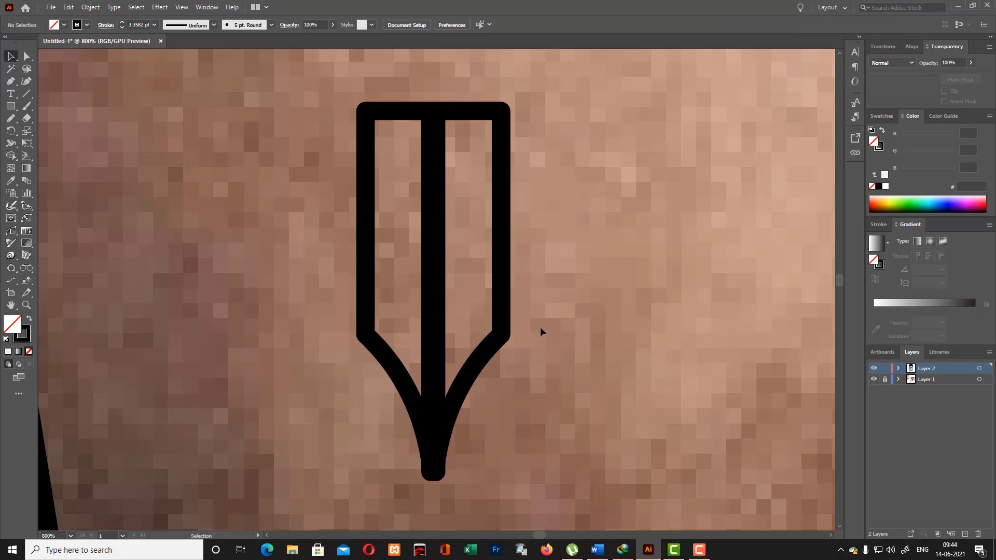
{"action": "left_click", "coordinate": [367, 264]}
{"action": "key", "text": "Left"}
{"action": "left_click", "coordinate": [570, 334]}
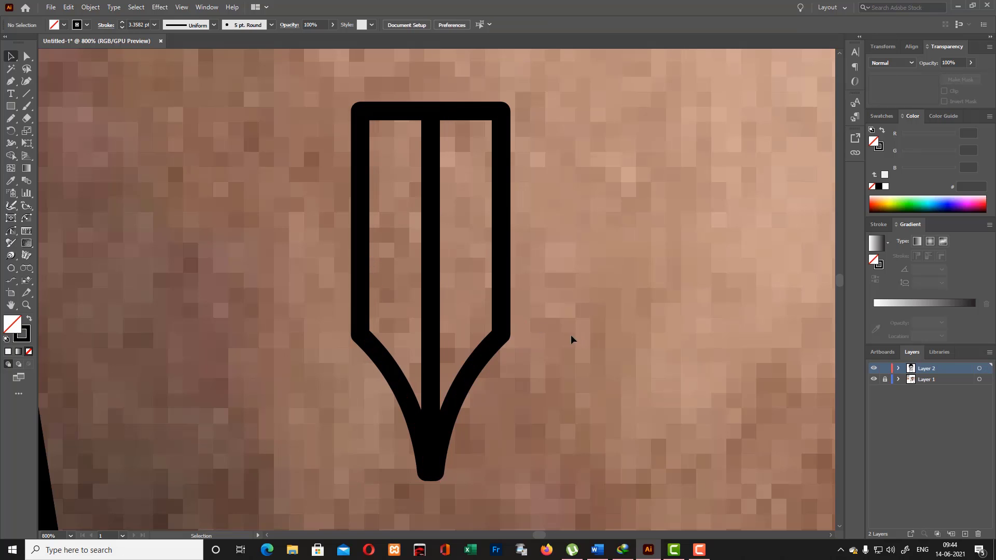
- Try merging both blade halves into one outline with the Shape Builder, and undo the merge
{"action": "key", "text": "ctrl+a"}
{"action": "key", "text": "shift+m"}
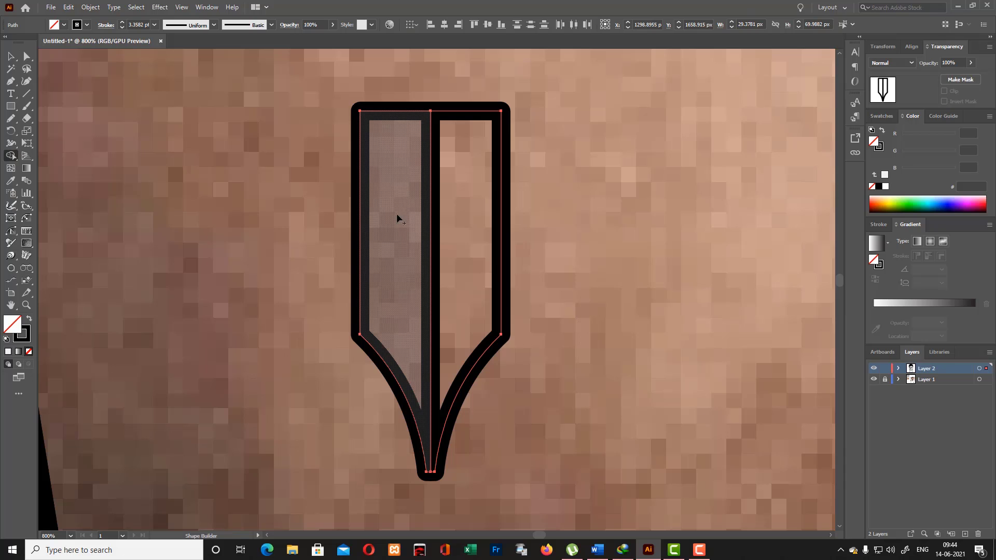
{"action": "left_click_drag", "start_coordinate": [431, 215], "coordinate": [471, 272]}
{"action": "key", "text": "ctrl+z"}
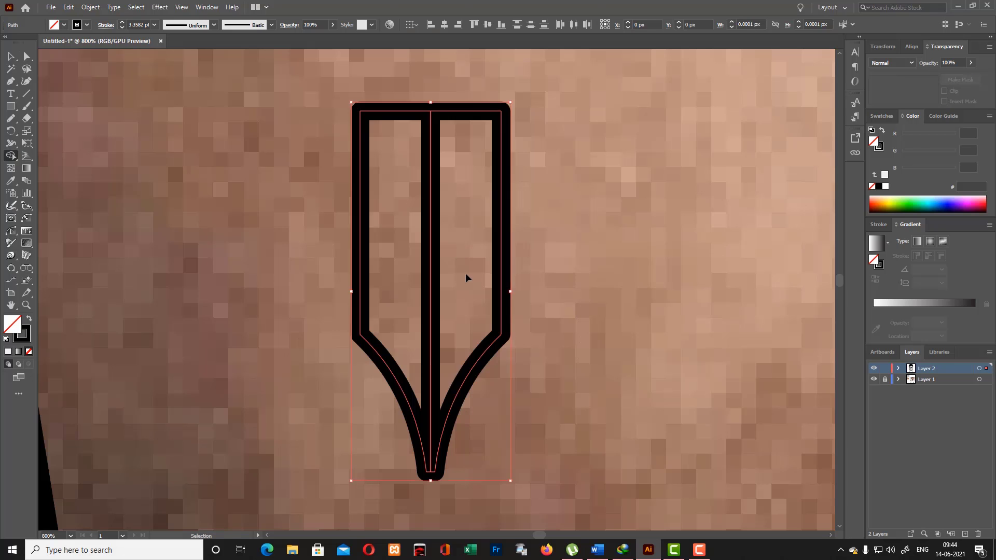
{"action": "left_click_drag", "start_coordinate": [408, 284], "coordinate": [453, 287]}
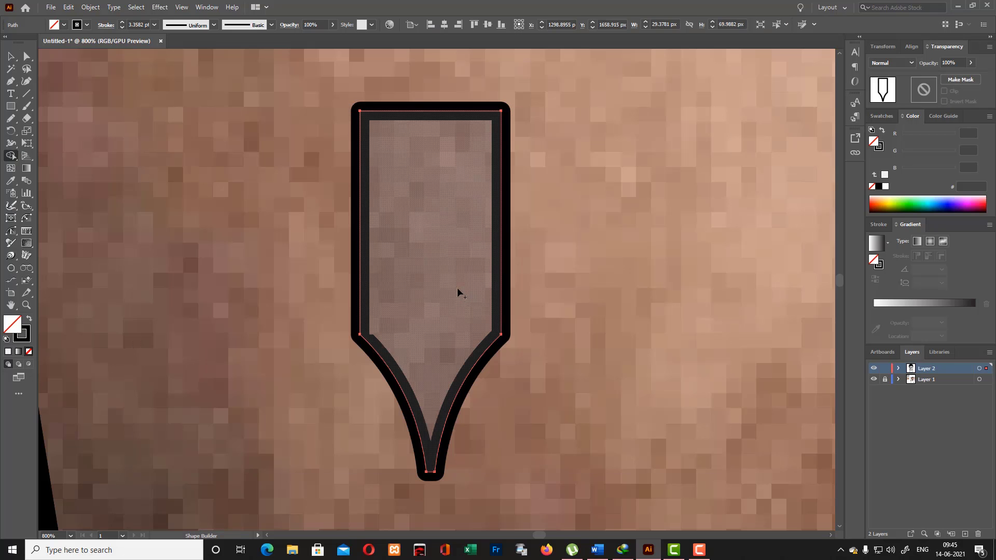
{"action": "left_click", "coordinate": [12, 57]}
{"action": "left_click", "coordinate": [301, 279]}
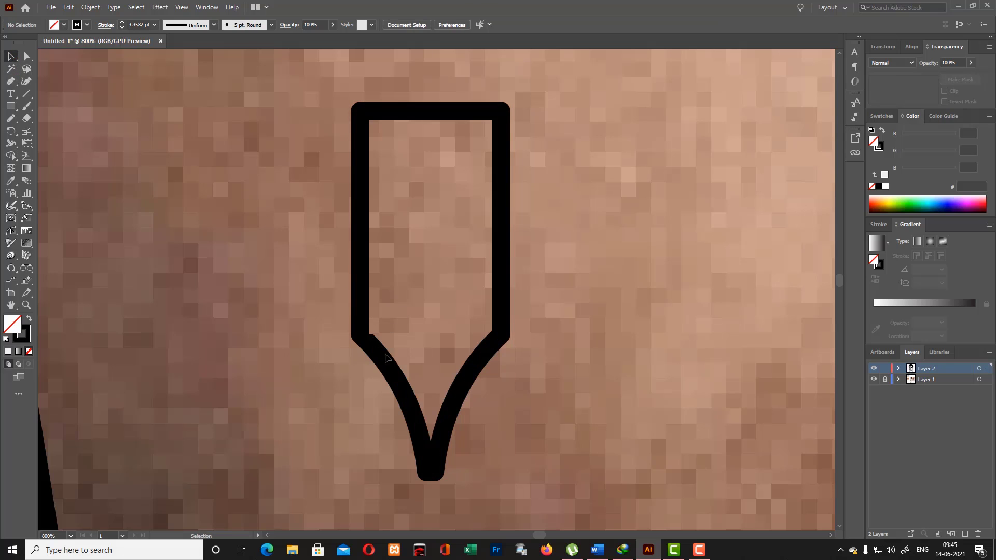
{"action": "key", "text": "ctrl+z"}
- Unite the two blade halves into a single outline with the Pathfinder
{"action": "left_click", "coordinate": [574, 336]}
{"action": "left_click_drag", "start_coordinate": [316, 248], "coordinate": [478, 415]}
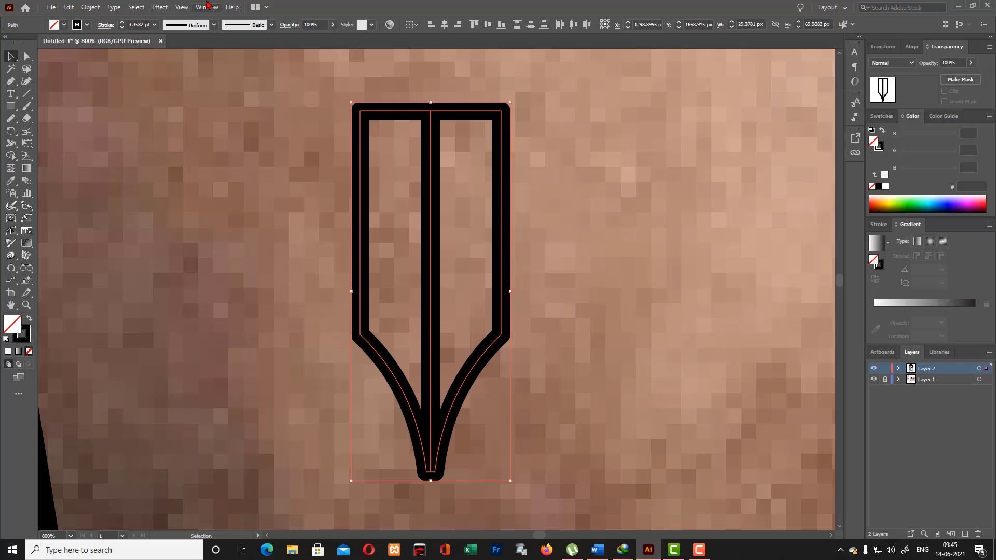
{"action": "left_click", "coordinate": [207, 6]}
{"action": "left_click", "coordinate": [291, 407]}
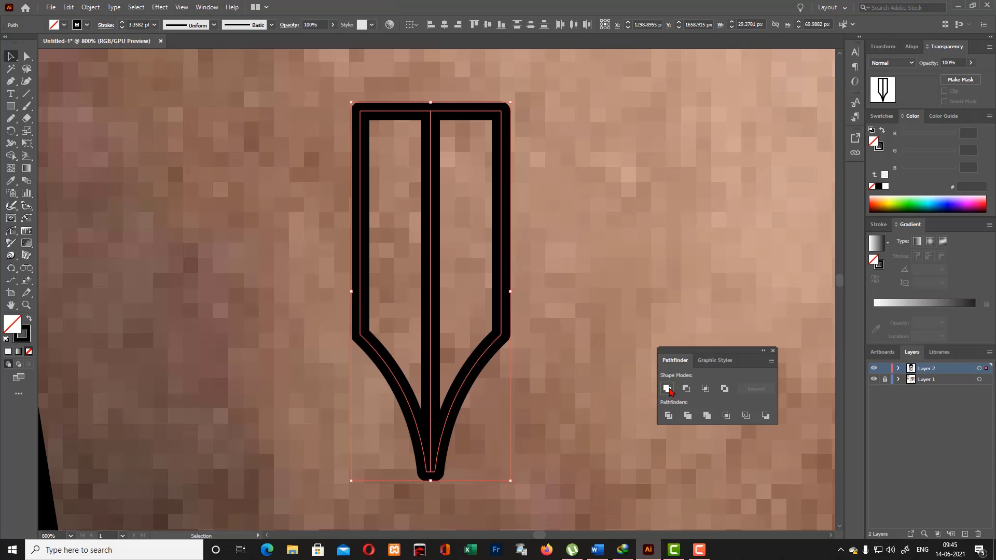
{"action": "left_click", "coordinate": [667, 389]}
{"action": "left_click", "coordinate": [527, 302]}
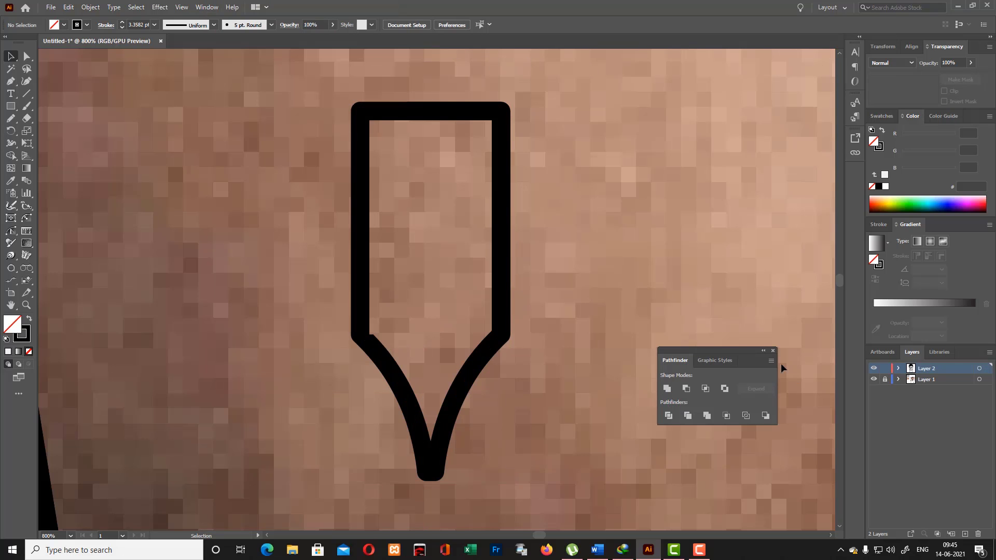
{"action": "left_click", "coordinate": [773, 351]}
- Move the blade shape from the cheek to between the nose tip and upper lip, and nudge it 3 px left
{"action": "key", "text": "ctrl+minus"}
{"action": "key", "text": "ctrl+minus"}
{"action": "key", "text": "ctrl+minus"}
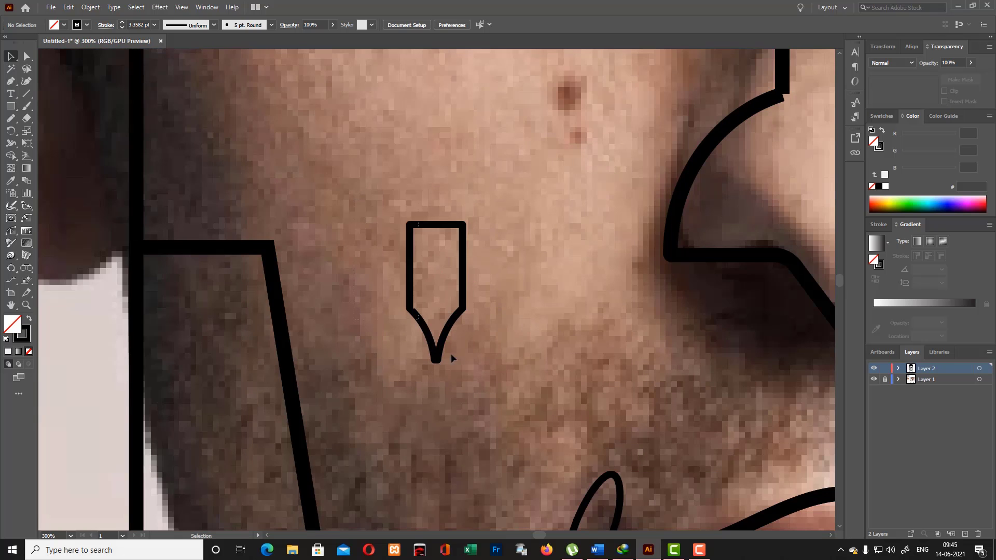
{"action": "left_click", "coordinate": [442, 351]}
{"action": "left_click_drag", "start_coordinate": [447, 335], "coordinate": [562, 360]}
{"action": "key", "text": "a"}
{"action": "key", "text": "ctrl+plus"}
{"action": "key", "text": "ctrl+plus"}
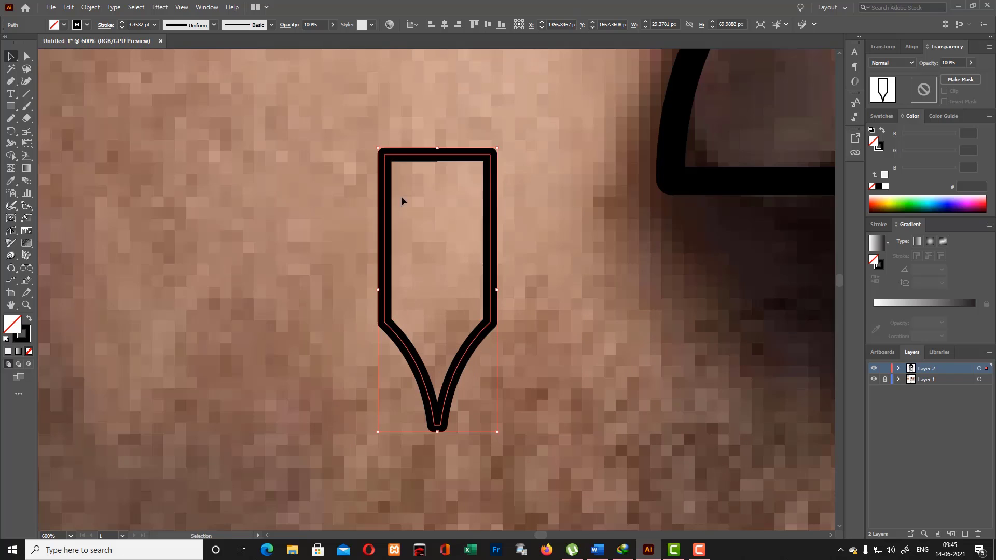
{"action": "key", "text": "ctrl+minus"}
{"action": "key", "text": "ctrl+minus"}
{"action": "key", "text": "ctrl+minus"}
{"action": "key", "text": "v"}
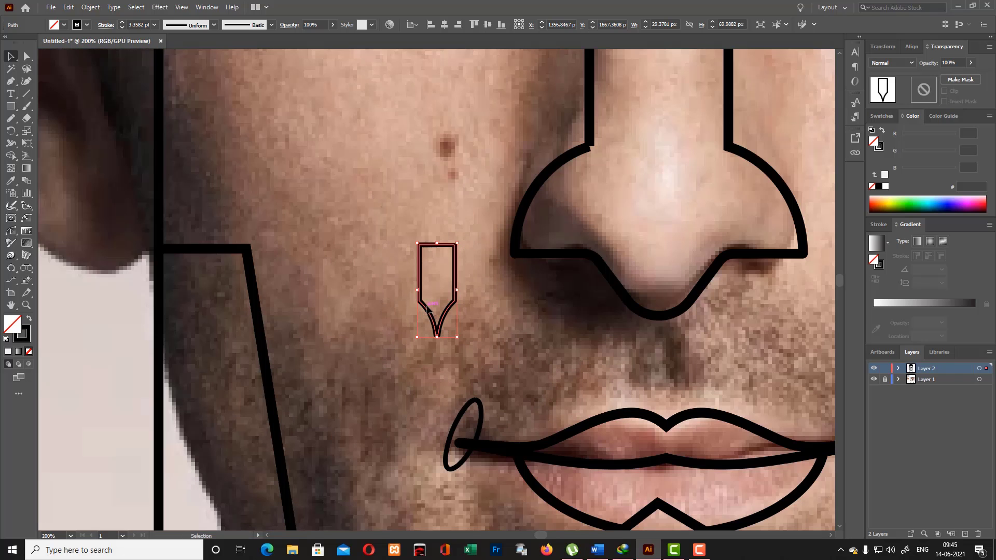
{"action": "left_click_drag", "start_coordinate": [424, 306], "coordinate": [653, 380]}
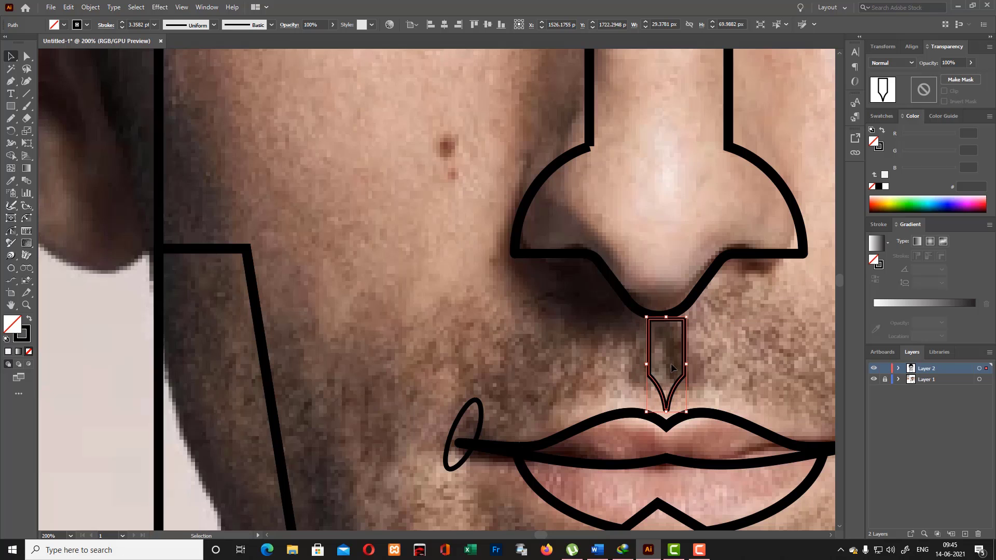
{"action": "key", "text": "Left"}
{"action": "key", "text": "Left"}
{"action": "key", "text": "Left"}
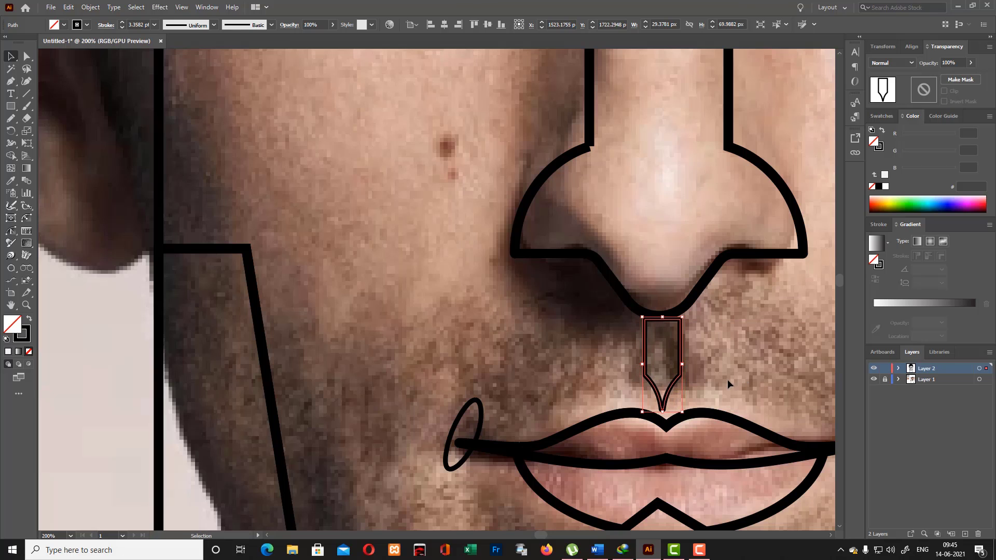
{"action": "left_click", "coordinate": [734, 366]}
- Hide the reference photo layer and nudge the blade shape slightly left to center it under the nose
{"action": "key", "text": "ctrl+minus"}
{"action": "key", "text": "ctrl+minus"}
{"action": "key", "text": "ctrl+minus"}
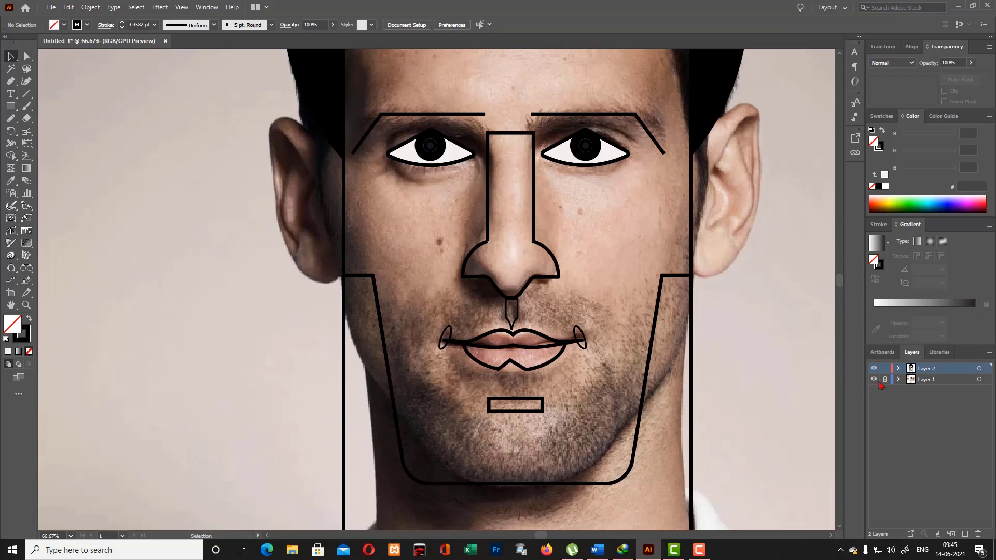
{"action": "left_click", "coordinate": [874, 380]}
{"action": "left_click", "coordinate": [517, 323]}
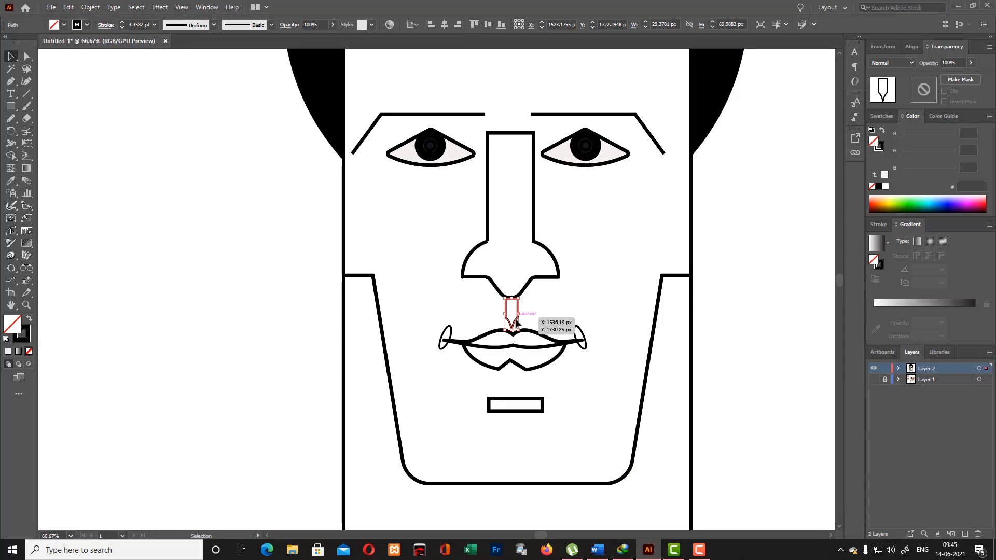
{"action": "left_click", "coordinate": [413, 345]}
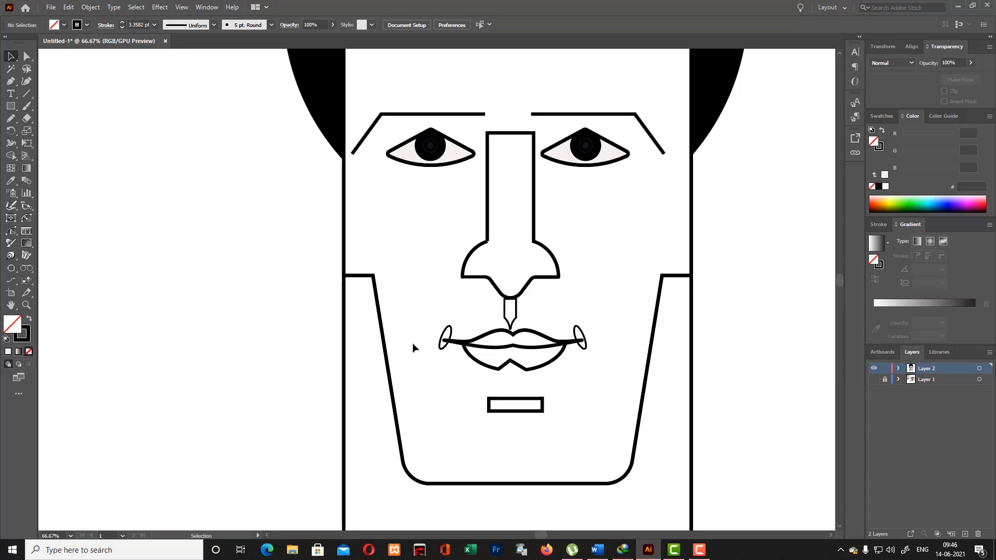
- Shift the lips, mouth-corner ellipses and chin rectangle together about 5 px left to line up with the nose
{"action": "left_click_drag", "start_coordinate": [413, 345], "coordinate": [574, 374]}
{"action": "left_click_drag", "start_coordinate": [582, 339], "coordinate": [585, 339]}
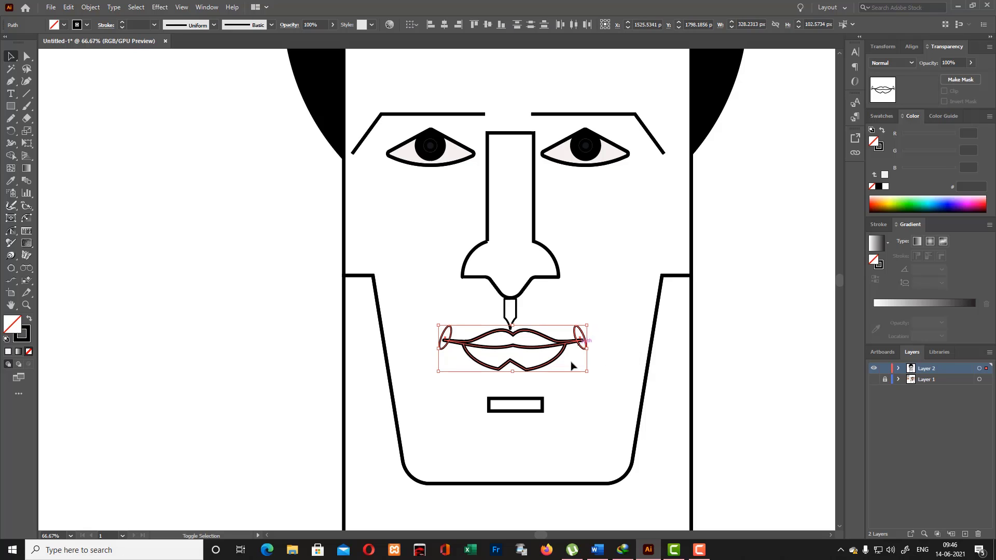
{"action": "left_click", "coordinate": [537, 404], "text": "shift"}
{"action": "key", "text": "Left"}
{"action": "key", "text": "Left"}
{"action": "key", "text": "Left"}
{"action": "key", "text": "Left"}
{"action": "key", "text": "Left"}
{"action": "key", "text": "Left"}
{"action": "key", "text": "Left"}
{"action": "key", "text": "Left"}
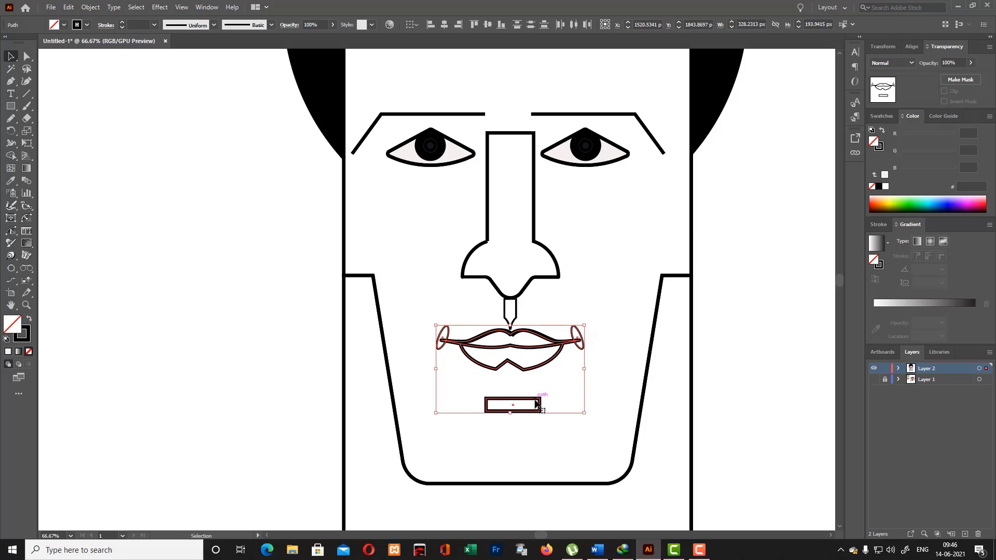
- Move the mouth and chin shapes aside, delete the duplicate upper-lip curve underneath, and return them to their place under the nose
{"action": "left_click_drag", "start_coordinate": [545, 341], "coordinate": [261, 318]}
{"action": "left_click", "coordinate": [480, 369]}
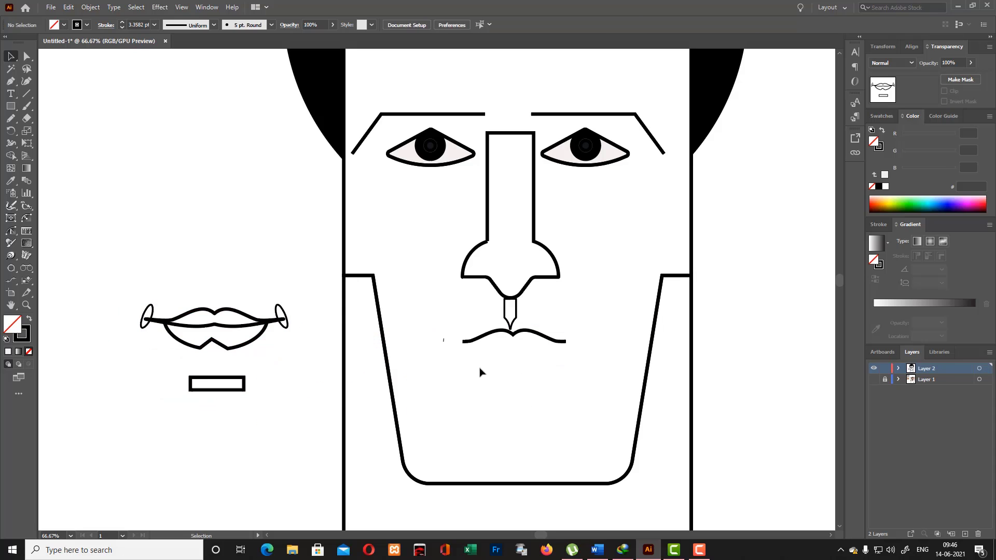
{"action": "left_click_drag", "start_coordinate": [448, 333], "coordinate": [565, 367]}
{"action": "key", "text": "Delete"}
{"action": "left_click_drag", "start_coordinate": [135, 278], "coordinate": [288, 405]}
{"action": "left_click_drag", "start_coordinate": [241, 313], "coordinate": [538, 344]}
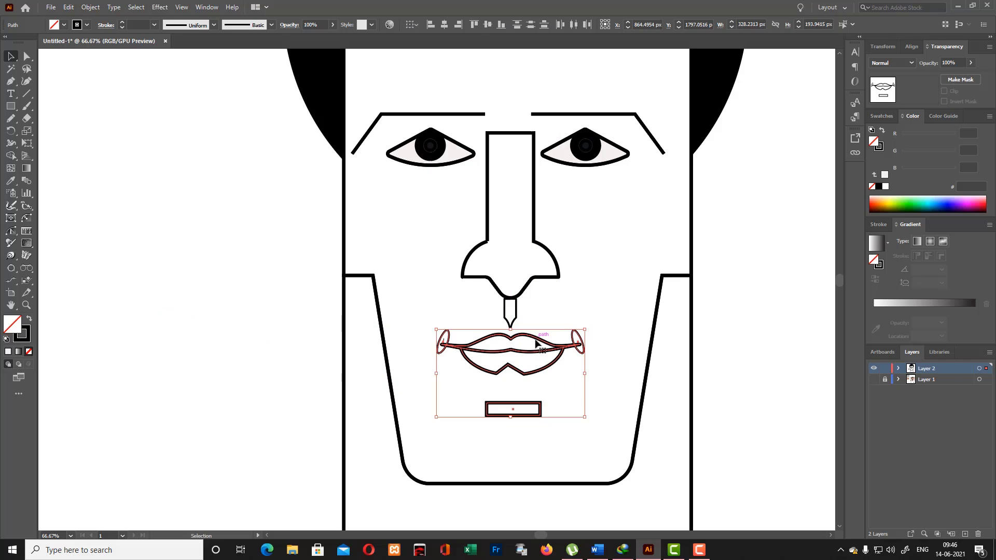
{"action": "left_click", "coordinate": [535, 389]}
- Reshape the lower lip's notch with the Curvature tool, lowering its left corner and shifting its peak slightly right
{"action": "left_click", "coordinate": [525, 377]}
{"action": "key", "text": "ctrl+plus"}
{"action": "key", "text": "ctrl+plus"}
{"action": "key", "text": "ctrl+plus"}
{"action": "key", "text": "ctrl+plus"}
{"action": "key", "text": "ctrl+plus"}
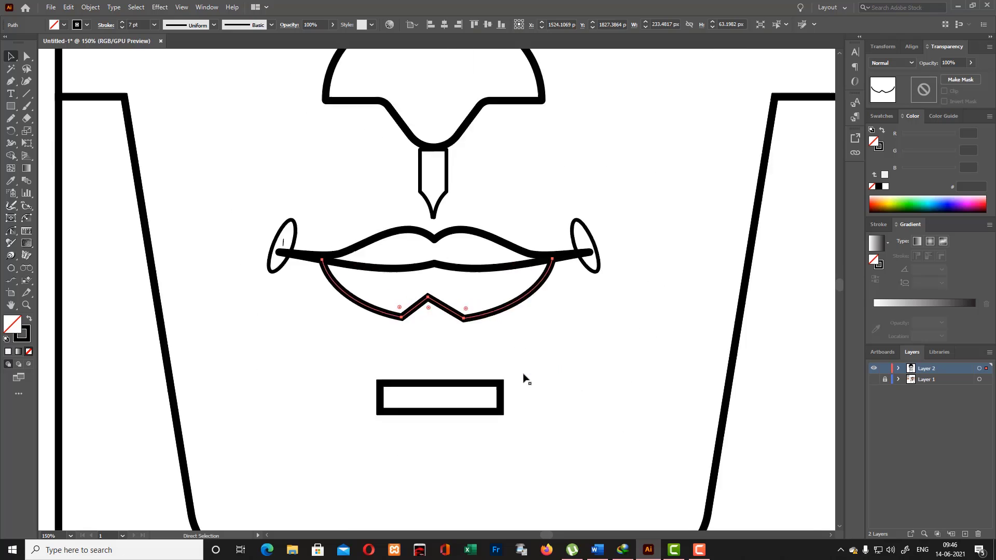
{"action": "left_click", "coordinate": [26, 83]}
{"action": "left_click_drag", "start_coordinate": [344, 367], "coordinate": [343, 376]}
{"action": "left_click_drag", "start_coordinate": [413, 314], "coordinate": [424, 314]}
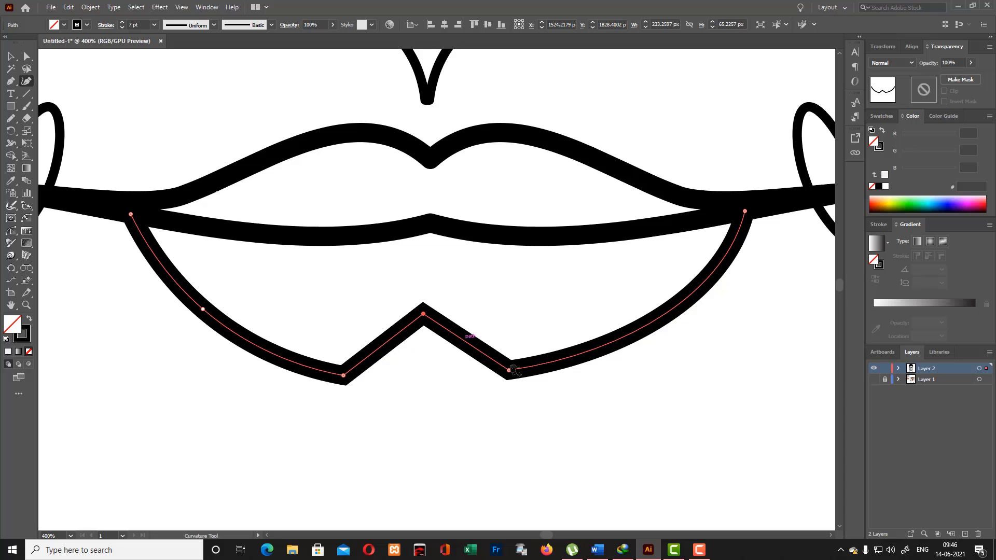
- Try to reposition the right corner and the peak of the lower lip's notch with the Curvature tool
{"action": "left_click_drag", "start_coordinate": [511, 370], "coordinate": [555, 366]}
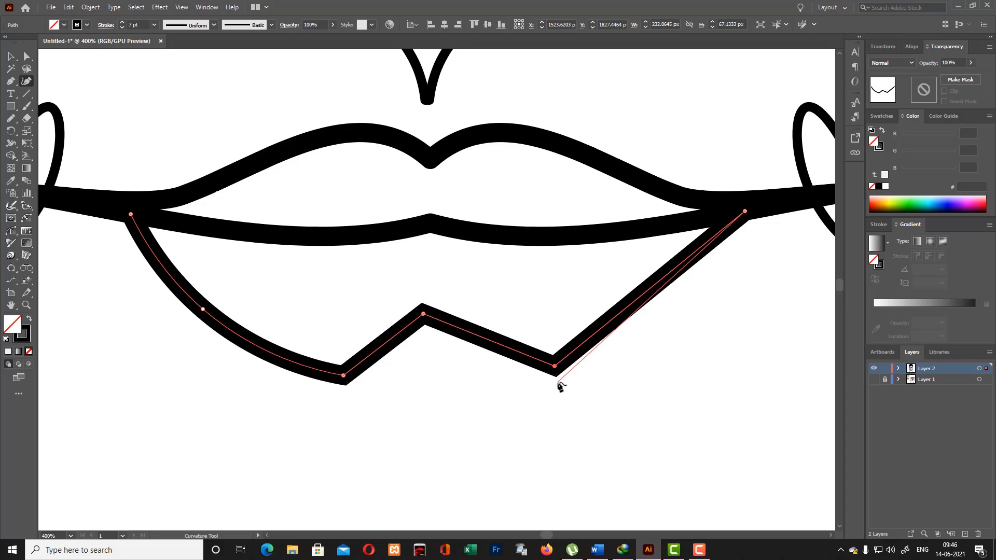
{"action": "key", "text": "ctrl+z"}
{"action": "left_click", "coordinate": [10, 56]}
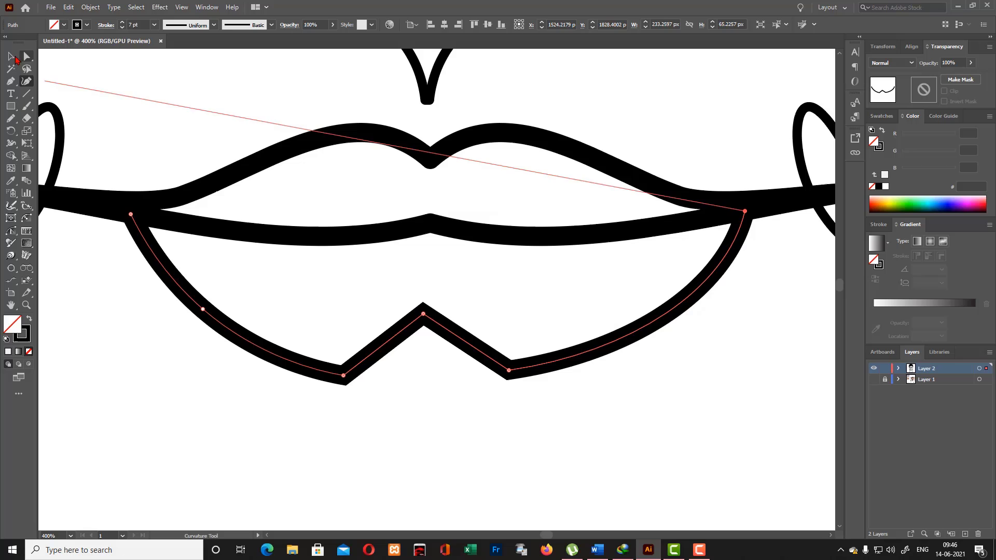
{"action": "left_click", "coordinate": [254, 258]}
{"action": "left_click", "coordinate": [371, 357]}
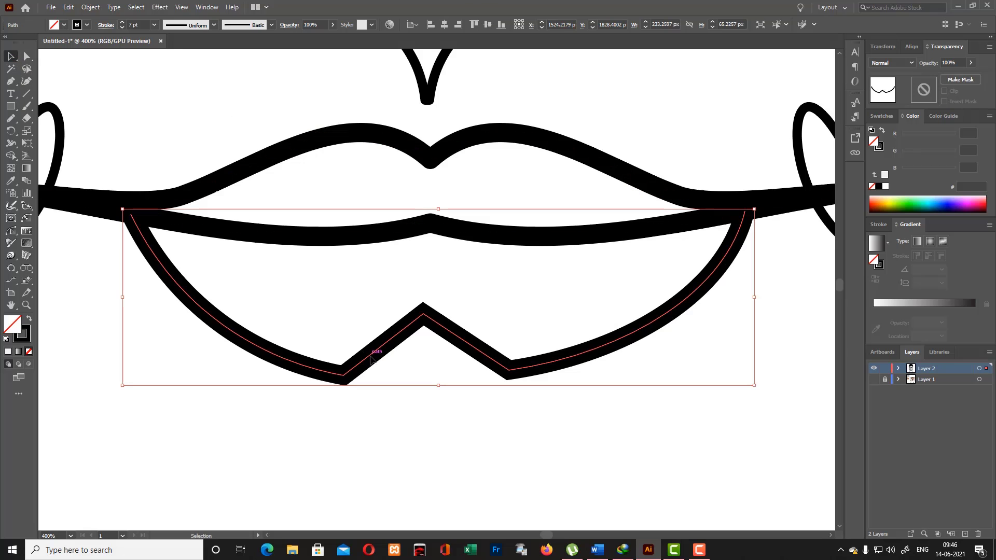
{"action": "mouse_move", "coordinate": [213, 145]}
{"action": "left_mouse_down"}
{"action": "mouse_move", "coordinate": [267, 223]}
{"action": "mouse_move", "coordinate": [530, 389]}
{"action": "left_mouse_up"}
{"action": "left_click", "coordinate": [541, 371]}
{"action": "left_click", "coordinate": [26, 81]}
{"action": "left_click_drag", "start_coordinate": [423, 314], "coordinate": [448, 329]}
{"action": "key", "text": "ctrl+z"}
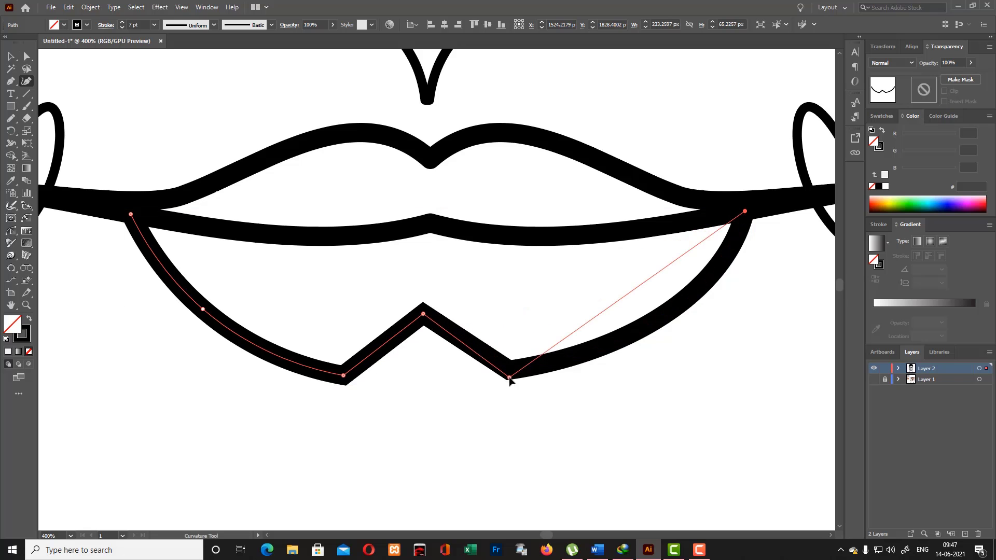
{"action": "left_click", "coordinate": [11, 56]}
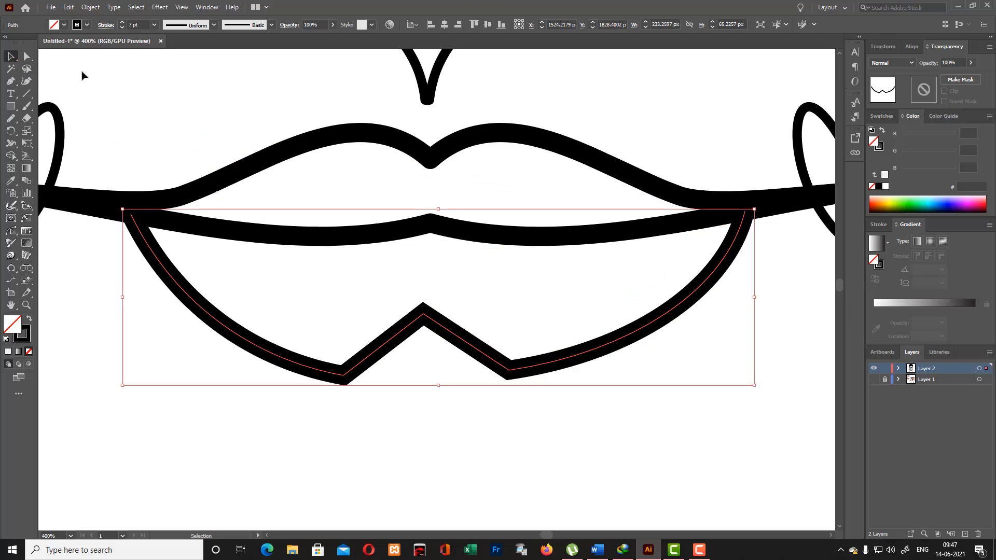
- Turn the lower and upper lip areas into closed shapes with the Shape Builder
{"action": "left_click", "coordinate": [437, 257]}
{"action": "left_click_drag", "start_coordinate": [183, 130], "coordinate": [510, 430]}
{"action": "left_click", "coordinate": [11, 156]}
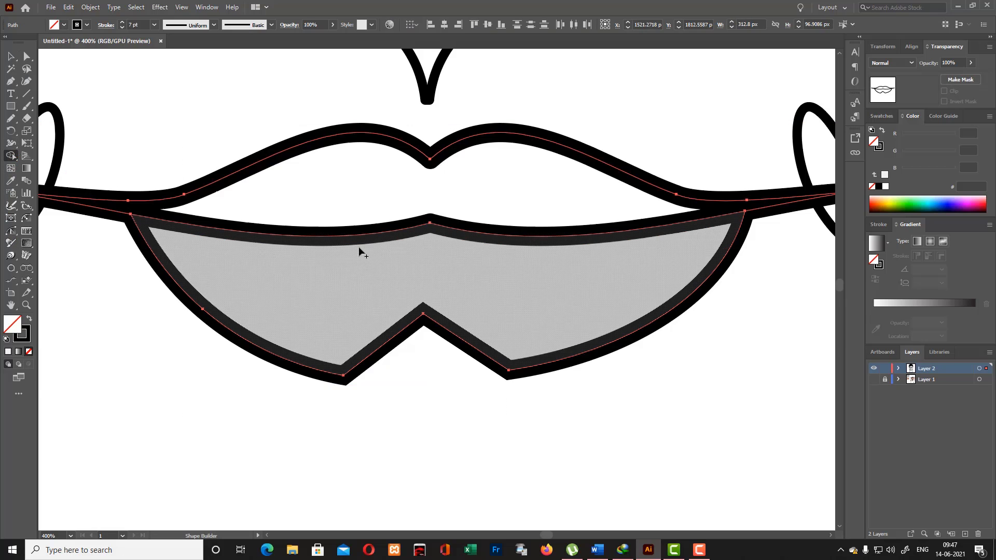
{"action": "mouse_move", "coordinate": [324, 277]}
{"action": "left_mouse_down"}
{"action": "mouse_move", "coordinate": [451, 290]}
{"action": "mouse_move", "coordinate": [589, 348]}
{"action": "left_mouse_up"}
{"action": "mouse_move", "coordinate": [391, 281]}
{"action": "left_mouse_down"}
{"action": "mouse_move", "coordinate": [547, 290]}
{"action": "mouse_move", "coordinate": [587, 314]}
{"action": "left_mouse_up"}
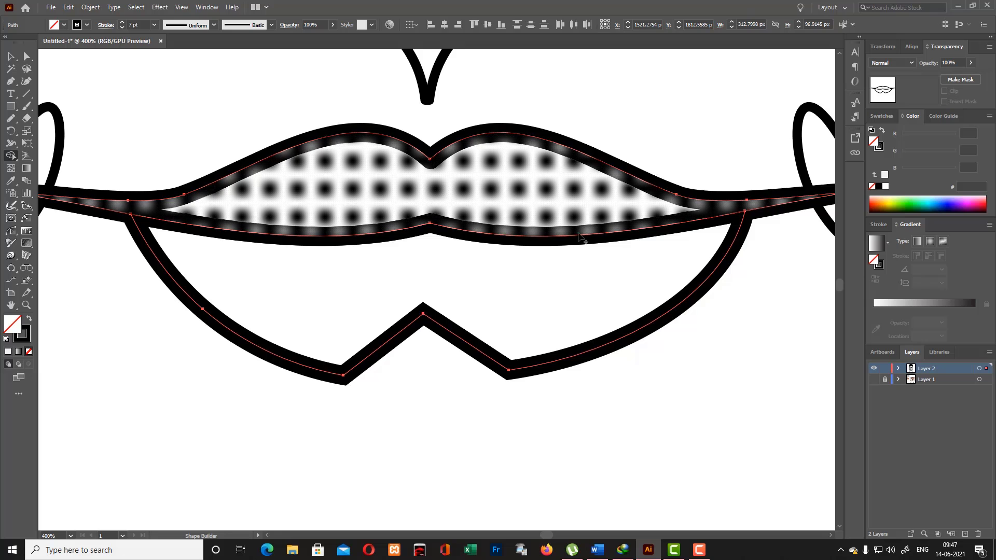
{"action": "left_click_drag", "start_coordinate": [352, 181], "coordinate": [584, 239]}
{"action": "left_click", "coordinate": [11, 56]}
{"action": "left_click", "coordinate": [100, 82]}
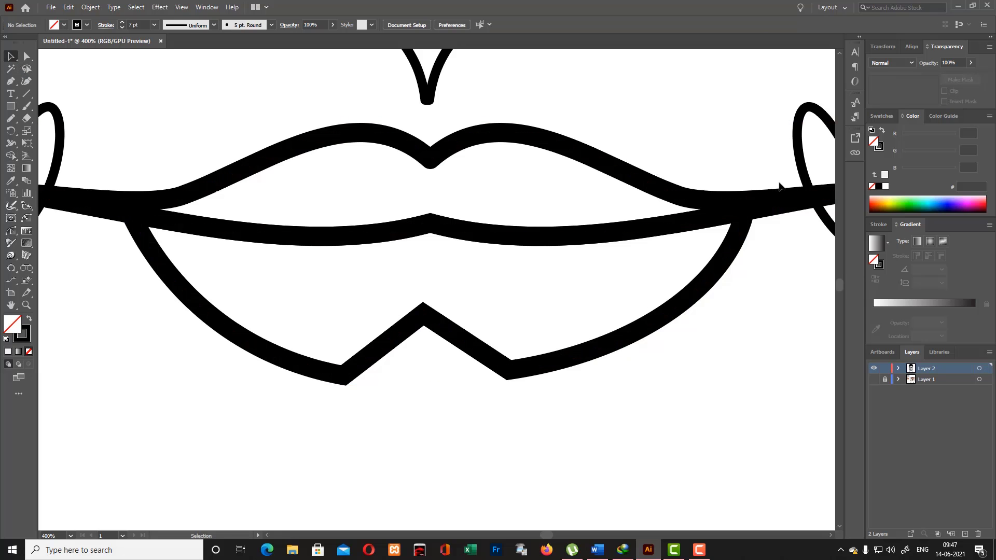
- Show the reference photo layer again behind the whole face drawing
{"action": "scroll", "coordinate": [414, 287], "scroll_direction": "down", "scroll_amount": 7}
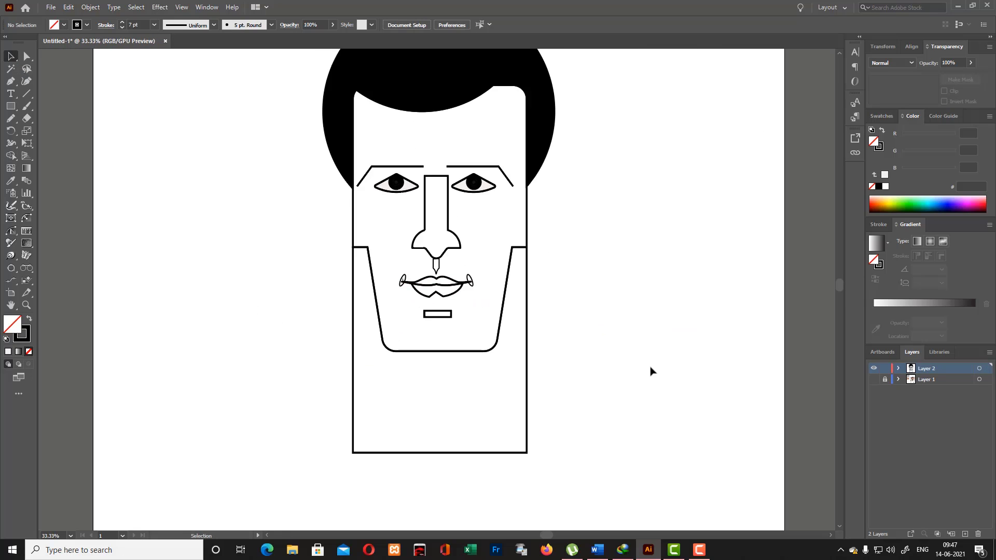
{"action": "scroll", "coordinate": [736, 501], "scroll_direction": "up", "scroll_amount": 3}
{"action": "scroll", "coordinate": [543, 455], "scroll_direction": "down", "scroll_amount": 3}
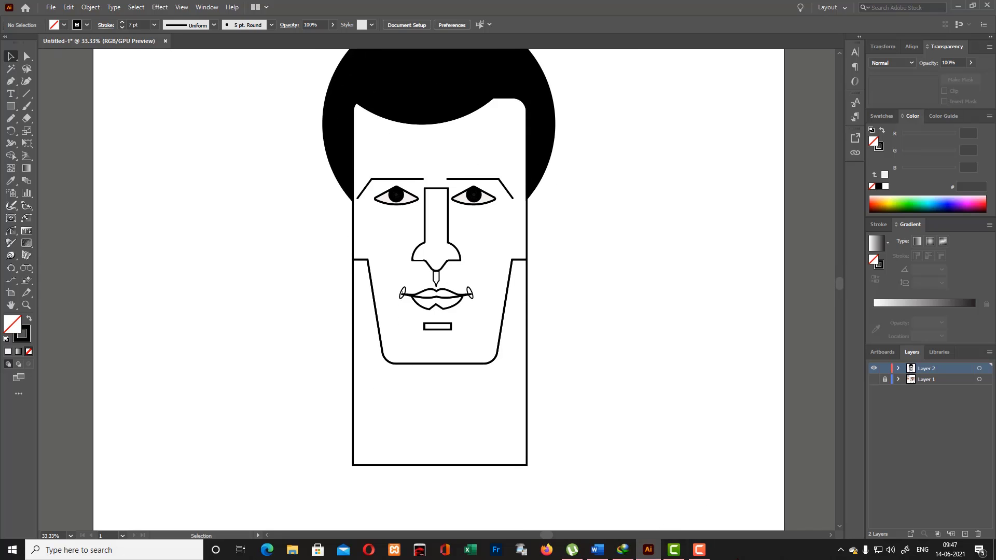
{"action": "left_click", "coordinate": [875, 380]}
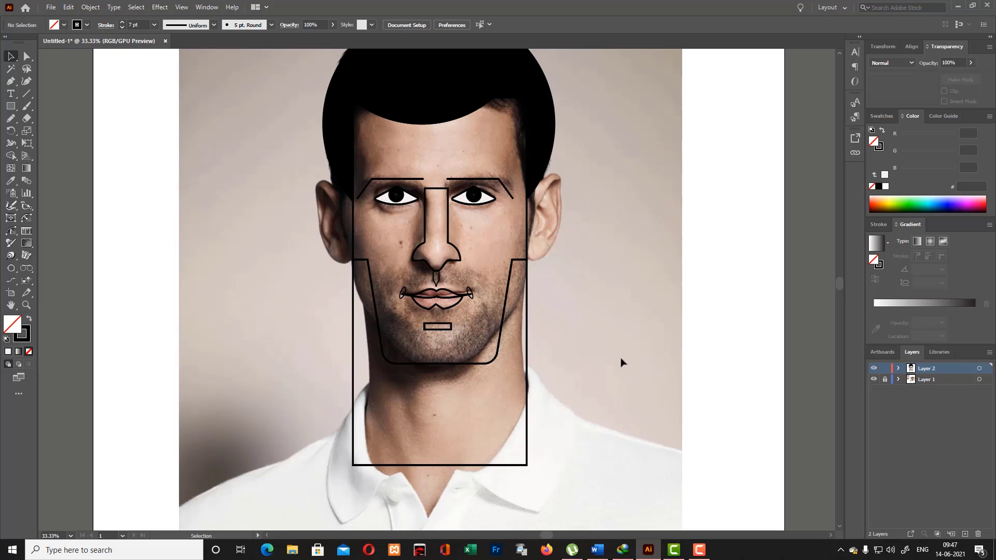
{"action": "left_click", "coordinate": [10, 82]}
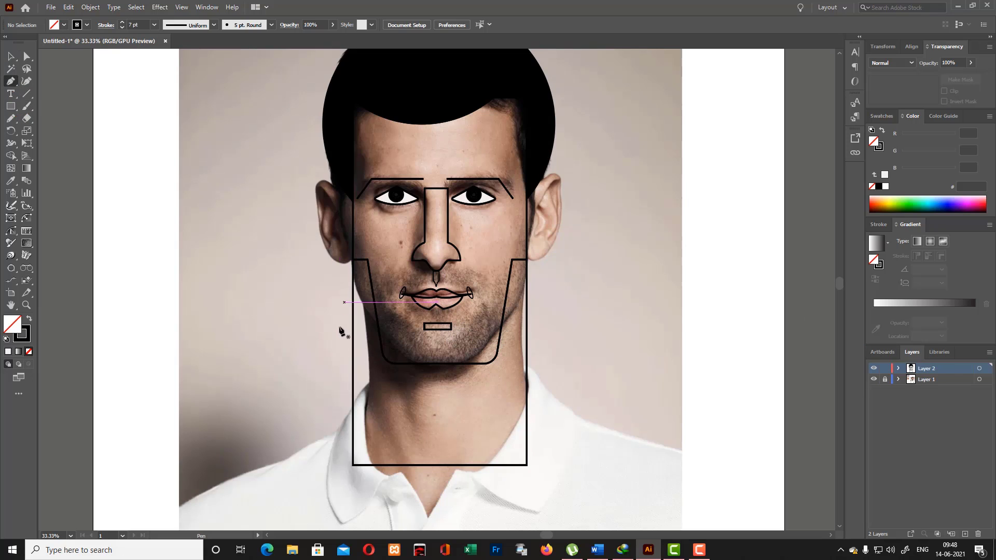
{"action": "left_click", "coordinate": [332, 286]}
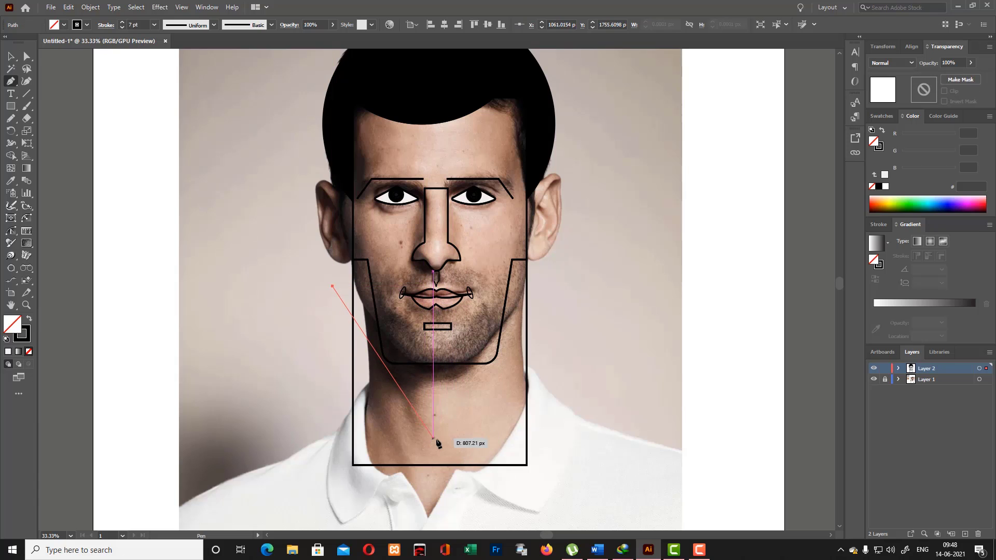
{"action": "left_click", "coordinate": [437, 440]}
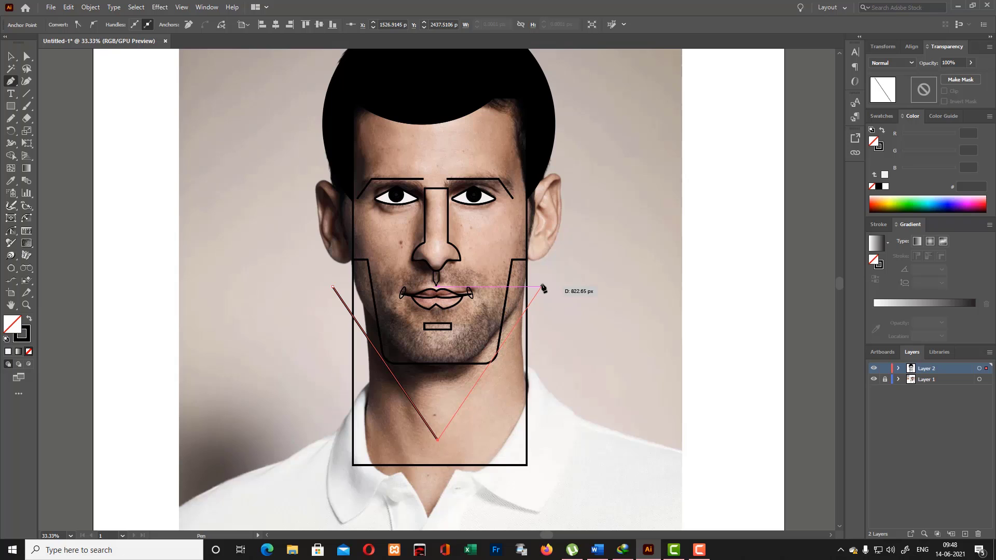
{"action": "left_click", "coordinate": [11, 58]}
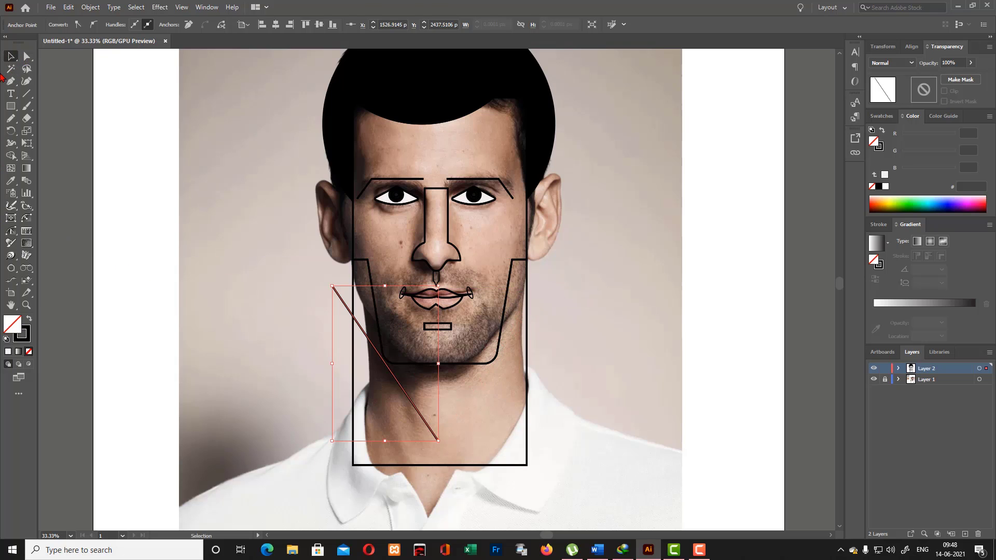
{"action": "key", "text": "ctrl+z"}
{"action": "key", "text": "ctrl+z"}
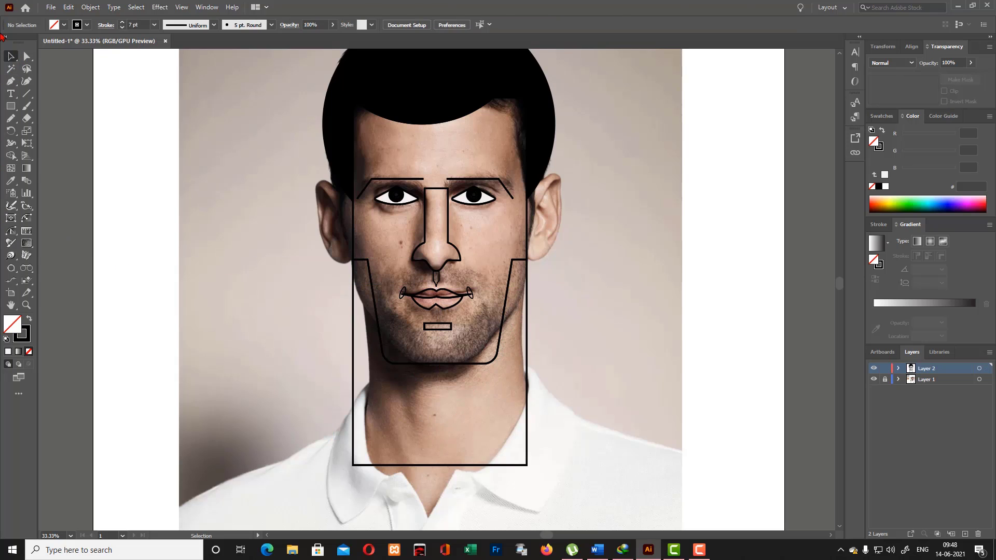
- Draw an inverted triangle about 363 px wide and 317 px high in the blank area beside the photo
{"action": "left_click_drag", "start_coordinate": [12, 111], "coordinate": [47, 153]}
{"action": "mouse_move", "coordinate": [128, 246]}
{"action": "left_mouse_down"}
{"action": "mouse_move", "coordinate": [120, 213]}
{"action": "mouse_move", "coordinate": [88, 226]}
{"action": "left_mouse_up"}
{"action": "key", "text": "v"}
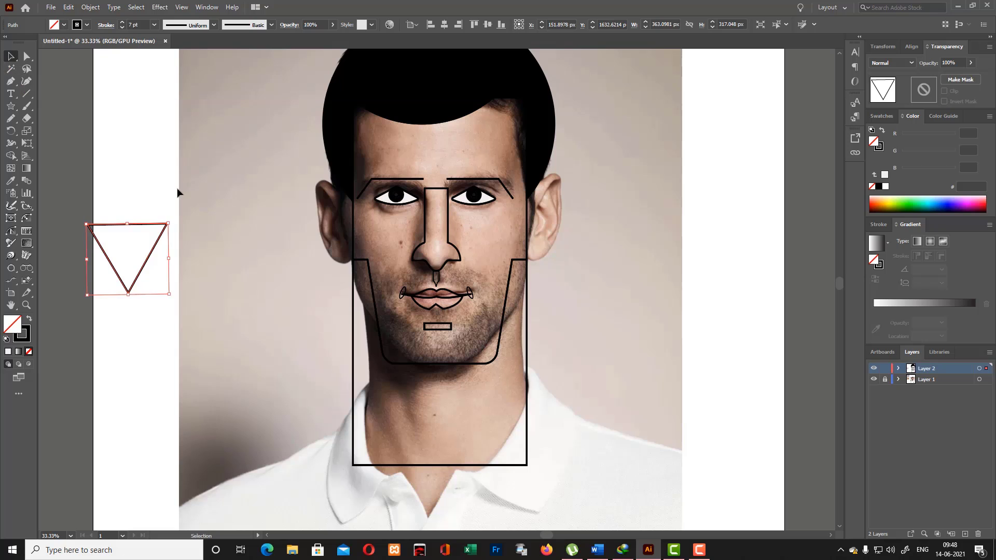
- Enlarge the inverted triangle to about 929 by 811 px and place it over the jaw and neck, pointing down at the collar
{"action": "left_click_drag", "start_coordinate": [168, 223], "coordinate": [199, 197]}
{"action": "mouse_move", "coordinate": [111, 203]}
{"action": "left_mouse_down"}
{"action": "mouse_move", "coordinate": [280, 250]}
{"action": "mouse_move", "coordinate": [431, 336]}
{"action": "mouse_move", "coordinate": [423, 329]}
{"action": "left_mouse_up"}
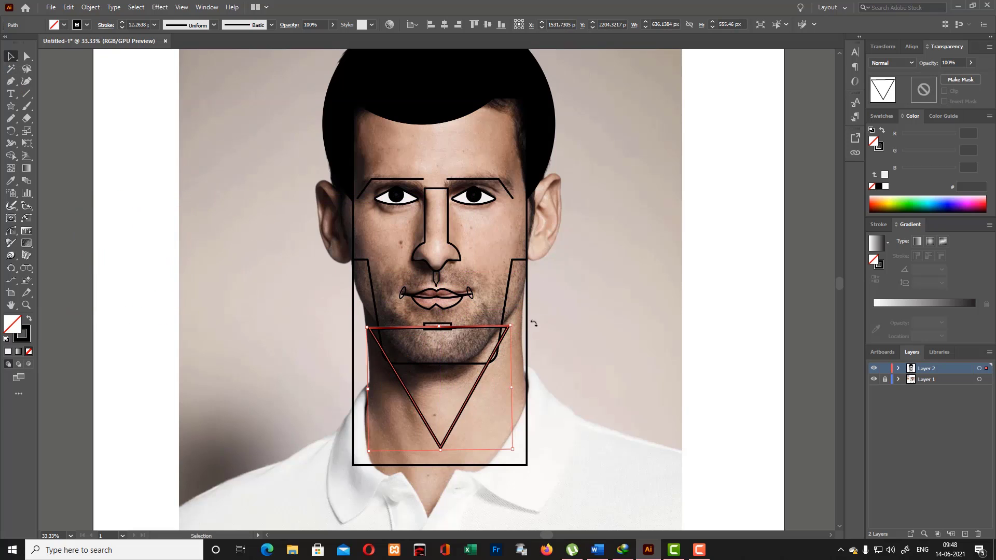
{"action": "left_click_drag", "start_coordinate": [513, 326], "coordinate": [543, 297]}
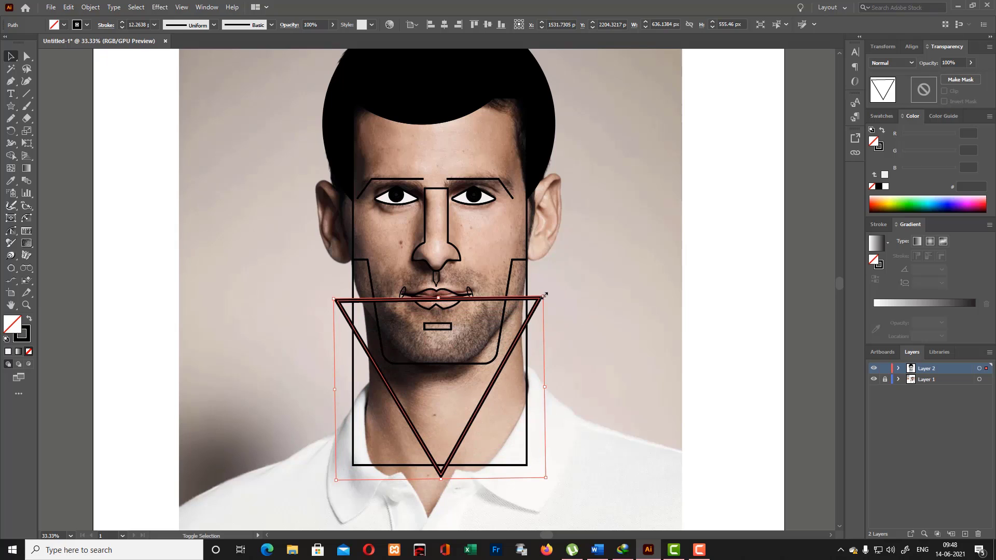
{"action": "left_click_drag", "start_coordinate": [477, 416], "coordinate": [490, 397]}
{"action": "left_click", "coordinate": [562, 381]}
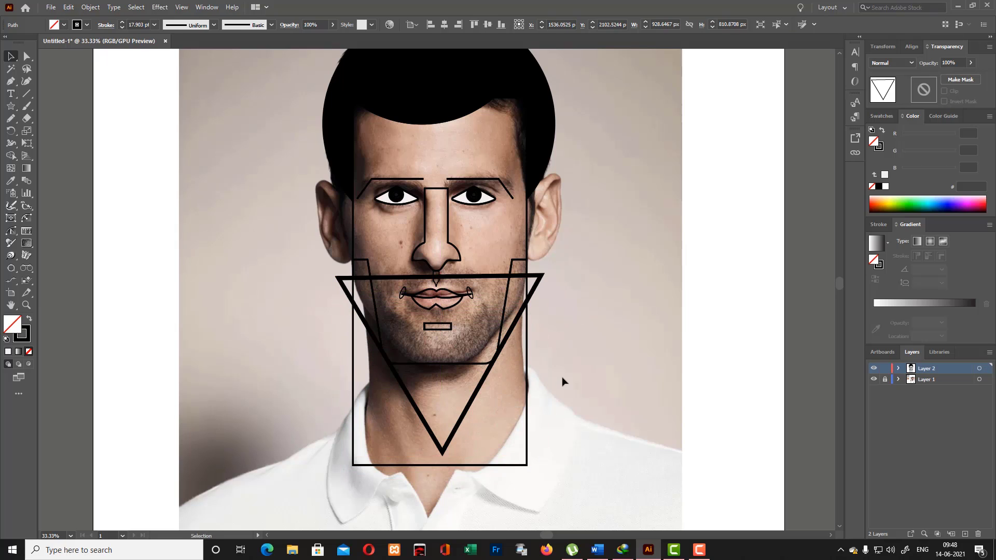
- Hide the reference photo and use the Shape Builder to remove the triangle's corners outside the head outline and its edge across the face
{"action": "left_click", "coordinate": [353, 370]}
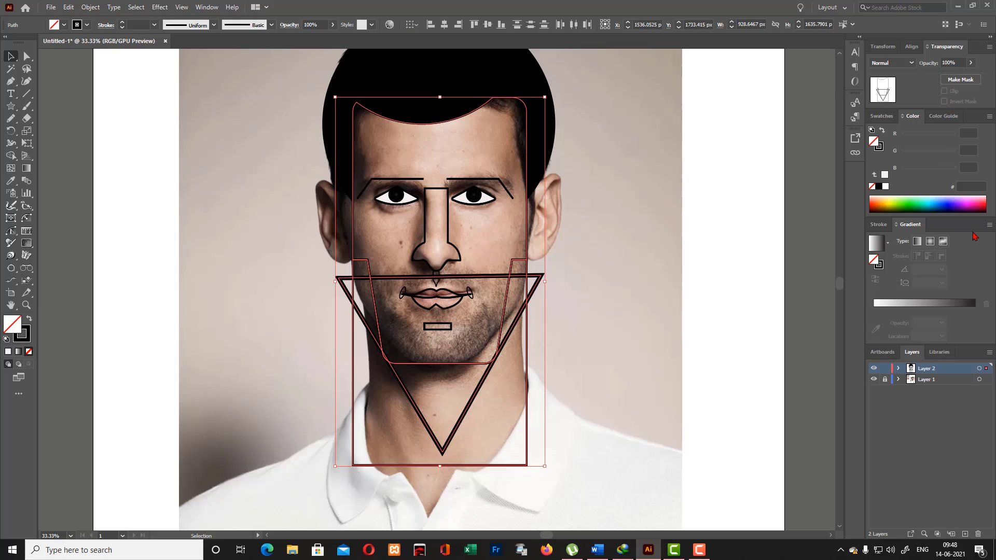
{"action": "left_click", "coordinate": [873, 382]}
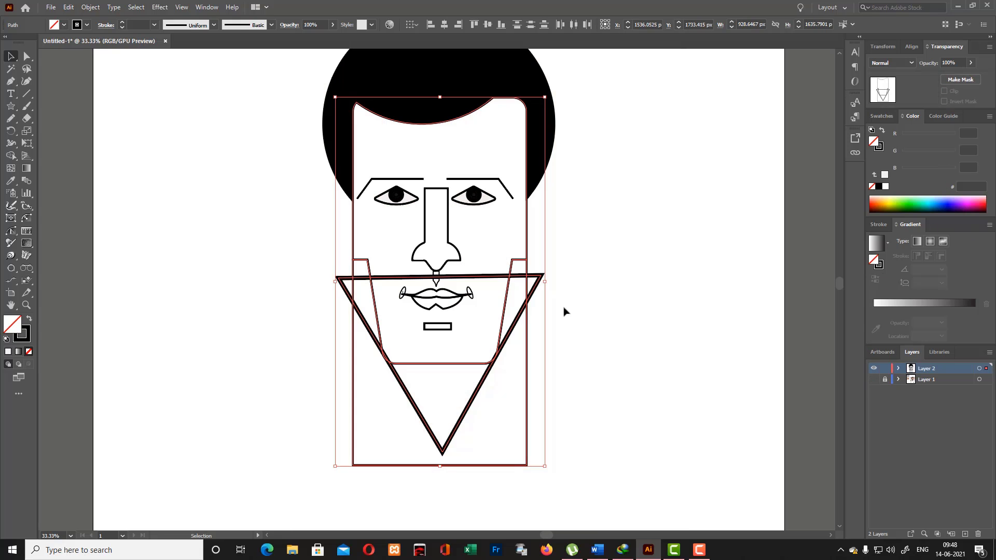
{"action": "left_click", "coordinate": [11, 156]}
{"action": "left_click", "coordinate": [536, 286], "text": "alt"}
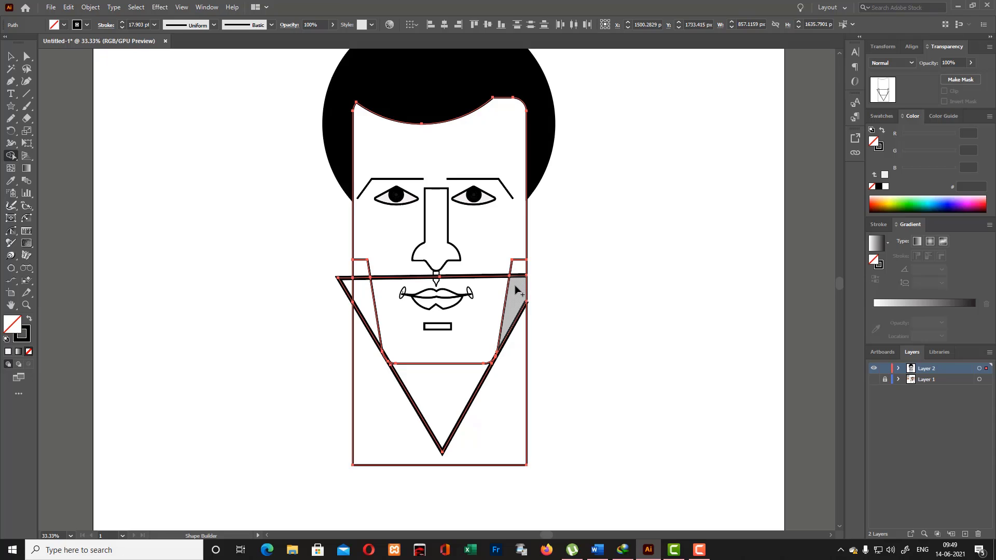
{"action": "left_click", "coordinate": [495, 277], "text": "alt"}
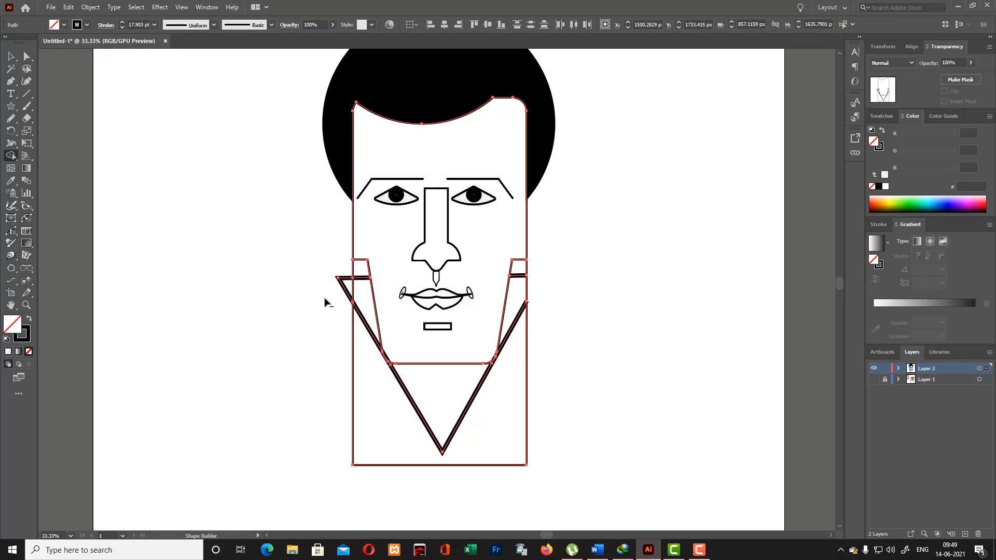
{"action": "left_click", "coordinate": [343, 281], "text": "alt"}
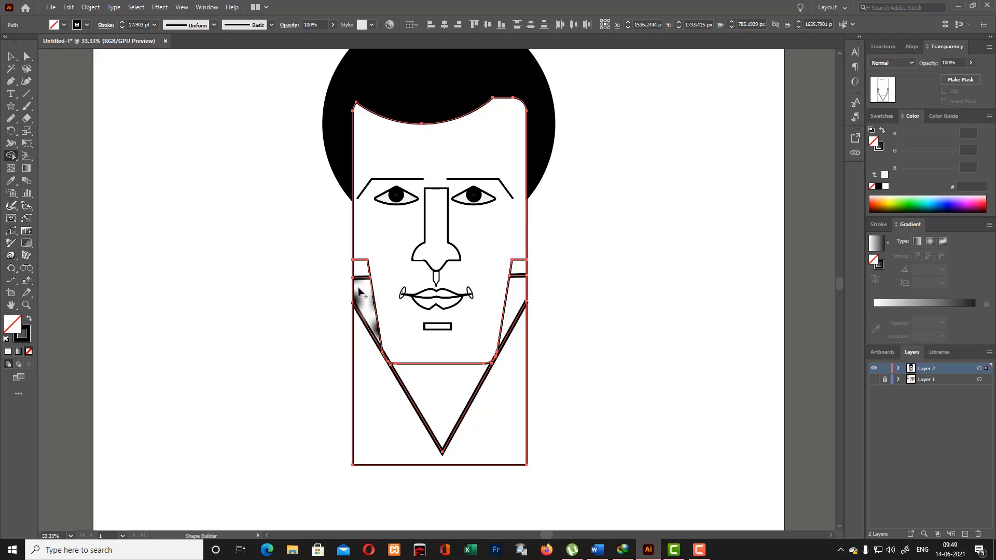
- Build separate shapes from the wedges on both sides of the jaw and the V-shaped neck area below the chin
{"action": "left_click", "coordinate": [364, 289], "text": "alt"}
{"action": "left_click", "coordinate": [439, 397]}
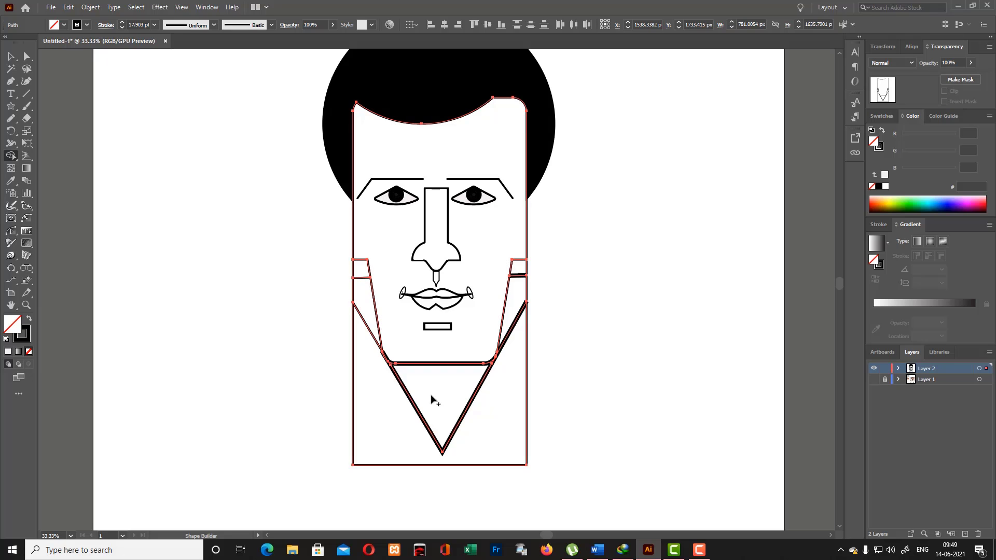
{"action": "left_click", "coordinate": [513, 311], "text": "alt"}
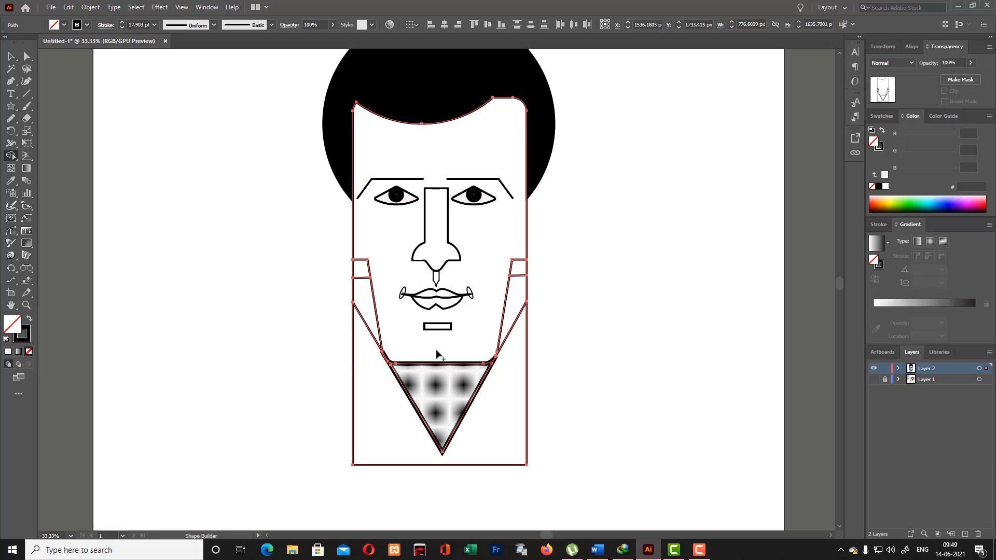
{"action": "key", "text": "v"}
{"action": "left_click", "coordinate": [104, 125]}
- Move the thick-stroked V-shaped piece off the neck and delete it
{"action": "left_click", "coordinate": [473, 363]}
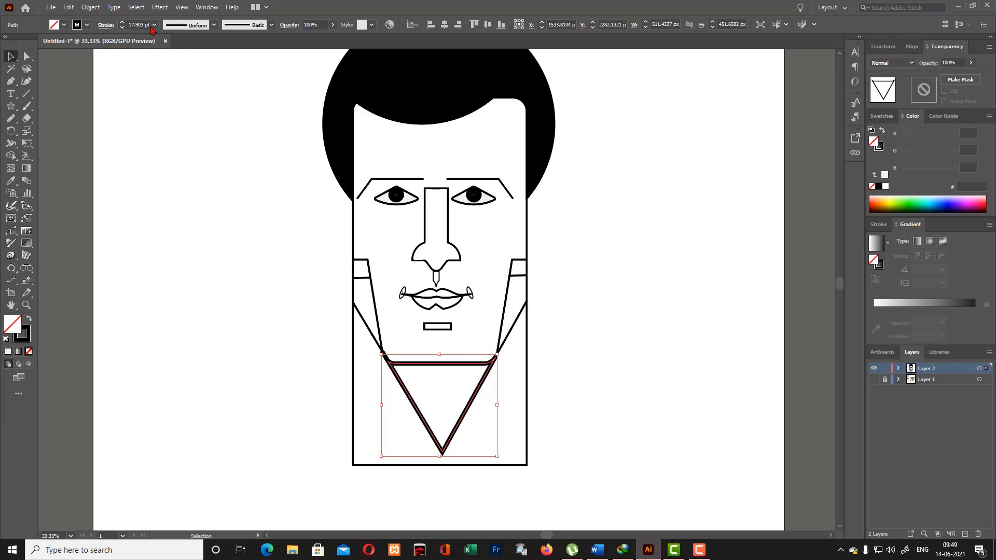
{"action": "left_click_drag", "start_coordinate": [416, 365], "coordinate": [159, 341]}
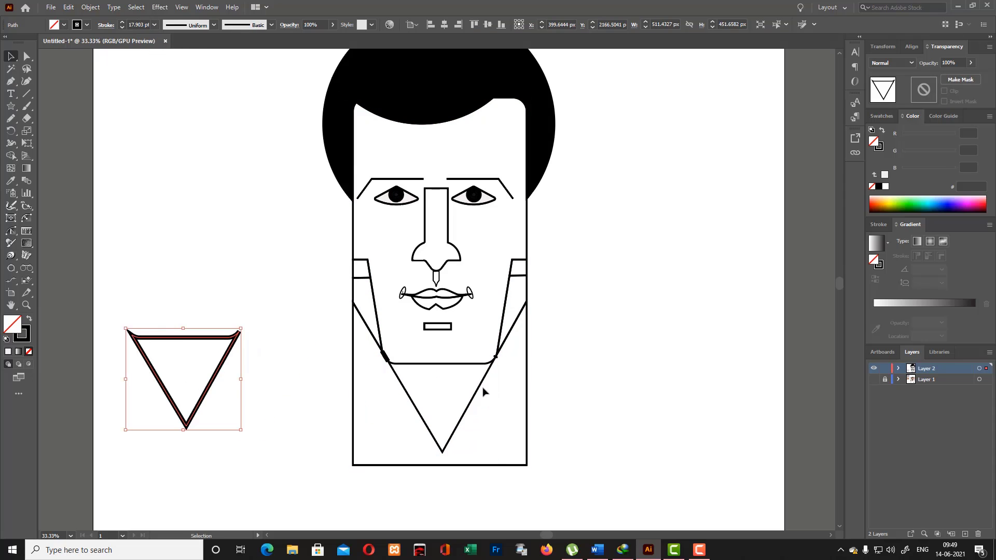
{"action": "key", "text": "Delete"}
- Remove the leftover thick-stroked fragments at the two jaw corners
{"action": "key", "text": "ctrl+equal"}
{"action": "key", "text": "ctrl+equal"}
{"action": "key", "text": "ctrl+equal"}
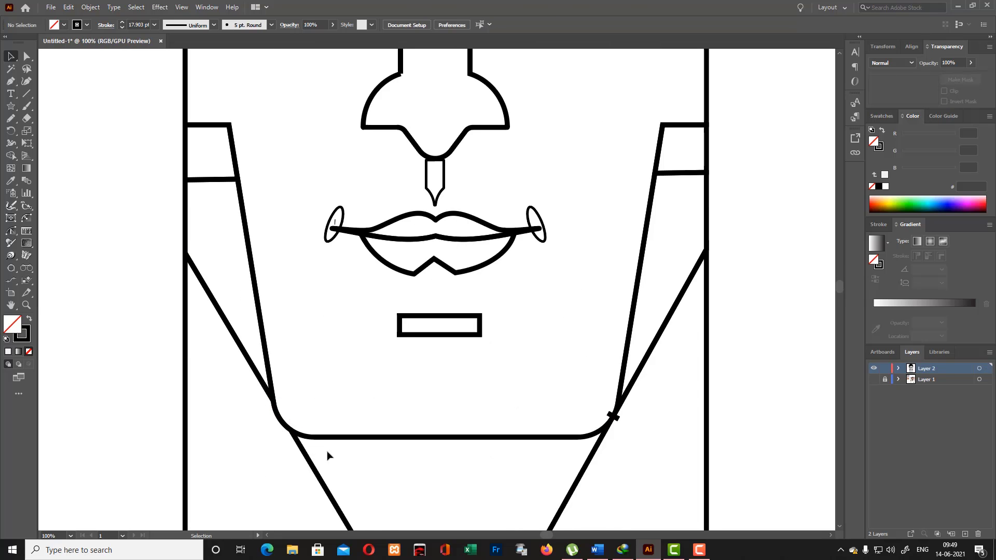
{"action": "scroll", "coordinate": [628, 358], "scroll_direction": "down", "scroll_amount": 3}
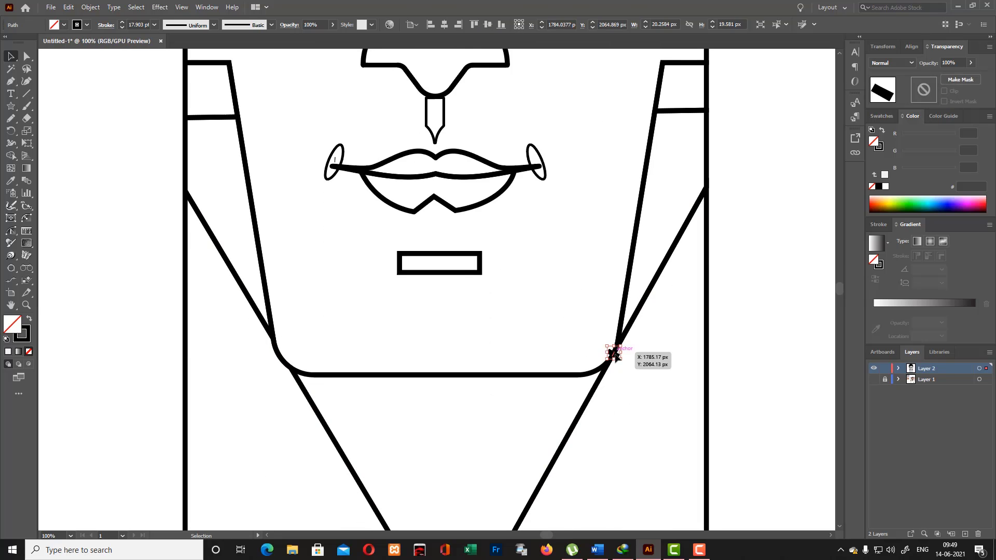
{"action": "scroll", "coordinate": [590, 392], "scroll_direction": "down", "scroll_amount": 3}
{"action": "key", "text": "ctrl+minus"}
{"action": "key", "text": "ctrl+minus"}
{"action": "key", "text": "ctrl+minus"}
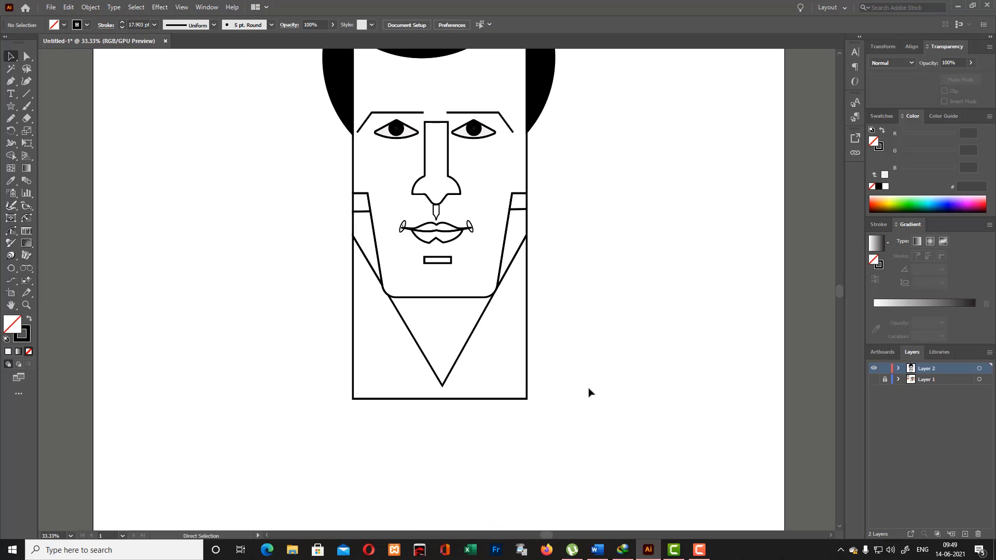
- Try to remove a side piece of the jaw with the Shape Builder, and undo the removal
{"action": "left_click_drag", "start_coordinate": [226, 126], "coordinate": [537, 403]}
{"action": "left_click", "coordinate": [11, 157]}
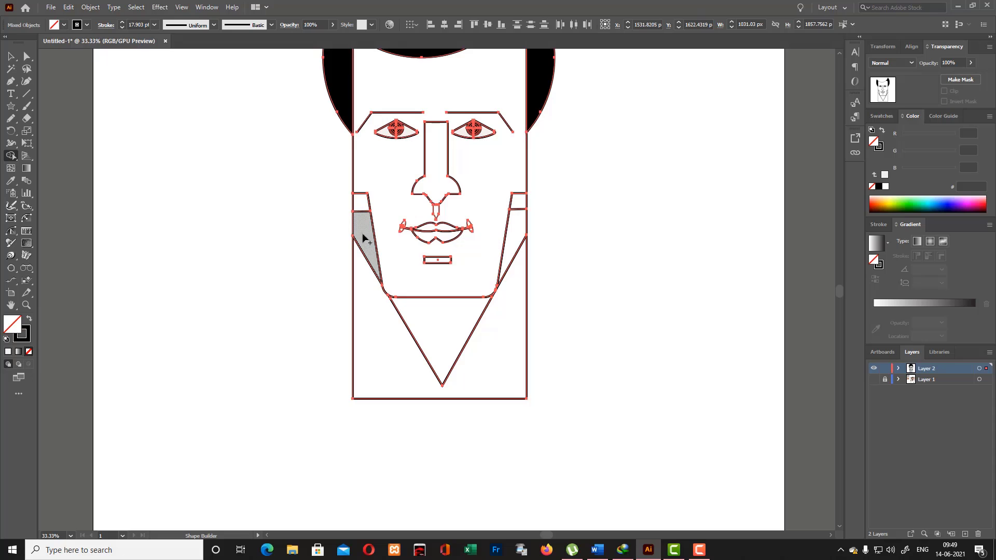
{"action": "left_click_drag", "start_coordinate": [521, 203], "coordinate": [498, 224]}
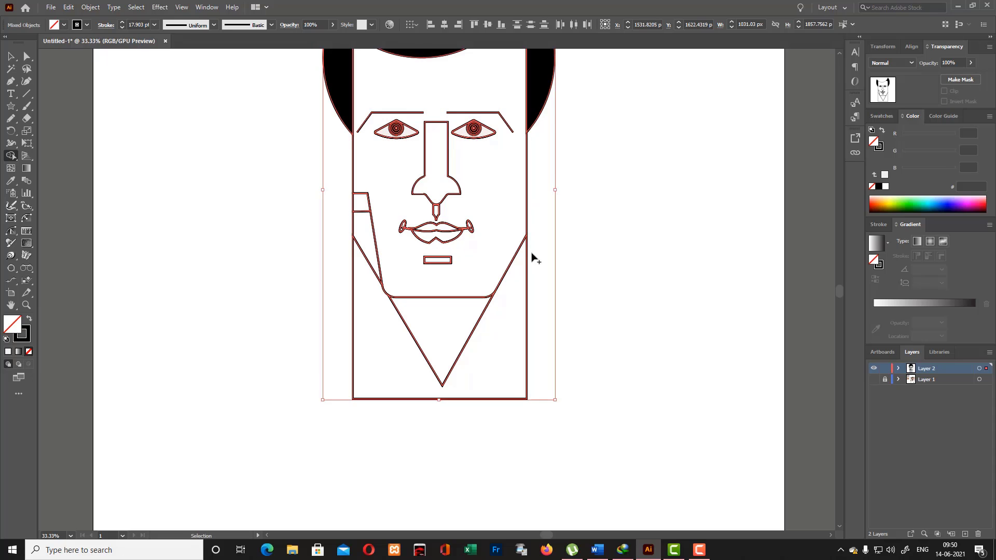
{"action": "key", "text": "ctrl+z"}
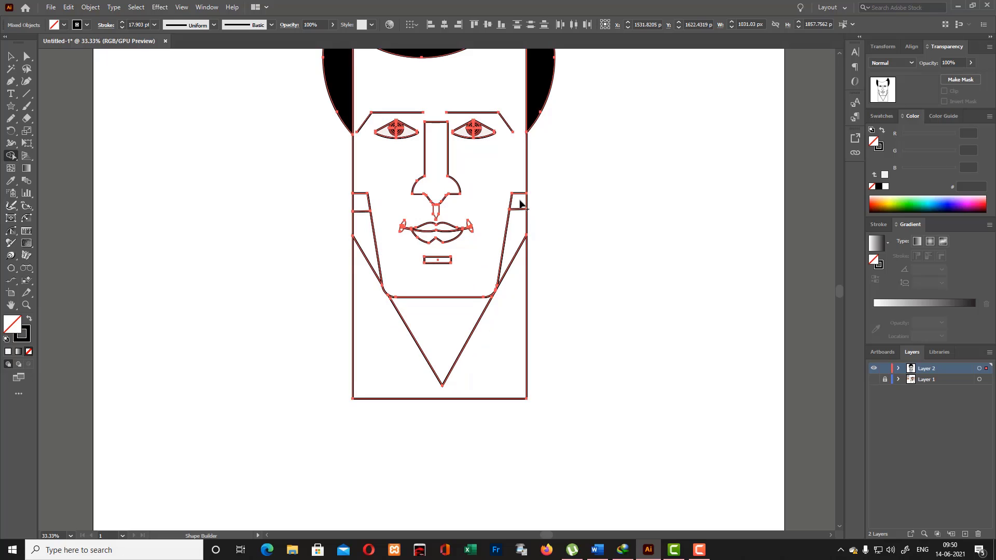
{"action": "left_click", "coordinate": [11, 57]}
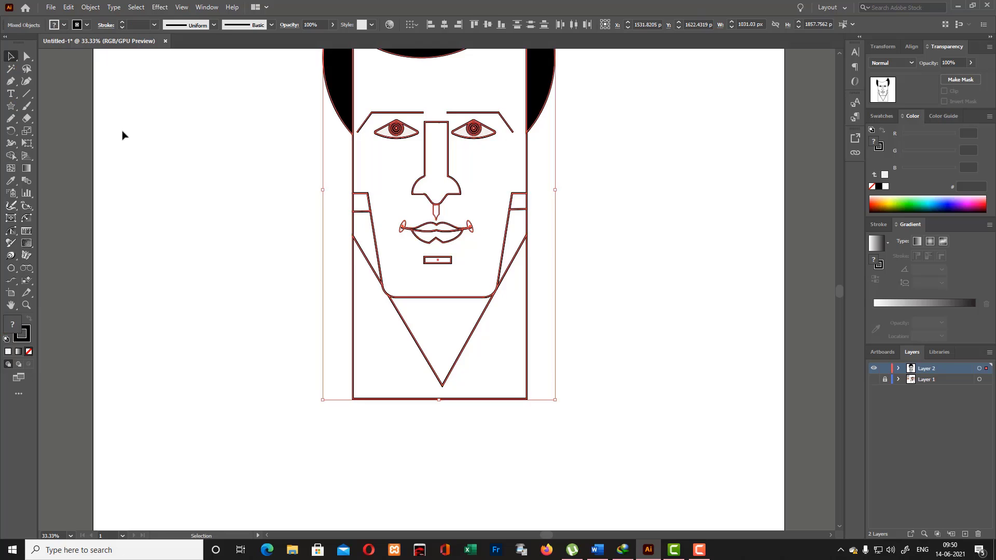
{"action": "left_click", "coordinate": [124, 135]}
- Draw a small slanted closed triangle with the Pen tool across the lower edge of the fringe, above the forehead's centre
{"action": "scroll", "coordinate": [624, 325], "scroll_direction": "up", "scroll_amount": 3}
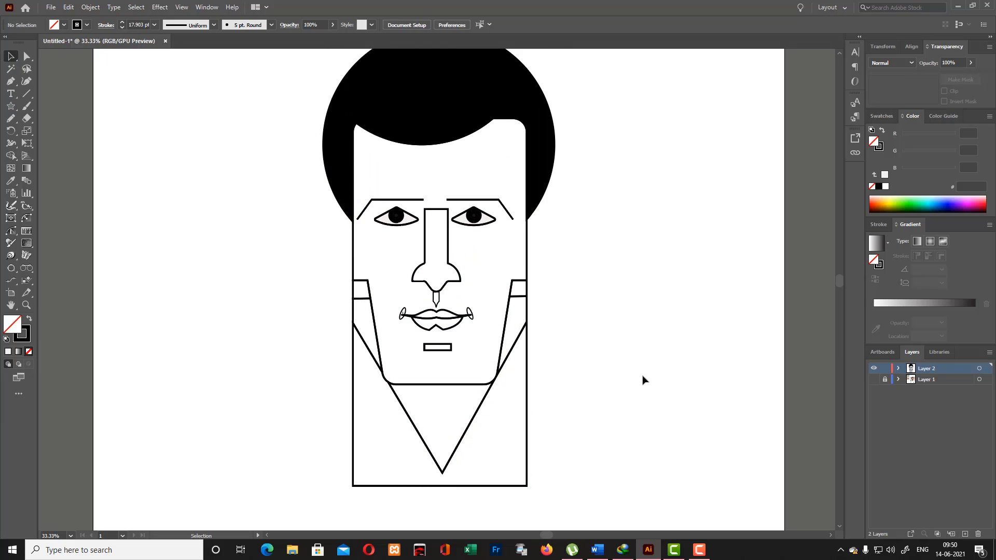
{"action": "scroll", "coordinate": [611, 217], "scroll_direction": "down", "scroll_amount": 3}
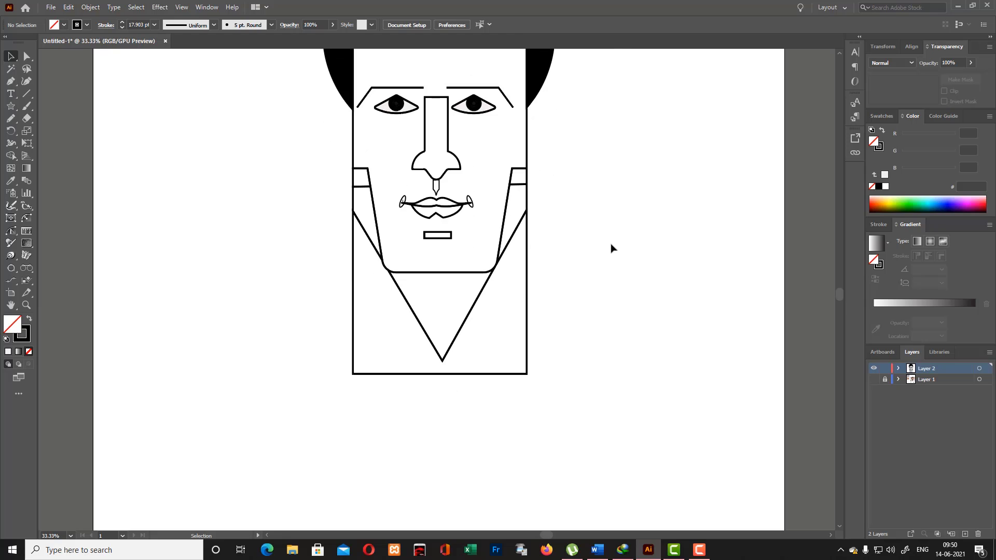
{"action": "scroll", "coordinate": [617, 260], "scroll_direction": "up", "scroll_amount": 3}
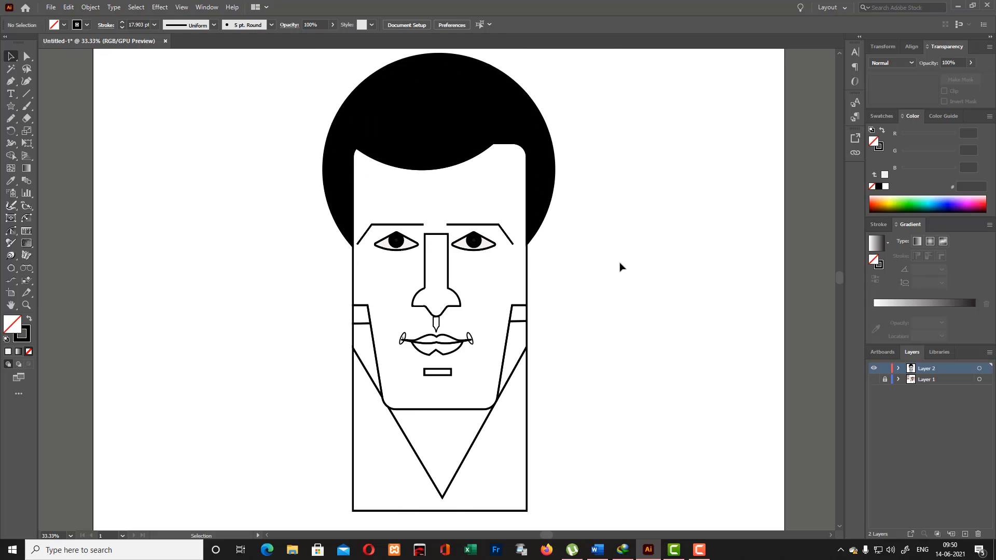
{"action": "left_click", "coordinate": [16, 83]}
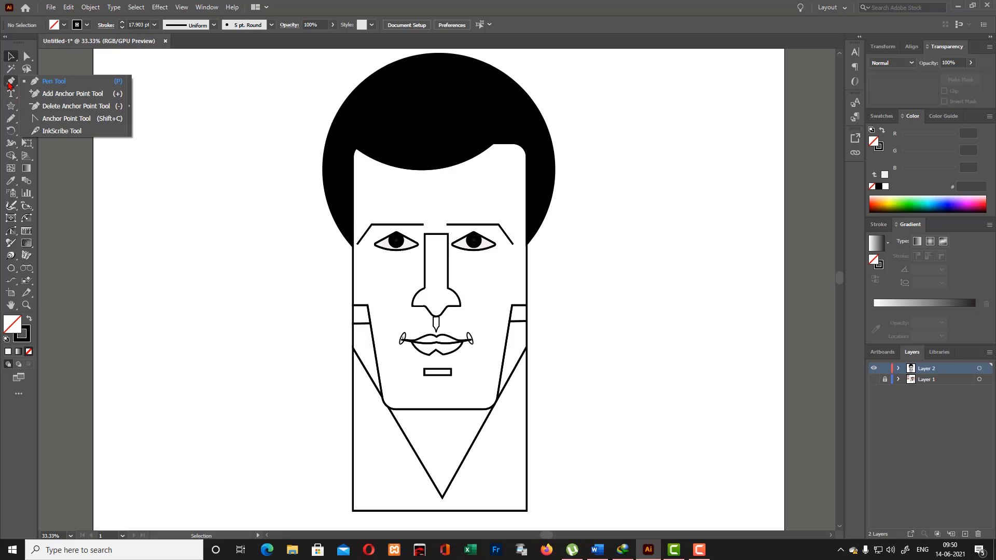
{"action": "left_click", "coordinate": [405, 176]}
{"action": "left_click", "coordinate": [436, 153]}
{"action": "left_click", "coordinate": [425, 185]}
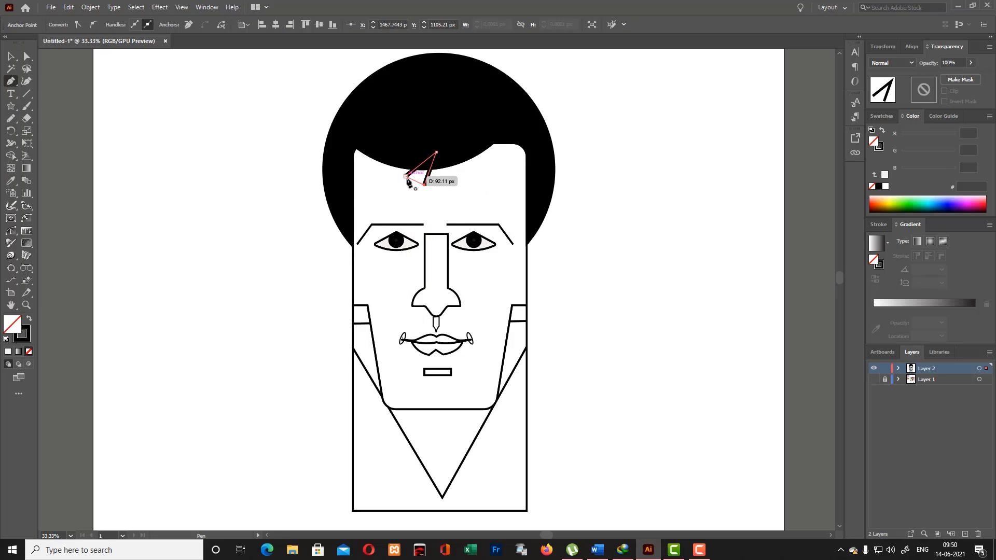
{"action": "left_click", "coordinate": [405, 176]}
{"action": "left_click", "coordinate": [11, 57]}
{"action": "left_click", "coordinate": [318, 173]}
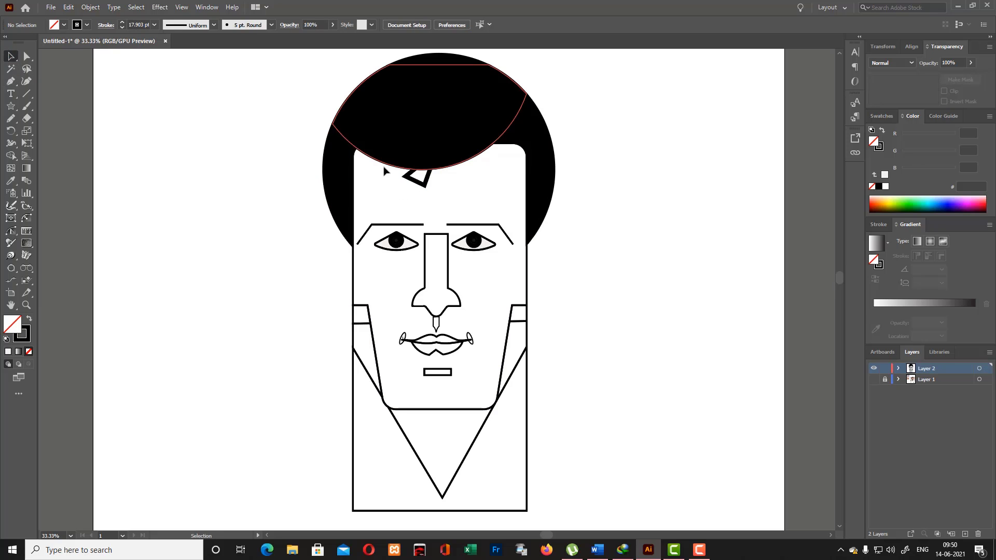
{"action": "key", "text": "ctrl+z"}
- Select the whole portrait and use the Shape Builder to cut the triangle out of the fringe as a notch
{"action": "left_click_drag", "start_coordinate": [252, 147], "coordinate": [510, 271]}
{"action": "left_click", "coordinate": [11, 155]}
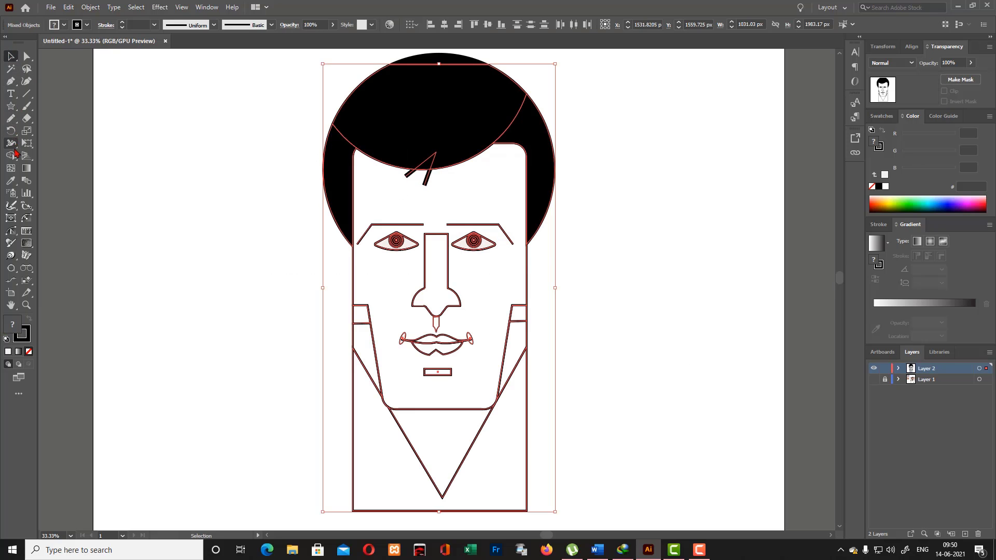
{"action": "left_click", "coordinate": [428, 177], "text": "alt"}
- Try to remove the triangle's leftover end on the forehead with the Shape Builder, and select the front hair piece
{"action": "left_click", "coordinate": [409, 175], "text": "alt"}
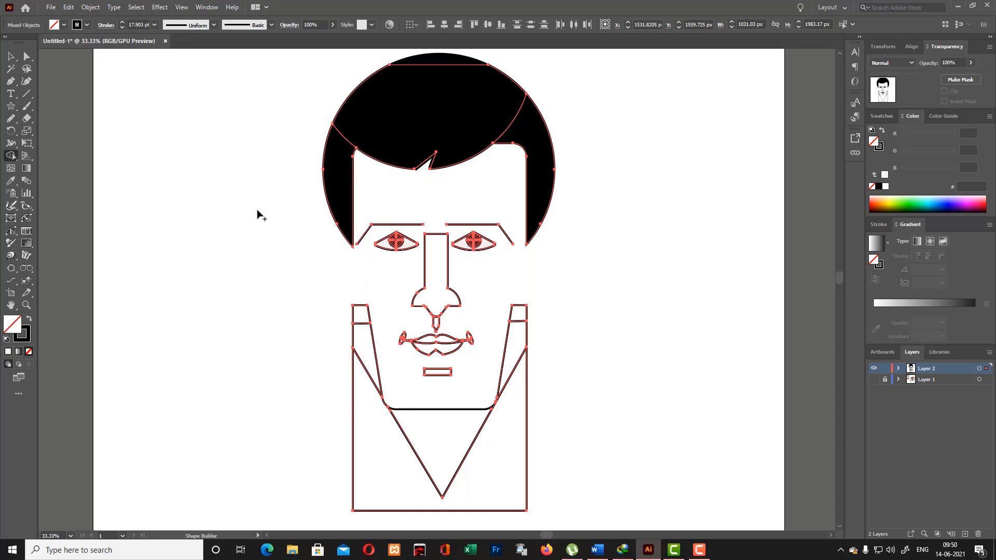
{"action": "key", "text": "v"}
{"action": "left_click", "coordinate": [480, 172]}
{"action": "left_click", "coordinate": [435, 142]}
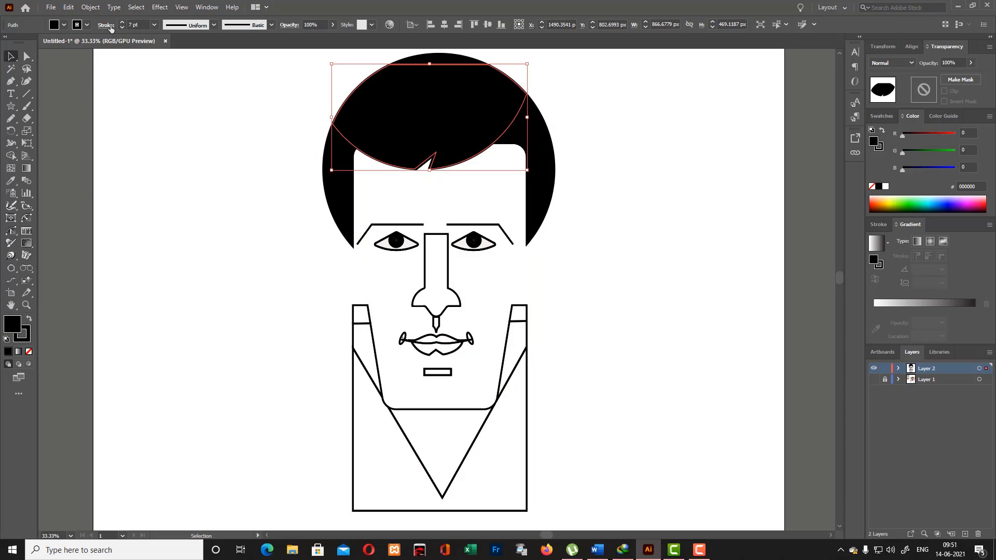
{"action": "left_click", "coordinate": [107, 25]}
{"action": "left_click", "coordinate": [204, 121]}
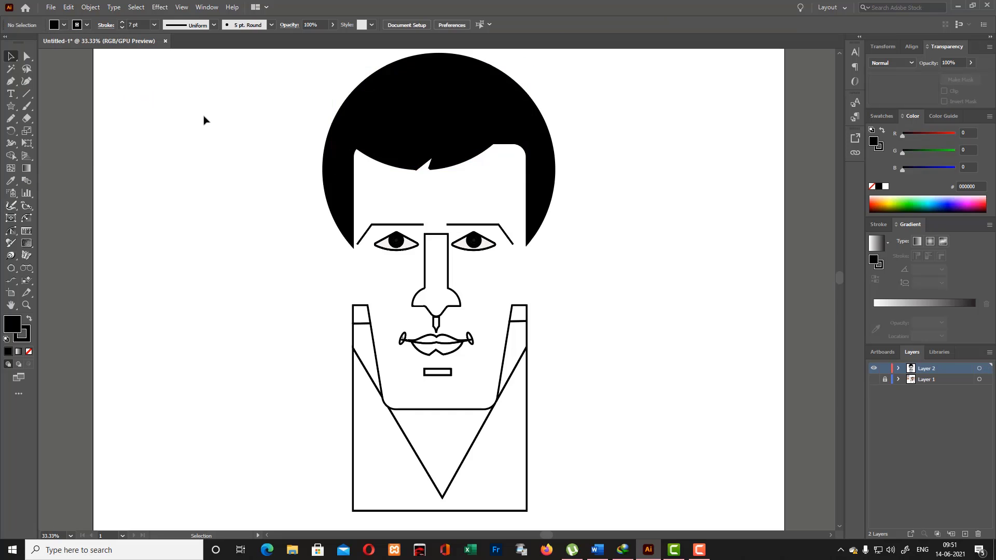
- Remove the leftover thick-stroked lines in the notch, moving the front hair piece aside and back to reach them
{"action": "left_click_drag", "start_coordinate": [441, 159], "coordinate": [183, 144]}
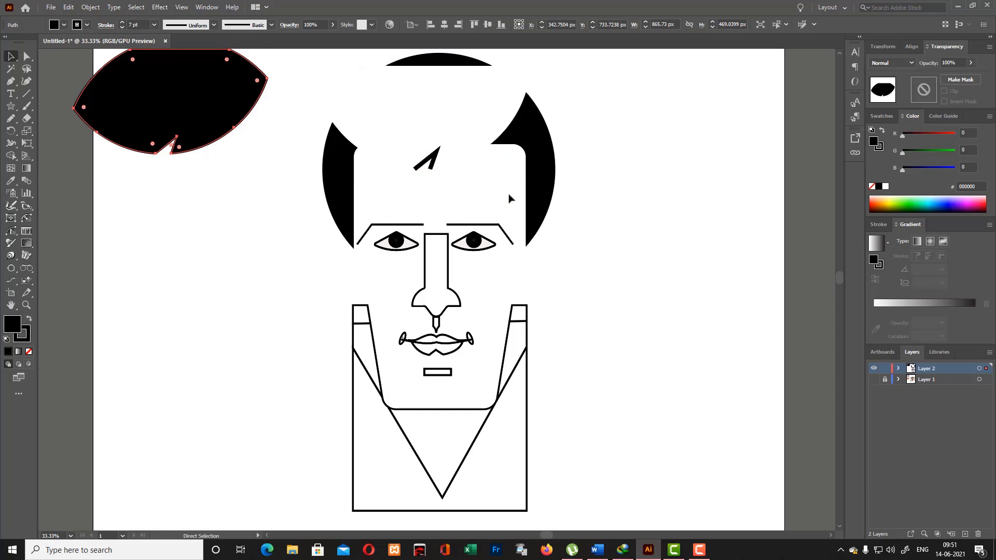
{"action": "left_click", "coordinate": [435, 166]}
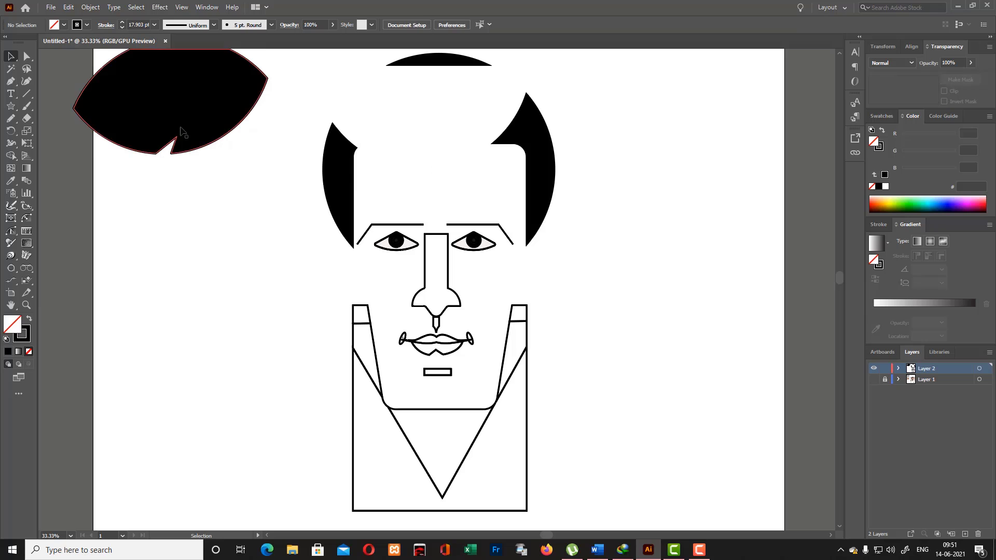
{"action": "left_click_drag", "start_coordinate": [186, 131], "coordinate": [389, 156]}
{"action": "left_click_drag", "start_coordinate": [402, 147], "coordinate": [464, 140]}
{"action": "left_click", "coordinate": [576, 137]}
- Examine the hair piece's alignment and the face outline up close, in both outline and preview view
{"action": "scroll", "coordinate": [576, 137], "scroll_direction": "up", "scroll_amount": 3}
{"action": "left_click", "coordinate": [446, 181]}
{"action": "key", "text": "ctrl+equal"}
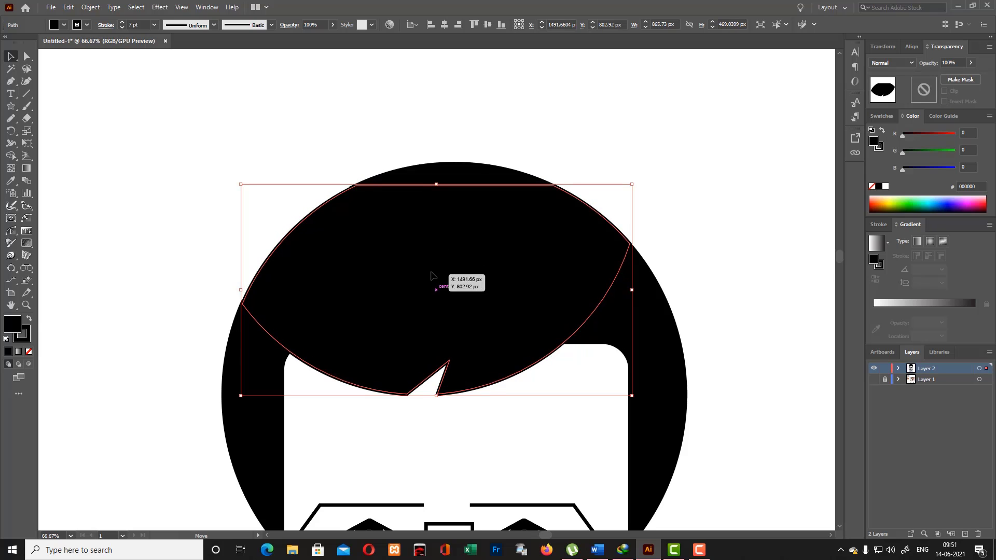
{"action": "left_click_drag", "start_coordinate": [431, 275], "coordinate": [412, 283]}
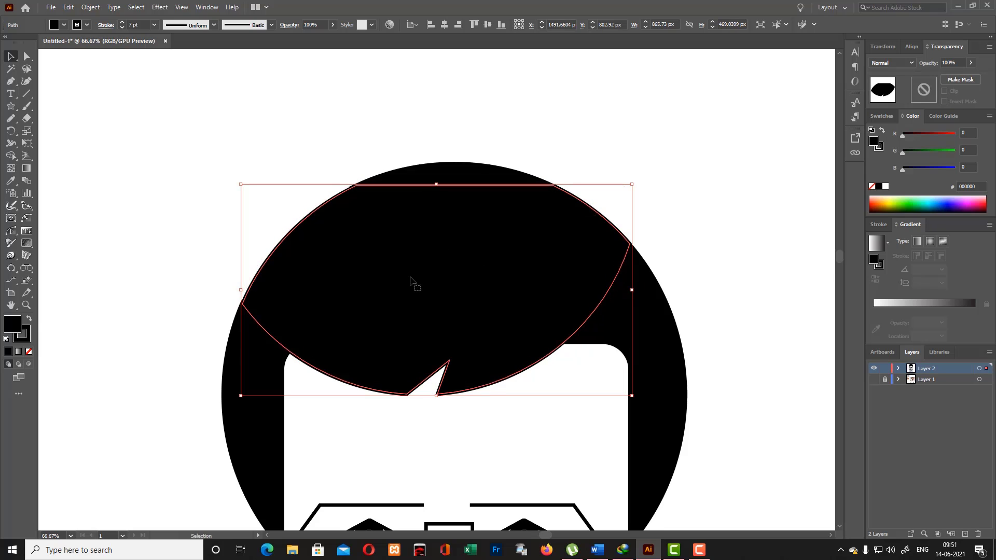
{"action": "key", "text": "ctrl+y"}
{"action": "left_click", "coordinate": [704, 261]}
{"action": "scroll", "coordinate": [710, 262], "scroll_direction": "down", "scroll_amount": 10}
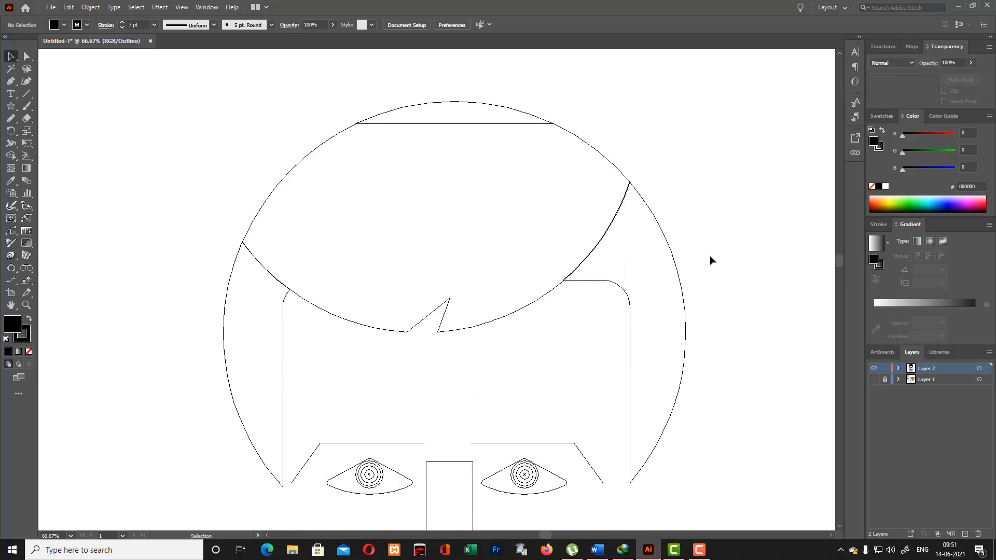
{"action": "scroll", "coordinate": [709, 263], "scroll_direction": "up", "scroll_amount": 4}
{"action": "key", "text": "ctrl+y"}
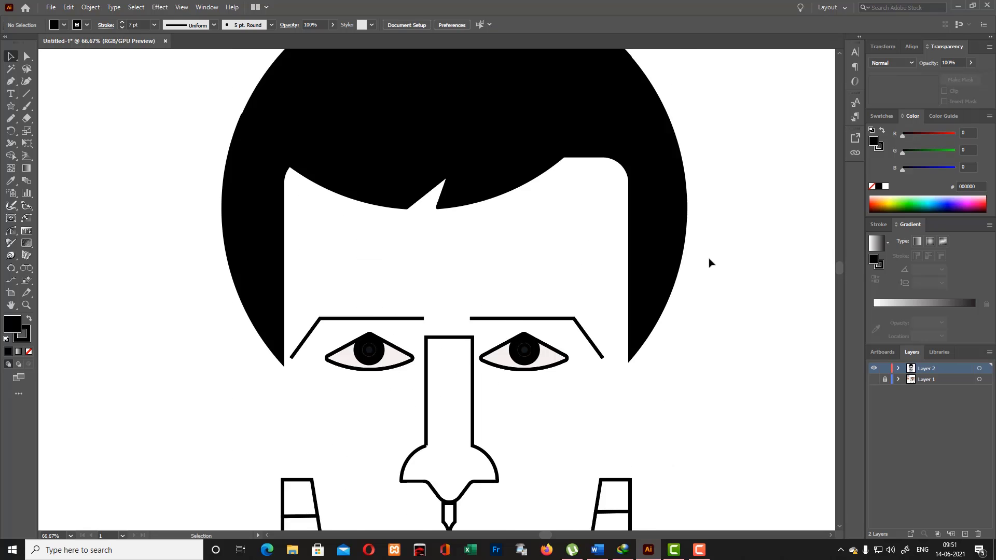
{"action": "scroll", "coordinate": [662, 387], "scroll_direction": "down", "scroll_amount": 8}
- Undo the hair piece moves, the leftover stroke's deletion and the last Shape Builder removal on the face
{"action": "key", "text": "ctrl+z"}
{"action": "scroll", "coordinate": [692, 318], "scroll_direction": "left", "scroll_amount": 2}
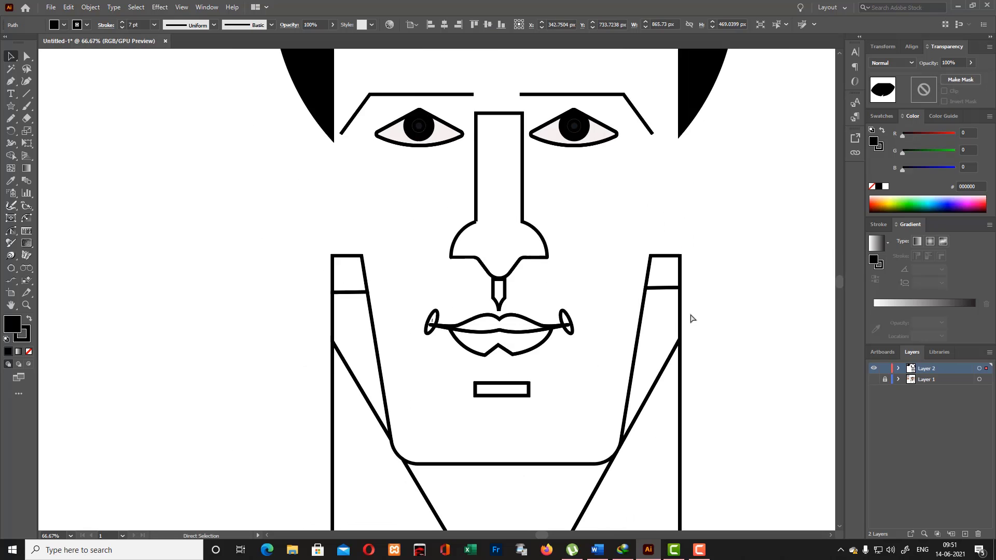
{"action": "scroll", "coordinate": [674, 302], "scroll_direction": "up", "scroll_amount": 1}
{"action": "key", "text": "ctrl+z"}
{"action": "key", "text": "ctrl+z"}
{"action": "key", "text": "ctrl+z"}
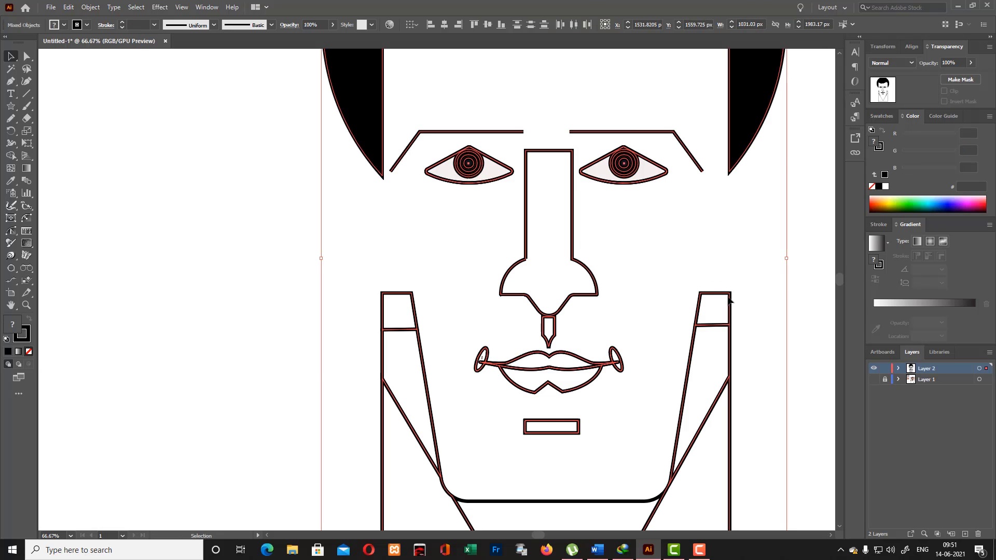
{"action": "left_click", "coordinate": [756, 302]}
- Move the thick-stroked remnant of the triangle off the hairline and delete it
{"action": "scroll", "coordinate": [750, 308], "scroll_direction": "up", "scroll_amount": 6}
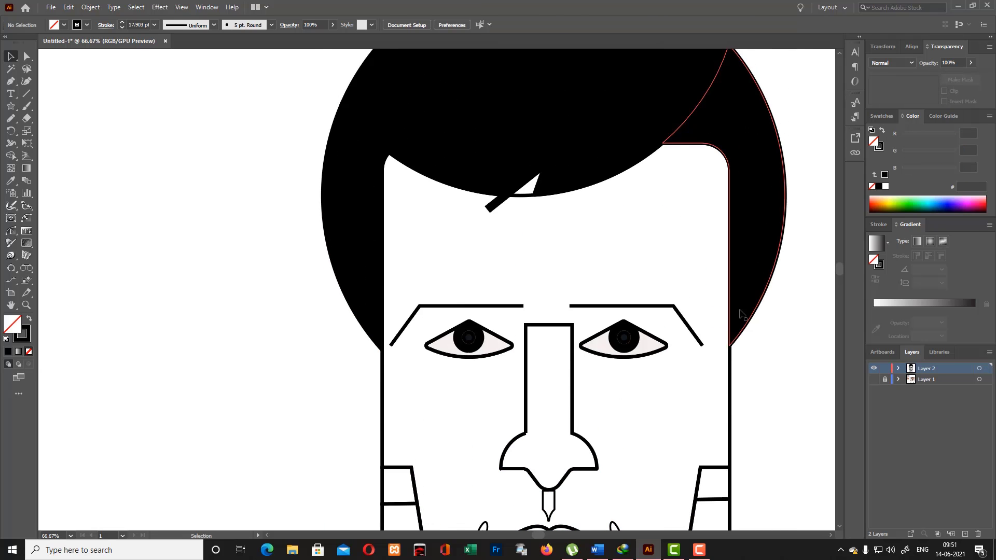
{"action": "left_click", "coordinate": [491, 208]}
{"action": "left_click_drag", "start_coordinate": [491, 207], "coordinate": [207, 327]}
{"action": "key", "text": "Delete"}
{"action": "left_click", "coordinate": [526, 199]}
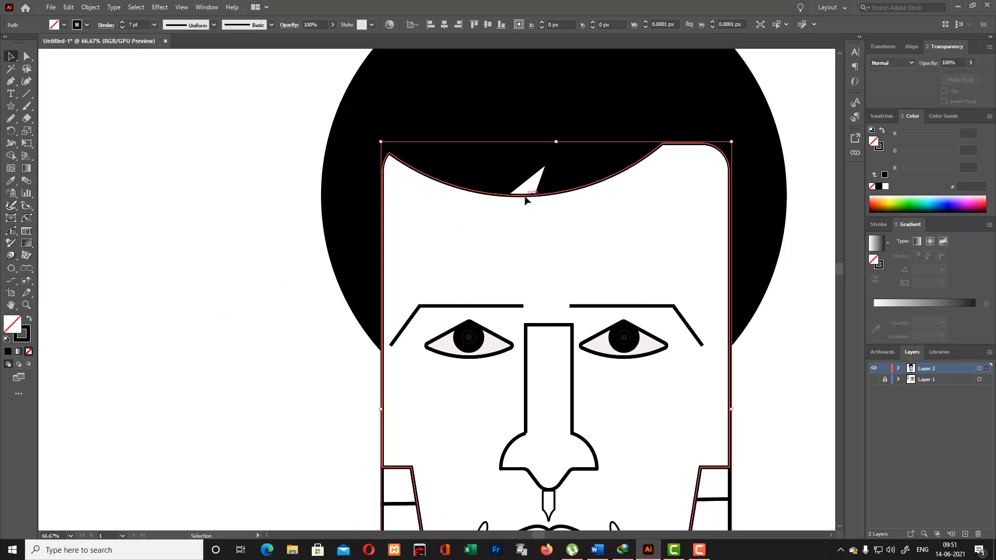
{"action": "scroll", "coordinate": [525, 200], "scroll_direction": "down", "scroll_amount": 3}
{"action": "scroll", "coordinate": [525, 200], "scroll_direction": "up", "scroll_amount": 2}
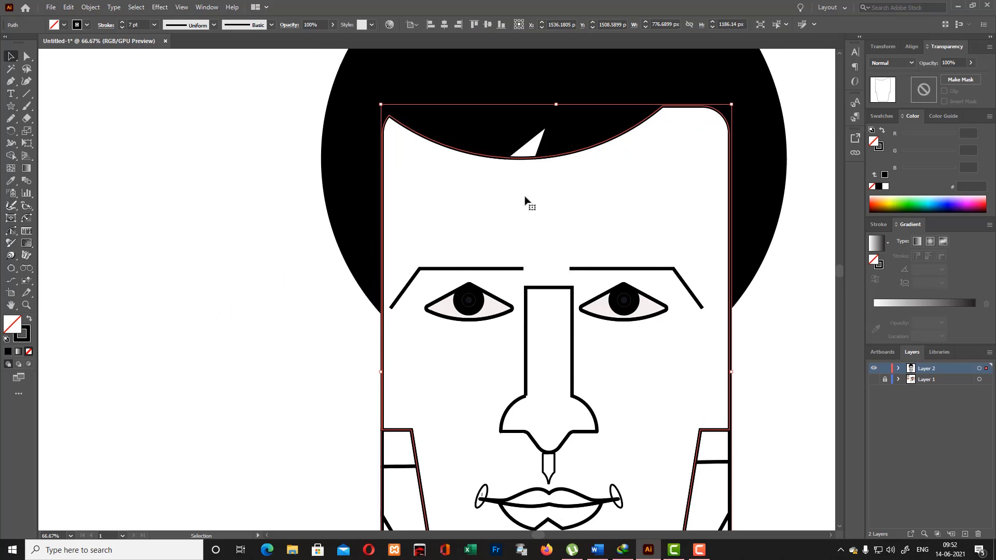
{"action": "left_click", "coordinate": [757, 349]}
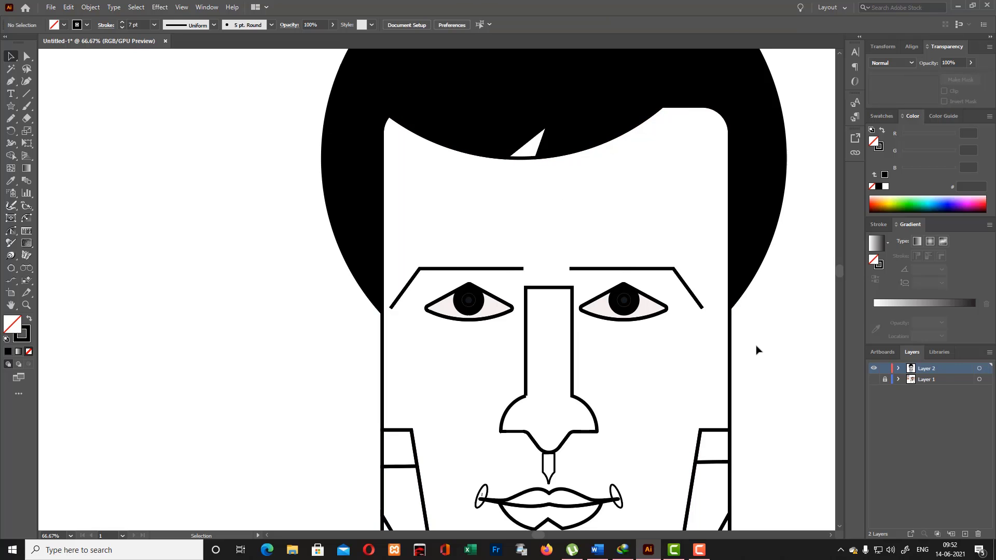
{"action": "scroll", "coordinate": [680, 315], "scroll_direction": "down", "scroll_amount": 3}
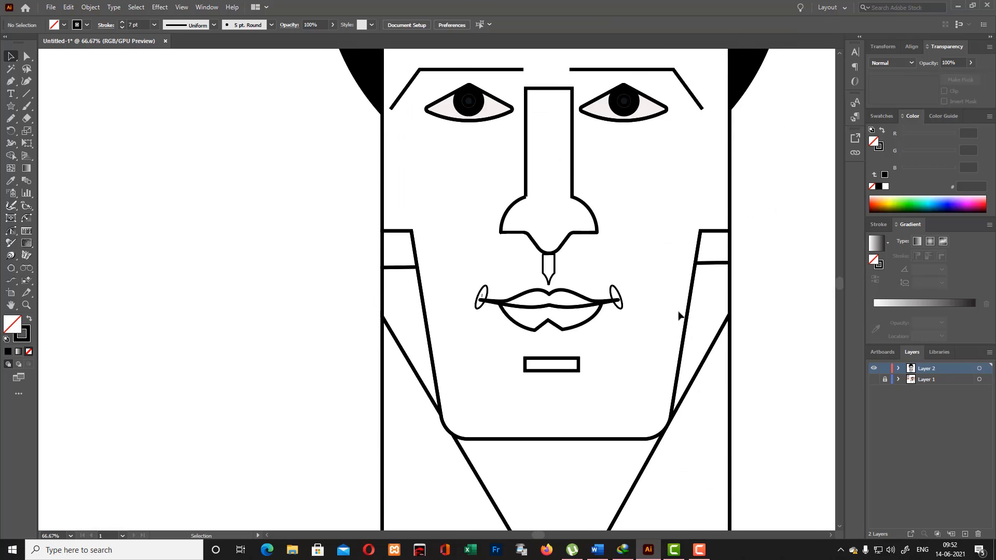
- Select the front and both side hair pieces and merge the crown section into the front hair with the Shape Builder
{"action": "scroll", "coordinate": [679, 317], "scroll_direction": "up", "scroll_amount": 5}
{"action": "left_click", "coordinate": [555, 255]}
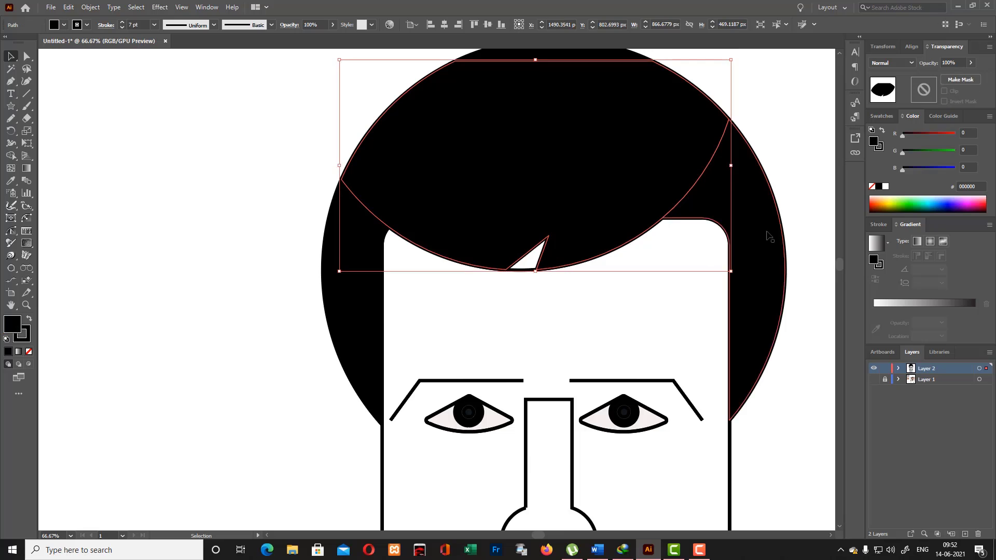
{"action": "scroll", "coordinate": [577, 99], "scroll_direction": "up", "scroll_amount": 2}
{"action": "left_click", "coordinate": [350, 338], "text": "shift"}
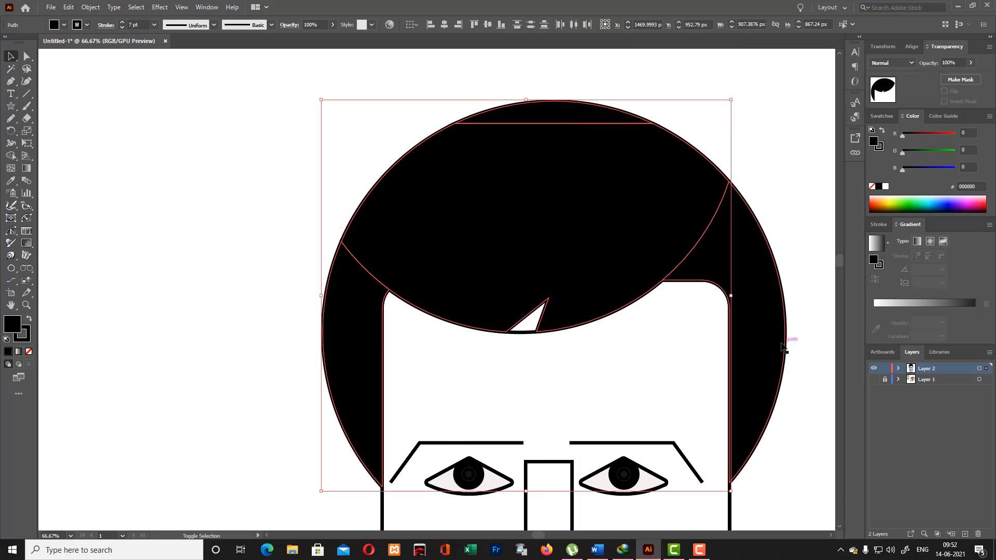
{"action": "left_click", "coordinate": [9, 156]}
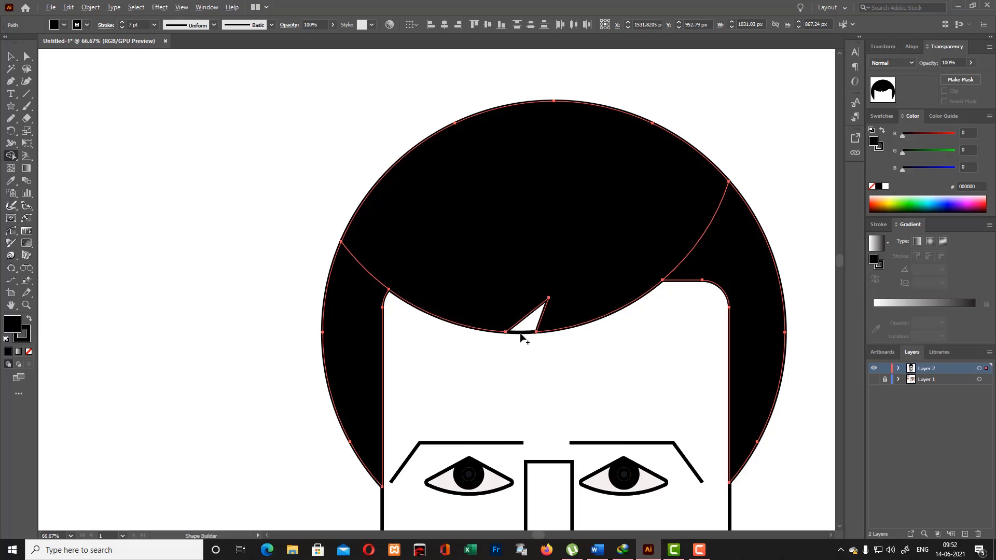
{"action": "left_click", "coordinate": [10, 59]}
{"action": "left_click", "coordinate": [223, 161]}
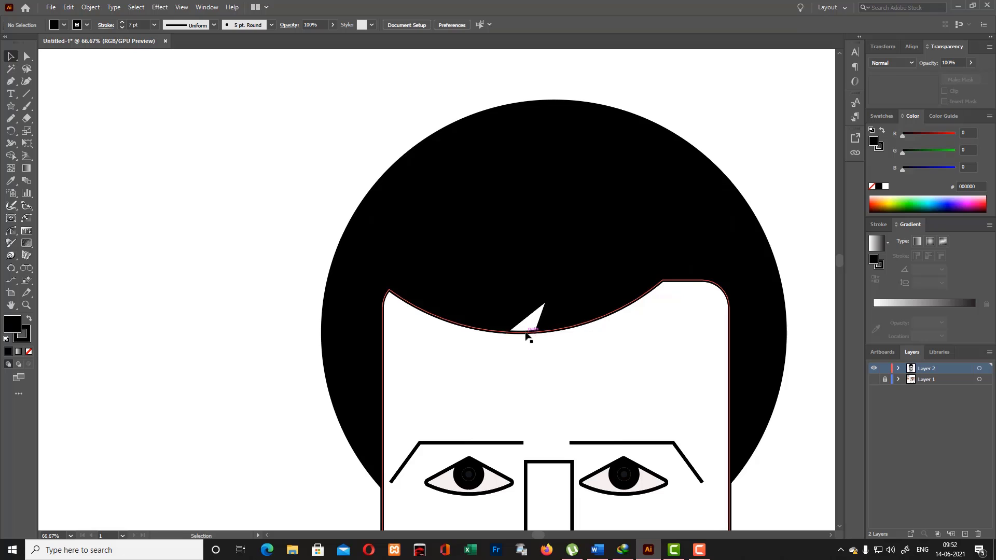
- Check the face outline from the hairline down to the neck, and unlock and show the Layer 1 reference photo
{"action": "left_click", "coordinate": [525, 332]}
{"action": "scroll", "coordinate": [751, 194], "scroll_direction": "down", "scroll_amount": 2}
{"action": "left_click", "coordinate": [770, 145]}
{"action": "scroll", "coordinate": [736, 254], "scroll_direction": "down", "scroll_amount": 10}
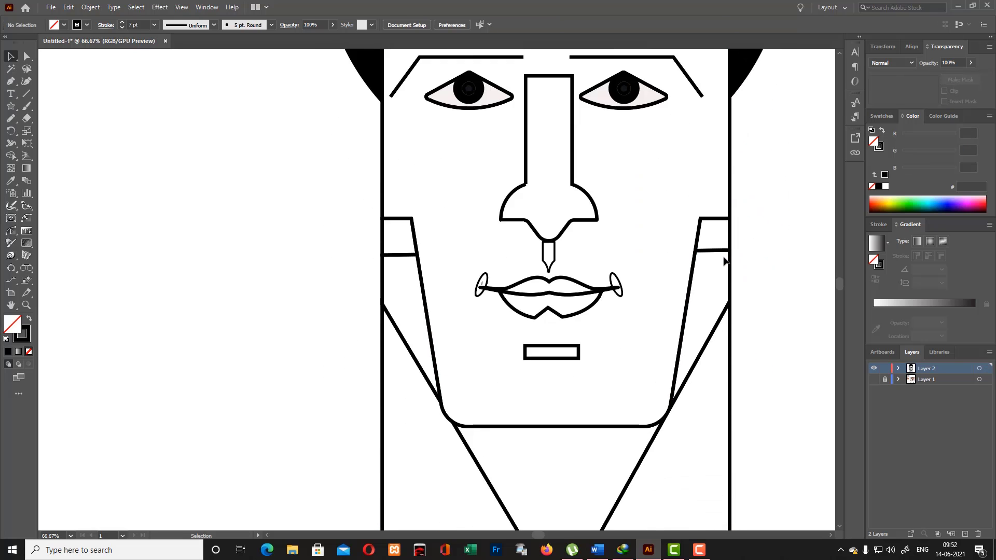
{"action": "scroll", "coordinate": [716, 265], "scroll_direction": "down", "scroll_amount": 4}
{"action": "scroll", "coordinate": [709, 269], "scroll_direction": "up", "scroll_amount": 2}
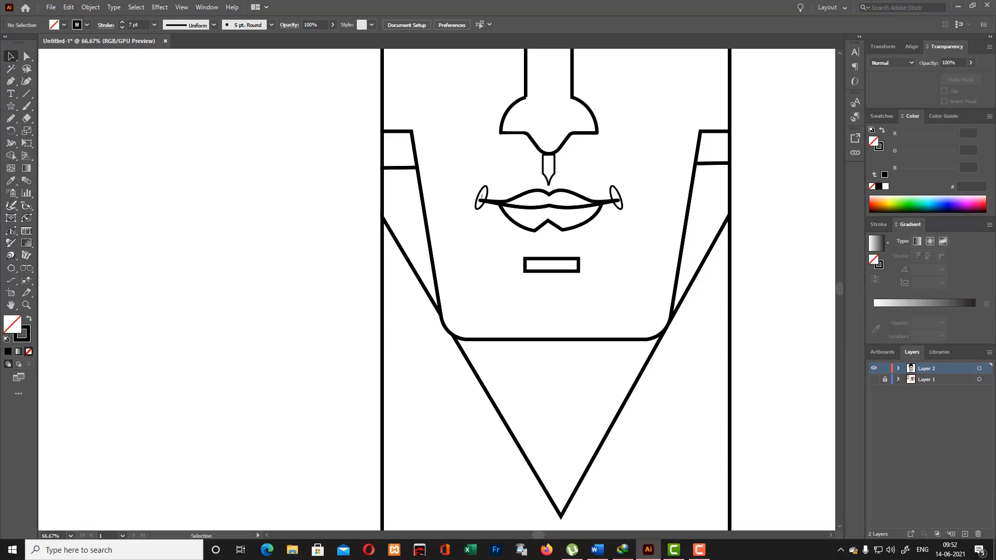
{"action": "scroll", "coordinate": [661, 533], "scroll_direction": "up", "scroll_amount": 5}
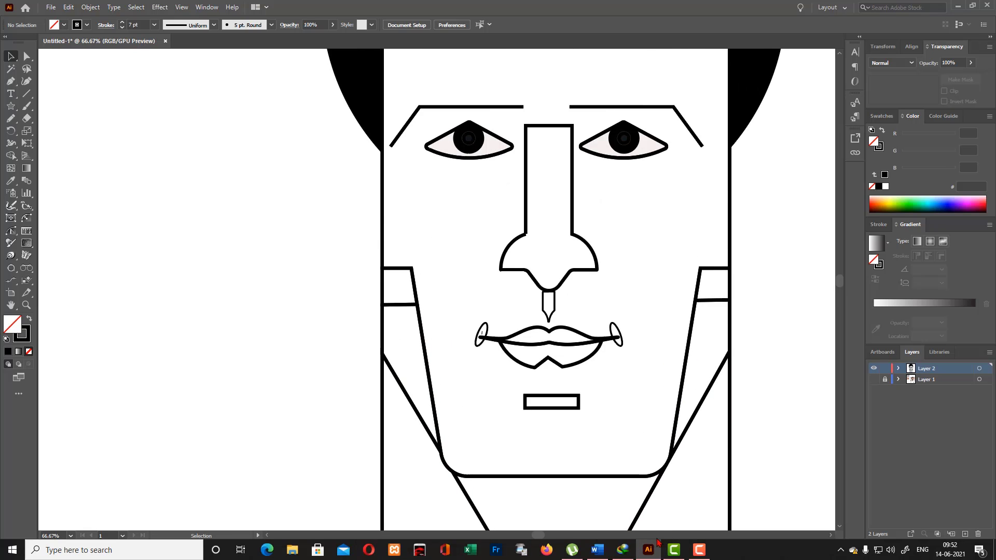
{"action": "left_click", "coordinate": [874, 379]}
{"action": "scroll", "coordinate": [672, 230], "scroll_direction": "up", "scroll_amount": 6}
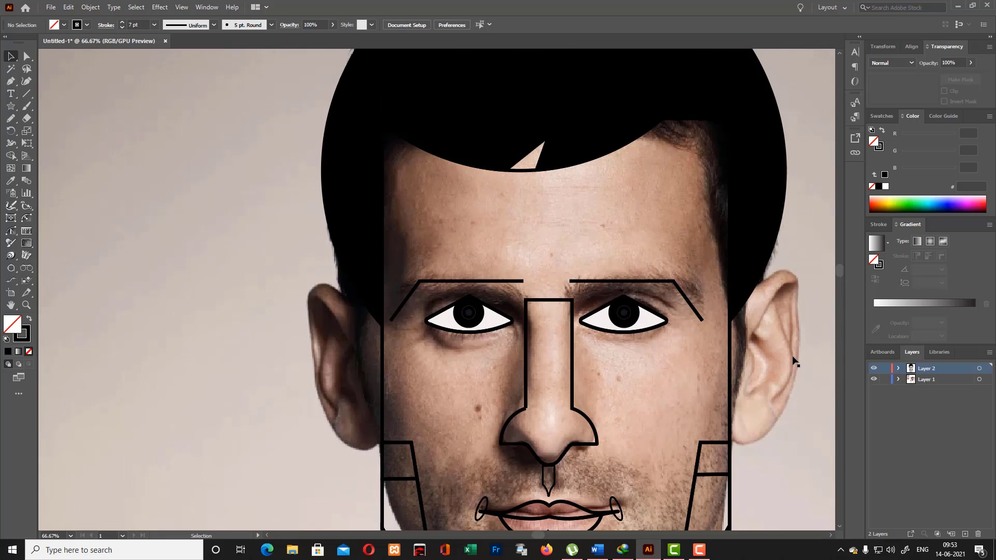
- Move the reference photo off the drawn face to the empty artboard area beside the portrait's upper left
{"action": "left_click", "coordinate": [612, 415]}
{"action": "key", "text": "ctrl+minus"}
{"action": "key", "text": "ctrl+minus"}
{"action": "left_click_drag", "start_coordinate": [603, 272], "coordinate": [312, 406]}
{"action": "left_click_drag", "start_coordinate": [335, 182], "coordinate": [211, 94]}
{"action": "scroll", "coordinate": [228, 323], "scroll_direction": "down", "scroll_amount": 3}
{"action": "scroll", "coordinate": [223, 130], "scroll_direction": "up", "scroll_amount": 3}
{"action": "left_click_drag", "start_coordinate": [202, 250], "coordinate": [279, 157]}
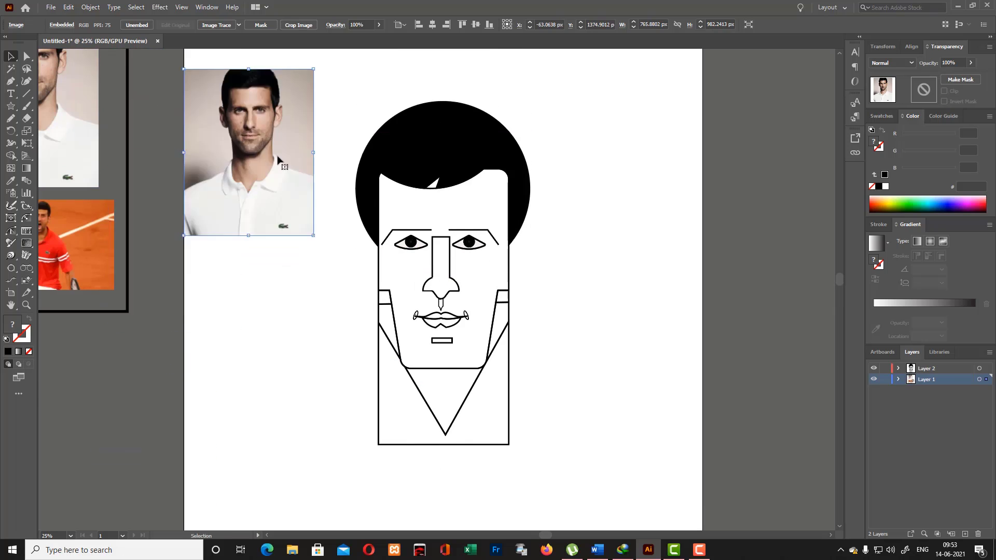
{"action": "scroll", "coordinate": [275, 166], "scroll_direction": "up", "scroll_amount": 2}
{"action": "left_click_drag", "start_coordinate": [257, 223], "coordinate": [250, 182]}
{"action": "left_click", "coordinate": [346, 164]}
{"action": "scroll", "coordinate": [346, 165], "scroll_direction": "down", "scroll_amount": 2}
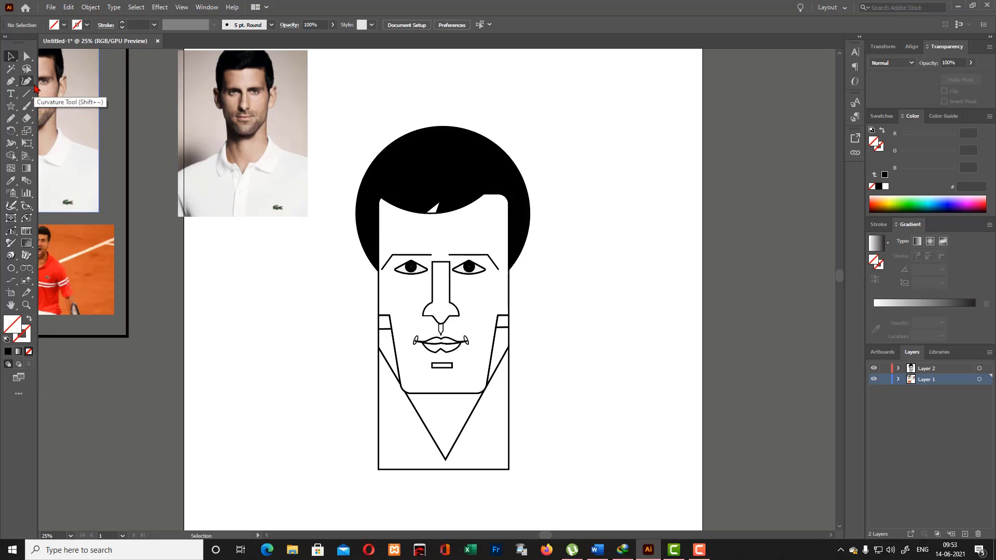
- Draw a closed curved cheek shape with the Pen tool, from beneath the right-hand eye out past the face edge and down toward the jaw
{"action": "left_click", "coordinate": [10, 85]}
{"action": "left_click", "coordinate": [36, 83]}
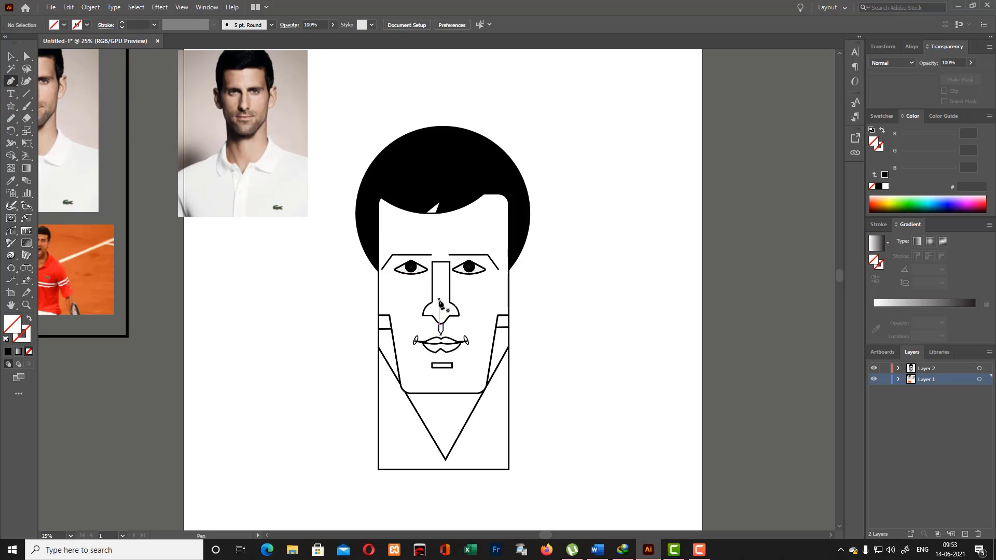
{"action": "left_click", "coordinate": [453, 283]}
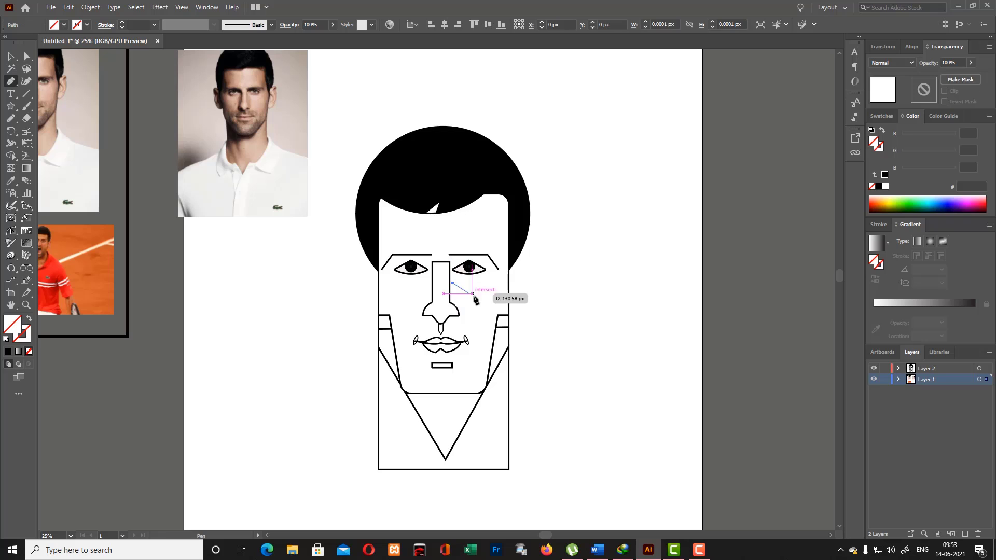
{"action": "left_click_drag", "start_coordinate": [483, 298], "coordinate": [520, 300]}
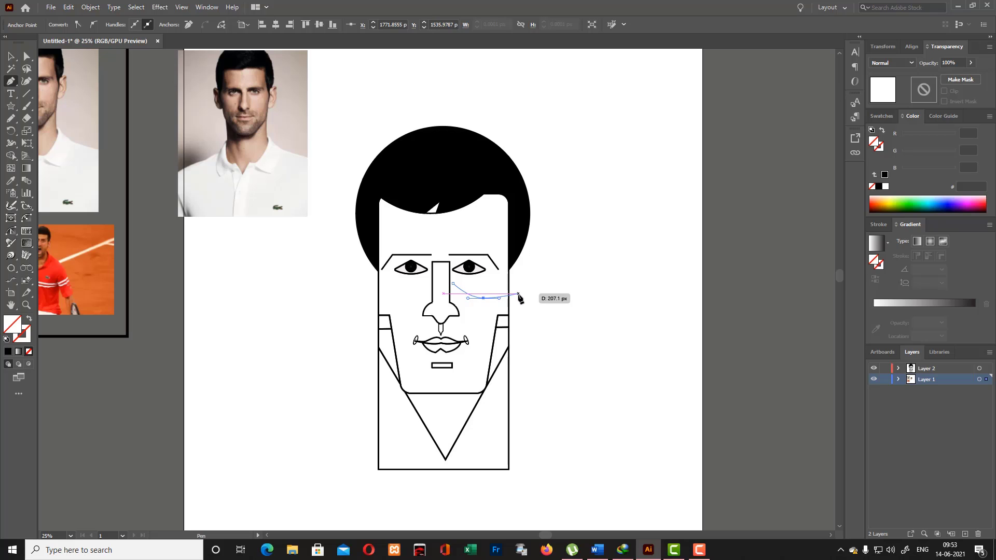
{"action": "left_click_drag", "start_coordinate": [519, 294], "coordinate": [519, 294]}
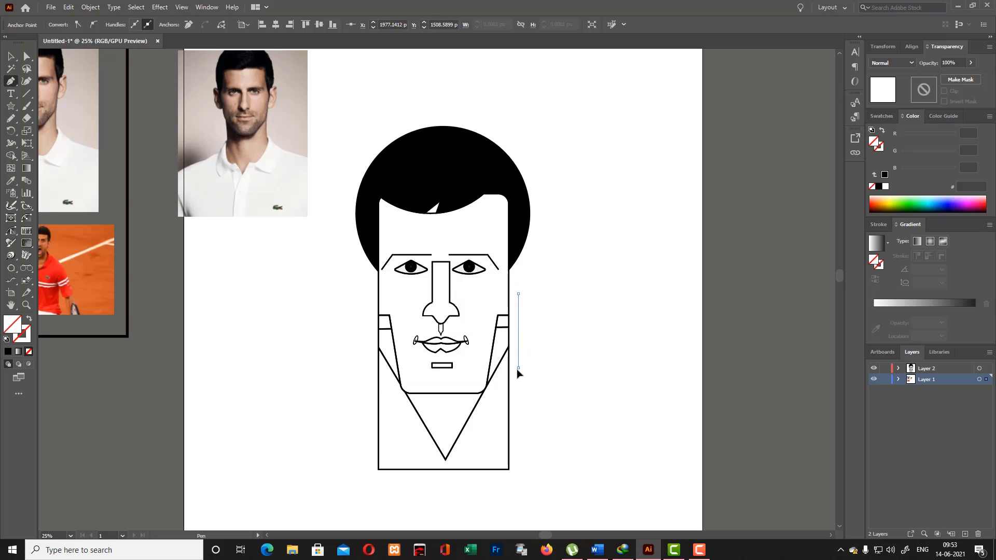
{"action": "left_click_drag", "start_coordinate": [518, 368], "coordinate": [478, 354]}
{"action": "left_click", "coordinate": [453, 283]}
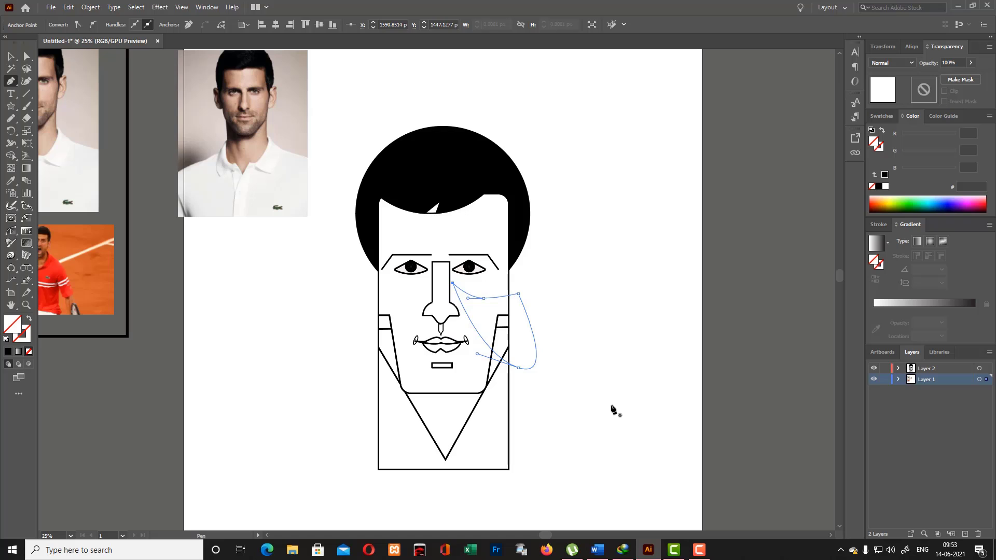
- Give the new cheek shape a black 5 pt stroke with no fill
{"action": "left_click", "coordinate": [26, 56]}
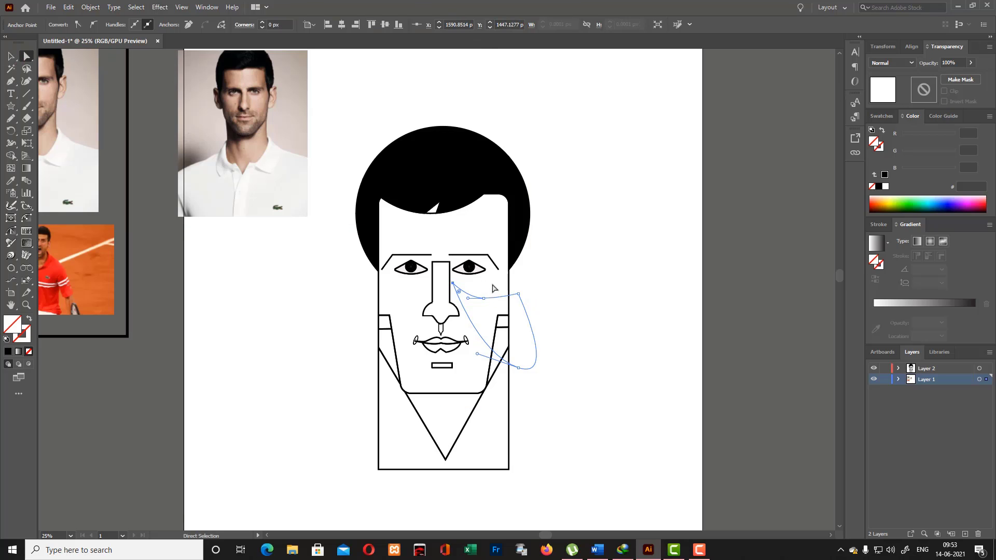
{"action": "left_click", "coordinate": [493, 288]}
{"action": "left_click", "coordinate": [466, 293]}
{"action": "left_click", "coordinate": [7, 353]}
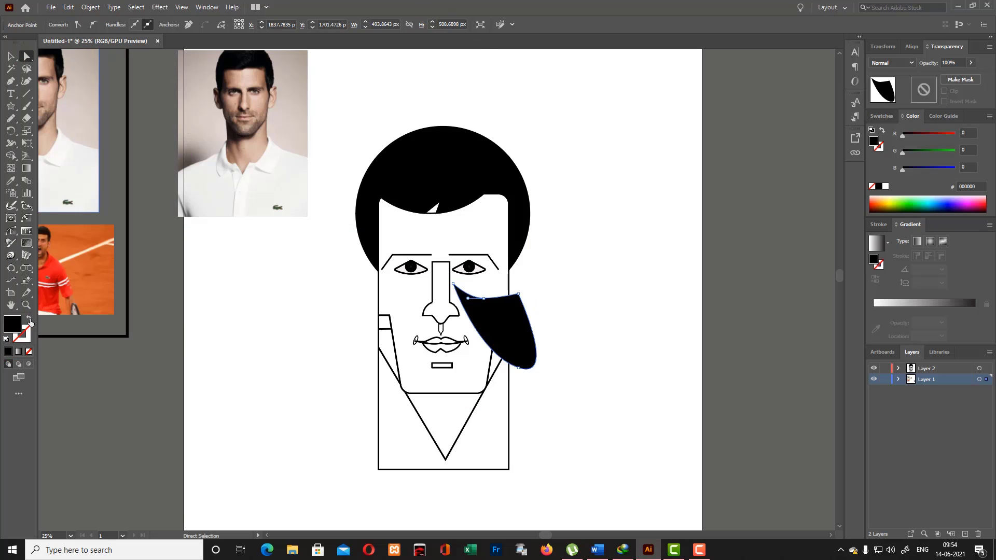
{"action": "left_click", "coordinate": [29, 319]}
{"action": "left_click", "coordinate": [26, 83]}
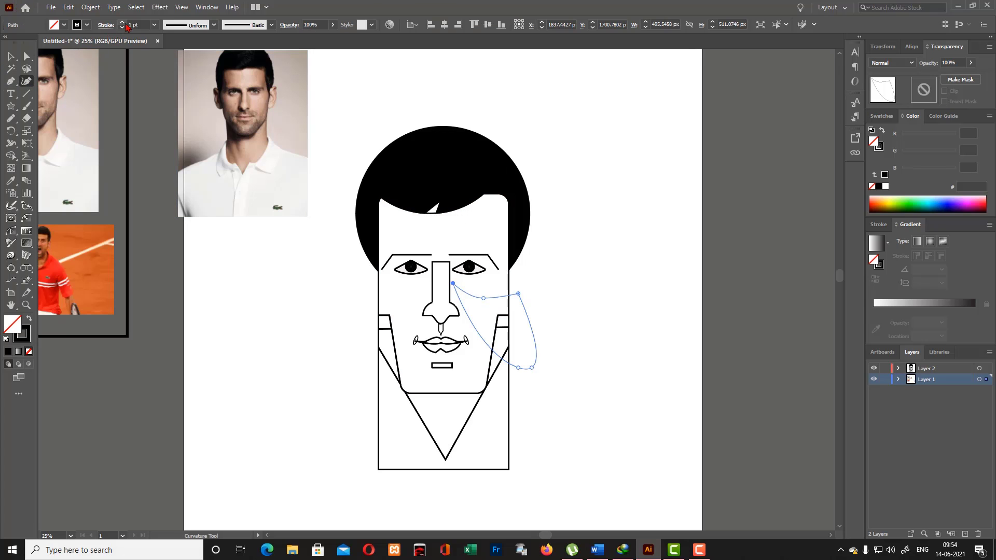
{"action": "left_click", "coordinate": [11, 57]}
{"action": "left_click", "coordinate": [422, 170]}
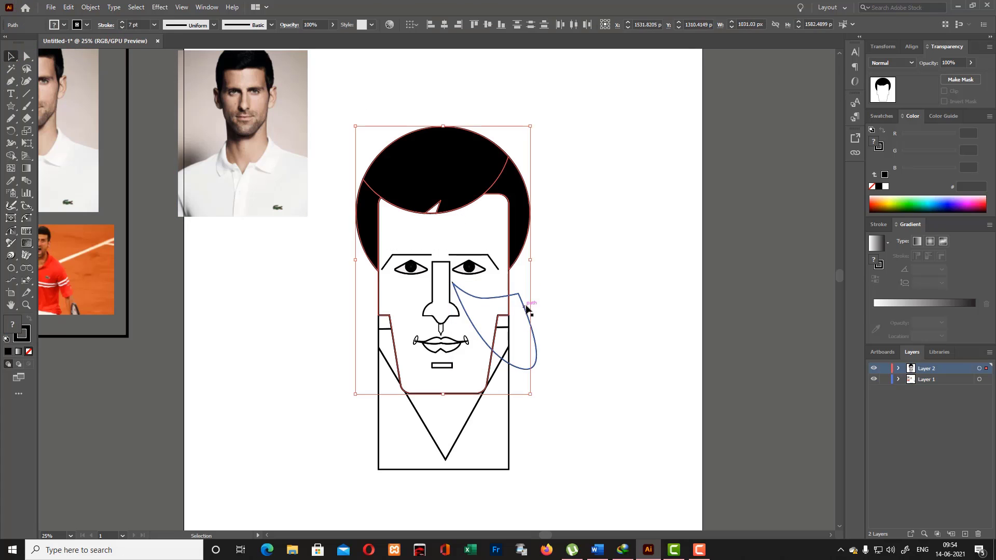
{"action": "left_click", "coordinate": [545, 326]}
{"action": "left_click", "coordinate": [536, 337]}
- Round the cheek shape's corner beside the nose and move the shape off the face into the empty area on its right
{"action": "scroll", "coordinate": [536, 340], "scroll_direction": "up", "scroll_amount": 3}
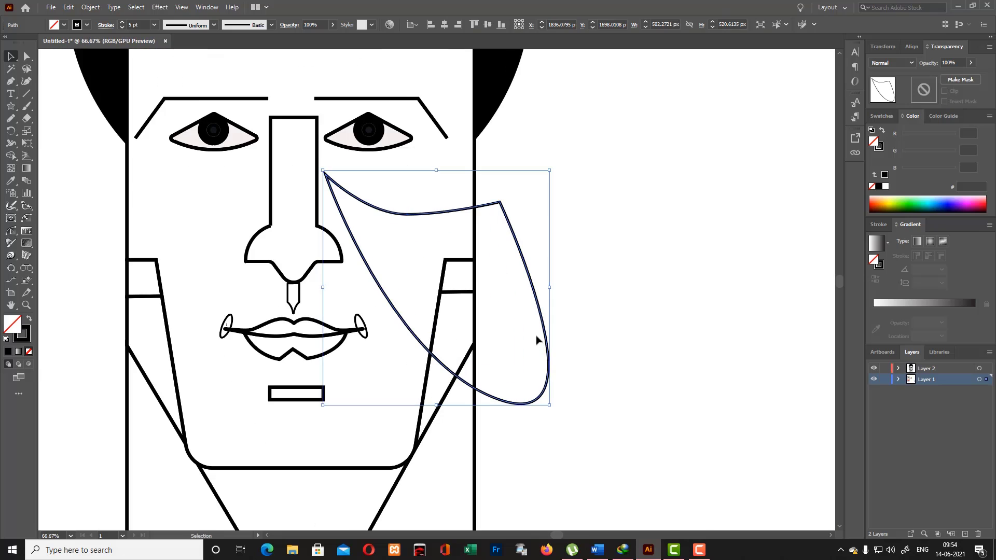
{"action": "left_click", "coordinate": [377, 252]}
{"action": "left_click_drag", "start_coordinate": [324, 172], "coordinate": [335, 188]}
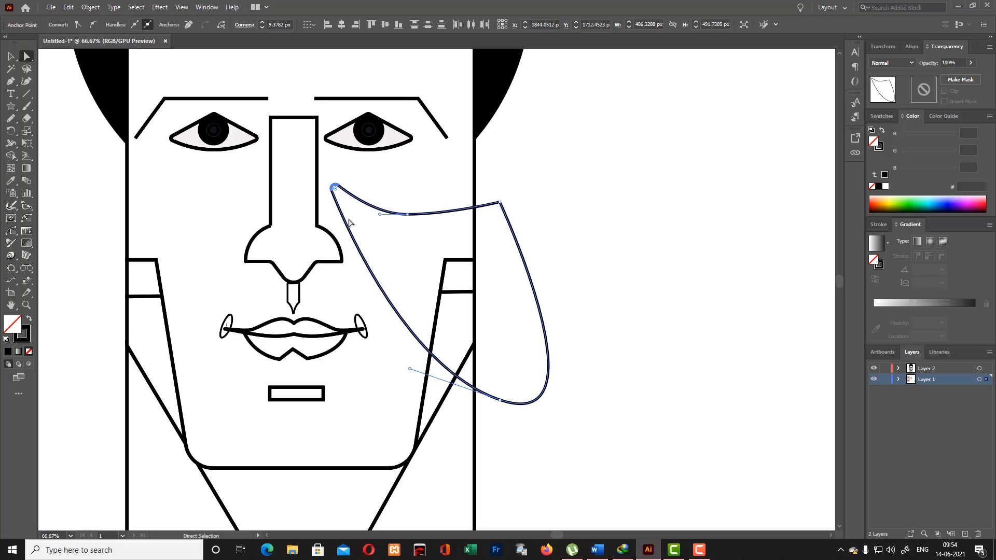
{"action": "key", "text": "v"}
{"action": "left_click", "coordinate": [494, 200]}
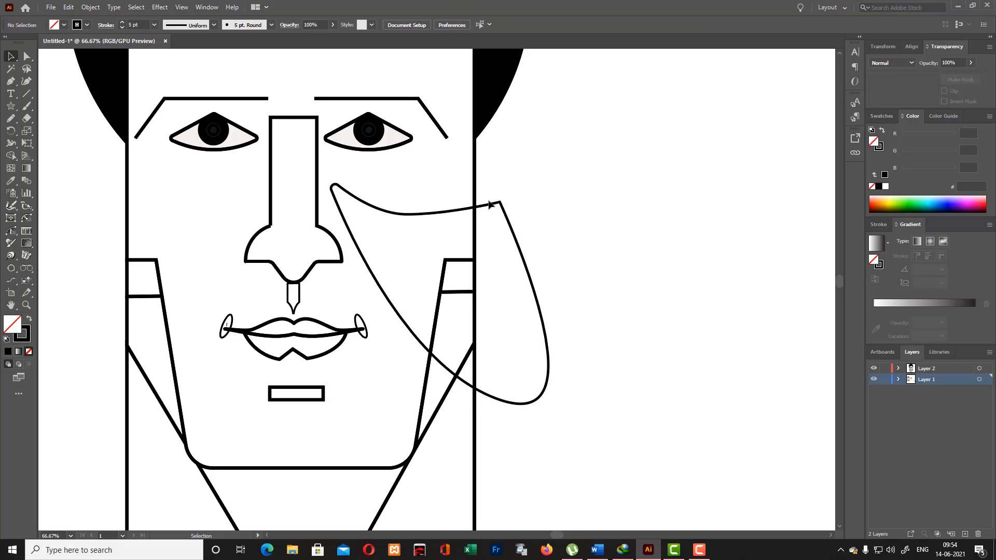
{"action": "left_click_drag", "start_coordinate": [490, 204], "coordinate": [708, 212]}
{"action": "left_click", "coordinate": [667, 154]}
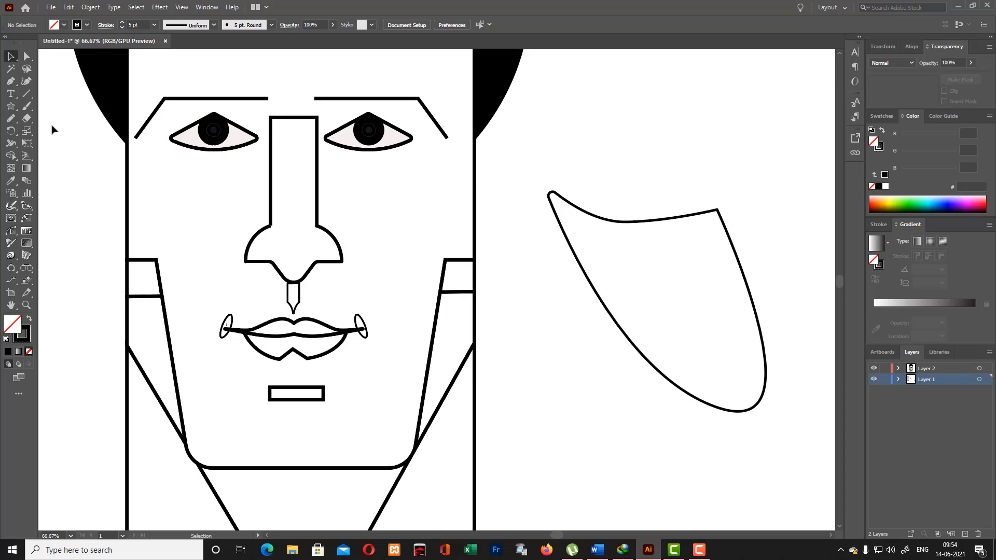
{"action": "left_click", "coordinate": [530, 183]}
{"action": "left_click_drag", "start_coordinate": [620, 237], "coordinate": [655, 235]}
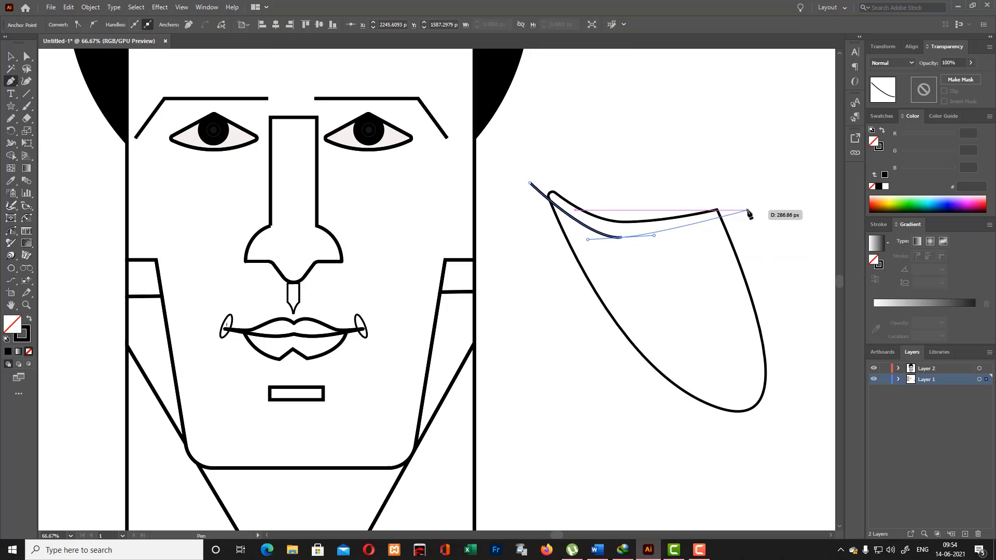
{"action": "key", "text": "ctrl+z"}
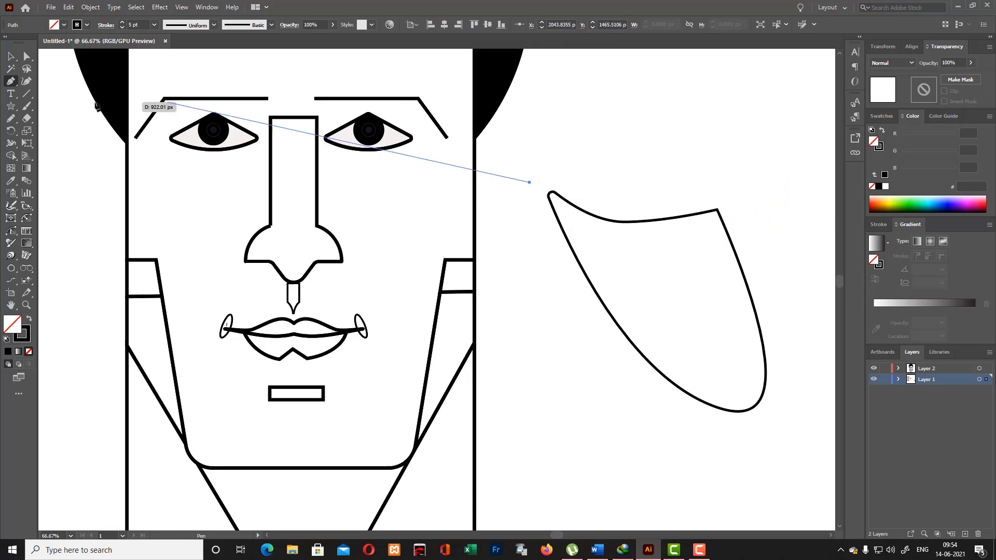
{"action": "left_click", "coordinate": [12, 57]}
{"action": "left_click", "coordinate": [46, 72]}
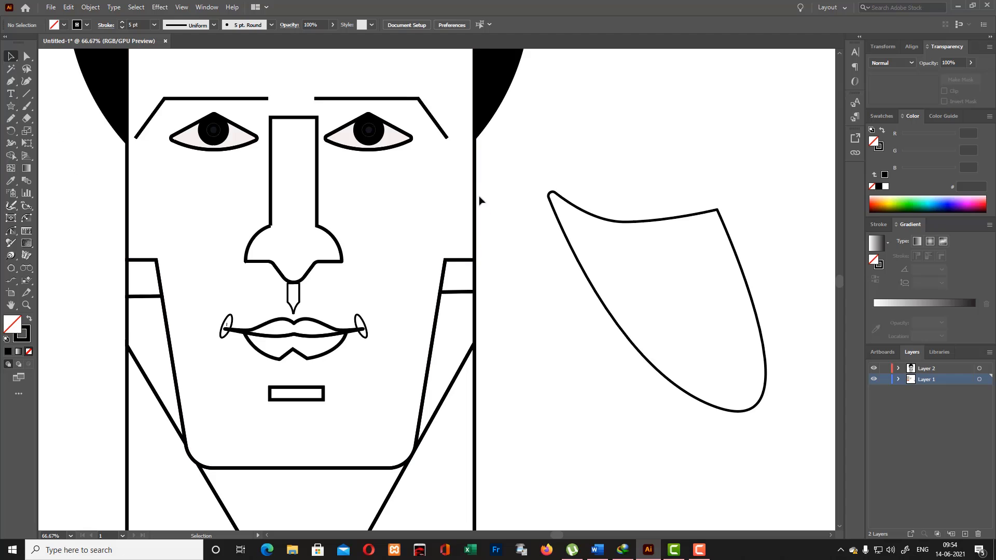
- Draw a rectangle about 442 by 157 px over the cheek shape's curved upper edge and trim that part off straight with the Shape Builder
{"action": "left_click_drag", "start_coordinate": [11, 106], "coordinate": [37, 107]}
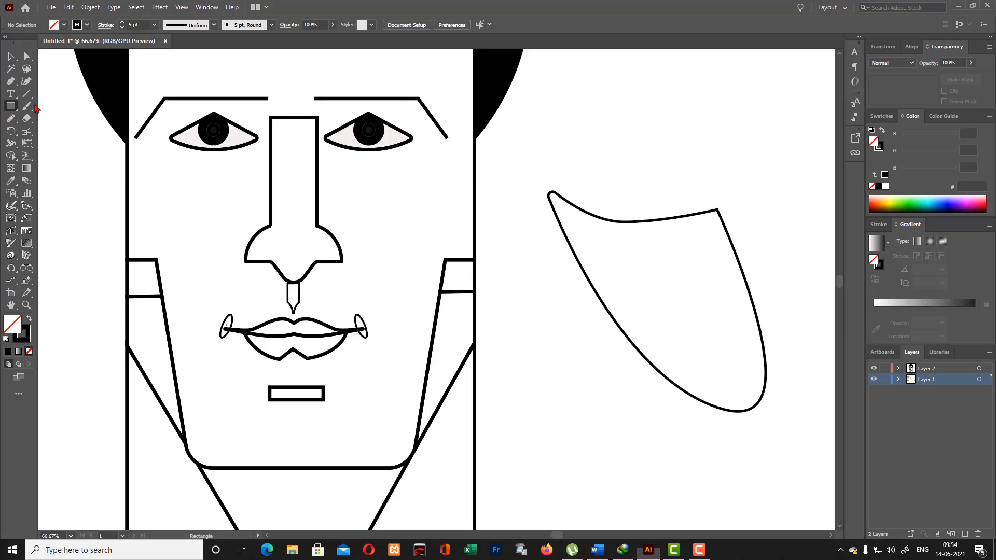
{"action": "left_click_drag", "start_coordinate": [537, 156], "coordinate": [737, 226]}
{"action": "left_click", "coordinate": [16, 59]}
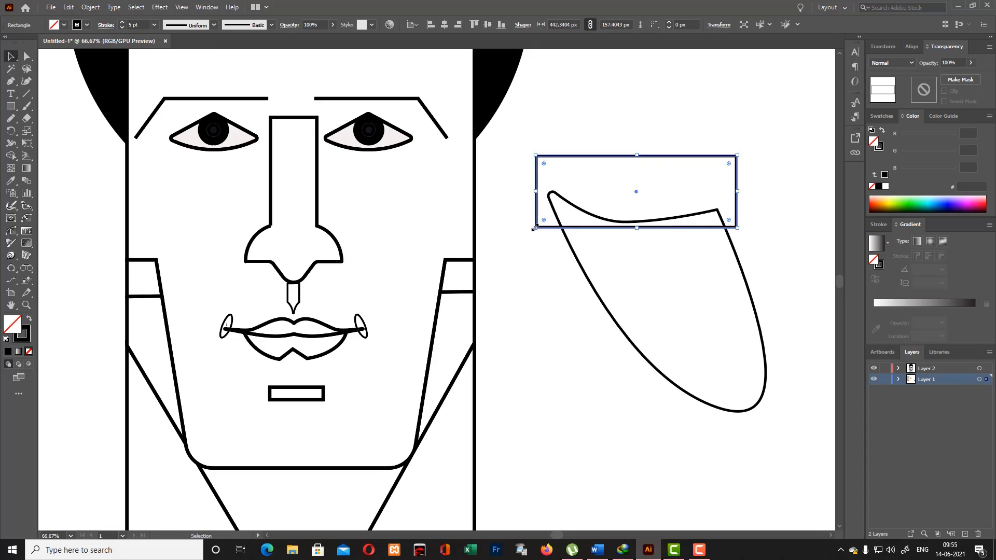
{"action": "left_click_drag", "start_coordinate": [534, 229], "coordinate": [530, 231]}
{"action": "left_click_drag", "start_coordinate": [532, 131], "coordinate": [763, 393]}
{"action": "left_click", "coordinate": [11, 155]}
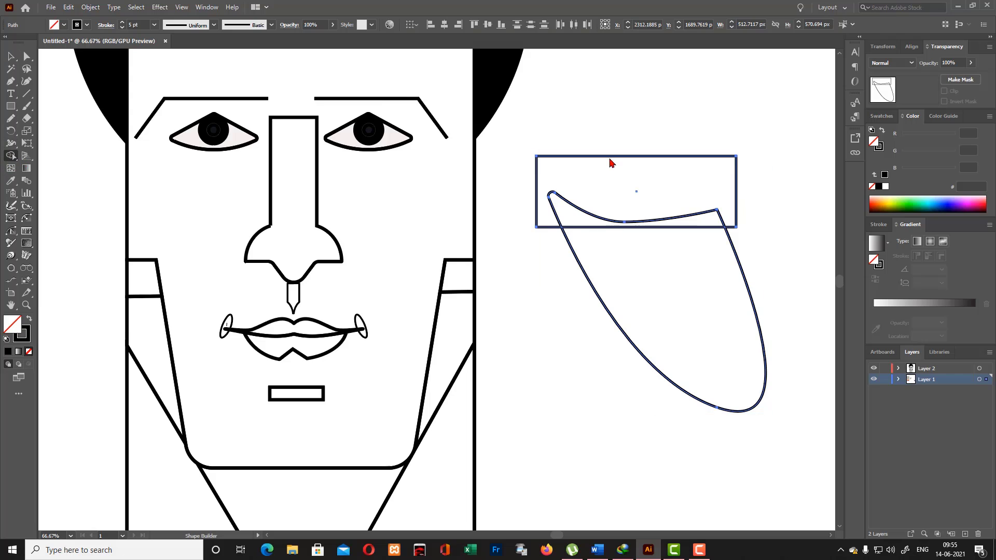
{"action": "left_click_drag", "start_coordinate": [590, 218], "coordinate": [718, 234]}
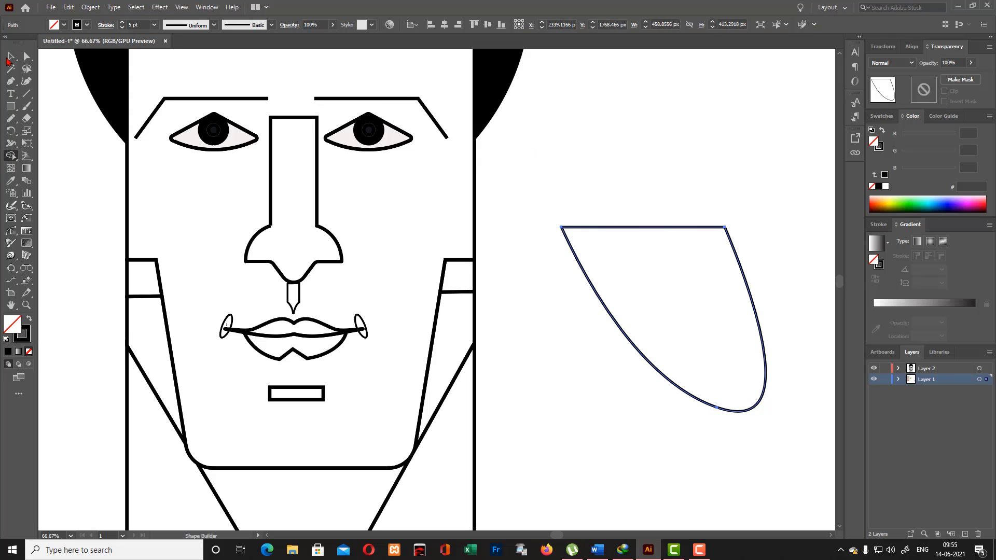
- Reduce the trimmed cheek shape's height to about 294 px and round its upper-left corner by about 22.6 px
{"action": "left_click", "coordinate": [11, 56]}
{"action": "left_click", "coordinate": [535, 147]}
{"action": "left_click", "coordinate": [739, 415]}
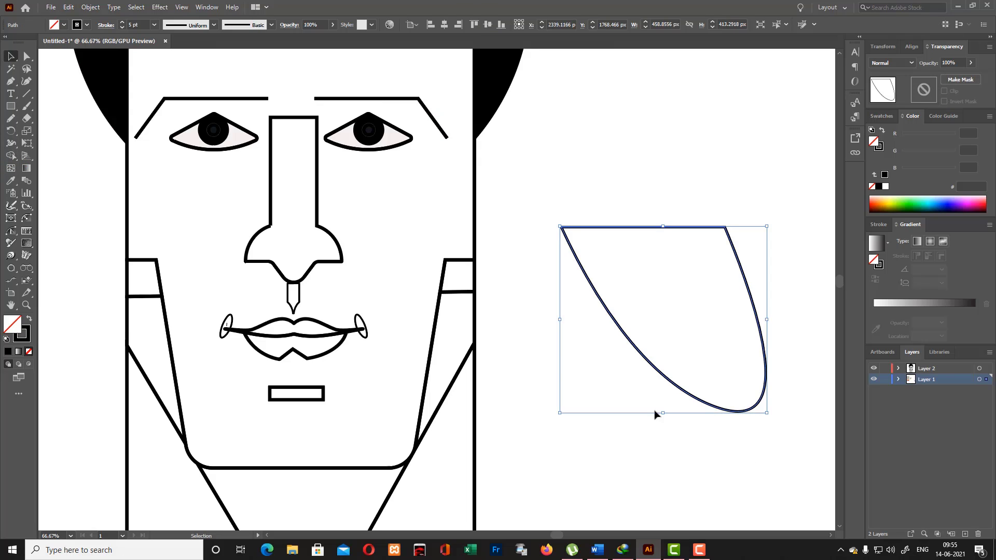
{"action": "mouse_move", "coordinate": [655, 414]}
{"action": "left_mouse_down"}
{"action": "mouse_move", "coordinate": [669, 292]}
{"action": "mouse_move", "coordinate": [650, 358]}
{"action": "left_mouse_up"}
{"action": "left_click", "coordinate": [78, 109]}
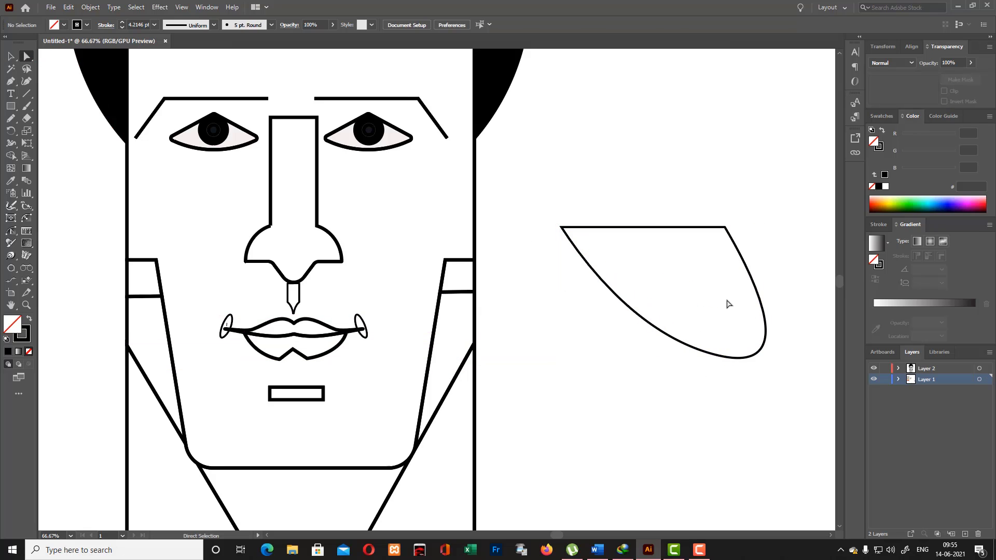
{"action": "left_click_drag", "start_coordinate": [608, 260], "coordinate": [582, 239]}
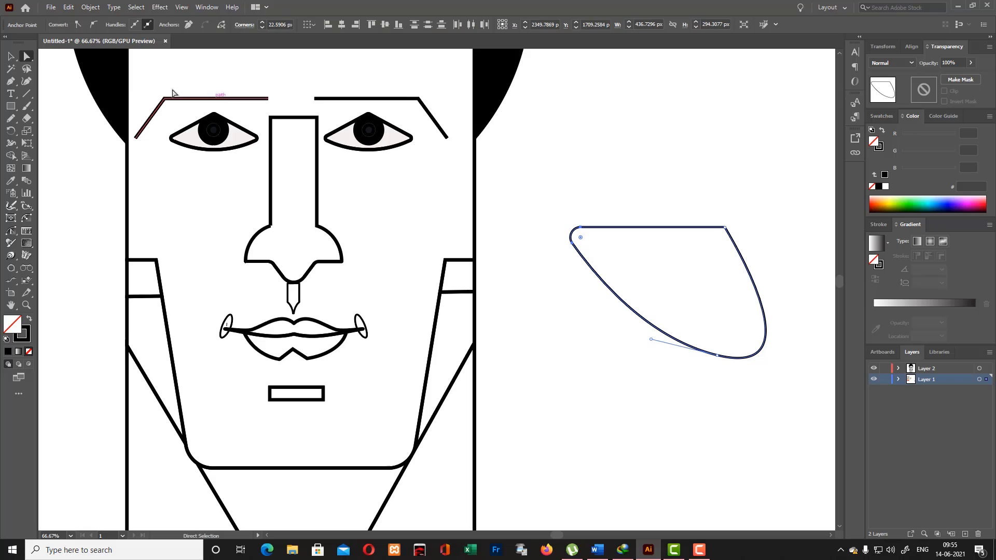
- Move the cheek shape back onto the face beneath the right-hand eye, just beside the nose
{"action": "left_click", "coordinate": [10, 57]}
{"action": "left_click_drag", "start_coordinate": [698, 228], "coordinate": [452, 191]}
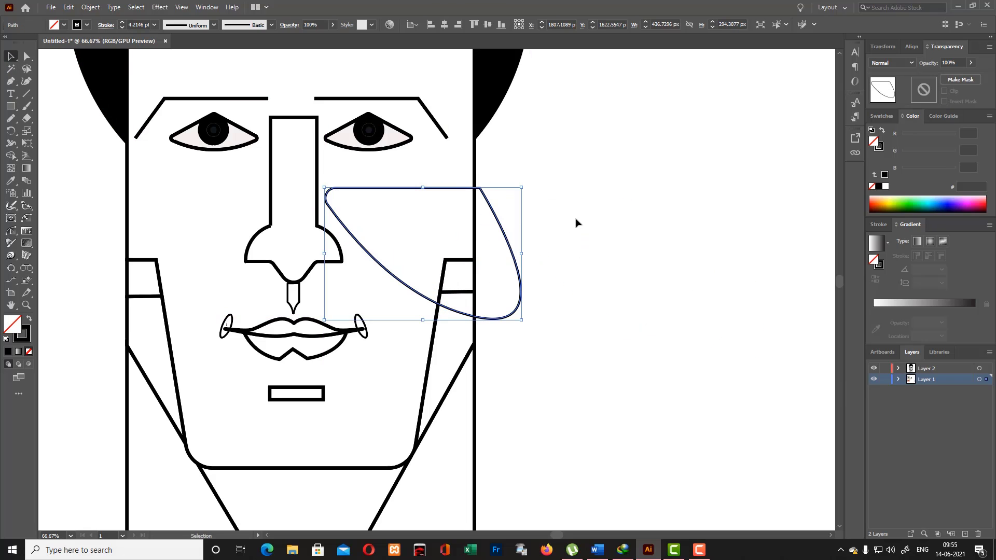
{"action": "left_click", "coordinate": [701, 243]}
- Paste a copy of the cheek shape in front and reflect it across the vertical axis
{"action": "left_click", "coordinate": [524, 307]}
{"action": "right_click", "coordinate": [523, 312]}
{"action": "mouse_move", "coordinate": [553, 237]}
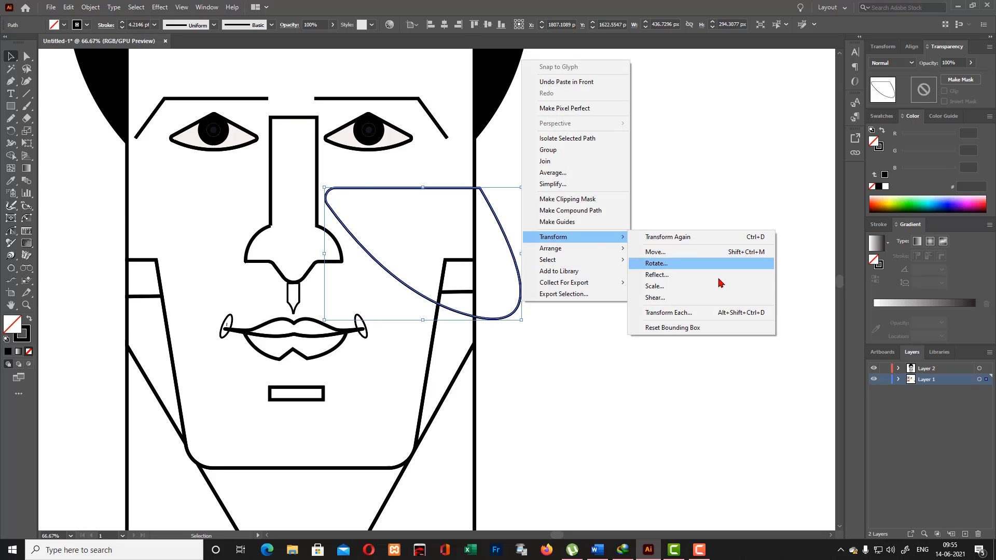
{"action": "left_click", "coordinate": [659, 275]}
{"action": "left_click", "coordinate": [452, 340]}
- Nudge the mirrored copy horizontally across the nose to the opposite cheek, about 630 px to the left
{"action": "key", "text": "Left"}
{"action": "key", "text": "Left"}
{"action": "key", "text": "Left"}
{"action": "key", "text": "Left"}
{"action": "key", "text": "Left"}
{"action": "key", "text": "Left"}
{"action": "key", "text": "Left"}
{"action": "key", "text": "Left"}
{"action": "key", "text": "Left"}
{"action": "key", "text": "Left"}
{"action": "key", "text": "Left"}
{"action": "key", "text": "Left"}
{"action": "key", "text": "Left"}
{"action": "key", "text": "Left"}
{"action": "key", "text": "Left"}
{"action": "key", "text": "Left"}
{"action": "key", "text": "Left"}
{"action": "key", "text": "Left"}
{"action": "key", "text": "Left"}
{"action": "key", "text": "Left"}
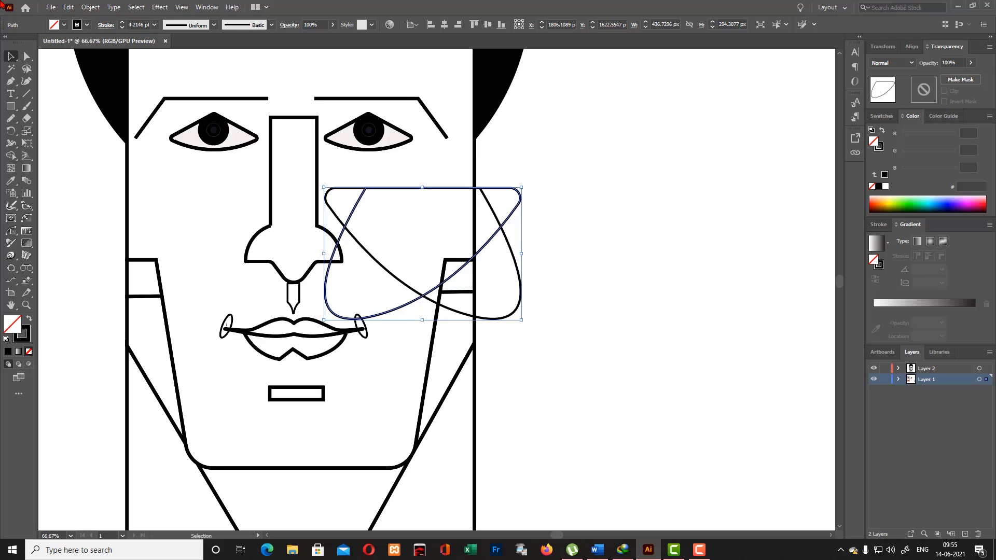
{"action": "key", "text": "Left"}
{"action": "key", "text": "Left"}
{"action": "key", "text": "Left"}
{"action": "key", "text": "Left"}
{"action": "key", "text": "Left"}
{"action": "key", "text": "Left"}
{"action": "key", "text": "Left"}
{"action": "key", "text": "Left"}
{"action": "key", "text": "Left"}
{"action": "key", "text": "Left"}
{"action": "key", "text": "Left"}
{"action": "key", "text": "Left"}
{"action": "key", "text": "Left"}
{"action": "key", "text": "Left"}
{"action": "key", "text": "Left"}
{"action": "key", "text": "Left"}
{"action": "key", "text": "Left"}
{"action": "key", "text": "Left"}
{"action": "key", "text": "Left"}
{"action": "key", "text": "Left"}
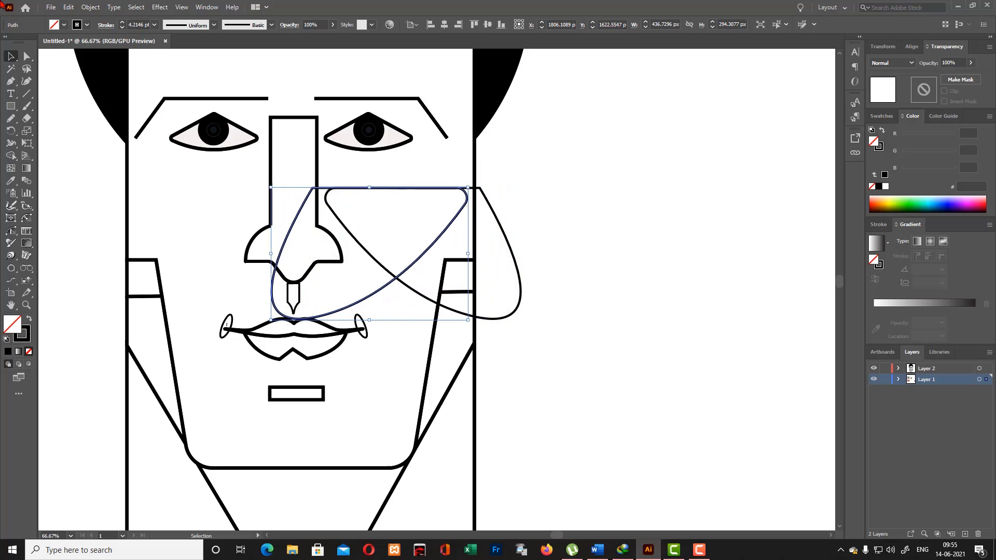
{"action": "key", "text": "Left"}
{"action": "key", "text": "Left"}
{"action": "key", "text": "Left"}
{"action": "key", "text": "Left"}
{"action": "key", "text": "Left"}
{"action": "key", "text": "Left"}
{"action": "key", "text": "Left"}
{"action": "key", "text": "Left"}
{"action": "key", "text": "Left"}
{"action": "key", "text": "Left"}
{"action": "key", "text": "Left"}
{"action": "key", "text": "Left"}
{"action": "key", "text": "Left"}
{"action": "key", "text": "Left"}
{"action": "key", "text": "Left"}
{"action": "key", "text": "Left"}
{"action": "key", "text": "Left"}
{"action": "key", "text": "Left"}
{"action": "key", "text": "Left"}
{"action": "key", "text": "Left"}
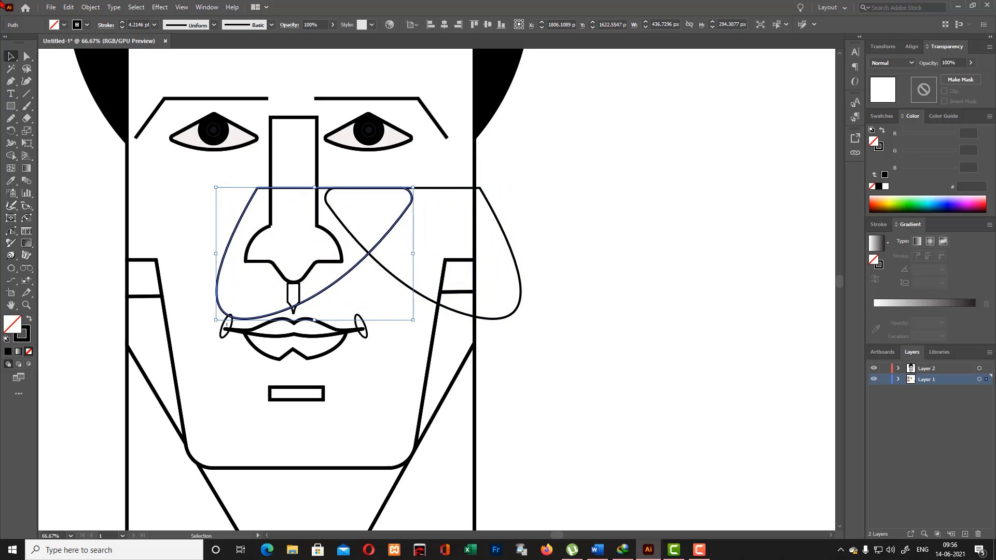
{"action": "key", "text": "Left"}
{"action": "key", "text": "Left"}
{"action": "key", "text": "Left"}
{"action": "key", "text": "Left"}
{"action": "key", "text": "Left"}
{"action": "key", "text": "Left"}
{"action": "key", "text": "Left"}
{"action": "key", "text": "Left"}
{"action": "key", "text": "Left"}
{"action": "key", "text": "Left"}
{"action": "key", "text": "Left"}
{"action": "key", "text": "Left"}
{"action": "key", "text": "Left"}
{"action": "key", "text": "Left"}
{"action": "key", "text": "Left"}
{"action": "key", "text": "Left"}
{"action": "key", "text": "Left"}
{"action": "key", "text": "Left"}
{"action": "key", "text": "Left"}
{"action": "key", "text": "Left"}
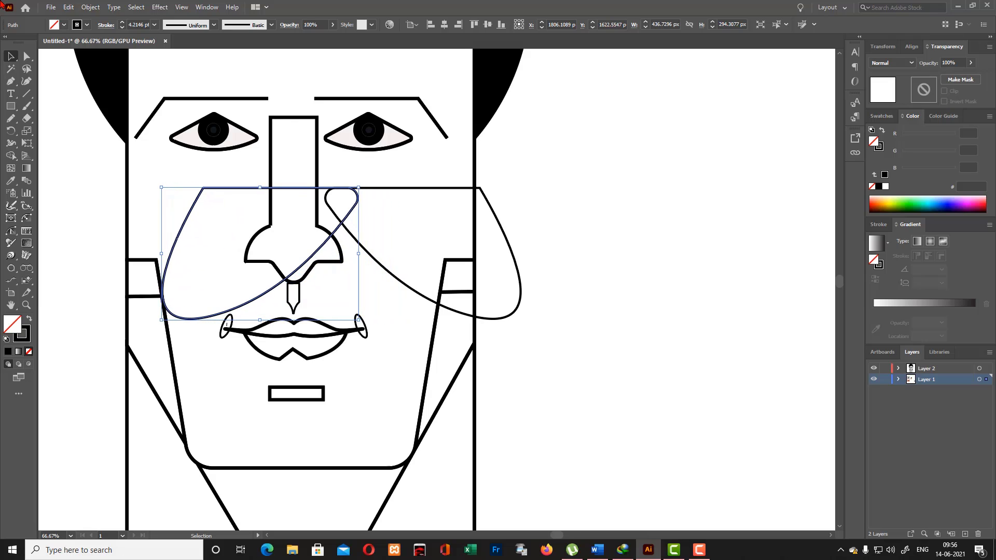
{"action": "key", "text": "Left"}
{"action": "key", "text": "Left"}
{"action": "key", "text": "Left"}
{"action": "key", "text": "Left"}
{"action": "key", "text": "Left"}
{"action": "key", "text": "Left"}
{"action": "key", "text": "Left"}
{"action": "key", "text": "Left"}
{"action": "key", "text": "Left"}
{"action": "key", "text": "Left"}
{"action": "key", "text": "Left"}
{"action": "key", "text": "Left"}
{"action": "key", "text": "Left"}
{"action": "key", "text": "Left"}
{"action": "key", "text": "Left"}
{"action": "key", "text": "Left"}
{"action": "key", "text": "Left"}
{"action": "key", "text": "Left"}
{"action": "key", "text": "Left"}
{"action": "key", "text": "Left"}
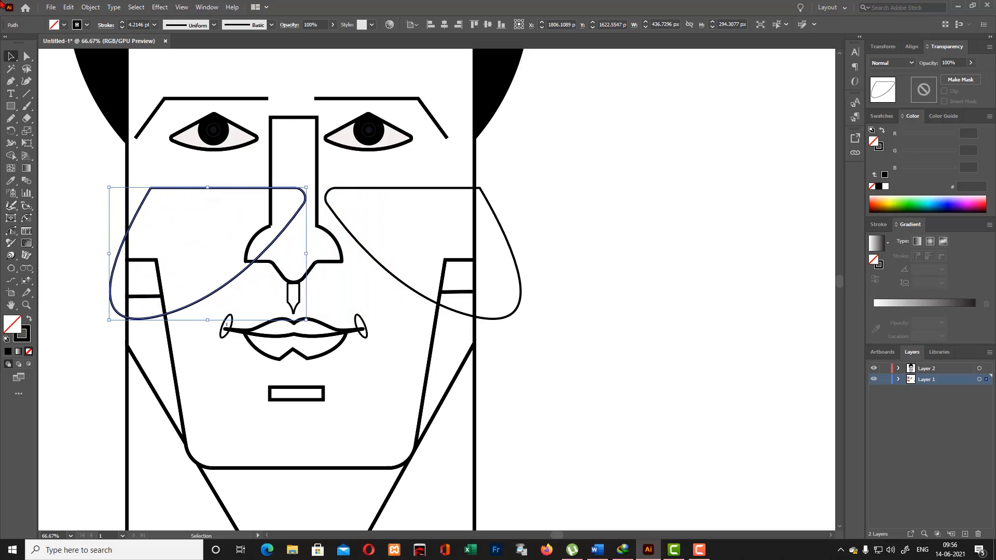
{"action": "key", "text": "Left"}
{"action": "key", "text": "Left"}
{"action": "key", "text": "Left"}
{"action": "key", "text": "Left"}
{"action": "key", "text": "Left"}
{"action": "key", "text": "Left"}
{"action": "key", "text": "Left"}
{"action": "key", "text": "Left"}
{"action": "key", "text": "Left"}
{"action": "key", "text": "Left"}
{"action": "key", "text": "Left"}
{"action": "key", "text": "Left"}
{"action": "key", "text": "Left"}
{"action": "key", "text": "Left"}
{"action": "key", "text": "Left"}
{"action": "key", "text": "Left"}
{"action": "key", "text": "Left"}
{"action": "key", "text": "Left"}
{"action": "key", "text": "Left"}
{"action": "key", "text": "Left"}
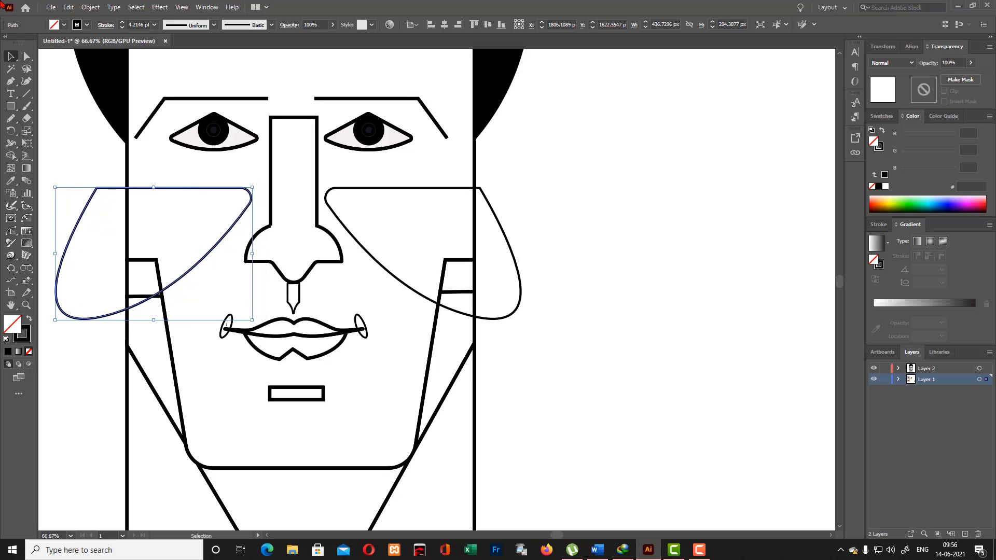
{"action": "left_click", "coordinate": [407, 189], "text": "shift"}
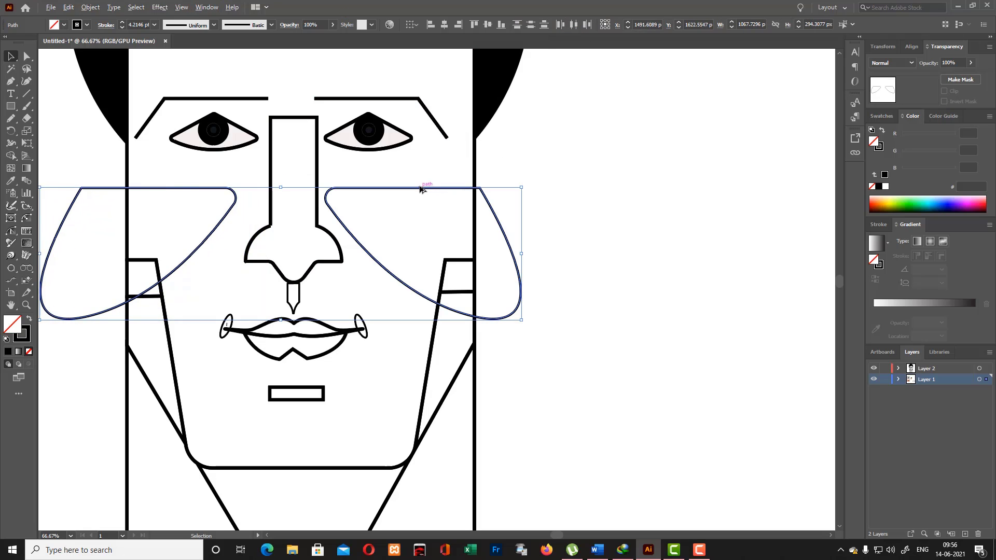
{"action": "left_click", "coordinate": [418, 190]}
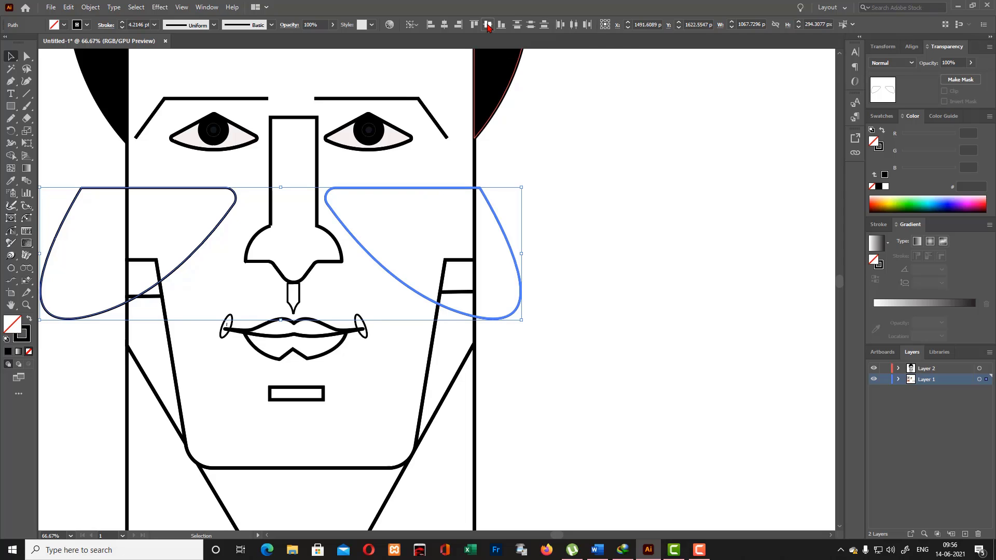
{"action": "left_click", "coordinate": [561, 25]}
{"action": "key", "text": "ctrl+z"}
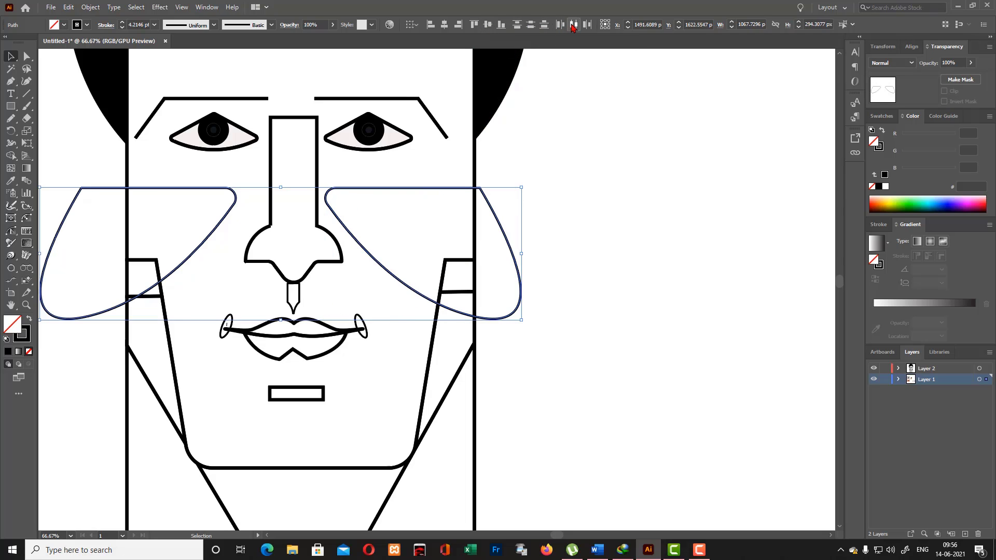
{"action": "left_click", "coordinate": [612, 118]}
{"action": "left_click_drag", "start_coordinate": [328, 202], "coordinate": [237, 181]}
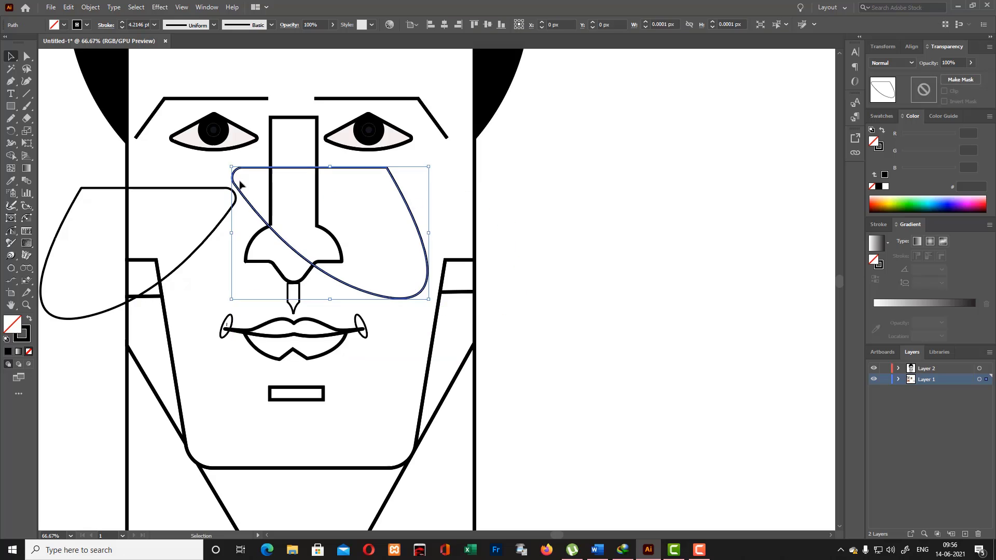
{"action": "key", "text": "ctrl+z"}
{"action": "left_click", "coordinate": [236, 202], "text": "shift"}
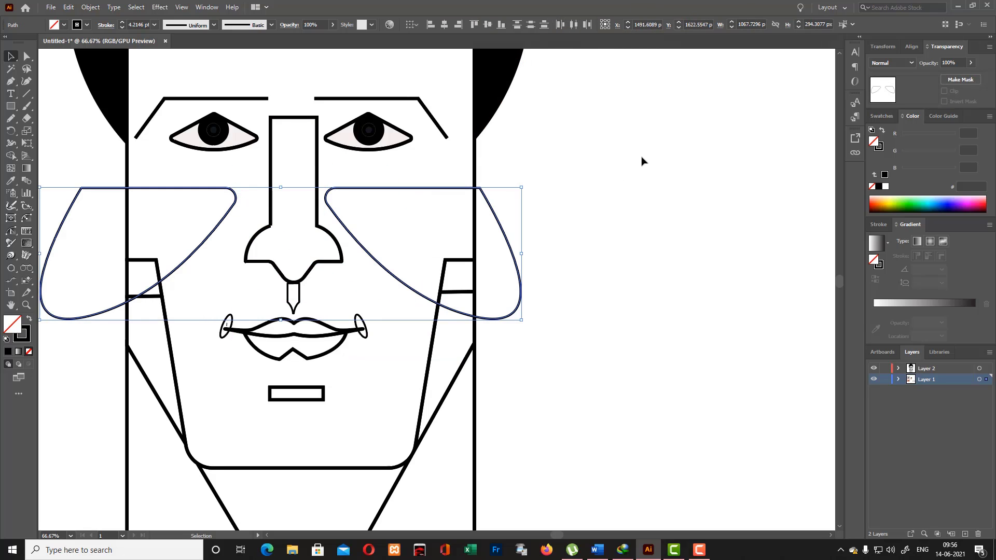
{"action": "left_click", "coordinate": [475, 215]}
- Nudge the right-hand cheek shape horizontally away from the nose by about 44 px
{"action": "left_click", "coordinate": [397, 189]}
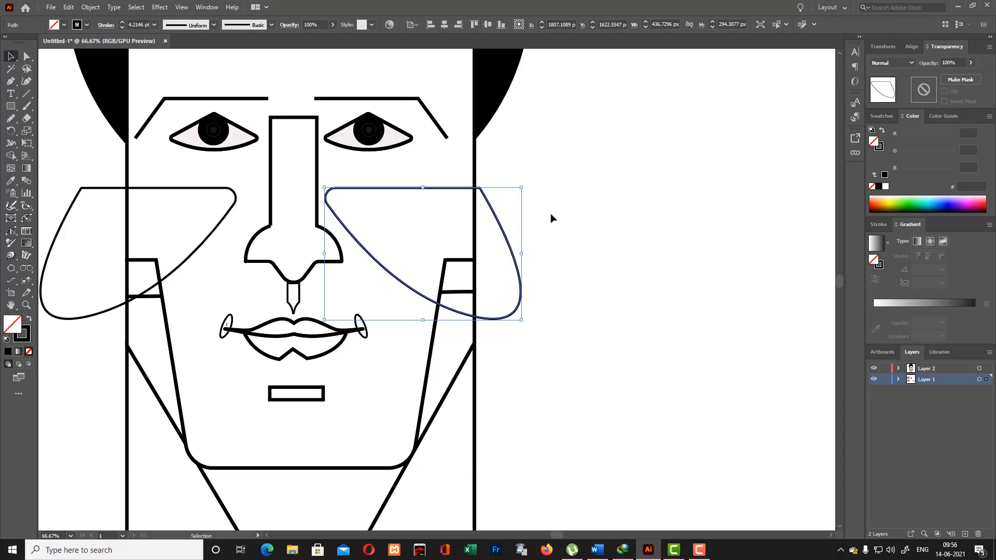
{"action": "left_click", "coordinate": [551, 214]}
{"action": "left_click", "coordinate": [416, 189]}
{"action": "key", "text": "Right"}
{"action": "key", "text": "Right"}
{"action": "key", "text": "Right"}
{"action": "key", "text": "Right"}
{"action": "key", "text": "Right"}
{"action": "key", "text": "Right"}
{"action": "key", "text": "Right"}
{"action": "key", "text": "Right"}
{"action": "key", "text": "Right"}
{"action": "key", "text": "Right"}
{"action": "key", "text": "Right"}
{"action": "key", "text": "Right"}
{"action": "key", "text": "Right"}
{"action": "key", "text": "Right"}
{"action": "key", "text": "Right"}
{"action": "key", "text": "Right"}
{"action": "key", "text": "Right"}
{"action": "key", "text": "Right"}
{"action": "key", "text": "Right"}
{"action": "key", "text": "Right"}
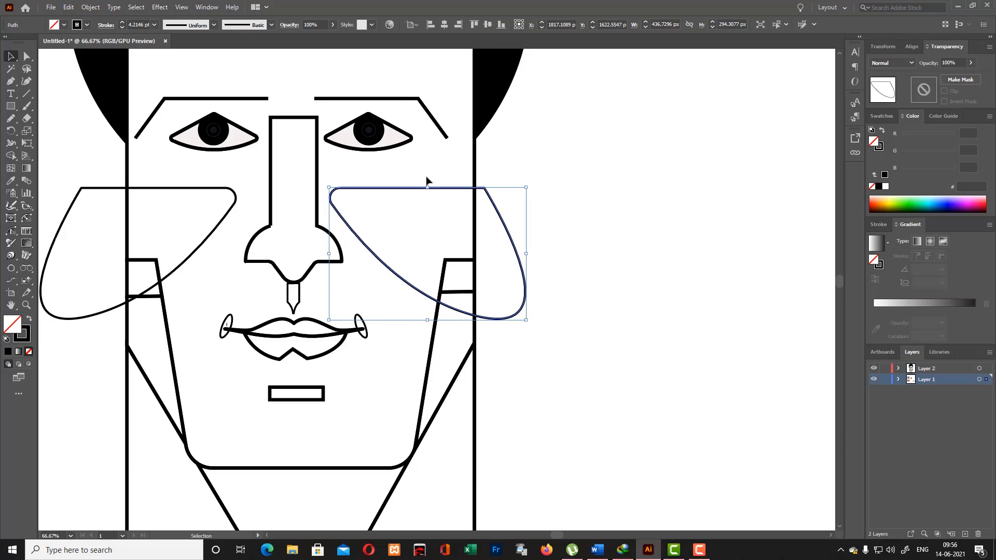
{"action": "key", "text": "Right"}
{"action": "key", "text": "Right"}
{"action": "key", "text": "Right"}
{"action": "key", "text": "Right"}
{"action": "key", "text": "Right"}
{"action": "key", "text": "Right"}
{"action": "key", "text": "Right"}
{"action": "key", "text": "Right"}
{"action": "key", "text": "Right"}
{"action": "key", "text": "Right"}
{"action": "key", "text": "Right"}
{"action": "key", "text": "Right"}
{"action": "key", "text": "Right"}
{"action": "key", "text": "Right"}
{"action": "key", "text": "Right"}
{"action": "key", "text": "Right"}
{"action": "key", "text": "Right"}
{"action": "key", "text": "Right"}
{"action": "key", "text": "Right"}
{"action": "key", "text": "Right"}
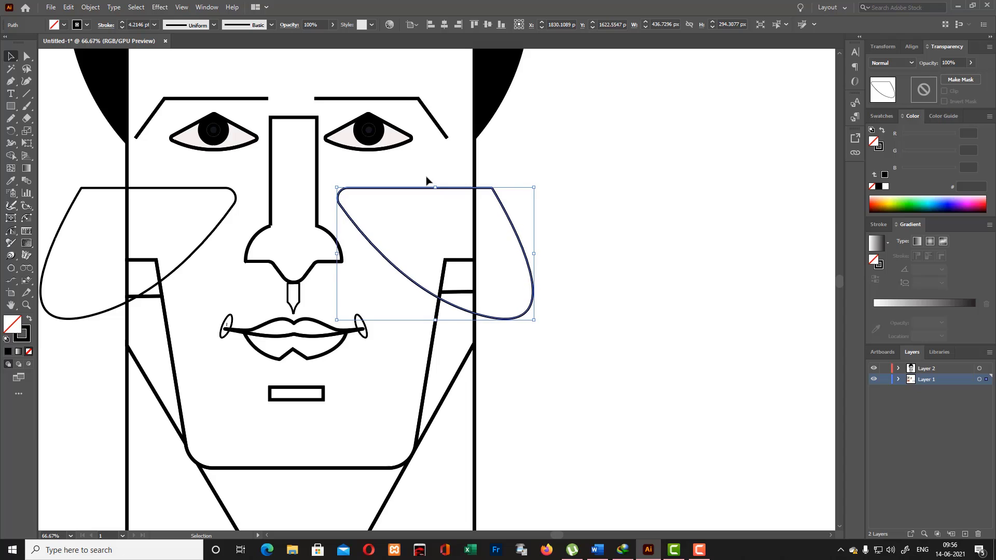
{"action": "key", "text": "Right"}
{"action": "key", "text": "Right"}
{"action": "key", "text": "Right"}
{"action": "key", "text": "Right"}
{"action": "key", "text": "Right"}
{"action": "key", "text": "Right"}
{"action": "key", "text": "Right"}
{"action": "key", "text": "Right"}
{"action": "key", "text": "Right"}
{"action": "key", "text": "Right"}
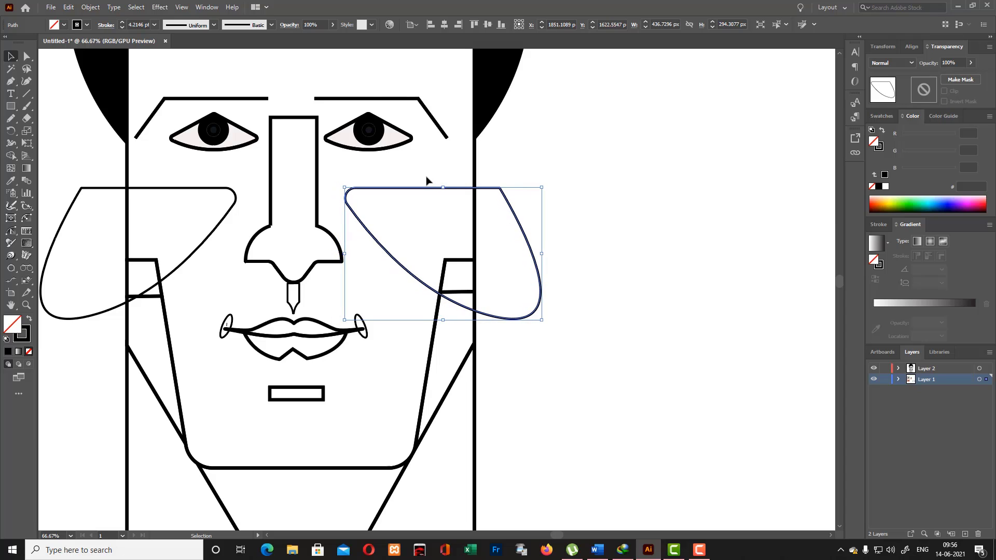
- Shift the right-hand cheek shape about 26 px further outward, leaving the opposite cheek shape in place
{"action": "left_click", "coordinate": [210, 193], "text": "shift"}
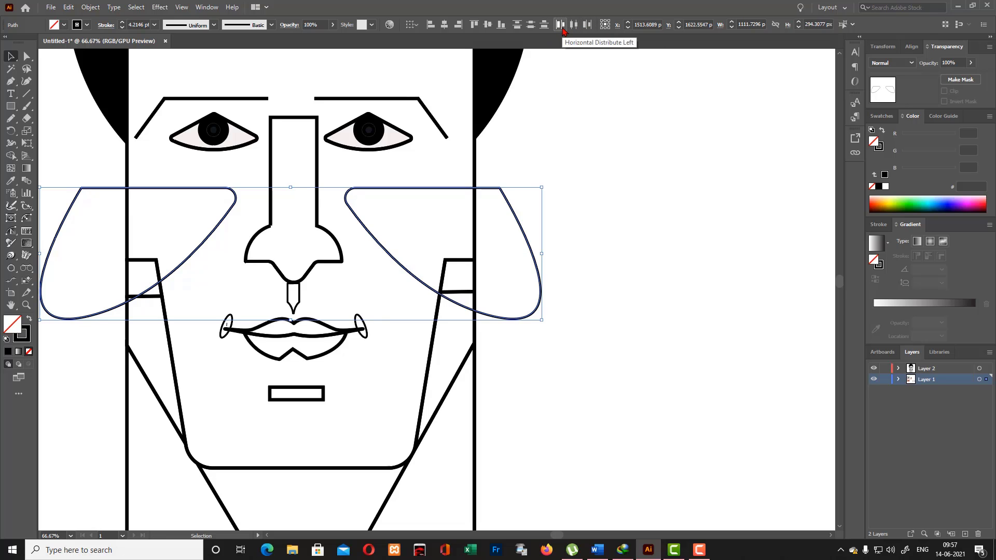
{"action": "left_click", "coordinate": [223, 223]}
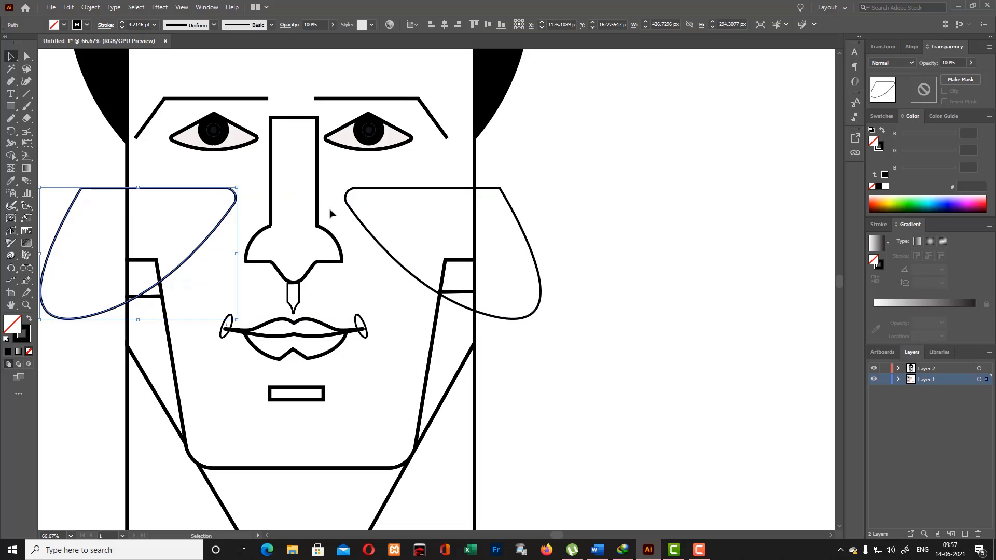
{"action": "left_click", "coordinate": [346, 204], "text": "shift"}
{"action": "left_click", "coordinate": [485, 222]}
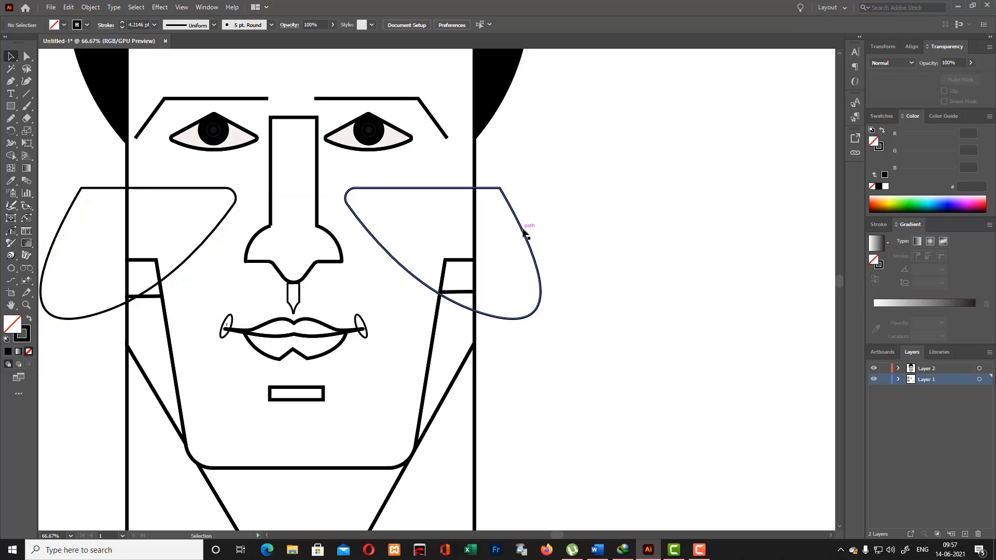
{"action": "left_click", "coordinate": [523, 230]}
{"action": "key", "text": "Right"}
{"action": "key", "text": "Right"}
{"action": "key", "text": "Right"}
{"action": "key", "text": "Right"}
{"action": "key", "text": "Right"}
{"action": "key", "text": "Right"}
{"action": "key", "text": "Right"}
{"action": "key", "text": "Right"}
{"action": "key", "text": "Right"}
{"action": "key", "text": "Right"}
{"action": "key", "text": "Right"}
{"action": "key", "text": "Right"}
{"action": "key", "text": "Right"}
{"action": "key", "text": "Right"}
{"action": "key", "text": "Right"}
{"action": "key", "text": "Right"}
{"action": "key", "text": "Right"}
{"action": "key", "text": "Right"}
{"action": "key", "text": "Right"}
{"action": "key", "text": "Right"}
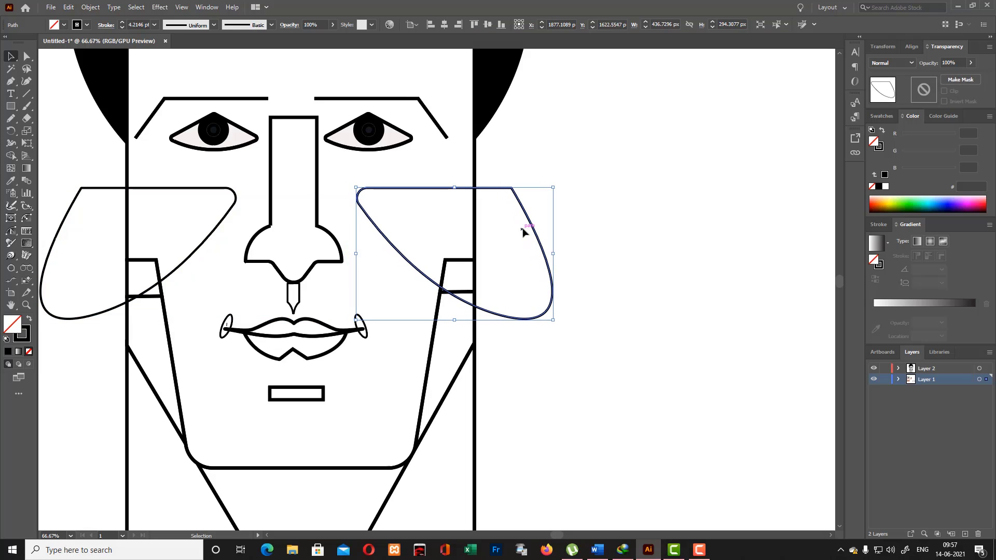
- Nudge both cheek shapes together about 14 px to the left
{"action": "left_click", "coordinate": [231, 209], "text": "shift"}
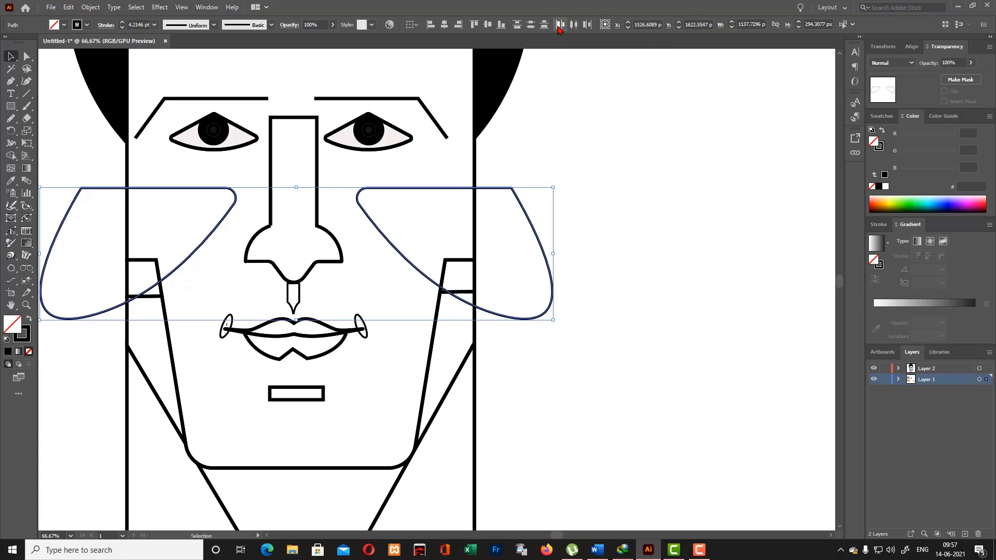
{"action": "key", "text": "Left"}
{"action": "key", "text": "Left"}
{"action": "key", "text": "Left"}
{"action": "key", "text": "Left"}
{"action": "key", "text": "Left"}
{"action": "key", "text": "Left"}
{"action": "key", "text": "Left"}
{"action": "key", "text": "Left"}
{"action": "key", "text": "Left"}
{"action": "key", "text": "Left"}
{"action": "key", "text": "Left"}
{"action": "key", "text": "Left"}
{"action": "key", "text": "Left"}
{"action": "key", "text": "Left"}
{"action": "key", "text": "Left"}
{"action": "key", "text": "Left"}
{"action": "key", "text": "Left"}
{"action": "key", "text": "Left"}
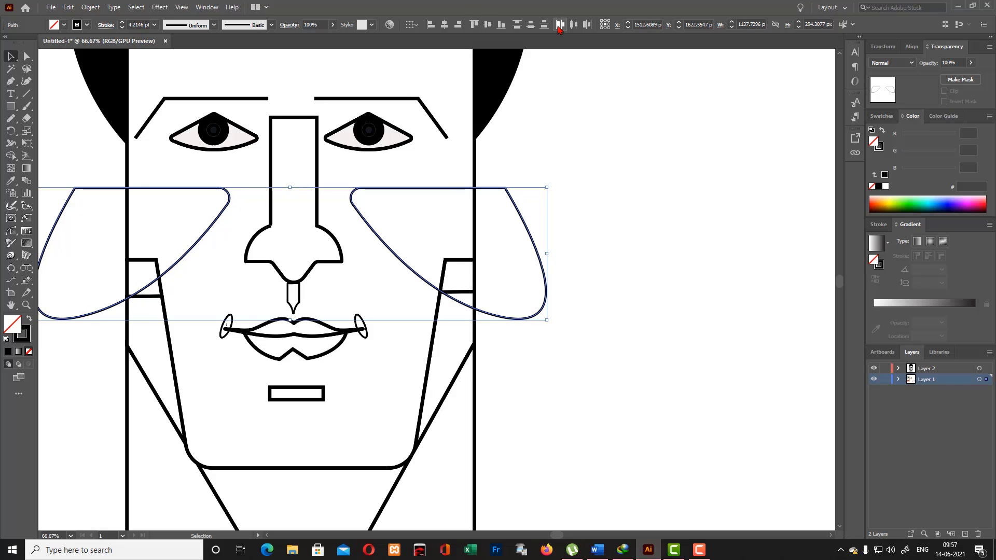
- Move both cheek shapes inward along the same level so they overlap across the nose
{"action": "left_click", "coordinate": [630, 235]}
{"action": "left_click", "coordinate": [222, 212]}
{"action": "left_click_drag", "start_coordinate": [222, 211], "coordinate": [359, 215]}
{"action": "left_click_drag", "start_coordinate": [452, 190], "coordinate": [351, 192]}
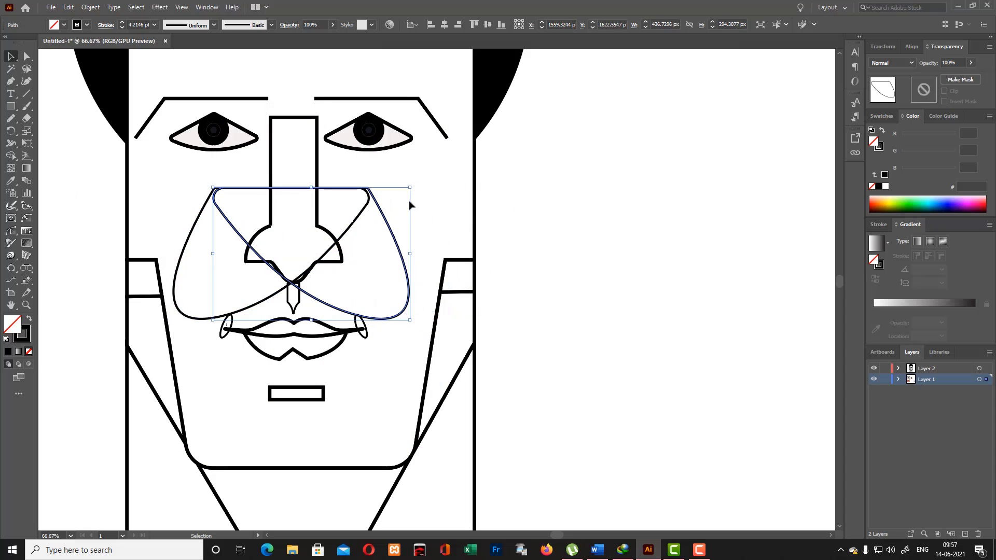
- Shift the right-hand cheek shape horizontally until its outline mirrors the other cheek shape where they overlap on the nose
{"action": "key", "text": "Right"}
{"action": "key", "text": "Right"}
{"action": "key", "text": "Right"}
{"action": "key", "text": "Right"}
{"action": "key", "text": "Right"}
{"action": "key", "text": "Right"}
{"action": "key", "text": "Right"}
{"action": "key", "text": "Right"}
{"action": "key", "text": "Right"}
{"action": "key", "text": "Right"}
{"action": "key", "text": "Right"}
{"action": "key", "text": "Right"}
{"action": "key", "text": "Right"}
{"action": "key", "text": "Right"}
{"action": "key", "text": "Right"}
{"action": "key", "text": "Right"}
{"action": "key", "text": "Right"}
{"action": "key", "text": "Right"}
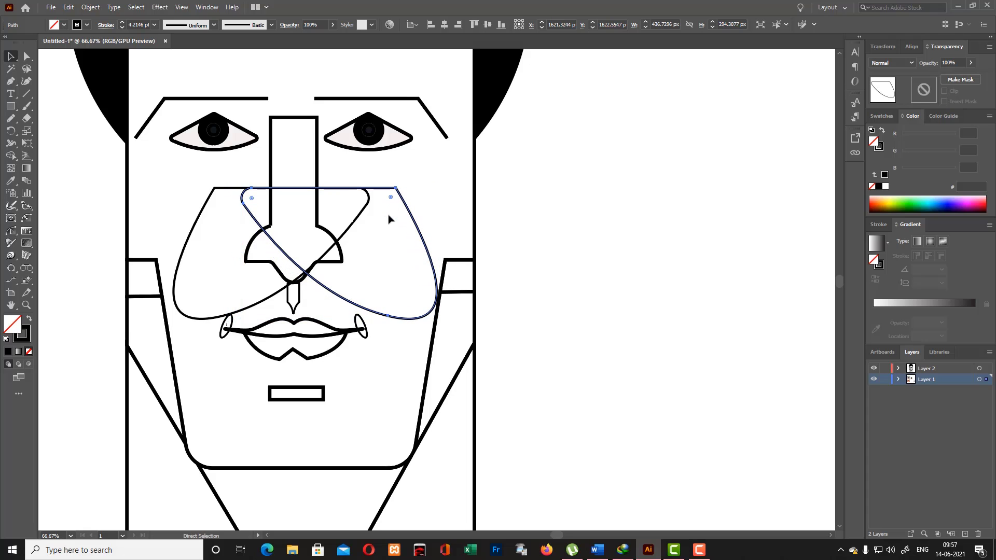
{"action": "key", "text": "v"}
{"action": "key", "text": "Left"}
{"action": "left_click_drag", "start_coordinate": [419, 223], "coordinate": [387, 223]}
{"action": "left_click", "coordinate": [452, 218]}
- Try distributing the two overlapping cheek shapes horizontally, by their centers and by their left edges
{"action": "left_click", "coordinate": [354, 220]}
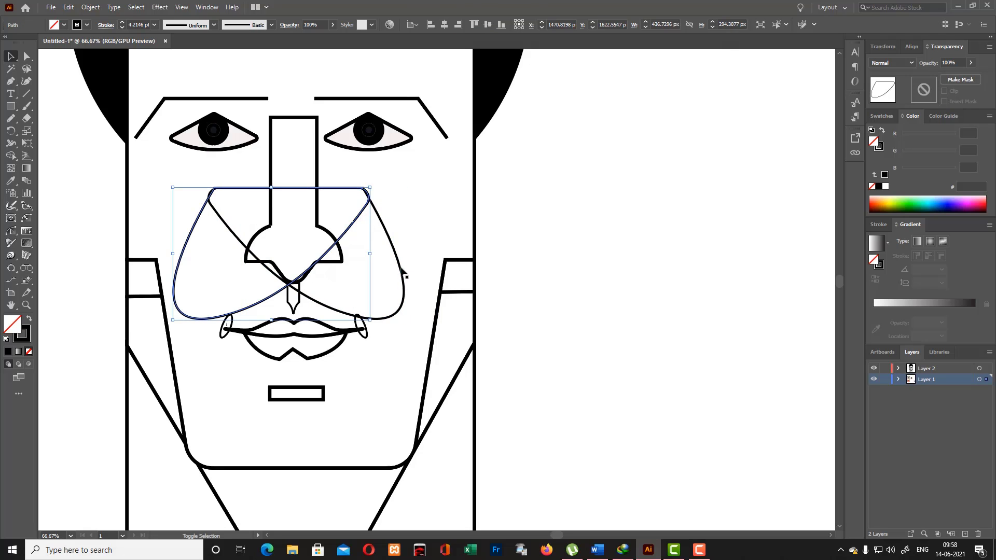
{"action": "left_click", "coordinate": [403, 271], "text": "shift"}
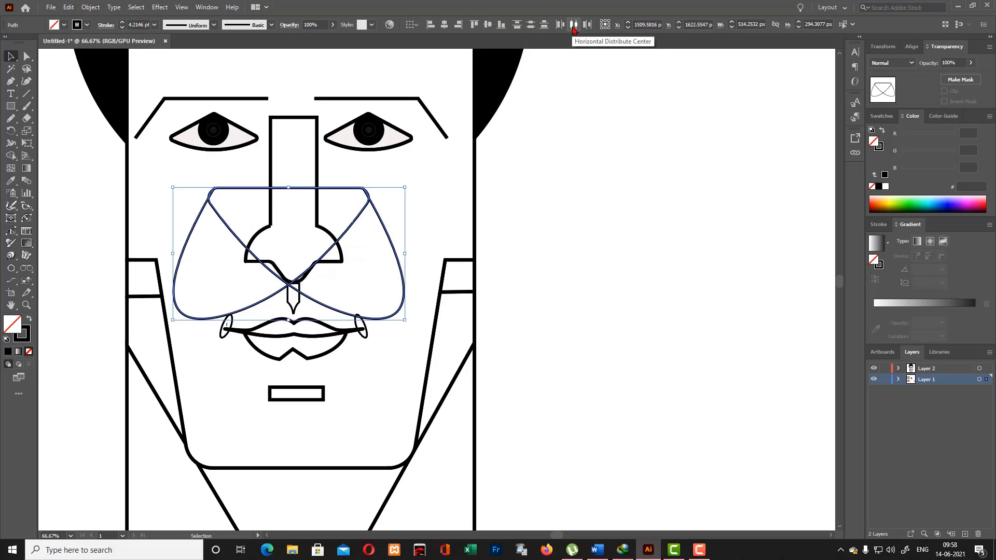
{"action": "left_click", "coordinate": [573, 27]}
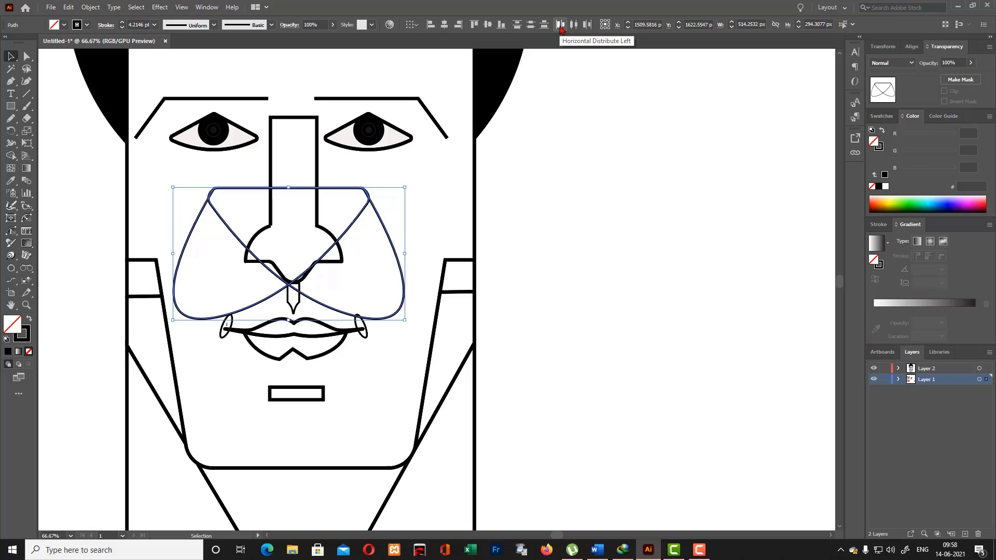
{"action": "left_click", "coordinate": [561, 26]}
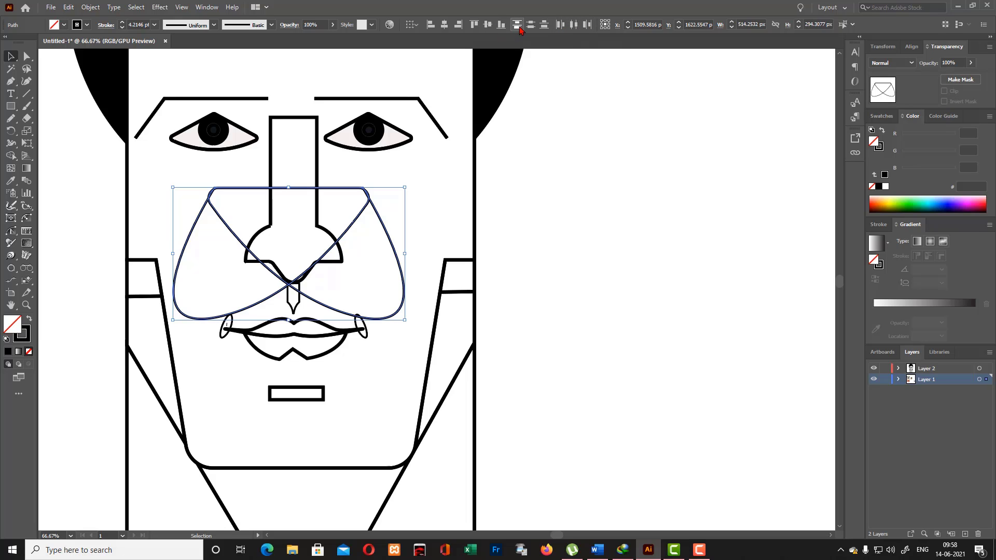
{"action": "left_click", "coordinate": [467, 244]}
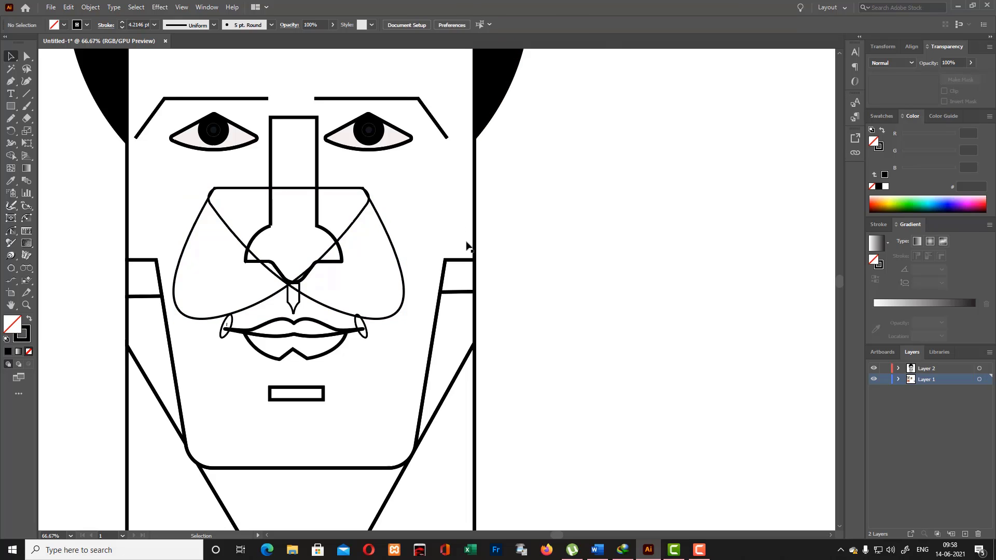
- Move the right-hand cheek shape back outward beside the nose, to about X 1796 px and Y 1621 px
{"action": "left_click_drag", "start_coordinate": [400, 263], "coordinate": [399, 257]}
{"action": "key", "text": "Right"}
{"action": "key", "text": "Right"}
{"action": "key", "text": "Right"}
{"action": "key", "text": "Right"}
{"action": "key", "text": "Right"}
{"action": "key", "text": "Right"}
{"action": "key", "text": "Right"}
{"action": "key", "text": "Right"}
{"action": "key", "text": "Right"}
{"action": "key", "text": "Right"}
{"action": "key", "text": "Right"}
{"action": "key", "text": "Right"}
{"action": "key", "text": "Right"}
{"action": "key", "text": "Right"}
{"action": "key", "text": "Right"}
{"action": "key", "text": "Right"}
{"action": "key", "text": "Right"}
{"action": "key", "text": "Right"}
{"action": "key", "text": "Right"}
{"action": "key", "text": "Right"}
{"action": "key", "text": "Right"}
{"action": "key", "text": "Right"}
{"action": "key", "text": "Right"}
{"action": "key", "text": "Right"}
{"action": "key", "text": "Right"}
{"action": "key", "text": "Right"}
{"action": "key", "text": "Right"}
{"action": "key", "text": "Right"}
{"action": "key", "text": "Right"}
{"action": "key", "text": "Right"}
{"action": "key", "text": "Right"}
{"action": "key", "text": "Right"}
{"action": "key", "text": "Right"}
{"action": "key", "text": "Right"}
{"action": "key", "text": "Right"}
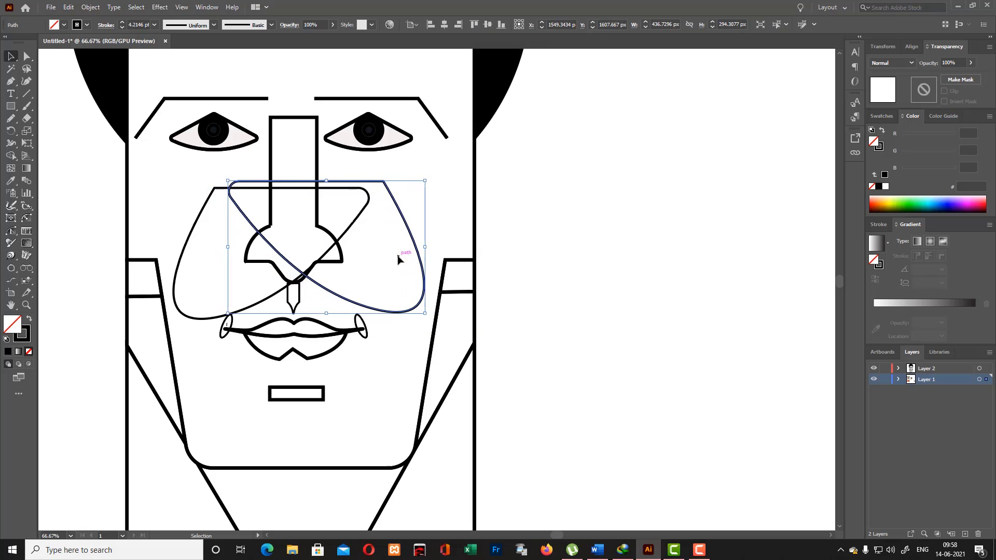
{"action": "key", "text": "Right"}
{"action": "key", "text": "Down"}
{"action": "key", "text": "Down"}
{"action": "key", "text": "Down"}
{"action": "key", "text": "Down"}
{"action": "key", "text": "Down"}
{"action": "key", "text": "Down"}
{"action": "key", "text": "Down"}
{"action": "key", "text": "Down"}
{"action": "key", "text": "Down"}
{"action": "key", "text": "Down"}
{"action": "key", "text": "Down"}
{"action": "key", "text": "Down"}
{"action": "key", "text": "Down"}
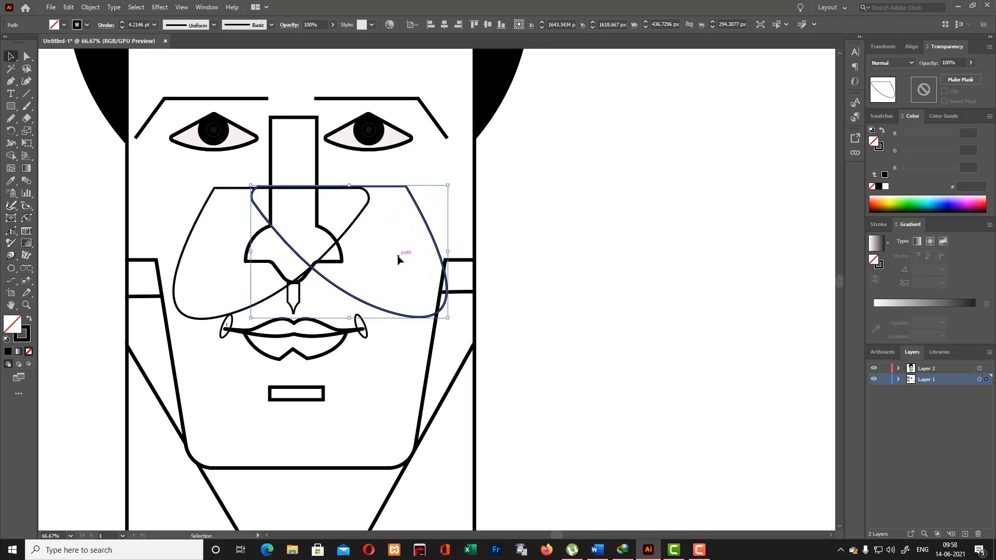
{"action": "key", "text": "Right"}
{"action": "key", "text": "Right"}
{"action": "key", "text": "Right"}
{"action": "key", "text": "Right"}
{"action": "key", "text": "Right"}
{"action": "key", "text": "Right"}
{"action": "key", "text": "Right"}
{"action": "key", "text": "Right"}
{"action": "key", "text": "Right"}
{"action": "key", "text": "Right"}
{"action": "key", "text": "Right"}
{"action": "key", "text": "Right"}
{"action": "key", "text": "Right"}
{"action": "key", "text": "Right"}
{"action": "key", "text": "Right"}
{"action": "key", "text": "Right"}
{"action": "key", "text": "Right"}
{"action": "key", "text": "Right"}
{"action": "key", "text": "Right"}
{"action": "key", "text": "Right"}
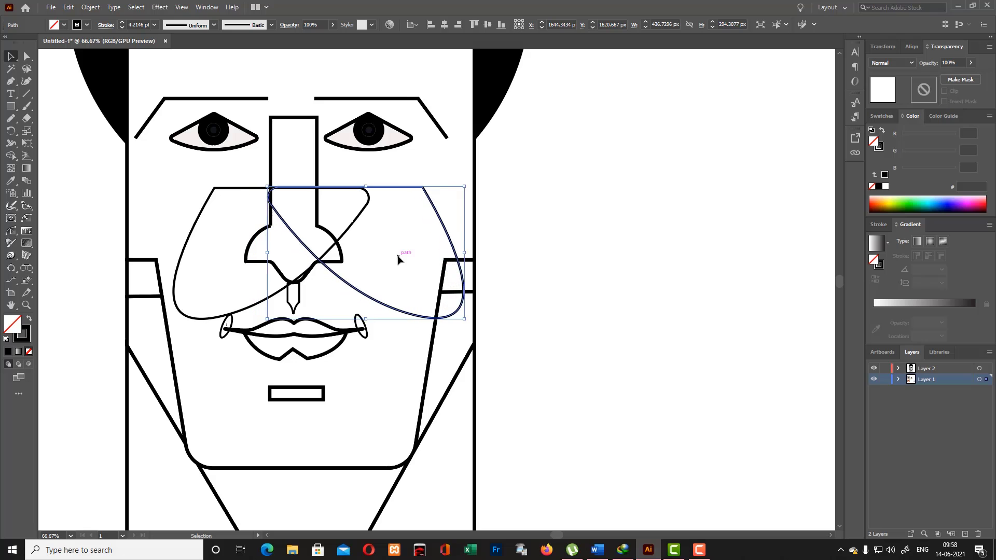
{"action": "key", "text": "Right"}
{"action": "key", "text": "Right"}
{"action": "key", "text": "Right"}
{"action": "key", "text": "Right"}
{"action": "key", "text": "Right"}
{"action": "key", "text": "Right"}
{"action": "key", "text": "Right"}
{"action": "key", "text": "Right"}
{"action": "key", "text": "Right"}
{"action": "key", "text": "Right"}
{"action": "key", "text": "Right"}
{"action": "key", "text": "Right"}
{"action": "key", "text": "Right"}
{"action": "key", "text": "Right"}
{"action": "key", "text": "Right"}
{"action": "key", "text": "Right"}
{"action": "key", "text": "Right"}
{"action": "key", "text": "Right"}
{"action": "key", "text": "Right"}
{"action": "key", "text": "Right"}
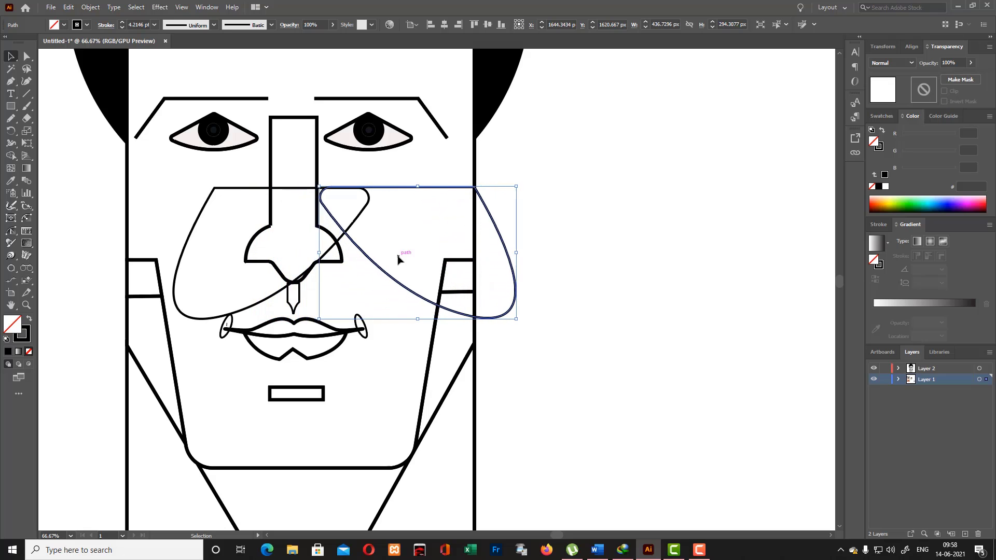
{"action": "key", "text": "Left"}
{"action": "key", "text": "Left"}
{"action": "key", "text": "Left"}
{"action": "key", "text": "Left"}
{"action": "key", "text": "Left"}
{"action": "key", "text": "Left"}
{"action": "key", "text": "Left"}
{"action": "key", "text": "Left"}
{"action": "key", "text": "Left"}
{"action": "key", "text": "Left"}
{"action": "key", "text": "Left"}
{"action": "key", "text": "Left"}
{"action": "key", "text": "Left"}
{"action": "key", "text": "Left"}
{"action": "key", "text": "Left"}
{"action": "key", "text": "Left"}
{"action": "key", "text": "Left"}
{"action": "key", "text": "Left"}
{"action": "key", "text": "Left"}
{"action": "key", "text": "Left"}
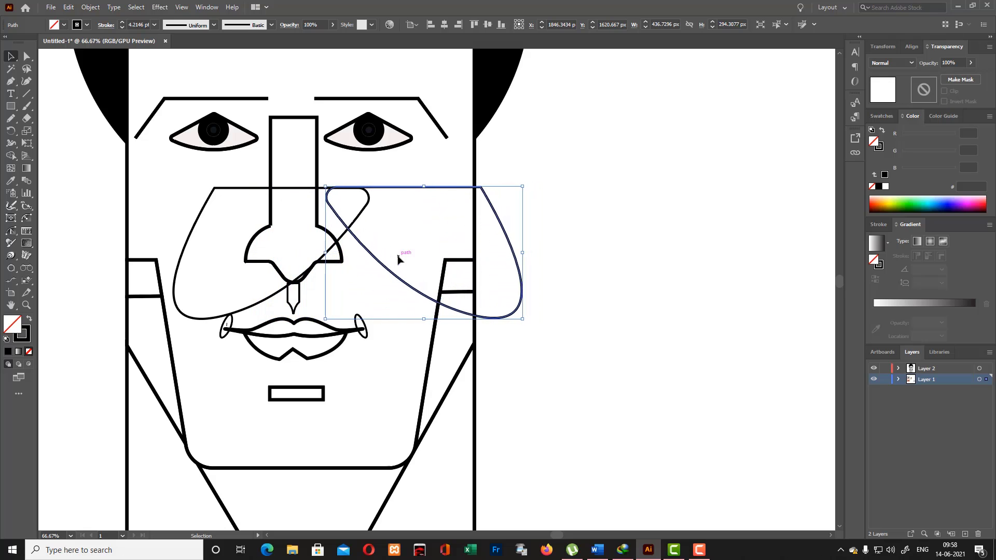
- Nudge the left-hand cheek shape outward about 193 px, until its upper outer corner meets the face edge
{"action": "left_click", "coordinate": [246, 189]}
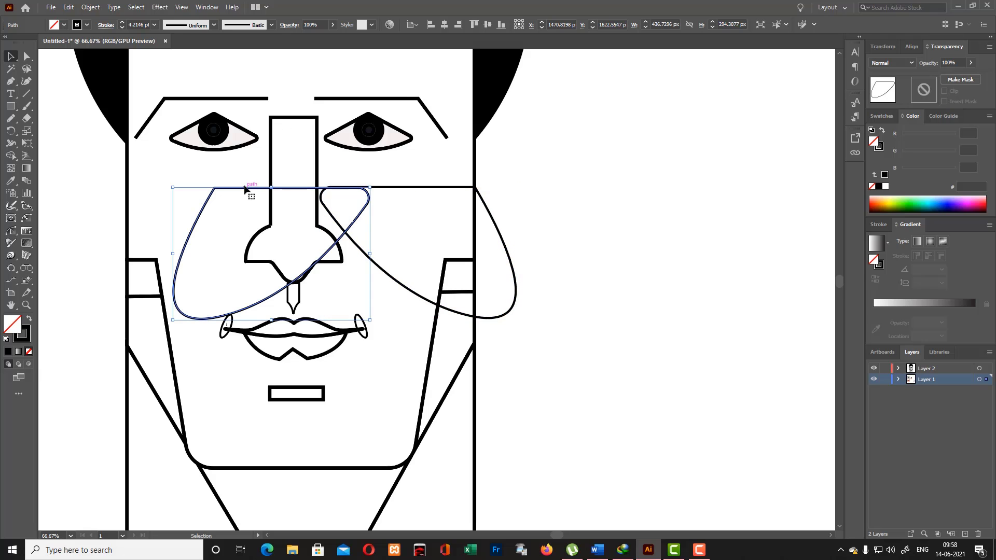
{"action": "key", "text": "Left"}
{"action": "key", "text": "Left"}
{"action": "key", "text": "Left"}
{"action": "key", "text": "Left"}
{"action": "key", "text": "Left"}
{"action": "key", "text": "Left"}
{"action": "key", "text": "Left"}
{"action": "key", "text": "Left"}
{"action": "key", "text": "Left"}
{"action": "key", "text": "Left"}
{"action": "key", "text": "Left"}
{"action": "key", "text": "Left"}
{"action": "key", "text": "Left"}
{"action": "key", "text": "Left"}
{"action": "key", "text": "Left"}
{"action": "key", "text": "Left"}
{"action": "key", "text": "Left"}
{"action": "key", "text": "Left"}
{"action": "key", "text": "Left"}
{"action": "key", "text": "Left"}
{"action": "key", "text": "Left"}
{"action": "key", "text": "Left"}
{"action": "key", "text": "Left"}
{"action": "key", "text": "Left"}
{"action": "key", "text": "Left"}
{"action": "key", "text": "Left"}
{"action": "key", "text": "Left"}
{"action": "key", "text": "Left"}
{"action": "key", "text": "Left"}
{"action": "key", "text": "Left"}
{"action": "key", "text": "Left"}
{"action": "key", "text": "Left"}
{"action": "key", "text": "Left"}
{"action": "key", "text": "Left"}
{"action": "key", "text": "Left"}
{"action": "key", "text": "Left"}
{"action": "key", "text": "Left"}
{"action": "key", "text": "Left"}
{"action": "key", "text": "Left"}
{"action": "key", "text": "Left"}
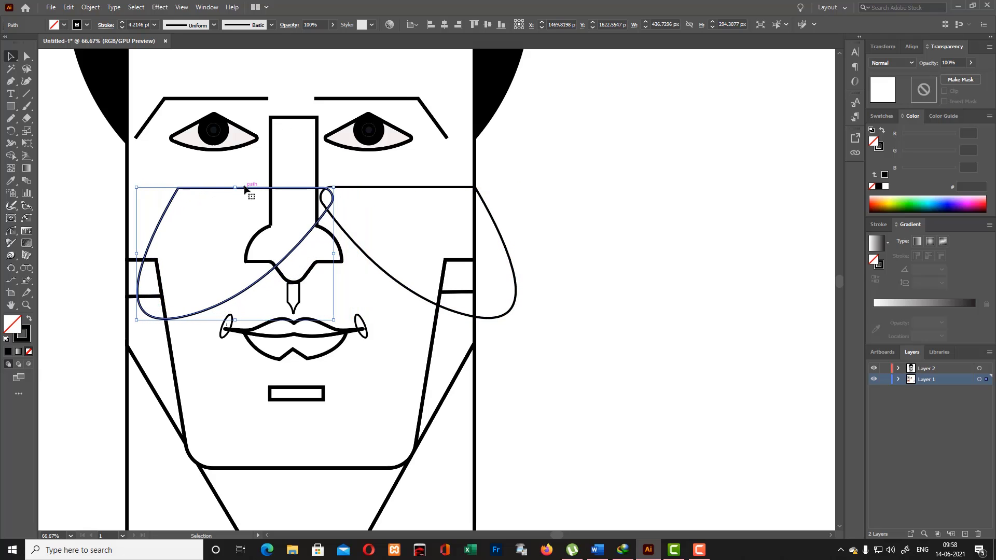
{"action": "key", "text": "Left"}
{"action": "key", "text": "Left"}
{"action": "key", "text": "Left"}
{"action": "key", "text": "Left"}
{"action": "key", "text": "Left"}
{"action": "key", "text": "Left"}
{"action": "key", "text": "Left"}
{"action": "key", "text": "Left"}
{"action": "key", "text": "Left"}
{"action": "key", "text": "Left"}
{"action": "key", "text": "Left"}
{"action": "key", "text": "Left"}
{"action": "key", "text": "Left"}
{"action": "key", "text": "Left"}
{"action": "key", "text": "Left"}
{"action": "key", "text": "Left"}
{"action": "key", "text": "Left"}
{"action": "key", "text": "Left"}
{"action": "key", "text": "Left"}
{"action": "key", "text": "Left"}
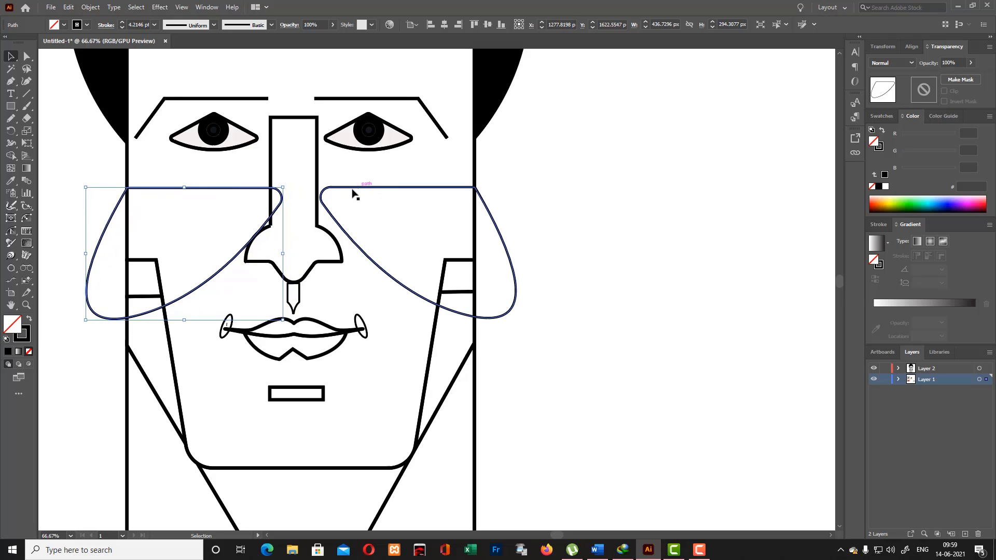
- Move the left-hand cheek shape outward past the face edge, clear of the nose, and select the nose outline
{"action": "left_click_drag", "start_coordinate": [245, 189], "coordinate": [81, 203]}
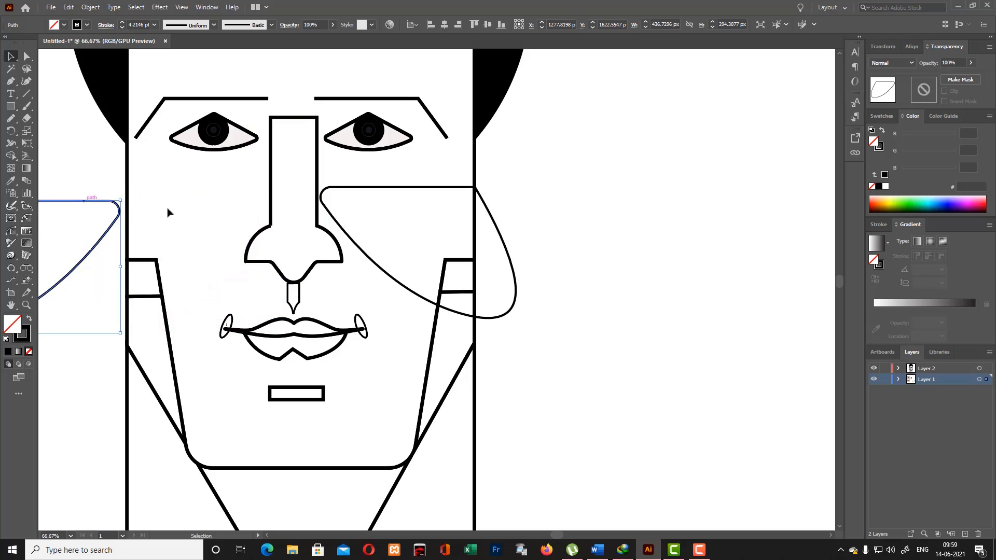
{"action": "left_click", "coordinate": [271, 213]}
{"action": "right_click", "coordinate": [272, 211]}
{"action": "left_click", "coordinate": [308, 314]}
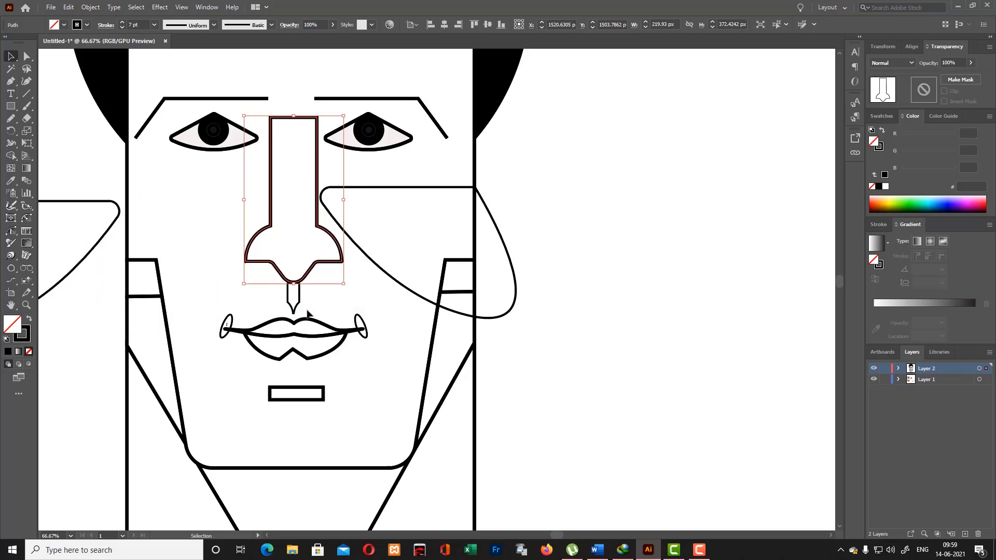
- Reposition both cheek shapes level with each other and equally spaced from the nose, with the left-hand one at about X 1182 px
{"action": "left_click", "coordinate": [387, 275]}
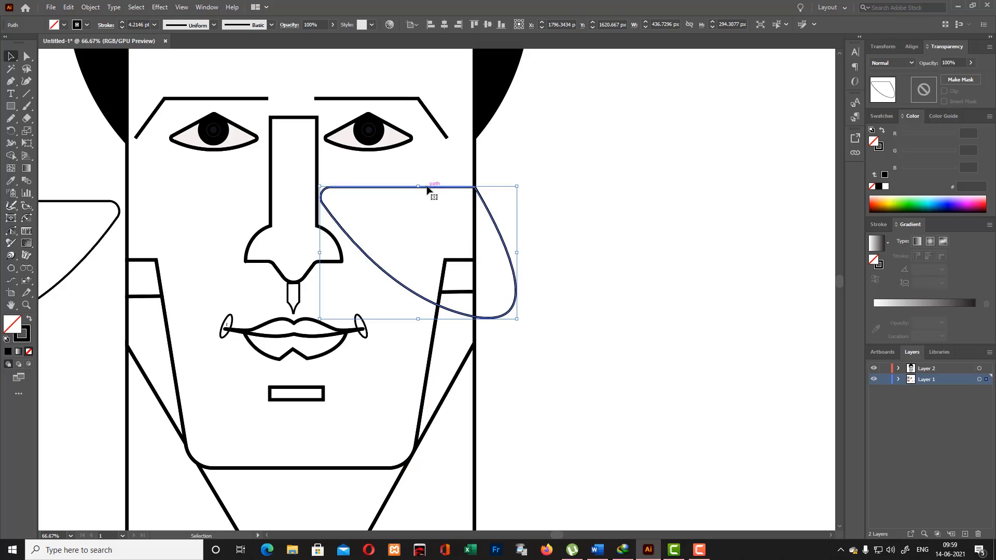
{"action": "left_click_drag", "start_coordinate": [429, 188], "coordinate": [457, 188]}
{"action": "left_click", "coordinate": [593, 223]}
{"action": "left_click_drag", "start_coordinate": [104, 201], "coordinate": [215, 194]}
{"action": "left_click", "coordinate": [573, 210]}
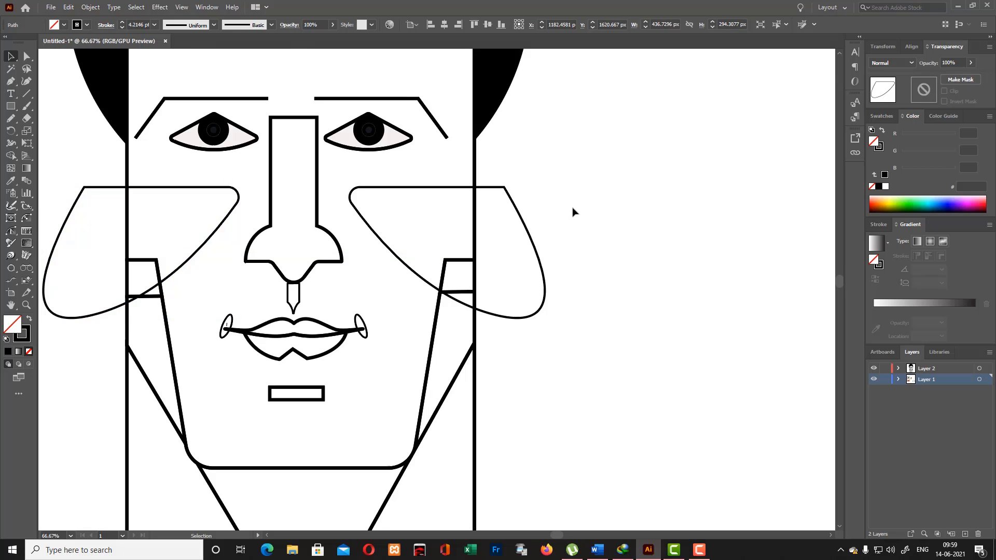
{"action": "scroll", "coordinate": [571, 244], "scroll_direction": "up", "scroll_amount": 3}
{"action": "key", "text": "ctrl+minus"}
{"action": "key", "text": "ctrl+minus"}
{"action": "key", "text": "ctrl+minus"}
{"action": "key", "text": "ctrl+minus"}
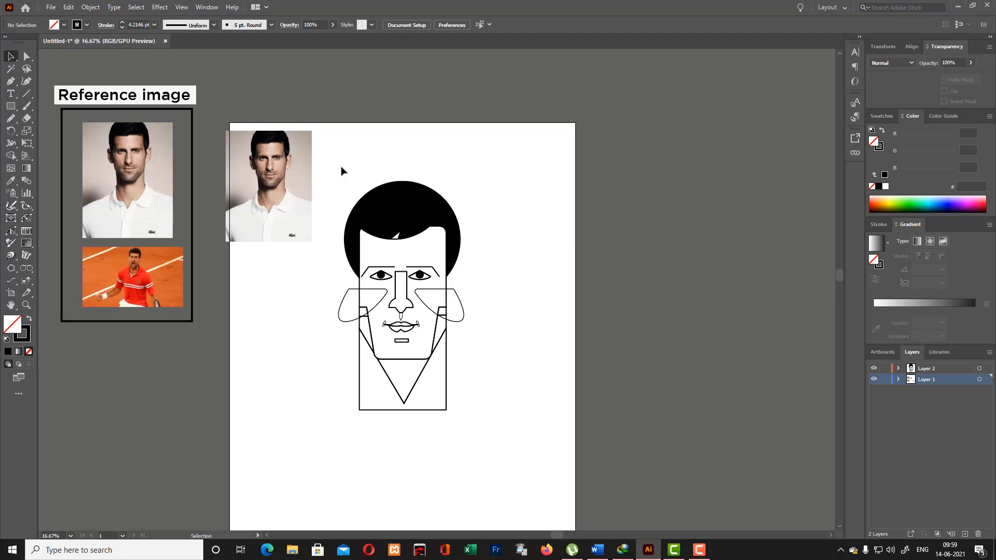
- Select the portrait drawing and trim off the parts of both cheek shapes outside the face edges with Shape Builder
{"action": "left_click_drag", "start_coordinate": [335, 159], "coordinate": [503, 507]}
{"action": "key", "text": "shift+w"}
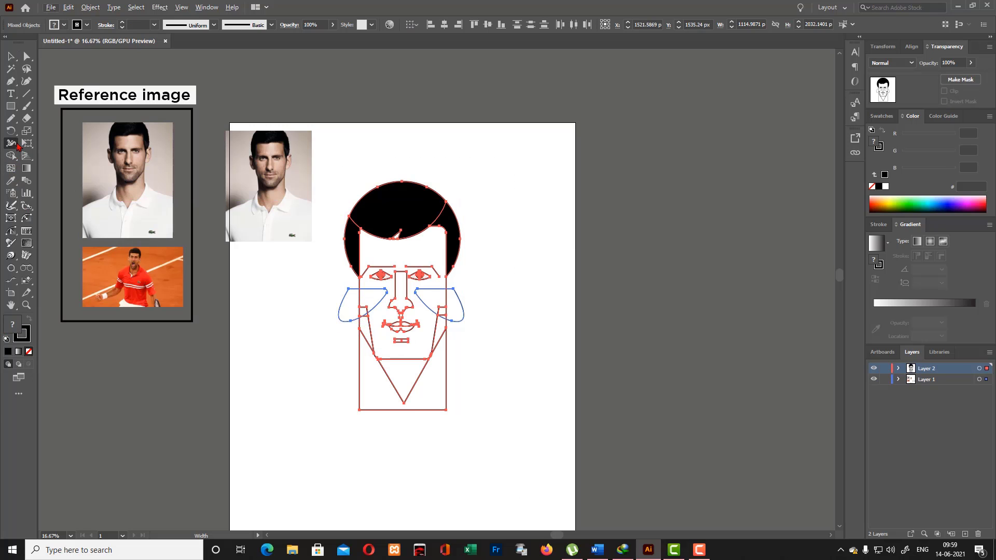
{"action": "key", "text": "shift+m"}
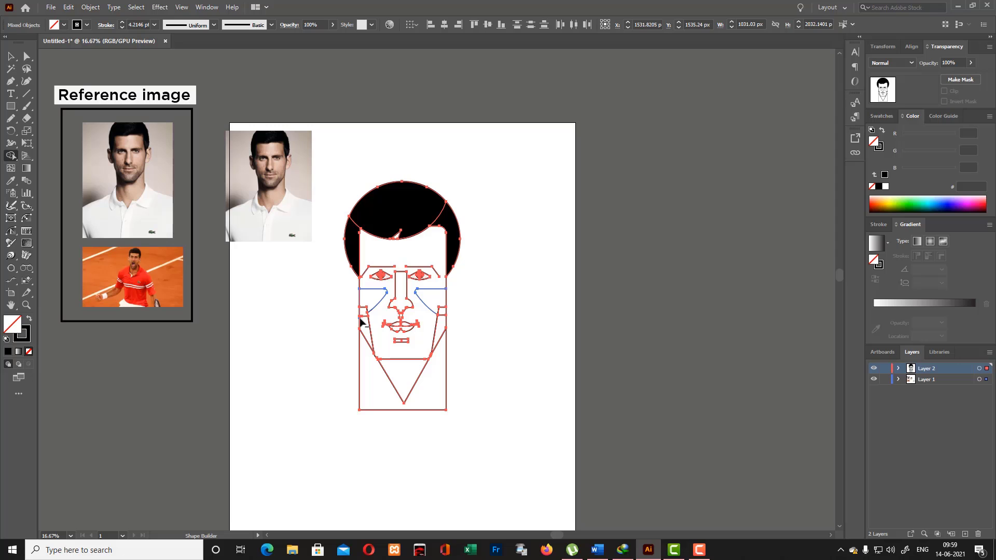
- Build the areas inside both trimmed cheek outlines into closed shapes with Shape Builder and deselect the artwork
{"action": "key", "text": "ctrl+plus"}
{"action": "key", "text": "ctrl+plus"}
{"action": "key", "text": "ctrl+plus"}
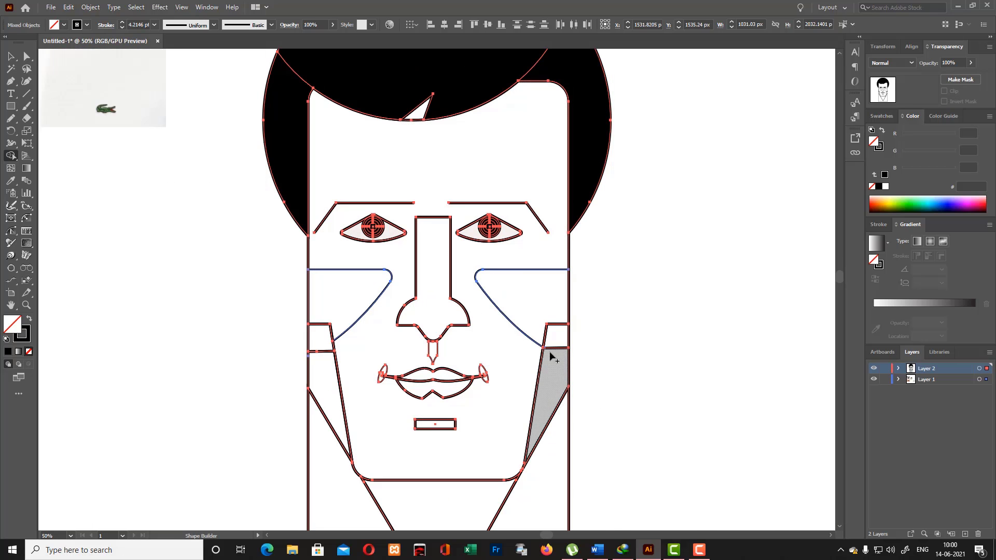
{"action": "left_click", "coordinate": [527, 313]}
{"action": "left_click", "coordinate": [336, 287]}
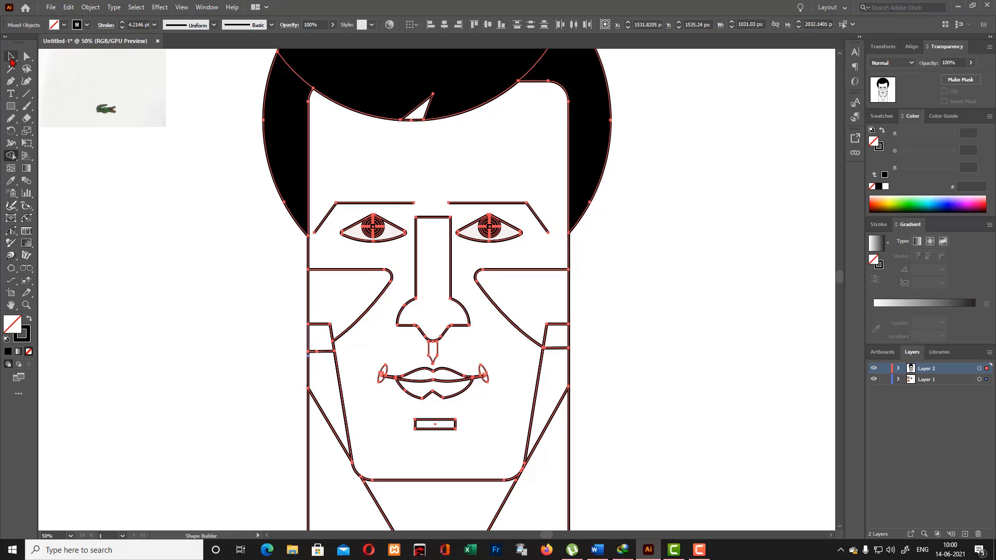
{"action": "left_click", "coordinate": [11, 57]}
{"action": "left_click", "coordinate": [682, 324]}
{"action": "scroll", "coordinate": [685, 325], "scroll_direction": "up", "scroll_amount": 3}
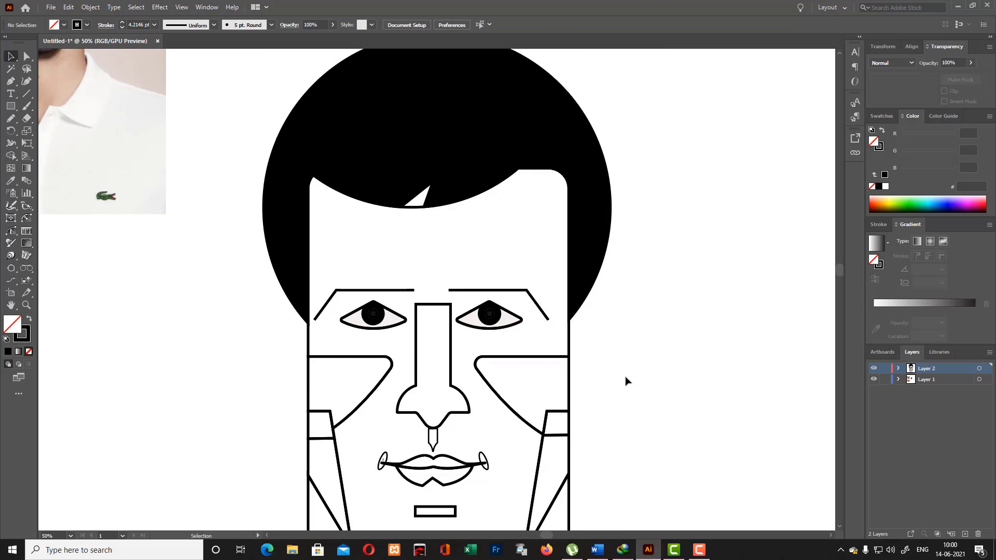
- Select all artwork and erase the short notch edges inside both cheek areas above the jaw lines with Shape Builder
{"action": "key", "text": "ctrl+a"}
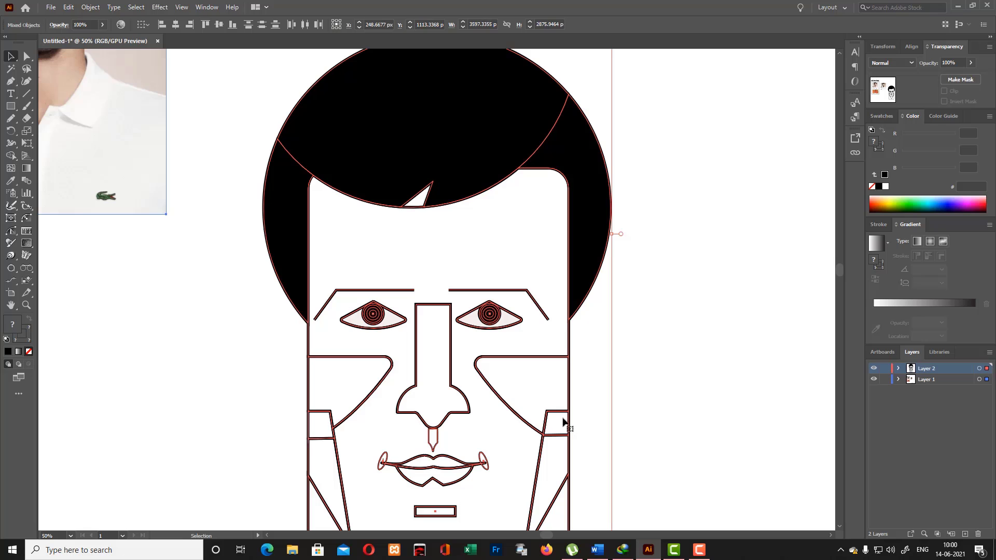
{"action": "left_click", "coordinate": [12, 156]}
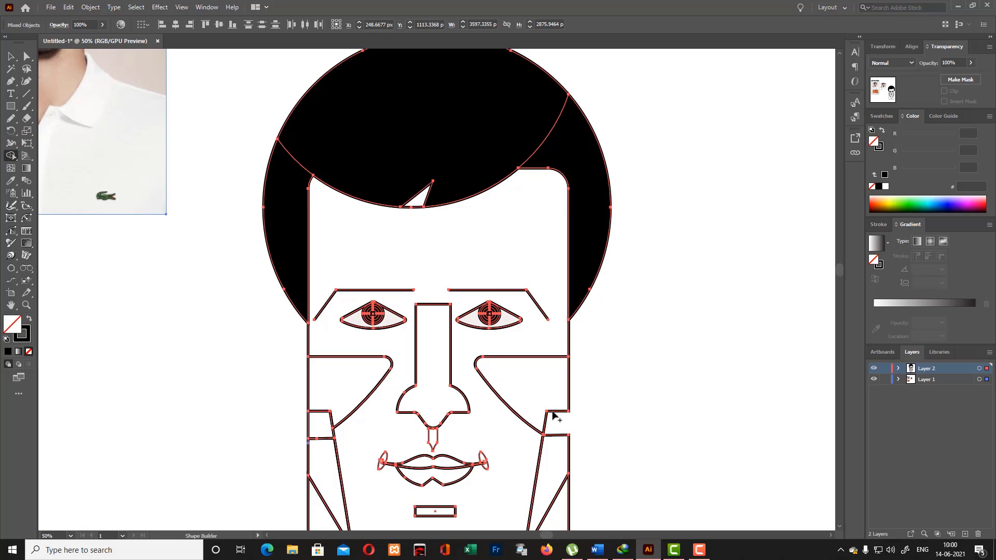
{"action": "left_click", "coordinate": [553, 412], "text": "alt"}
{"action": "left_click", "coordinate": [329, 412], "text": "alt"}
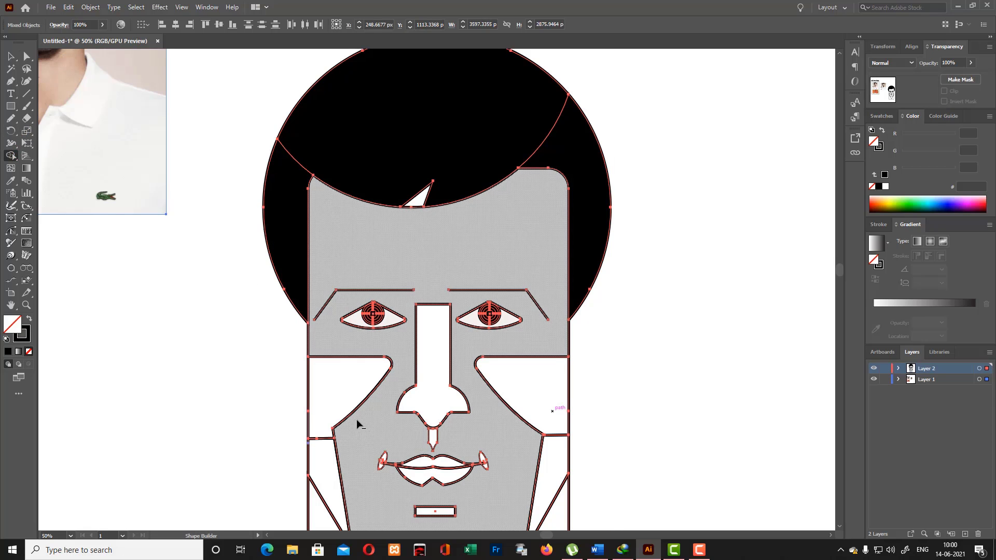
{"action": "scroll", "coordinate": [535, 455], "scroll_direction": "down", "scroll_amount": 4}
{"action": "key", "text": "v"}
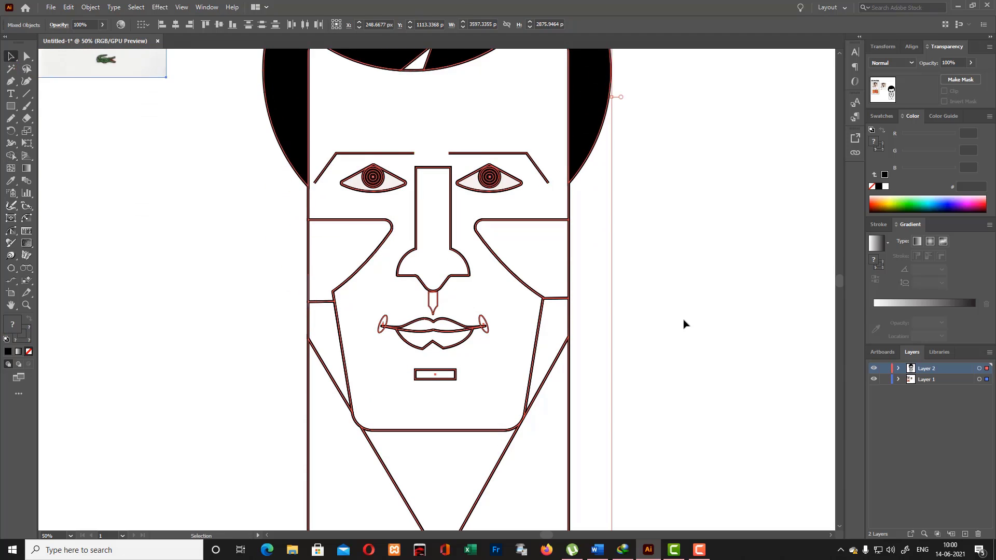
{"action": "left_click", "coordinate": [684, 324]}
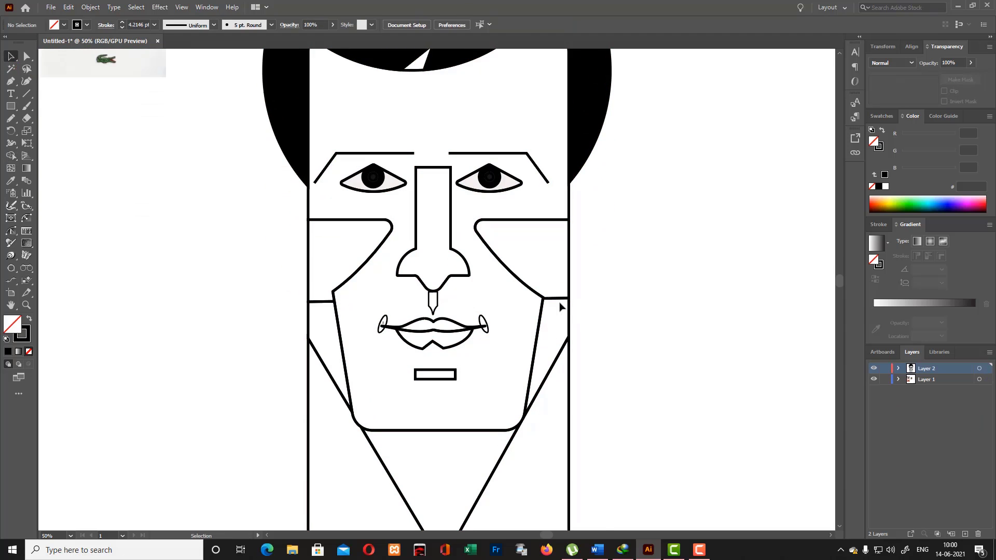
- Try to raise the left-hand side strip to meet the cheek's lower corner, and undo the changes
{"action": "left_click_drag", "start_coordinate": [323, 306], "coordinate": [330, 292]}
{"action": "left_click", "coordinate": [328, 305]}
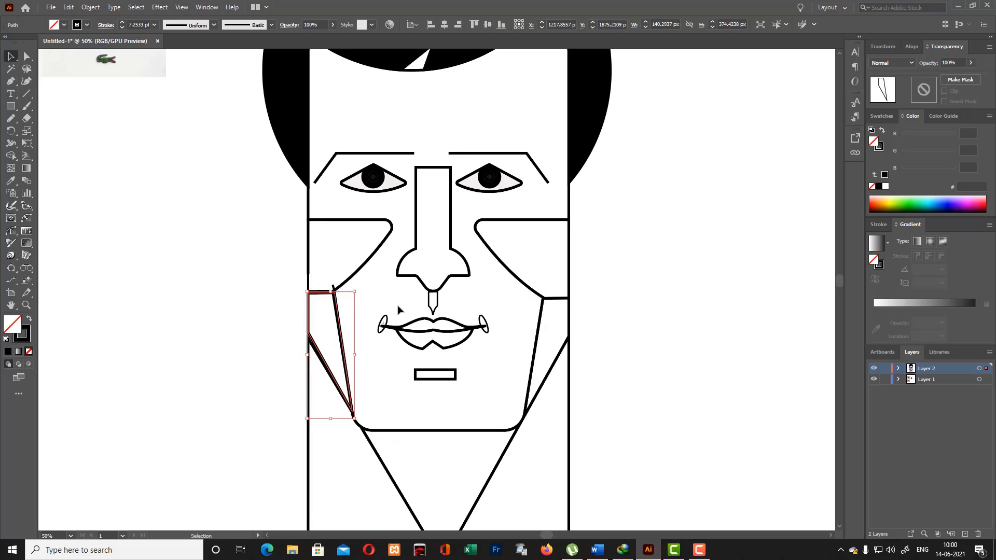
{"action": "left_click", "coordinate": [463, 363]}
{"action": "key", "text": "ctrl+z"}
{"action": "key", "text": "ctrl+z"}
{"action": "key", "text": "ctrl+z"}
{"action": "key", "text": "ctrl+z"}
{"action": "key", "text": "ctrl+z"}
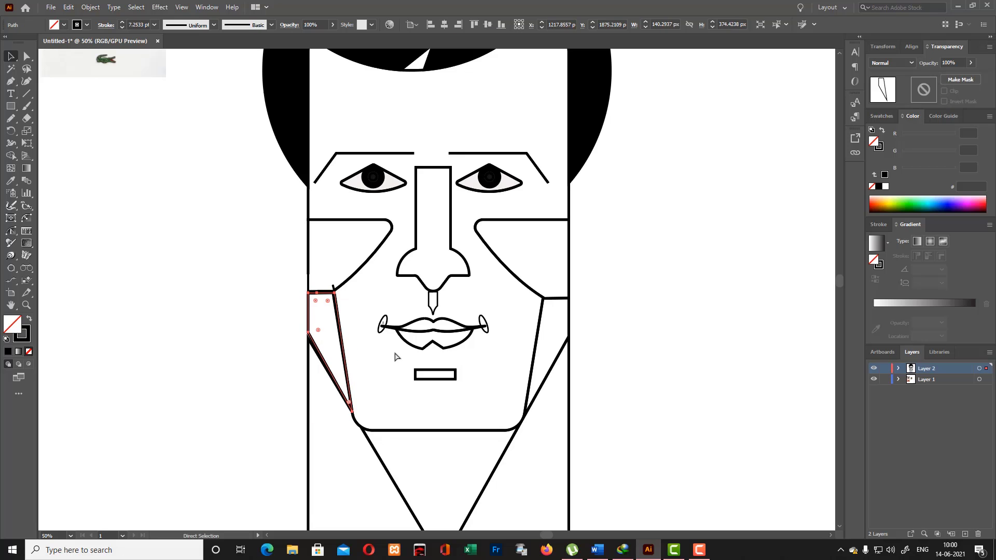
{"action": "left_click", "coordinate": [645, 357]}
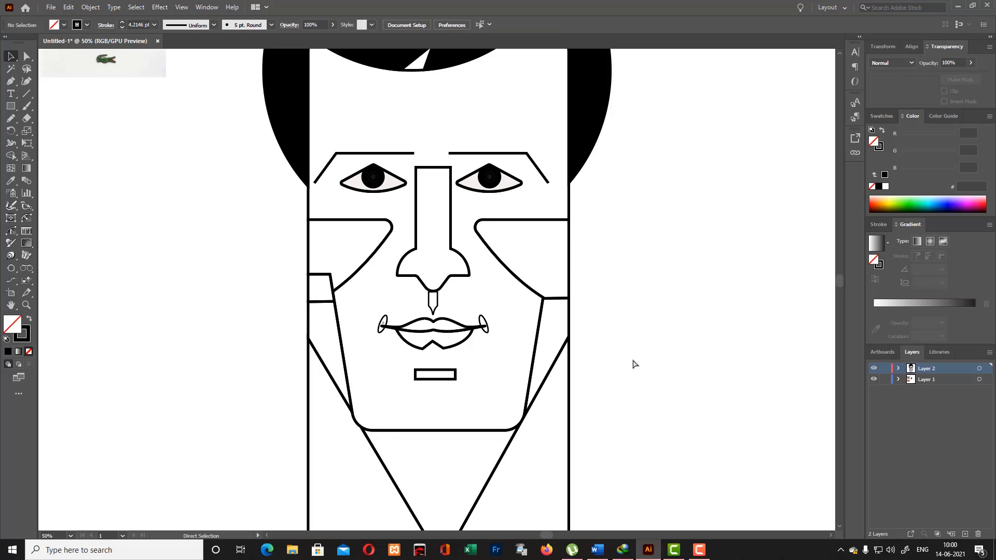
- Erase the left-hand notch edge and the short horizontal lines beneath both cheeks, deleting the leftover piece at the right-hand cheek corner
{"action": "key", "text": "ctrl+a"}
{"action": "key", "text": "shift+m"}
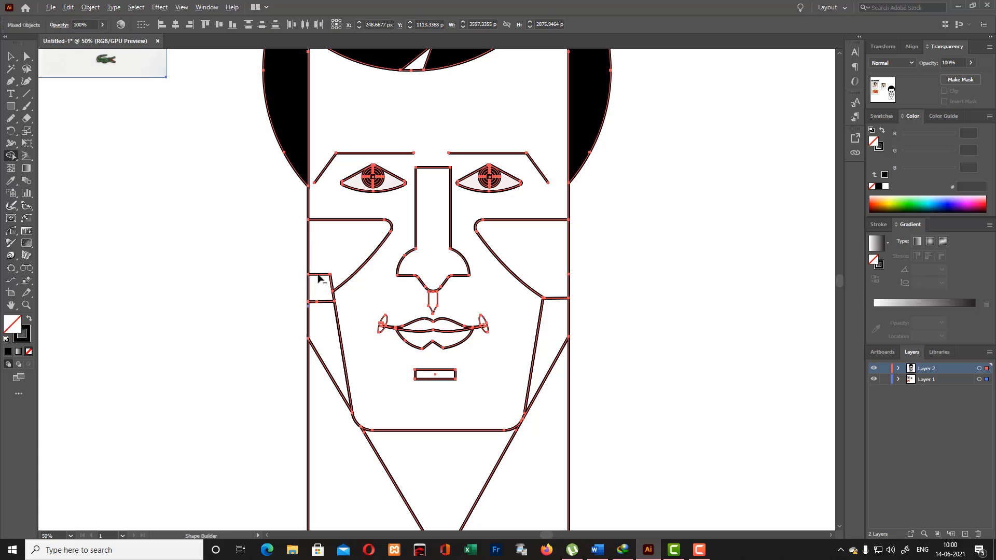
{"action": "left_click", "coordinate": [318, 275], "text": "alt"}
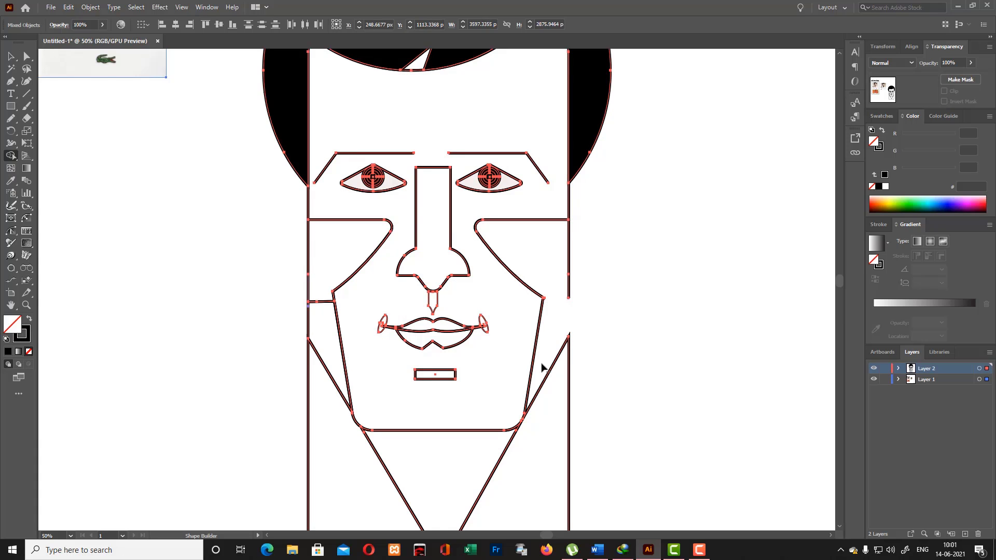
{"action": "left_click", "coordinate": [555, 299], "text": "alt"}
{"action": "left_click", "coordinate": [322, 302], "text": "alt"}
{"action": "key", "text": "v"}
{"action": "left_click", "coordinate": [218, 114]}
{"action": "left_click", "coordinate": [549, 299]}
{"action": "key", "text": "Delete"}
- Select the right-hand cheek outline and set its stroke corners to round join
{"action": "left_click", "coordinate": [546, 302]}
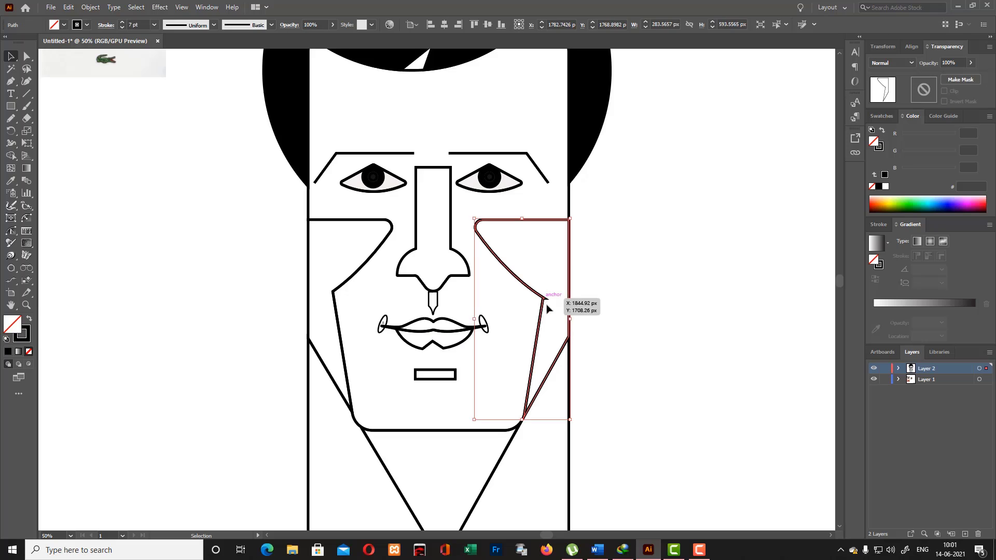
{"action": "key", "text": "ctrl+equal"}
{"action": "key", "text": "ctrl+equal"}
{"action": "key", "text": "ctrl+equal"}
{"action": "key", "text": "ctrl+equal"}
{"action": "key", "text": "ctrl+equal"}
{"action": "scroll", "coordinate": [539, 312], "scroll_direction": "up", "scroll_amount": 6}
{"action": "left_click", "coordinate": [106, 25]}
{"action": "left_click", "coordinate": [54, 65]}
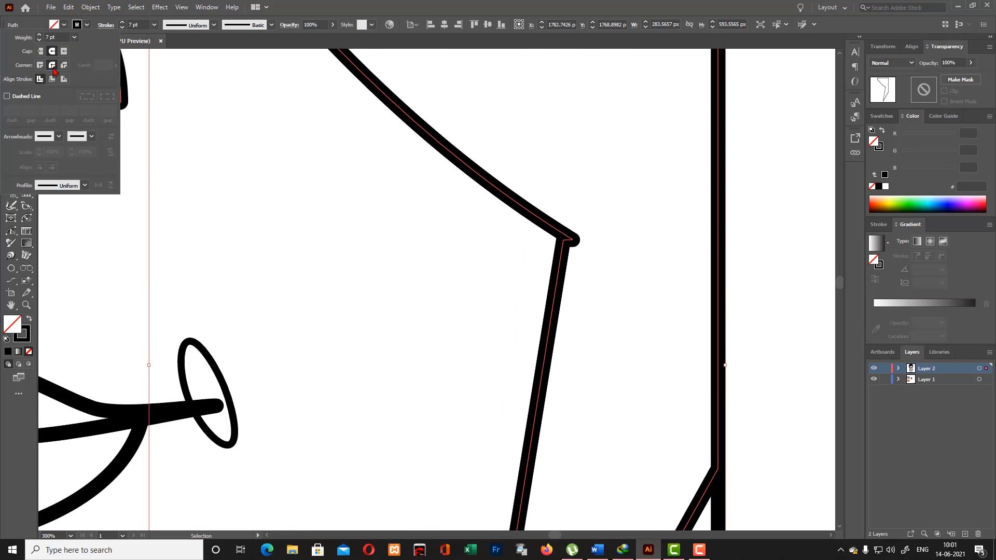
- Try to remove the overhanging anchor point at the right-hand cheek's lower corner, and undo the attempt
{"action": "left_click", "coordinate": [576, 244]}
{"action": "left_click", "coordinate": [612, 270]}
{"action": "left_click_drag", "start_coordinate": [10, 82], "coordinate": [56, 82]}
{"action": "left_click", "coordinate": [573, 240]}
{"action": "key", "text": "minus"}
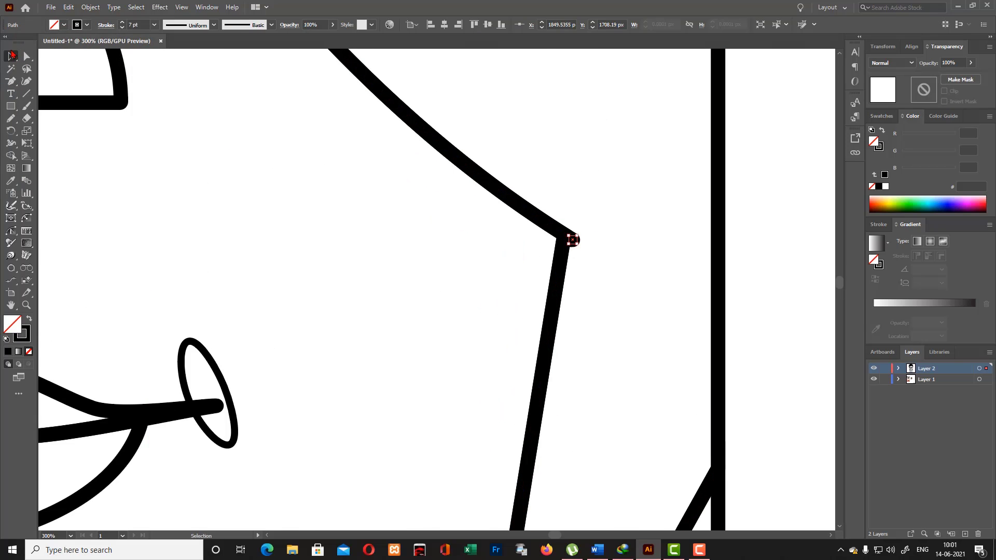
{"action": "key", "text": "ctrl+z"}
- Delete the overhanging anchor point at the right-hand cheek's lower corner with the Delete Anchor Point tool
{"action": "key", "text": "ctrl+equal"}
{"action": "key", "text": "ctrl+equal"}
{"action": "left_click", "coordinate": [11, 55]}
{"action": "left_click", "coordinate": [672, 185]}
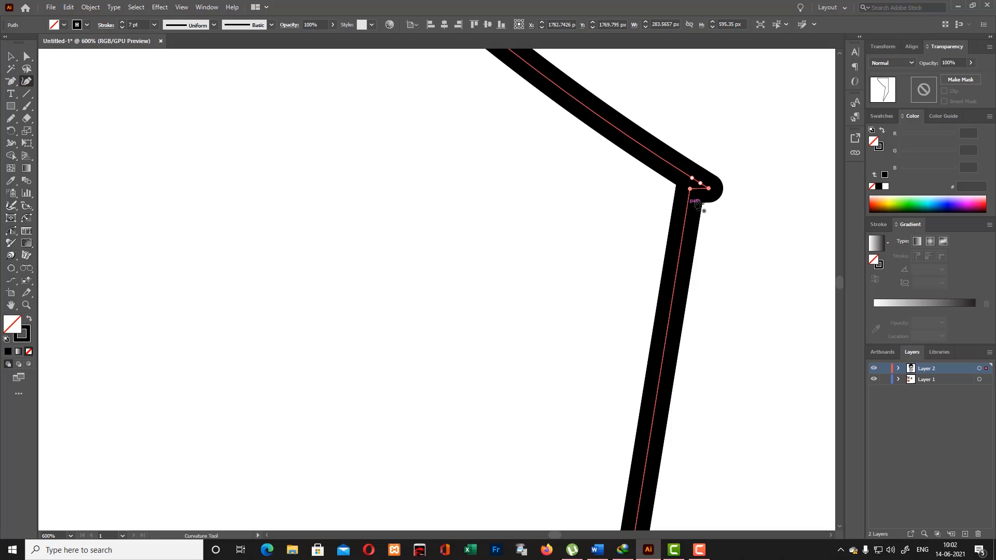
{"action": "left_click_drag", "start_coordinate": [11, 82], "coordinate": [52, 105]}
{"action": "left_click", "coordinate": [697, 180]}
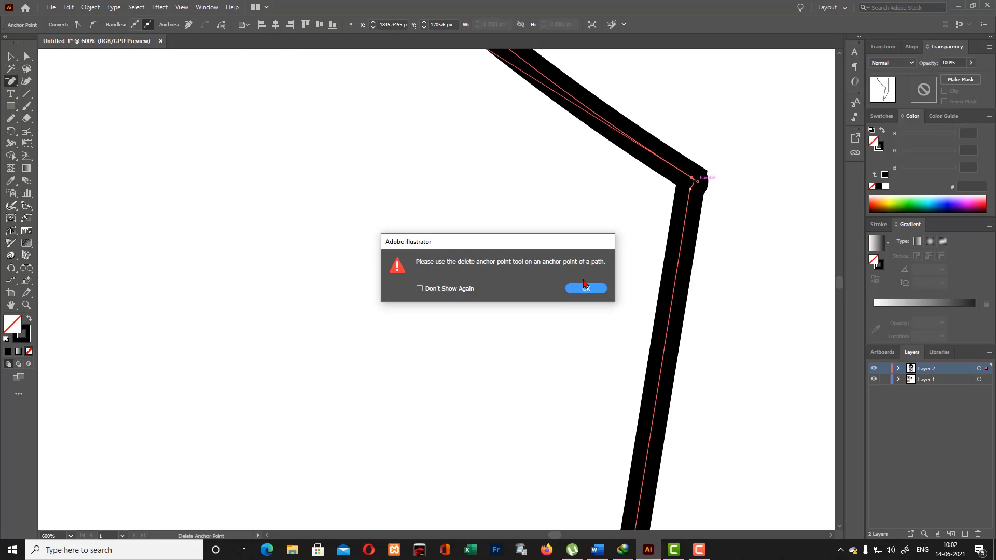
{"action": "left_click", "coordinate": [583, 283]}
- Adjust the right-hand cheek curve's handle and corner anchor so the curve meets the jaw line cleanly, and select the whole portrait
{"action": "scroll", "coordinate": [566, 283], "scroll_direction": "up", "scroll_amount": 4}
{"action": "key", "text": "a"}
{"action": "left_click_drag", "start_coordinate": [343, 196], "coordinate": [351, 185]}
{"action": "left_click_drag", "start_coordinate": [697, 417], "coordinate": [692, 414]}
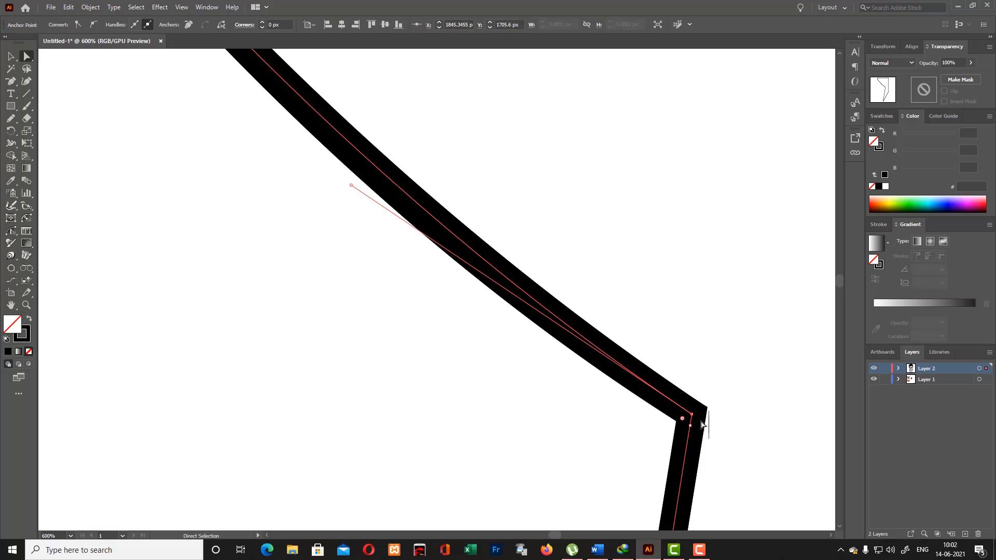
{"action": "key", "text": "v"}
{"action": "left_click", "coordinate": [553, 152]}
{"action": "key", "text": "ctrl+0"}
{"action": "key", "text": "ctrl+a"}
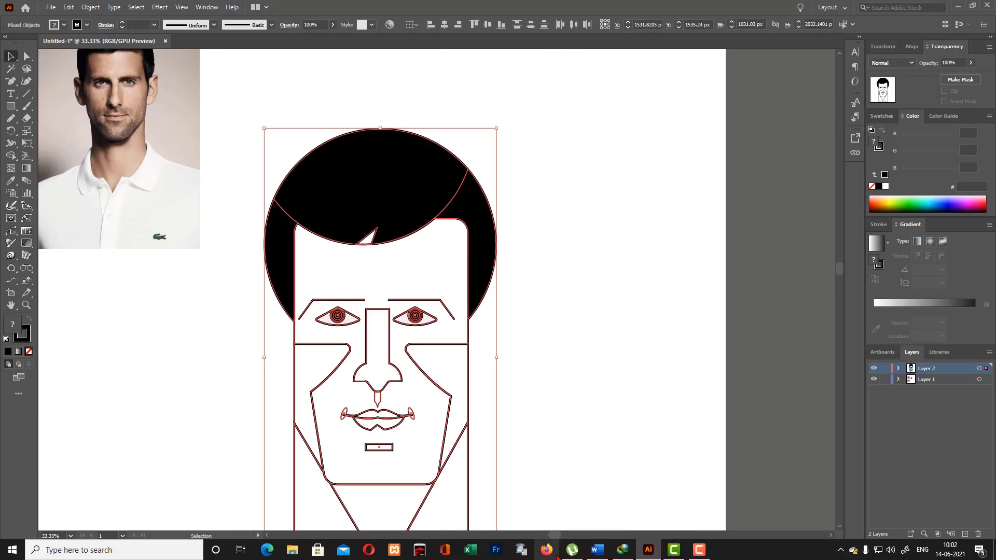
{"action": "mouse_move", "coordinate": [673, 550]}
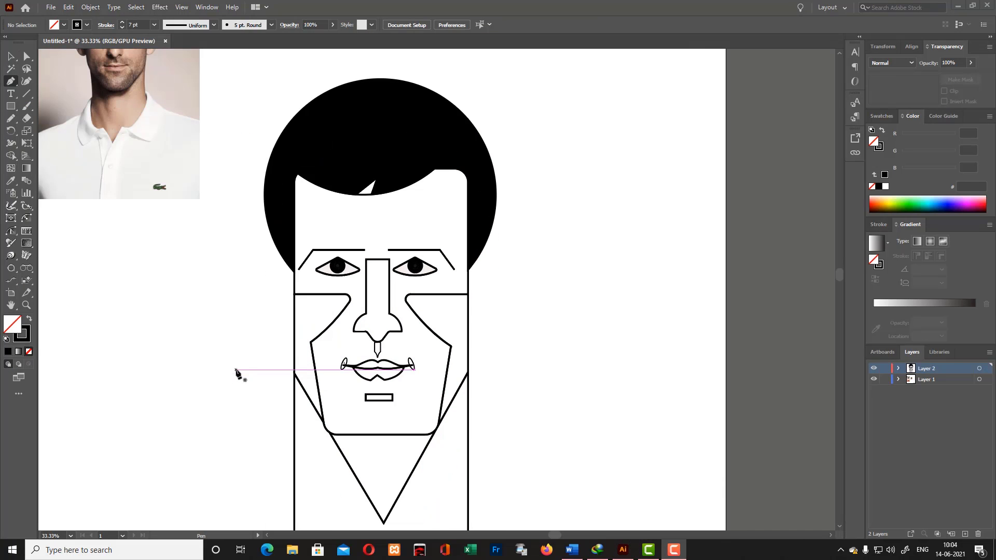
- Draw a 7 pt horizontal line about 1131 px wide past both face edges and nudge it up to mouth level, about Y 1785 px
{"action": "left_click", "coordinate": [256, 374]}
{"action": "left_click", "coordinate": [510, 374]}
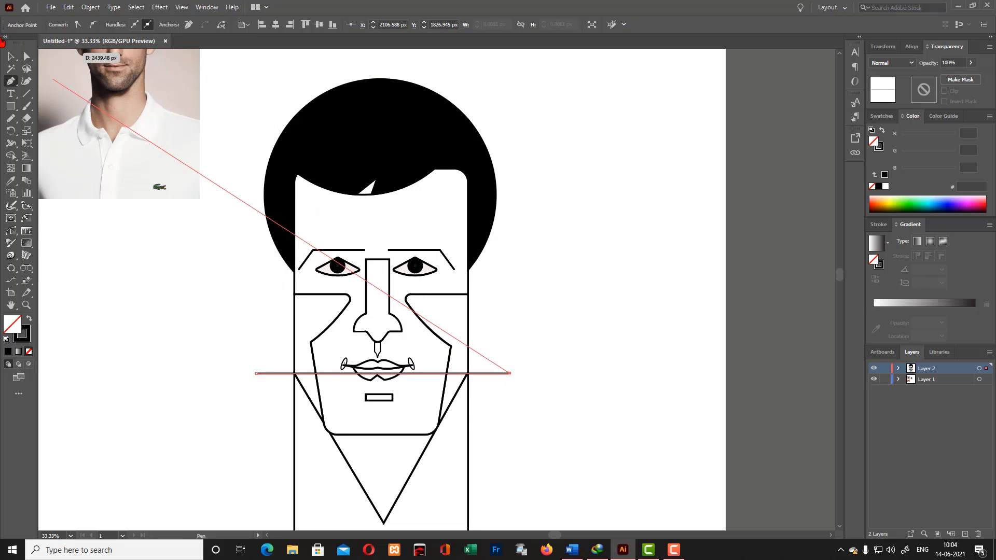
{"action": "left_click", "coordinate": [11, 56]}
{"action": "left_click", "coordinate": [496, 373]}
{"action": "key", "text": "Up"}
{"action": "key", "text": "Up"}
{"action": "key", "text": "Up"}
{"action": "key", "text": "Up"}
{"action": "key", "text": "Up"}
{"action": "key", "text": "Up"}
{"action": "key", "text": "Up"}
{"action": "key", "text": "Up"}
{"action": "key", "text": "Up"}
{"action": "key", "text": "Up"}
{"action": "key", "text": "Up"}
{"action": "key", "text": "Up"}
{"action": "key", "text": "Up"}
{"action": "key", "text": "Up"}
{"action": "key", "text": "Up"}
{"action": "key", "text": "Up"}
{"action": "key", "text": "Up"}
{"action": "key", "text": "Up"}
{"action": "key", "text": "Up"}
{"action": "key", "text": "Up"}
{"action": "key", "text": "Left"}
{"action": "key", "text": "Left"}
{"action": "key", "text": "Left"}
{"action": "key", "text": "Left"}
{"action": "key", "text": "Left"}
{"action": "key", "text": "Left"}
{"action": "key", "text": "Left"}
{"action": "key", "text": "Left"}
{"action": "key", "text": "Left"}
{"action": "key", "text": "Left"}
{"action": "key", "text": "Left"}
{"action": "key", "text": "Left"}
{"action": "key", "text": "Left"}
{"action": "key", "text": "Left"}
{"action": "key", "text": "Left"}
{"action": "key", "text": "Left"}
{"action": "key", "text": "Left"}
{"action": "key", "text": "Left"}
{"action": "key", "text": "Left"}
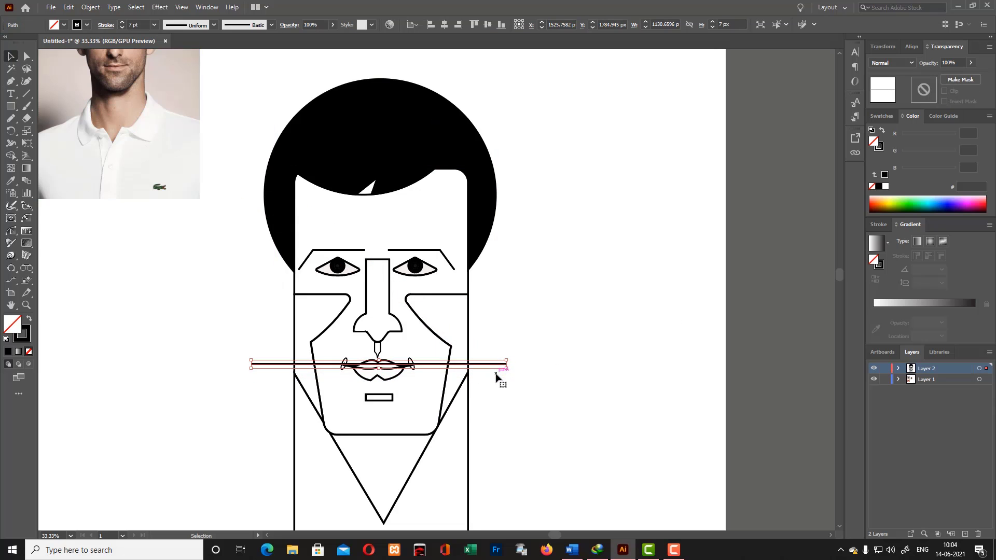
{"action": "left_click", "coordinate": [501, 379]}
- Erase the line inside the jaw and beyond the face edges with Shape Builder, keeping only the short pieces between jaw and face edge
{"action": "key", "text": "ctrl+a"}
{"action": "key", "text": "shift+m"}
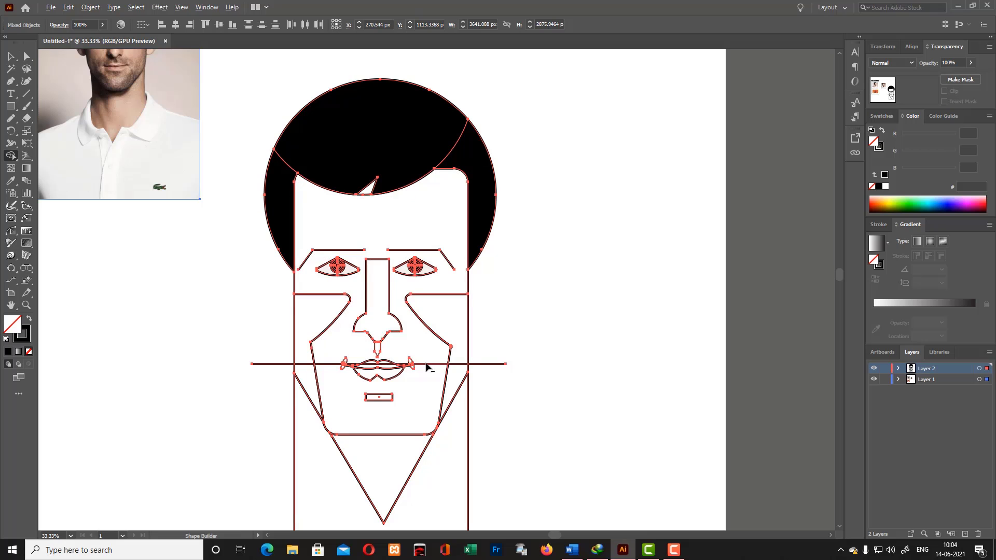
{"action": "left_click", "coordinate": [324, 365], "text": "alt"}
{"action": "left_click", "coordinate": [505, 364], "text": "alt"}
{"action": "left_click", "coordinate": [260, 364], "text": "alt"}
- Erase the leftover pieces of the horizontal line around the mouth corners with Shape Builder
{"action": "key", "text": "="}
{"action": "key", "text": "ctrl+="}
{"action": "key", "text": "ctrl+="}
{"action": "key", "text": "ctrl+="}
{"action": "scroll", "coordinate": [337, 405], "scroll_direction": "right", "scroll_amount": 10}
{"action": "scroll", "coordinate": [338, 404], "scroll_direction": "down", "scroll_amount": 5}
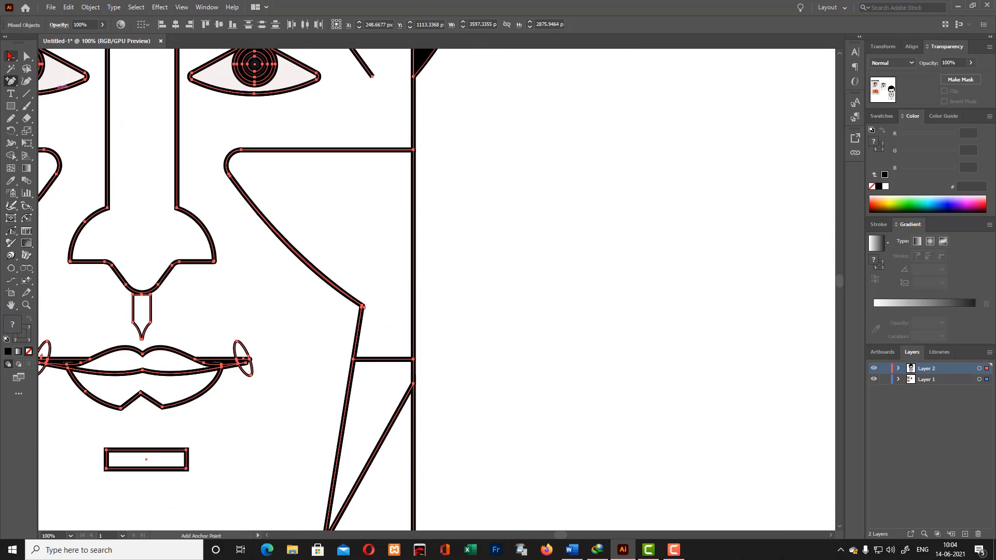
{"action": "left_click", "coordinate": [11, 156]}
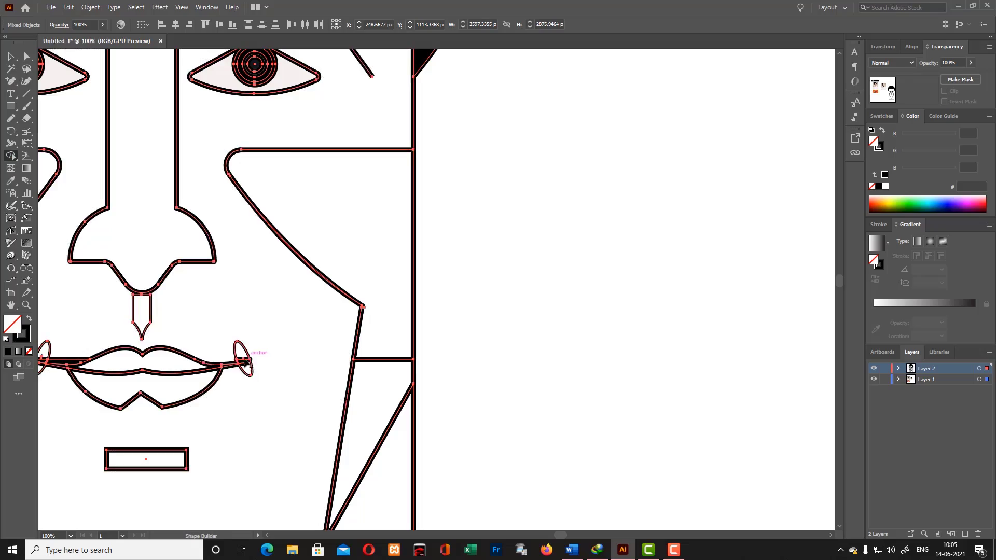
{"action": "scroll", "coordinate": [254, 359], "scroll_direction": "left", "scroll_amount": 5}
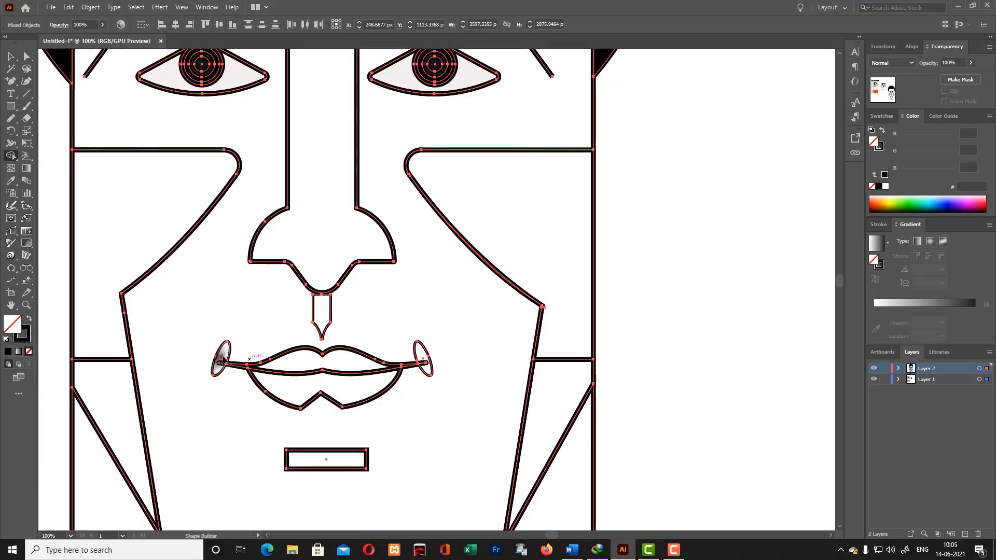
- Examine the left-hand mouth corner and its ellipse closely for leftover line pieces
{"action": "key", "text": "ctrl+equal"}
{"action": "key", "text": "ctrl+equal"}
{"action": "key", "text": "ctrl+equal"}
{"action": "scroll", "coordinate": [224, 372], "scroll_direction": "up", "scroll_amount": 1}
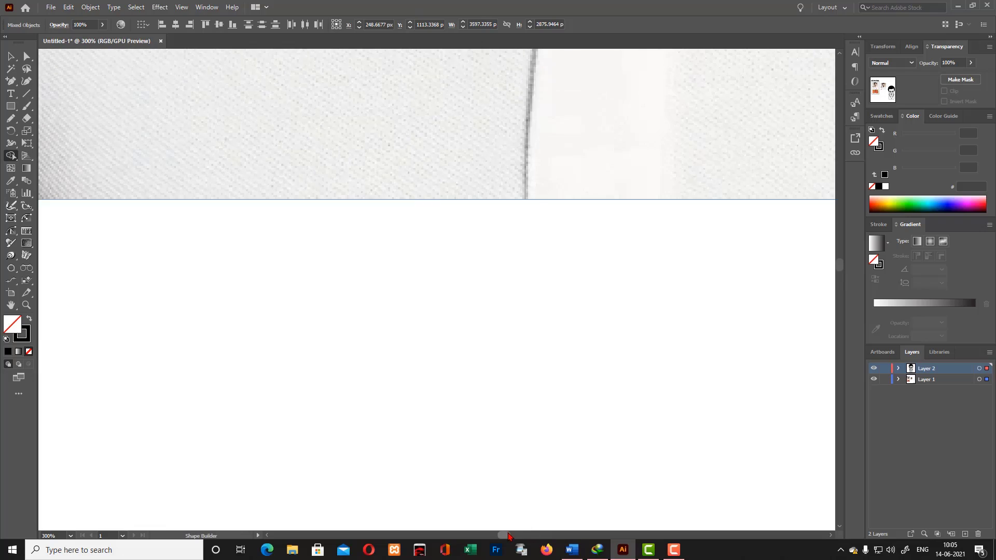
{"action": "left_click_drag", "start_coordinate": [507, 535], "coordinate": [541, 535]}
{"action": "scroll", "coordinate": [475, 416], "scroll_direction": "down", "scroll_amount": 15}
{"action": "scroll", "coordinate": [478, 418], "scroll_direction": "down", "scroll_amount": 6}
{"action": "left_click", "coordinate": [11, 56]}
{"action": "left_click", "coordinate": [280, 203]}
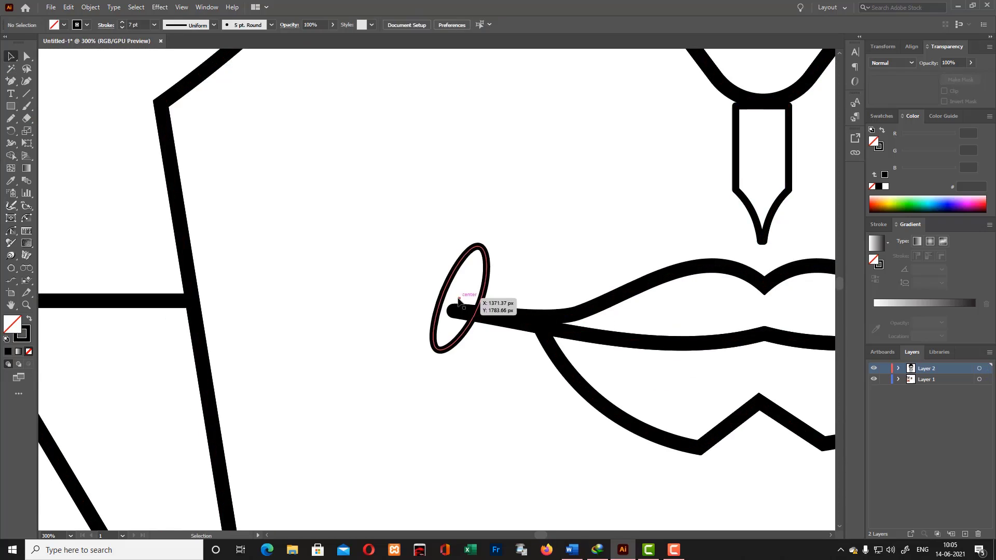
{"action": "left_click", "coordinate": [465, 298]}
{"action": "left_click", "coordinate": [116, 388]}
{"action": "key", "text": "ctrl+minus"}
{"action": "key", "text": "ctrl+minus"}
{"action": "key", "text": "ctrl+minus"}
{"action": "key", "text": "ctrl+minus"}
{"action": "key", "text": "ctrl+minus"}
{"action": "key", "text": "ctrl+minus"}
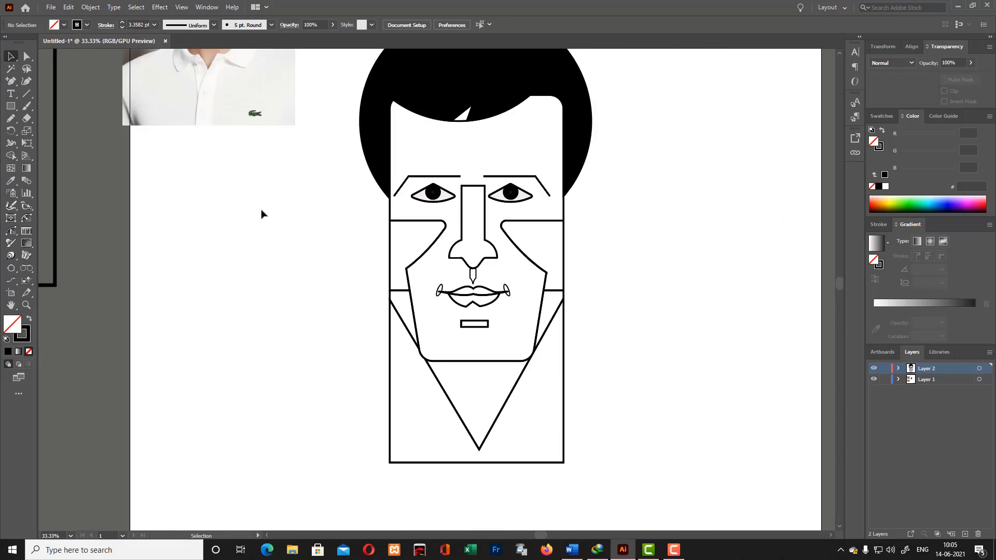
- Examine the face, cheek and neck areas of the whole artwork with Shape Builder to check that each forms a closed region
{"action": "left_click", "coordinate": [555, 291]}
{"action": "left_click", "coordinate": [571, 315]}
{"action": "scroll", "coordinate": [307, 263], "scroll_direction": "up", "scroll_amount": 7}
{"action": "key", "text": "ctrl+a"}
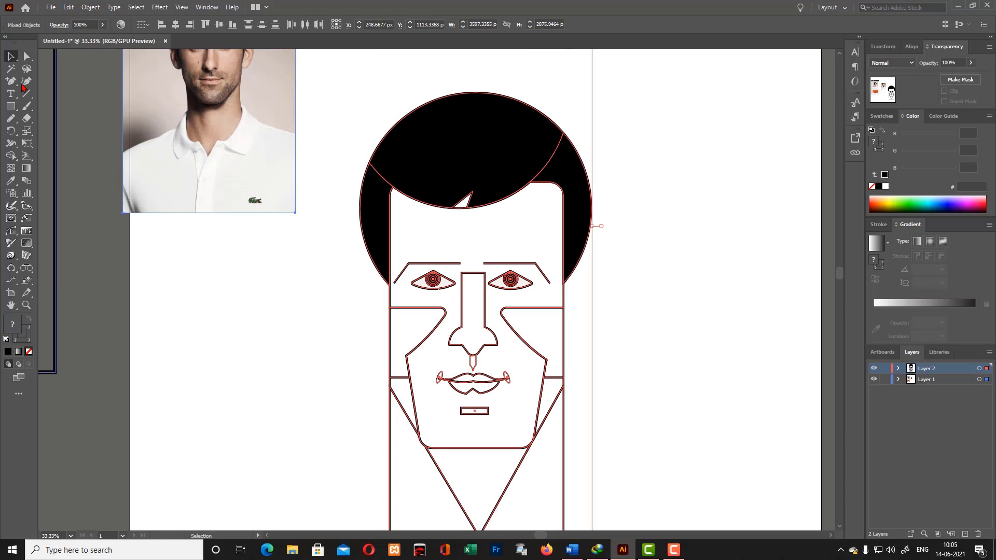
{"action": "left_click", "coordinate": [10, 155]}
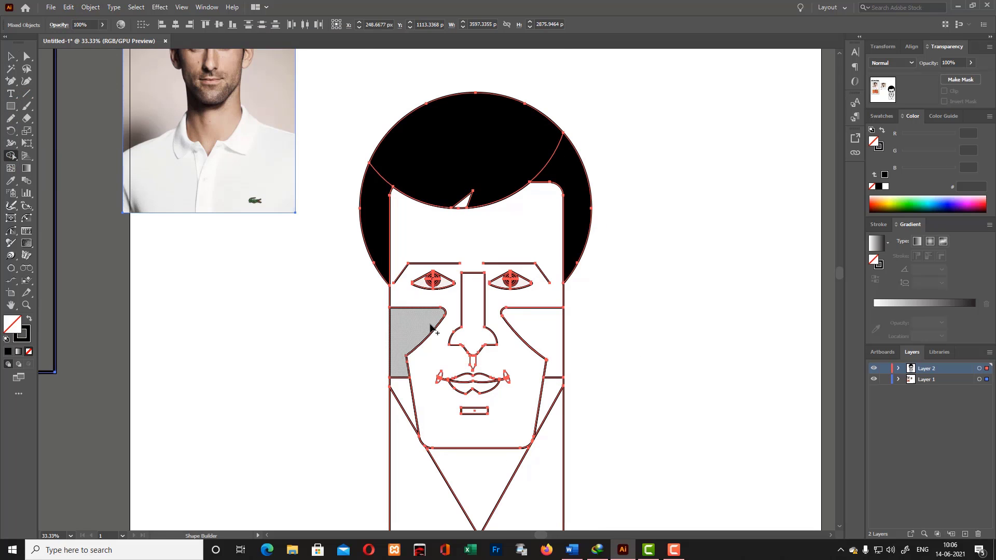
{"action": "scroll", "coordinate": [431, 327], "scroll_direction": "down", "scroll_amount": 4}
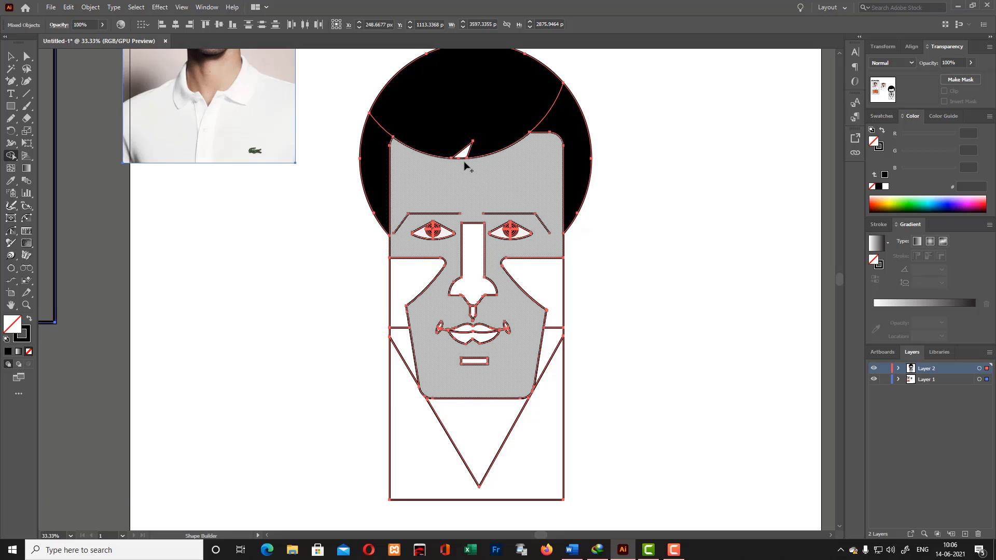
{"action": "left_click", "coordinate": [11, 57]}
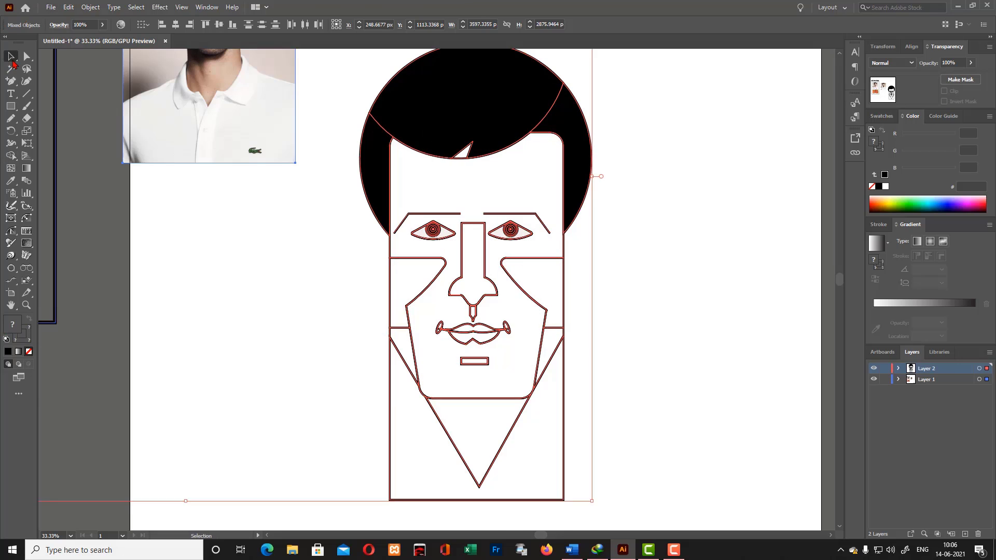
{"action": "left_click", "coordinate": [322, 260]}
{"action": "scroll", "coordinate": [415, 312], "scroll_direction": "up", "scroll_amount": 9}
{"action": "scroll", "coordinate": [501, 368], "scroll_direction": "down", "scroll_amount": 9}
{"action": "scroll", "coordinate": [568, 407], "scroll_direction": "down", "scroll_amount": 5}
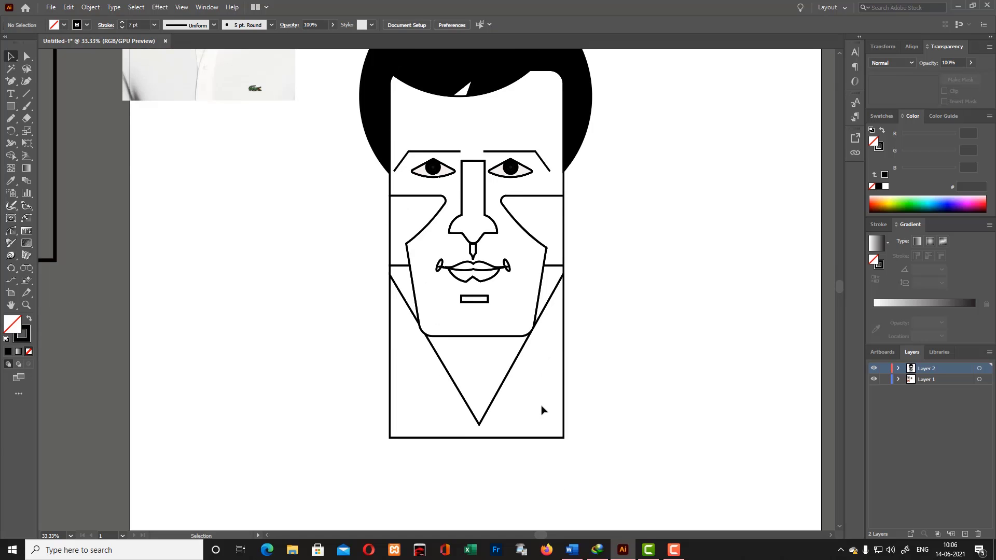
- Try to stretch the neck outline slightly downward from its bottom edge
{"action": "left_click", "coordinate": [478, 439]}
{"action": "left_click_drag", "start_coordinate": [478, 439], "coordinate": [478, 441]}
{"action": "left_click", "coordinate": [586, 447]}
{"action": "scroll", "coordinate": [586, 447], "scroll_direction": "down", "scroll_amount": 4}
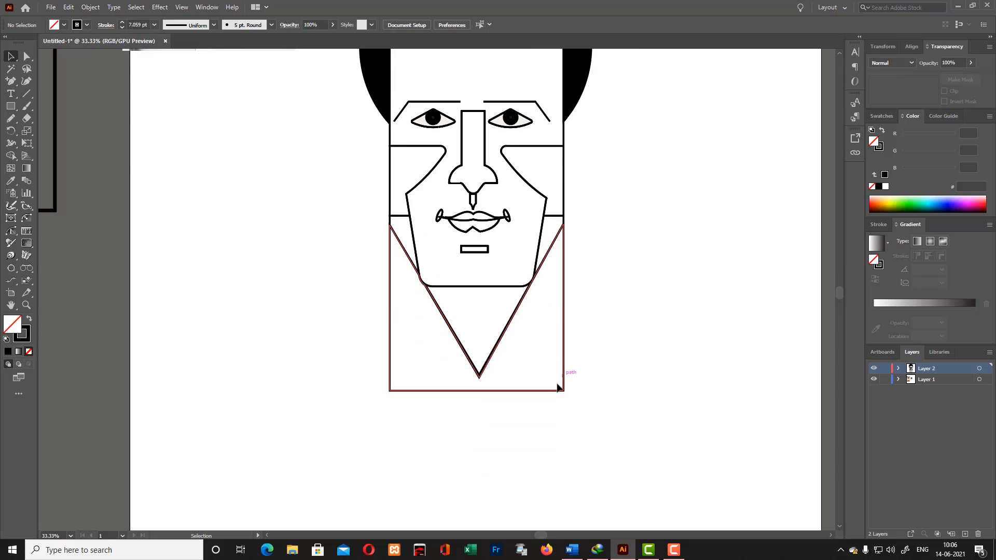
{"action": "scroll", "coordinate": [581, 410], "scroll_direction": "up", "scroll_amount": 3}
{"action": "scroll", "coordinate": [591, 435], "scroll_direction": "down", "scroll_amount": 1}
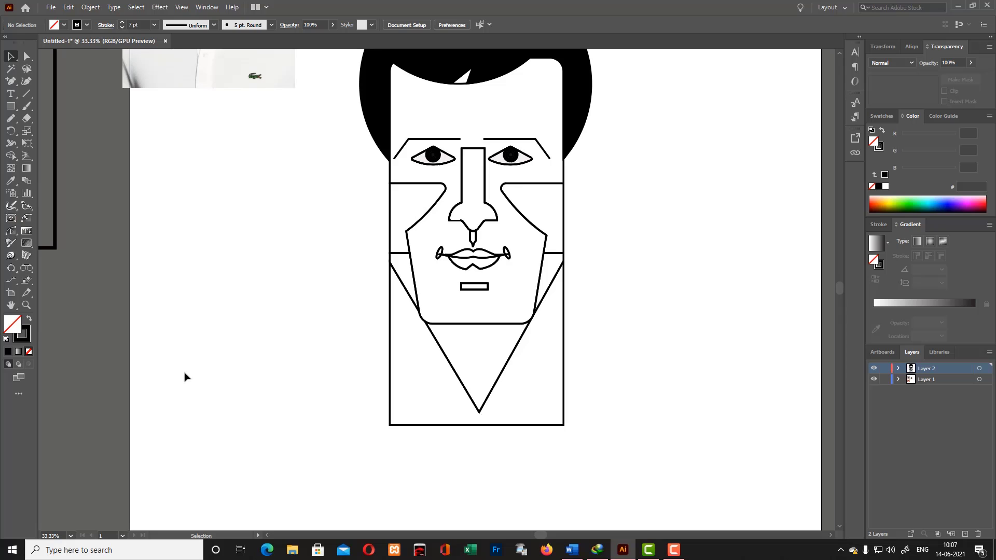
- Start the collar outline with the Pen tool from the neck's left-hand edge outward, diagonally down below the neck, and back up to a notch point
{"action": "key", "text": "p"}
{"action": "left_click", "coordinate": [389, 358]}
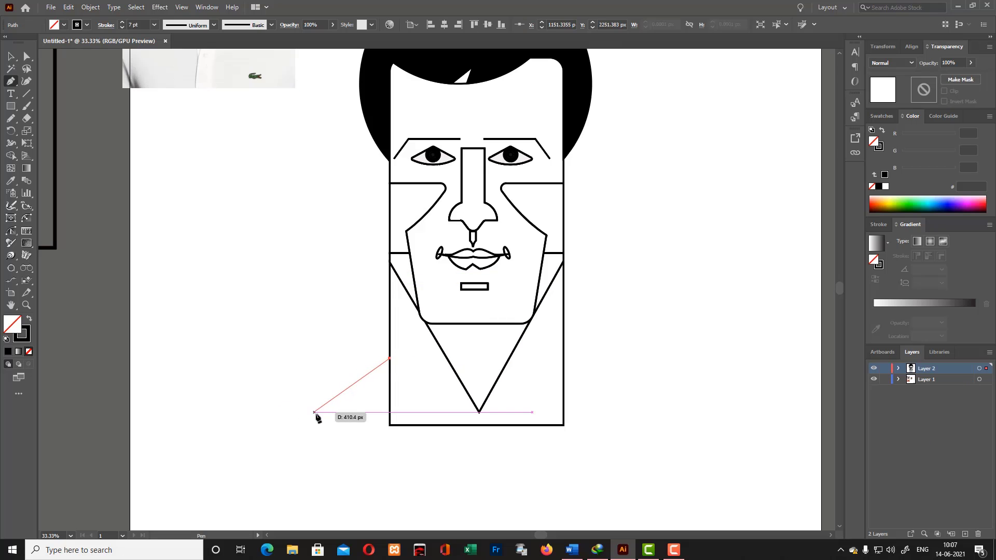
{"action": "left_click", "coordinate": [340, 374]}
{"action": "scroll", "coordinate": [363, 337], "scroll_direction": "down", "scroll_amount": 3}
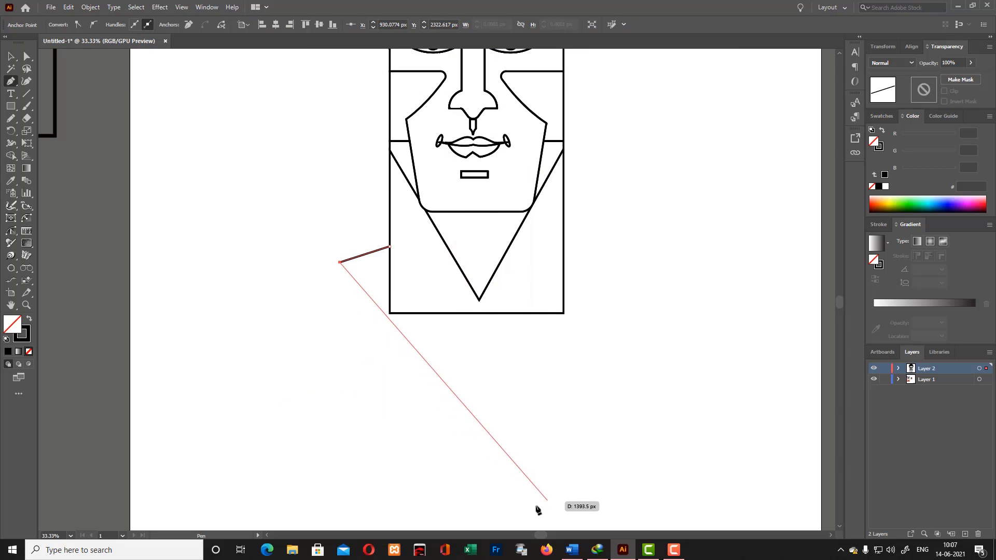
{"action": "left_click", "coordinate": [534, 483]}
{"action": "left_click", "coordinate": [446, 417]}
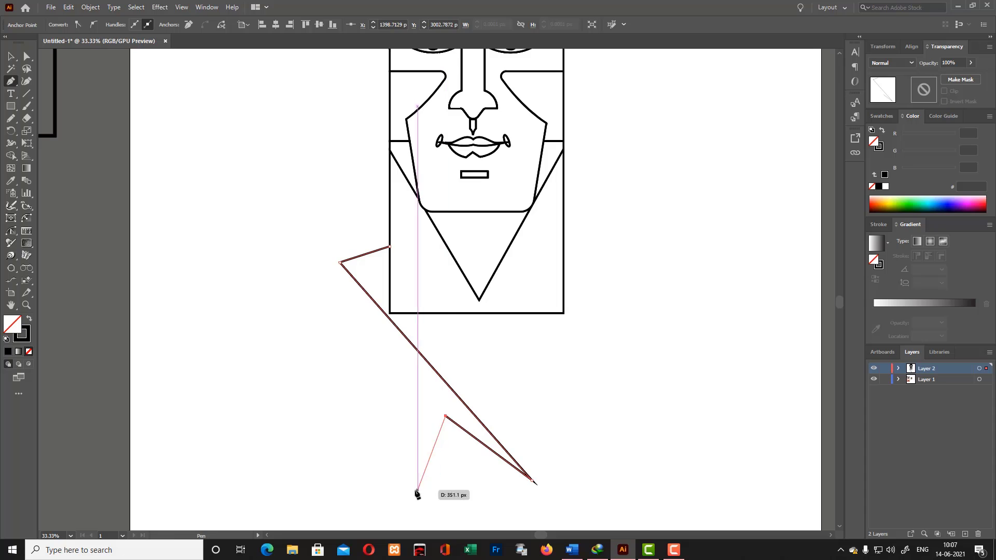
- Continue the collar outline straight down to a lower point, up the outer side to about X 861, Y 2444 px, and past the upper fold corner
{"action": "left_click_drag", "start_coordinate": [405, 496], "coordinate": [385, 506]}
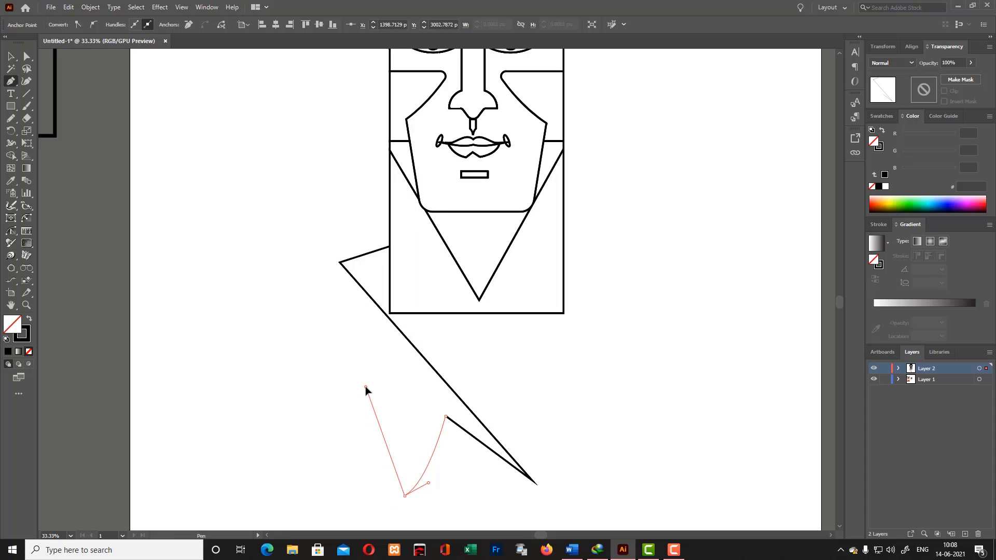
{"action": "left_click_drag", "start_coordinate": [405, 497], "coordinate": [398, 513]}
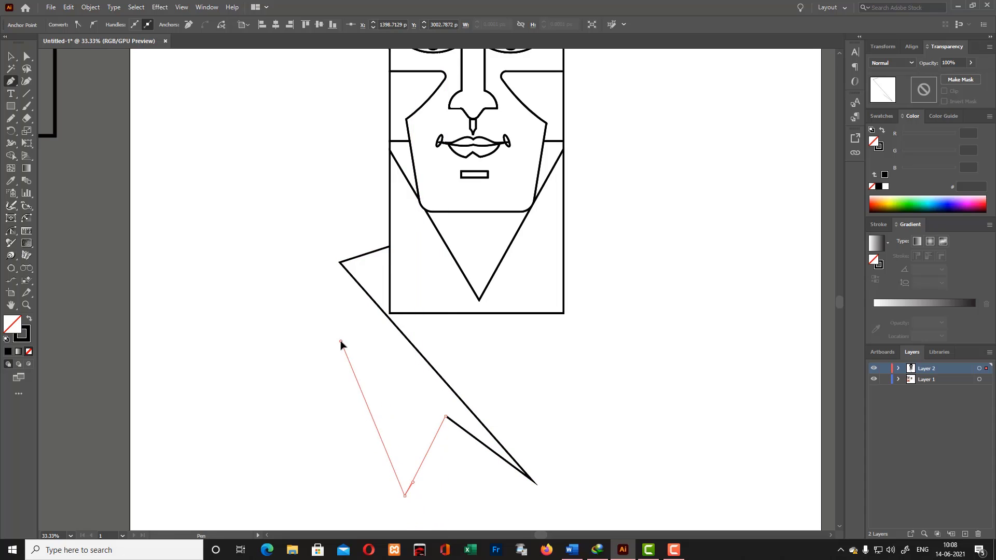
{"action": "left_click_drag", "start_coordinate": [341, 342], "coordinate": [343, 338]}
{"action": "left_click", "coordinate": [325, 289]}
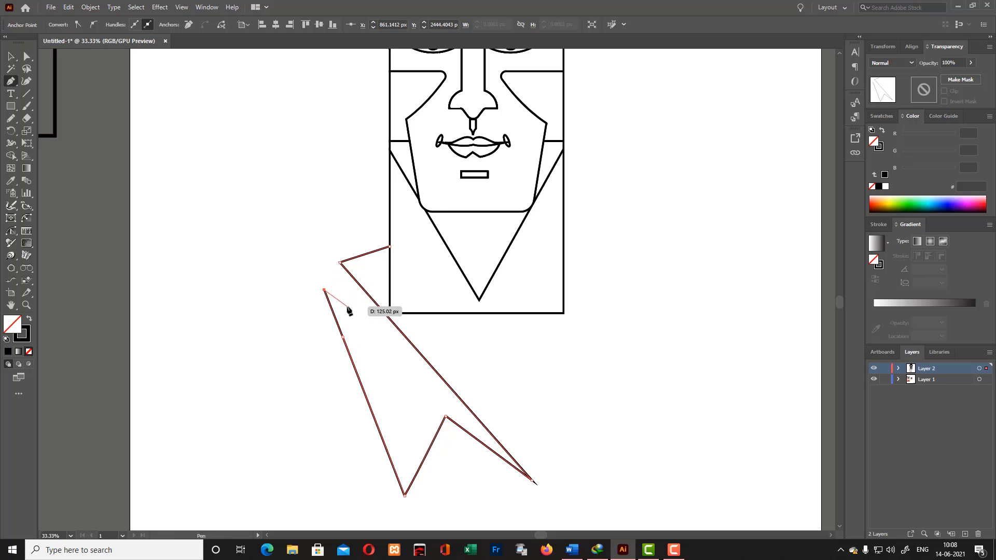
{"action": "left_click", "coordinate": [349, 243]}
{"action": "key", "text": "v"}
{"action": "left_click", "coordinate": [355, 451]}
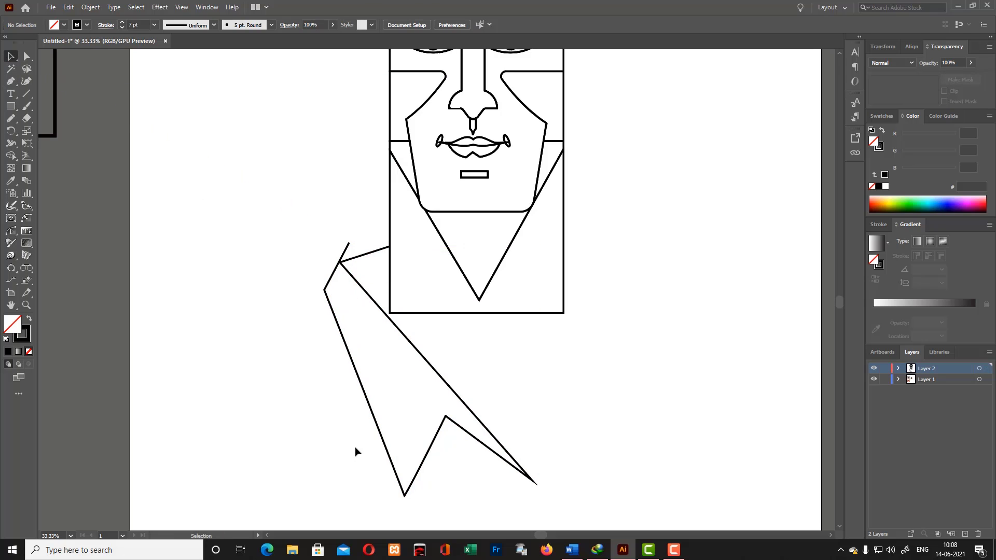
- Try to trim the collar line's overshooting end with Shape Builder, working on the collar and neck outlines together
{"action": "left_click_drag", "start_coordinate": [356, 452], "coordinate": [507, 482]}
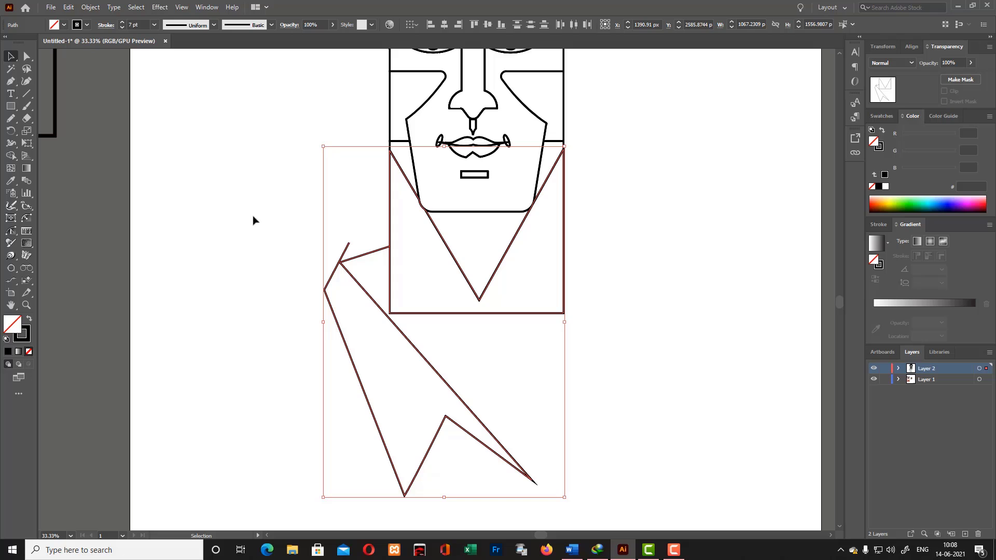
{"action": "key", "text": "shift+m"}
{"action": "left_click", "coordinate": [342, 276], "text": "alt"}
{"action": "key", "text": "ctrl+z"}
{"action": "key", "text": "p"}
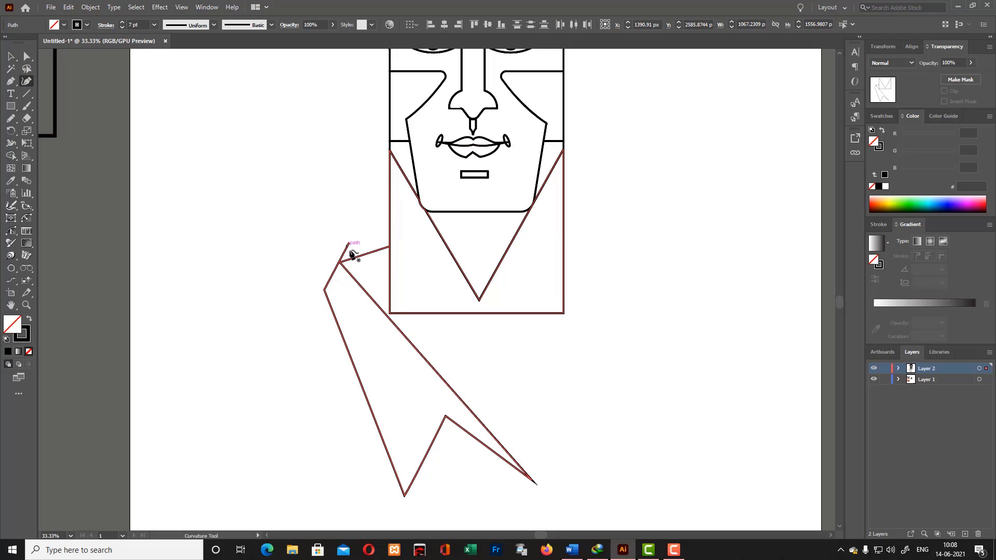
- Redraw the collar's last segment through the upper fold corner and erase its overshooting end with Shape Builder
{"action": "key", "text": "ctrl+z"}
{"action": "left_click", "coordinate": [355, 239]}
{"action": "key", "text": "v"}
{"action": "left_click", "coordinate": [387, 335]}
{"action": "left_click", "coordinate": [407, 339]}
{"action": "key", "text": "shift+m"}
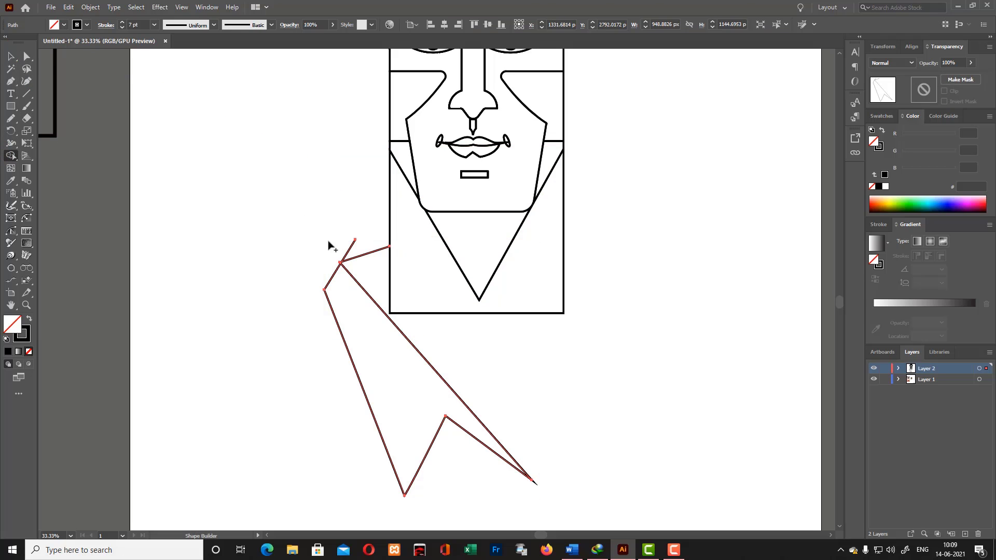
{"action": "key", "text": "v"}
{"action": "left_click", "coordinate": [285, 259]}
- Examine the collar's upper fold corner and lower points closely for gaps or stray anchor points
{"action": "left_click", "coordinate": [348, 273]}
{"action": "key", "text": "ctrl+plus"}
{"action": "key", "text": "ctrl+plus"}
{"action": "key", "text": "ctrl+plus"}
{"action": "scroll", "coordinate": [304, 271], "scroll_direction": "up", "scroll_amount": 4}
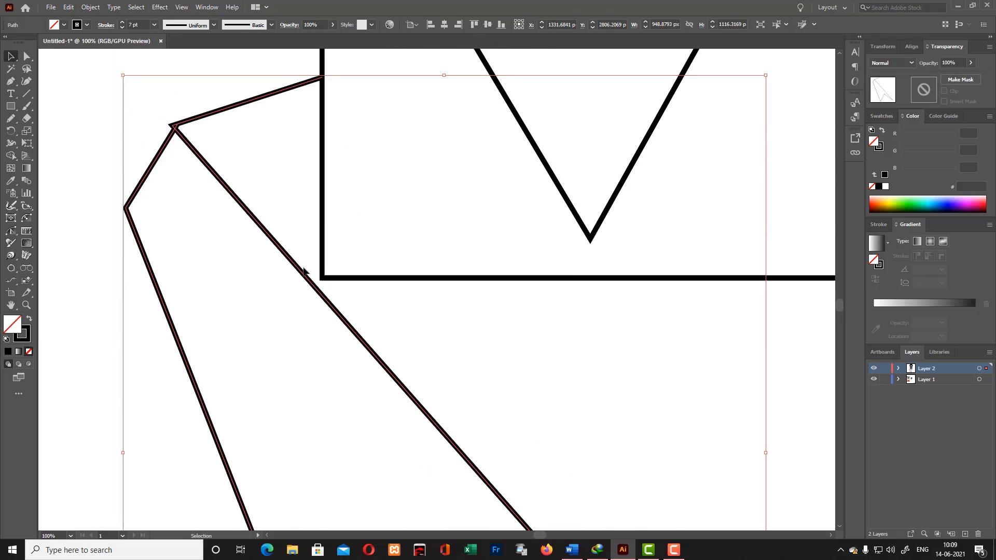
{"action": "left_click", "coordinate": [12, 155]}
{"action": "key", "text": "a"}
{"action": "left_click", "coordinate": [179, 171]}
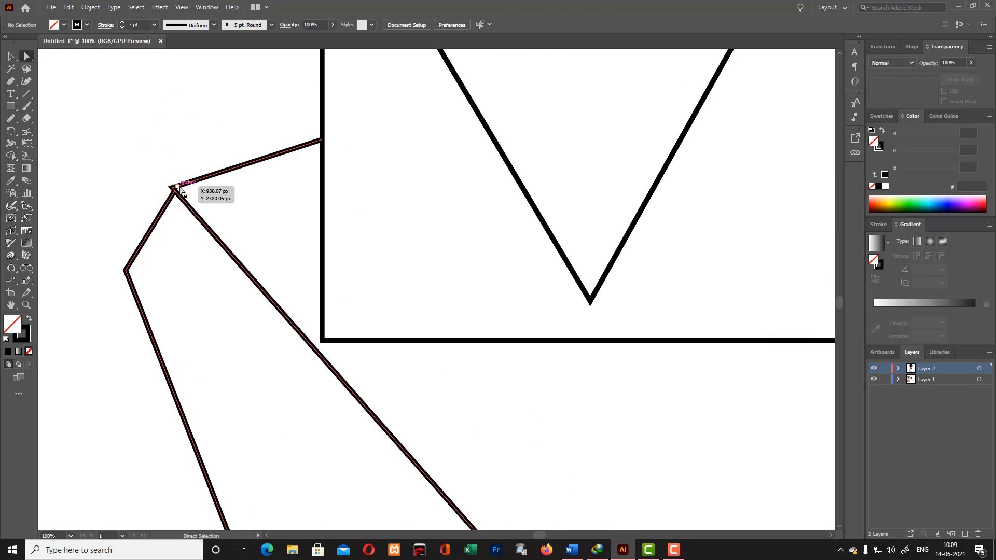
{"action": "left_click", "coordinate": [175, 189]}
{"action": "left_click_drag", "start_coordinate": [165, 177], "coordinate": [183, 192]}
{"action": "left_click", "coordinate": [93, 188]}
{"action": "scroll", "coordinate": [140, 183], "scroll_direction": "up", "scroll_amount": 1}
{"action": "scroll", "coordinate": [159, 210], "scroll_direction": "down", "scroll_amount": 10}
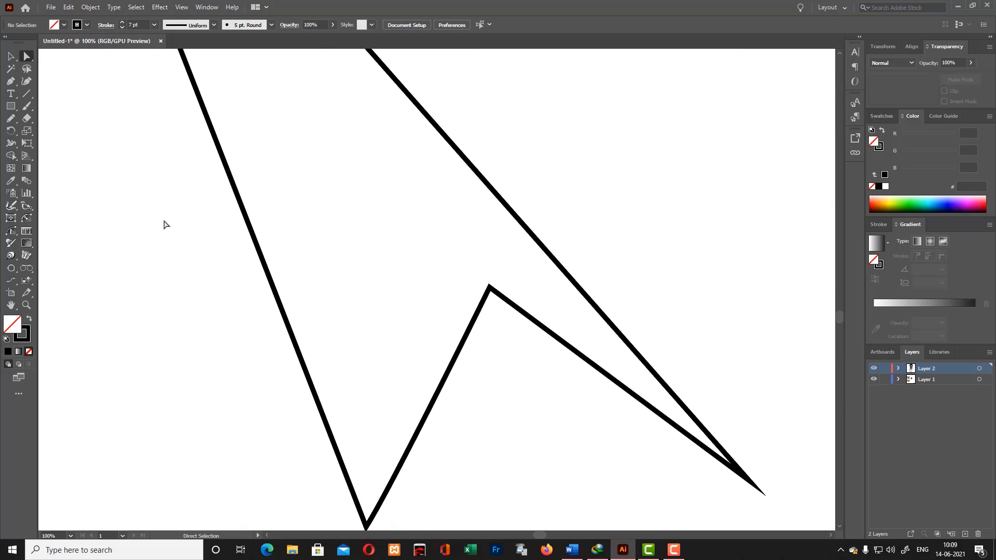
{"action": "scroll", "coordinate": [165, 216], "scroll_direction": "up", "scroll_amount": 9}
{"action": "key", "text": "p"}
{"action": "key", "text": "ctrl+minus"}
{"action": "key", "text": "ctrl+minus"}
{"action": "key", "text": "ctrl+minus"}
{"action": "key", "text": "ctrl+minus"}
{"action": "key", "text": "v"}
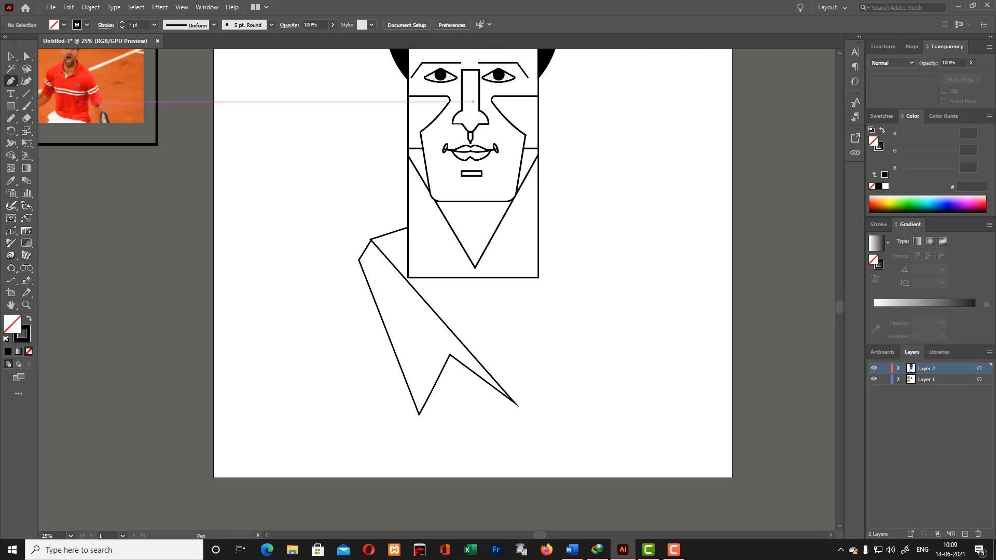
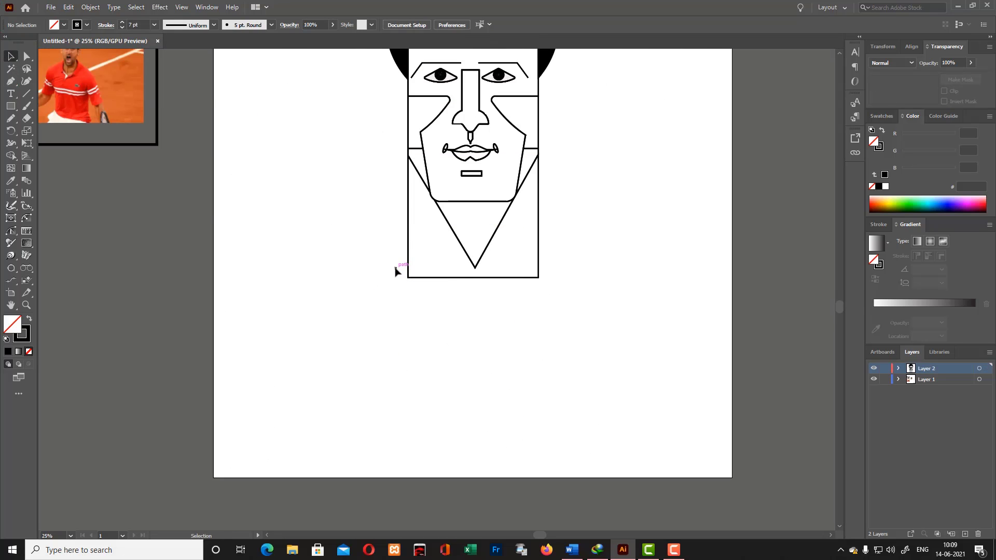
- Extend the neck outline downward by moving its two bottom corner points well below the V-shaped neckline's tip
{"action": "key", "text": "p"}
{"action": "scroll", "coordinate": [379, 228], "scroll_direction": "up", "scroll_amount": 5}
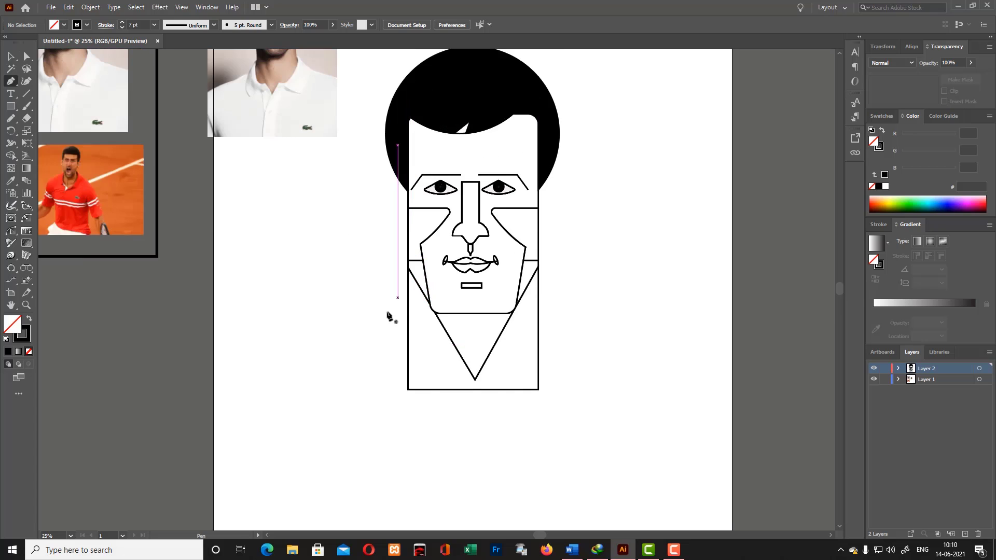
{"action": "key", "text": "v"}
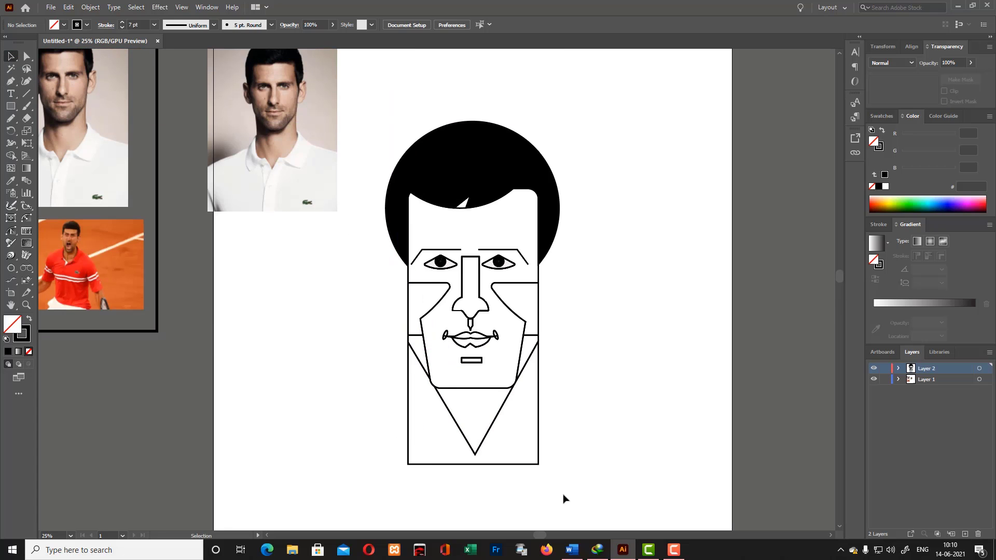
{"action": "scroll", "coordinate": [558, 498], "scroll_direction": "down", "scroll_amount": 1}
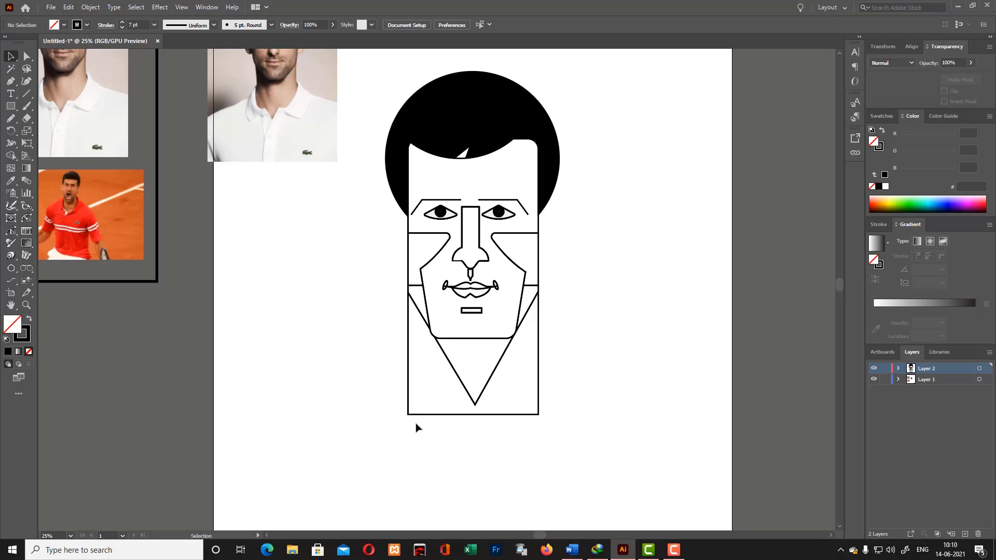
{"action": "left_click", "coordinate": [408, 402]}
{"action": "mouse_move", "coordinate": [474, 415]}
{"action": "left_mouse_down"}
{"action": "mouse_move", "coordinate": [478, 453]}
{"action": "mouse_move", "coordinate": [474, 414]}
{"action": "left_mouse_up"}
{"action": "left_click", "coordinate": [428, 454]}
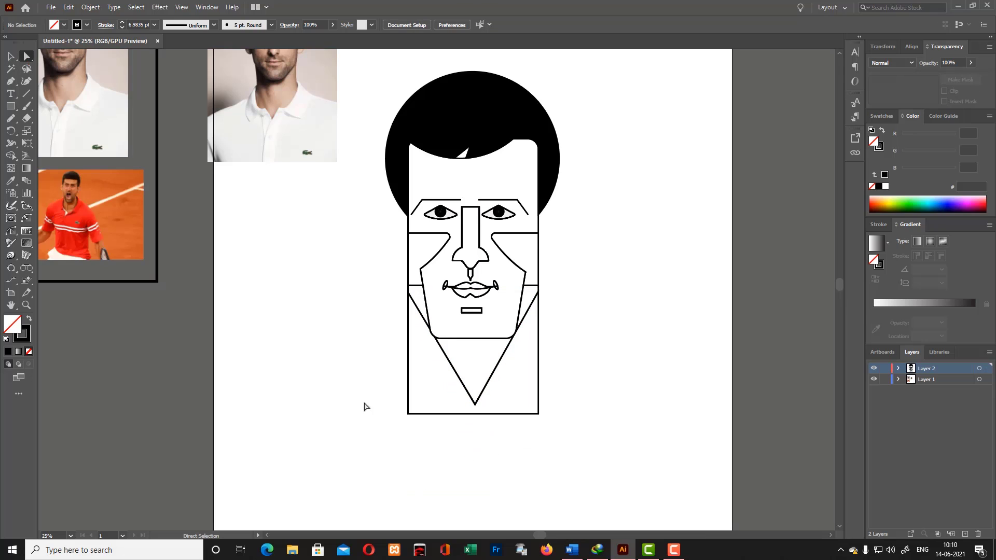
{"action": "left_click_drag", "start_coordinate": [365, 406], "coordinate": [517, 435]}
{"action": "key", "text": "shift+Down"}
{"action": "key", "text": "shift+Down"}
{"action": "key", "text": "shift+Down"}
{"action": "key", "text": "shift+Down"}
{"action": "key", "text": "shift+Down"}
{"action": "key", "text": "shift+Down"}
{"action": "key", "text": "shift+Down"}
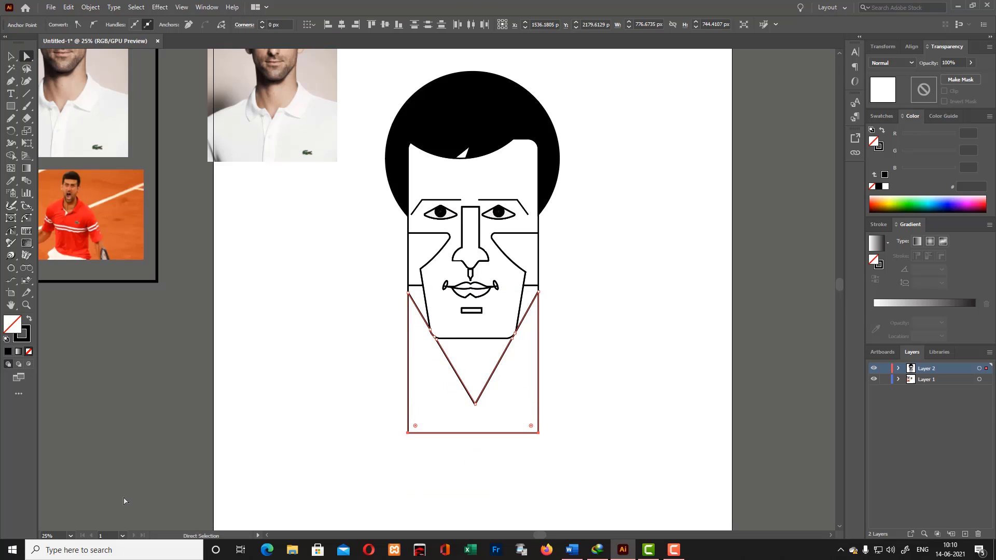
{"action": "key", "text": "shift+Down"}
{"action": "key", "text": "shift+Down"}
{"action": "key", "text": "shift+Down"}
{"action": "key", "text": "shift+Down"}
{"action": "key", "text": "shift+Down"}
{"action": "key", "text": "shift+Down"}
{"action": "key", "text": "shift+Down"}
{"action": "key", "text": "shift+Down"}
{"action": "key", "text": "shift+Down"}
{"action": "key", "text": "shift+Down"}
{"action": "key", "text": "shift+Down"}
{"action": "key", "text": "shift+Down"}
{"action": "key", "text": "shift+Down"}
{"action": "key", "text": "shift+Down"}
{"action": "key", "text": "shift+Down"}
{"action": "key", "text": "shift+Down"}
{"action": "key", "text": "shift+Down"}
{"action": "key", "text": "shift+Down"}
{"action": "key", "text": "shift+Down"}
{"action": "key", "text": "shift+Down"}
{"action": "key", "text": "v"}
{"action": "left_click", "coordinate": [253, 286]}
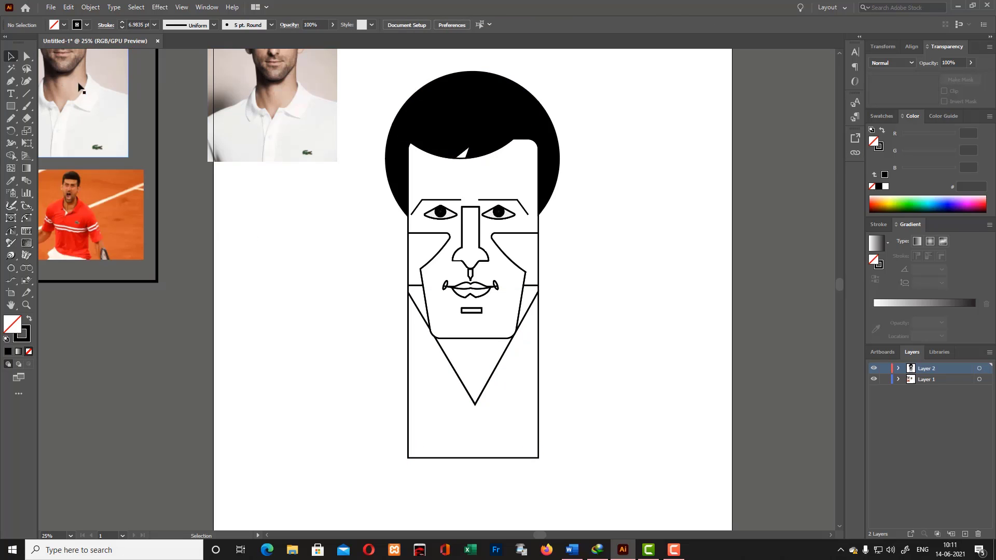
- Draw a downward-pointing collar triangle across the neck, with its right corner at about X 1965, Y 2213 px and its tip below the neck outline
{"action": "left_click", "coordinate": [546, 358]}
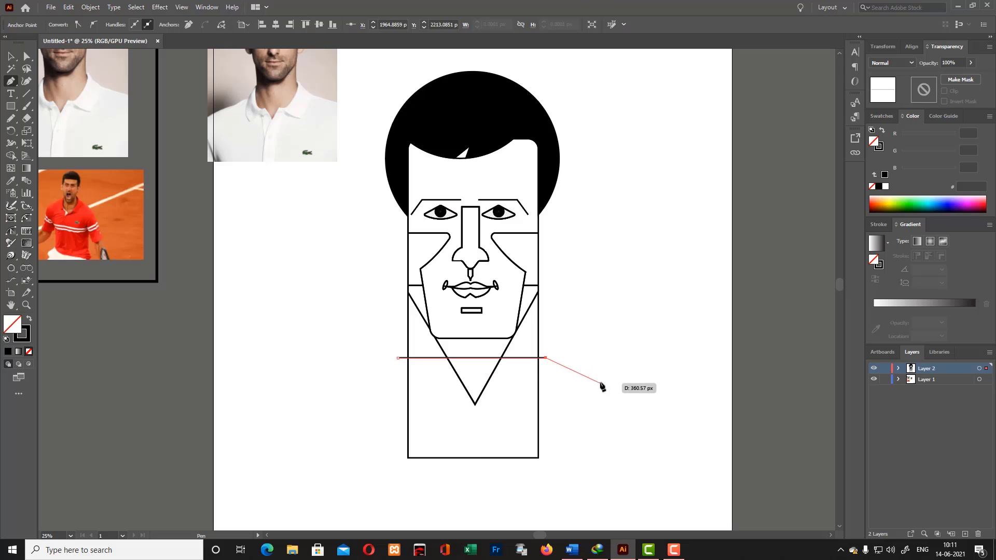
{"action": "left_click", "coordinate": [475, 467]}
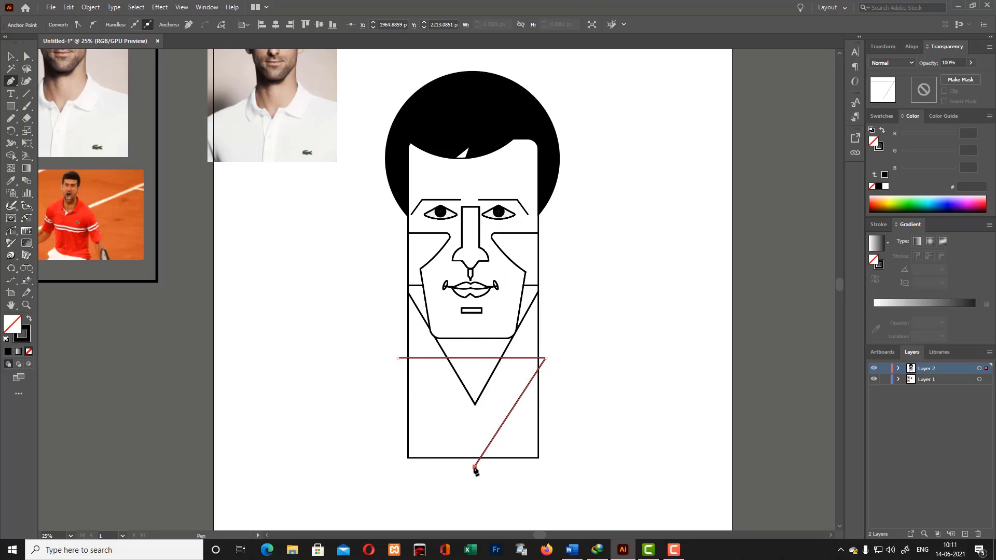
{"action": "left_click", "coordinate": [398, 358]}
{"action": "left_click", "coordinate": [330, 348], "text": "ctrl"}
- Trim the neck outline outside the triangle and merge the area below the neckline into one V-shaped collar with Shape Builder
{"action": "key", "text": "ctrl+a"}
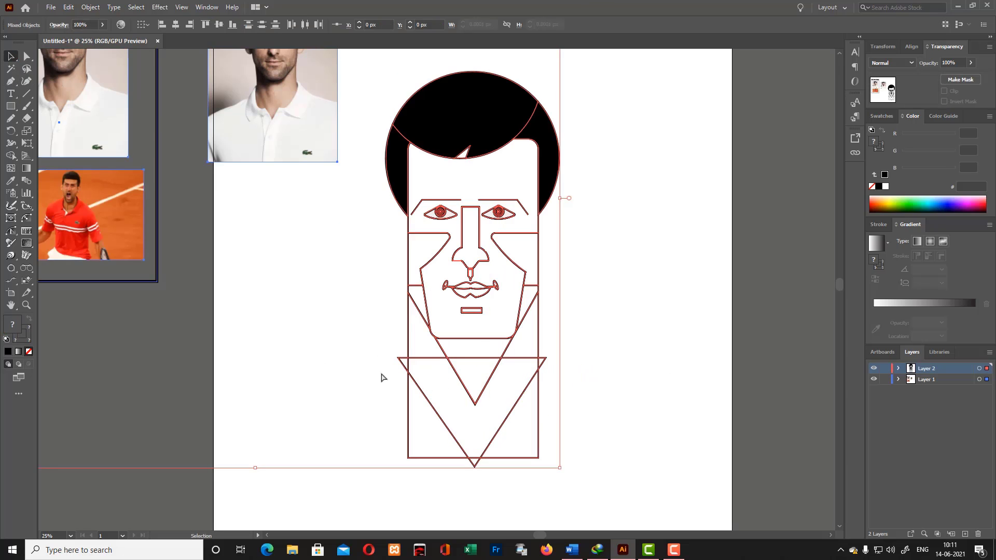
{"action": "key", "text": "shift+m"}
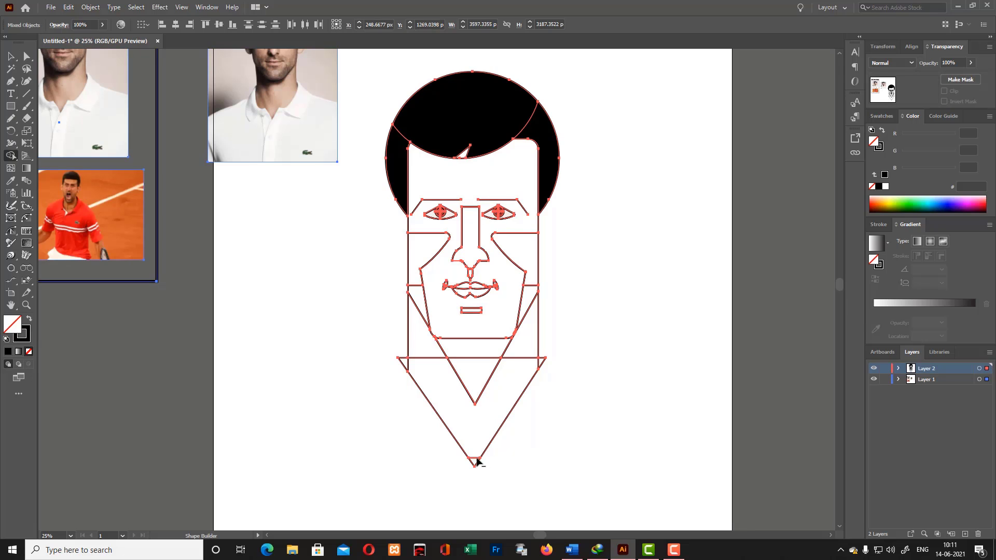
{"action": "left_click", "coordinate": [408, 365], "text": "alt"}
{"action": "left_click", "coordinate": [474, 358], "text": "alt"}
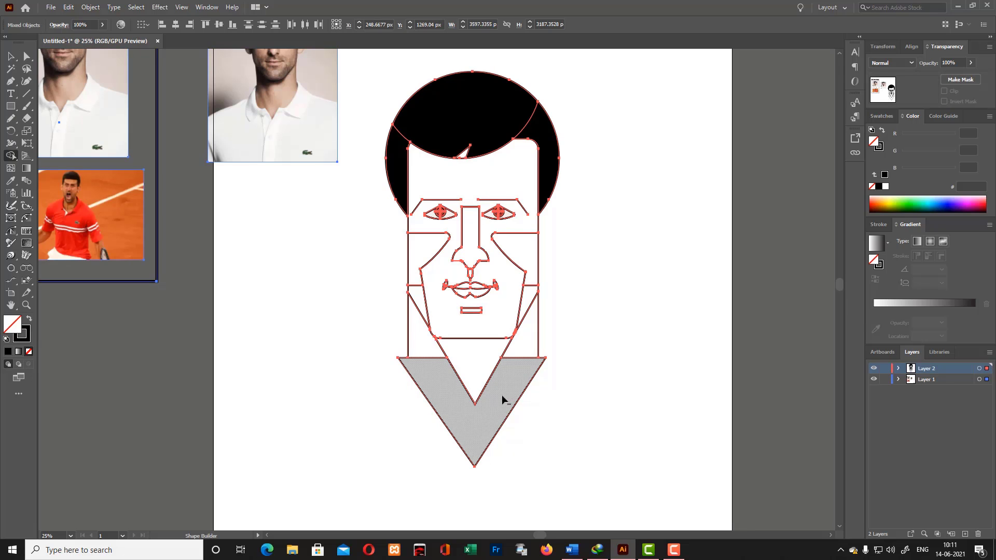
{"action": "left_click_drag", "start_coordinate": [430, 356], "coordinate": [534, 368]}
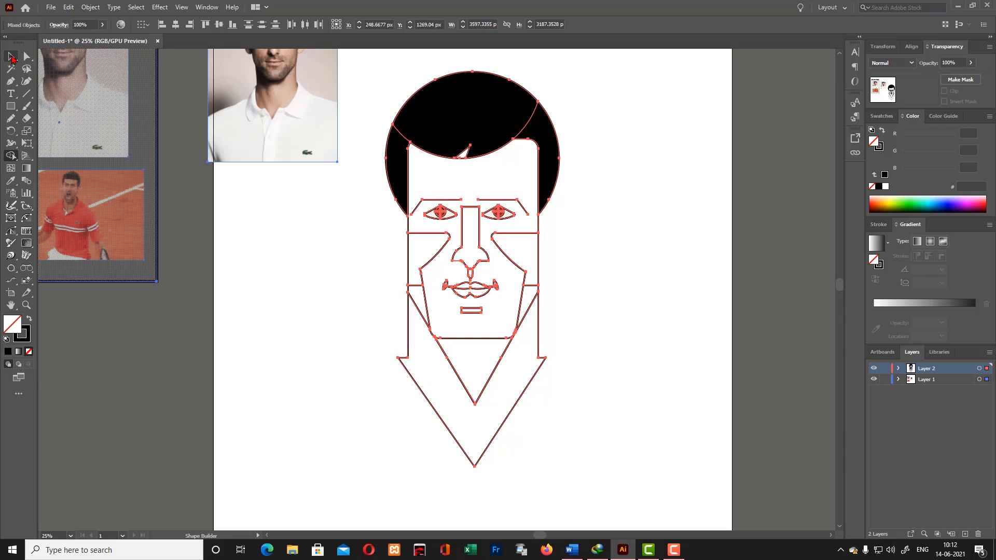
{"action": "left_click", "coordinate": [11, 56]}
{"action": "left_click", "coordinate": [248, 326]}
- Try to draw a four-sided collar band above the V-shaped collar, flaring outward past both sides of the neck
{"action": "left_click", "coordinate": [11, 81]}
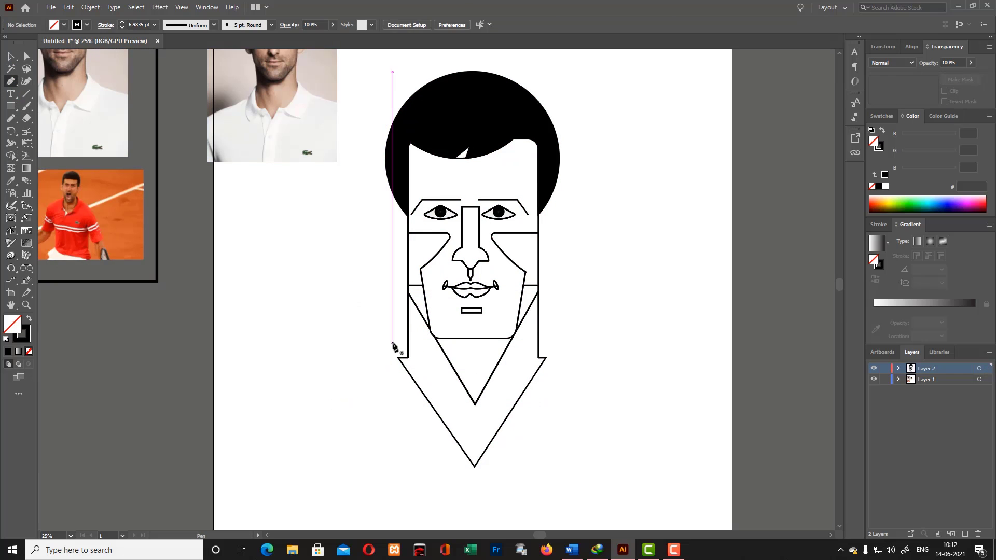
{"action": "left_click", "coordinate": [393, 343]}
{"action": "left_click", "coordinate": [554, 338]}
{"action": "left_click", "coordinate": [545, 358]}
{"action": "left_click", "coordinate": [400, 358]}
{"action": "left_click", "coordinate": [393, 343]}
{"action": "key", "text": "v"}
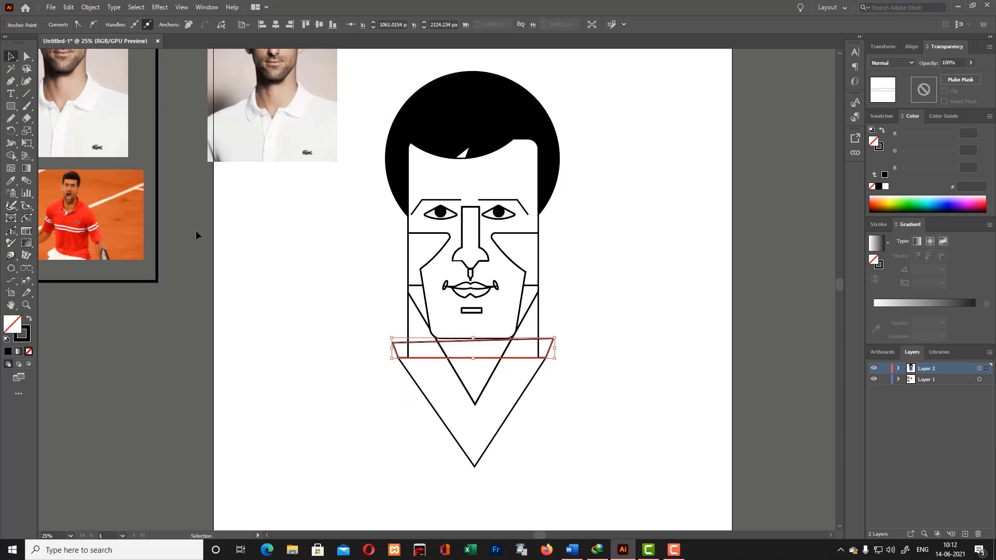
{"action": "key", "text": "ctrl+z"}
{"action": "key", "text": "ctrl+z"}
- Draw a level, flared collar band about 982 px wide and 122 px high on the V-shaped collar's upper corners
{"action": "mouse_move", "coordinate": [393, 343]}
{"action": "left_mouse_down"}
{"action": "mouse_move", "coordinate": [389, 331]}
{"action": "mouse_move", "coordinate": [389, 340]}
{"action": "left_mouse_up"}
{"action": "left_click", "coordinate": [11, 81]}
{"action": "left_click", "coordinate": [389, 339]}
{"action": "left_click", "coordinate": [398, 358]}
{"action": "left_click", "coordinate": [546, 358]}
{"action": "left_click", "coordinate": [11, 56]}
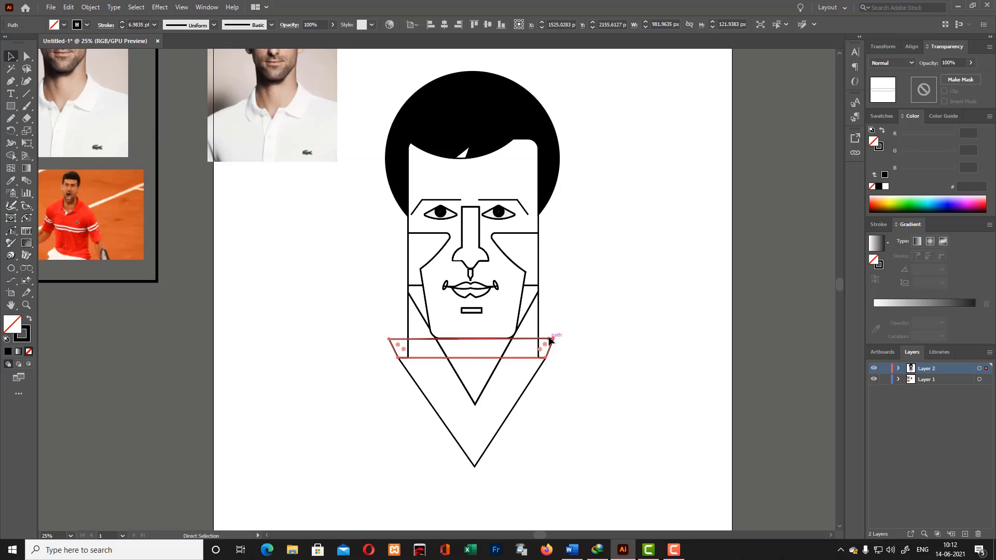
{"action": "left_click", "coordinate": [612, 356]}
{"action": "left_click", "coordinate": [538, 325]}
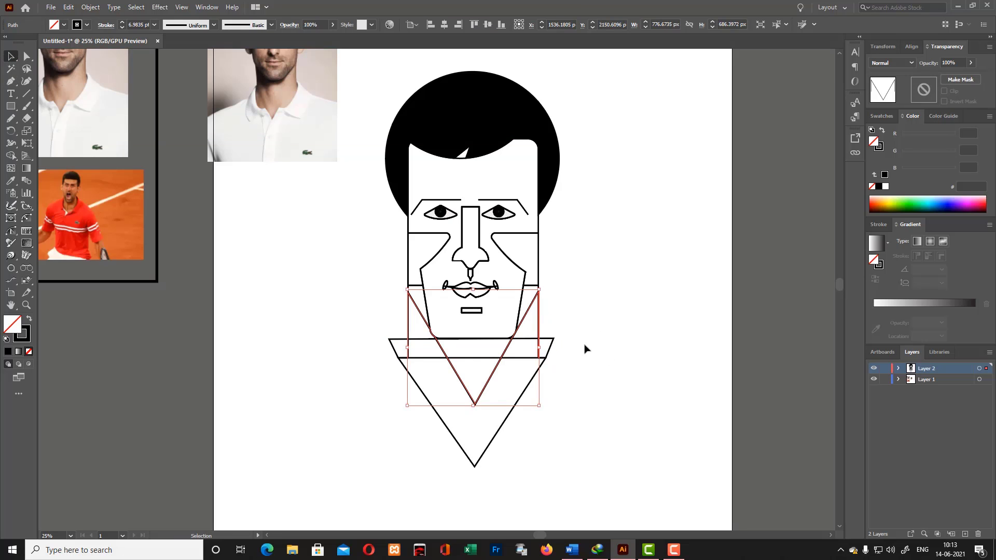
{"action": "left_click", "coordinate": [653, 450]}
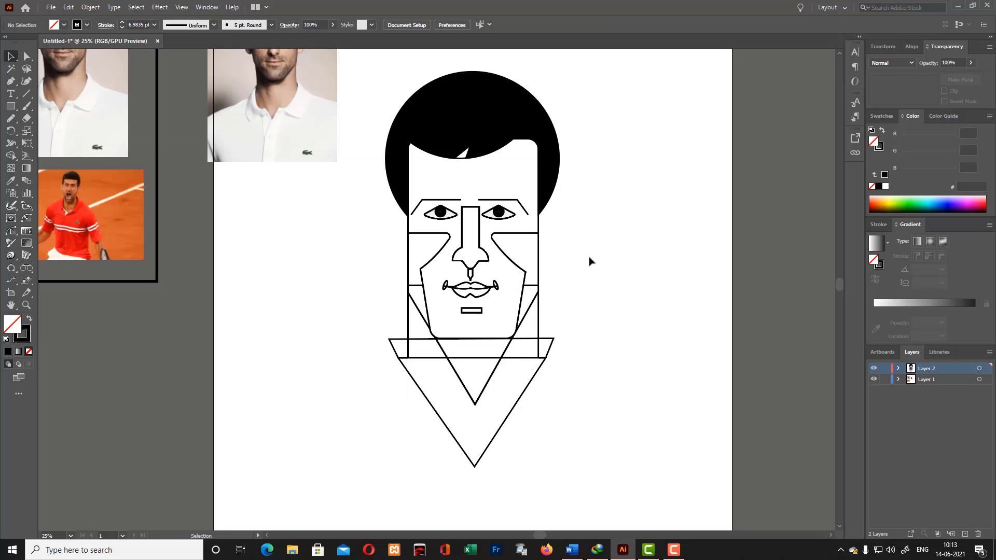
- Delete the reference photo copy lying on the artboard beside the portrait
{"action": "scroll", "coordinate": [389, 282], "scroll_direction": "up", "scroll_amount": 2}
{"action": "left_click", "coordinate": [294, 204]}
{"action": "key", "text": "Delete"}
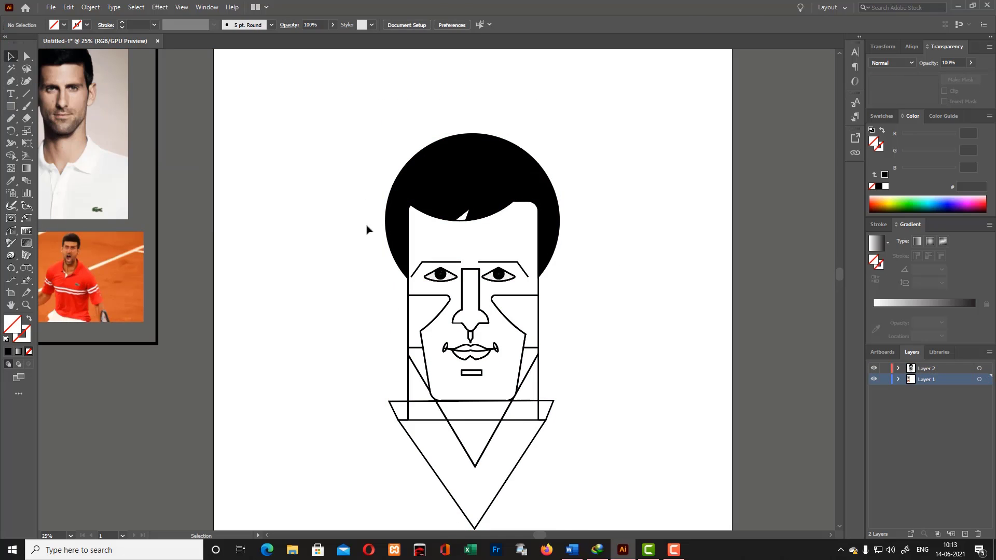
- Process the complete portrait's overlapping outlines with Shape Builder to get separate fillable regions
{"action": "left_click_drag", "start_coordinate": [398, 161], "coordinate": [581, 440]}
{"action": "left_click", "coordinate": [611, 404]}
{"action": "scroll", "coordinate": [438, 302], "scroll_direction": "down", "scroll_amount": 1}
{"action": "left_click_drag", "start_coordinate": [366, 125], "coordinate": [670, 466]}
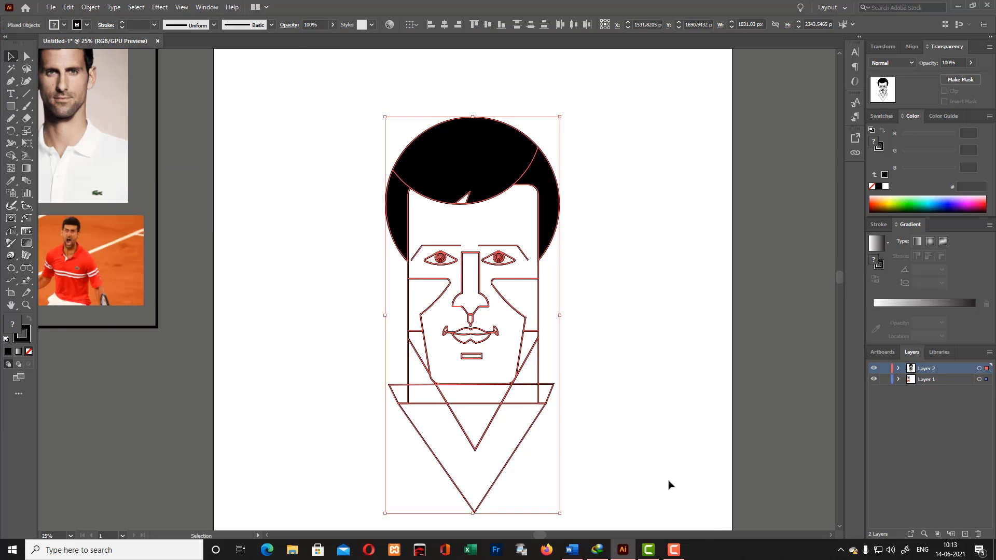
{"action": "left_click", "coordinate": [11, 156]}
{"action": "left_click", "coordinate": [11, 56]}
{"action": "left_click", "coordinate": [179, 132]}
- Fill the main face shape with skin tone EF927D and no outline
{"action": "left_click", "coordinate": [539, 272]}
{"action": "double_click", "coordinate": [13, 325]}
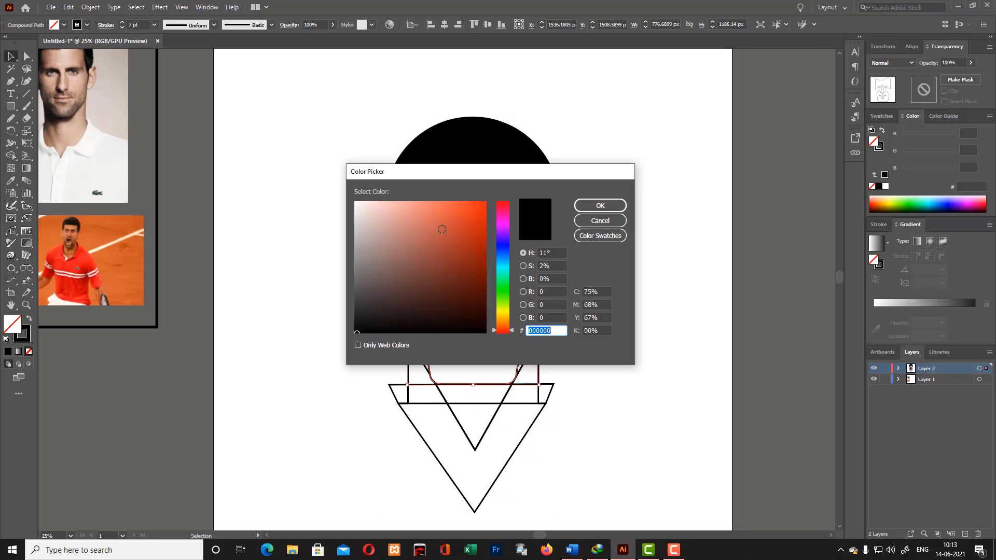
{"action": "type", "text": "EF927D"}
{"action": "key", "text": "Return"}
- Give the right cheek shape the face's outline-free style and set its fill to the darker skin tone D88672
{"action": "left_click", "coordinate": [538, 293]}
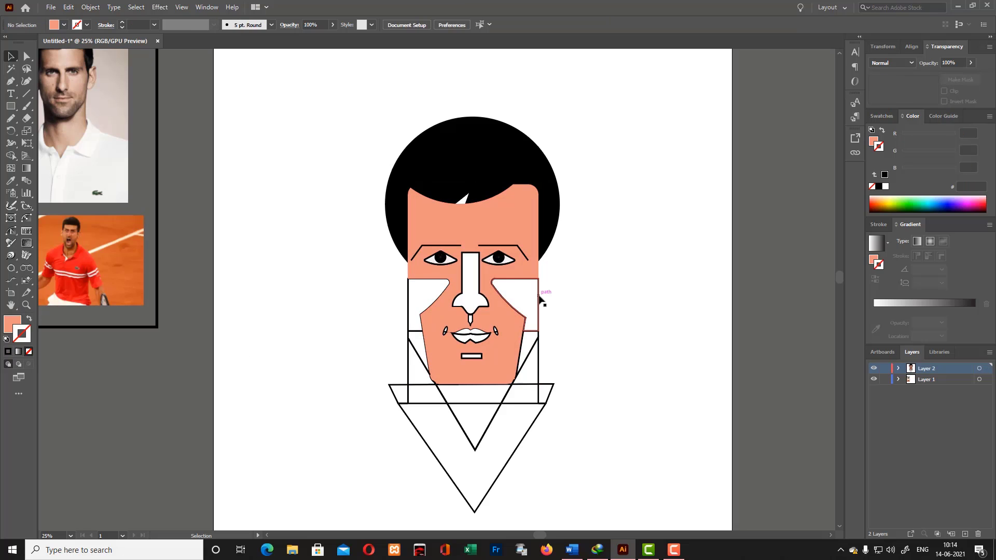
{"action": "left_click", "coordinate": [441, 223]}
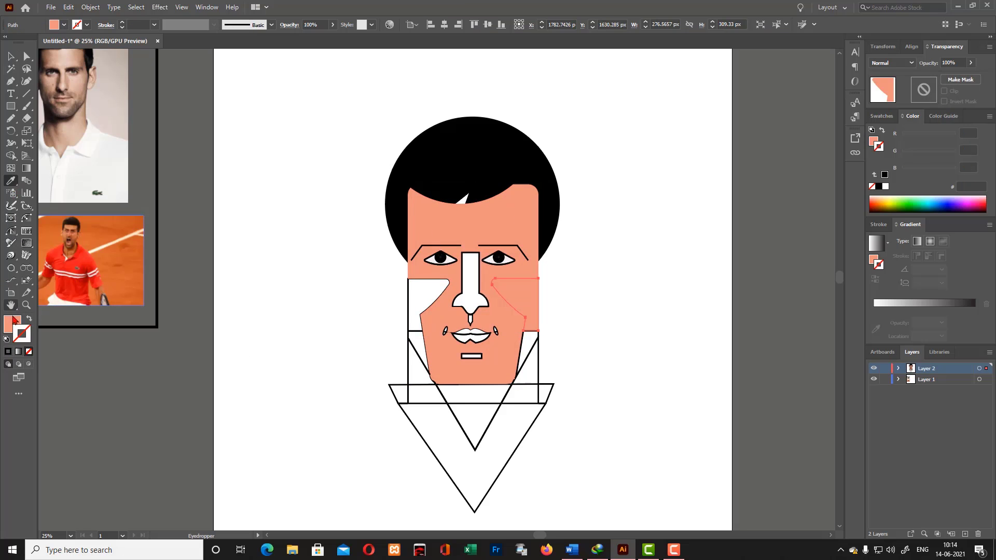
{"action": "double_click", "coordinate": [14, 325]}
{"action": "left_click", "coordinate": [589, 331]}
{"action": "scroll", "coordinate": [590, 331], "scroll_direction": "up", "scroll_amount": 2}
{"action": "scroll", "coordinate": [593, 331], "scroll_direction": "down", "scroll_amount": 1}
{"action": "left_click", "coordinate": [601, 206]}
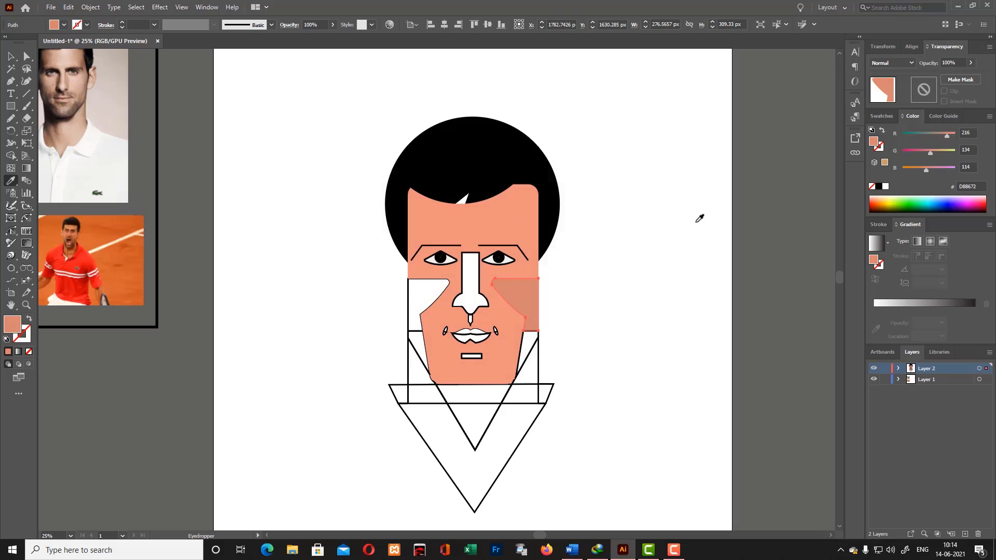
- Copy the right cheek's darker fill and outline-free style onto the left cheek shape
{"action": "left_click", "coordinate": [10, 57]}
{"action": "left_click", "coordinate": [382, 289]}
{"action": "left_click", "coordinate": [408, 293]}
{"action": "left_click", "coordinate": [11, 182]}
{"action": "left_click", "coordinate": [519, 296]}
{"action": "key", "text": "v"}
{"action": "left_click", "coordinate": [369, 218]}
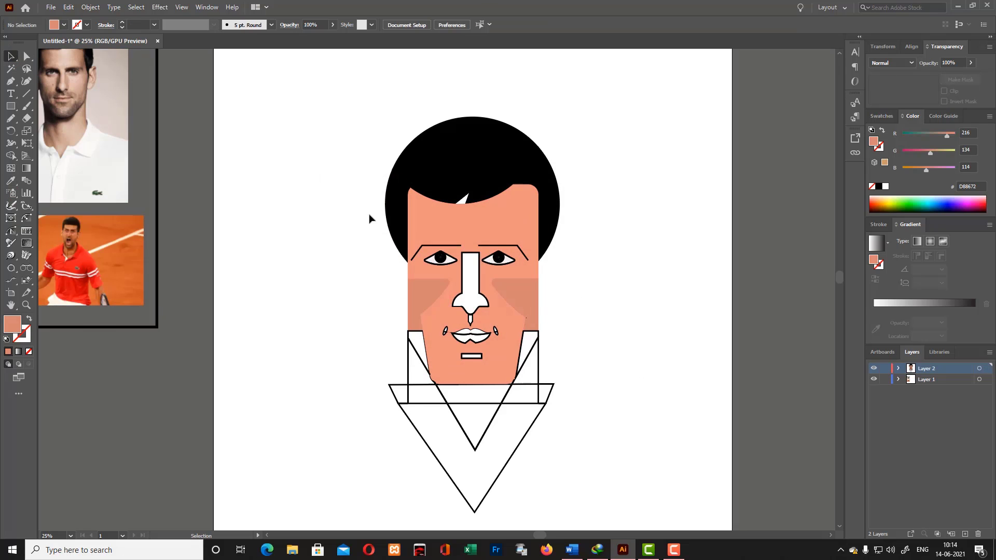
- Try to reshape the face's upper edge with the Curvature tool to cover the white notch in the hairline
{"action": "left_click", "coordinate": [457, 217]}
{"action": "key", "text": "shift+grave"}
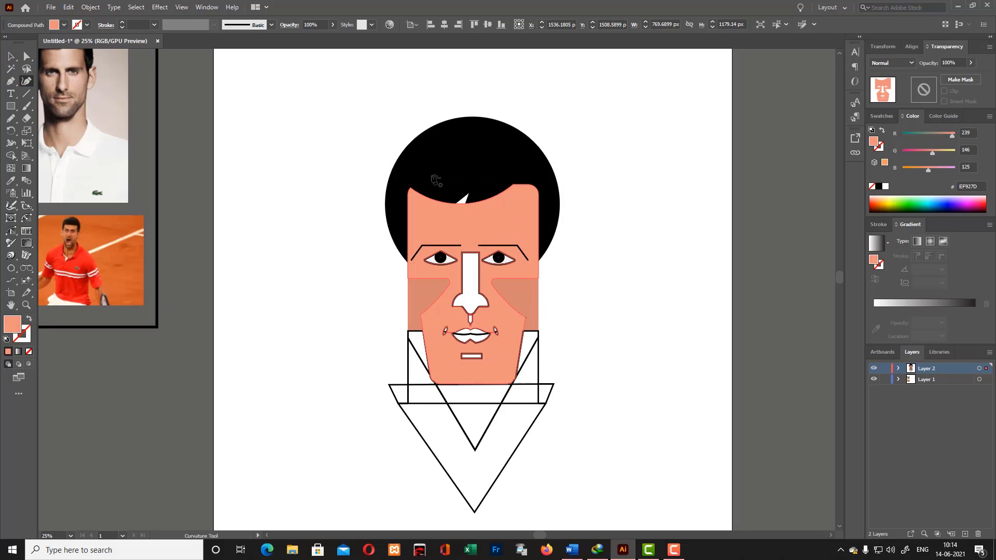
{"action": "mouse_move", "coordinate": [462, 203]}
{"action": "left_mouse_down"}
{"action": "mouse_move", "coordinate": [472, 187]}
{"action": "mouse_move", "coordinate": [463, 198]}
{"action": "left_mouse_up"}
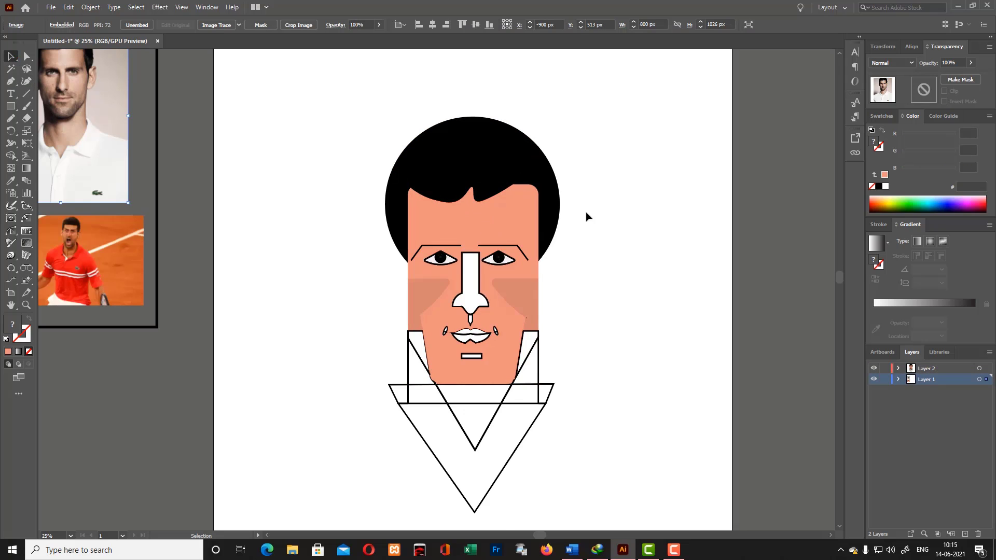
{"action": "scroll", "coordinate": [587, 216], "scroll_direction": "up", "scroll_amount": 3}
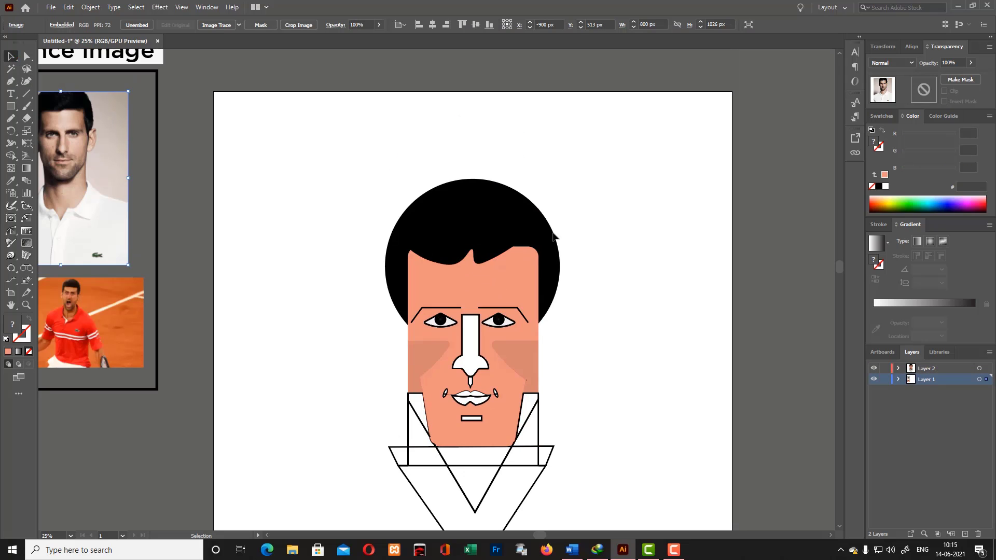
{"action": "key", "text": "ctrl+z"}
- Draw a small pointed triangle in face color EF927D over the white notch in the hairline
{"action": "left_click", "coordinate": [625, 284]}
{"action": "key", "text": "p"}
{"action": "left_click", "coordinate": [450, 270]}
{"action": "left_click", "coordinate": [480, 227]}
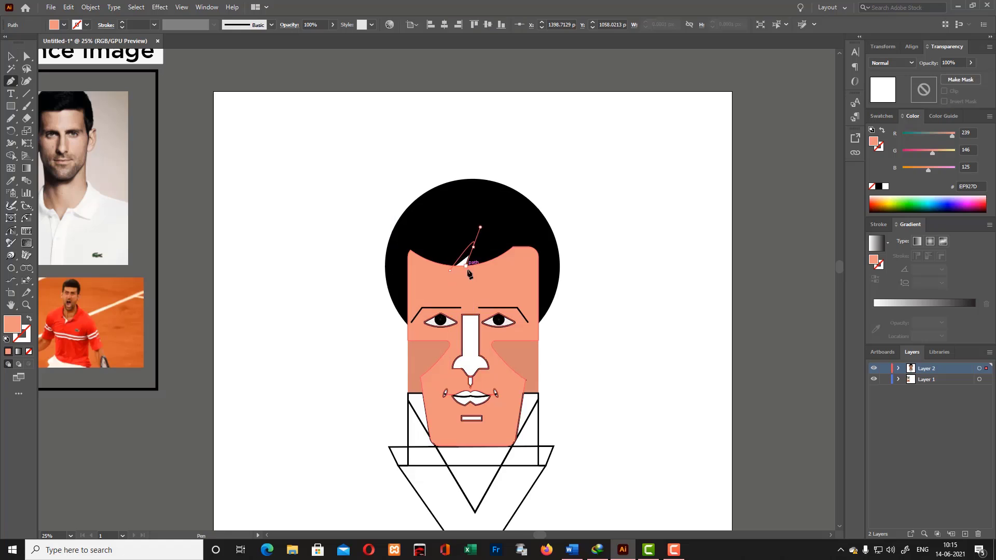
{"action": "key", "text": "ctrl+z"}
{"action": "key", "text": "ctrl+equal"}
{"action": "key", "text": "ctrl+equal"}
{"action": "key", "text": "ctrl+equal"}
{"action": "key", "text": "ctrl+equal"}
{"action": "left_click", "coordinate": [519, 219]}
{"action": "left_click", "coordinate": [496, 327]}
{"action": "left_click", "coordinate": [437, 290]}
{"action": "key", "text": "v"}
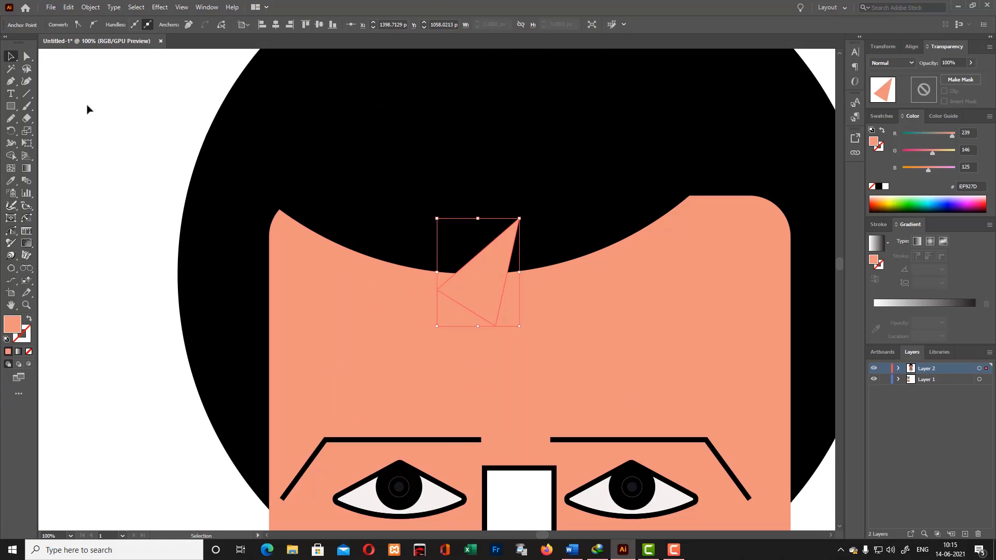
{"action": "left_click", "coordinate": [87, 106]}
- Fill the nose shape with the light skin tone F4A190
{"action": "key", "text": "ctrl+minus"}
{"action": "key", "text": "ctrl+minus"}
{"action": "key", "text": "ctrl+minus"}
{"action": "key", "text": "ctrl+minus"}
{"action": "key", "text": "ctrl+minus"}
{"action": "left_click", "coordinate": [492, 382]}
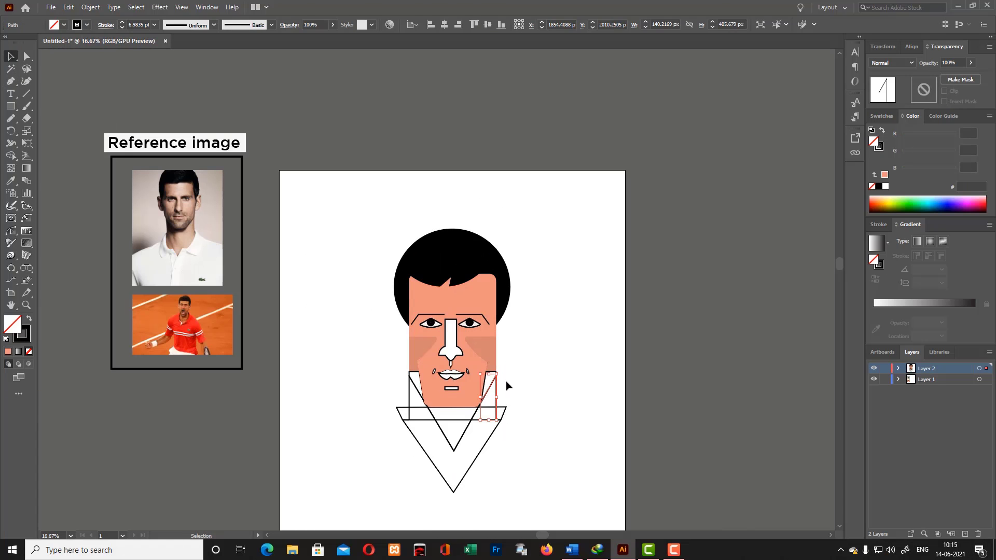
{"action": "left_click", "coordinate": [513, 387]}
{"action": "left_click", "coordinate": [457, 336]}
{"action": "double_click", "coordinate": [19, 325]}
{"action": "left_click", "coordinate": [433, 258]}
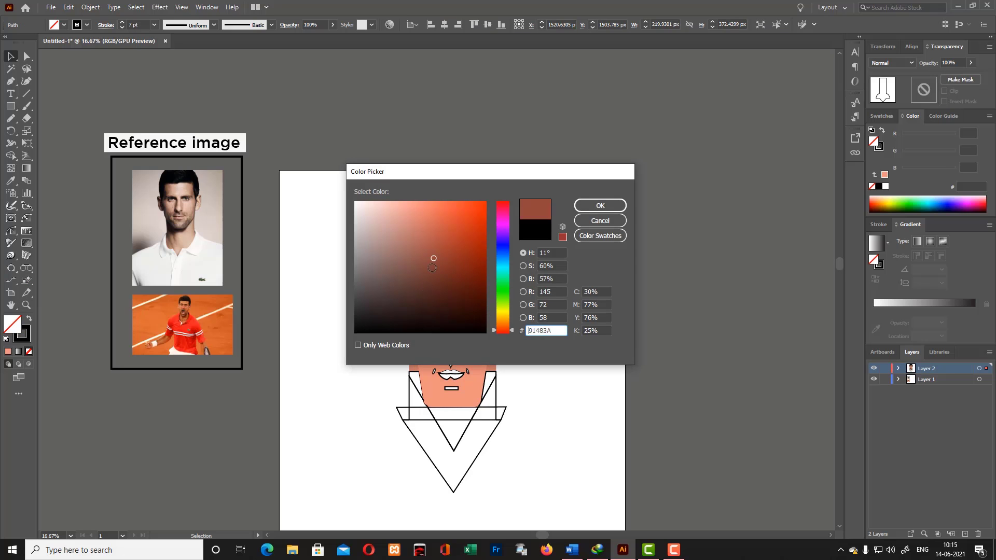
{"action": "key", "text": "Return"}
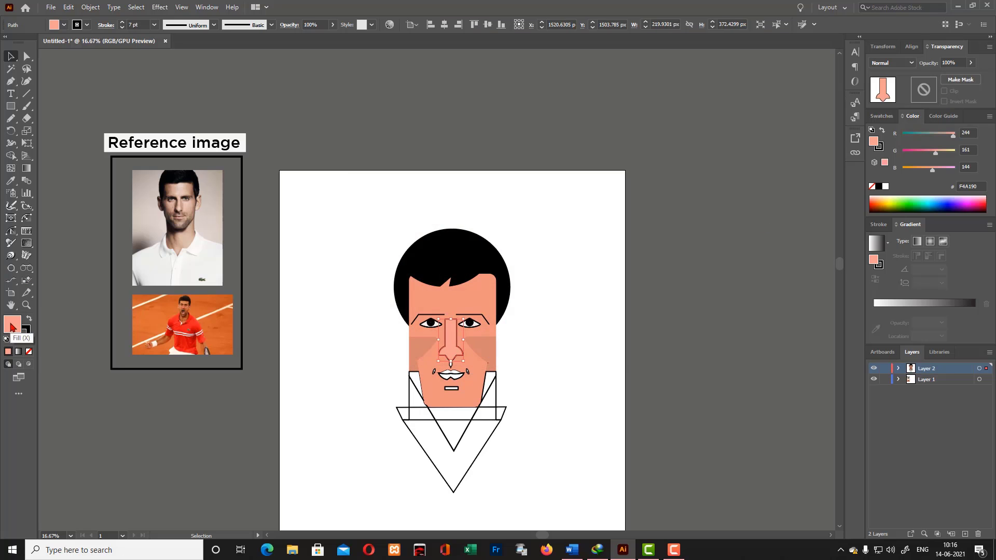
- Change the nose fill to a more saturated reddish-orange skin tone and remove its outline
{"action": "double_click", "coordinate": [12, 326]}
{"action": "left_click", "coordinate": [418, 209]}
{"action": "left_click", "coordinate": [602, 206]}
{"action": "left_click", "coordinate": [552, 310]}
{"action": "left_click", "coordinate": [456, 340]}
{"action": "left_click", "coordinate": [26, 337]}
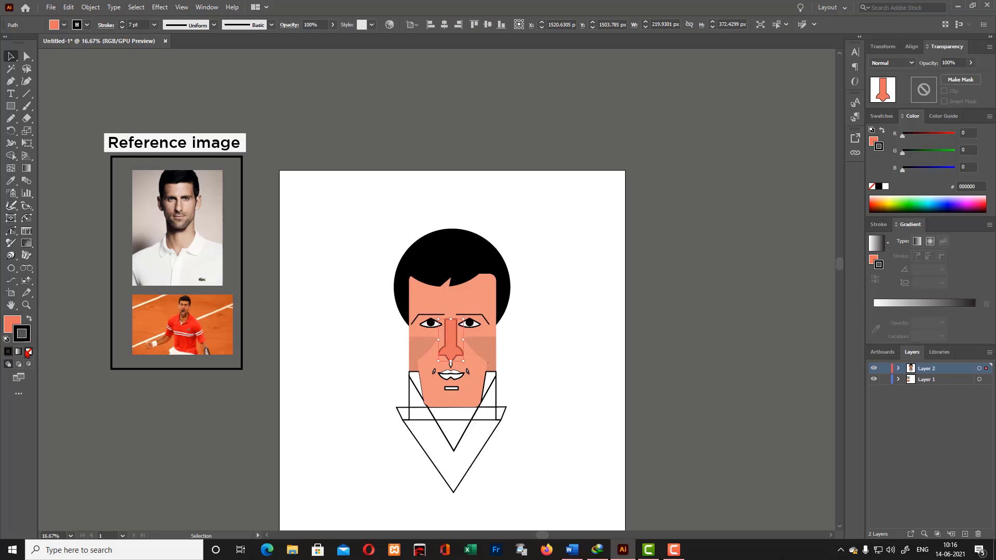
{"action": "left_click", "coordinate": [28, 352]}
{"action": "left_click", "coordinate": [141, 400]}
- Examine the small shape between nose and mouth and the lip outlines at close range
{"action": "left_click", "coordinate": [459, 375]}
{"action": "key", "text": "ctrl+plus"}
{"action": "key", "text": "ctrl+plus"}
{"action": "key", "text": "ctrl+plus"}
{"action": "key", "text": "ctrl+plus"}
{"action": "left_click", "coordinate": [669, 270]}
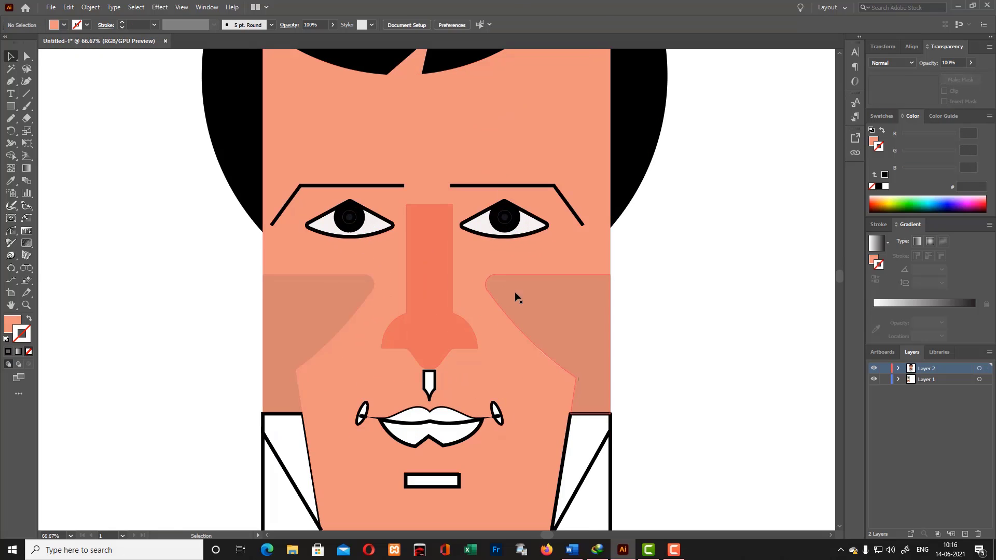
{"action": "left_click", "coordinate": [421, 382]}
{"action": "left_click", "coordinate": [11, 57]}
{"action": "left_click", "coordinate": [662, 394]}
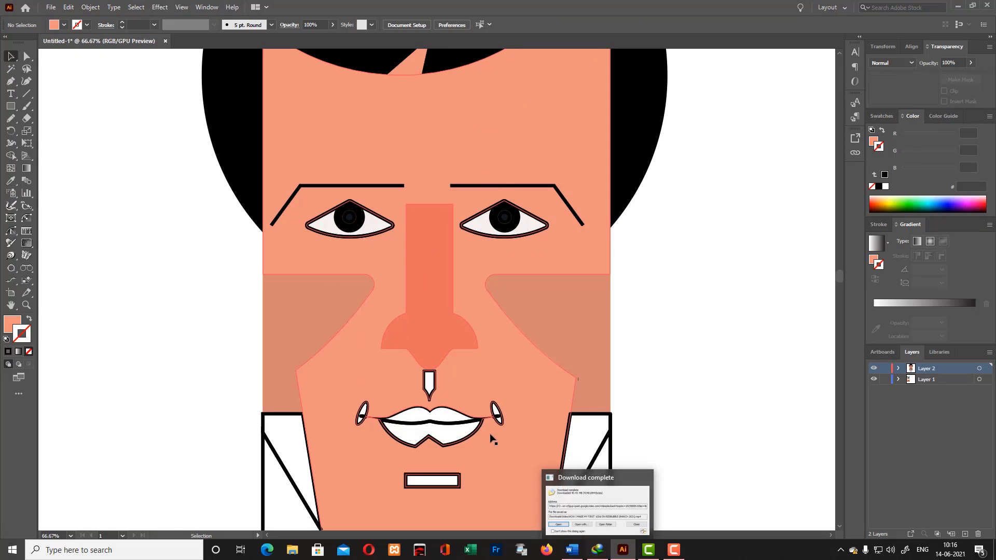
- Fill the small pointed shape between nose and mouth with a slightly darker skin tone and no outline
{"action": "left_click", "coordinate": [435, 387]}
{"action": "left_click", "coordinate": [11, 181]}
{"action": "left_click", "coordinate": [272, 316]}
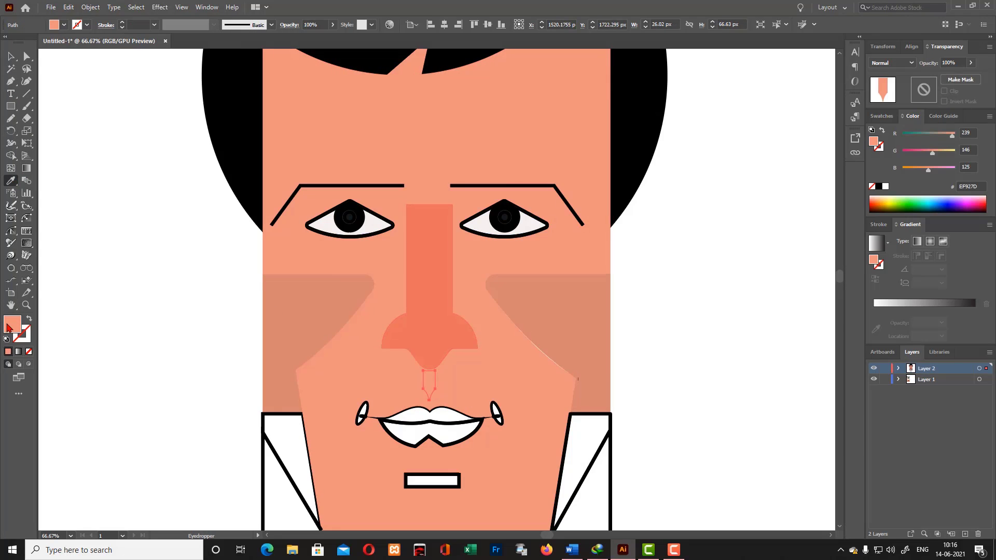
{"action": "double_click", "coordinate": [12, 324]}
{"action": "left_click", "coordinate": [586, 331]}
{"action": "left_click", "coordinate": [601, 209]}
{"action": "key", "text": "v"}
- Release the face's compound path so the mouth and chin cut-outs become separate shapes
{"action": "scroll", "coordinate": [445, 387], "scroll_direction": "down", "scroll_amount": 1}
{"action": "left_click", "coordinate": [445, 387]}
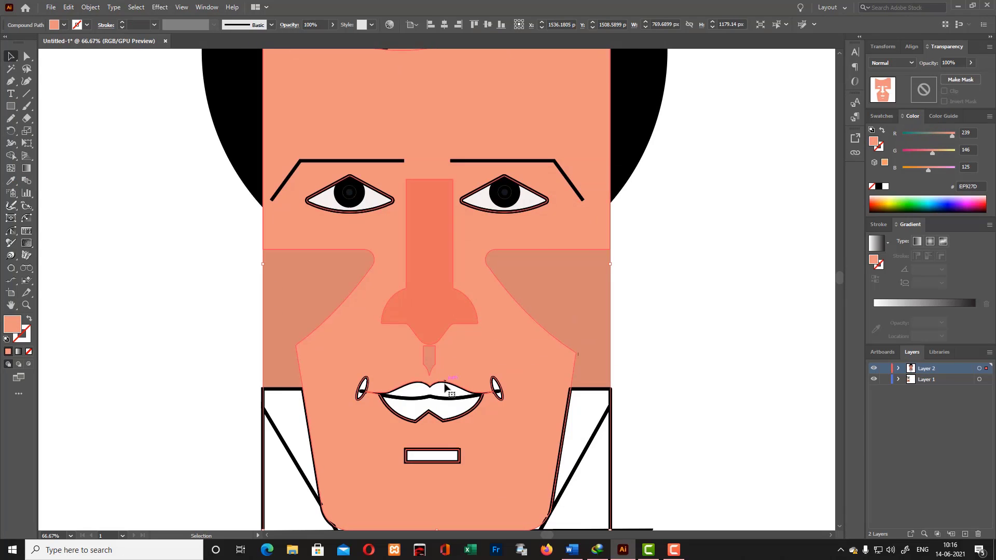
{"action": "right_click", "coordinate": [446, 386]}
{"action": "left_click", "coordinate": [512, 291]}
- Fill the upper lip shape, including the mouth corners, with a dark reddish-brown
{"action": "left_click", "coordinate": [439, 384]}
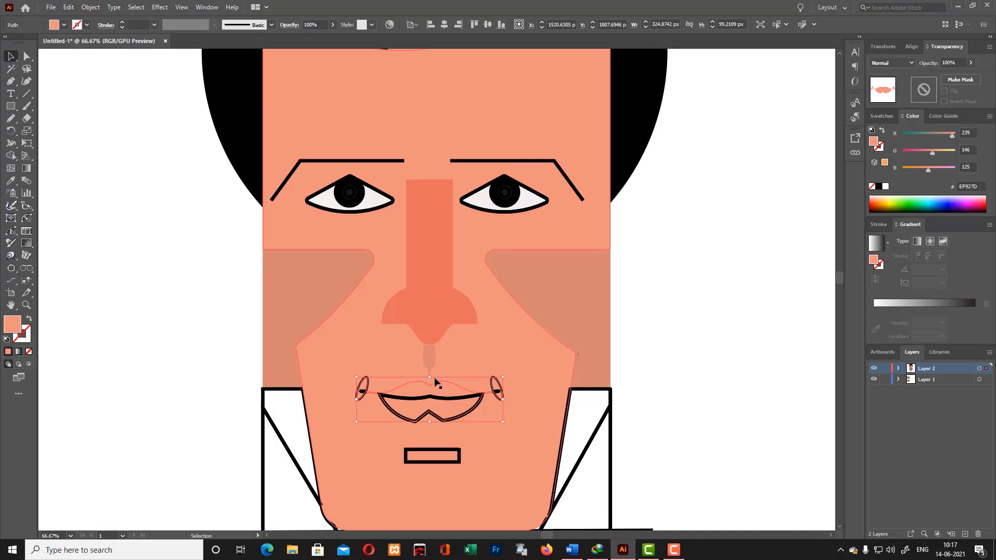
{"action": "scroll", "coordinate": [529, 377], "scroll_direction": "down", "scroll_amount": 1}
{"action": "double_click", "coordinate": [12, 324]}
{"action": "left_click_drag", "start_coordinate": [418, 212], "coordinate": [462, 260]}
{"action": "left_click", "coordinate": [601, 209]}
- Fill the lower lip with a brighter orange-red and remove its outline
{"action": "left_click", "coordinate": [454, 395]}
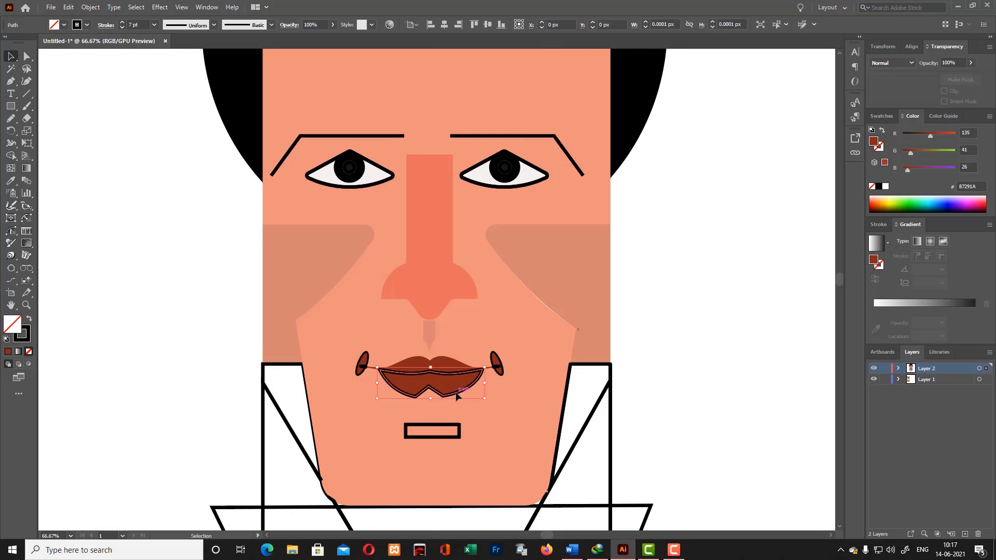
{"action": "double_click", "coordinate": [14, 330]}
{"action": "left_click", "coordinate": [601, 209]}
{"action": "scroll", "coordinate": [758, 303], "scroll_direction": "up", "scroll_amount": 2}
{"action": "left_click", "coordinate": [118, 359]}
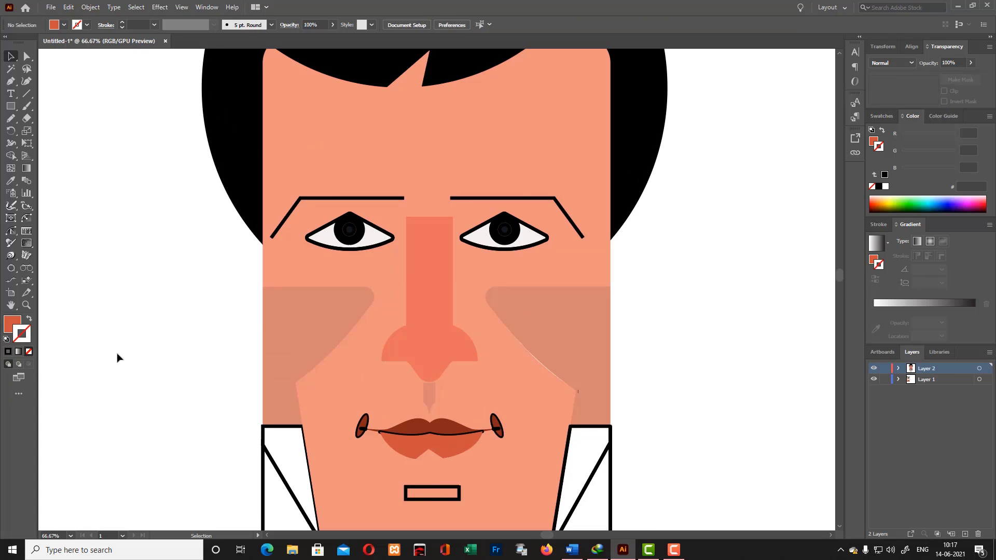
- Delete the black outlines around the two small ellipses at the mouth corners
{"action": "left_click", "coordinate": [500, 426]}
{"action": "left_click", "coordinate": [367, 421], "text": "shift"}
{"action": "key", "text": "Delete"}
- Delete the leftover black strokes at the left mouth corner and along the line between the lips
{"action": "left_click", "coordinate": [365, 431]}
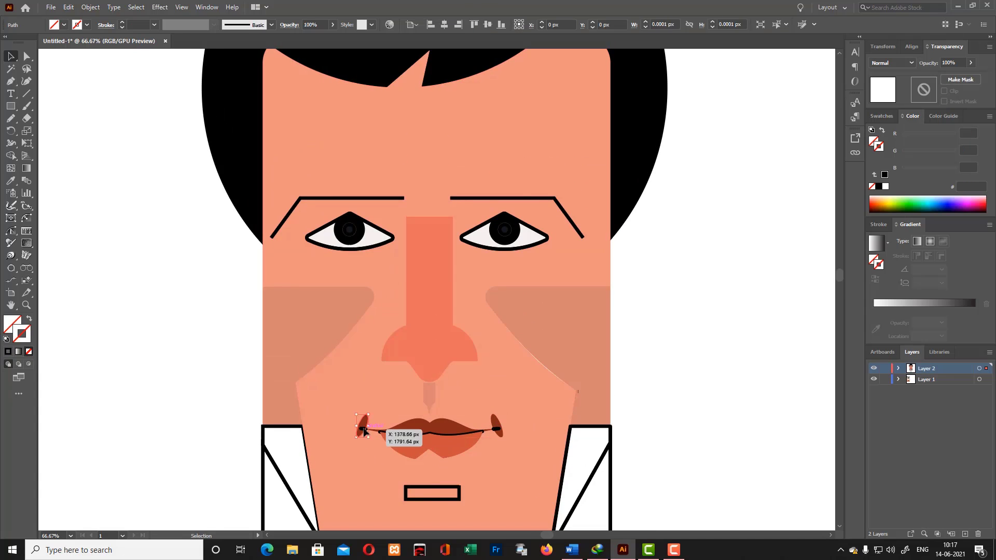
{"action": "key", "text": "ctrl+equal"}
{"action": "key", "text": "ctrl+equal"}
{"action": "key", "text": "ctrl+equal"}
{"action": "key", "text": "Delete"}
{"action": "left_click", "coordinate": [445, 301]}
{"action": "key", "text": "Delete"}
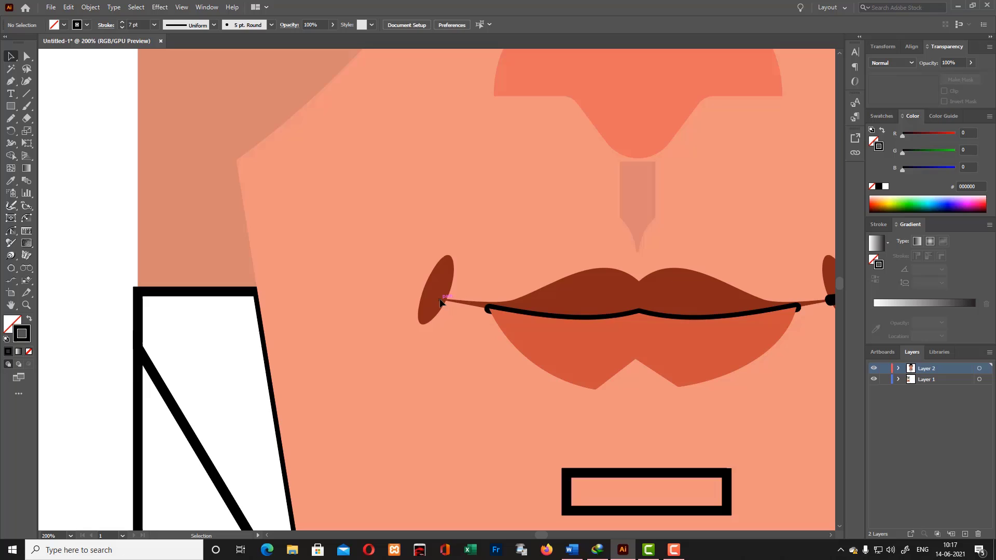
{"action": "left_click", "coordinate": [513, 314]}
{"action": "key", "text": "Delete"}
{"action": "left_click", "coordinate": [608, 362]}
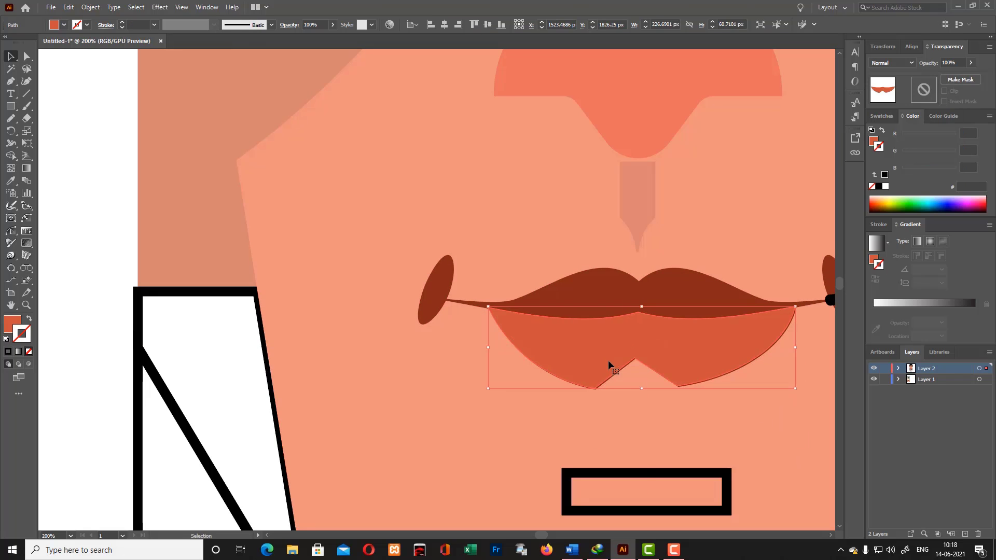
{"action": "left_click", "coordinate": [100, 258]}
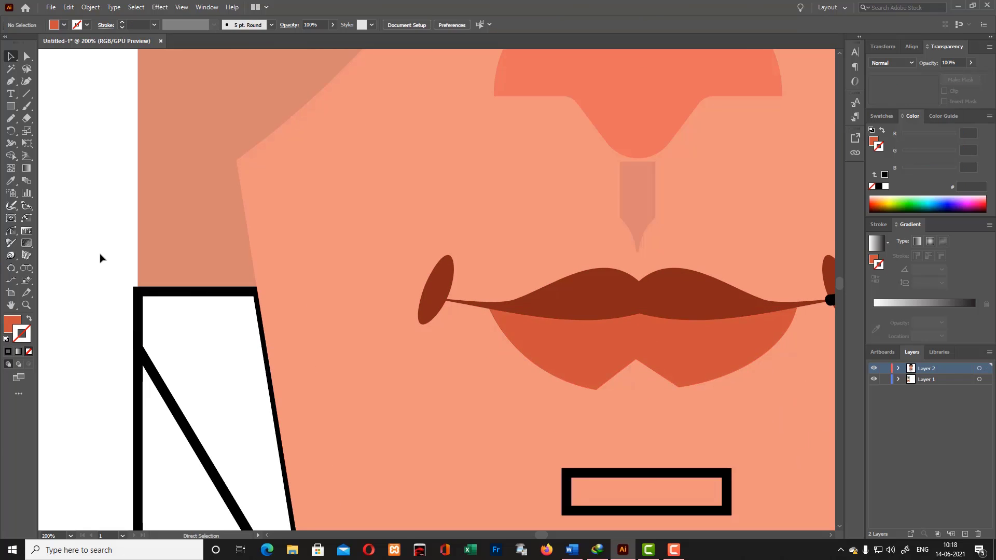
- Fill the shadow shapes on both sides of the lower jaw with BF6452 and no outline
{"action": "key", "text": "ctrl+0"}
{"action": "left_click", "coordinate": [394, 294]}
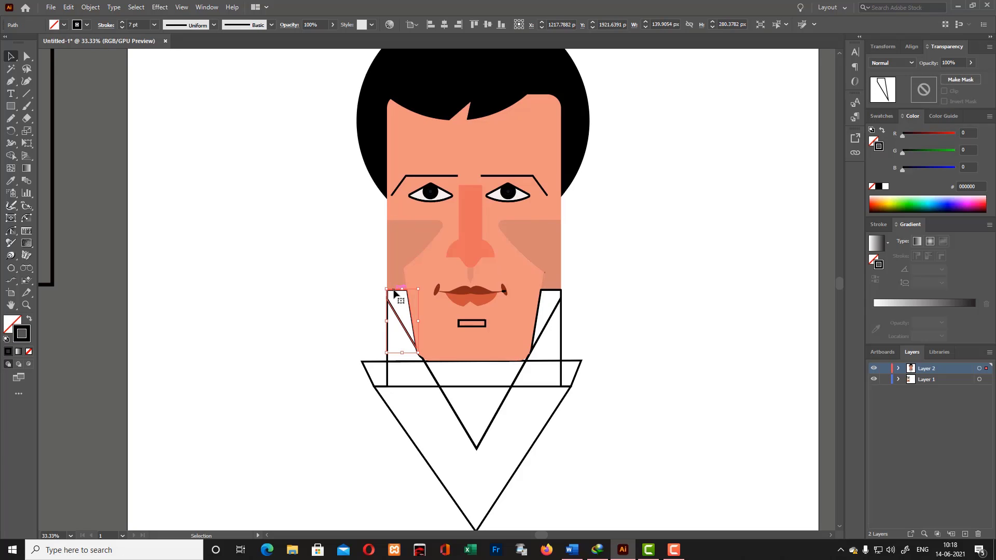
{"action": "key", "text": "i"}
{"action": "left_click", "coordinate": [400, 251]}
{"action": "double_click", "coordinate": [12, 324]}
{"action": "left_click", "coordinate": [592, 207]}
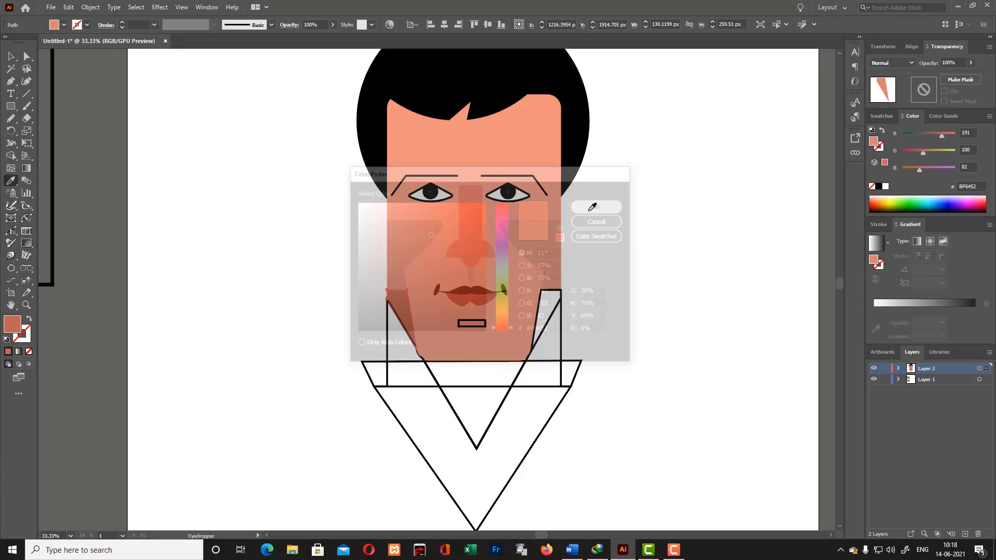
{"action": "key", "text": "v"}
- Fill the two neck side shapes below the jaw shadows with face tone EF927D and no outline
{"action": "left_click", "coordinate": [540, 343]}
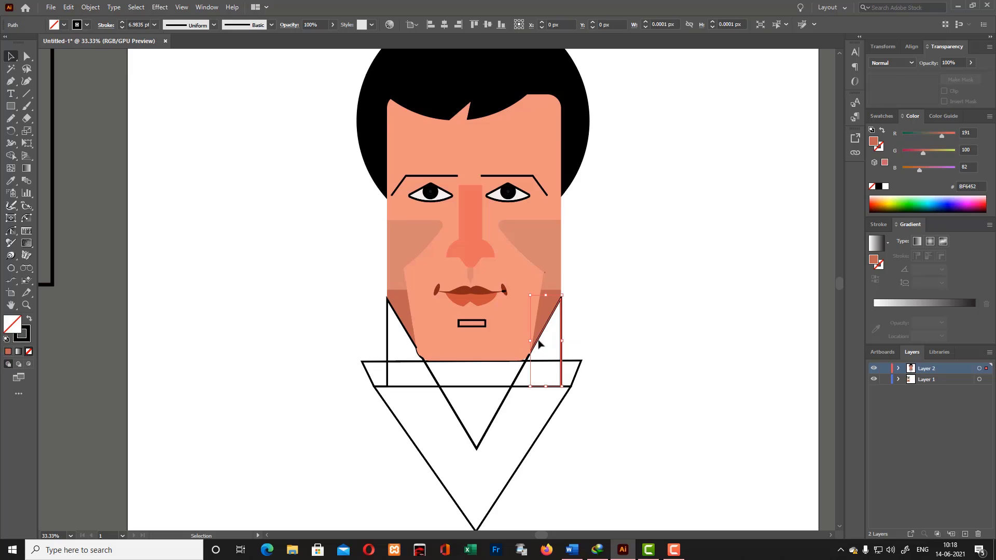
{"action": "left_click", "coordinate": [12, 177]}
{"action": "left_click", "coordinate": [441, 318]}
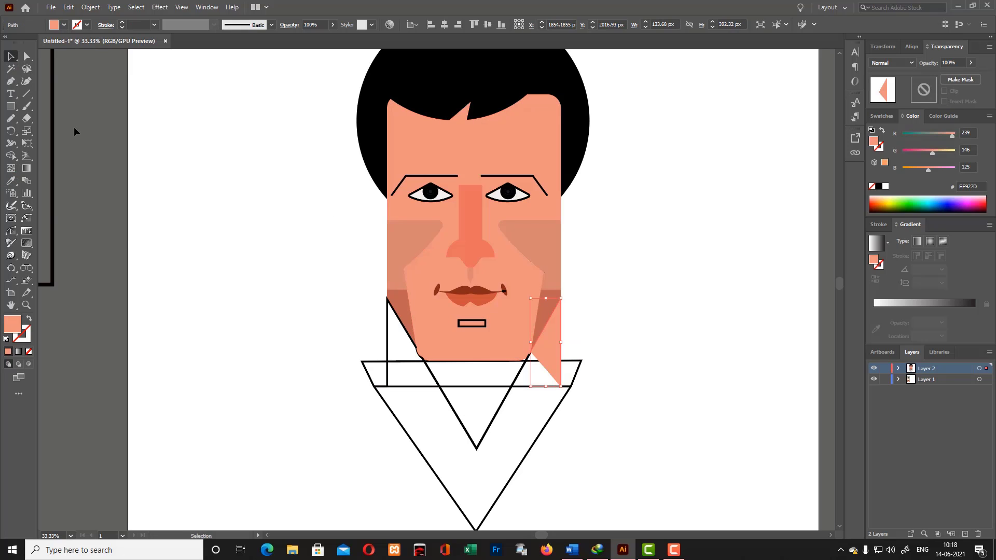
{"action": "key", "text": "v"}
{"action": "left_click", "coordinate": [387, 347]}
{"action": "left_click", "coordinate": [11, 180]}
{"action": "left_click", "coordinate": [558, 343]}
{"action": "left_click", "coordinate": [11, 57]}
{"action": "left_click", "coordinate": [605, 363]}
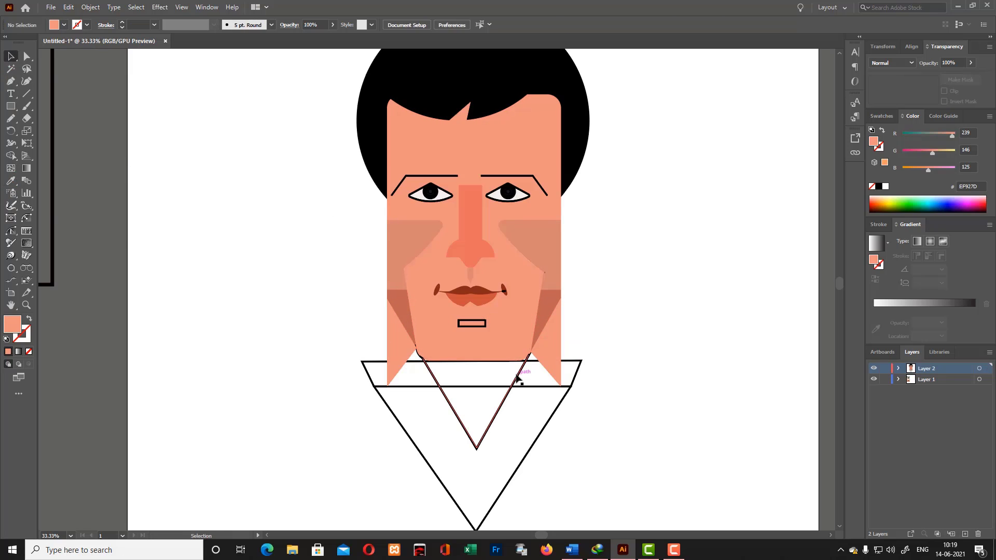
- Merge the sections inside the V-shaped neckline into one shape with the Shape Builder
{"action": "left_click", "coordinate": [517, 377]}
{"action": "left_click", "coordinate": [636, 379]}
{"action": "key", "text": "ctrl+a"}
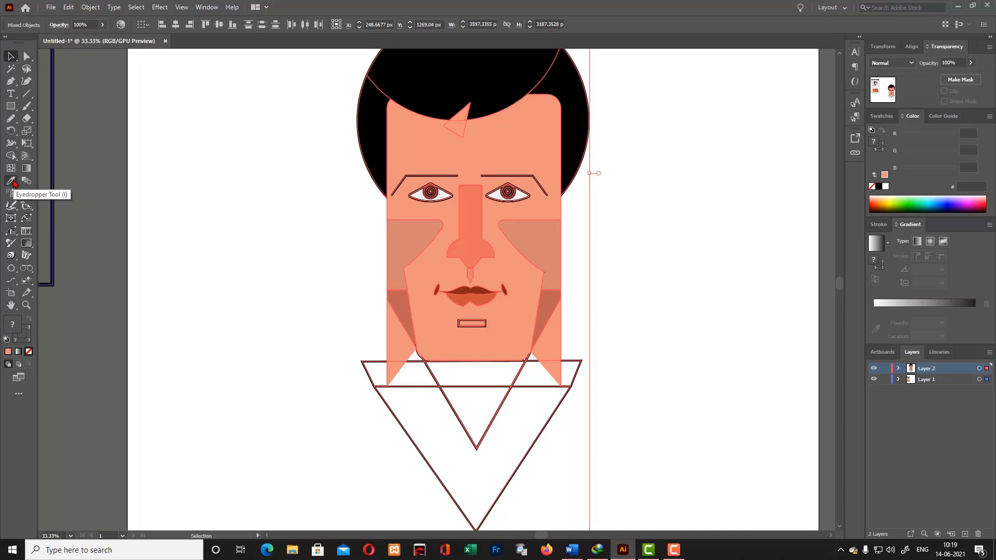
{"action": "key", "text": "shift+m"}
{"action": "left_click_drag", "start_coordinate": [493, 373], "coordinate": [479, 414]}
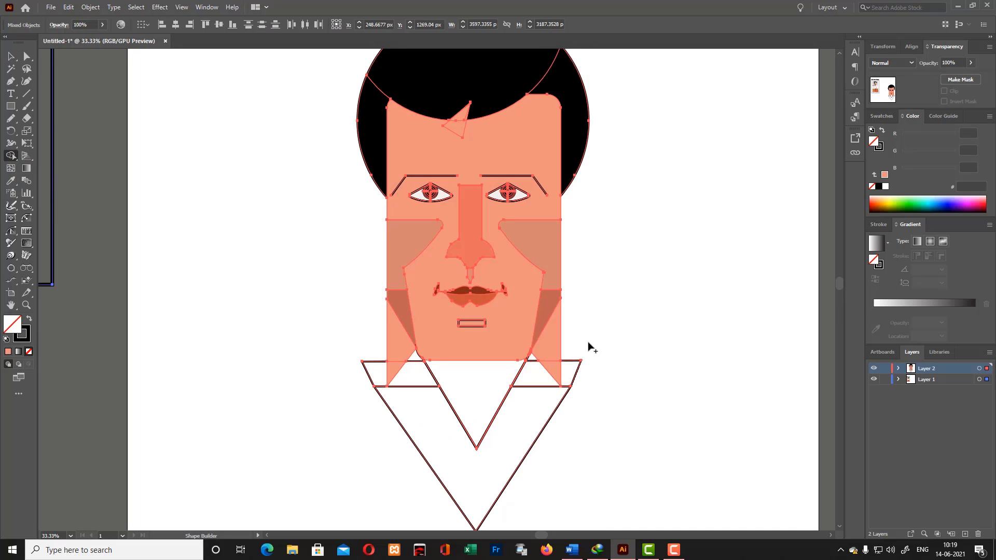
- Fill the merged V-shaped neck area with shadow tone BF6452 and send it to the back
{"action": "left_click", "coordinate": [13, 56]}
{"action": "left_click", "coordinate": [483, 408]}
{"action": "left_click", "coordinate": [500, 411]}
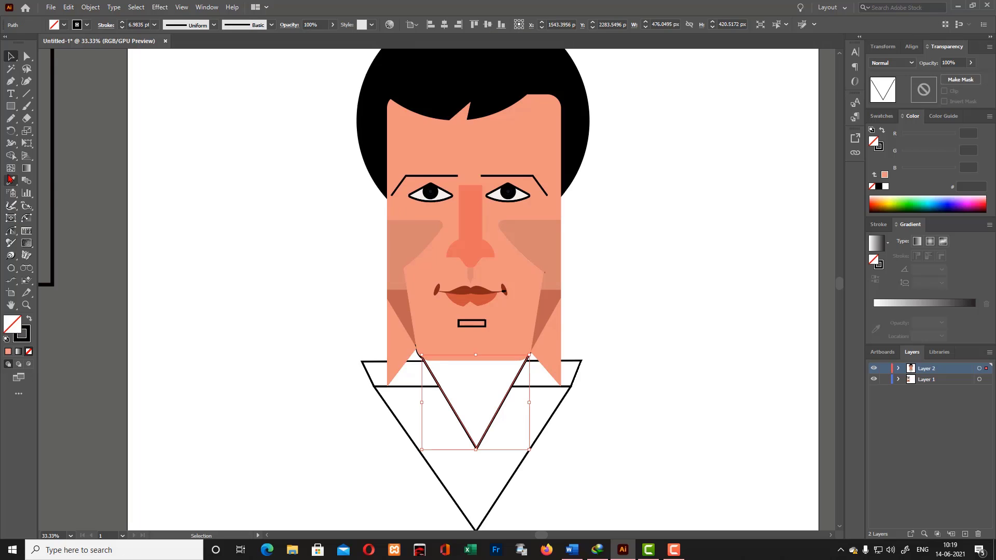
{"action": "left_click", "coordinate": [11, 181]}
{"action": "left_click", "coordinate": [41, 182]}
{"action": "left_click", "coordinate": [401, 311]}
{"action": "key", "text": "v"}
{"action": "left_click", "coordinate": [276, 175]}
{"action": "left_click", "coordinate": [488, 419]}
{"action": "key", "text": "ctrl+shift+["}
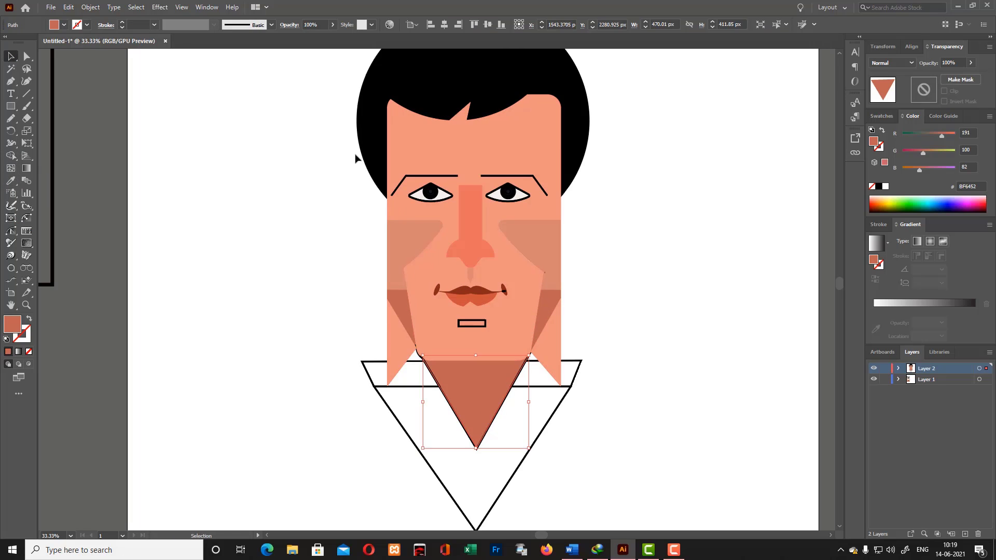
{"action": "left_click", "coordinate": [355, 158]}
- Delete the leftover black V outline around the neck shadow
{"action": "left_click", "coordinate": [476, 450]}
{"action": "key", "text": "Delete"}
{"action": "scroll", "coordinate": [638, 363], "scroll_direction": "up", "scroll_amount": 3}
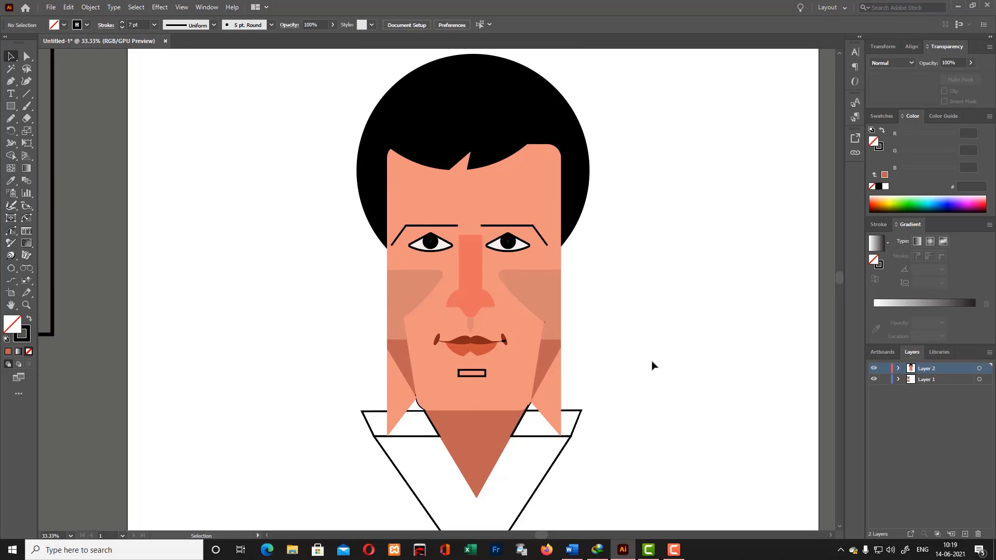
{"action": "scroll", "coordinate": [622, 363], "scroll_direction": "down", "scroll_amount": 5}
{"action": "scroll", "coordinate": [612, 359], "scroll_direction": "up", "scroll_amount": 2}
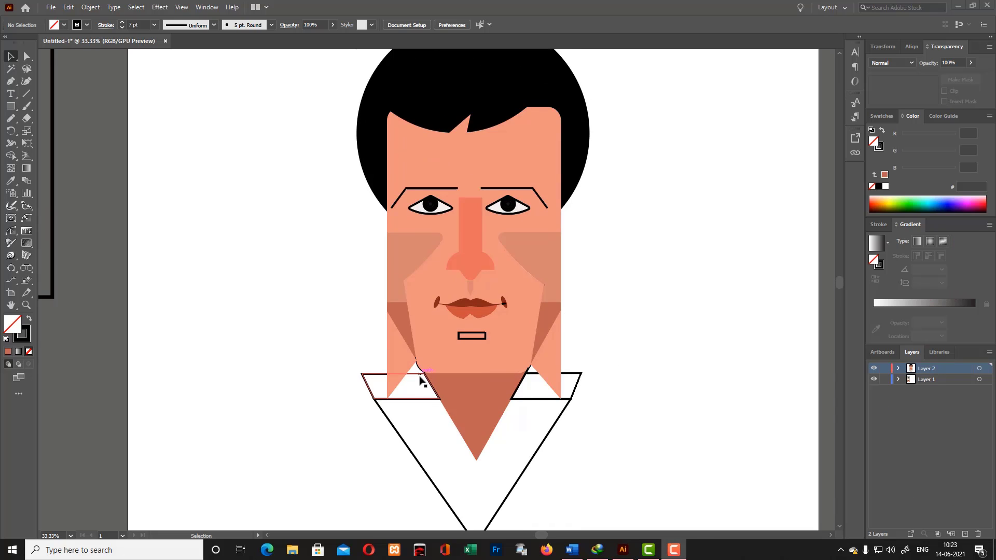
- Fill the left slanted section at the base of the neck with face tone EF927D and no outline
{"action": "scroll", "coordinate": [363, 369], "scroll_direction": "down", "scroll_amount": 1}
{"action": "left_click", "coordinate": [364, 370]}
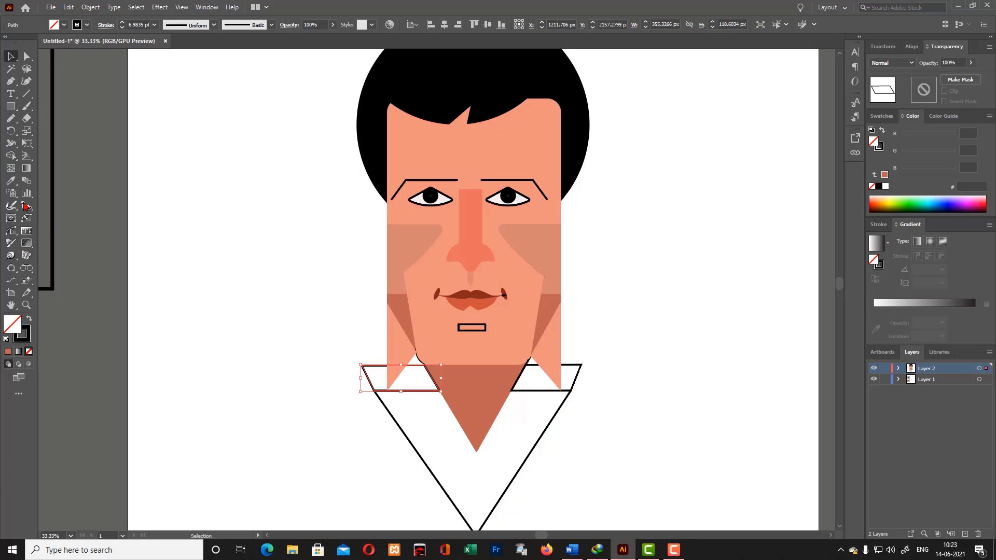
{"action": "left_click", "coordinate": [11, 181]}
{"action": "left_click", "coordinate": [404, 341]}
{"action": "left_click", "coordinate": [11, 56]}
{"action": "left_click", "coordinate": [291, 202]}
{"action": "left_click_drag", "start_coordinate": [534, 366], "coordinate": [661, 372]}
{"action": "left_click", "coordinate": [521, 376]}
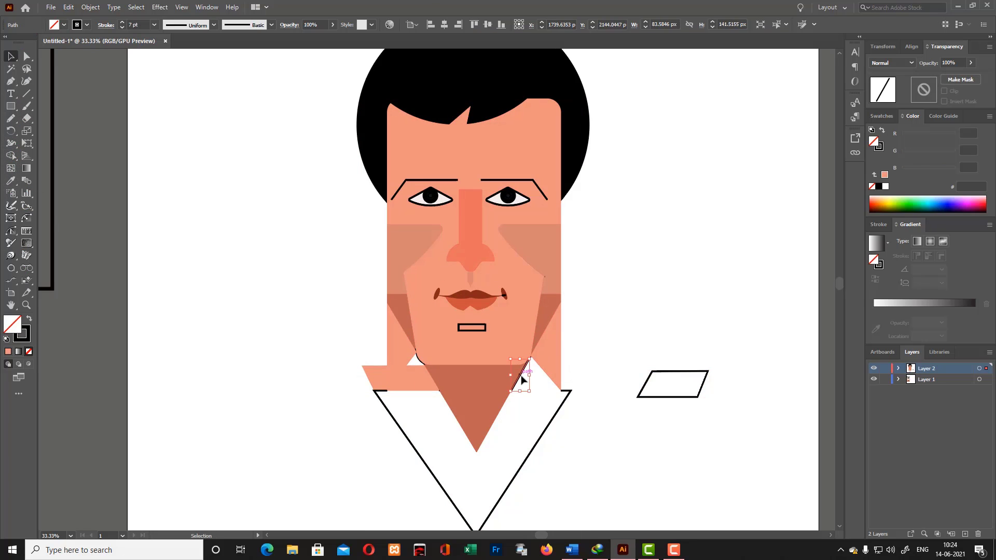
{"action": "key", "text": "ctrl+z"}
{"action": "left_click", "coordinate": [629, 316]}
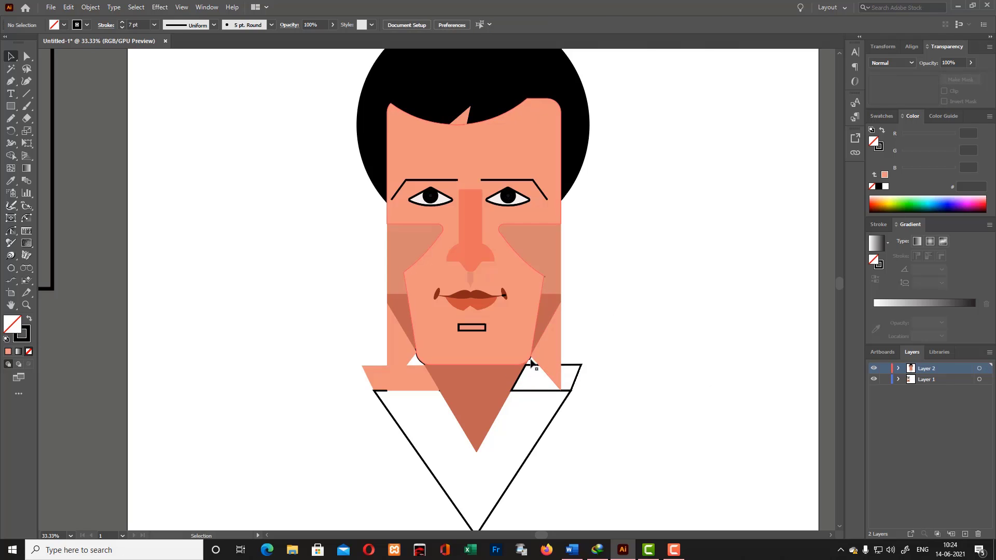
- Fill the right slanted section at the base of the neck with face tone EF927D and no outline
{"action": "key", "text": "ctrl+equal"}
{"action": "key", "text": "ctrl+equal"}
{"action": "key", "text": "ctrl+equal"}
{"action": "scroll", "coordinate": [660, 449], "scroll_direction": "down", "scroll_amount": 4}
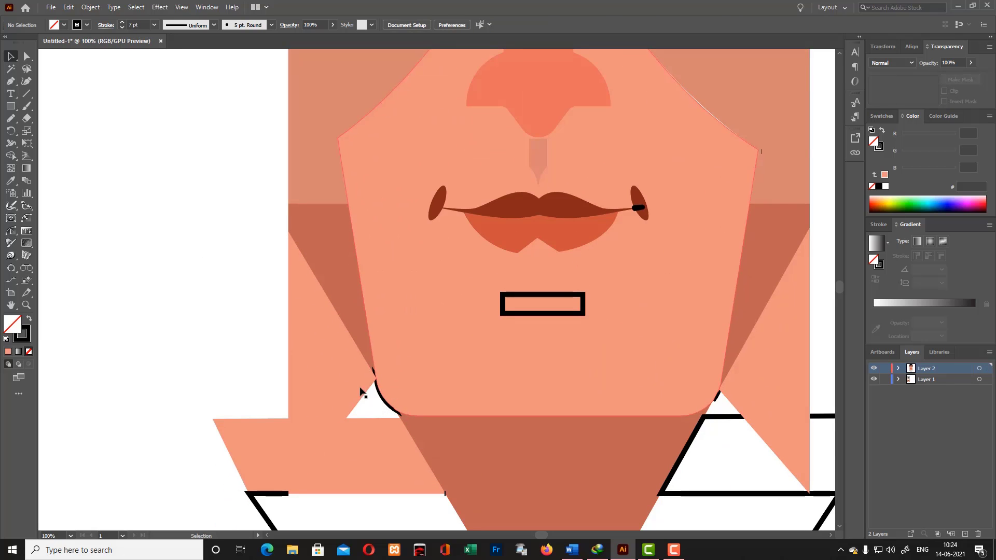
{"action": "left_click_drag", "start_coordinate": [370, 401], "coordinate": [490, 485]}
{"action": "left_click", "coordinate": [381, 407]}
{"action": "scroll", "coordinate": [623, 373], "scroll_direction": "down", "scroll_amount": 4}
{"action": "left_click", "coordinate": [702, 320]}
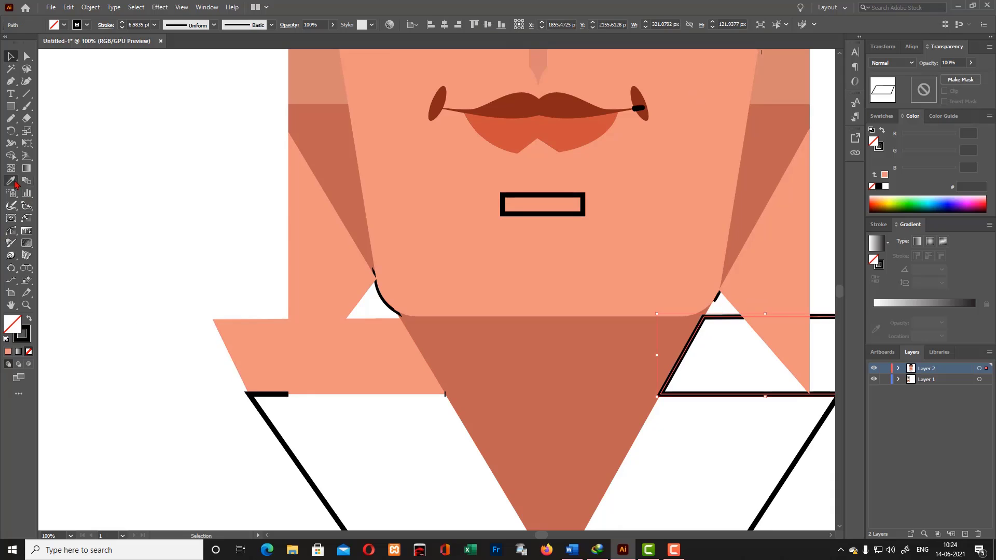
{"action": "left_click", "coordinate": [11, 181]}
{"action": "left_click", "coordinate": [322, 358]}
{"action": "left_click", "coordinate": [11, 57]}
- Delete the leftover black diagonal line along the right edge of the neck shadow
{"action": "left_click", "coordinate": [666, 431]}
{"action": "left_click", "coordinate": [660, 396]}
{"action": "left_click", "coordinate": [643, 456]}
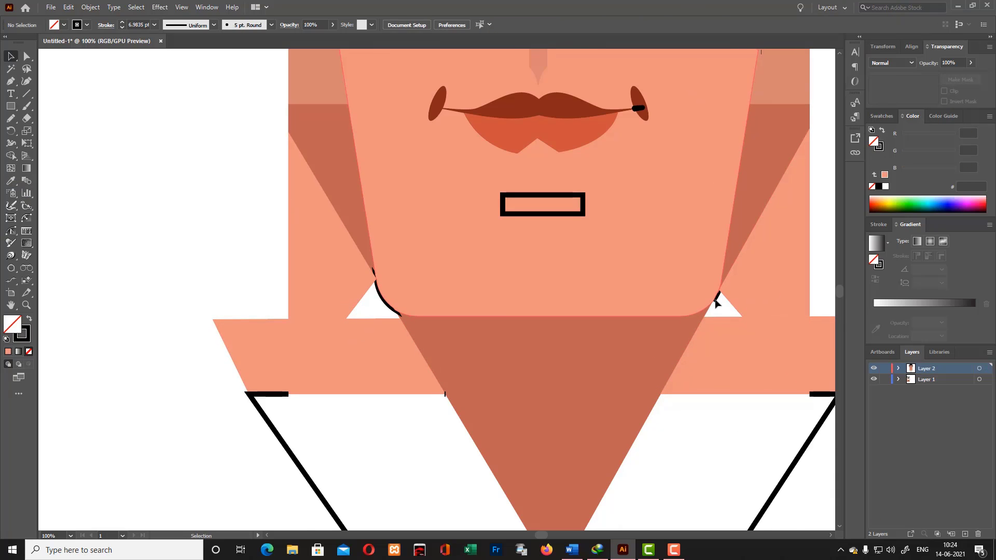
- Examine the paths in Layer 2 to locate the leftover black segment beside the right jaw corner
{"action": "left_click", "coordinate": [716, 303]}
{"action": "scroll", "coordinate": [756, 283], "scroll_direction": "up", "scroll_amount": 2}
{"action": "left_click", "coordinate": [898, 370]}
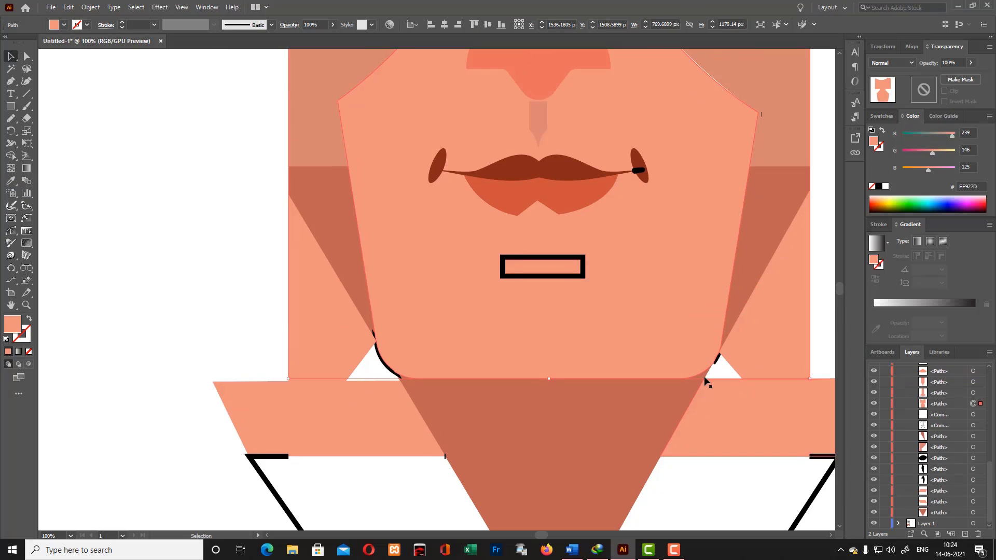
{"action": "left_click", "coordinate": [735, 365]}
{"action": "scroll", "coordinate": [993, 449], "scroll_direction": "down", "scroll_amount": 3}
{"action": "left_click_drag", "start_coordinate": [992, 449], "coordinate": [993, 447]}
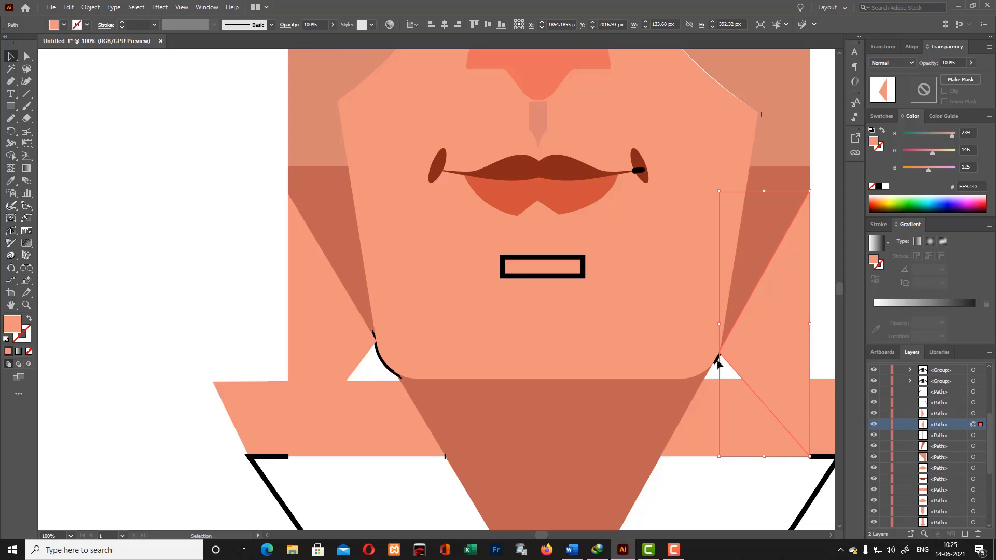
{"action": "key", "text": "ctrl+z"}
{"action": "key", "text": "ctrl+z"}
{"action": "key", "text": "ctrl+z"}
{"action": "key", "text": "ctrl+z"}
{"action": "key", "text": "ctrl+z"}
{"action": "key", "text": "ctrl+z"}
{"action": "key", "text": "ctrl+z"}
{"action": "key", "text": "ctrl+z"}
{"action": "key", "text": "ctrl+z"}
{"action": "key", "text": "ctrl+z"}
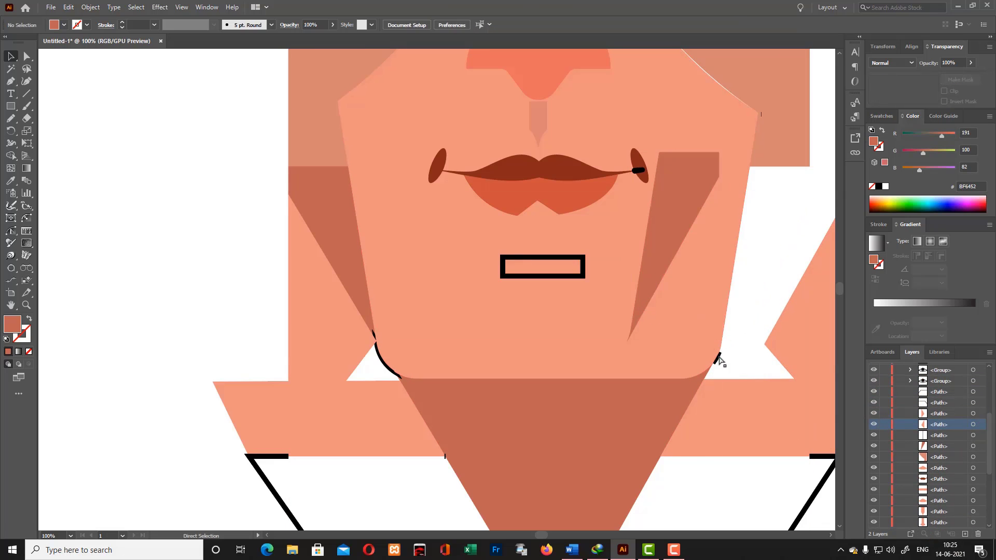
{"action": "key", "text": "ctrl+plus"}
{"action": "key", "text": "ctrl+plus"}
{"action": "key", "text": "ctrl+plus"}
{"action": "key", "text": "ctrl+plus"}
{"action": "left_click", "coordinate": [690, 327]}
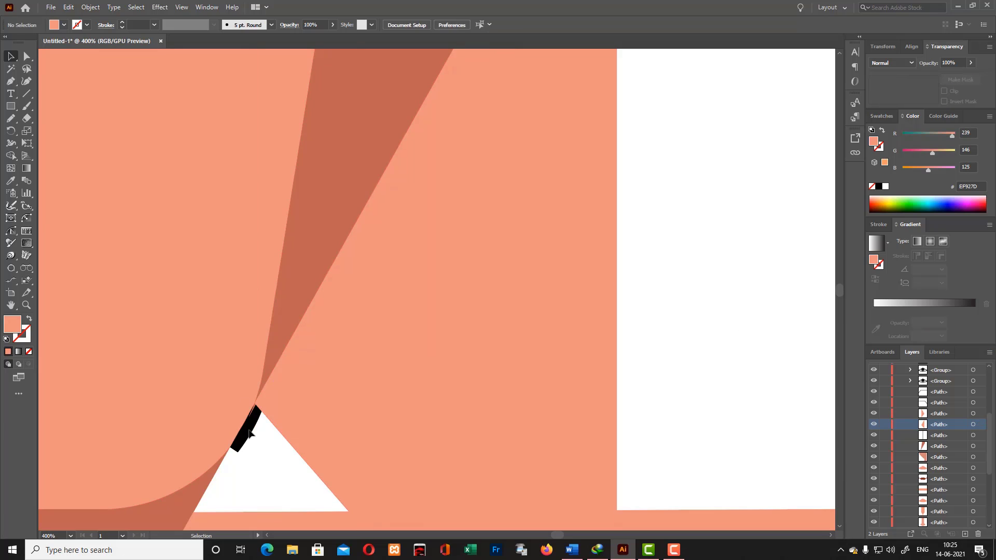
- Move the right neck and jaw-shadow shapes aside and delete the leftover black jawline segments
{"action": "right_click", "coordinate": [247, 429]}
{"action": "left_click", "coordinate": [633, 301]}
{"action": "key", "text": "ctrl+z"}
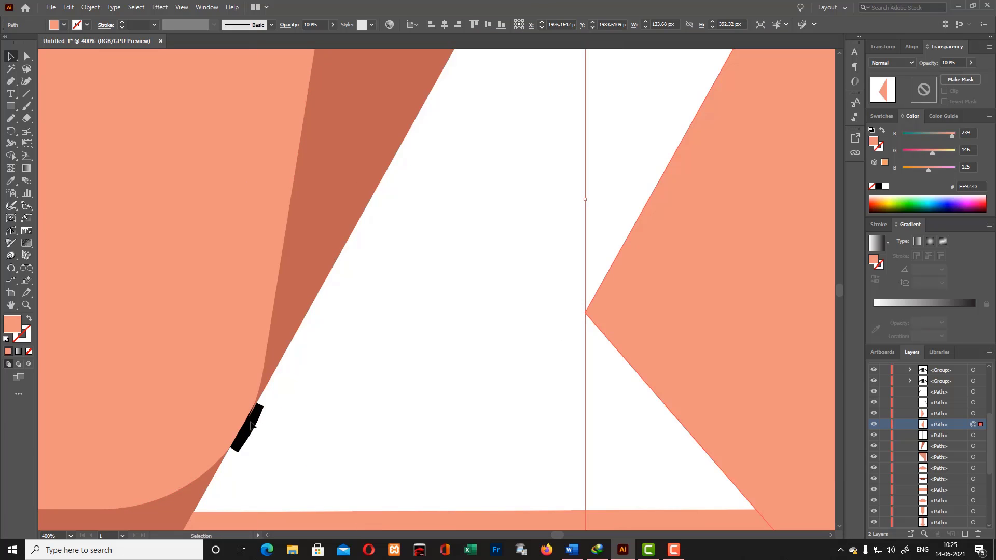
{"action": "key", "text": "ctrl+z"}
{"action": "right_click", "coordinate": [301, 354]}
{"action": "left_click", "coordinate": [302, 351]}
{"action": "left_click", "coordinate": [290, 365]}
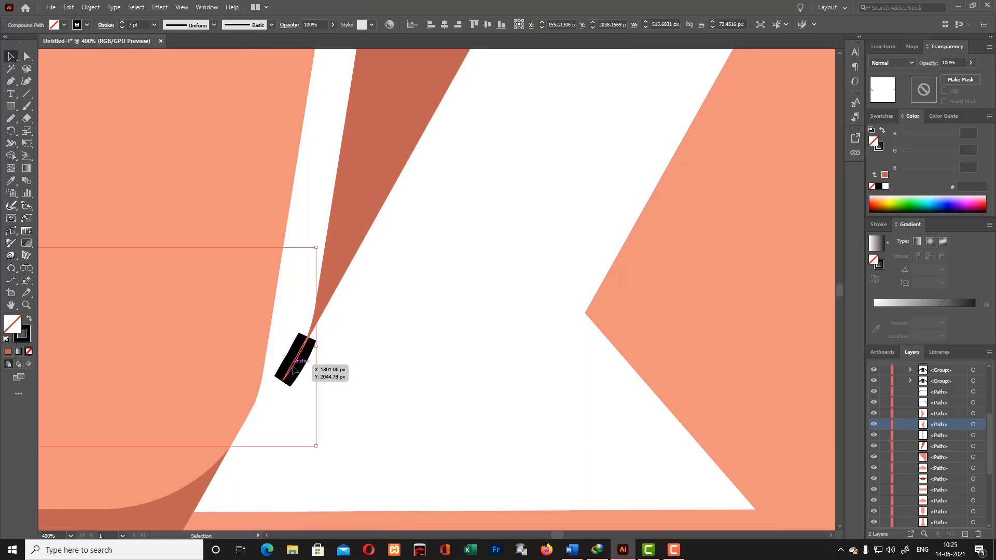
{"action": "key", "text": "Delete"}
- Move the jaw-shadow and neck shapes back against the right jaw, covering the white gap
{"action": "left_click_drag", "start_coordinate": [329, 262], "coordinate": [275, 330]}
{"action": "left_click", "coordinate": [562, 440]}
{"action": "left_click_drag", "start_coordinate": [730, 343], "coordinate": [381, 482]}
{"action": "scroll", "coordinate": [384, 477], "scroll_direction": "down", "scroll_amount": 2}
{"action": "left_click_drag", "start_coordinate": [443, 323], "coordinate": [398, 383]}
{"action": "scroll", "coordinate": [399, 382], "scroll_direction": "down", "scroll_amount": 6}
{"action": "left_click", "coordinate": [401, 386]}
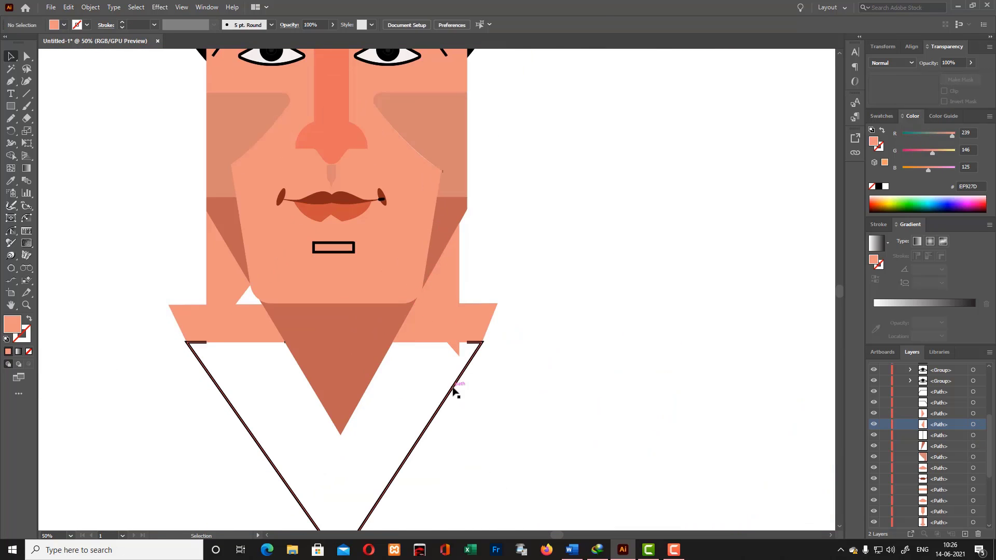
- Join the open ends of the large V-shaped shirt outline below the neck
{"action": "right_click", "coordinate": [454, 390]}
{"action": "left_click", "coordinate": [456, 387]}
{"action": "left_click", "coordinate": [683, 381]}
{"action": "right_click", "coordinate": [453, 380]}
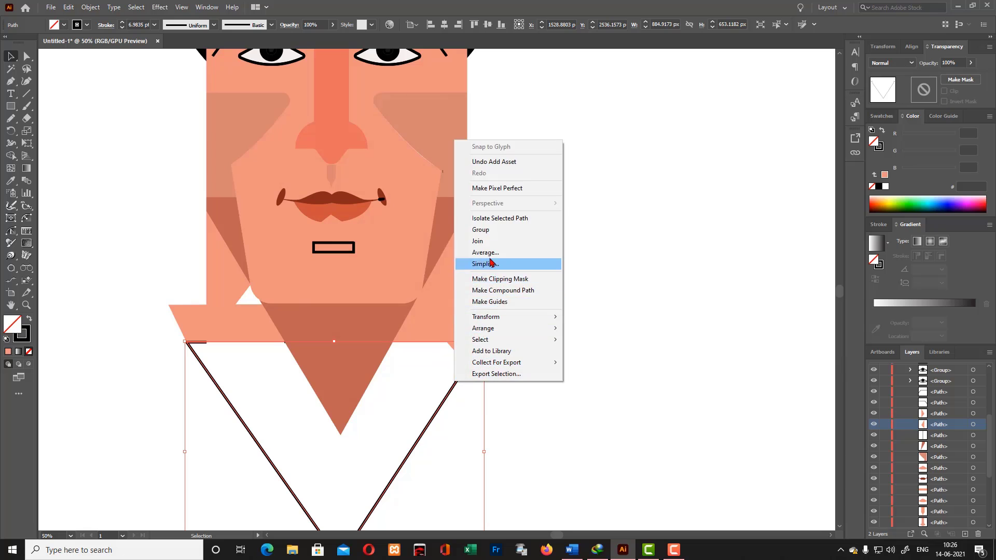
{"action": "left_click", "coordinate": [487, 240]}
{"action": "left_click", "coordinate": [567, 291]}
- Delete the stray point left beside the edge of the right cheek shadow
{"action": "scroll", "coordinate": [567, 291], "scroll_direction": "up", "scroll_amount": 4}
{"action": "left_click", "coordinate": [420, 240]}
{"action": "left_click", "coordinate": [500, 257]}
{"action": "left_click", "coordinate": [444, 271]}
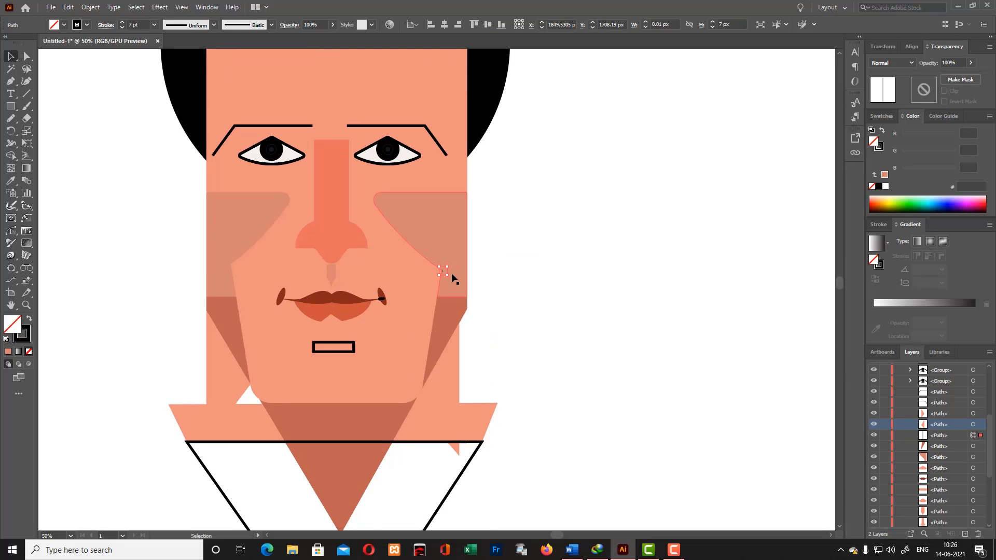
{"action": "key", "text": "Delete"}
- Fill the large V-shaped chest shape with the neck's skin color and delete the leftover black line across its upper edge
{"action": "scroll", "coordinate": [495, 349], "scroll_direction": "down", "scroll_amount": 5}
{"action": "left_click", "coordinate": [480, 359]}
{"action": "scroll", "coordinate": [499, 353], "scroll_direction": "down", "scroll_amount": 3}
{"action": "key", "text": "i"}
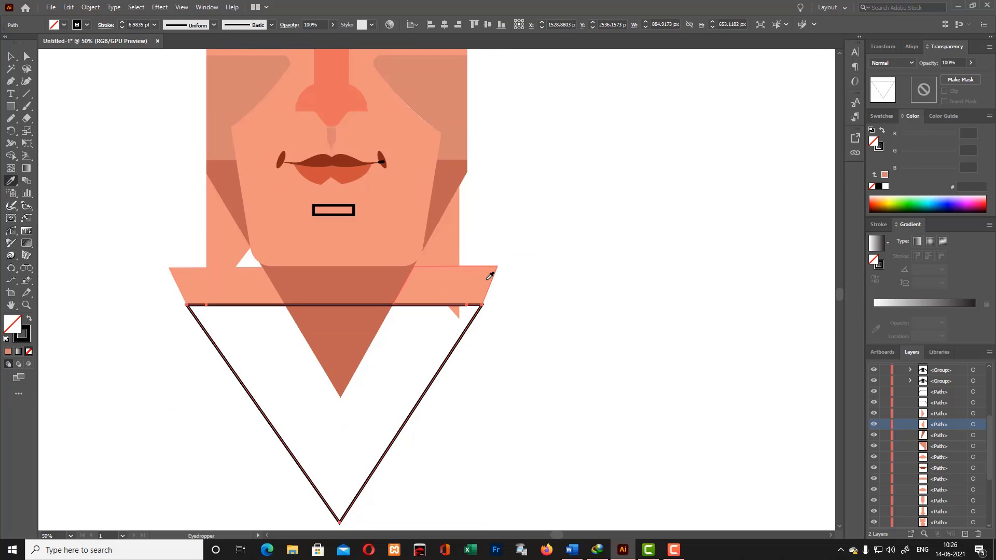
{"action": "left_click", "coordinate": [489, 272]}
{"action": "key", "text": "v"}
{"action": "key", "text": "ctrl+shift+a"}
{"action": "left_click", "coordinate": [284, 306]}
{"action": "key", "text": "Delete"}
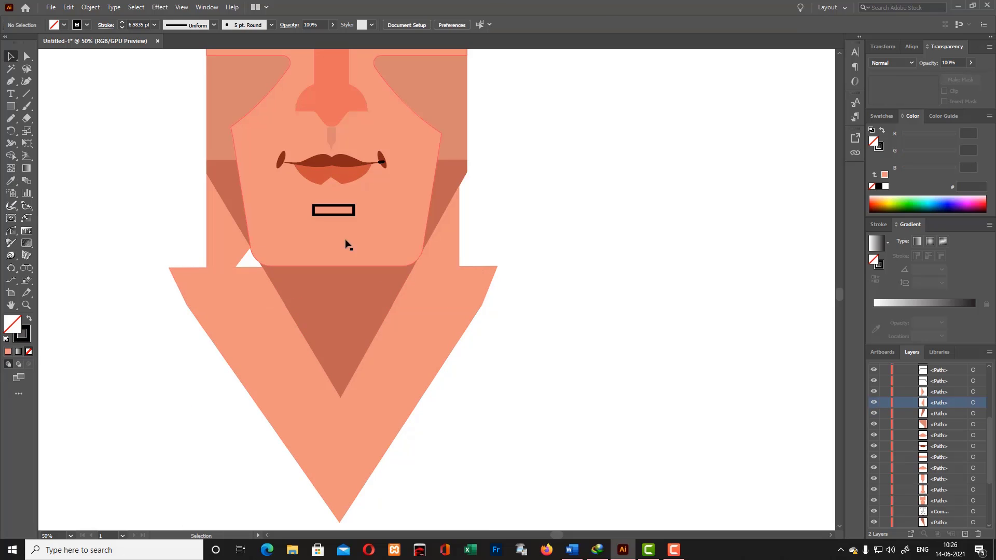
- Reposition the right neck shape so its outer side lines up with the face's right edge
{"action": "key", "text": "ctrl+z"}
{"action": "left_click_drag", "start_coordinate": [432, 247], "coordinate": [460, 222]}
{"action": "left_click", "coordinate": [477, 245]}
{"action": "left_click", "coordinate": [228, 245]}
{"action": "key", "text": "ctrl+shift+a"}
{"action": "scroll", "coordinate": [281, 293], "scroll_direction": "up", "scroll_amount": 5}
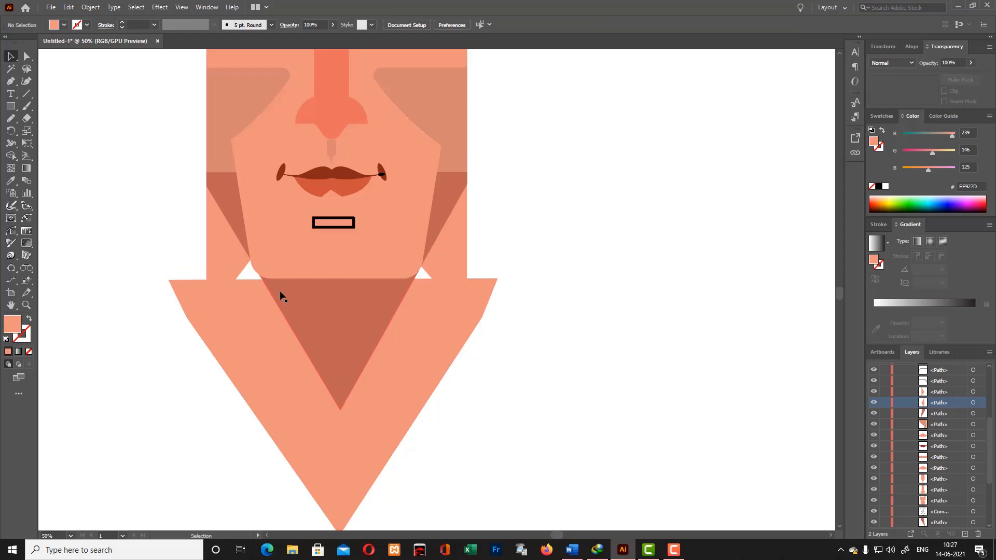
- Send the skin-colored V-shaped chest shape behind all other shapes
{"action": "left_click", "coordinate": [219, 329]}
{"action": "key", "text": "ctrl+shift+["}
{"action": "left_click", "coordinate": [527, 370]}
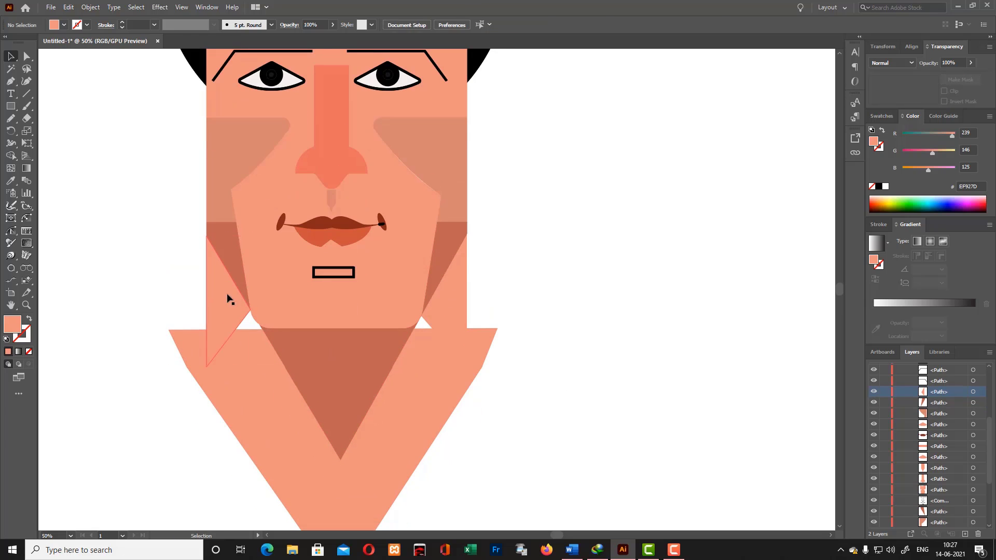
- Draw a skin-colored rectangle across the lower jaw and neck base, covering the white gaps on both sides of the jaw
{"action": "scroll", "coordinate": [565, 349], "scroll_direction": "up", "scroll_amount": 3}
{"action": "scroll", "coordinate": [565, 350], "scroll_direction": "down", "scroll_amount": 5}
{"action": "scroll", "coordinate": [565, 358], "scroll_direction": "up", "scroll_amount": 5}
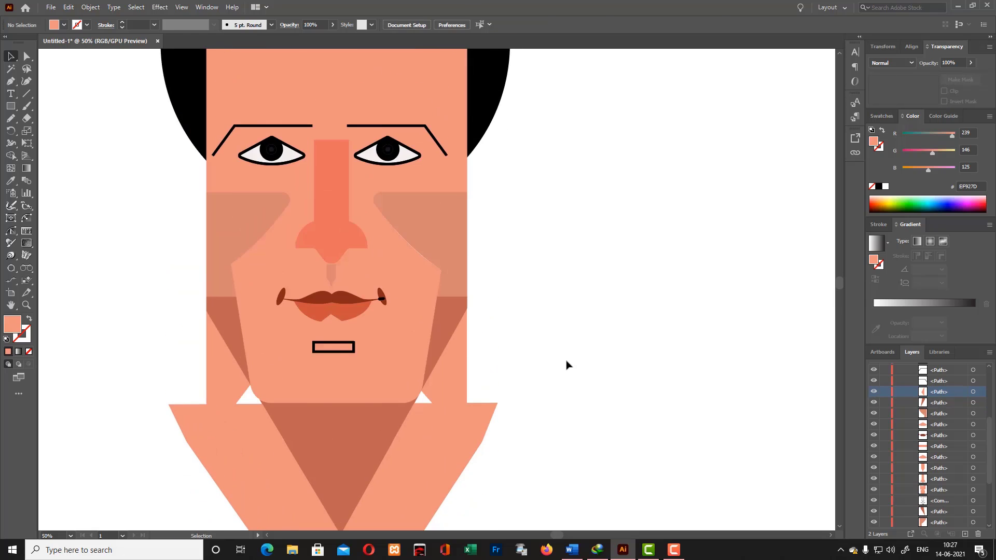
{"action": "left_click", "coordinate": [10, 106]}
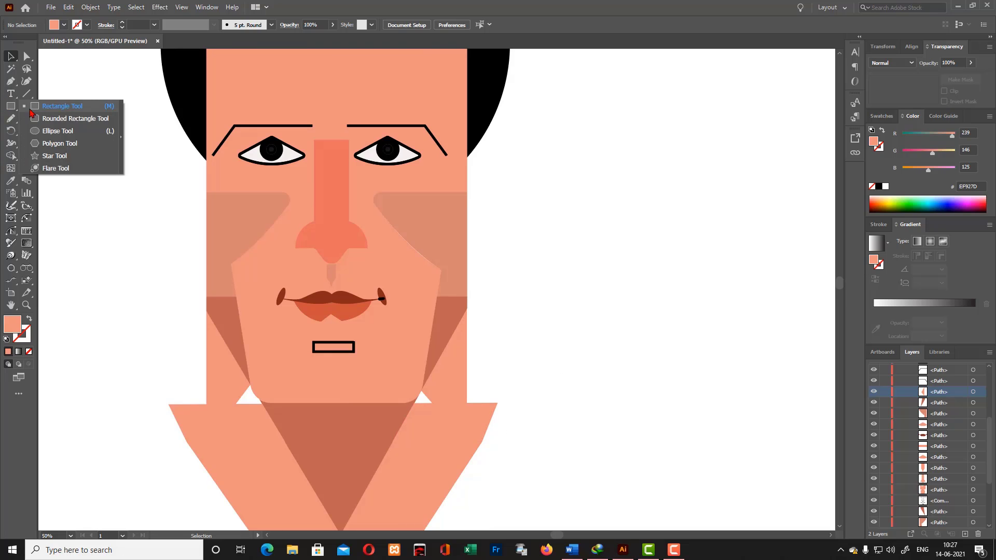
{"action": "left_click_drag", "start_coordinate": [224, 368], "coordinate": [455, 429]}
{"action": "left_click", "coordinate": [523, 267]}
{"action": "scroll", "coordinate": [523, 267], "scroll_direction": "down", "scroll_amount": 3}
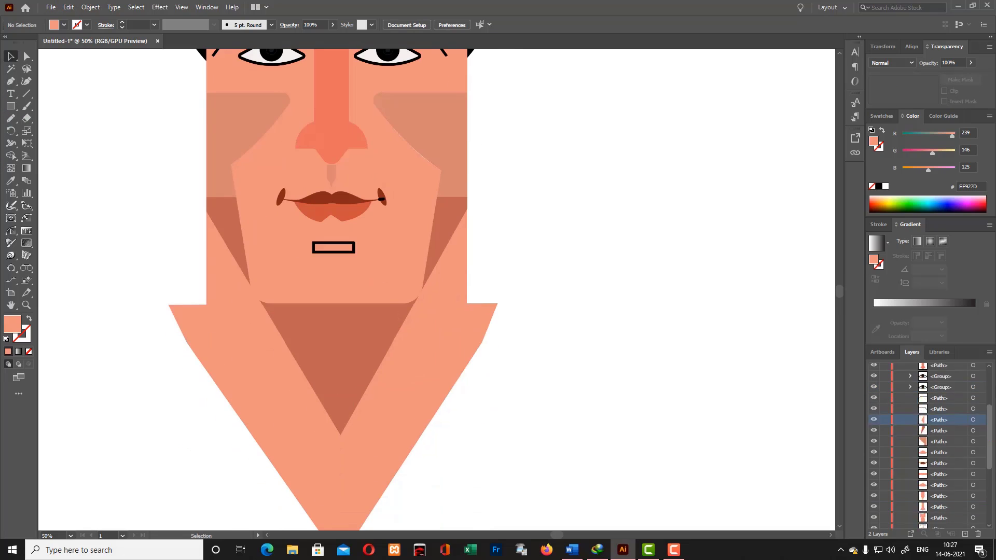
- Draw a skin-colored ear rectangle about 91 by 284 px against the face's right edge and round its outer corners
{"action": "scroll", "coordinate": [645, 379], "scroll_direction": "up", "scroll_amount": 4}
{"action": "scroll", "coordinate": [480, 269], "scroll_direction": "down", "scroll_amount": 6}
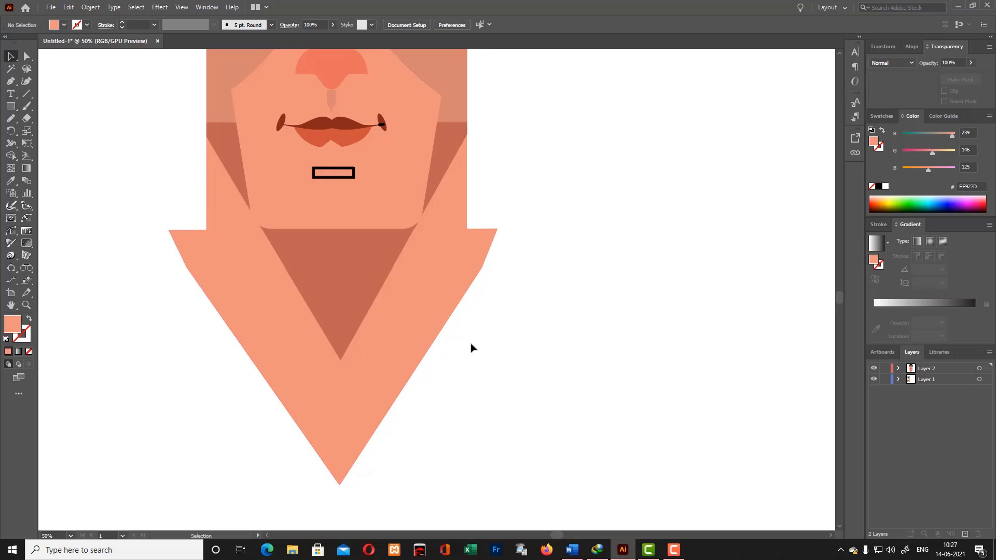
{"action": "scroll", "coordinate": [470, 343], "scroll_direction": "up", "scroll_amount": 6}
{"action": "key", "text": "ctrl+minus"}
{"action": "scroll", "coordinate": [504, 221], "scroll_direction": "up", "scroll_amount": 2}
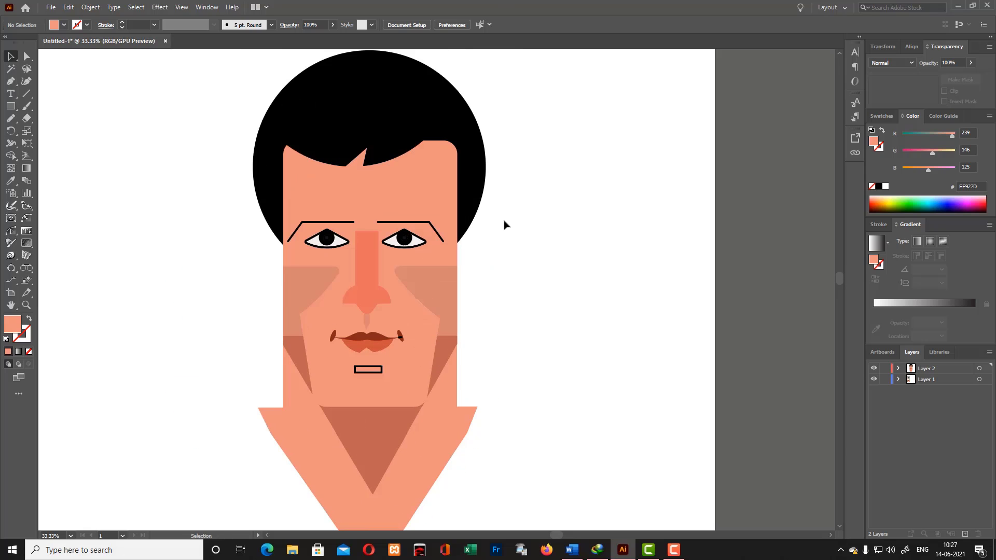
{"action": "left_click", "coordinate": [11, 106]}
{"action": "mouse_move", "coordinate": [133, 209]}
{"action": "left_mouse_down"}
{"action": "mouse_move", "coordinate": [183, 289]}
{"action": "mouse_move", "coordinate": [136, 241]}
{"action": "mouse_move", "coordinate": [469, 272]}
{"action": "mouse_move", "coordinate": [467, 244]}
{"action": "mouse_move", "coordinate": [478, 245]}
{"action": "left_mouse_up"}
{"action": "left_click", "coordinate": [27, 57]}
{"action": "left_click", "coordinate": [11, 56]}
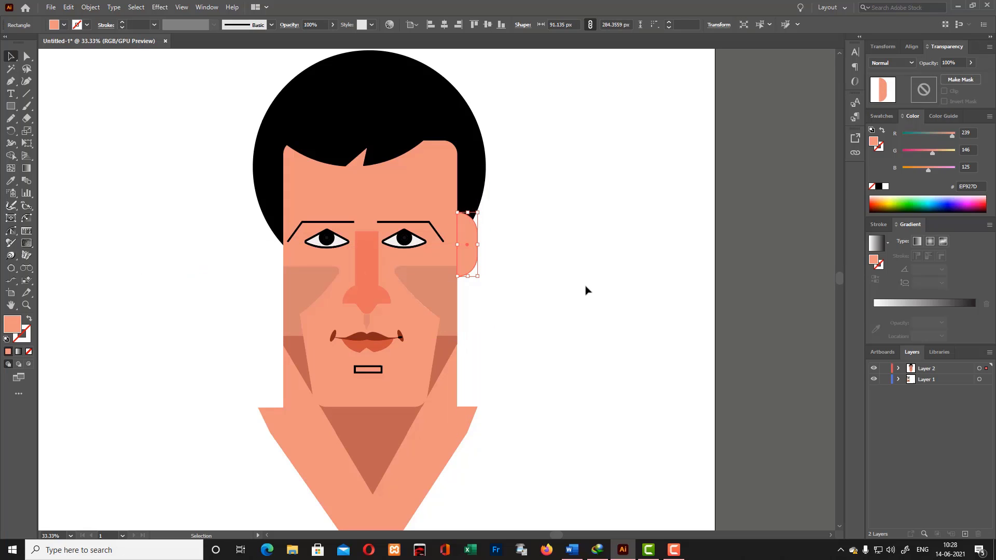
{"action": "left_click", "coordinate": [587, 291]}
- Recolor the right cheek shadow with the darker brown sampled from the right jaw shadow
{"action": "left_click", "coordinate": [441, 296]}
{"action": "left_click", "coordinate": [11, 180]}
{"action": "left_click", "coordinate": [449, 358]}
{"action": "left_click", "coordinate": [11, 56]}
{"action": "left_click", "coordinate": [147, 145]}
- Recolor the rounded rectangular right ear with the dark brown sampled from the cheek shadow
{"action": "left_click", "coordinate": [467, 249]}
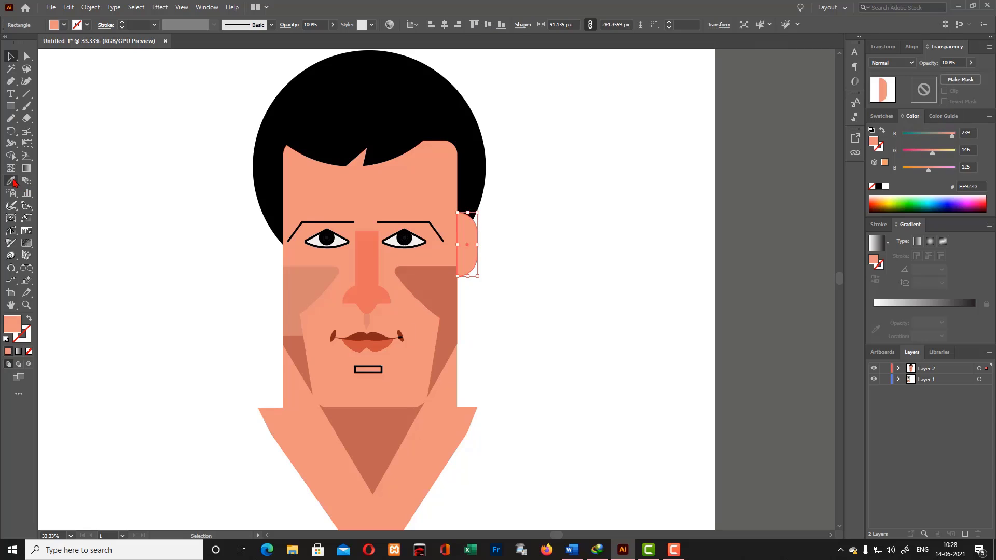
{"action": "left_click", "coordinate": [14, 181]}
{"action": "left_click", "coordinate": [445, 307]}
{"action": "left_click", "coordinate": [11, 57]}
{"action": "left_click", "coordinate": [151, 166]}
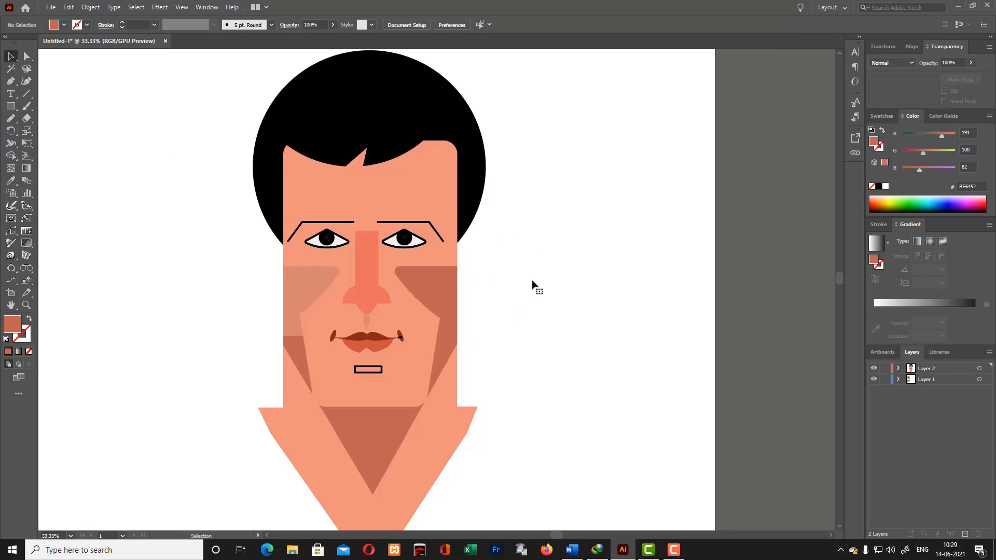
- Draw a tilted, reshaped BF6452 ellipse about 191 by 324 px as an ear and place it over the face's right edge
{"action": "left_click_drag", "start_coordinate": [11, 106], "coordinate": [57, 130]}
{"action": "left_click_drag", "start_coordinate": [143, 184], "coordinate": [190, 244]}
{"action": "key", "text": "v"}
{"action": "mouse_move", "coordinate": [192, 178]}
{"action": "left_mouse_down"}
{"action": "mouse_move", "coordinate": [194, 218]}
{"action": "mouse_move", "coordinate": [151, 256]}
{"action": "mouse_move", "coordinate": [174, 175]}
{"action": "left_mouse_up"}
{"action": "key", "text": "shift+grave"}
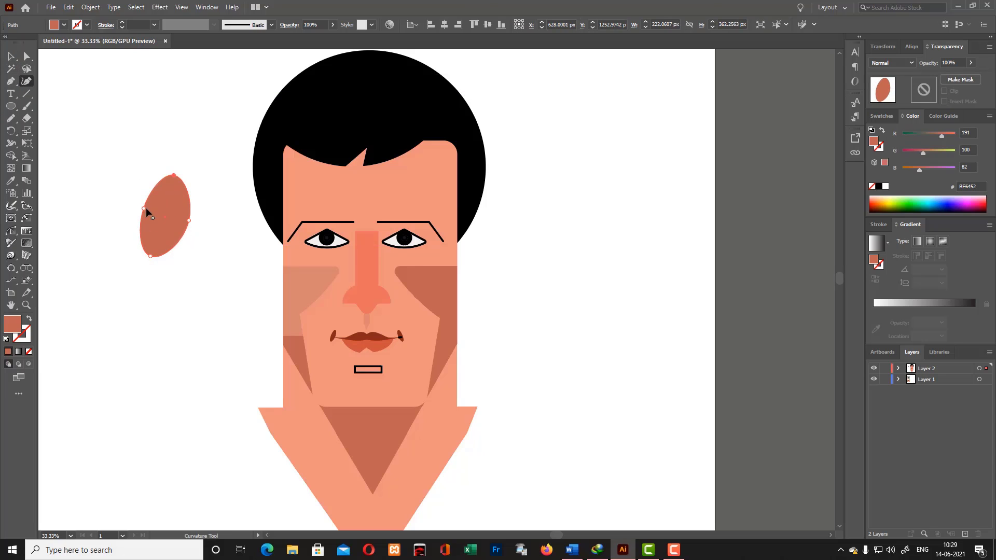
{"action": "left_click_drag", "start_coordinate": [164, 222], "coordinate": [480, 245]}
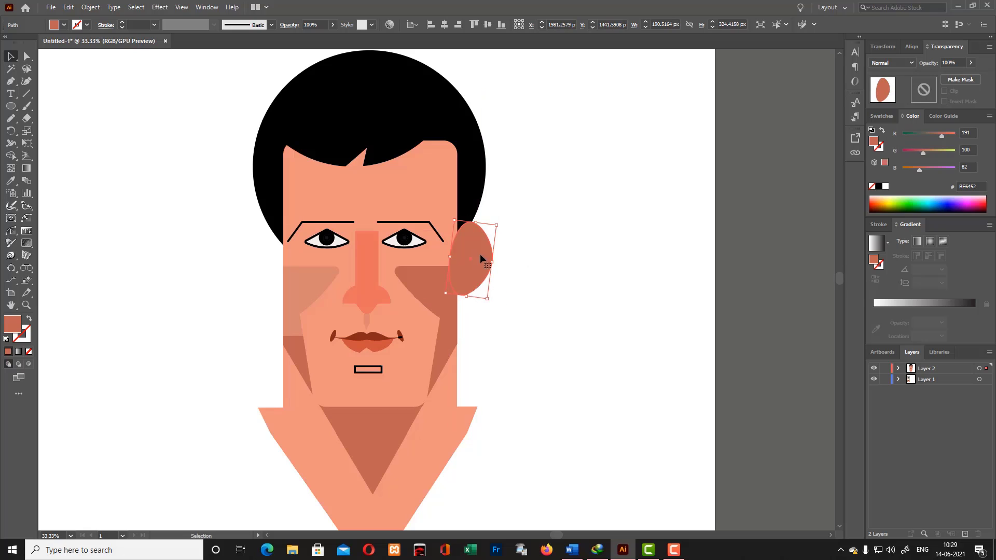
{"action": "left_click", "coordinate": [471, 171]}
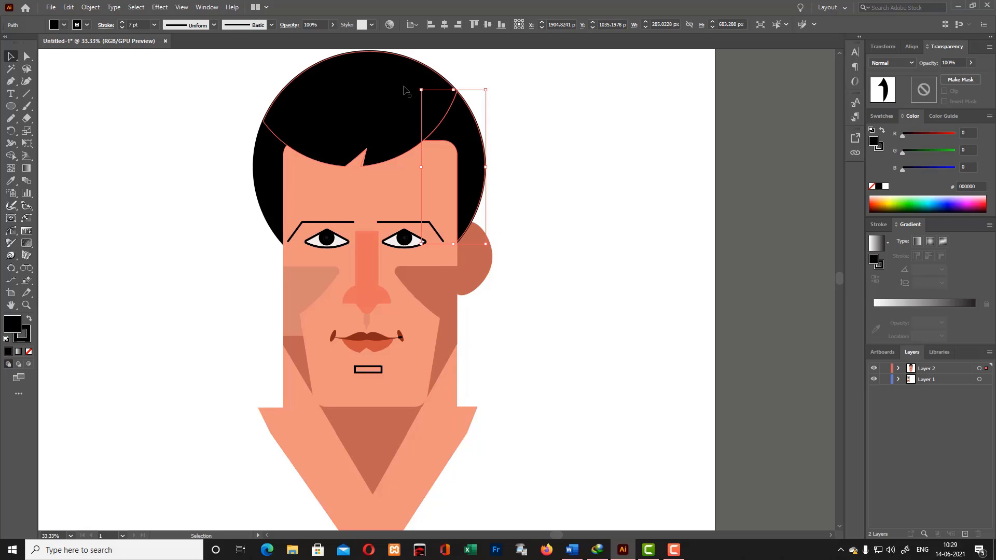
{"action": "left_click", "coordinate": [406, 89], "text": "shift"}
{"action": "left_click", "coordinate": [471, 166]}
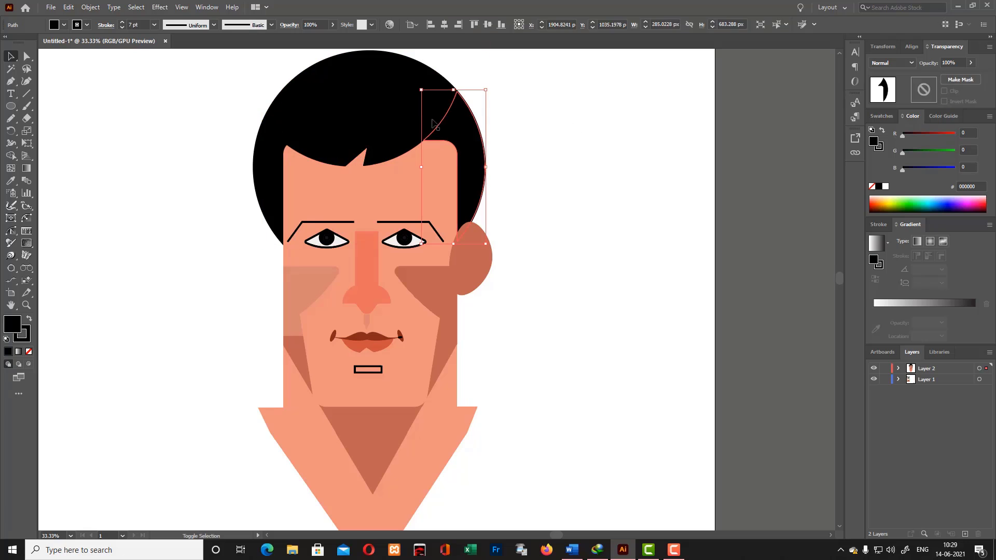
{"action": "left_click", "coordinate": [405, 103], "text": "shift"}
{"action": "left_click", "coordinate": [269, 181], "text": "shift"}
{"action": "left_click", "coordinate": [534, 184]}
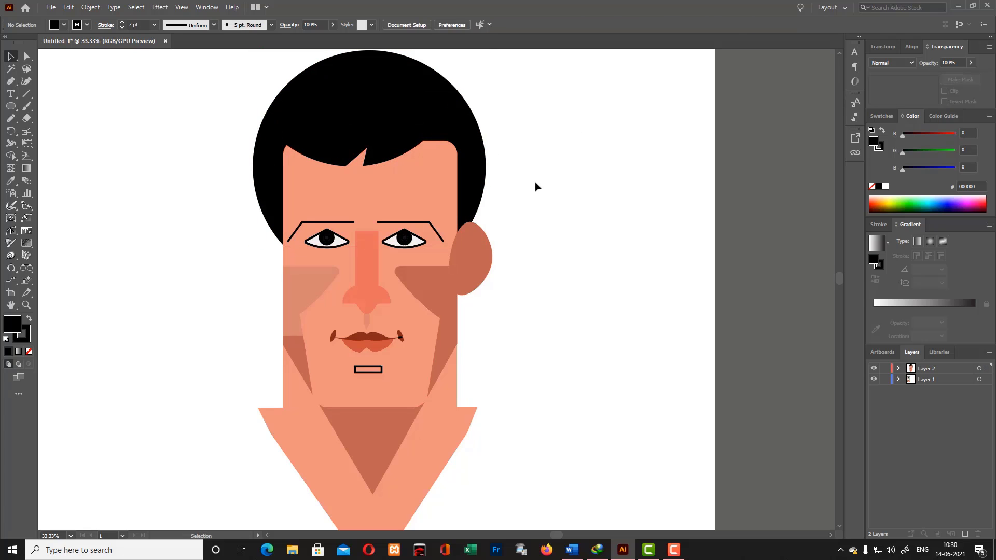
- Send the brown ear shape behind the face and hair on the right side
{"action": "left_click", "coordinate": [487, 262]}
{"action": "left_click_drag", "start_coordinate": [463, 260], "coordinate": [463, 259]}
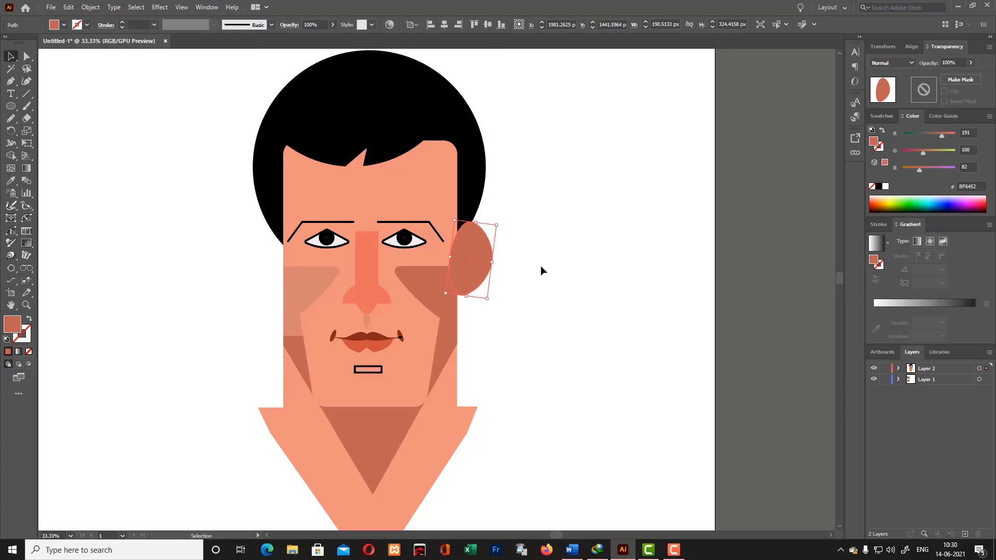
{"action": "left_click", "coordinate": [539, 238]}
{"action": "left_click", "coordinate": [470, 260]}
{"action": "key", "text": "ctrl+shift+["}
{"action": "key", "text": "ctrl+]"}
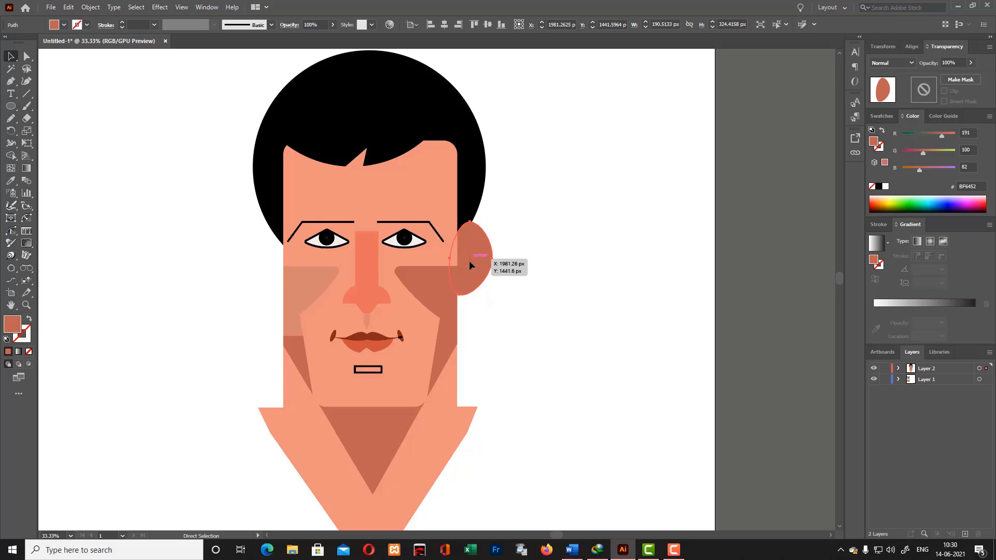
{"action": "left_click", "coordinate": [571, 177]}
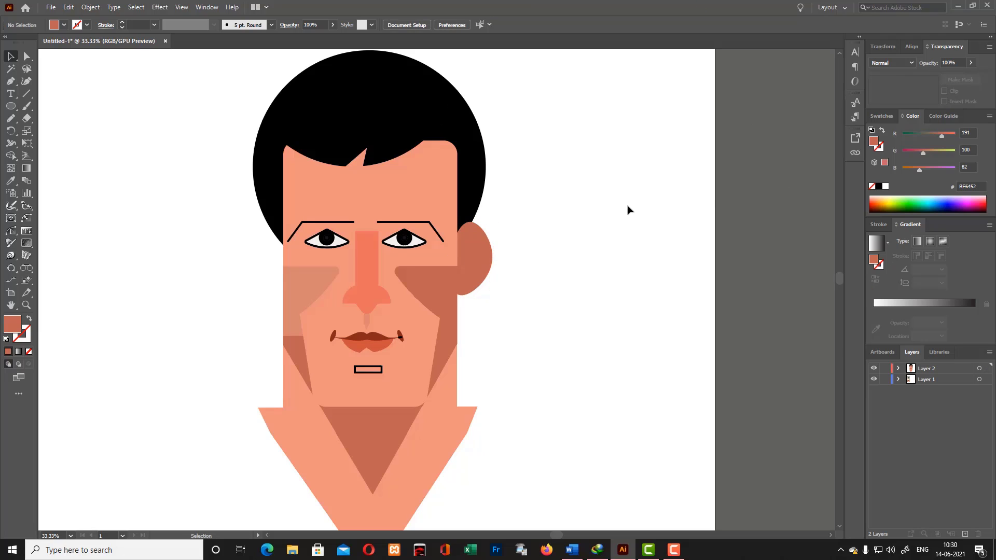
- Draw a shape with a jagged inner edge along the right hairline using the Pen tool and fill it with the hair's black
{"action": "left_click_drag", "start_coordinate": [450, 148], "coordinate": [460, 148]}
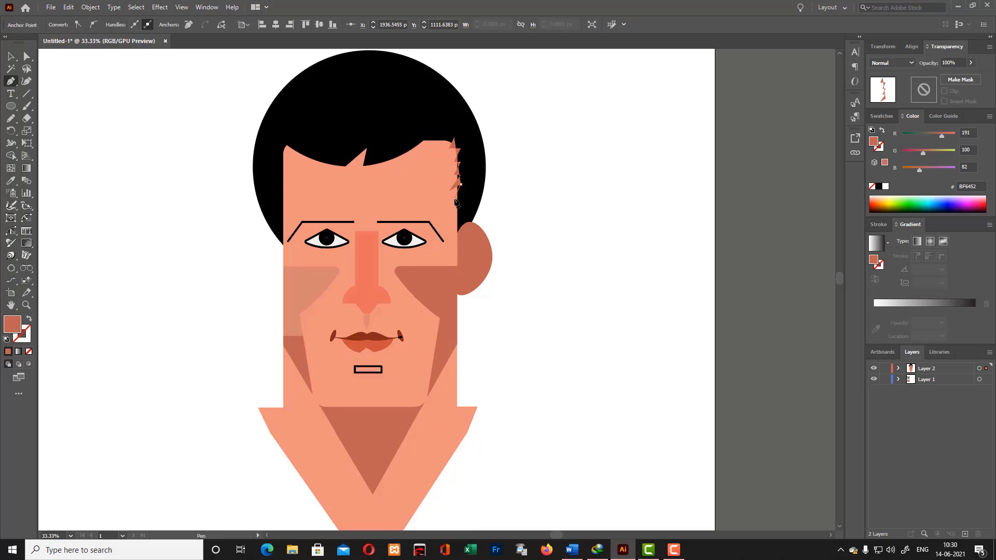
{"action": "left_click", "coordinate": [484, 150]}
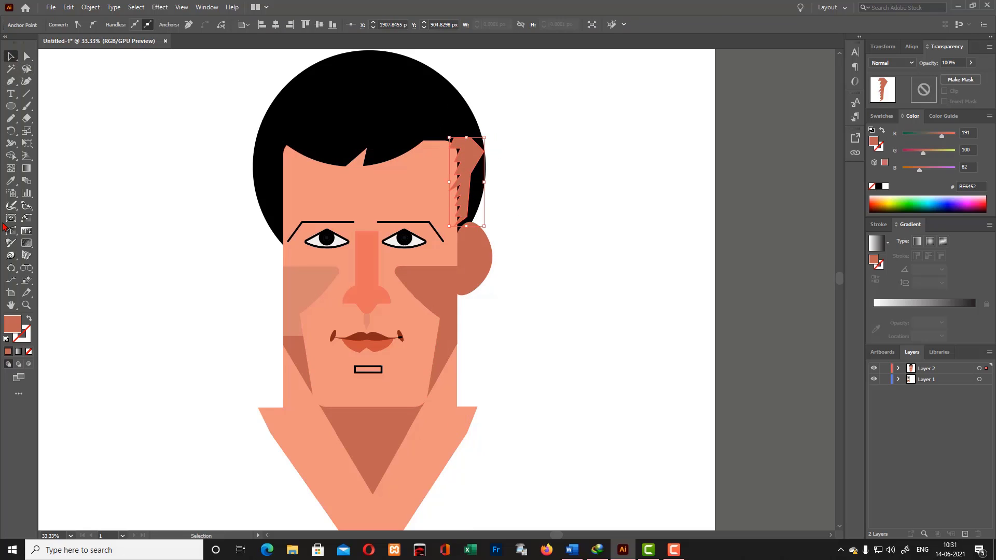
{"action": "left_click", "coordinate": [11, 180]}
{"action": "left_click", "coordinate": [312, 99]}
- Merge the jagged hairline shape with the right hair piece using the Shape Builder
{"action": "left_click", "coordinate": [459, 106]}
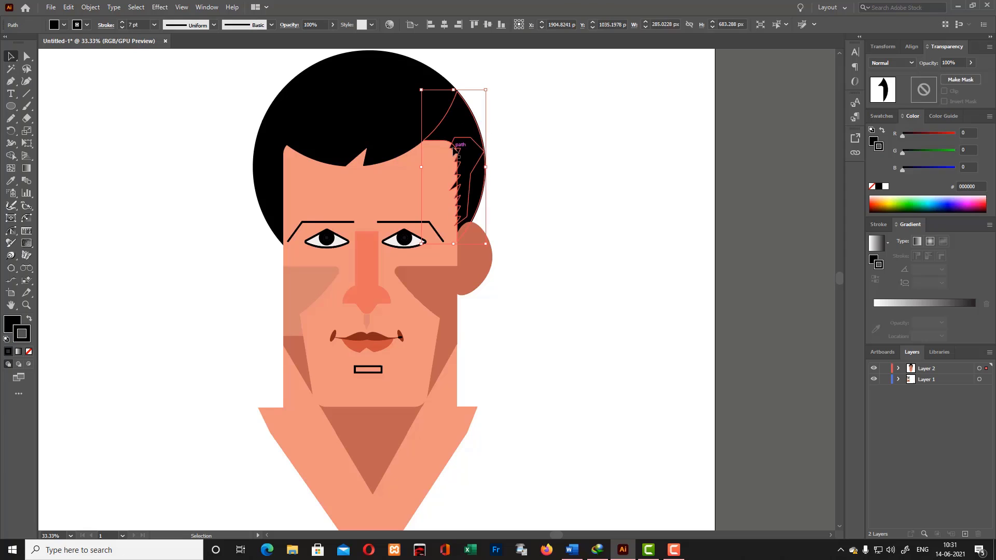
{"action": "key", "text": "shift+m"}
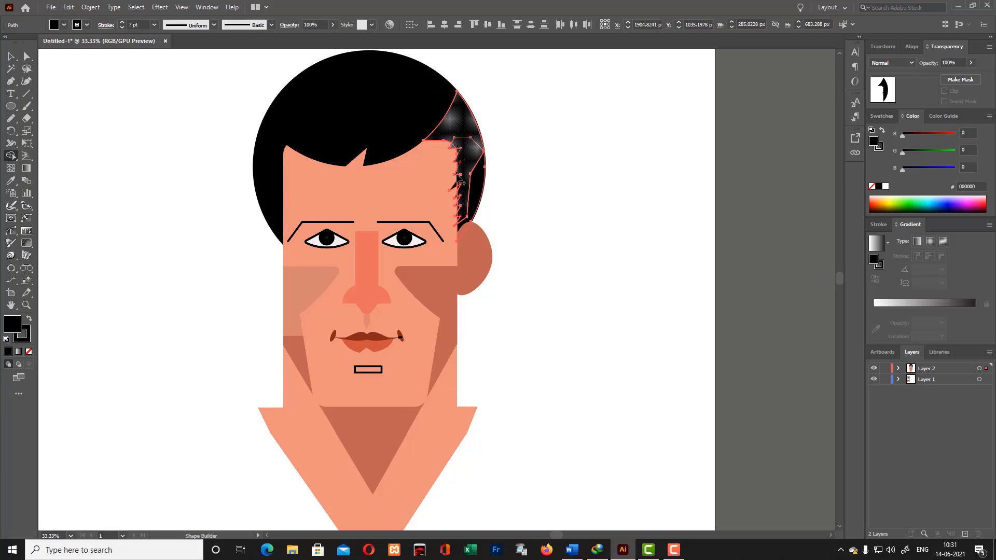
{"action": "left_click", "coordinate": [459, 154]}
{"action": "key", "text": "v"}
{"action": "left_click", "coordinate": [130, 61]}
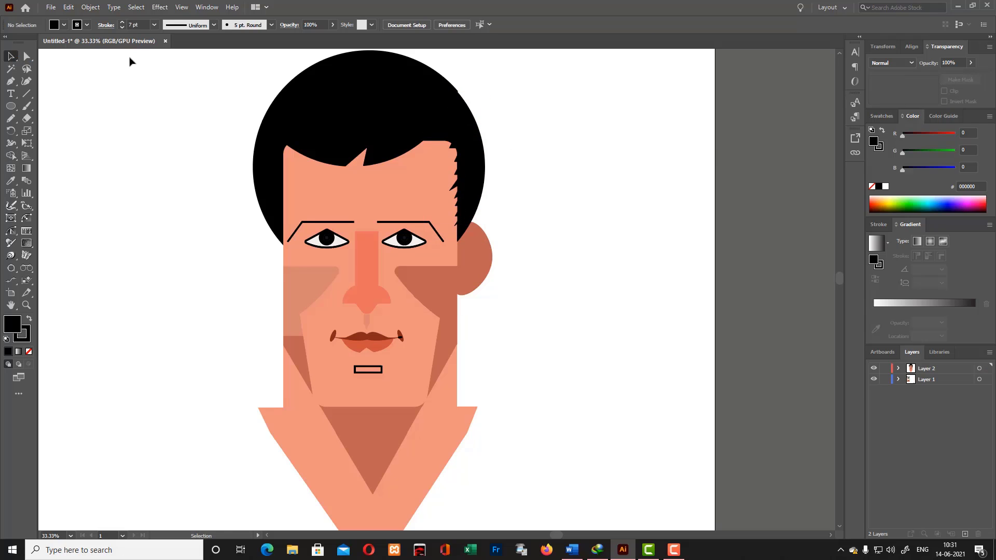
- Remove the black stroke at the right corner of the mouth
{"action": "key", "text": "ctrl+1"}
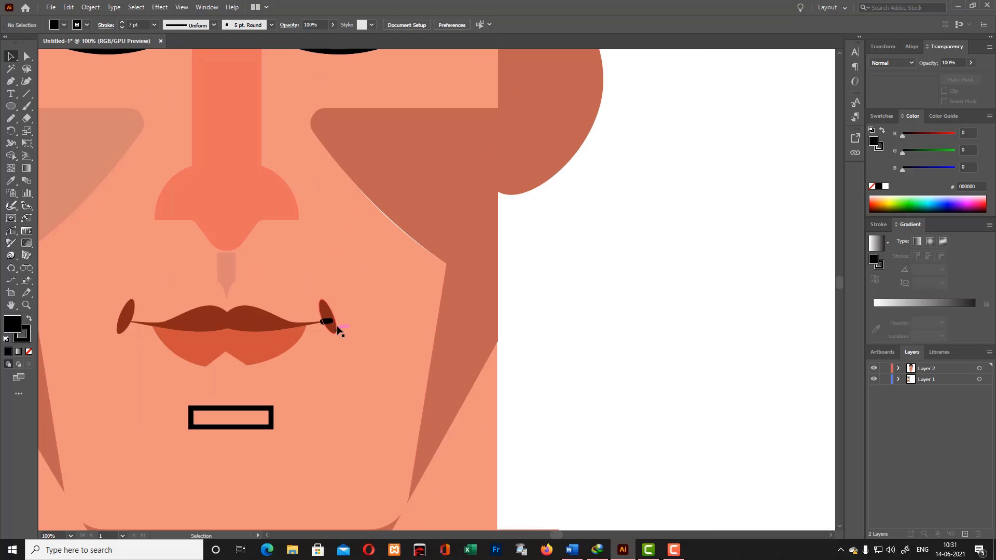
{"action": "key", "text": "slash"}
- Bend the inner edge of the right cheek shadow with the Curvature tool to close the thin white gap against the face
{"action": "left_click", "coordinate": [436, 227]}
{"action": "key", "text": "shift+grave"}
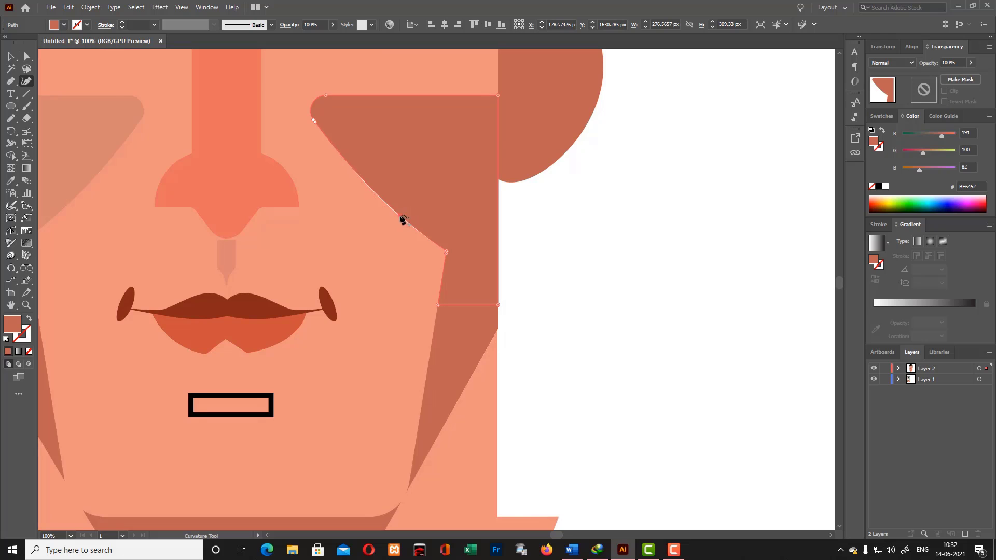
{"action": "mouse_move", "coordinate": [400, 215]}
{"action": "left_mouse_down"}
{"action": "mouse_move", "coordinate": [418, 221]}
{"action": "mouse_move", "coordinate": [395, 218]}
{"action": "left_mouse_up"}
{"action": "left_click", "coordinate": [11, 56]}
{"action": "left_click", "coordinate": [575, 294]}
{"action": "scroll", "coordinate": [575, 294], "scroll_direction": "up", "scroll_amount": 3}
{"action": "key", "text": "ctrl+minus"}
{"action": "key", "text": "ctrl+minus"}
{"action": "key", "text": "ctrl+minus"}
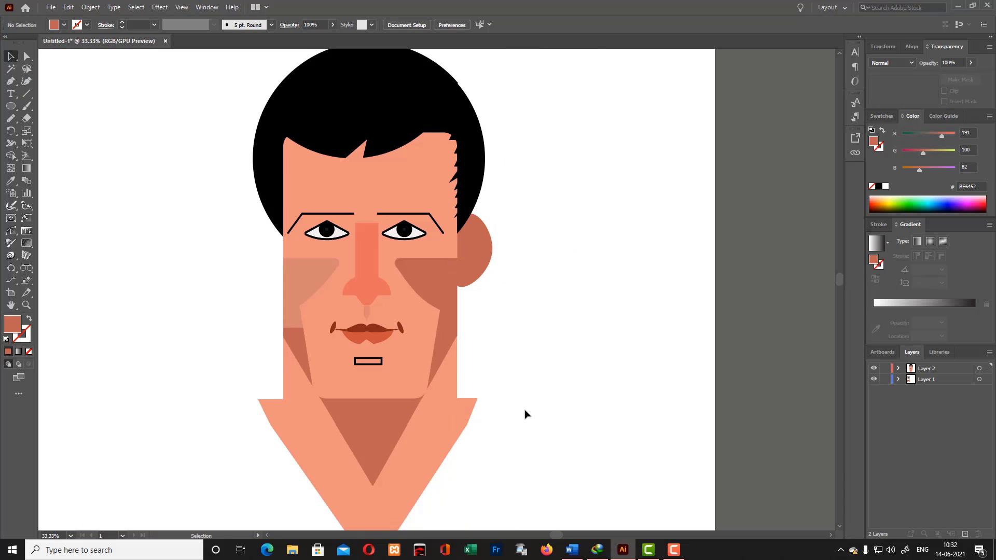
{"action": "scroll", "coordinate": [525, 413], "scroll_direction": "down", "scroll_amount": 2}
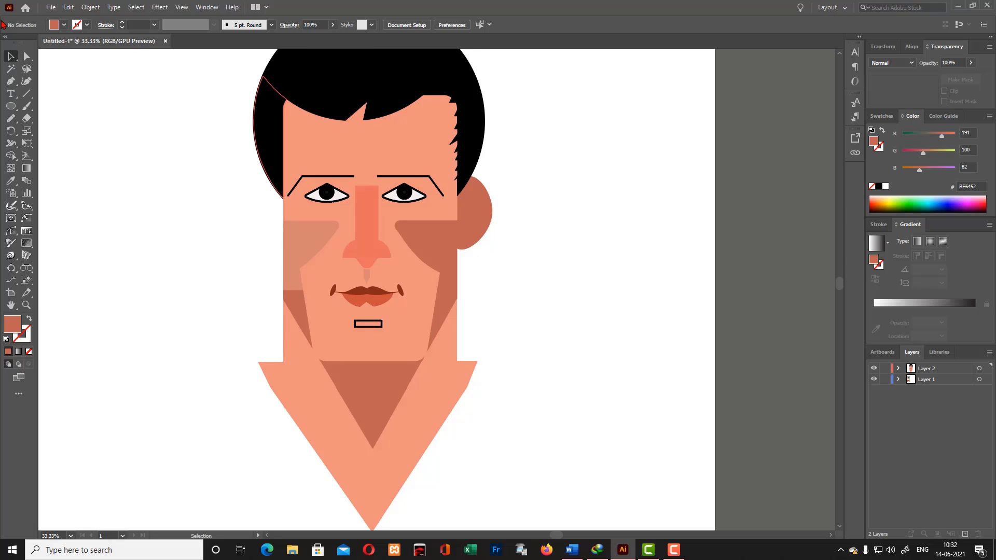
{"action": "key", "text": "p"}
{"action": "scroll", "coordinate": [294, 343], "scroll_direction": "down", "scroll_amount": 3}
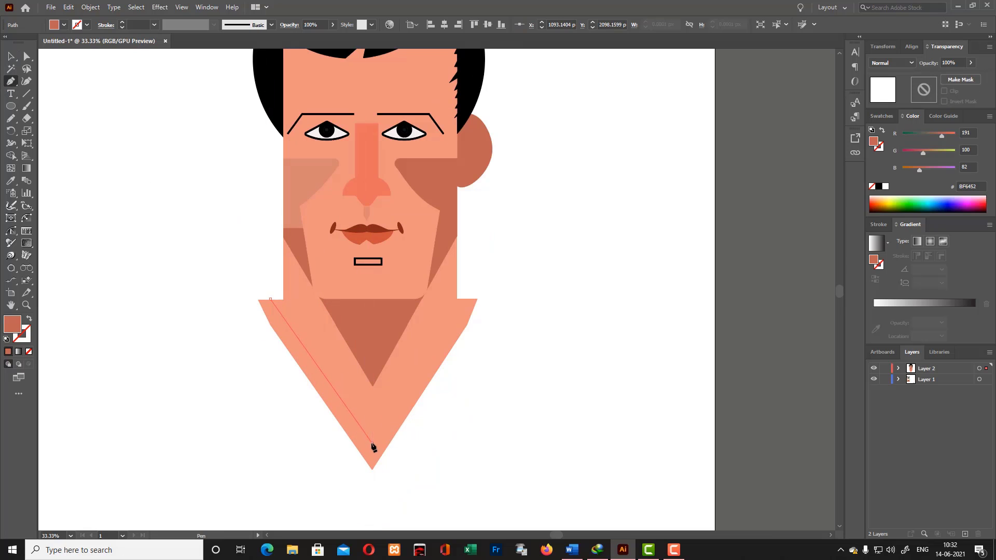
{"action": "left_click", "coordinate": [372, 443]}
{"action": "left_click", "coordinate": [336, 428]}
{"action": "key", "text": "ctrl+z"}
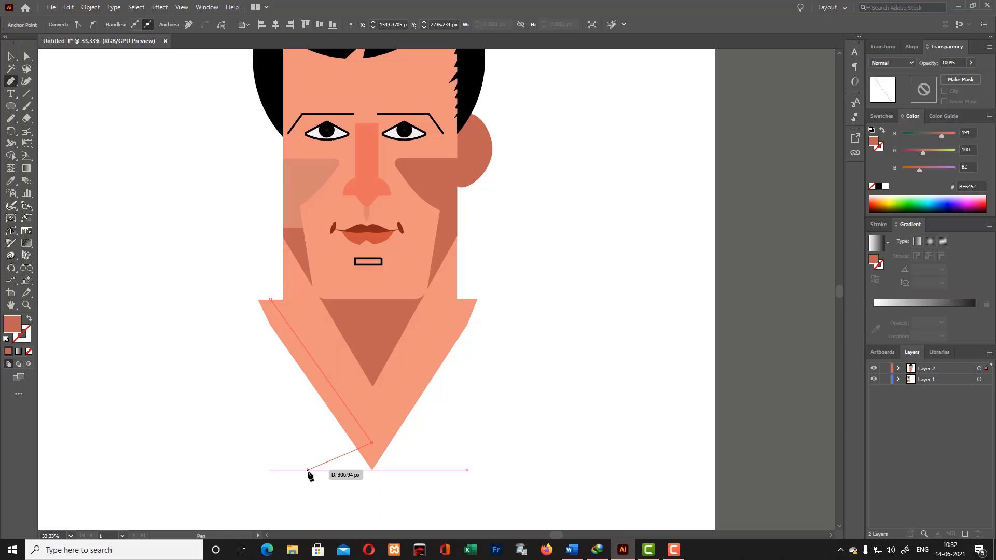
{"action": "key", "text": "ctrl+z"}
{"action": "key", "text": "ctrl+z"}
{"action": "left_click", "coordinate": [8, 56]}
- Draw a notched, pointed collar flap along the neck's left edge with the Pen tool and refine its outline with the Curvature tool
{"action": "key", "text": "p"}
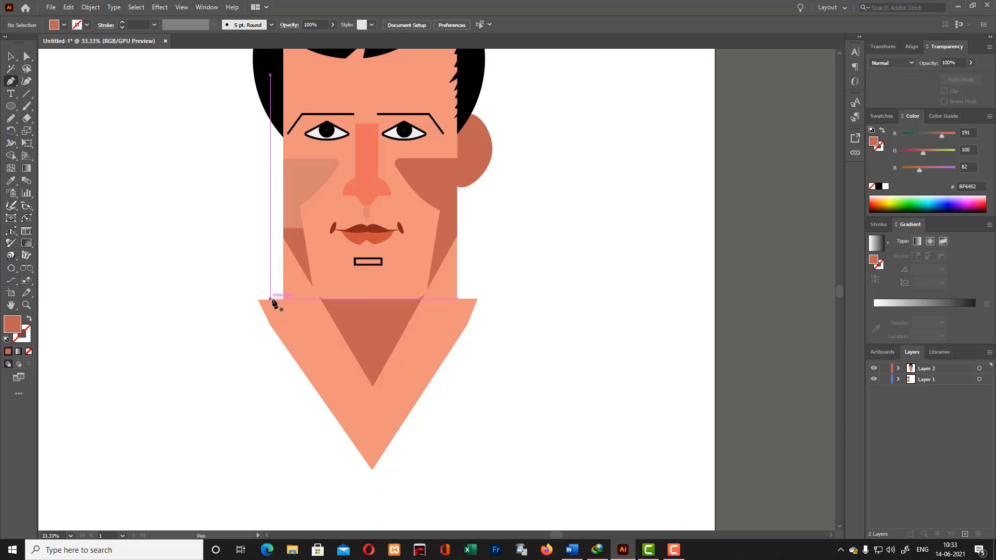
{"action": "left_click", "coordinate": [270, 300]}
{"action": "left_click", "coordinate": [364, 444]}
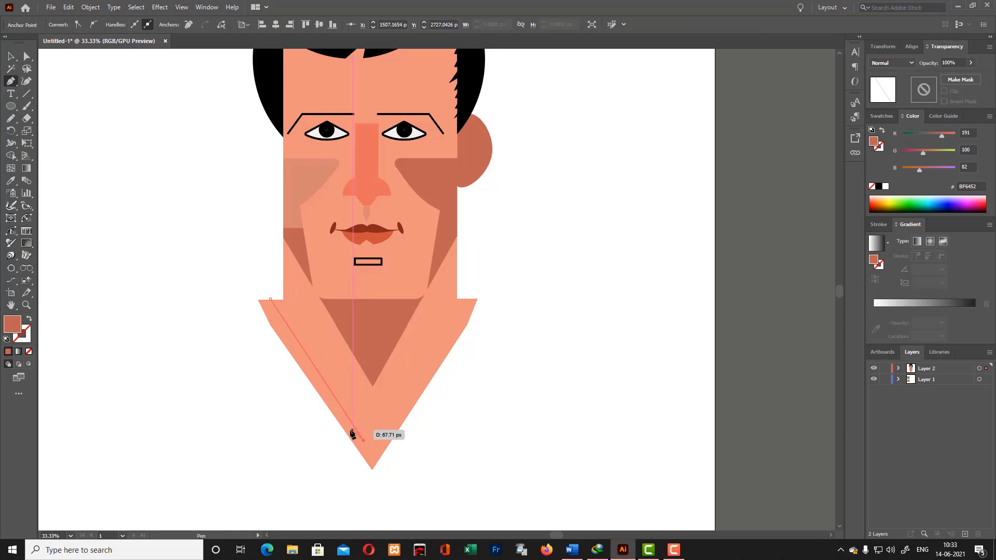
{"action": "left_click_drag", "start_coordinate": [347, 439], "coordinate": [334, 423]}
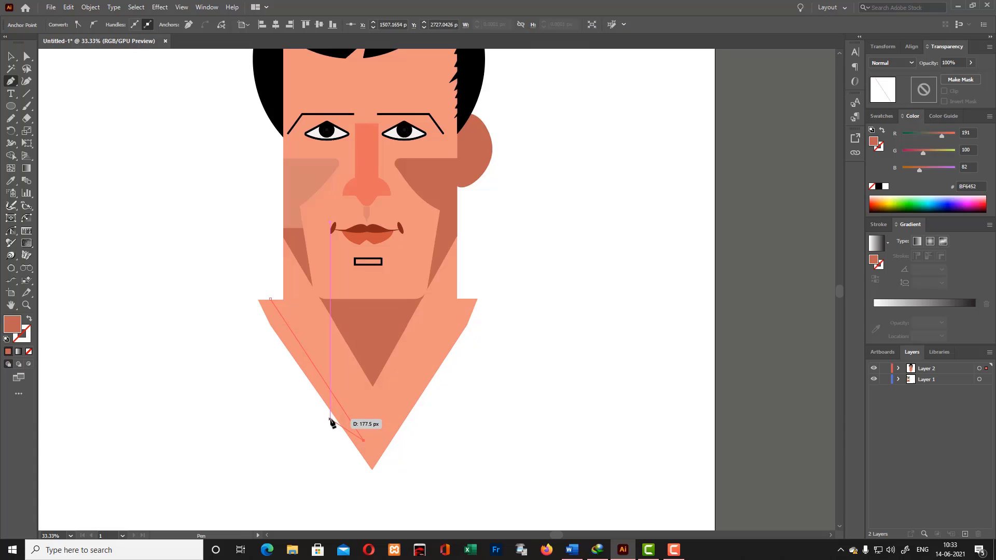
{"action": "left_click", "coordinate": [330, 420]}
{"action": "left_click", "coordinate": [316, 470]}
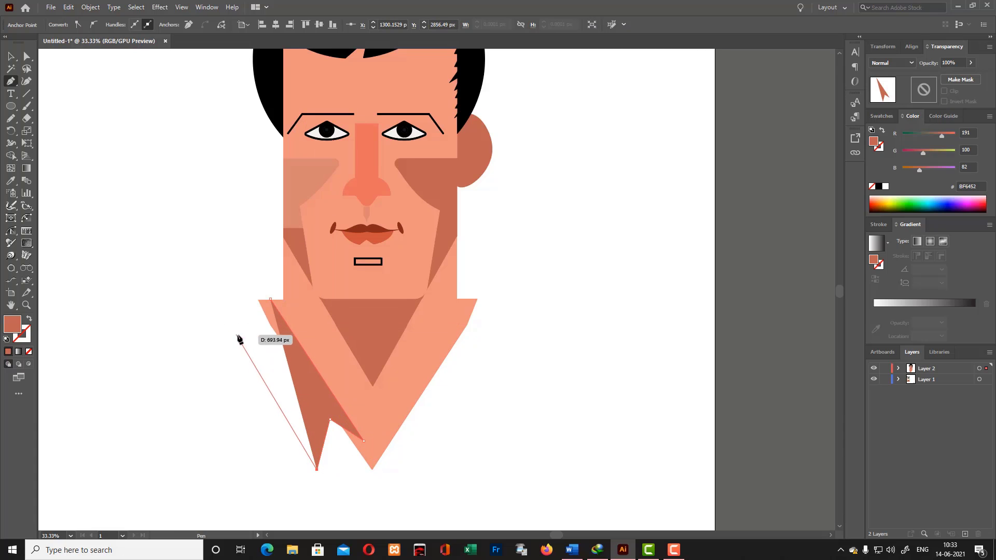
{"action": "left_click", "coordinate": [263, 372]}
{"action": "left_click", "coordinate": [259, 300]}
{"action": "key", "text": "shift+grave"}
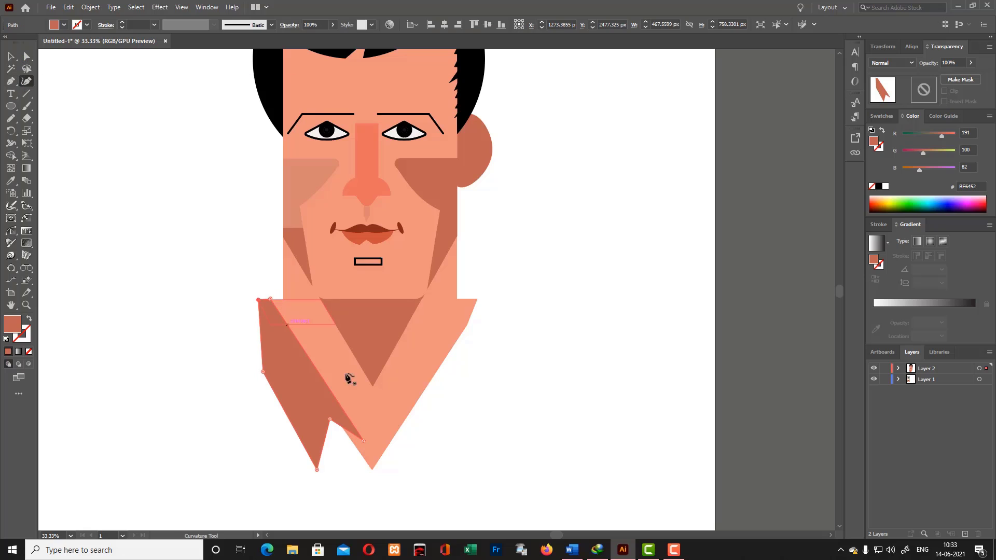
{"action": "left_click", "coordinate": [268, 341]}
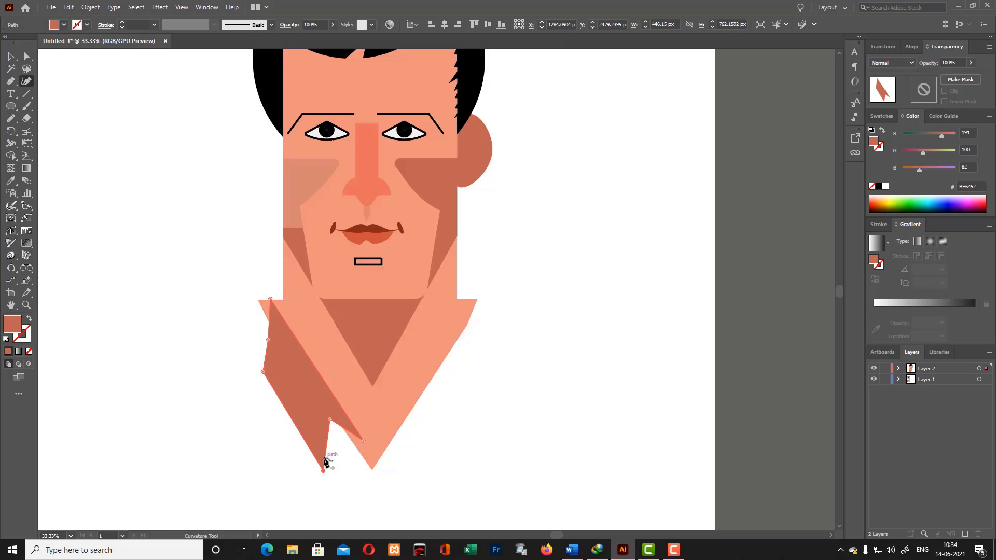
- Fill the collar flap with bright red F92300 and shift it slightly up and outward along the neck
{"action": "double_click", "coordinate": [8, 332]}
{"action": "left_click", "coordinate": [486, 206]}
{"action": "left_click", "coordinate": [600, 206]}
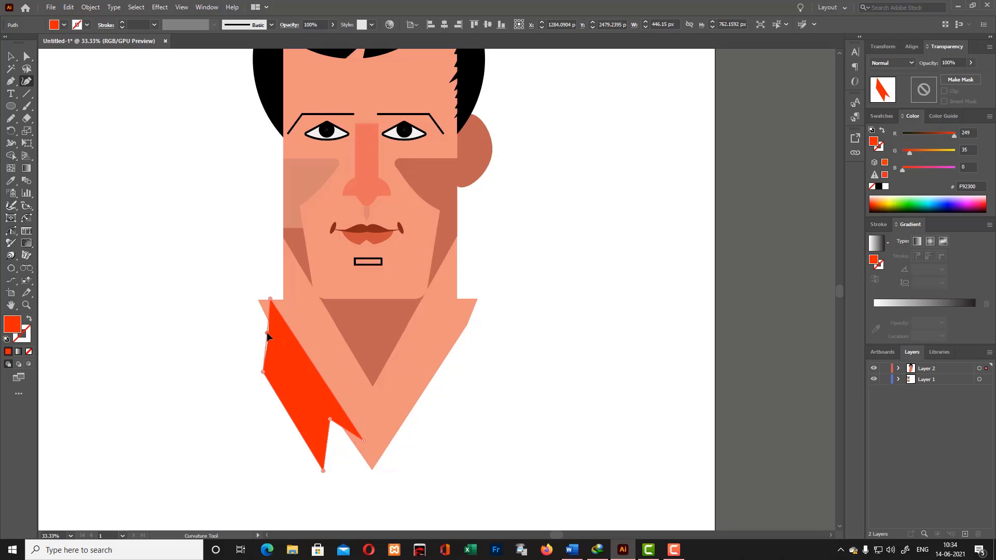
{"action": "left_click", "coordinate": [12, 56]}
{"action": "left_click", "coordinate": [41, 102]}
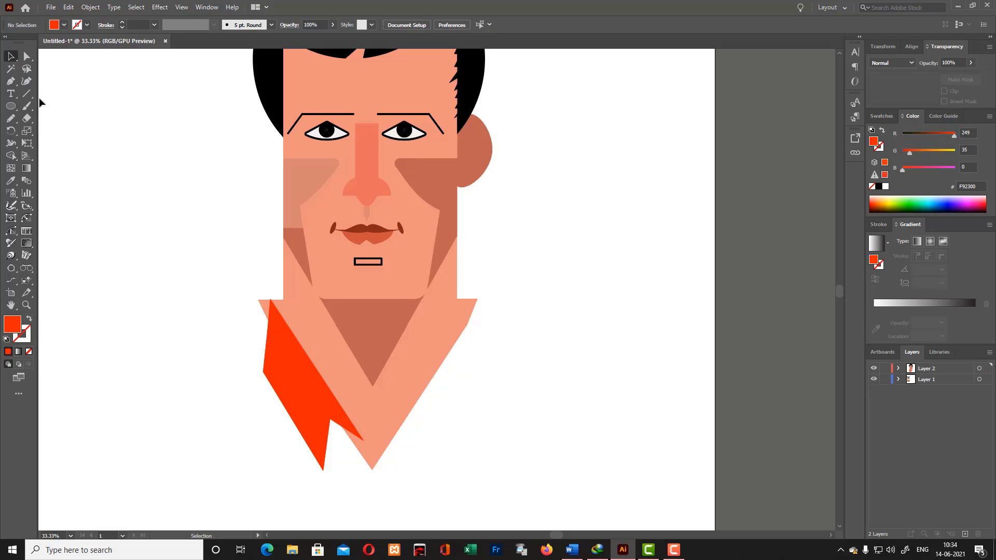
{"action": "left_click_drag", "start_coordinate": [294, 389], "coordinate": [314, 385]}
{"action": "left_click", "coordinate": [531, 432]}
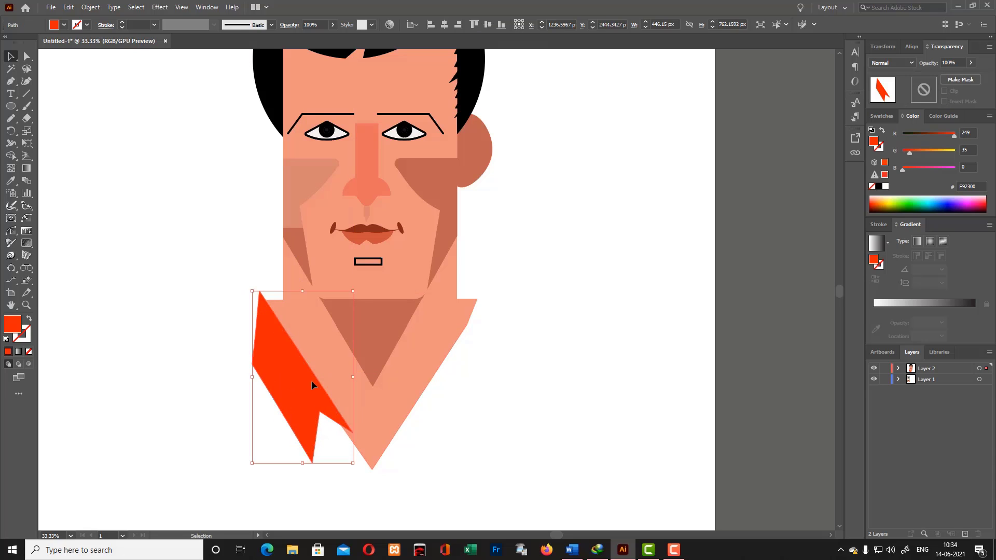
- Draw a small curved collar piece over the top of the left flap beside the neck with the Pen tool
{"action": "left_click", "coordinate": [531, 414]}
{"action": "key", "text": "p"}
{"action": "left_click_drag", "start_coordinate": [253, 300], "coordinate": [265, 282]}
{"action": "left_click", "coordinate": [298, 282]}
{"action": "left_click", "coordinate": [299, 331]}
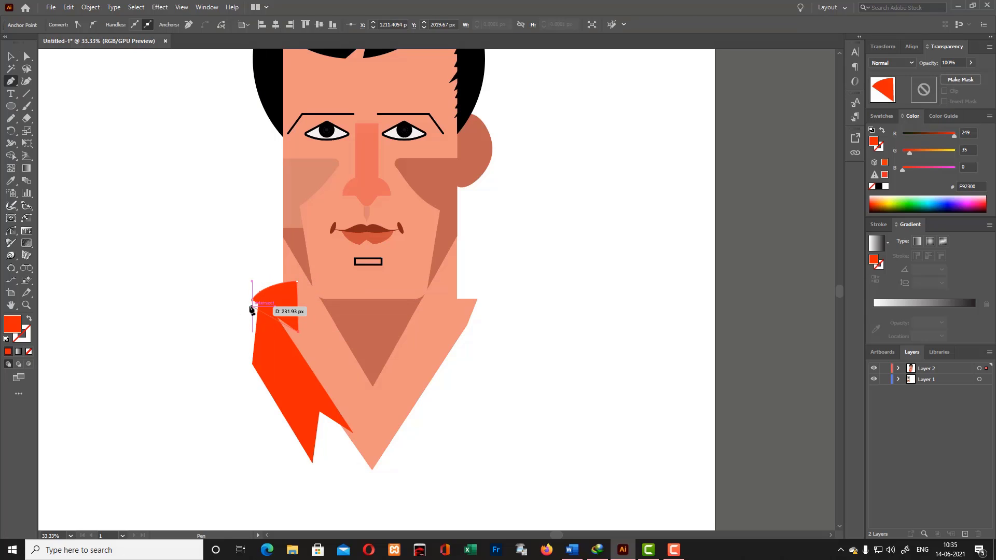
- Fill the curved collar piece with dark red AD2112 and send it behind the neck and the flap
{"action": "double_click", "coordinate": [13, 322]}
{"action": "left_click", "coordinate": [473, 245]}
{"action": "left_click", "coordinate": [600, 204]}
{"action": "left_click", "coordinate": [11, 56]}
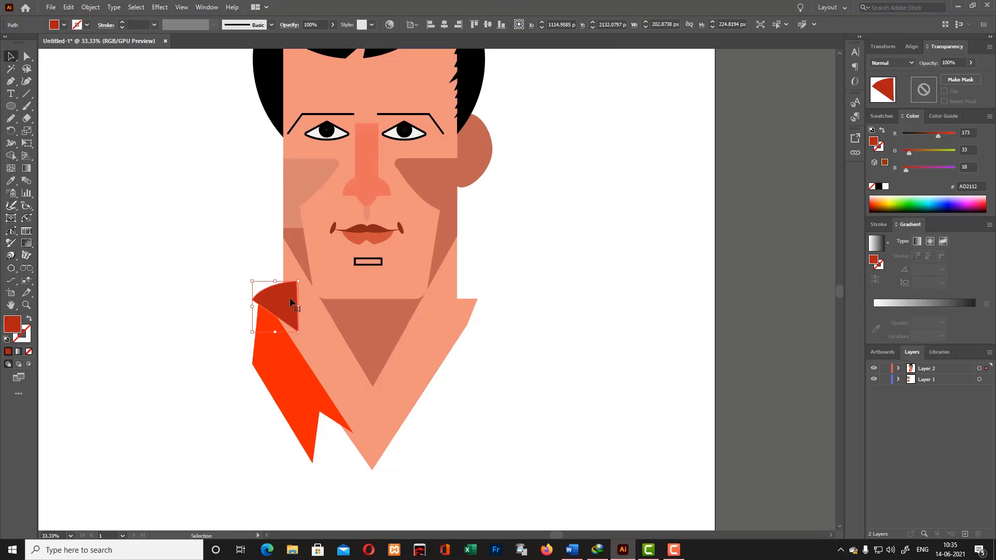
{"action": "key", "text": "ctrl+shift+bracketleft"}
- Bend the outer edge of the bright red flap slightly outward with the Curvature tool
{"action": "left_click", "coordinate": [276, 369]}
{"action": "left_click", "coordinate": [259, 298], "text": "shift"}
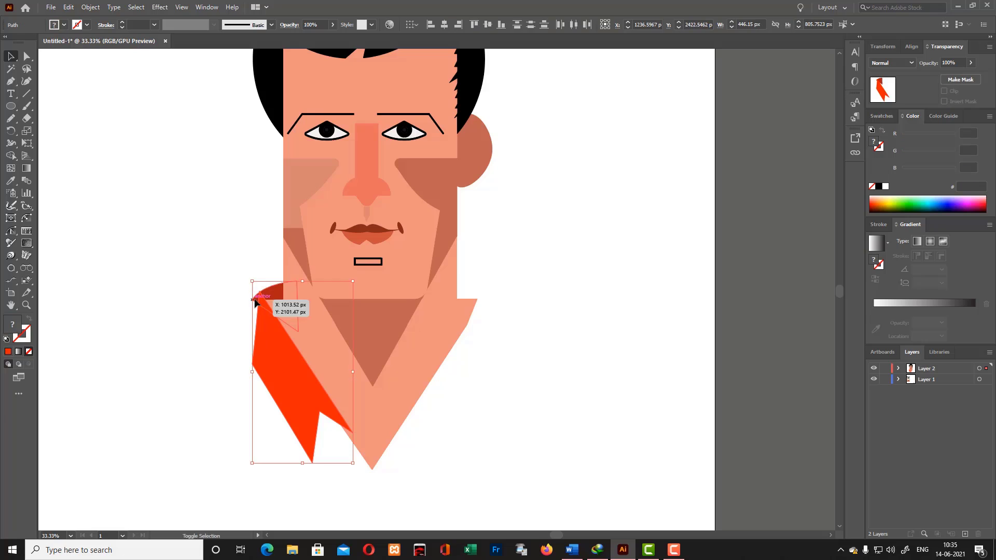
{"action": "key", "text": "ctrl+plus"}
{"action": "key", "text": "ctrl+plus"}
{"action": "key", "text": "ctrl+plus"}
{"action": "key", "text": "ctrl+plus"}
{"action": "scroll", "coordinate": [585, 106], "scroll_direction": "up", "scroll_amount": 2}
{"action": "left_click", "coordinate": [247, 152]}
{"action": "left_click", "coordinate": [27, 82]}
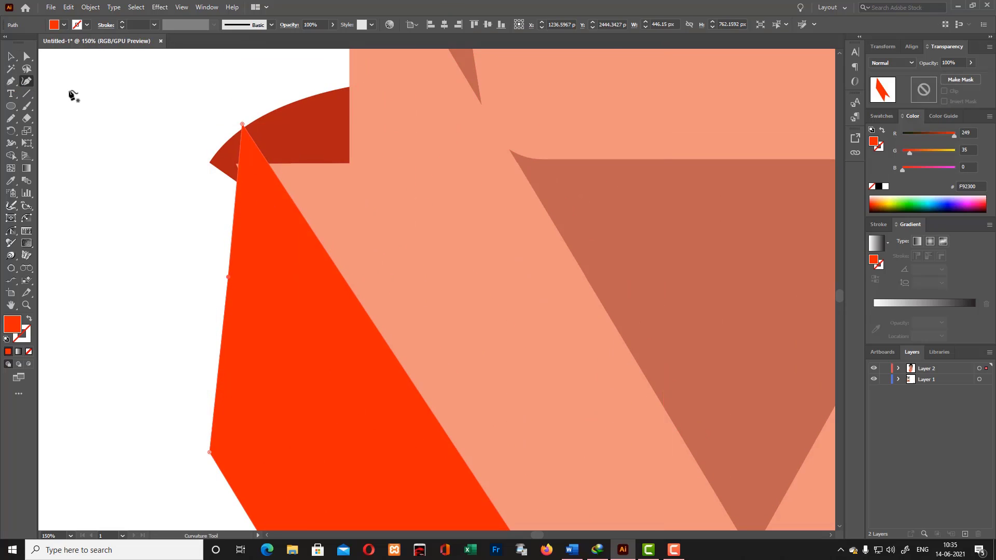
{"action": "left_click_drag", "start_coordinate": [228, 277], "coordinate": [223, 279]}
- Trim the flap's top tip to the curve of the dark red collar piece using the Shape Builder
{"action": "left_click", "coordinate": [11, 56]}
{"action": "left_click", "coordinate": [290, 155], "text": "shift"}
{"action": "left_click_drag", "start_coordinate": [290, 154], "coordinate": [285, 150]}
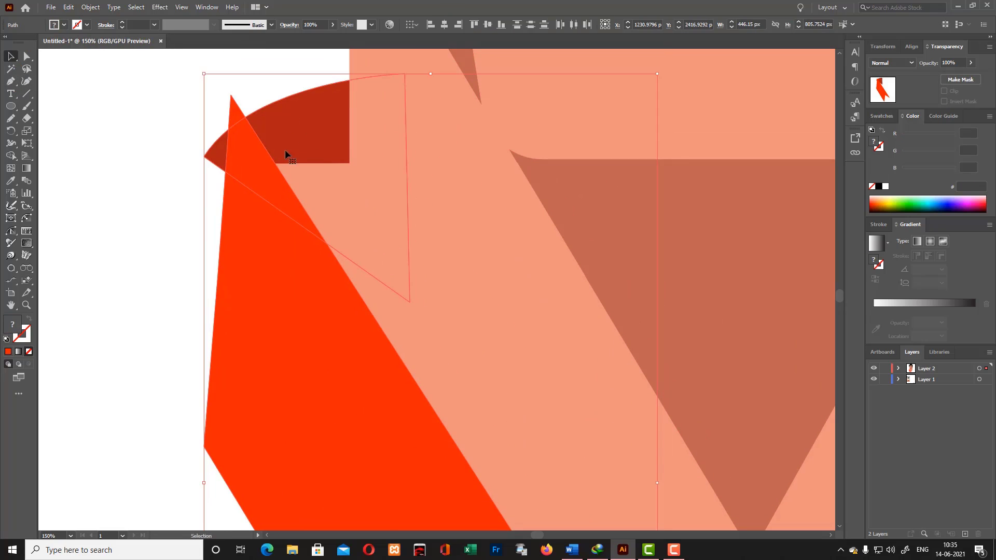
{"action": "key", "text": "ctrl+z"}
{"action": "left_click", "coordinate": [11, 156]}
{"action": "left_click", "coordinate": [224, 164], "text": "alt"}
{"action": "left_click", "coordinate": [238, 121], "text": "alt"}
{"action": "scroll", "coordinate": [255, 188], "scroll_direction": "down", "scroll_amount": 2}
{"action": "left_click", "coordinate": [11, 56]}
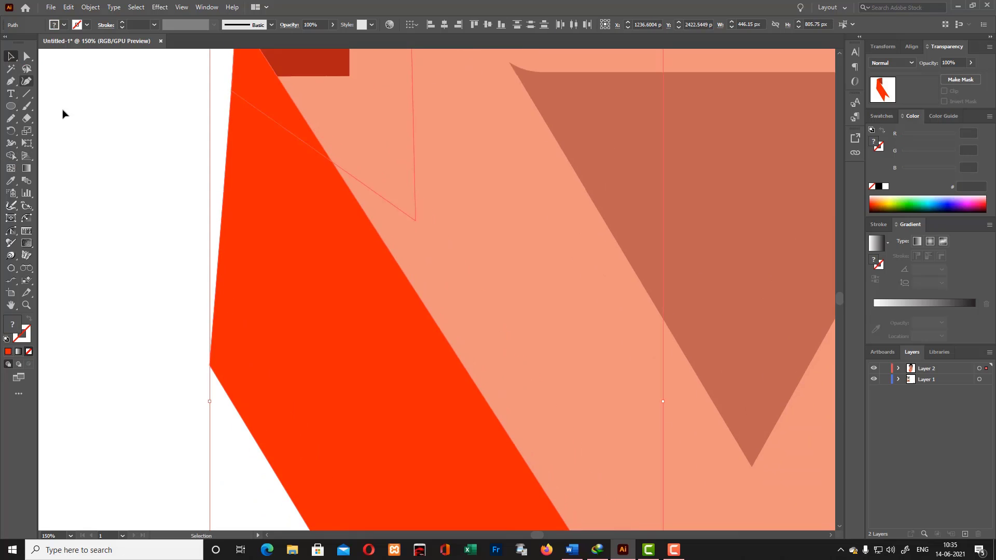
- Draw a second bright red flap over the outer part of the collar with the Pen tool, following its notch and lower tip
{"action": "left_click", "coordinate": [75, 111]}
{"action": "key", "text": "ctrl+minus"}
{"action": "key", "text": "ctrl+minus"}
{"action": "key", "text": "ctrl+minus"}
{"action": "scroll", "coordinate": [389, 358], "scroll_direction": "down", "scroll_amount": 2}
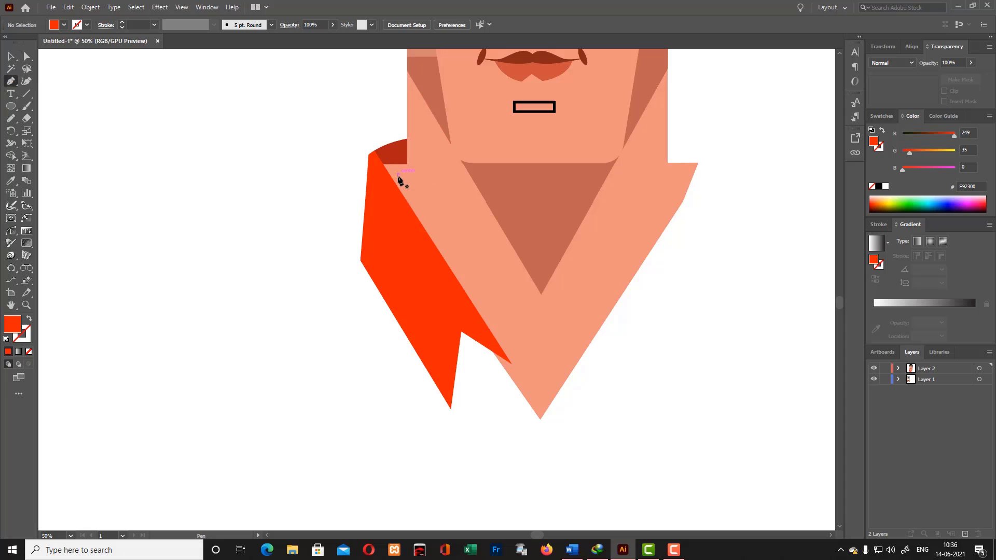
{"action": "left_click_drag", "start_coordinate": [360, 141], "coordinate": [382, 174]}
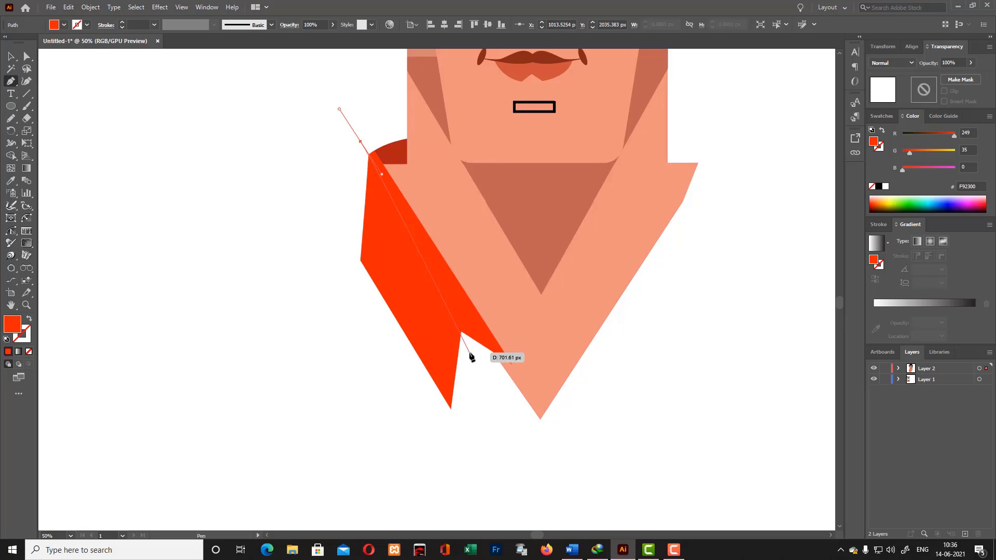
{"action": "left_click", "coordinate": [460, 327]}
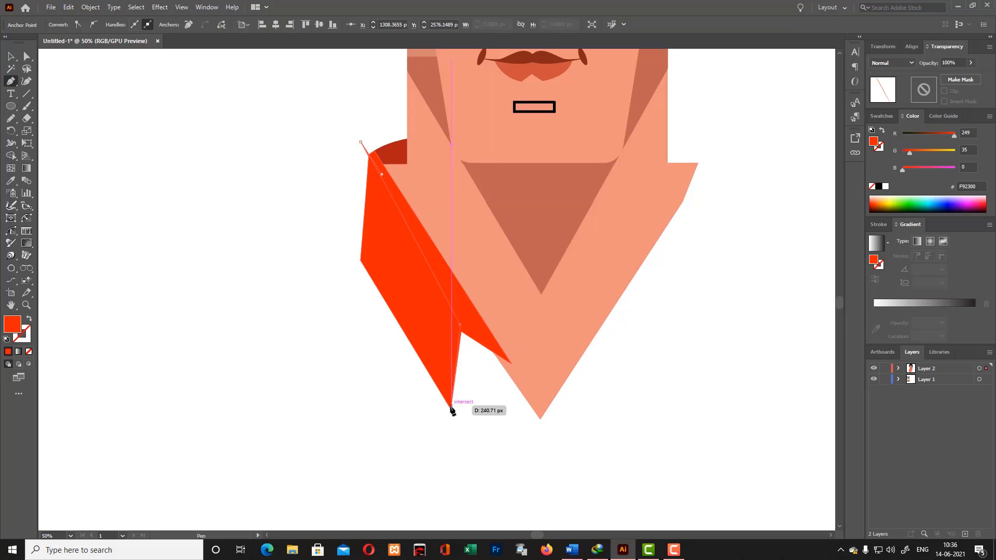
{"action": "left_click", "coordinate": [451, 409]}
{"action": "left_click", "coordinate": [328, 213]}
{"action": "left_click", "coordinate": [360, 141]}
- Recolor the underlying collar flap with the dark red of the curved collar piece using the Eyedropper
{"action": "key", "text": "v"}
{"action": "left_click", "coordinate": [459, 287]}
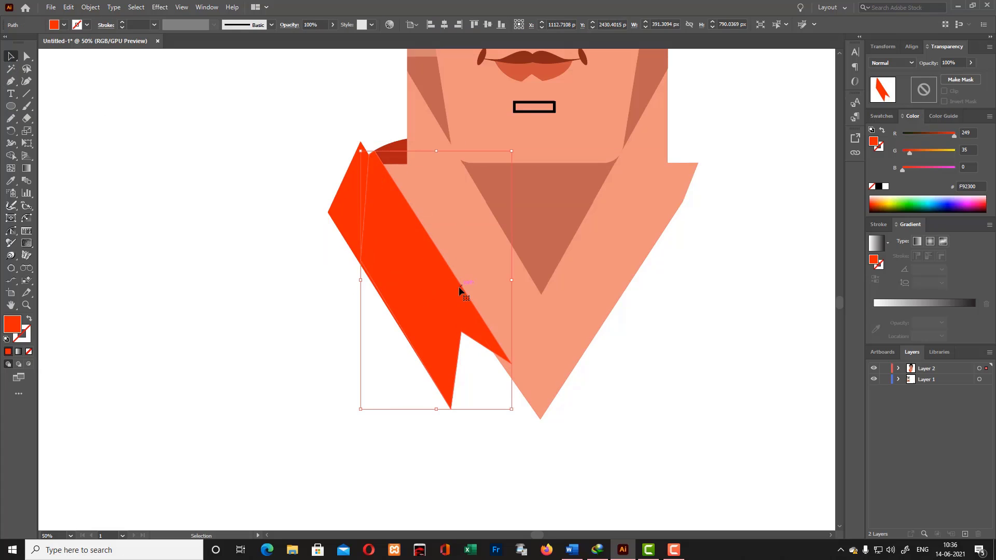
{"action": "key", "text": "i"}
{"action": "left_click", "coordinate": [401, 150]}
{"action": "key", "text": "v"}
{"action": "left_click", "coordinate": [470, 384]}
- Pull the bright red flap's lower inner corner inward and reshape its inner edge with the Curvature tool
{"action": "left_click", "coordinate": [419, 335]}
{"action": "key", "text": "ctrl+="}
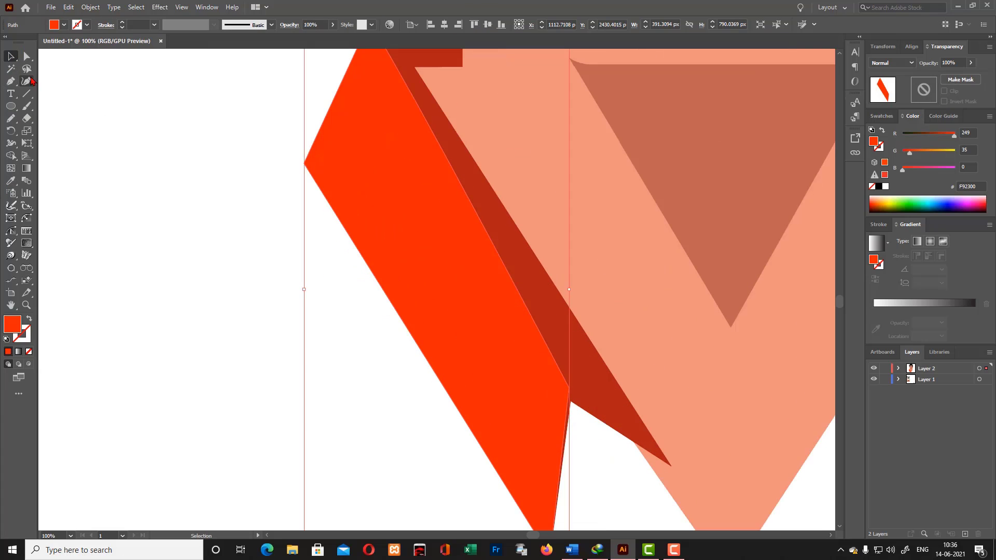
{"action": "key", "text": "shift+grave"}
{"action": "scroll", "coordinate": [570, 386], "scroll_direction": "down", "scroll_amount": 3}
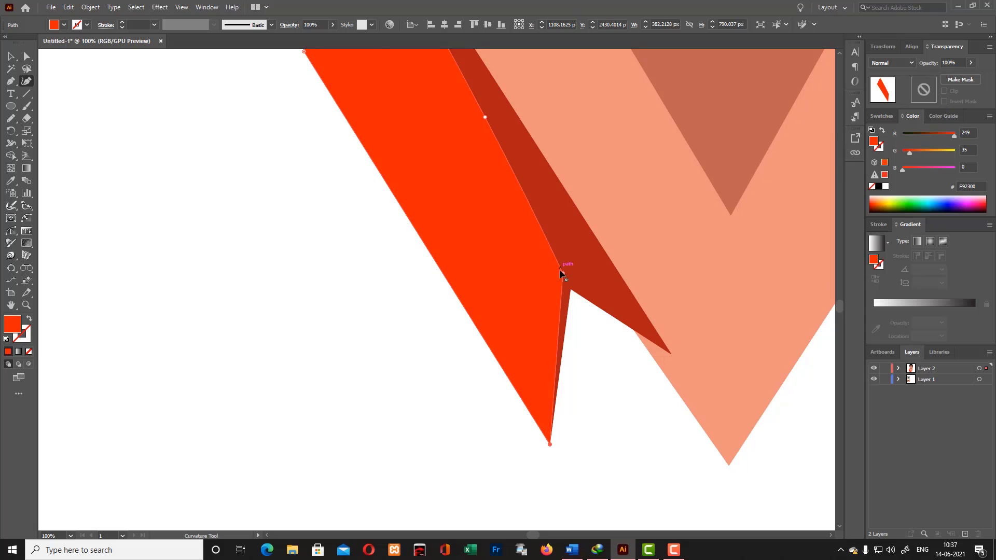
{"action": "scroll", "coordinate": [554, 282], "scroll_direction": "up", "scroll_amount": 2}
{"action": "mouse_move", "coordinate": [558, 332]}
{"action": "left_mouse_down"}
{"action": "mouse_move", "coordinate": [583, 345]}
{"action": "mouse_move", "coordinate": [572, 341]}
{"action": "left_mouse_up"}
{"action": "key", "text": "ctrl+z"}
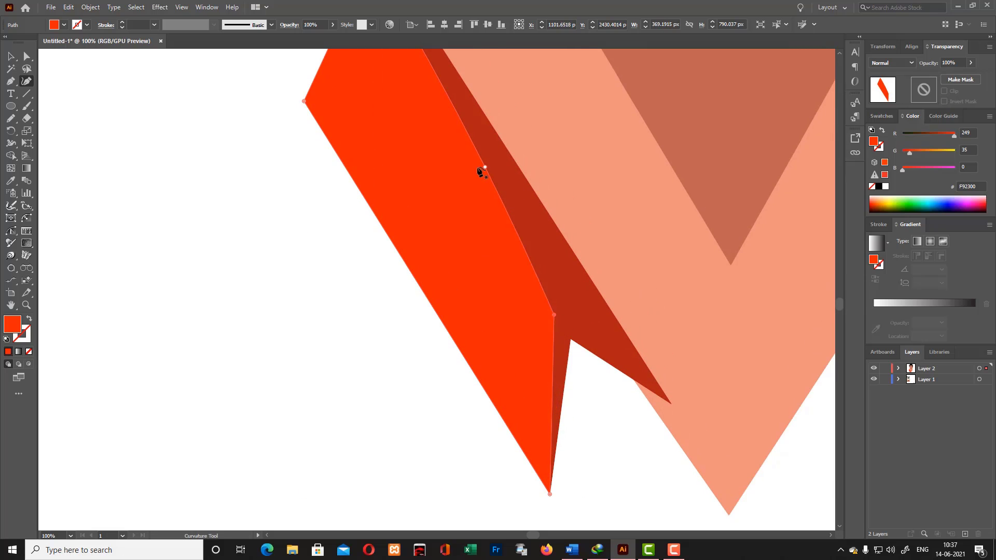
{"action": "double_click", "coordinate": [485, 167]}
- Remove the part of the bright red flap that sticks out beyond the collar outline using the Shape Builder
{"action": "scroll", "coordinate": [519, 260], "scroll_direction": "up", "scroll_amount": 4}
{"action": "key", "text": "v"}
{"action": "left_click", "coordinate": [414, 137], "text": "shift"}
{"action": "left_click", "coordinate": [522, 342], "text": "shift"}
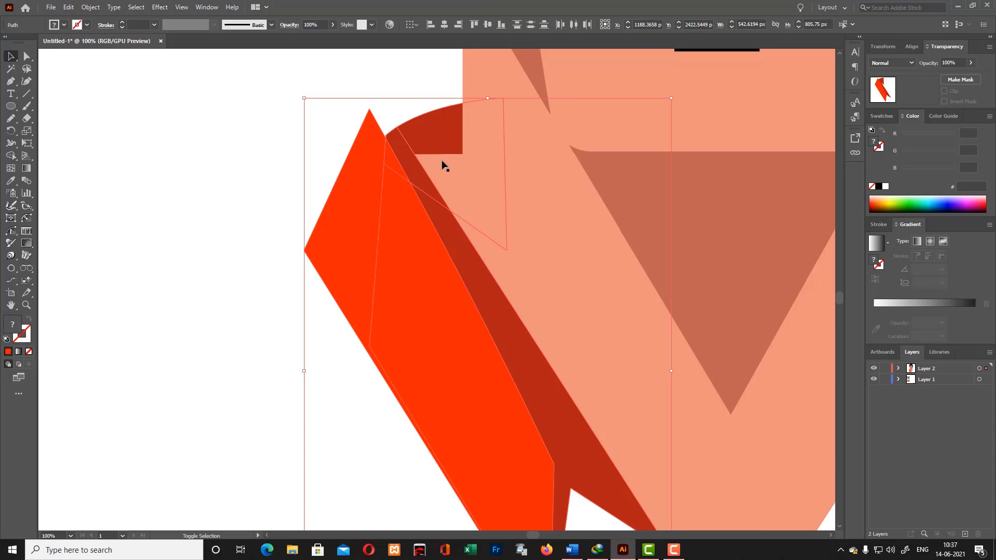
{"action": "left_click", "coordinate": [435, 215], "text": "shift"}
{"action": "left_click", "coordinate": [11, 156]}
{"action": "left_click", "coordinate": [11, 56]}
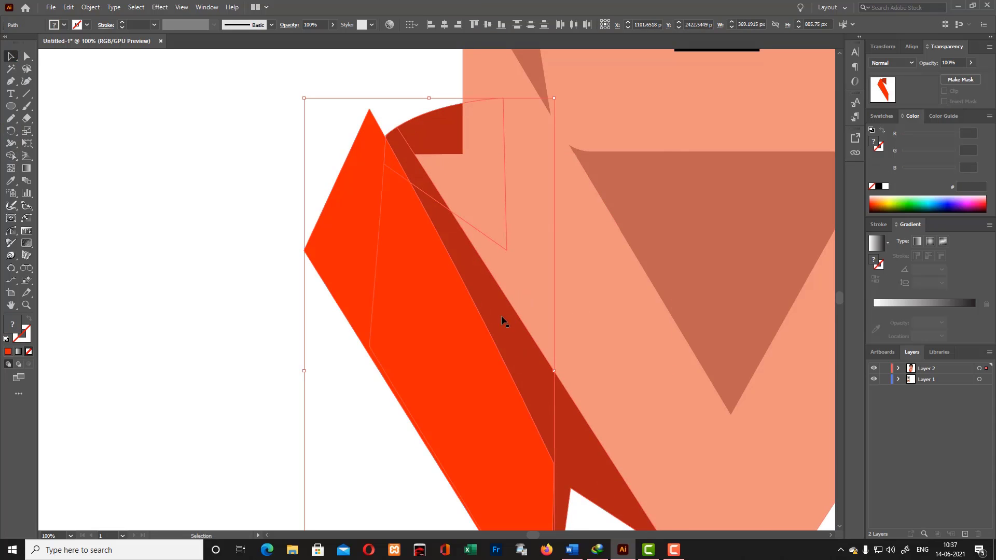
{"action": "left_click", "coordinate": [502, 320], "text": "shift"}
{"action": "left_click_drag", "start_coordinate": [327, 128], "coordinate": [462, 262]}
{"action": "key", "text": "shift+m"}
{"action": "left_click", "coordinate": [347, 208], "text": "alt"}
{"action": "scroll", "coordinate": [400, 88], "scroll_direction": "down", "scroll_amount": 3}
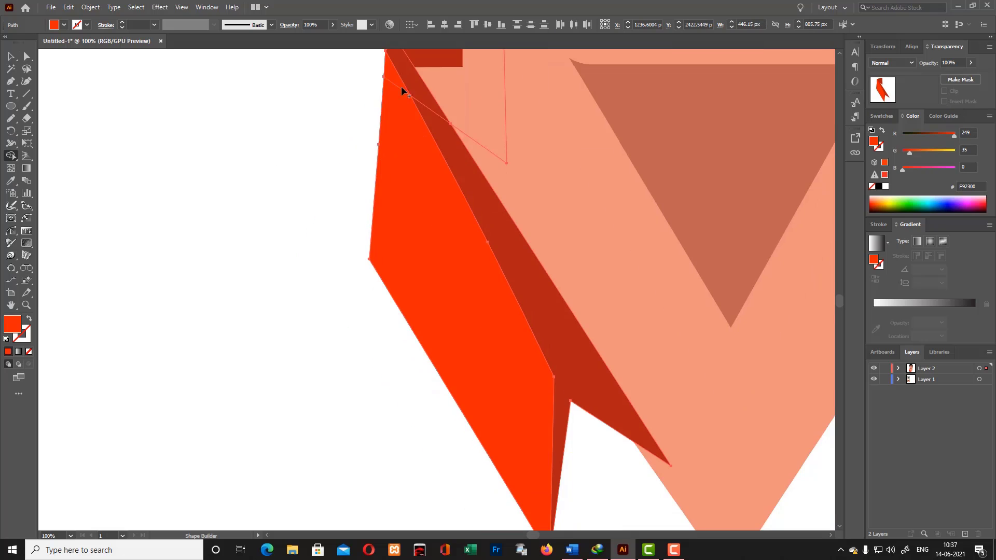
- Arrange the dark red collar piece in front of the neck skin and behind the bright red flap
{"action": "key", "text": "v"}
{"action": "left_click", "coordinate": [587, 382]}
{"action": "scroll", "coordinate": [589, 332], "scroll_direction": "up", "scroll_amount": 3}
{"action": "key", "text": "a"}
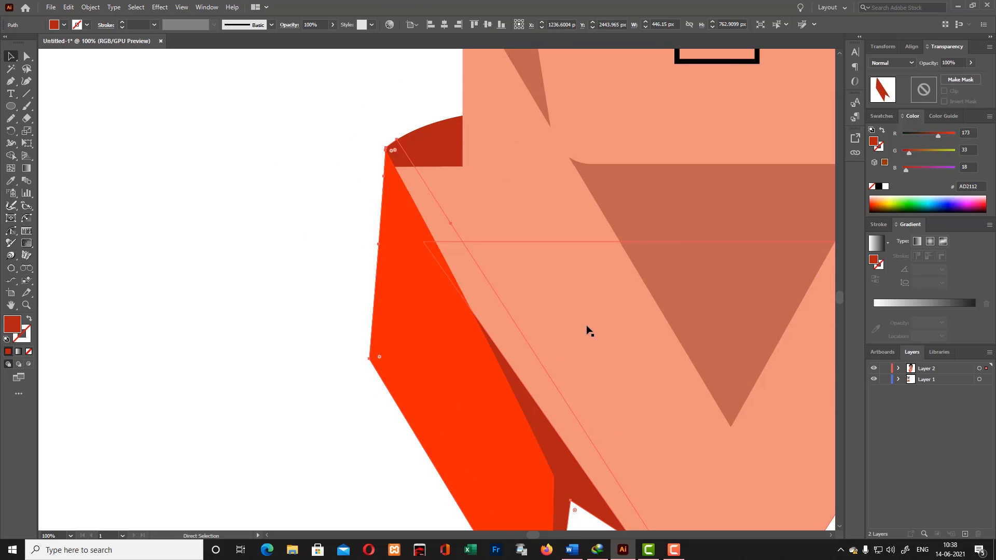
{"action": "key", "text": "ctrl+]"}
{"action": "scroll", "coordinate": [587, 330], "scroll_direction": "down", "scroll_amount": 3}
{"action": "left_click", "coordinate": [98, 129]}
{"action": "scroll", "coordinate": [98, 129], "scroll_direction": "up", "scroll_amount": 1}
{"action": "key", "text": "ctrl+minus"}
{"action": "key", "text": "ctrl+minus"}
{"action": "key", "text": "ctrl+minus"}
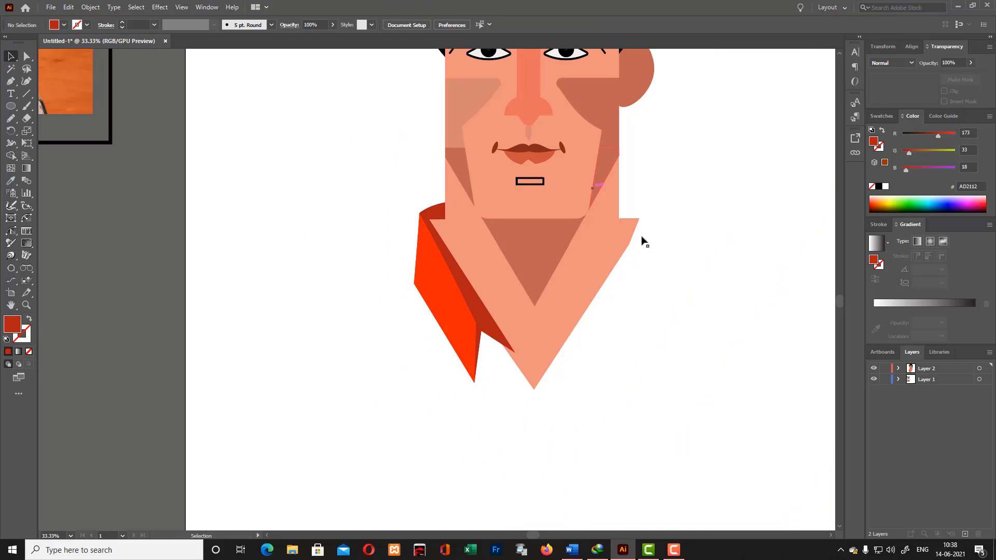
- Move the lower inner tip of the dark red collar piece down along the neck edge with the Curvature tool
{"action": "left_click", "coordinate": [504, 340]}
{"action": "key", "text": "shift+grave"}
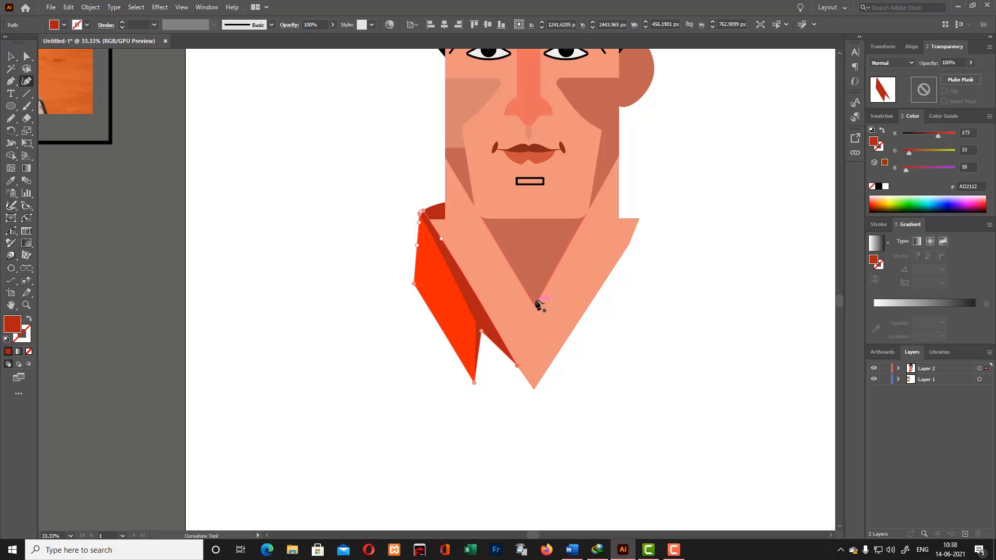
{"action": "key", "text": "v"}
{"action": "left_click", "coordinate": [315, 126]}
- Group the three left collar pieces and paste a copy in front
{"action": "scroll", "coordinate": [316, 126], "scroll_direction": "up", "scroll_amount": 2}
{"action": "left_click", "coordinate": [439, 340]}
{"action": "left_click", "coordinate": [470, 371], "text": "shift"}
{"action": "left_click", "coordinate": [436, 287], "text": "shift"}
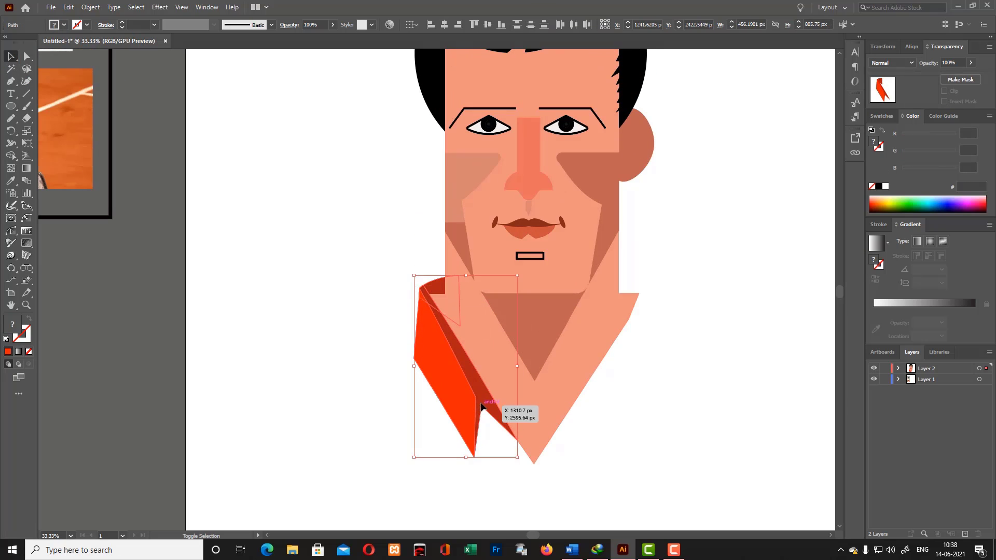
{"action": "left_click", "coordinate": [416, 410]}
{"action": "left_click", "coordinate": [446, 376]}
- Reflect the collar copy and position it against the neck's right side
{"action": "right_click", "coordinate": [446, 376]}
{"action": "mouse_move", "coordinate": [524, 310]}
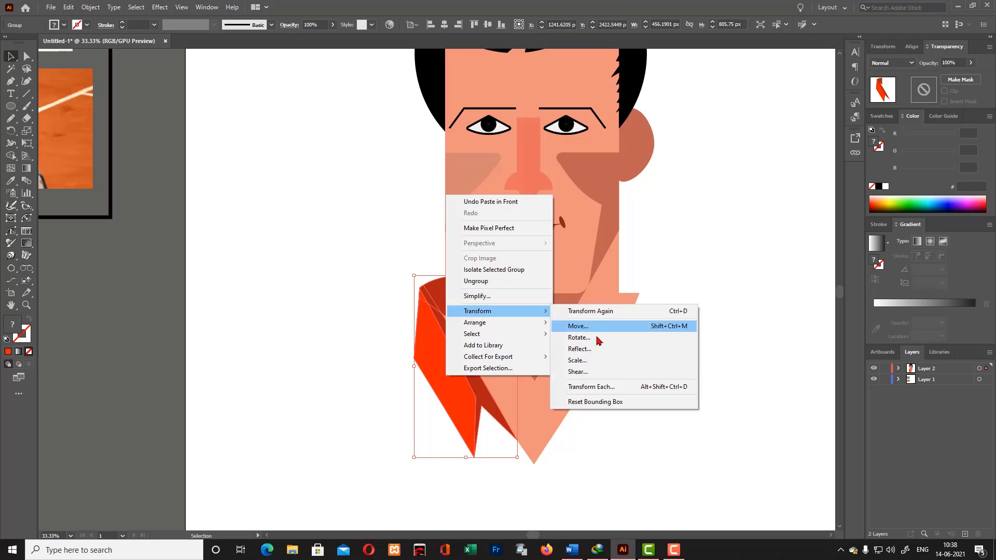
{"action": "left_click", "coordinate": [588, 349]}
{"action": "left_click", "coordinate": [493, 349]}
{"action": "left_click_drag", "start_coordinate": [493, 346], "coordinate": [639, 333]}
{"action": "left_click_drag", "start_coordinate": [638, 348], "coordinate": [633, 347]}
{"action": "left_click_drag", "start_coordinate": [636, 347], "coordinate": [643, 356]}
- Rearrange the stacking of the left collar and neck skin pieces so that the neck overlaps the dark red collar
{"action": "left_click", "coordinate": [443, 315]}
{"action": "key", "text": "ctrl+shift+["}
{"action": "left_click", "coordinate": [662, 439]}
{"action": "left_click", "coordinate": [442, 318]}
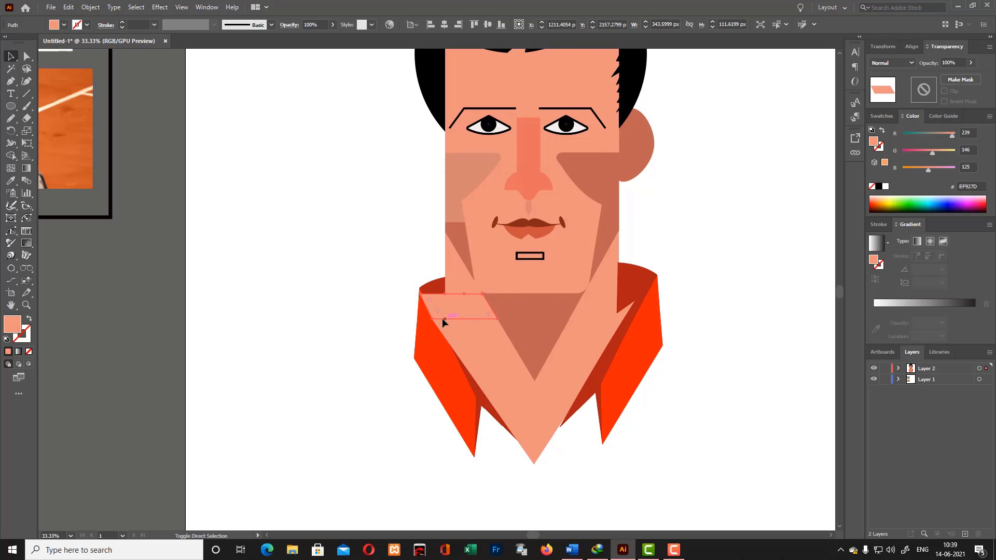
{"action": "key", "text": "ctrl+shift+["}
{"action": "left_click", "coordinate": [680, 346]}
{"action": "left_click", "coordinate": [457, 318]}
{"action": "key", "text": "ctrl+shift+["}
- Merge the overlapping skin pieces on the left side of the neck with the Shape Builder
{"action": "left_click", "coordinate": [469, 313]}
{"action": "left_click", "coordinate": [477, 338], "text": "shift"}
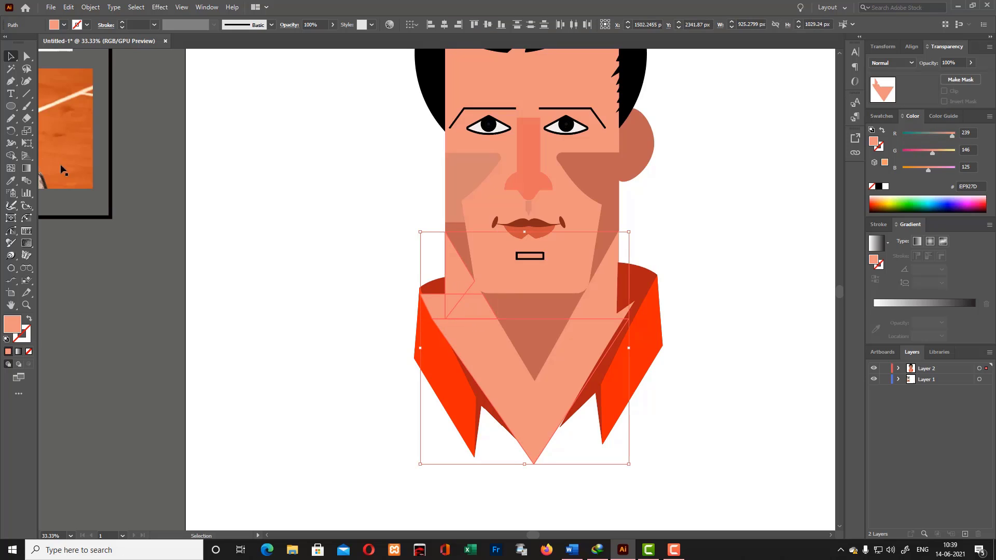
{"action": "left_click", "coordinate": [11, 156]}
{"action": "left_click_drag", "start_coordinate": [458, 283], "coordinate": [474, 333]}
{"action": "key", "text": "v"}
{"action": "left_click", "coordinate": [574, 445]}
- Clean up the overlap between the face and neck shapes below the jaw with the Shape Builder
{"action": "left_click", "coordinate": [490, 287]}
{"action": "left_click", "coordinate": [468, 289], "text": "shift"}
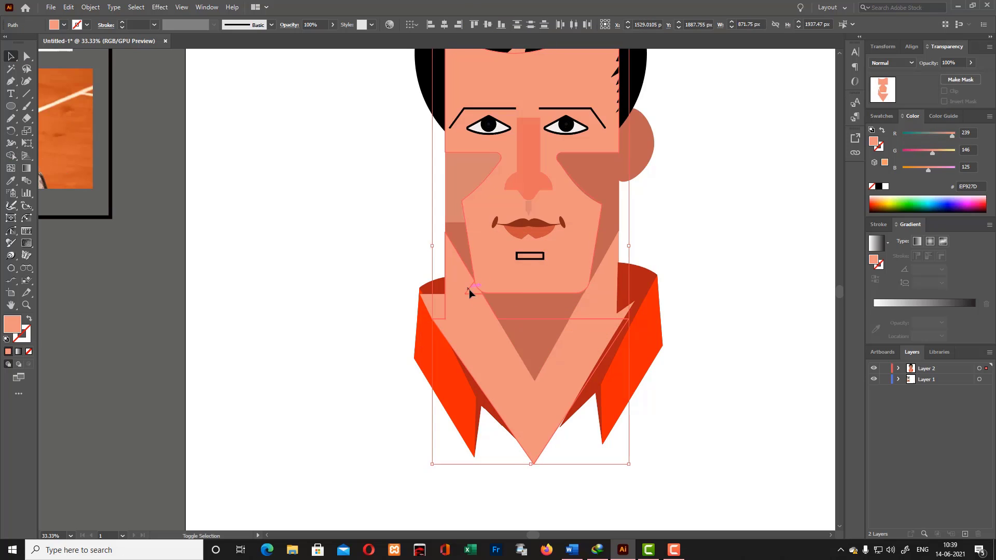
{"action": "key", "text": "shift+m"}
{"action": "left_click", "coordinate": [585, 323]}
{"action": "key", "text": "v"}
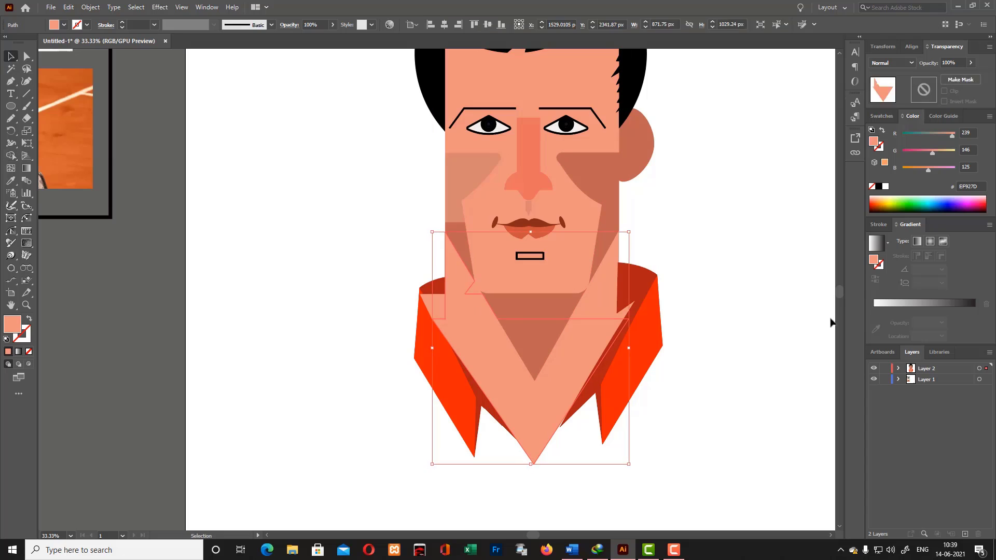
{"action": "left_click", "coordinate": [833, 323]}
{"action": "left_click", "coordinate": [437, 374]}
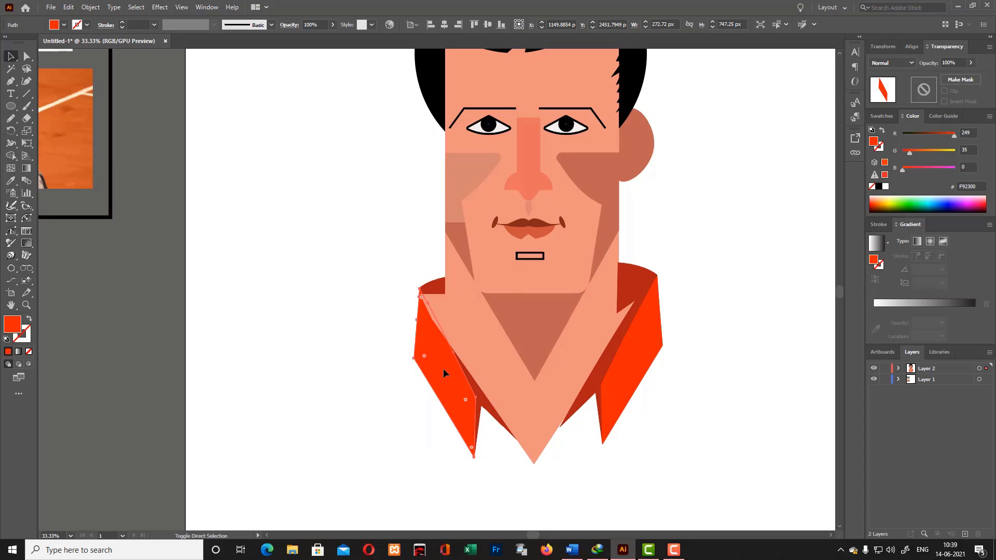
{"action": "left_click", "coordinate": [683, 363]}
{"action": "scroll", "coordinate": [673, 375], "scroll_direction": "up", "scroll_amount": 3}
{"action": "scroll", "coordinate": [672, 372], "scroll_direction": "down", "scroll_amount": 2}
{"action": "left_click", "coordinate": [492, 434]}
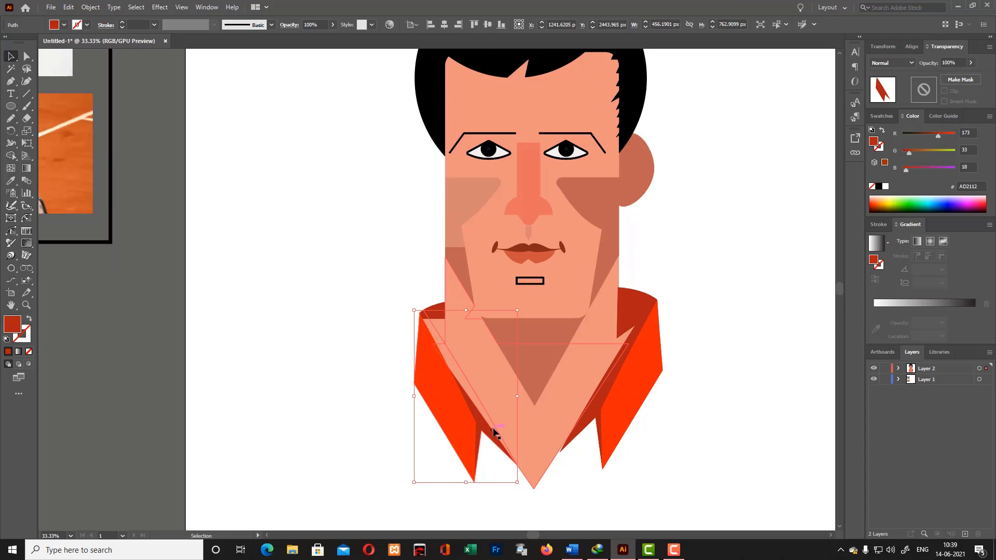
{"action": "left_click", "coordinate": [502, 385]}
{"action": "left_click", "coordinate": [640, 327]}
{"action": "left_click", "coordinate": [750, 329]}
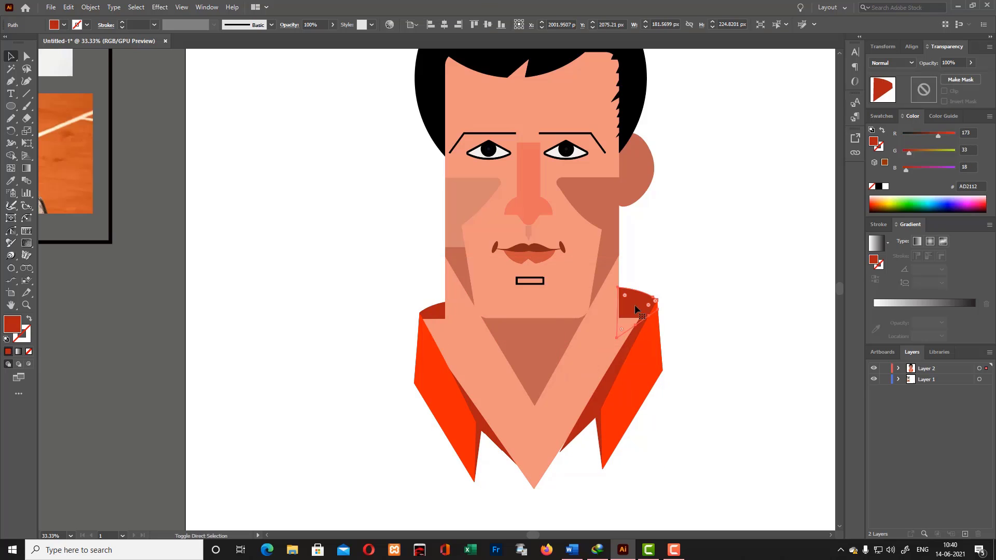
- Clean up the overlapping neck skin pieces beside the right collar with the Shape Builder
{"action": "left_click", "coordinate": [612, 310]}
{"action": "left_click", "coordinate": [612, 306], "text": "shift"}
{"action": "key", "text": "shift+m"}
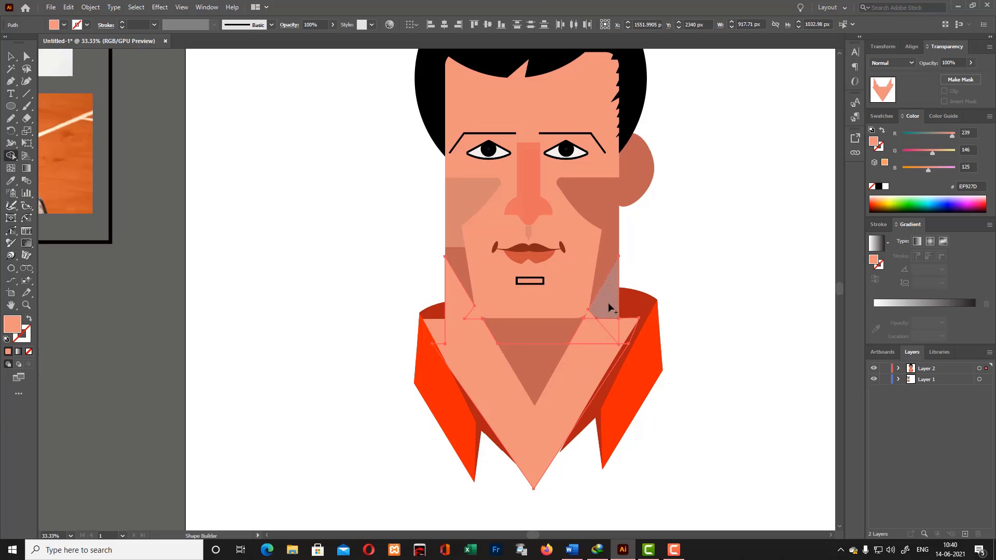
{"action": "left_click", "coordinate": [550, 411]}
{"action": "key", "text": "v"}
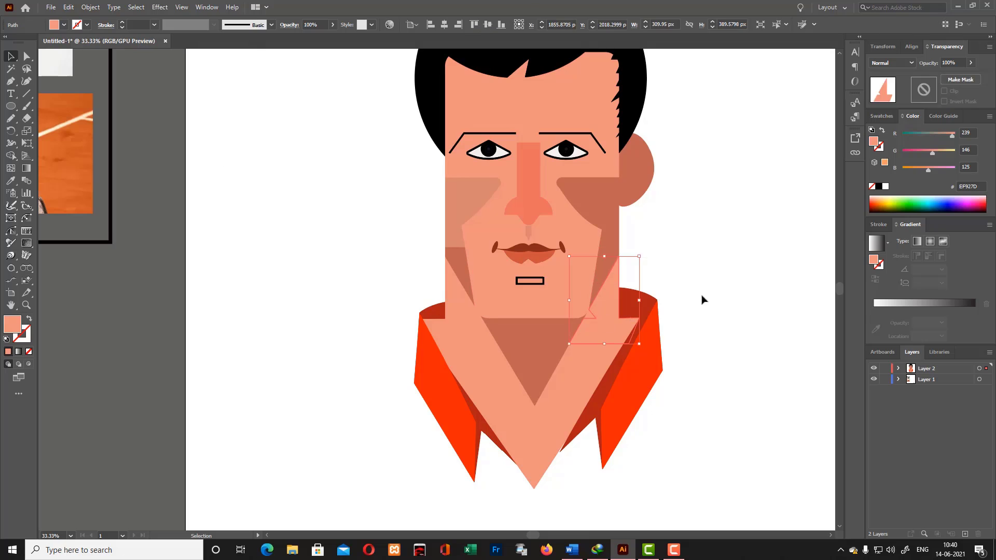
- Readjust the left collar's dark red back piece and orange flap so they line up with the neck and shoulder
{"action": "left_click", "coordinate": [438, 314]}
{"action": "left_click", "coordinate": [674, 297]}
{"action": "left_click_drag", "start_coordinate": [435, 312], "coordinate": [435, 301]}
{"action": "left_click", "coordinate": [649, 283]}
{"action": "left_click_drag", "start_coordinate": [446, 385], "coordinate": [446, 372]}
{"action": "left_click", "coordinate": [445, 454]}
{"action": "left_click_drag", "start_coordinate": [463, 453], "coordinate": [459, 429]}
{"action": "key", "text": "ctrl+z"}
{"action": "left_click", "coordinate": [675, 358]}
{"action": "left_click", "coordinate": [432, 300]}
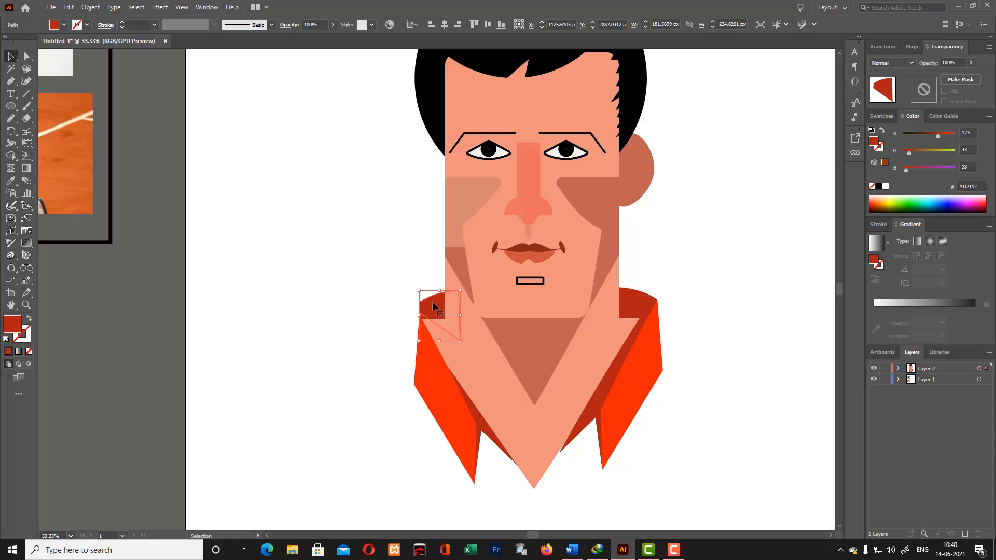
{"action": "left_click_drag", "start_coordinate": [433, 301], "coordinate": [432, 312]}
{"action": "left_click", "coordinate": [726, 261]}
- Draw the left half of the shirt body with the Pen tool, running from the collar around the shoulder to the chest's centre line
{"action": "scroll", "coordinate": [742, 290], "scroll_direction": "up", "scroll_amount": 3}
{"action": "scroll", "coordinate": [754, 323], "scroll_direction": "down", "scroll_amount": 4}
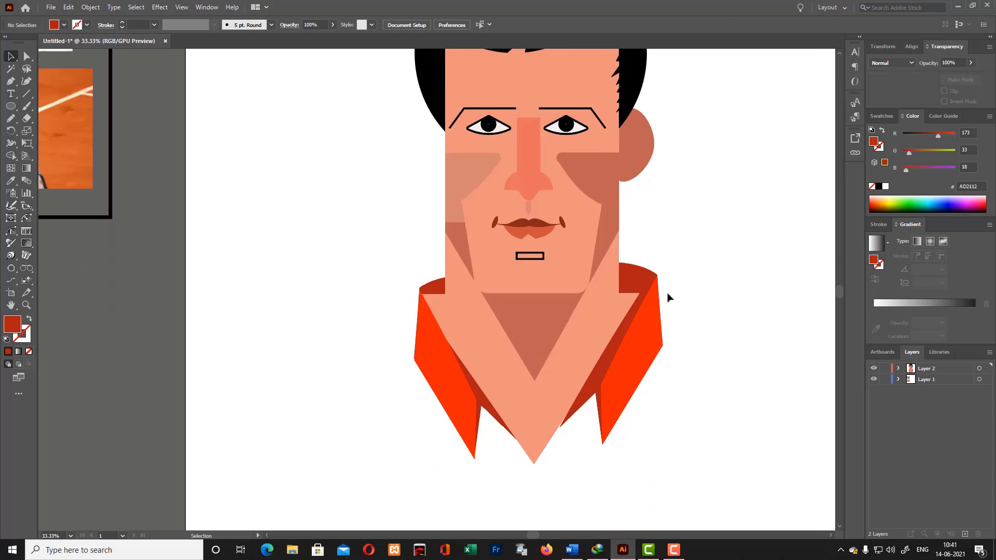
{"action": "scroll", "coordinate": [645, 320], "scroll_direction": "down", "scroll_amount": 2}
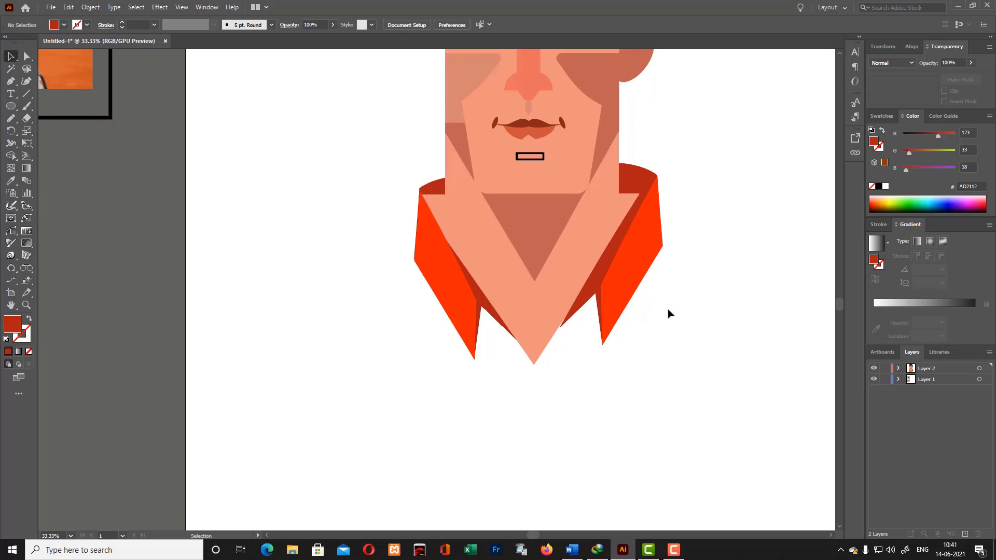
{"action": "left_click", "coordinate": [427, 184]}
{"action": "left_click_drag", "start_coordinate": [284, 329], "coordinate": [260, 400]}
{"action": "left_click", "coordinate": [266, 474]}
{"action": "left_click", "coordinate": [534, 465]}
{"action": "left_click", "coordinate": [533, 163]}
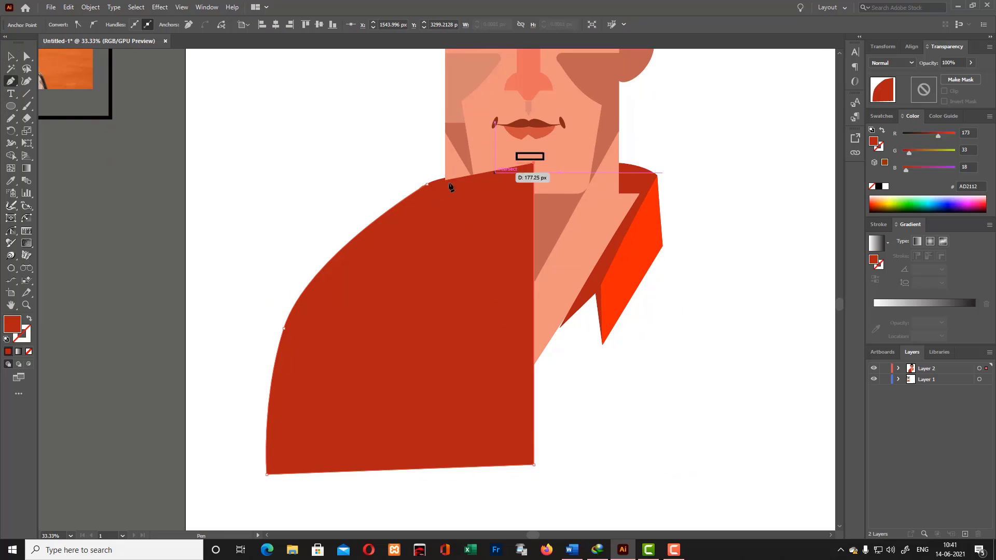
{"action": "left_click", "coordinate": [428, 184]}
- Round the half shirt's shoulder outline with the Curvature tool and send the shape behind the collar and neck
{"action": "left_click", "coordinate": [27, 82]}
{"action": "left_click_drag", "start_coordinate": [466, 176], "coordinate": [466, 170]}
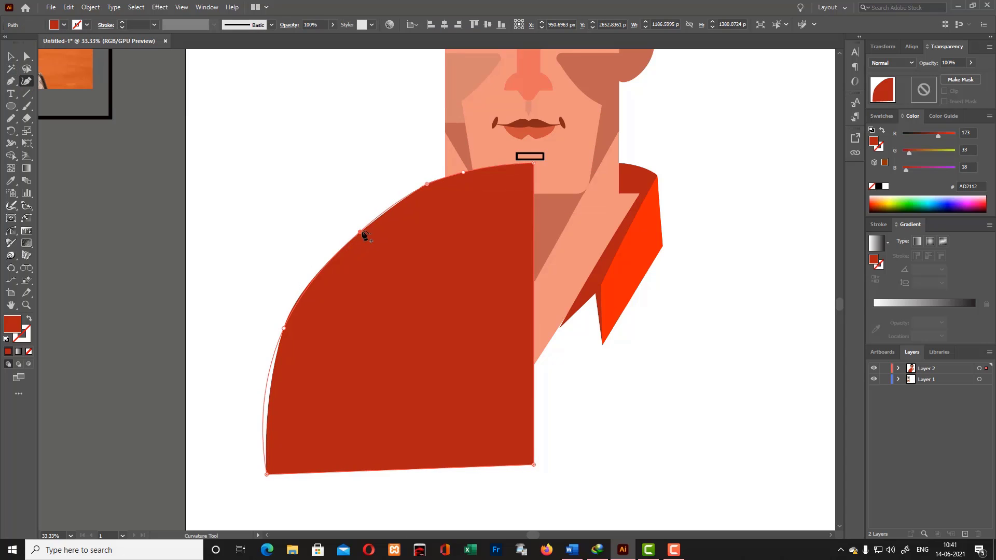
{"action": "left_click_drag", "start_coordinate": [362, 233], "coordinate": [375, 215]}
{"action": "key", "text": "ctrl+shift+bracketleft"}
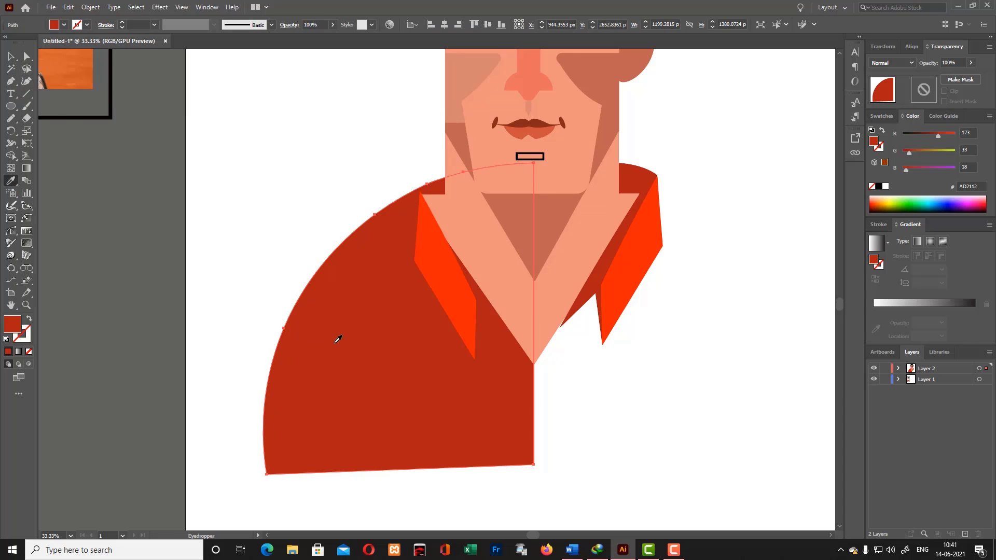
- Recolour the half shirt body with the red fill E02B22
{"action": "left_click", "coordinate": [441, 278]}
{"action": "double_click", "coordinate": [12, 324]}
{"action": "left_click", "coordinate": [465, 218]}
{"action": "left_click", "coordinate": [601, 206]}
{"action": "key", "text": "v"}
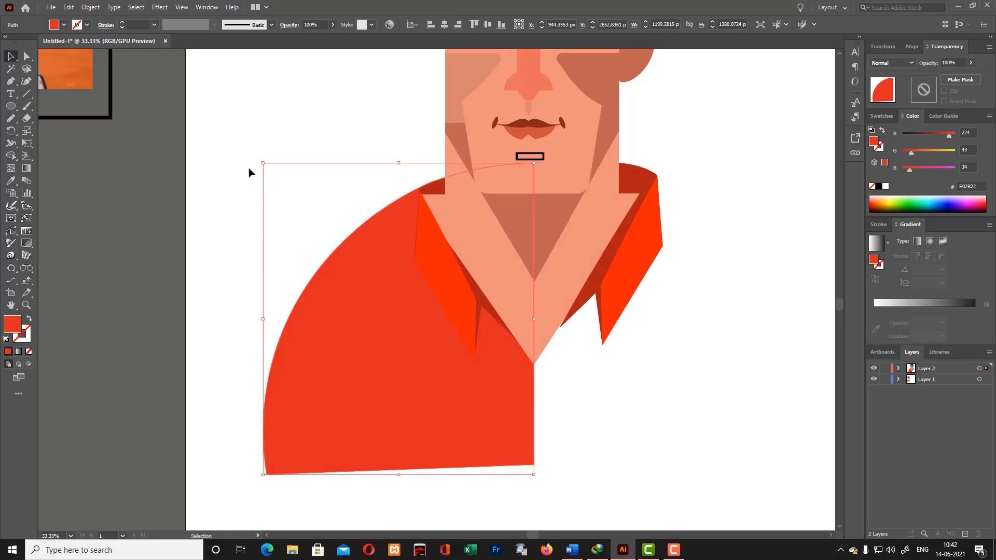
- Reflect a copy of the half shirt body and place it on the right to form the other shoulder
{"action": "right_click", "coordinate": [440, 450]}
{"action": "mouse_move", "coordinate": [475, 390]}
{"action": "left_click", "coordinate": [571, 427]}
{"action": "left_click", "coordinate": [445, 340]}
{"action": "left_click_drag", "start_coordinate": [441, 421], "coordinate": [708, 432]}
{"action": "left_click", "coordinate": [655, 492]}
- Unite the two shirt halves into a single shape with Pathfinder
{"action": "scroll", "coordinate": [655, 491], "scroll_direction": "up", "scroll_amount": 4}
{"action": "scroll", "coordinate": [655, 492], "scroll_direction": "down", "scroll_amount": 6}
{"action": "left_click_drag", "start_coordinate": [240, 355], "coordinate": [811, 453]}
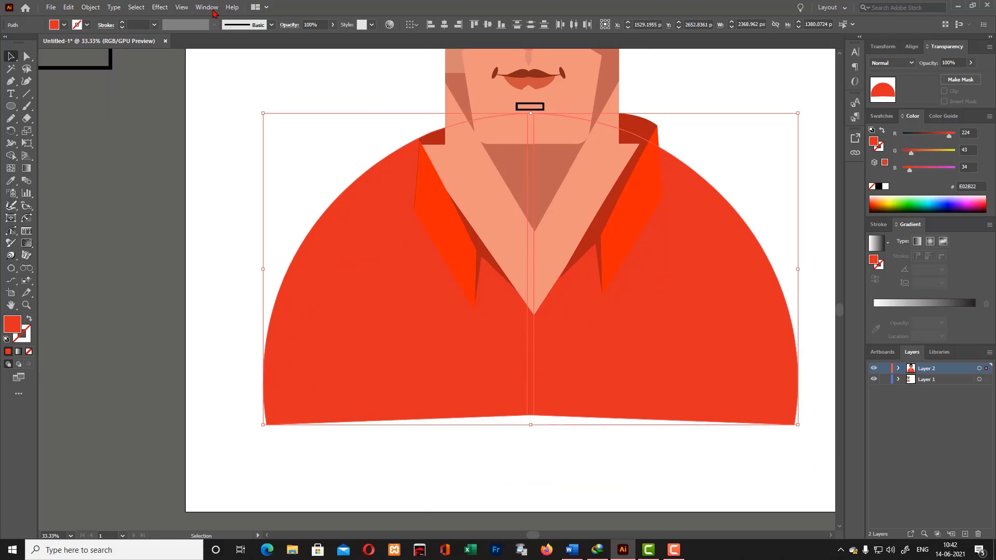
{"action": "left_click", "coordinate": [215, 10]}
{"action": "left_click", "coordinate": [268, 385]}
{"action": "left_click", "coordinate": [685, 389]}
{"action": "left_click", "coordinate": [586, 461]}
{"action": "left_click", "coordinate": [774, 351]}
- Draw a rectangle across the shirt's lower edge and cut it away with the Shape Builder to leave a straight hem
{"action": "right_click", "coordinate": [12, 107]}
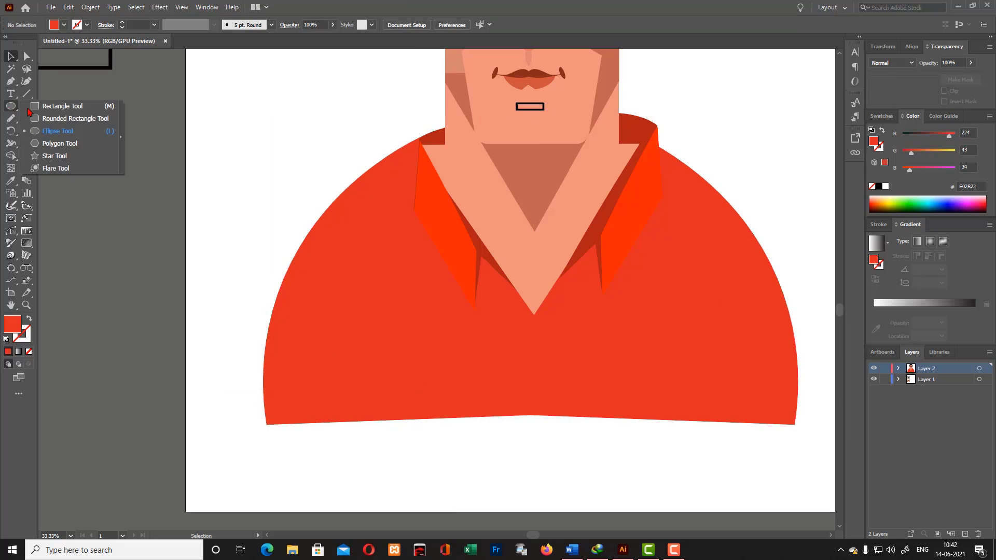
{"action": "left_click", "coordinate": [54, 107]}
{"action": "left_click_drag", "start_coordinate": [238, 407], "coordinate": [806, 475]}
{"action": "left_click", "coordinate": [11, 56]}
{"action": "left_click", "coordinate": [211, 216]}
{"action": "left_click_drag", "start_coordinate": [211, 217], "coordinate": [734, 461]}
{"action": "left_click", "coordinate": [10, 156]}
{"action": "left_click_drag", "start_coordinate": [277, 417], "coordinate": [267, 465], "text": "alt"}
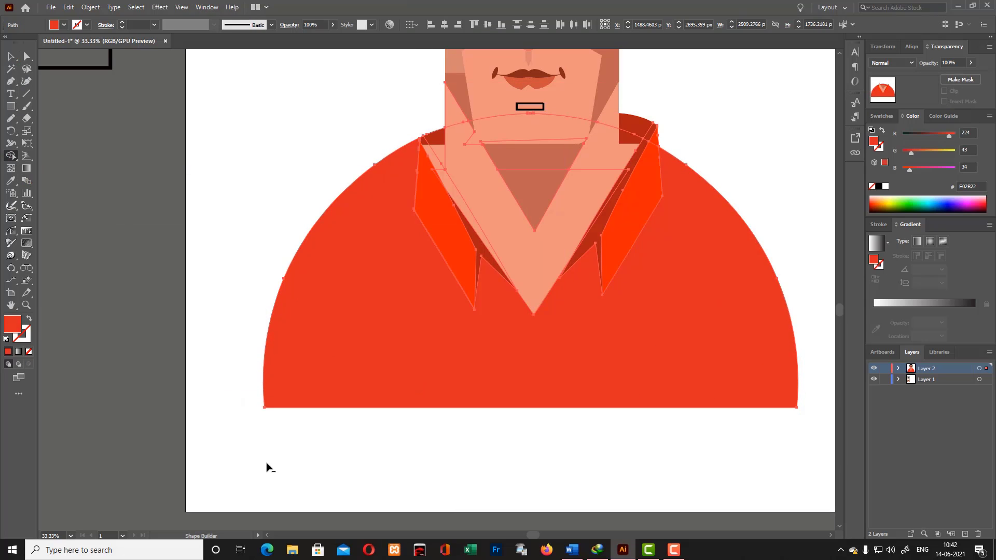
{"action": "key", "text": "v"}
{"action": "left_click", "coordinate": [267, 467]}
- Reduce the shirt body's height by lowering its upper edge and slightly raising its hem
{"action": "scroll", "coordinate": [703, 487], "scroll_direction": "up", "scroll_amount": 3}
{"action": "left_click", "coordinate": [386, 451]}
{"action": "left_click_drag", "start_coordinate": [529, 239], "coordinate": [531, 257]}
{"action": "left_click", "coordinate": [737, 240]}
{"action": "scroll", "coordinate": [732, 249], "scroll_direction": "up", "scroll_amount": 1}
{"action": "key", "text": "ctrl+minus"}
{"action": "key", "text": "ctrl+minus"}
{"action": "key", "text": "ctrl+minus"}
{"action": "left_click", "coordinate": [535, 332]}
{"action": "left_click_drag", "start_coordinate": [473, 282], "coordinate": [473, 302]}
{"action": "left_click_drag", "start_coordinate": [519, 374], "coordinate": [473, 367]}
{"action": "left_click", "coordinate": [565, 248]}
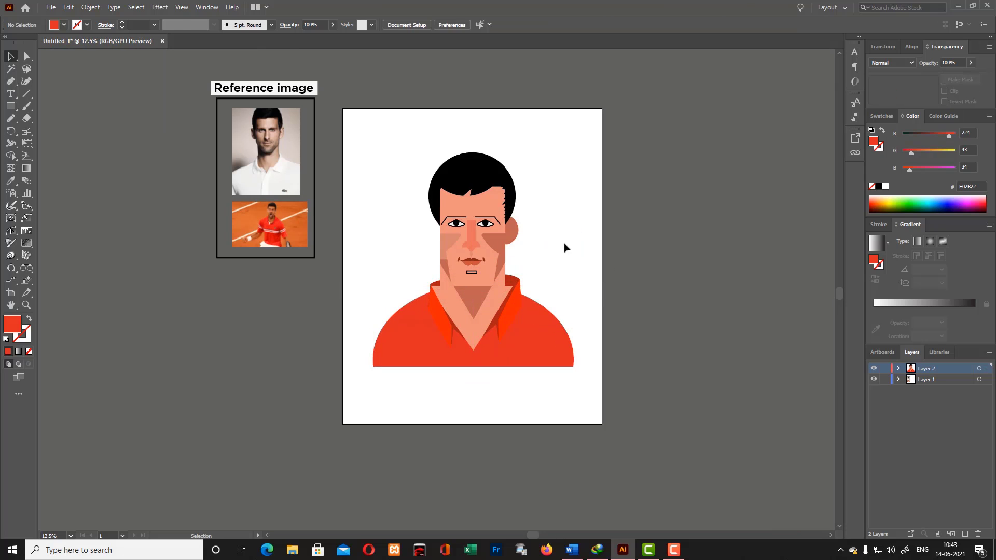
- Draw a straight stripe along the right collar flap with no fill and an 18 pt stroke in white FCFAFA
{"action": "left_click", "coordinate": [10, 82]}
{"action": "left_click", "coordinate": [29, 319]}
{"action": "double_click", "coordinate": [24, 338]}
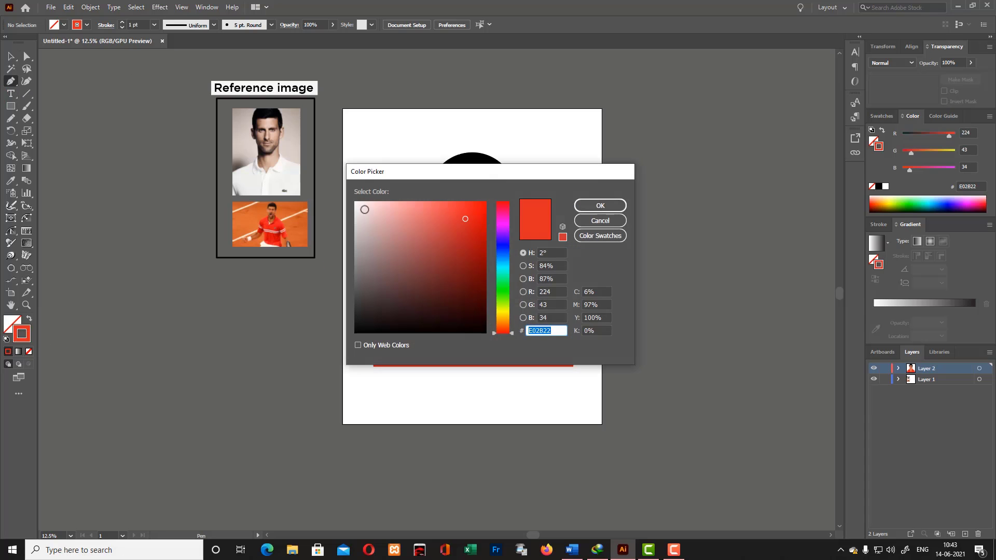
{"action": "left_click", "coordinate": [357, 204]}
{"action": "left_click", "coordinate": [600, 206]}
{"action": "left_click", "coordinate": [528, 284]}
{"action": "left_click", "coordinate": [492, 348]}
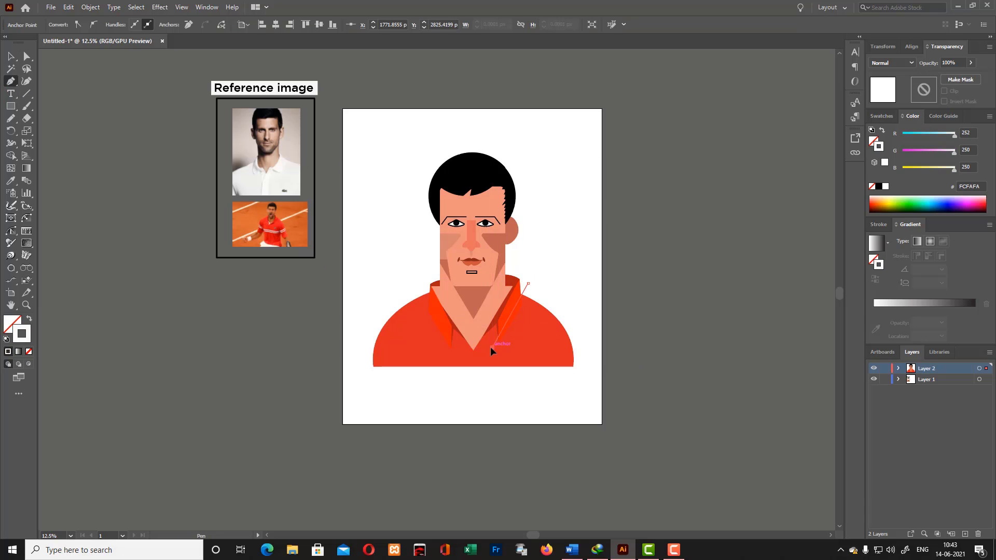
{"action": "left_click", "coordinate": [11, 57]}
{"action": "scroll", "coordinate": [137, 25], "scroll_direction": "up", "scroll_amount": 17}
{"action": "left_click", "coordinate": [70, 90]}
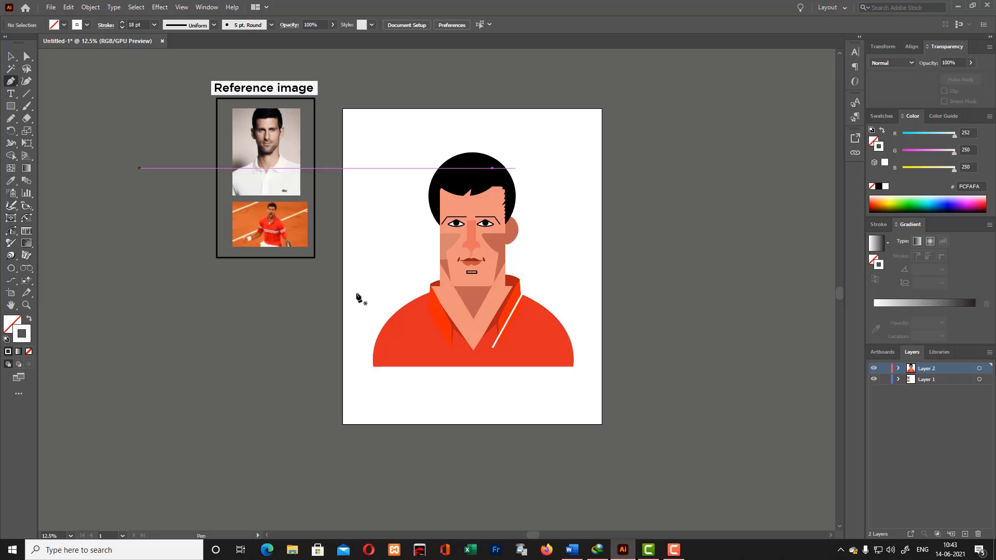
- Draw a matching straight white stripe along the left collar flap with the Pen tool
{"action": "left_click", "coordinate": [409, 283]}
{"action": "left_click", "coordinate": [11, 57]}
{"action": "key", "text": "Delete"}
{"action": "left_click", "coordinate": [11, 81]}
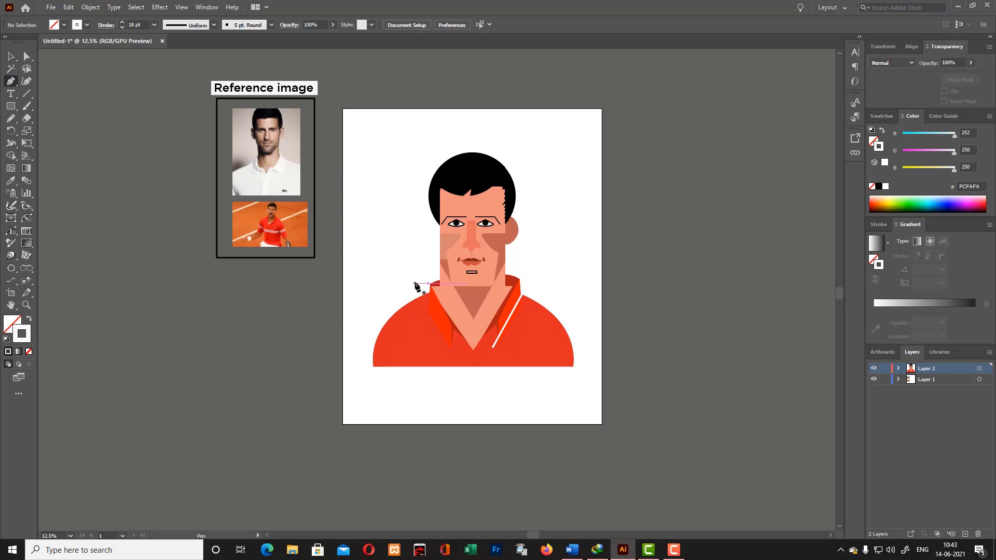
{"action": "left_click", "coordinate": [418, 283]}
{"action": "left_click", "coordinate": [460, 355]}
{"action": "left_click", "coordinate": [11, 56]}
- Trim the stripe ends that extend past both collar flaps with the Shape Builder
{"action": "mouse_move", "coordinate": [356, 133]}
{"action": "left_mouse_down"}
{"action": "mouse_move", "coordinate": [390, 225]}
{"action": "mouse_move", "coordinate": [596, 430]}
{"action": "left_mouse_up"}
{"action": "key", "text": "ctrl+plus"}
{"action": "key", "text": "ctrl+plus"}
{"action": "key", "text": "ctrl+plus"}
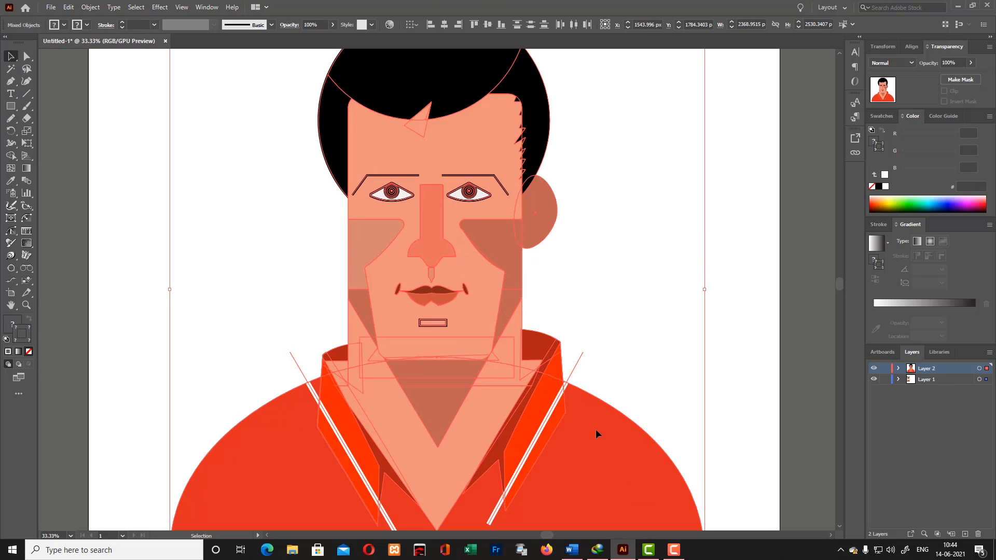
{"action": "key", "text": "shift+m"}
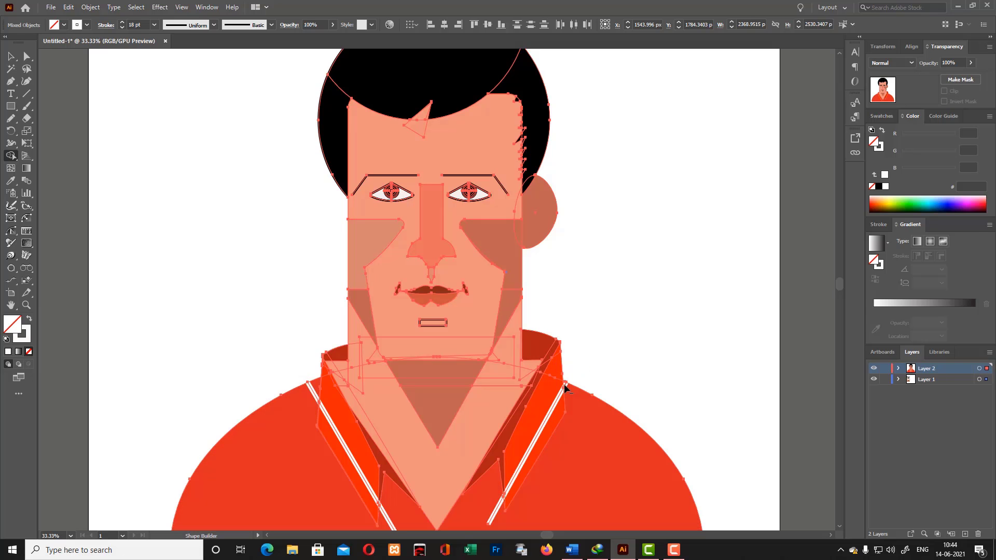
{"action": "left_click", "coordinate": [314, 394], "text": "alt"}
{"action": "scroll", "coordinate": [482, 457], "scroll_direction": "down", "scroll_amount": 2}
{"action": "left_click", "coordinate": [493, 465], "text": "alt"}
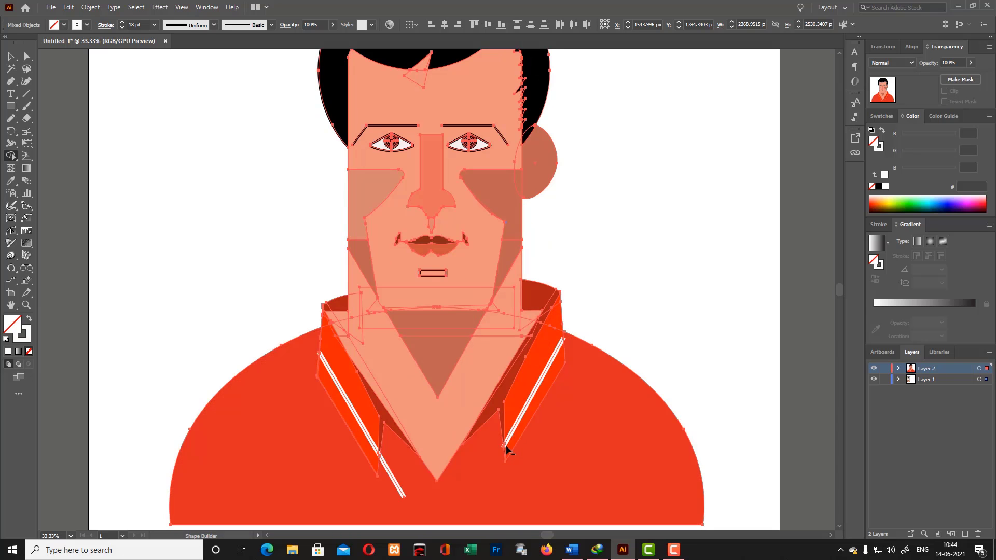
{"action": "left_click", "coordinate": [396, 485], "text": "alt"}
{"action": "left_click", "coordinate": [11, 56]}
{"action": "left_click", "coordinate": [155, 208]}
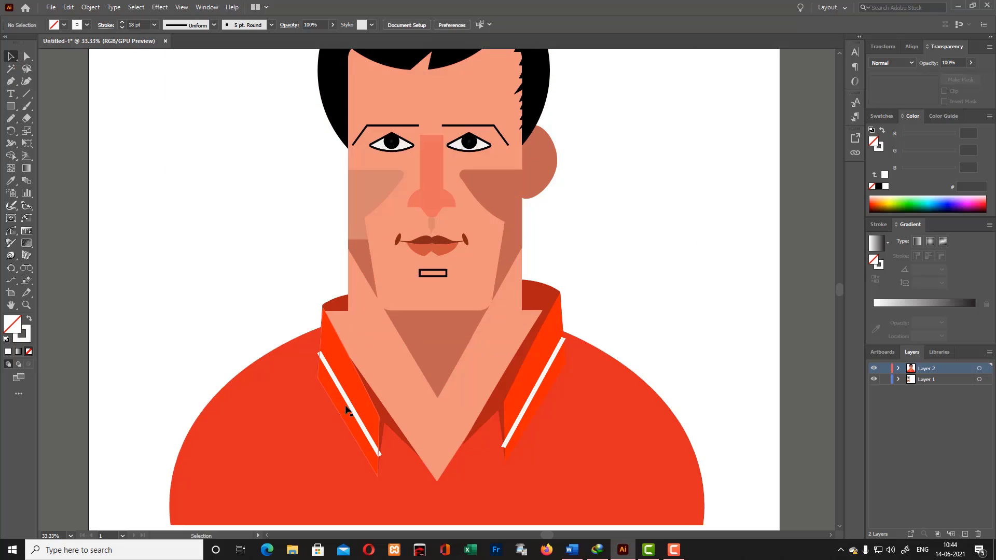
- Adjust the upper corner of the left orange collar flap with the Curvature tool
{"action": "left_click", "coordinate": [349, 403]}
{"action": "key", "text": "ctrl+equal"}
{"action": "key", "text": "ctrl+equal"}
{"action": "left_click", "coordinate": [380, 96]}
{"action": "key", "text": "shift+grave"}
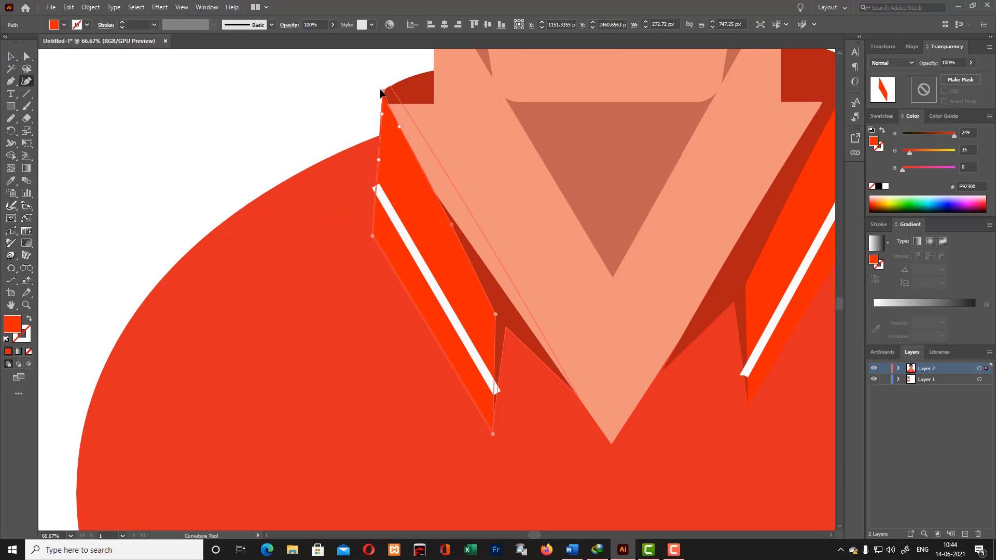
{"action": "key", "text": "v"}
- Delete the white stripes from both collar flaps
{"action": "left_click", "coordinate": [423, 267]}
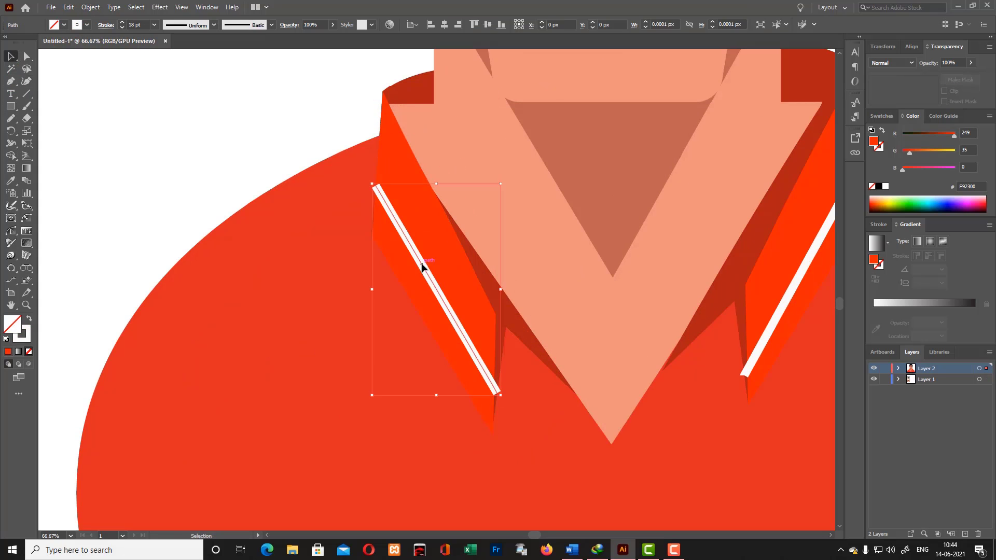
{"action": "key", "text": "Delete"}
{"action": "left_click", "coordinate": [373, 232]}
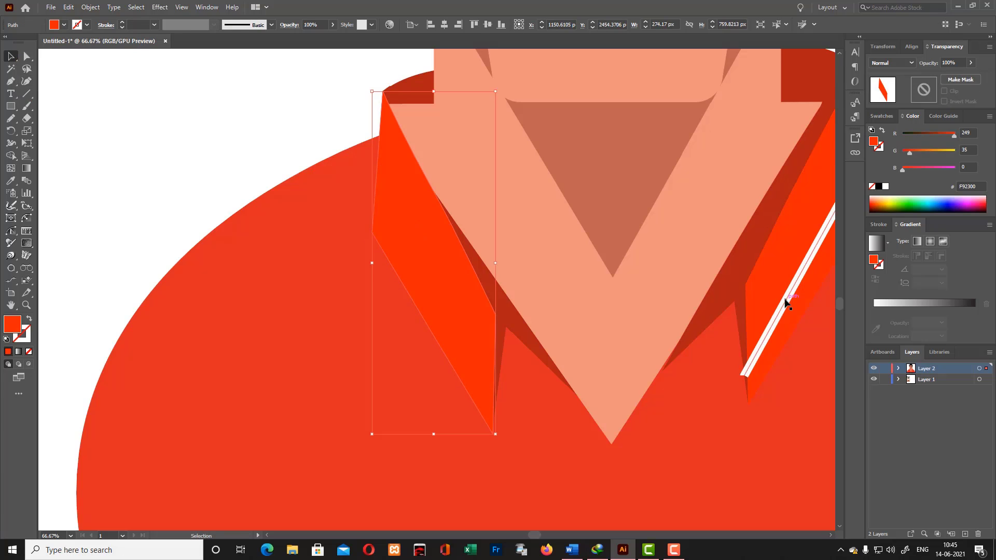
{"action": "left_click", "coordinate": [784, 301]}
{"action": "key", "text": "Delete"}
- Turn on Draw Inside for the left collar flap and set no fill with a white F9F7F7 stroke
{"action": "left_click_drag", "start_coordinate": [542, 535], "coordinate": [554, 535]}
{"action": "left_click", "coordinate": [267, 297]}
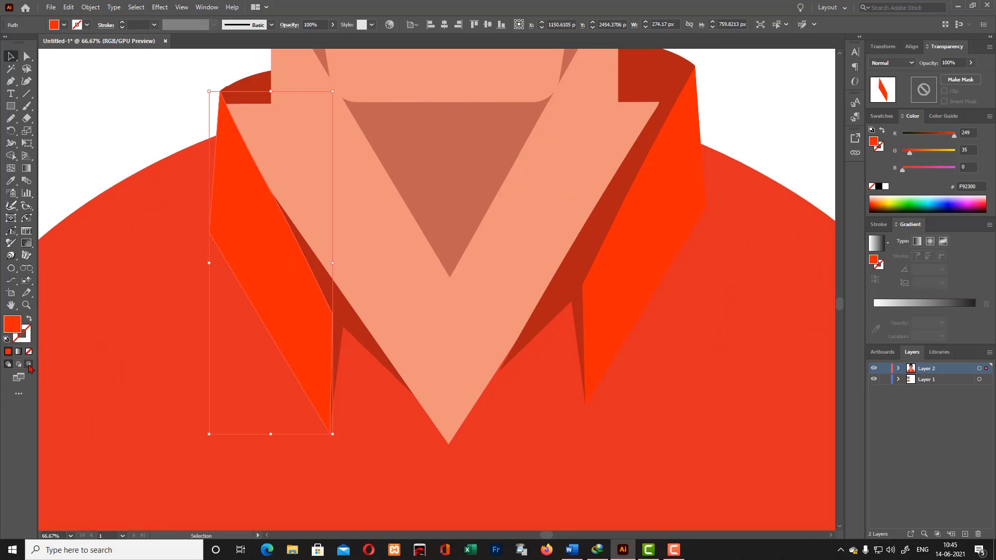
{"action": "double_click", "coordinate": [22, 334]}
{"action": "left_click", "coordinate": [355, 204]}
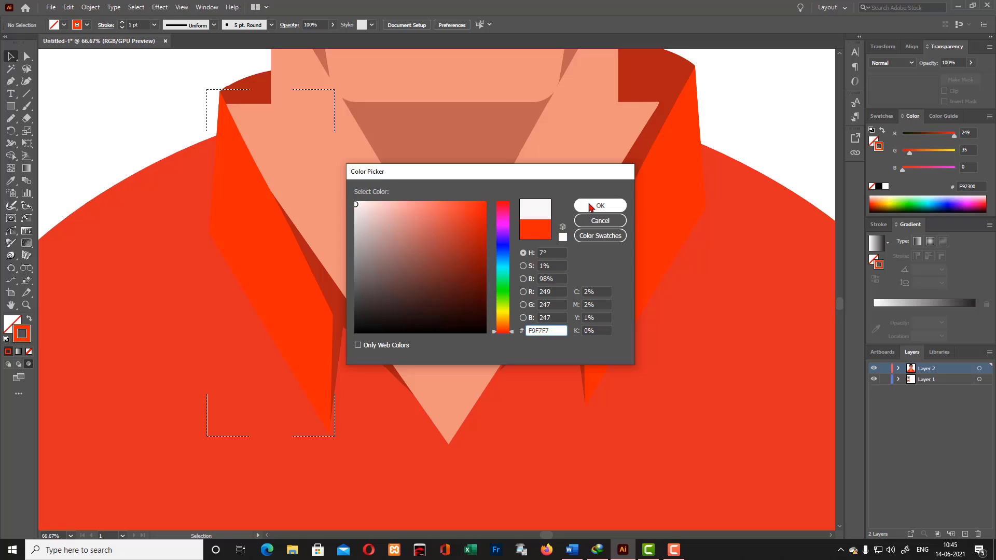
{"action": "left_click", "coordinate": [601, 205]}
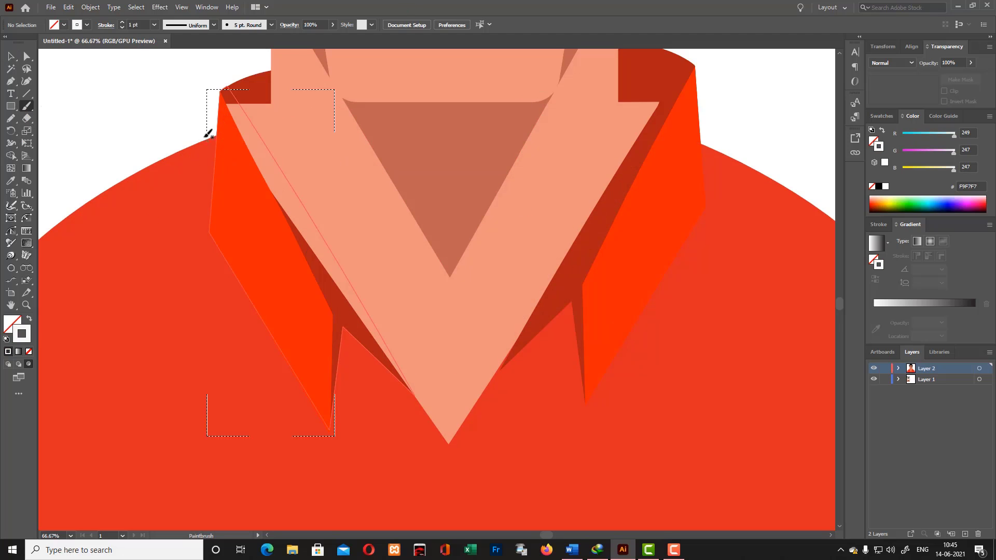
- Draw a straight white stripe down the inside of the left collar flap, set its stroke to 23 pt, and leave Draw Inside
{"action": "key", "text": "p"}
{"action": "left_click", "coordinate": [340, 391]}
{"action": "key", "text": "shift+grave"}
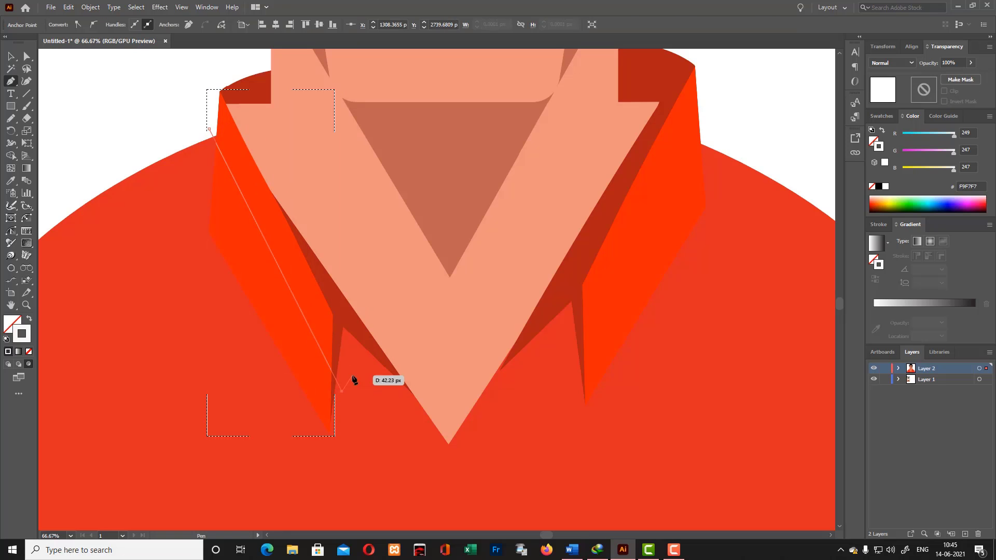
{"action": "scroll", "coordinate": [157, 23], "scroll_direction": "up", "scroll_amount": 1}
{"action": "left_click", "coordinate": [161, 24]}
{"action": "scroll", "coordinate": [161, 24], "scroll_direction": "up", "scroll_amount": 20}
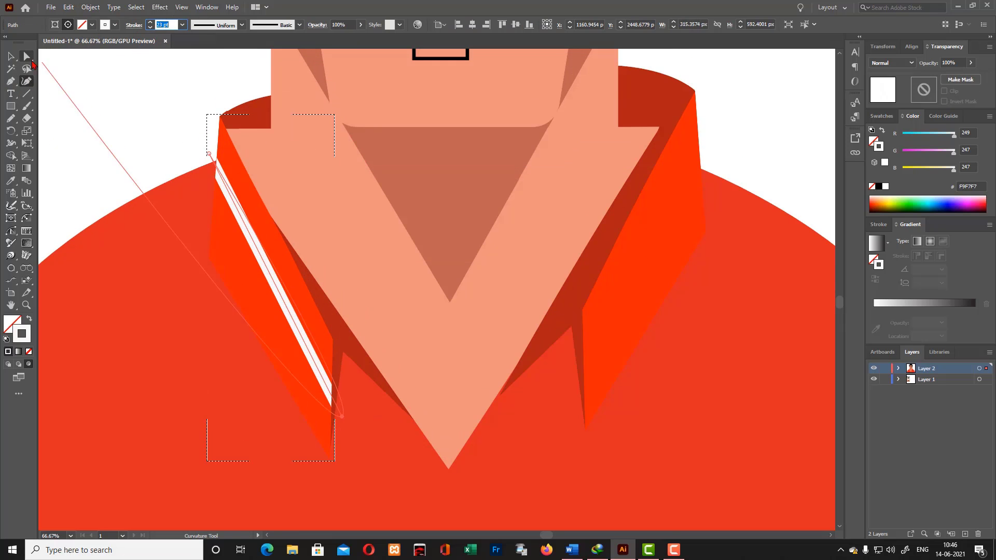
{"action": "left_click", "coordinate": [11, 57]}
{"action": "double_click", "coordinate": [487, 106]}
- Turn on Draw Inside for the right collar flap and set no fill with a white F9F7F7 stroke
{"action": "left_click", "coordinate": [630, 249]}
{"action": "left_click", "coordinate": [28, 364]}
{"action": "key", "text": "ctrl+shift+a"}
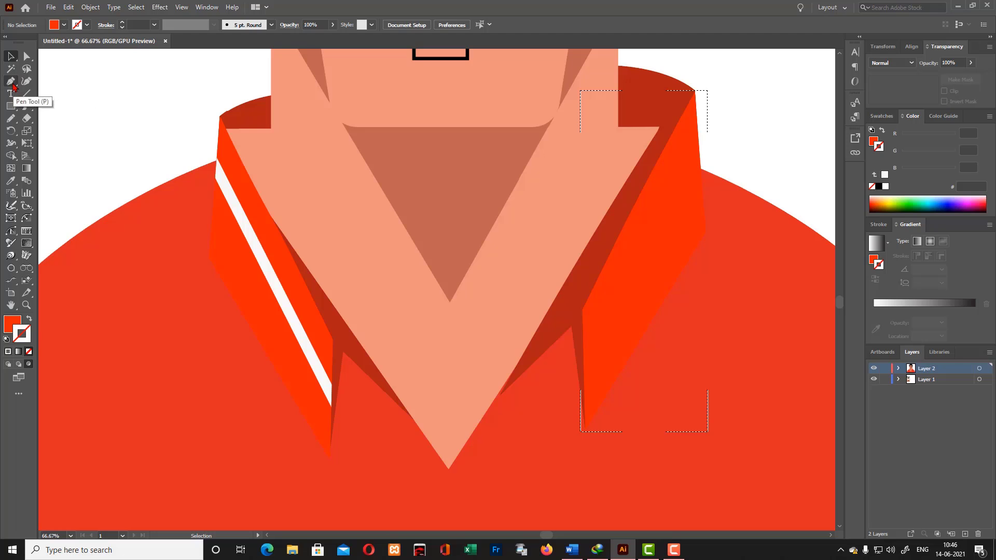
{"action": "left_click", "coordinate": [11, 82]}
{"action": "left_click", "coordinate": [30, 318]}
{"action": "double_click", "coordinate": [24, 334]}
{"action": "left_click", "coordinate": [358, 203]}
{"action": "left_click", "coordinate": [600, 205]}
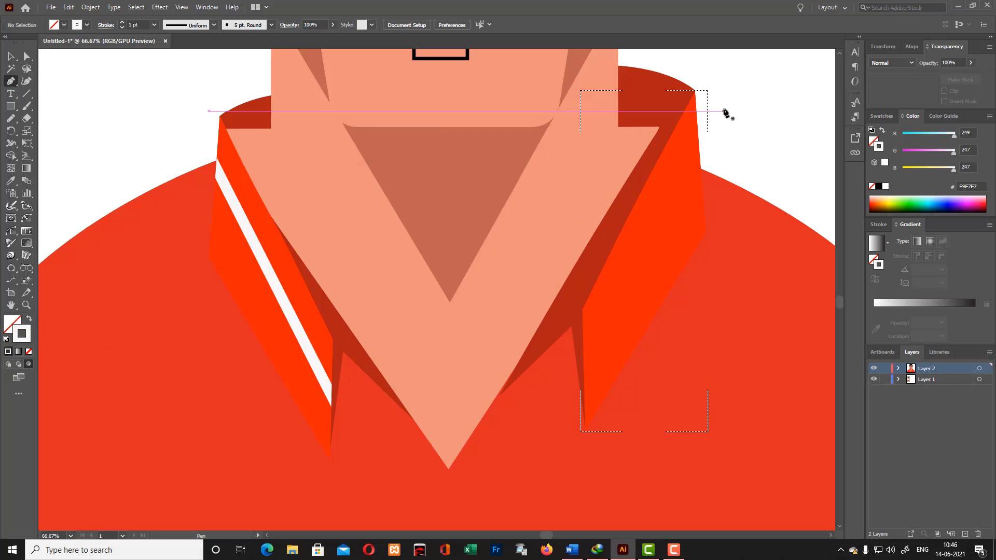
- Draw a straight white stripe down the inside of the right collar flap, set its stroke to 17 pt, and leave Draw Inside
{"action": "left_click", "coordinate": [706, 115]}
{"action": "left_click", "coordinate": [575, 398]}
{"action": "left_click", "coordinate": [27, 82]}
{"action": "scroll", "coordinate": [166, 24], "scroll_direction": "up", "scroll_amount": 16}
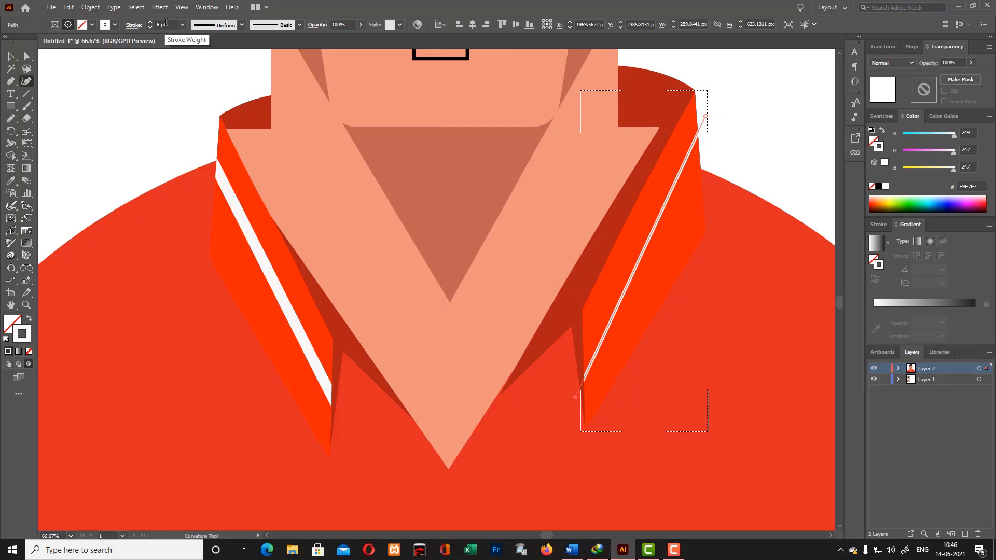
{"action": "key", "text": "v"}
{"action": "double_click", "coordinate": [82, 68]}
{"action": "scroll", "coordinate": [742, 177], "scroll_direction": "up", "scroll_amount": 9}
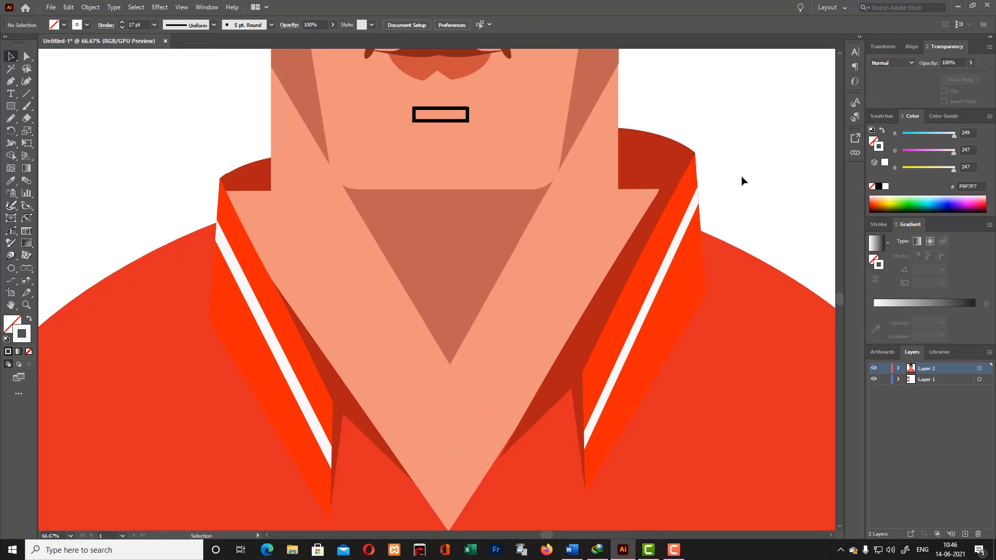
{"action": "scroll", "coordinate": [681, 183], "scroll_direction": "down", "scroll_amount": 3}
{"action": "scroll", "coordinate": [776, 169], "scroll_direction": "down", "scroll_amount": 2}
{"action": "scroll", "coordinate": [767, 173], "scroll_direction": "down", "scroll_amount": 3}
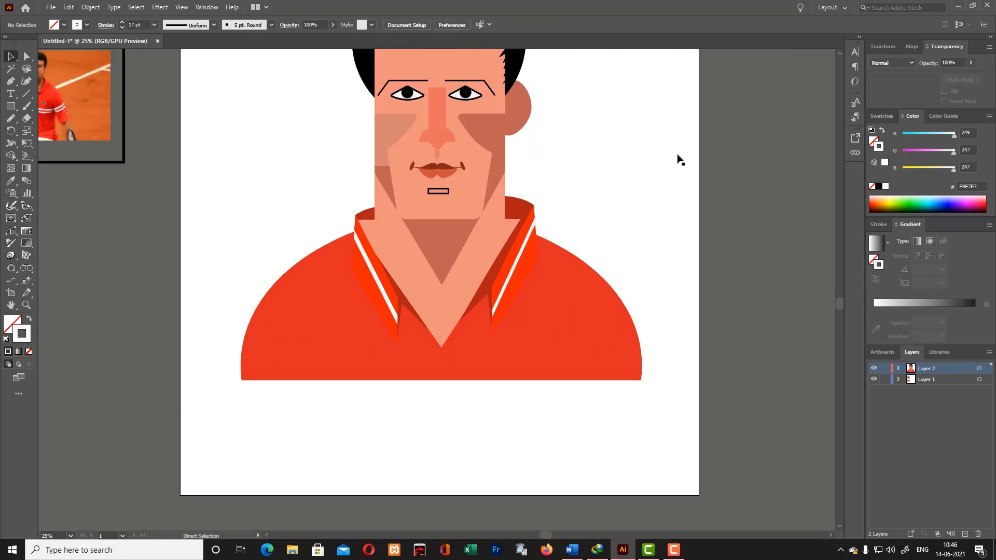
- Draw a vertical white placket line from the V point of the neckline down to the shirt's bottom edge
{"action": "left_click", "coordinate": [441, 348]}
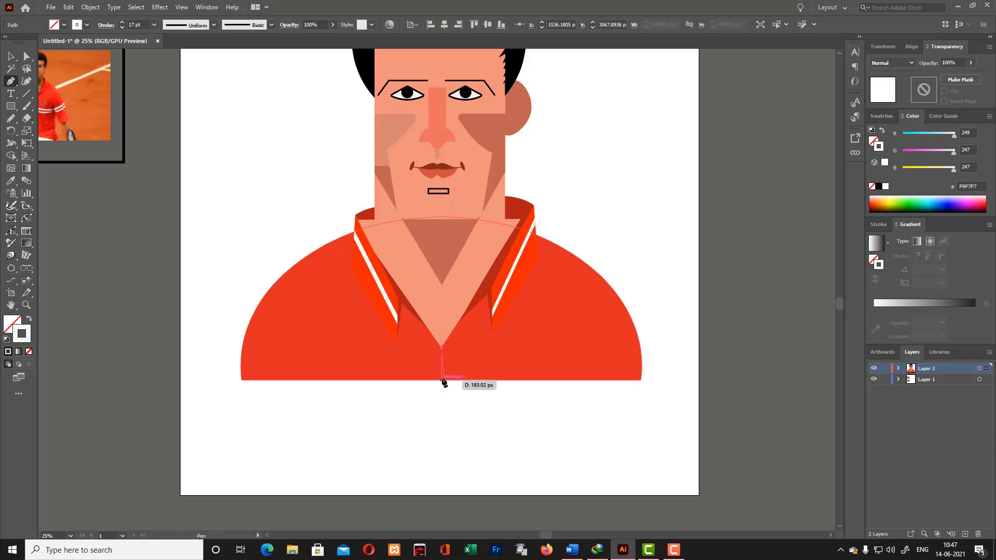
{"action": "left_click", "coordinate": [441, 396]}
{"action": "key", "text": "v"}
{"action": "left_click_drag", "start_coordinate": [441, 396], "coordinate": [436, 383]}
{"action": "left_click", "coordinate": [438, 400]}
{"action": "scroll", "coordinate": [685, 374], "scroll_direction": "up", "scroll_amount": 3}
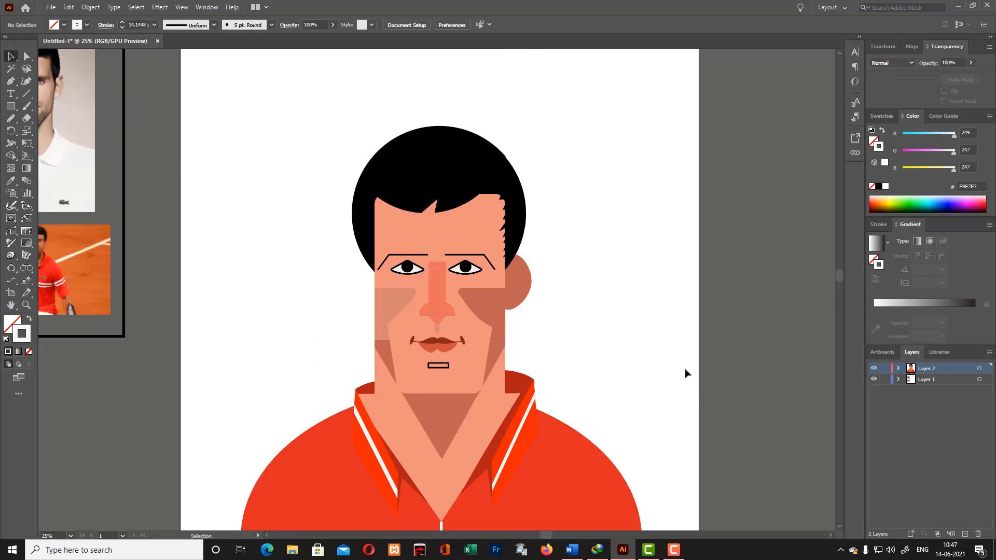
- Change the nose shape's fill to the darker red D35A4A
{"action": "left_click", "coordinate": [437, 295]}
{"action": "double_click", "coordinate": [12, 324]}
{"action": "left_click", "coordinate": [439, 222]}
{"action": "left_click", "coordinate": [600, 206]}
{"action": "left_click", "coordinate": [598, 211]}
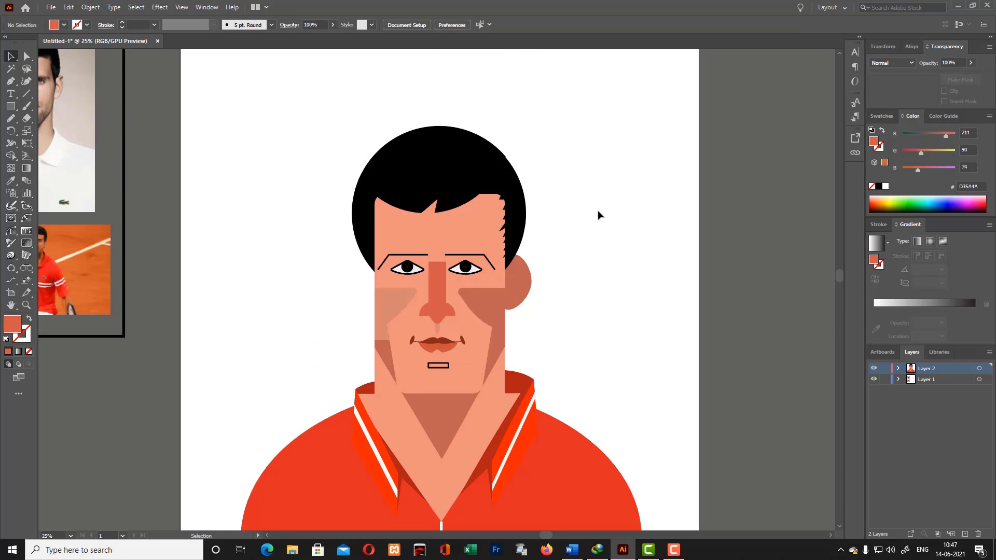
- Duplicate the ear in place, reflect the copy, and move it to the opposite side of the head at the same height
{"action": "left_click", "coordinate": [519, 279]}
{"action": "key", "text": "ctrl+c"}
{"action": "key", "text": "ctrl+f"}
{"action": "right_click", "coordinate": [516, 277]}
{"action": "mouse_move", "coordinate": [570, 454]}
{"action": "left_click", "coordinate": [649, 494]}
{"action": "left_click", "coordinate": [503, 341]}
{"action": "left_click_drag", "start_coordinate": [527, 279], "coordinate": [380, 281]}
{"action": "left_click", "coordinate": [580, 275]}
- Add an inverted opacity mask to the face shape and paste a copy of the face in place inside it
{"action": "scroll", "coordinate": [580, 276], "scroll_direction": "down", "scroll_amount": 2}
{"action": "left_click_drag", "start_coordinate": [545, 536], "coordinate": [515, 535]}
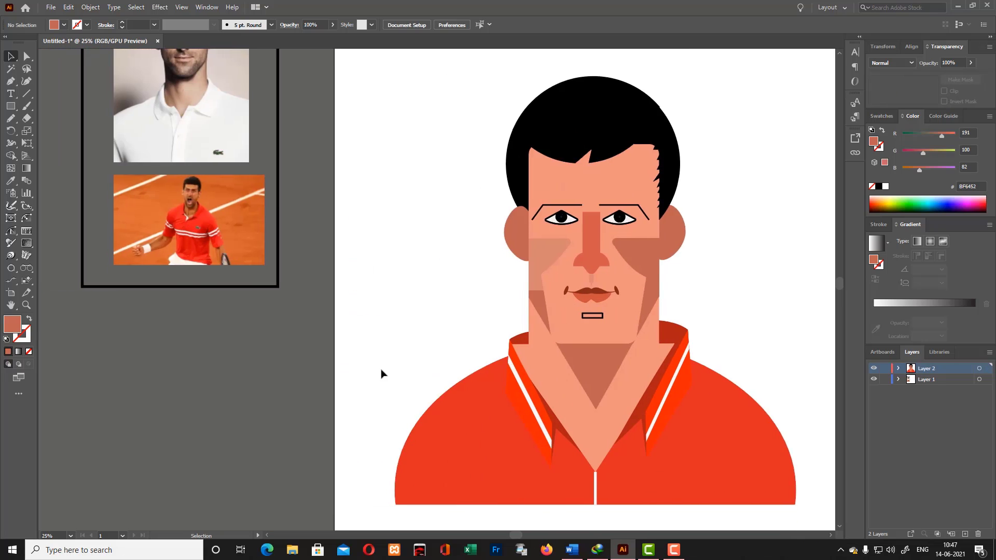
{"action": "scroll", "coordinate": [380, 369], "scroll_direction": "up", "scroll_amount": 3}
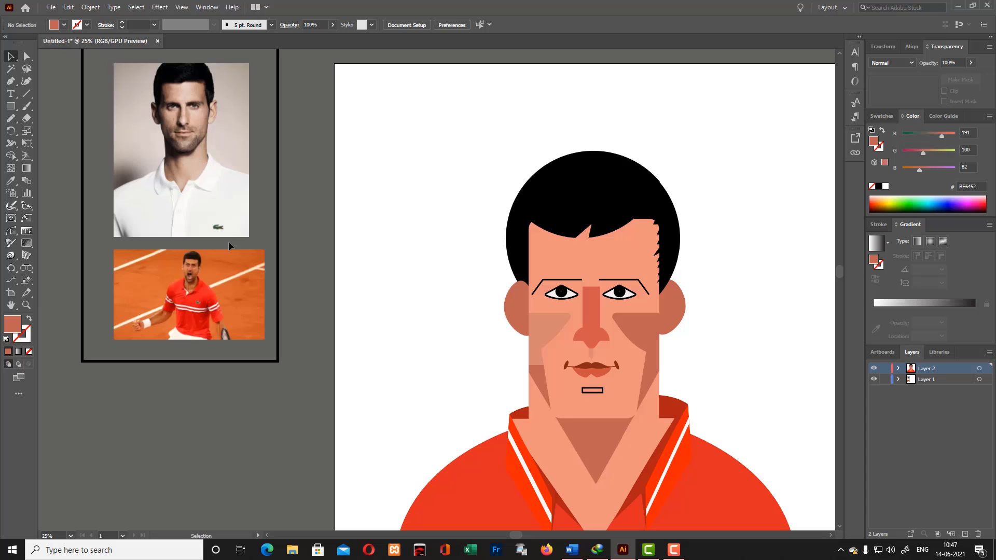
{"action": "scroll", "coordinate": [351, 299], "scroll_direction": "down", "scroll_amount": 3}
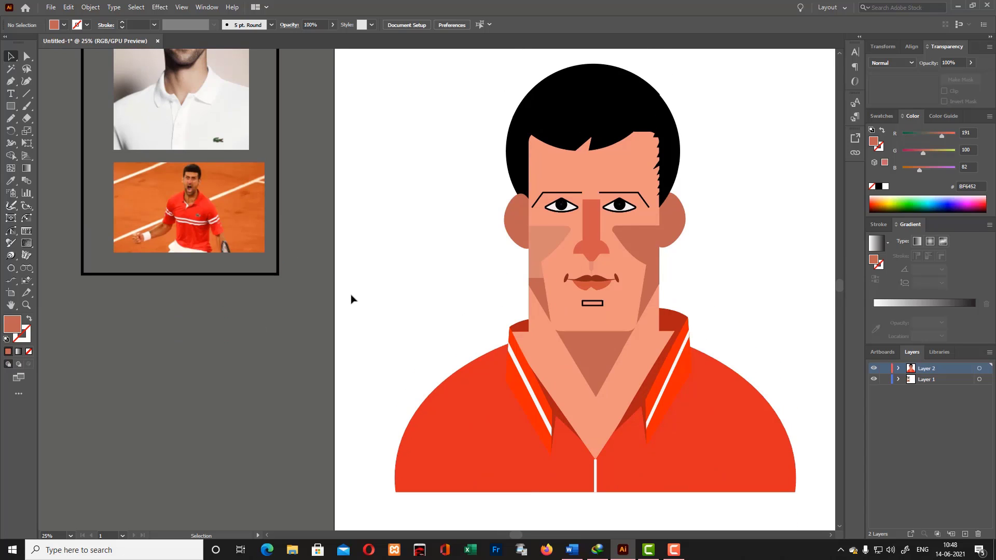
{"action": "left_click", "coordinate": [551, 253]}
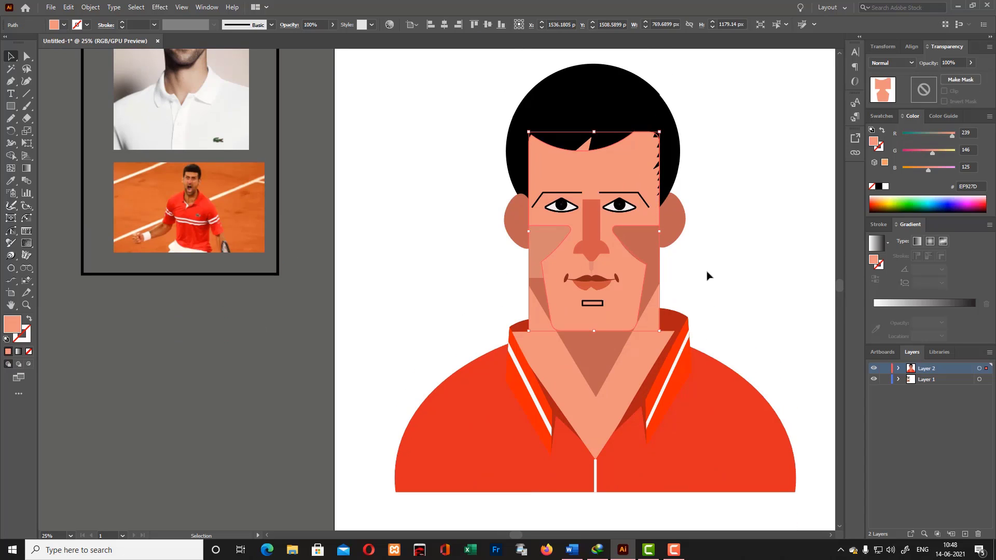
{"action": "left_click", "coordinate": [960, 80]}
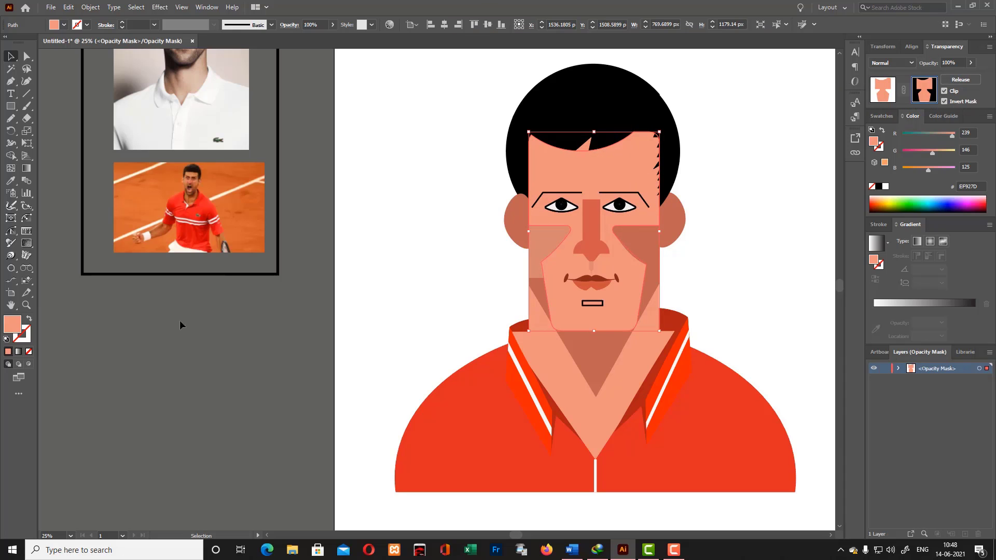
- Apply the Grain texture effect to the face copy in the mask, using the Stippled type with intensity 76 and adjusted contrast
{"action": "left_click", "coordinate": [160, 7]}
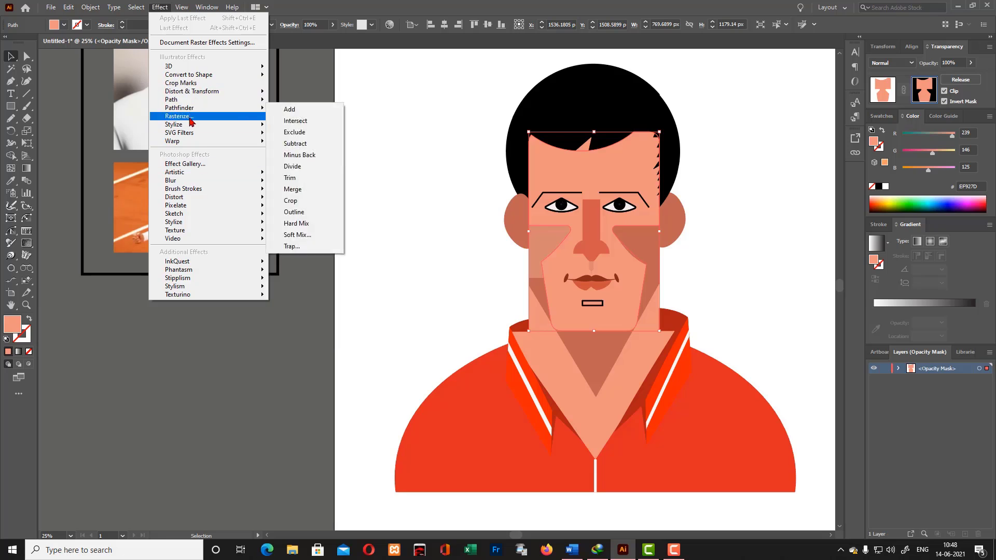
{"action": "mouse_move", "coordinate": [188, 125]}
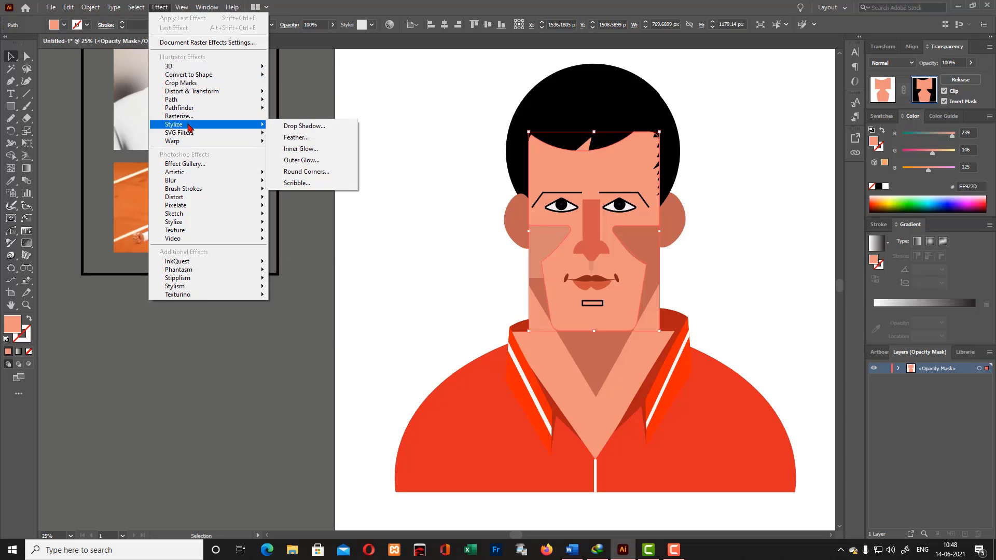
{"action": "left_click", "coordinate": [293, 63]}
{"action": "left_click", "coordinate": [160, 8]}
{"action": "mouse_move", "coordinate": [197, 221]}
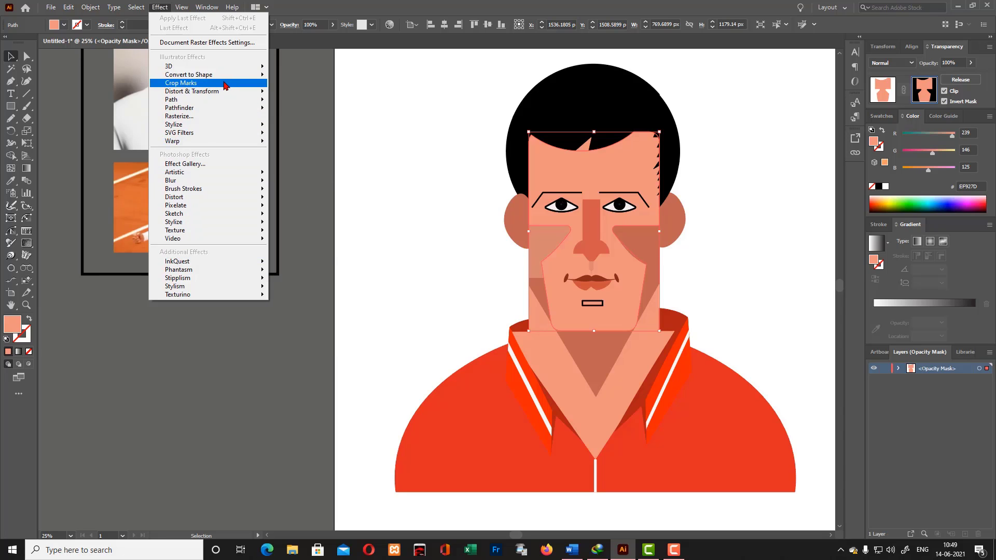
{"action": "mouse_move", "coordinate": [193, 111]}
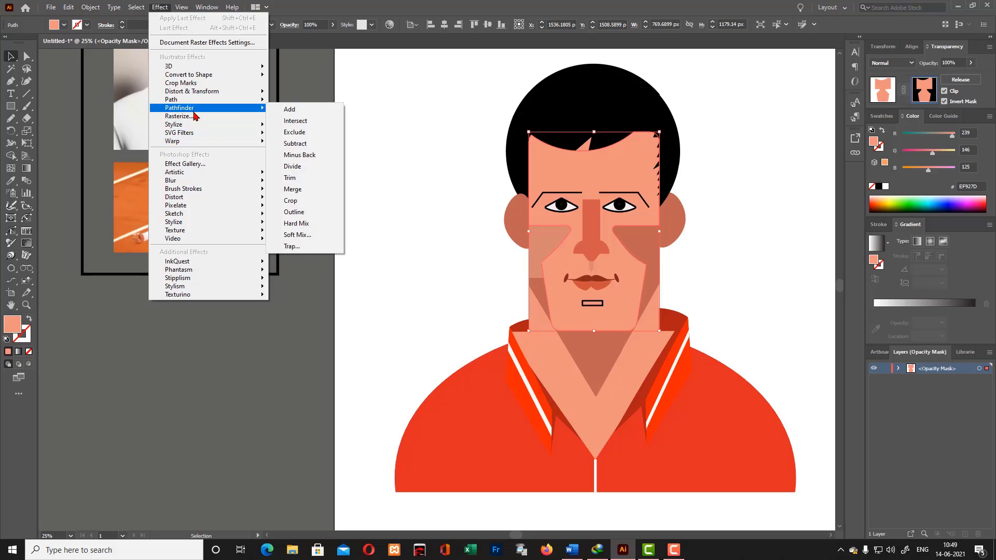
{"action": "left_click", "coordinate": [293, 247]}
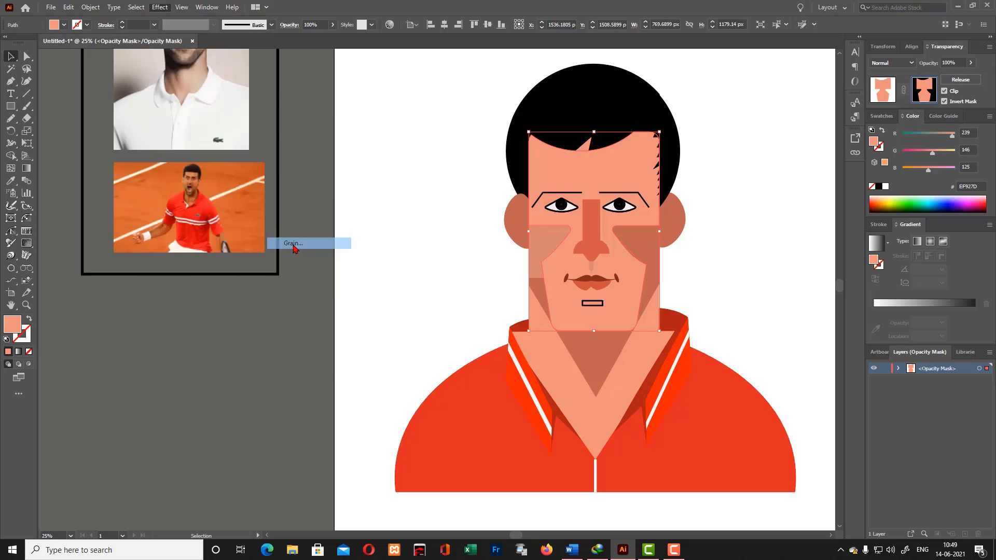
{"action": "left_click", "coordinate": [965, 128]}
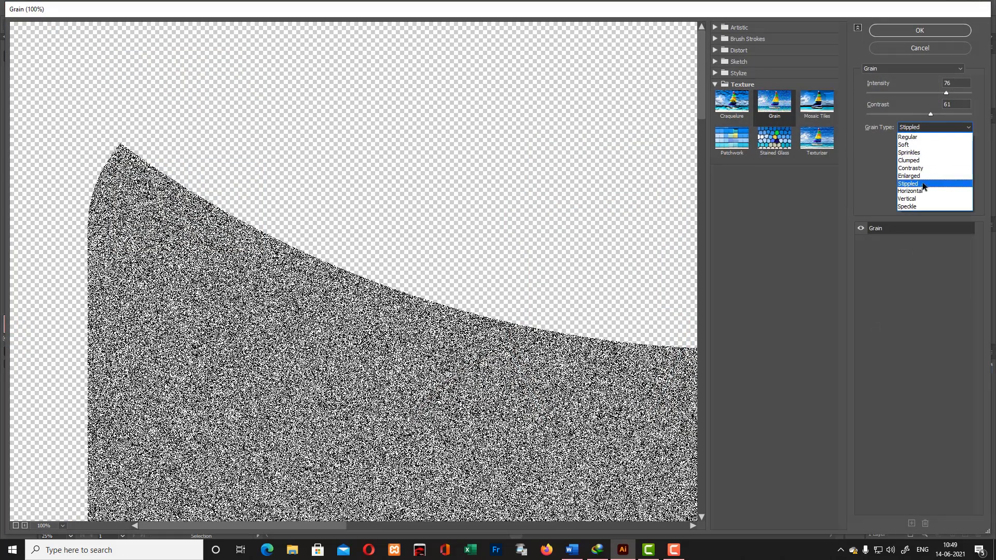
{"action": "left_click", "coordinate": [922, 190]}
{"action": "left_click", "coordinate": [936, 127]}
{"action": "left_click", "coordinate": [920, 184]}
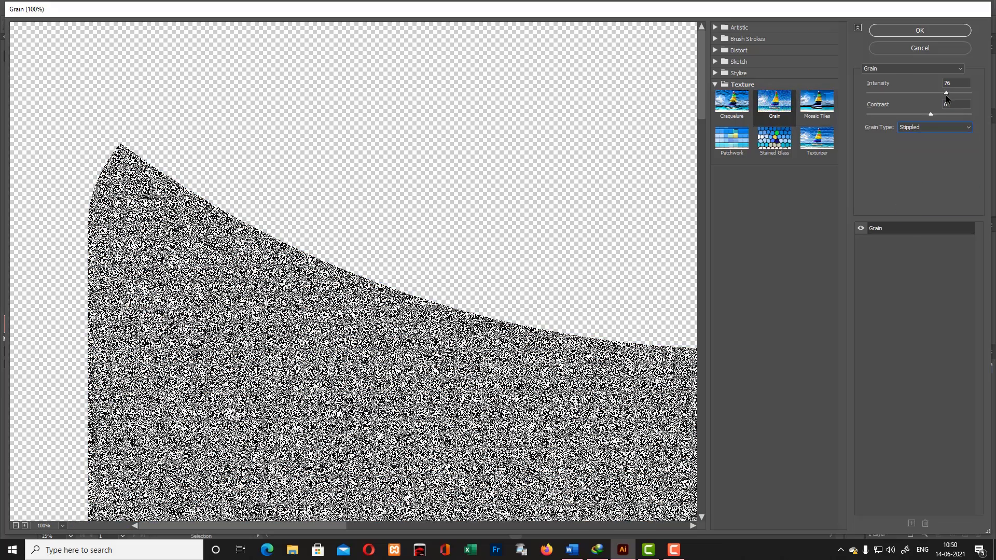
{"action": "left_click", "coordinate": [62, 526]}
{"action": "left_click", "coordinate": [66, 331]}
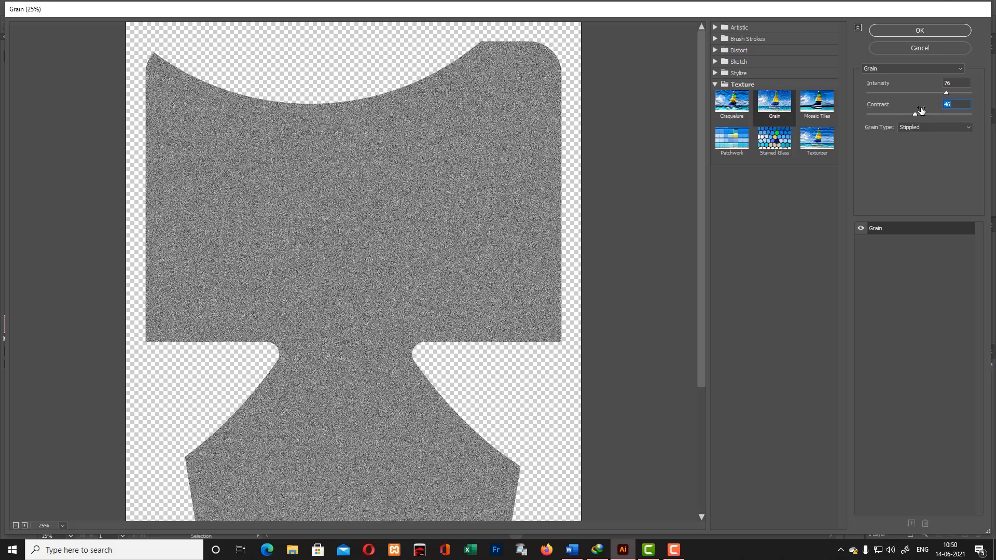
{"action": "left_click", "coordinate": [918, 31]}
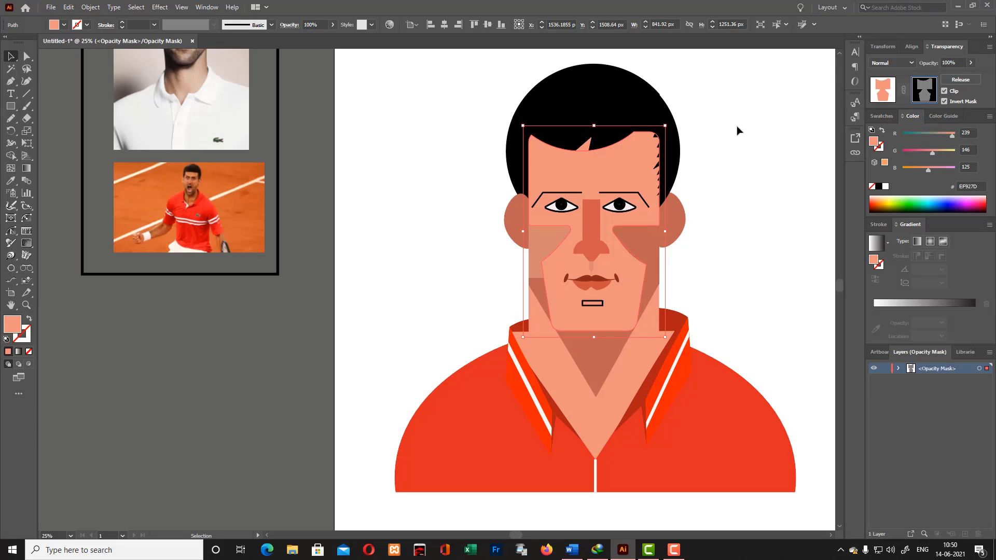
- Try a freeform gradient on the mask's face copy, placing white colour points across the forehead
{"action": "key", "text": "ctrl+1"}
{"action": "key", "text": "g"}
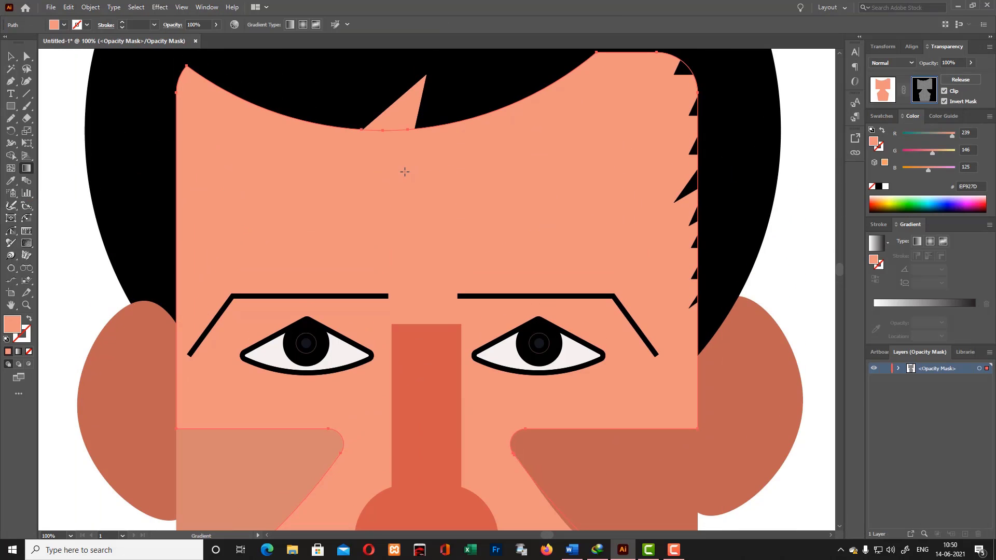
{"action": "left_click", "coordinate": [25, 169]}
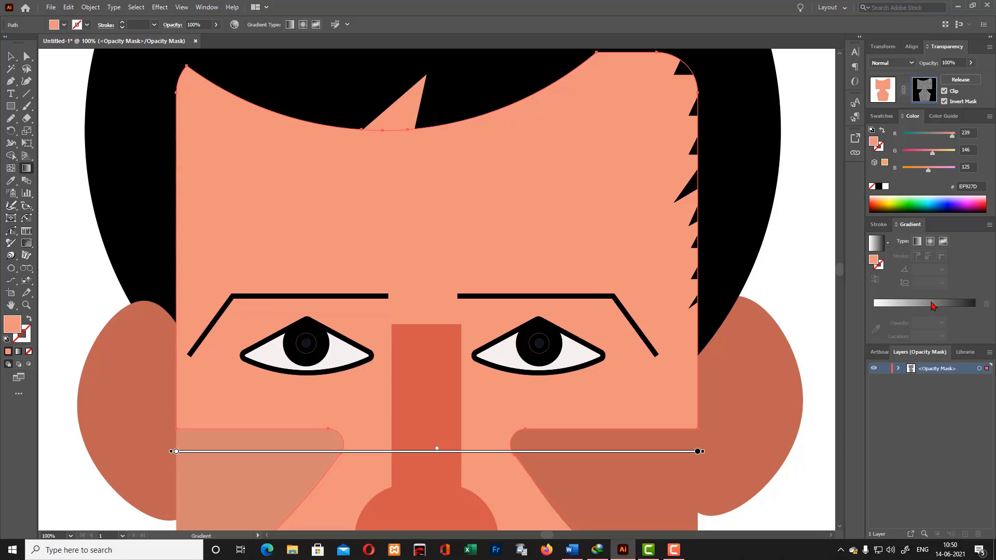
{"action": "left_click", "coordinate": [943, 242]}
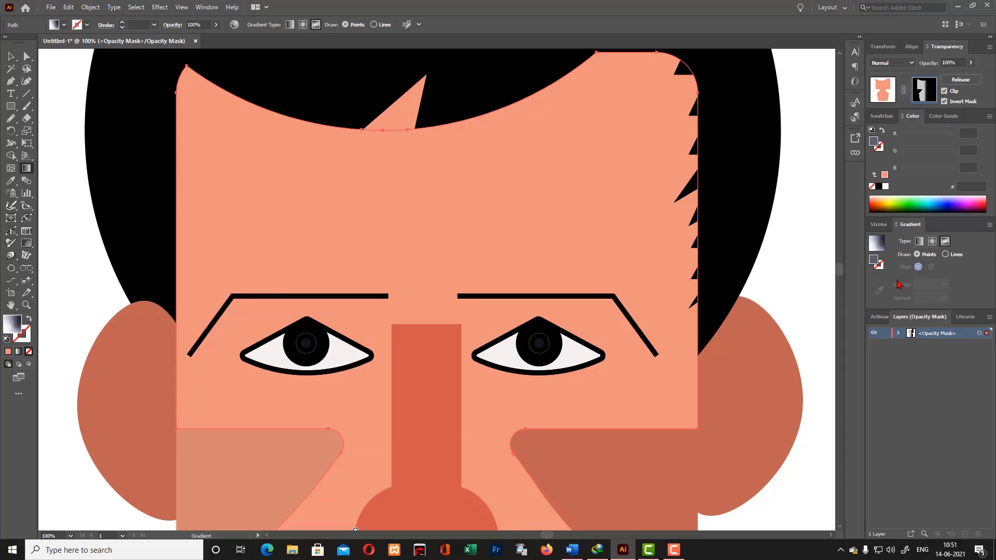
{"action": "left_click", "coordinate": [535, 231]}
{"action": "scroll", "coordinate": [635, 164], "scroll_direction": "up", "scroll_amount": 1}
{"action": "left_click", "coordinate": [545, 265]}
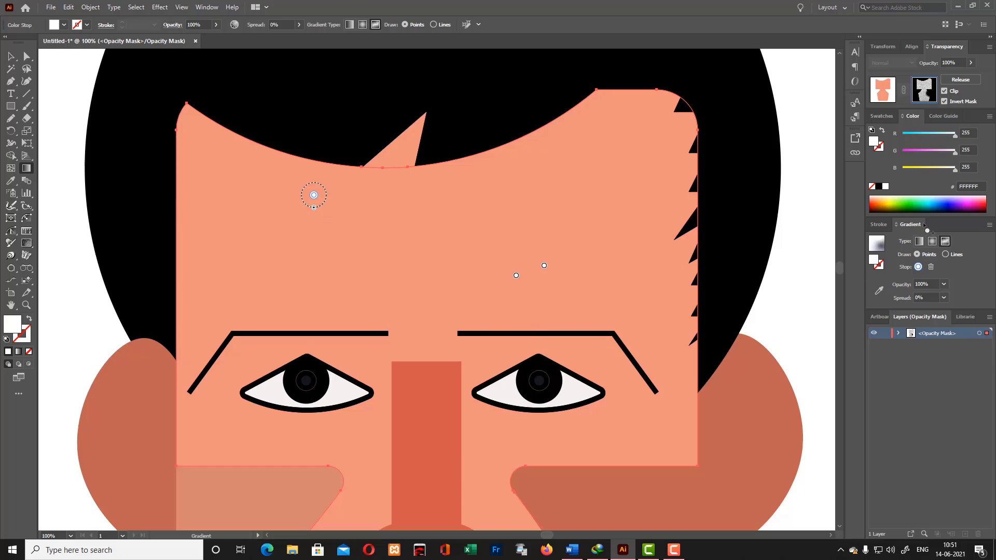
- Switch the mask's face copy to a radial white-to-black gradient and reposition and resize it around the right cheek
{"action": "left_click", "coordinate": [932, 242]}
{"action": "scroll", "coordinate": [672, 406], "scroll_direction": "down", "scroll_amount": 8}
{"action": "mouse_move", "coordinate": [542, 203]}
{"action": "left_mouse_down"}
{"action": "mouse_move", "coordinate": [475, 205]}
{"action": "mouse_move", "coordinate": [489, 202]}
{"action": "left_mouse_up"}
{"action": "left_click_drag", "start_coordinate": [709, 205], "coordinate": [637, 209]}
{"action": "left_click_drag", "start_coordinate": [667, 206], "coordinate": [799, 205]}
{"action": "left_click_drag", "start_coordinate": [631, 205], "coordinate": [761, 199]}
{"action": "scroll", "coordinate": [603, 365], "scroll_direction": "up", "scroll_amount": 2}
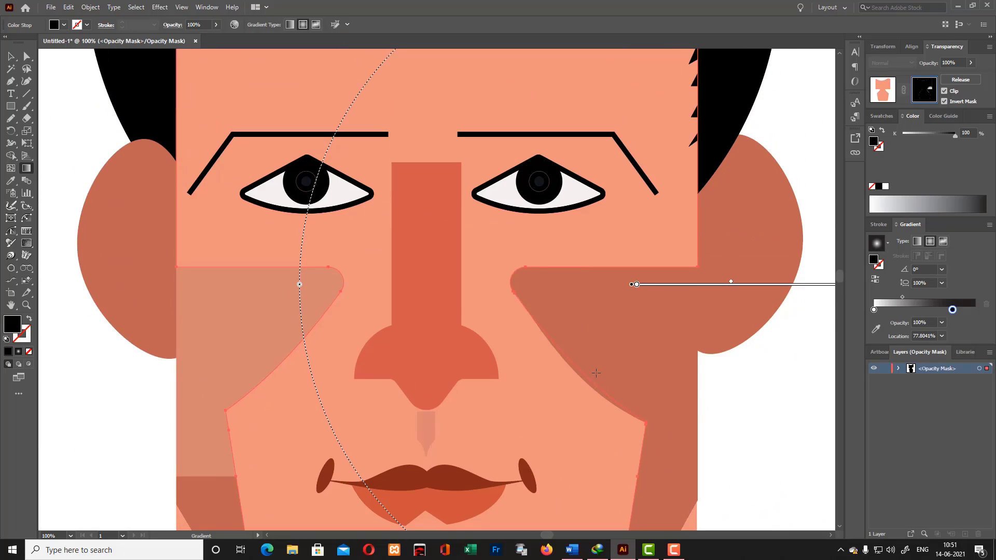
- Leave and release the face's opacity mask, then delete the released grainy gradient shape
{"action": "left_click", "coordinate": [883, 90]}
{"action": "left_click", "coordinate": [961, 80]}
{"action": "left_click", "coordinate": [11, 56]}
{"action": "left_click", "coordinate": [759, 362]}
{"action": "scroll", "coordinate": [760, 362], "scroll_direction": "up", "scroll_amount": 5}
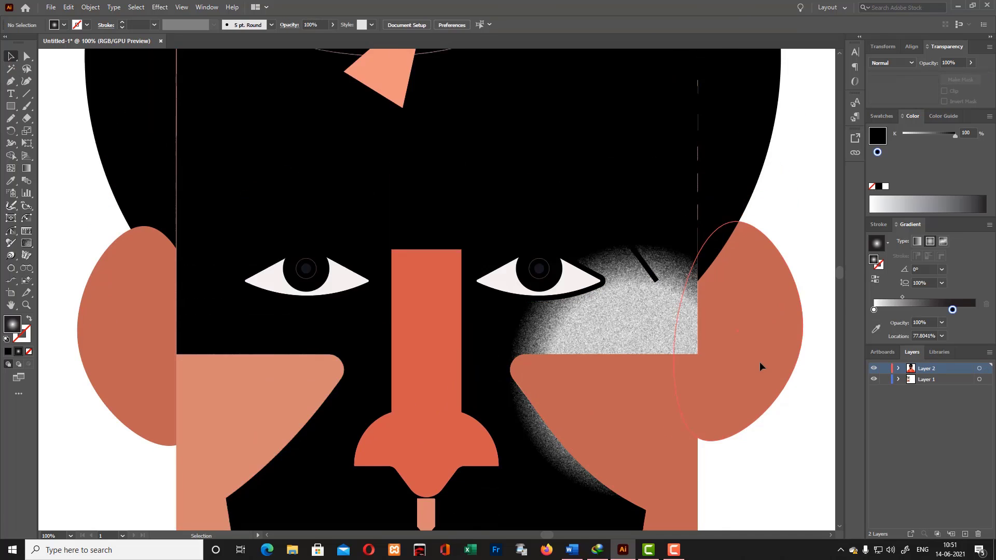
{"action": "left_click_drag", "start_coordinate": [657, 280], "coordinate": [290, 275]}
{"action": "key", "text": "Delete"}
{"action": "left_click", "coordinate": [634, 210]}
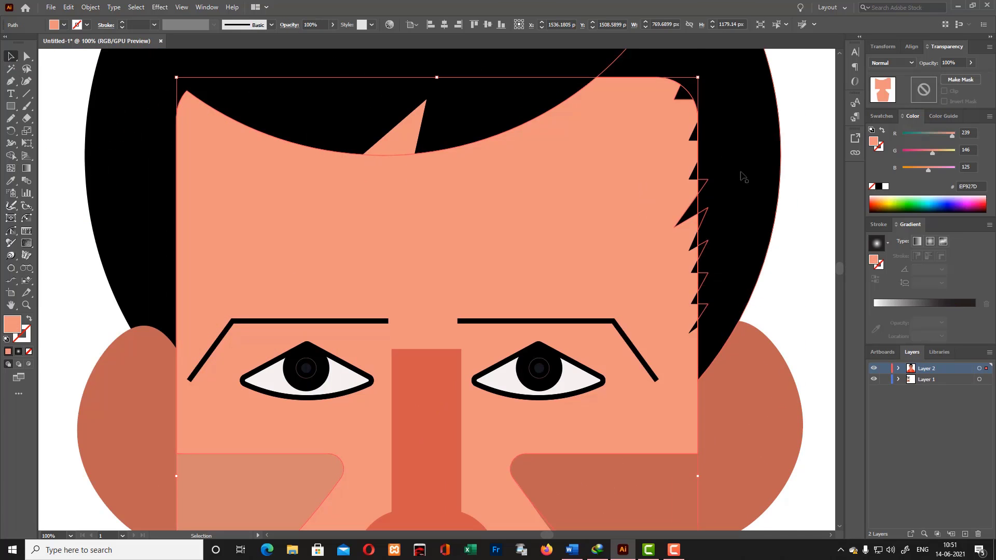
- Add an inverted opacity mask to the red shirt body and paste a copy of the shirt in place inside it
{"action": "scroll", "coordinate": [796, 181], "scroll_direction": "down", "scroll_amount": 2}
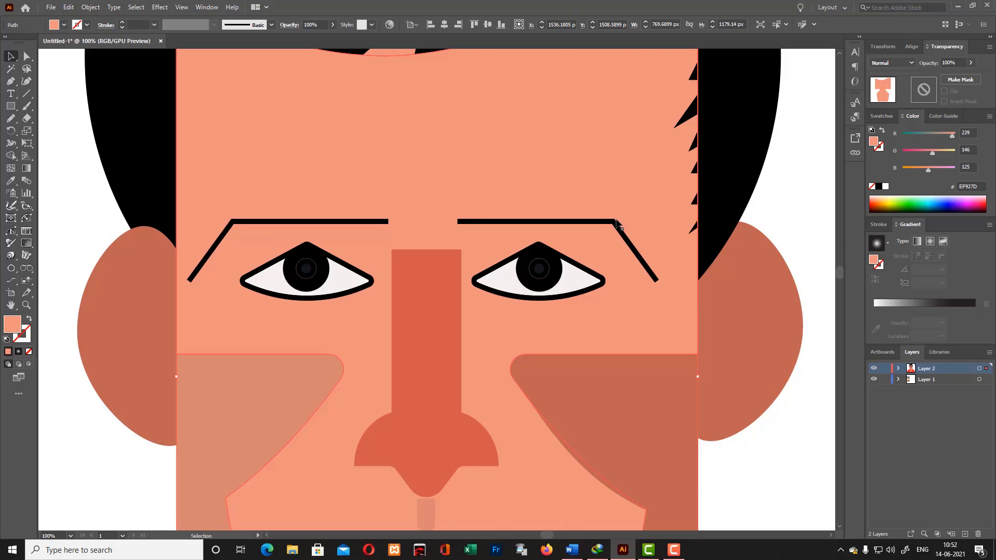
{"action": "key", "text": "ctrl+minus"}
{"action": "key", "text": "ctrl+minus"}
{"action": "key", "text": "ctrl+minus"}
{"action": "scroll", "coordinate": [622, 391], "scroll_direction": "down", "scroll_amount": 3}
{"action": "left_click", "coordinate": [622, 391]}
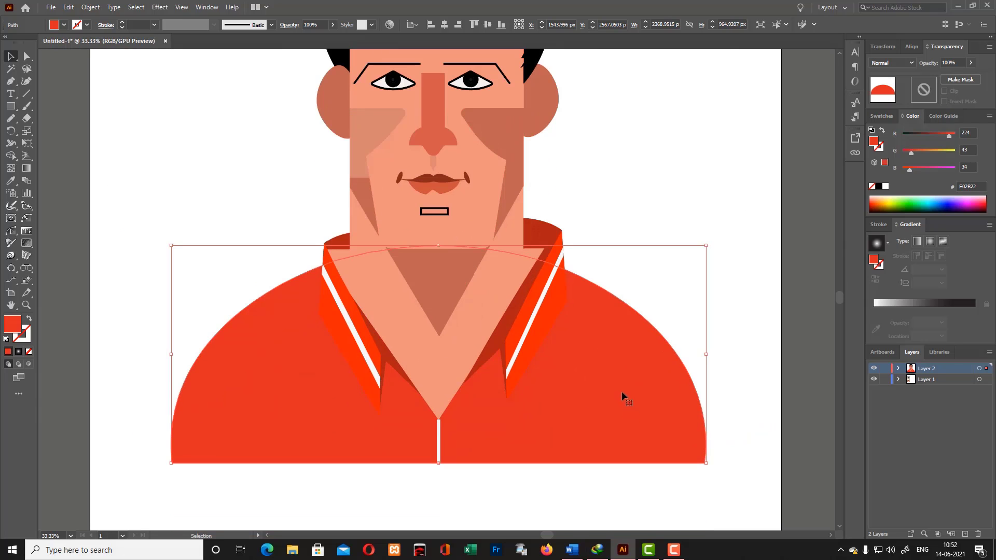
{"action": "left_click", "coordinate": [937, 89]}
{"action": "left_click", "coordinate": [945, 101]}
{"action": "left_click", "coordinate": [926, 96]}
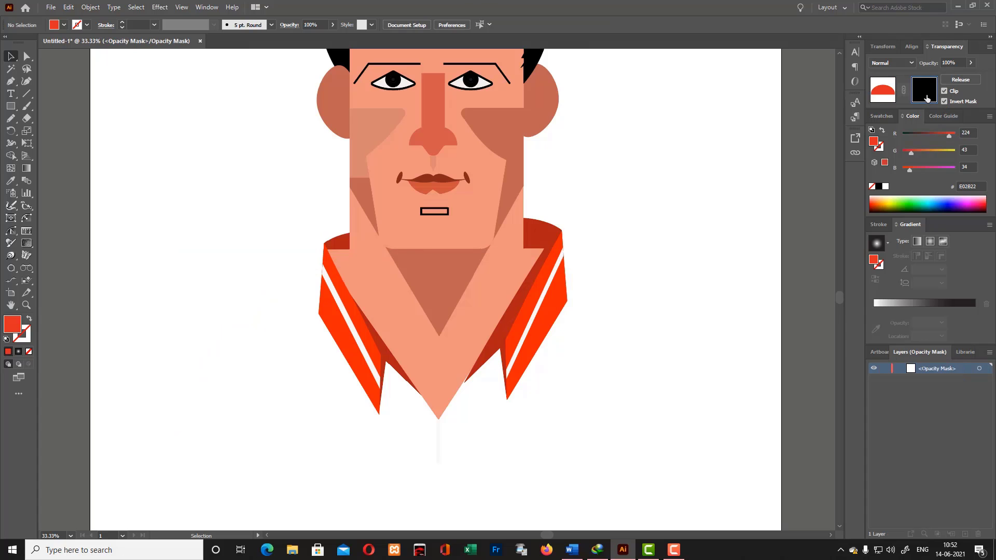
{"action": "key", "text": "ctrl+f"}
- Set the mask's shirt copy to a D90422 red fill and apply the last-used Grain effect to it
{"action": "mouse_move", "coordinate": [909, 154]}
{"action": "left_mouse_down"}
{"action": "mouse_move", "coordinate": [934, 154]}
{"action": "mouse_move", "coordinate": [904, 154]}
{"action": "left_mouse_up"}
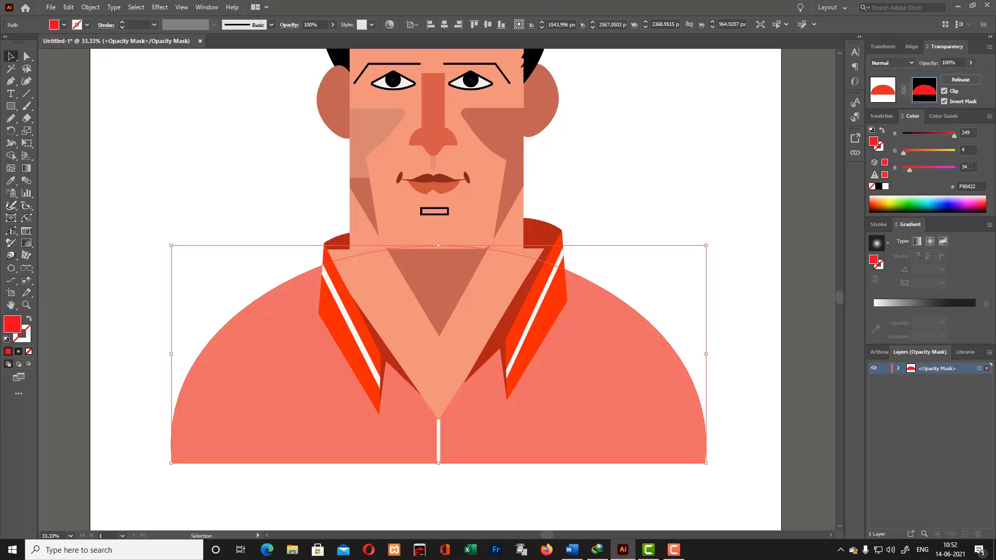
{"action": "scroll", "coordinate": [608, 294], "scroll_direction": "up", "scroll_amount": 2}
{"action": "left_click", "coordinate": [160, 7]}
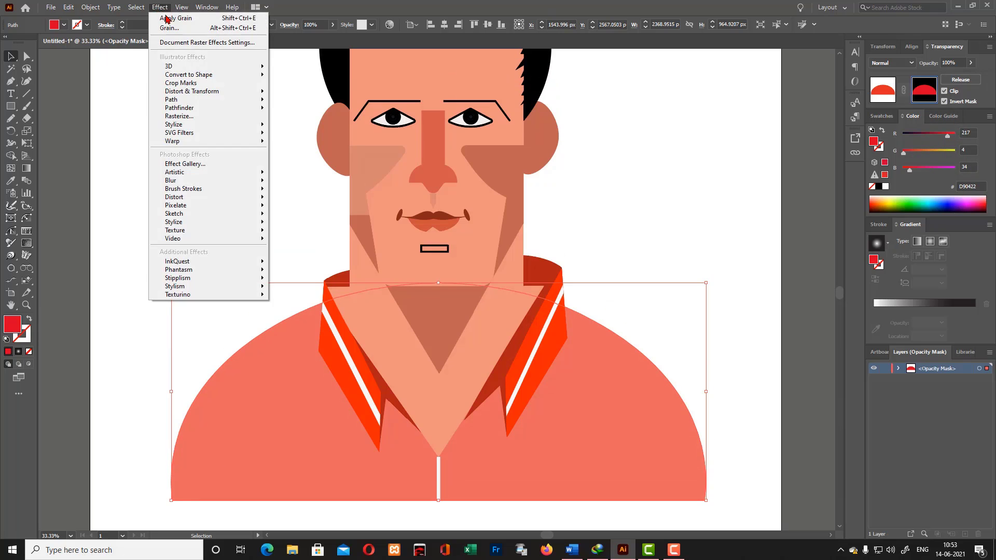
{"action": "left_click", "coordinate": [171, 18]}
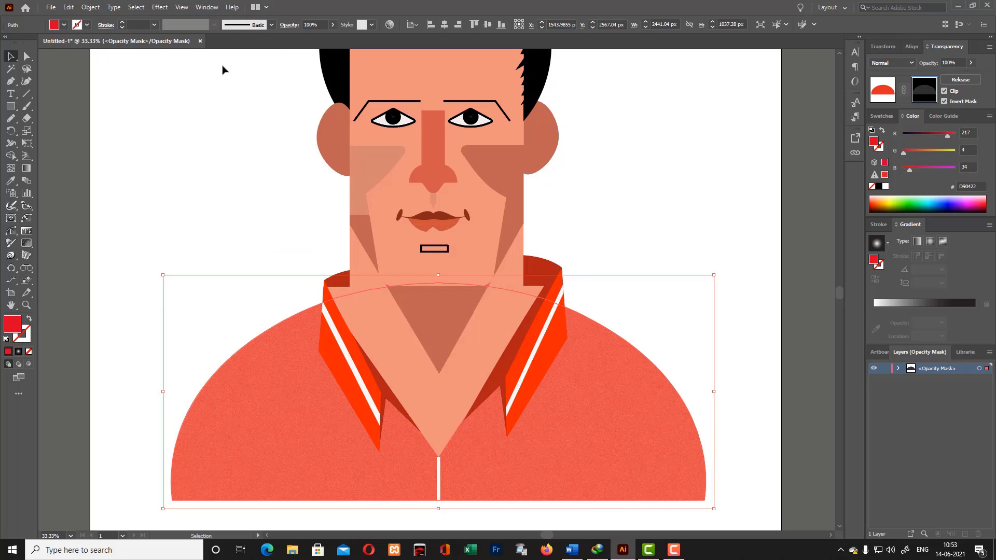
- Apply Grain again to the mask's shirt copy with intensity 76, contrast 81 and the Stippled grain type
{"action": "left_click", "coordinate": [160, 7]}
{"action": "left_click", "coordinate": [179, 17]}
{"action": "left_click", "coordinate": [550, 298]}
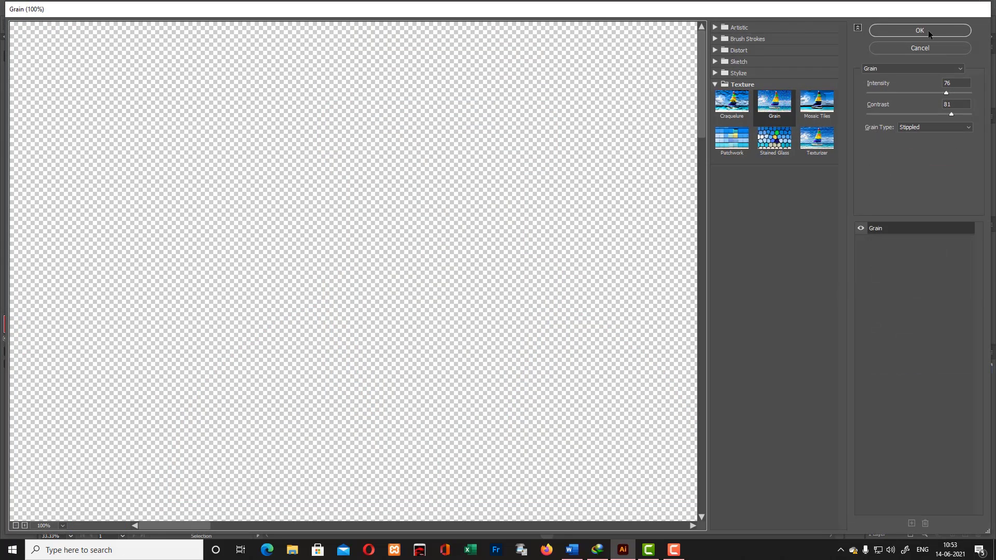
{"action": "left_click", "coordinate": [928, 30]}
{"action": "scroll", "coordinate": [656, 338], "scroll_direction": "up", "scroll_amount": 3}
{"action": "scroll", "coordinate": [712, 385], "scroll_direction": "down", "scroll_amount": 2}
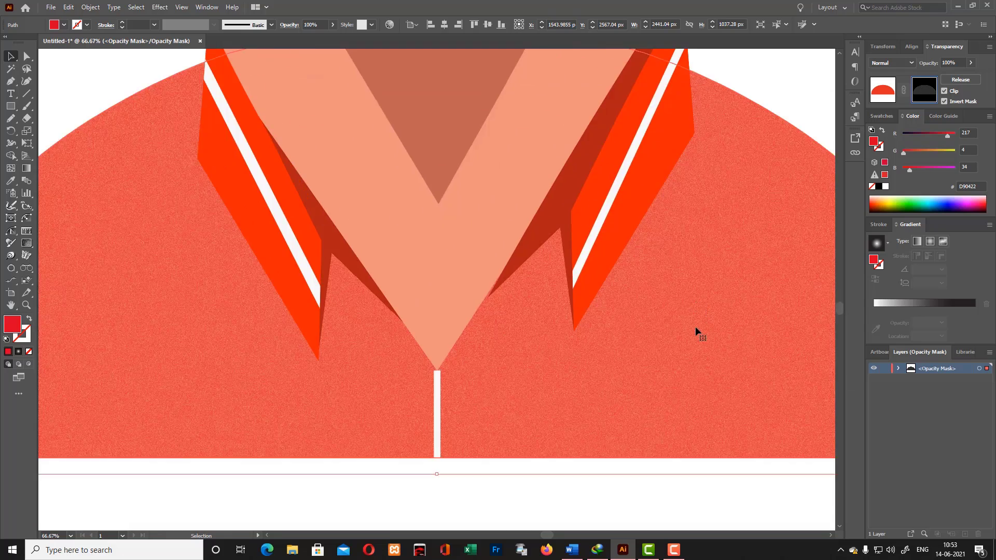
- Adjust the red fill of the opacity mask's shirt copy to D9042F
{"action": "scroll", "coordinate": [716, 270], "scroll_direction": "up", "scroll_amount": 6}
{"action": "scroll", "coordinate": [744, 349], "scroll_direction": "down", "scroll_amount": 5}
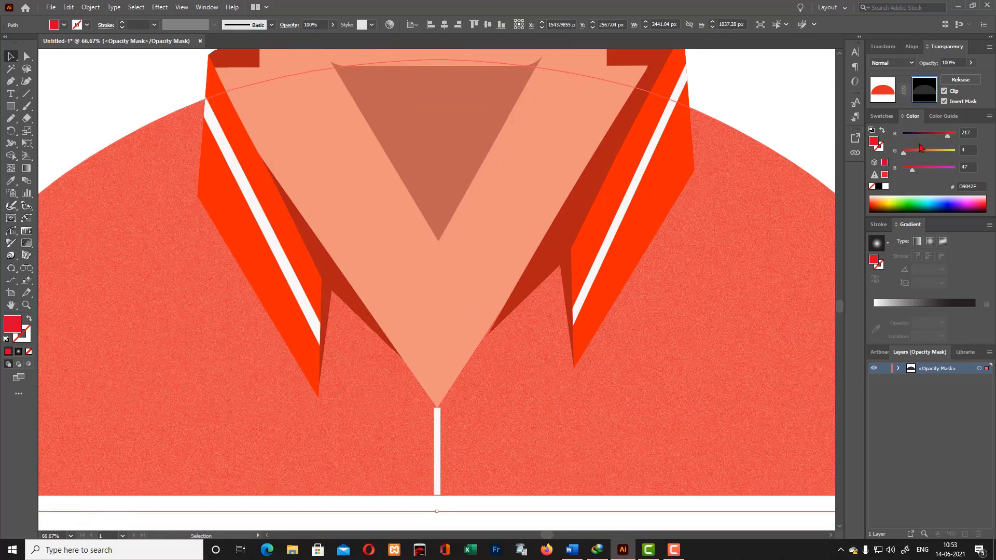
{"action": "left_click_drag", "start_coordinate": [920, 147], "coordinate": [913, 146]}
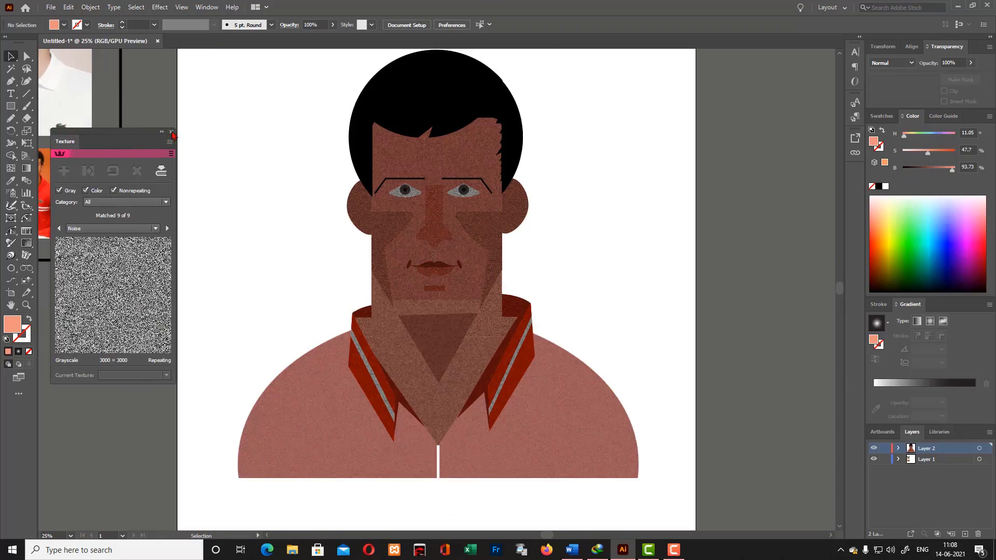
- Add an opacity mask to the whole portrait, then release it
{"action": "left_click_drag", "start_coordinate": [223, 57], "coordinate": [666, 525]}
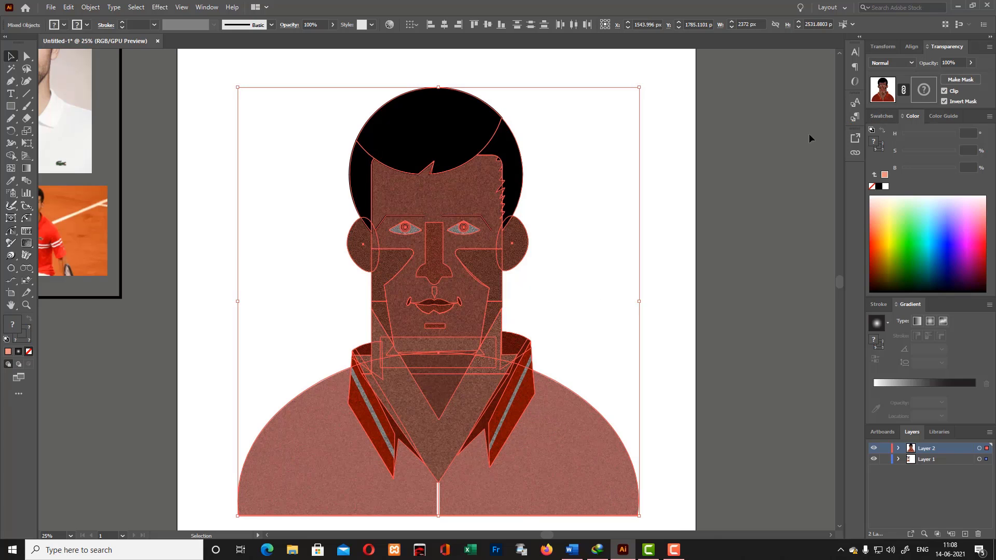
{"action": "left_click", "coordinate": [960, 82]}
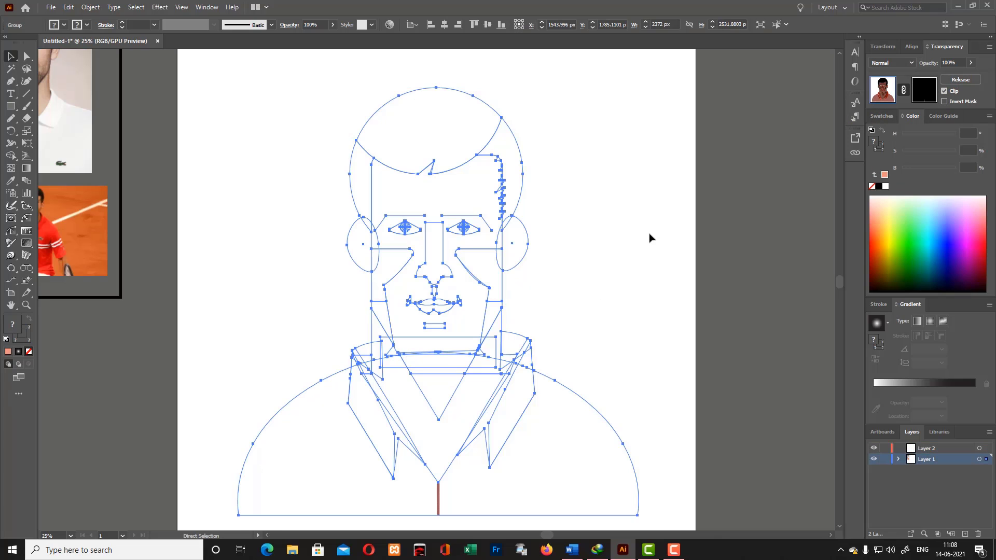
{"action": "left_click", "coordinate": [923, 91]}
{"action": "left_click", "coordinate": [956, 82]}
{"action": "key", "text": "v"}
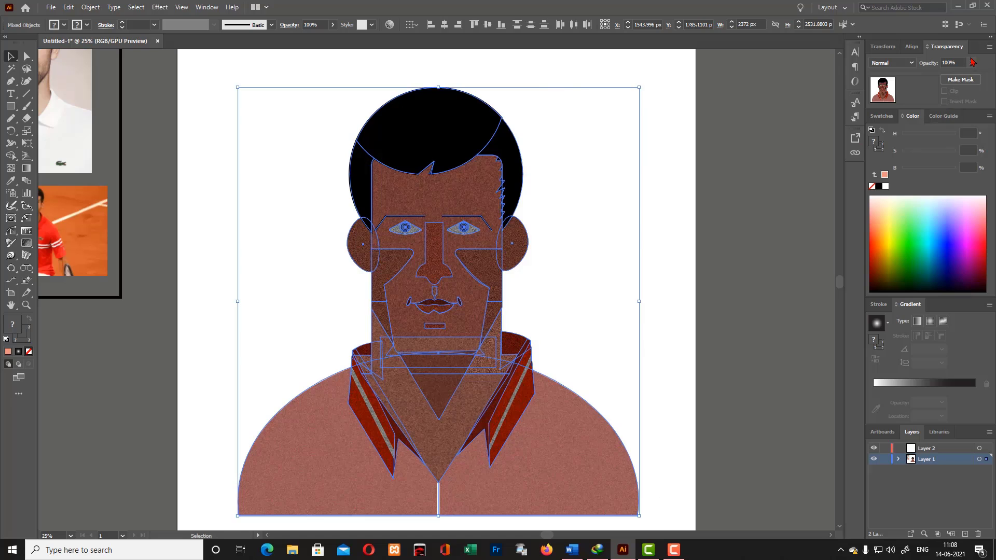
- Try an inverted opacity mask on the whole portrait, with a copy of the artwork placed inside the mask
{"action": "left_click", "coordinate": [961, 80]}
{"action": "left_click", "coordinate": [924, 89]}
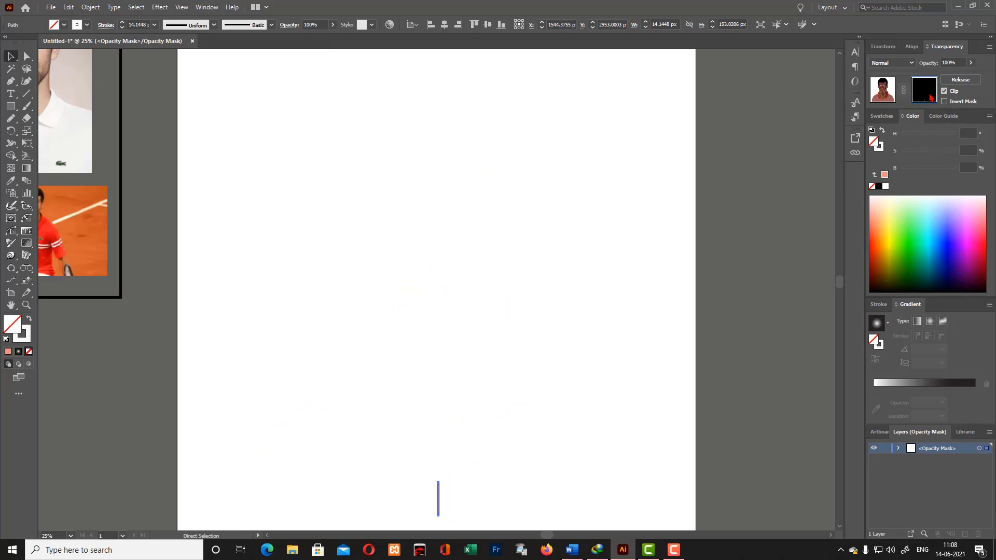
{"action": "left_click", "coordinate": [945, 102]}
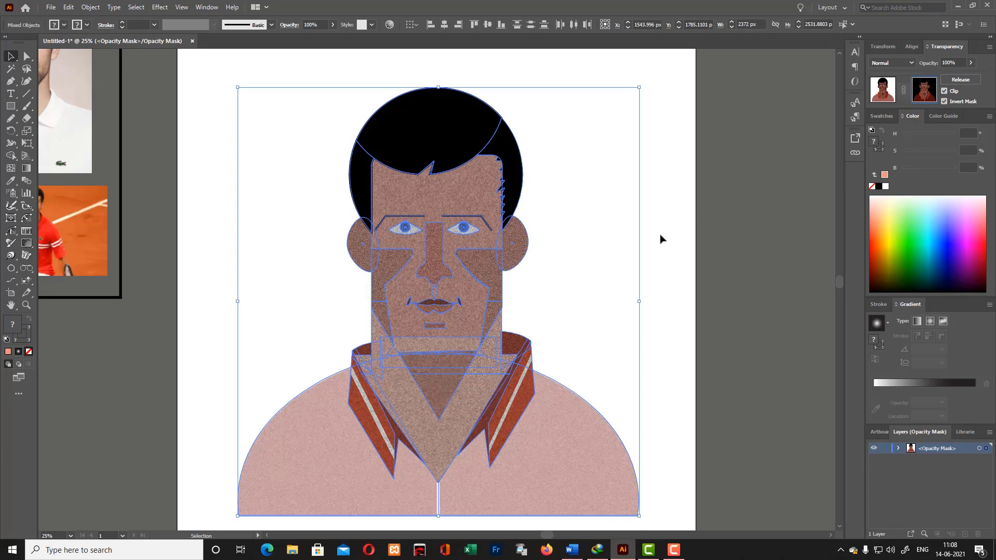
{"action": "left_click", "coordinate": [989, 117]}
{"action": "left_click", "coordinate": [678, 518]}
{"action": "mouse_move", "coordinate": [883, 229]}
{"action": "left_mouse_down"}
{"action": "mouse_move", "coordinate": [898, 207]}
{"action": "mouse_move", "coordinate": [879, 223]}
{"action": "left_mouse_up"}
{"action": "left_click", "coordinate": [662, 177]}
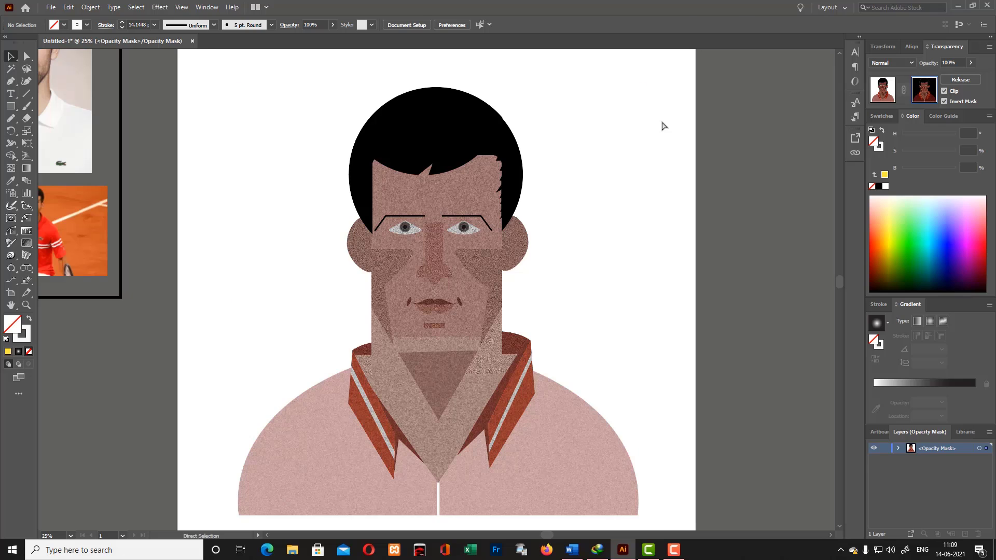
- Undo the opacity mask made on the whole portrait
{"action": "key", "text": "ctrl+z"}
{"action": "key", "text": "ctrl+z"}
{"action": "key", "text": "ctrl+z"}
{"action": "key", "text": "ctrl+z"}
{"action": "key", "text": "ctrl+z"}
{"action": "key", "text": "ctrl+z"}
{"action": "key", "text": "ctrl+z"}
{"action": "key", "text": "ctrl+z"}
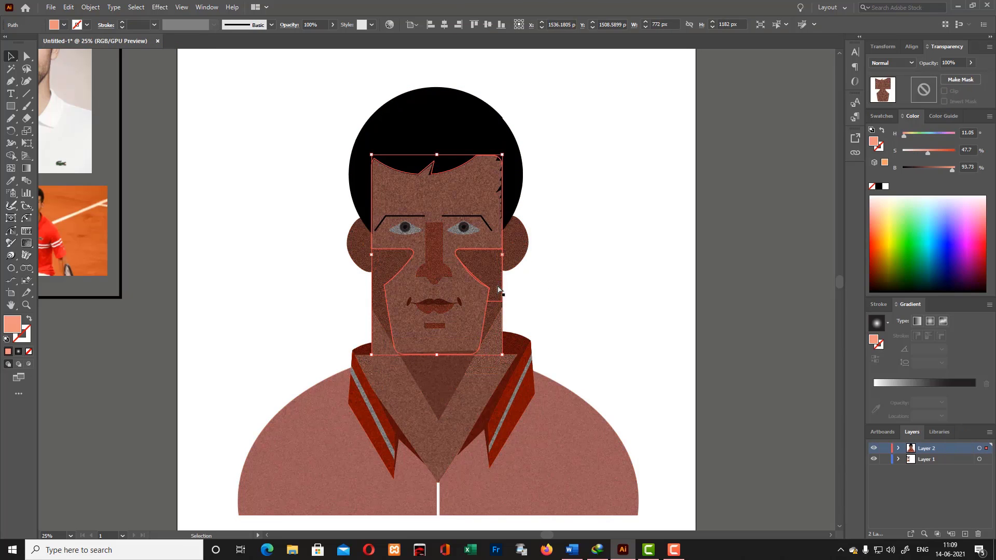
- Set the main face shape's fill to a light orange with hue 35, saturation 54 and brightness 93
{"action": "left_click", "coordinate": [600, 281]}
{"action": "left_click", "coordinate": [476, 298]}
{"action": "double_click", "coordinate": [10, 328]}
{"action": "left_click", "coordinate": [431, 218]}
{"action": "left_click_drag", "start_coordinate": [511, 331], "coordinate": [512, 320]}
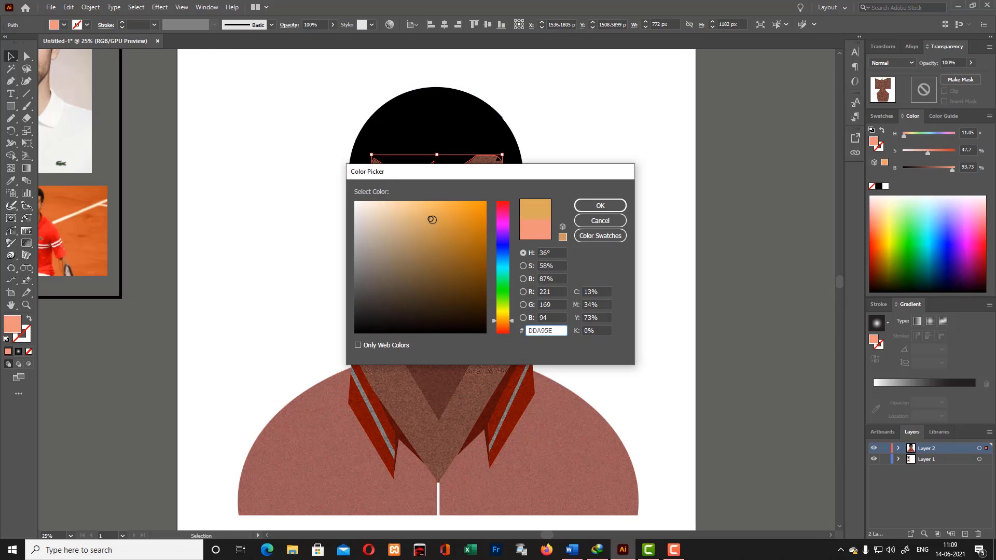
{"action": "left_click", "coordinate": [601, 205]}
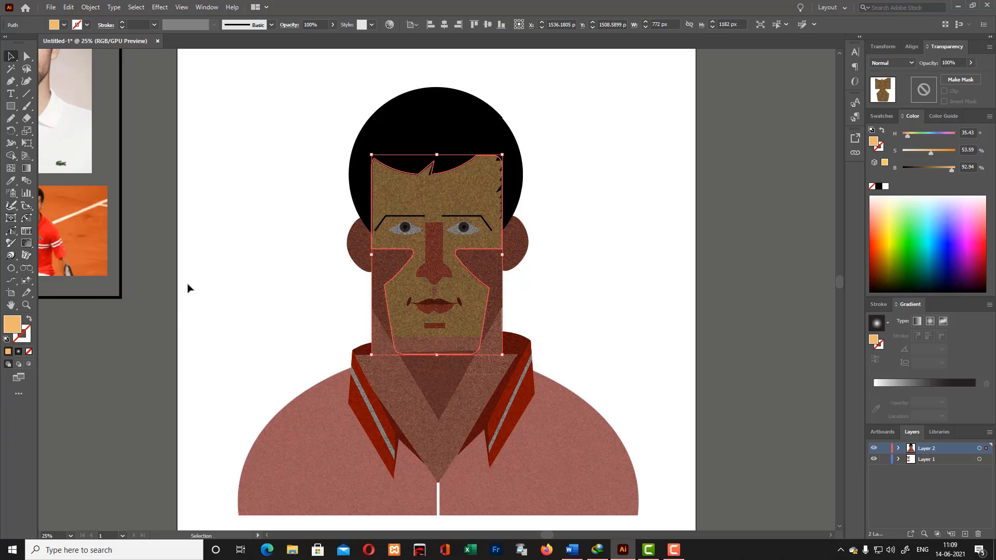
- Change the face shape's fill to a stronger orange with hue 34, saturation 76 and brightness 95
{"action": "double_click", "coordinate": [13, 326]}
{"action": "left_click", "coordinate": [448, 208]}
{"action": "left_click", "coordinate": [595, 211]}
{"action": "left_click", "coordinate": [596, 212]}
{"action": "left_click", "coordinate": [469, 288]}
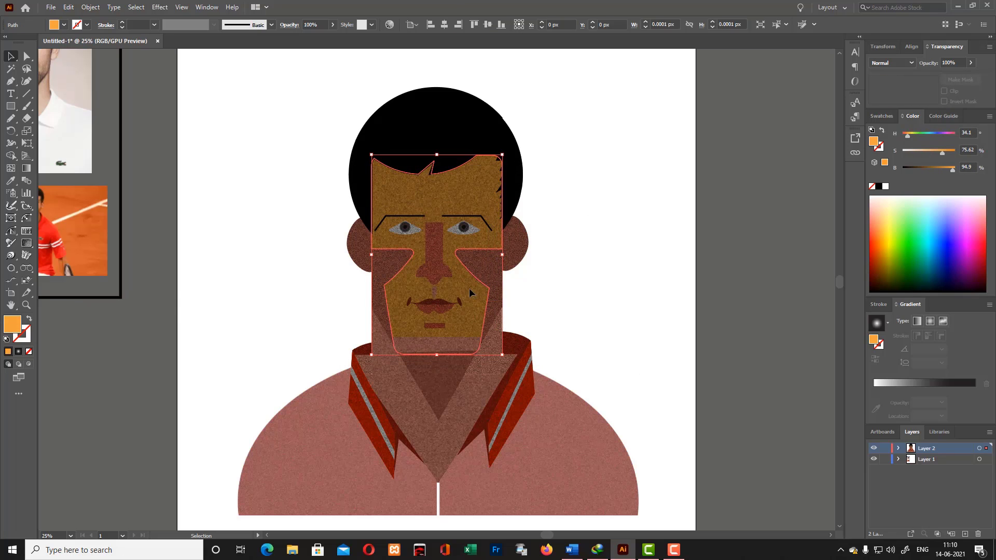
- Change the face shape's fill to a reddish orange with hue 20, saturation 85 and brightness 94
{"action": "double_click", "coordinate": [12, 325]}
{"action": "left_click_drag", "start_coordinate": [770, 274], "coordinate": [770, 278]}
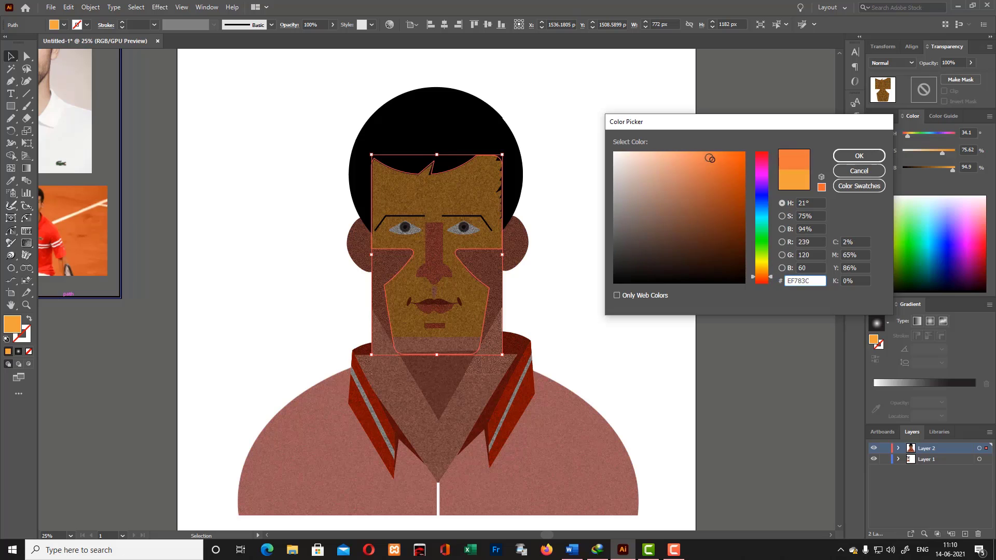
{"action": "left_click", "coordinate": [710, 157]}
{"action": "left_click", "coordinate": [859, 155]}
{"action": "left_click", "coordinate": [635, 221]}
{"action": "left_click", "coordinate": [487, 271]}
{"action": "left_click", "coordinate": [466, 286]}
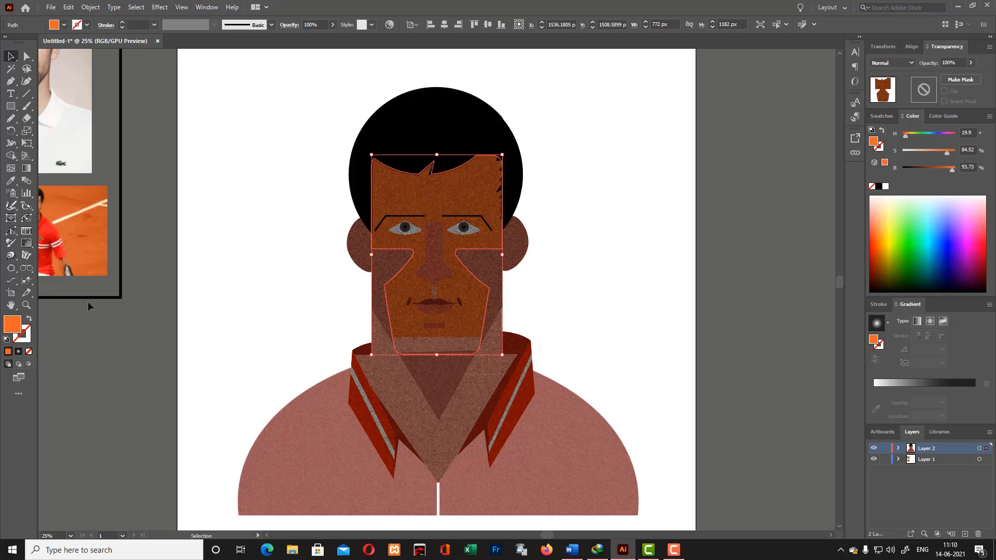
- Soften the face shape's fill to the orange EF8C60
{"action": "double_click", "coordinate": [13, 320]}
{"action": "left_click", "coordinate": [692, 158]}
{"action": "left_click", "coordinate": [859, 157]}
{"action": "left_click", "coordinate": [635, 221]}
- Recolor the skin piece on the right side of the neck with the Eyedropper, sampling the left side of the neck
{"action": "left_click", "coordinate": [493, 278]}
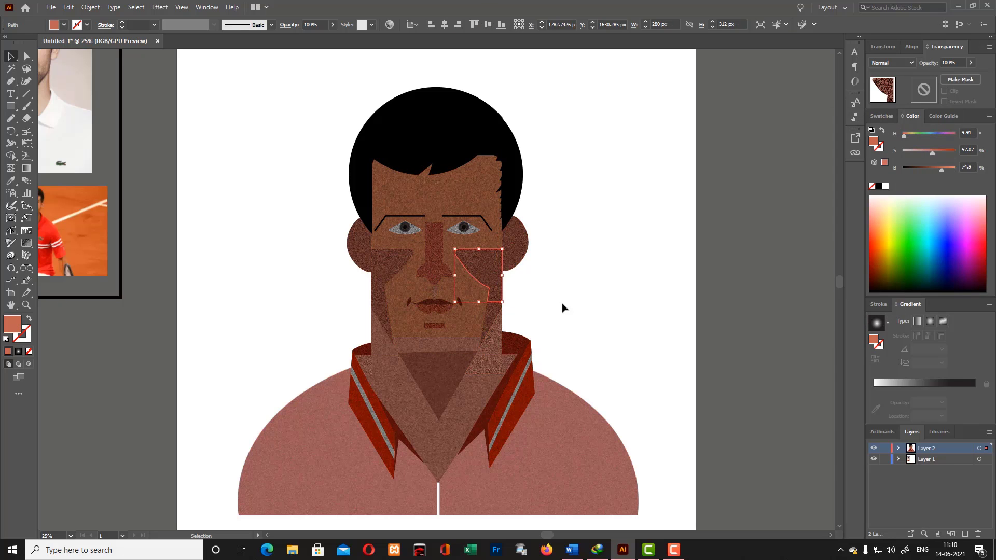
{"action": "left_click", "coordinate": [492, 347]}
{"action": "left_click", "coordinate": [12, 182]}
{"action": "left_click", "coordinate": [378, 358]}
{"action": "left_click", "coordinate": [13, 58]}
{"action": "left_click", "coordinate": [583, 342]}
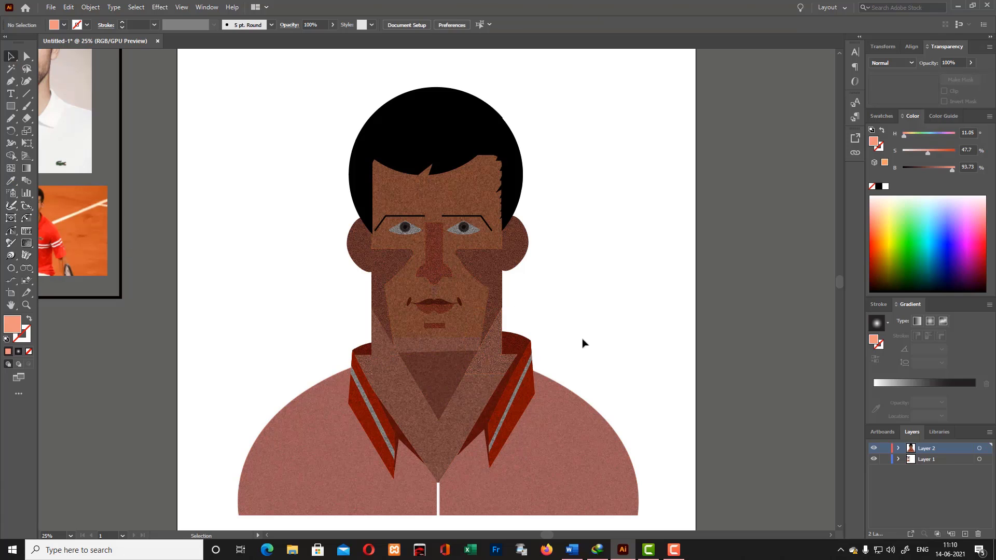
- Merge the left and right neck pieces into one shape with the Shape Builder
{"action": "left_click", "coordinate": [389, 358]}
{"action": "left_click", "coordinate": [493, 356], "text": "shift"}
{"action": "left_click", "coordinate": [12, 156]}
{"action": "left_click", "coordinate": [399, 400]}
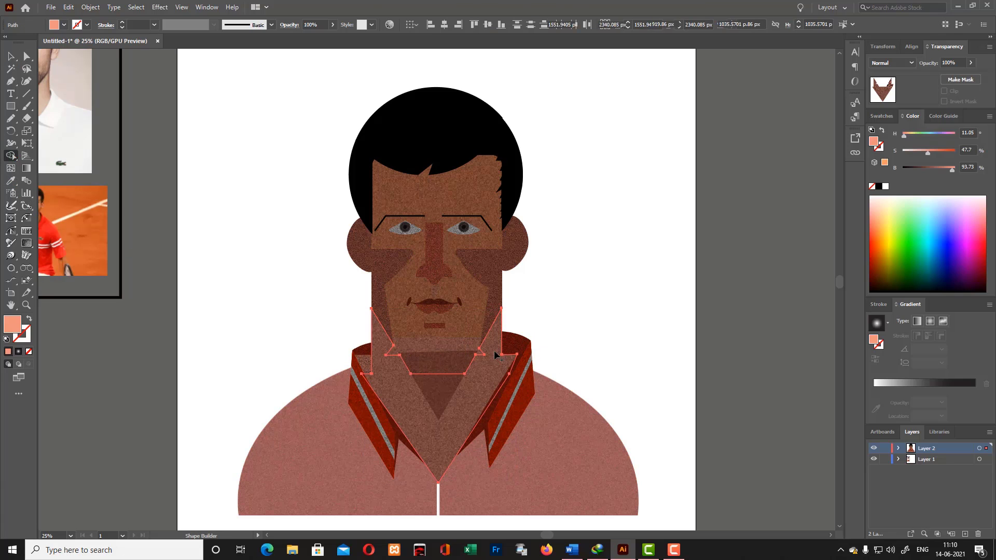
{"action": "key", "text": "v"}
{"action": "left_click", "coordinate": [656, 322]}
{"action": "scroll", "coordinate": [656, 322], "scroll_direction": "down", "scroll_amount": 2}
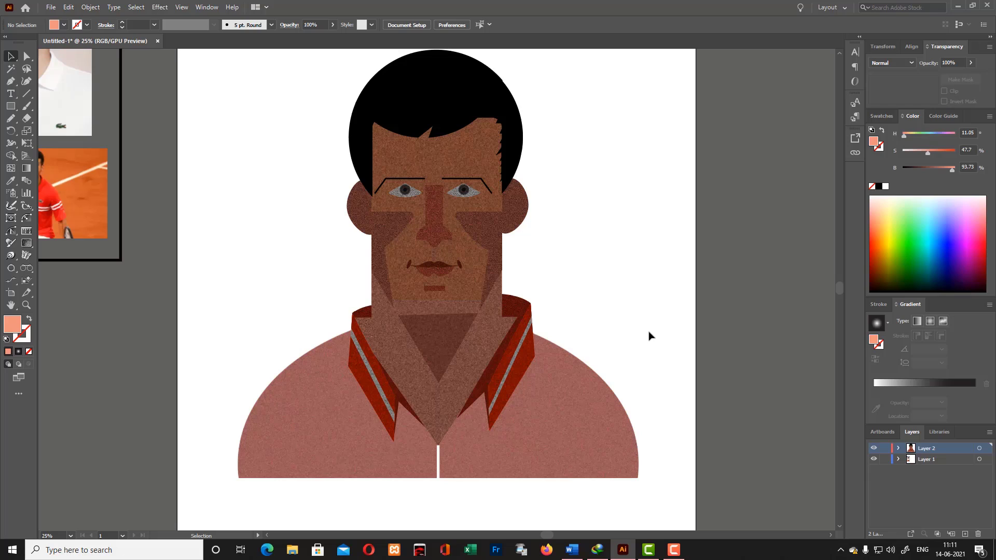
{"action": "scroll", "coordinate": [644, 344], "scroll_direction": "up", "scroll_amount": 1}
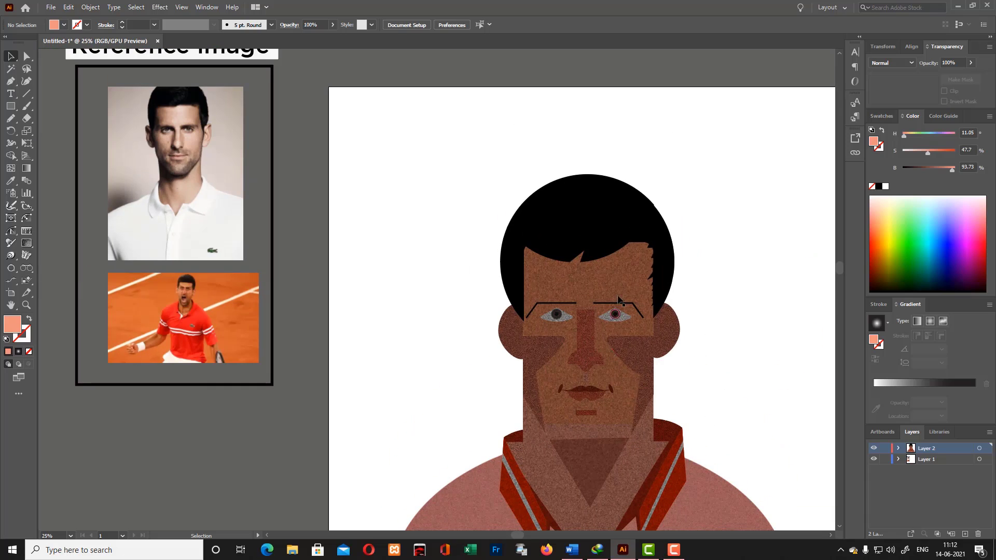
- Change the face shape's fill to a pale peach with hue 17, saturation 26 and brightness 94
{"action": "left_click", "coordinate": [604, 286]}
{"action": "double_click", "coordinate": [12, 326]}
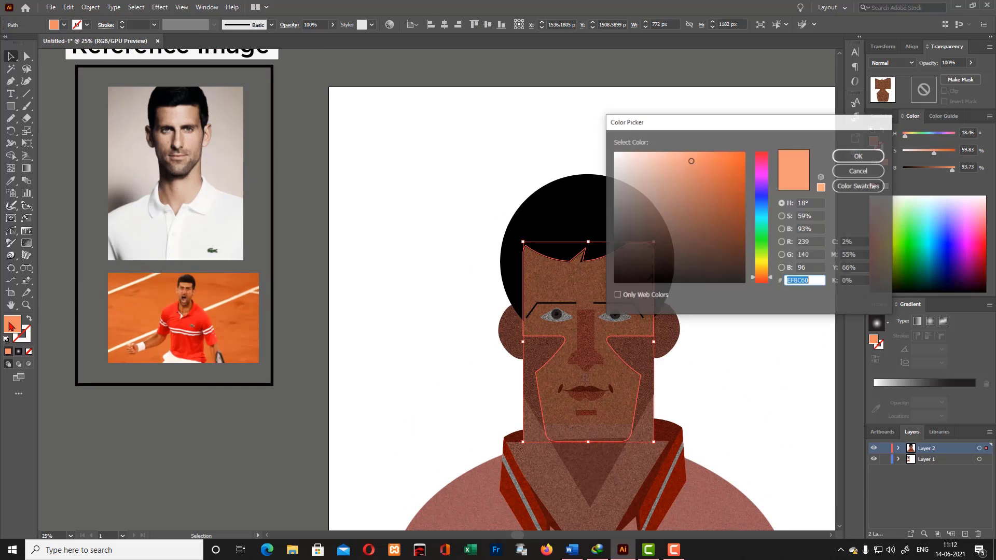
{"action": "left_click", "coordinate": [646, 160]}
{"action": "left_click", "coordinate": [859, 156]}
- Try yellower fills on the face shape, ending on a vivid orange with hue 33, saturation 90 and brightness 96
{"action": "double_click", "coordinate": [14, 326]}
{"action": "left_click", "coordinate": [763, 266]}
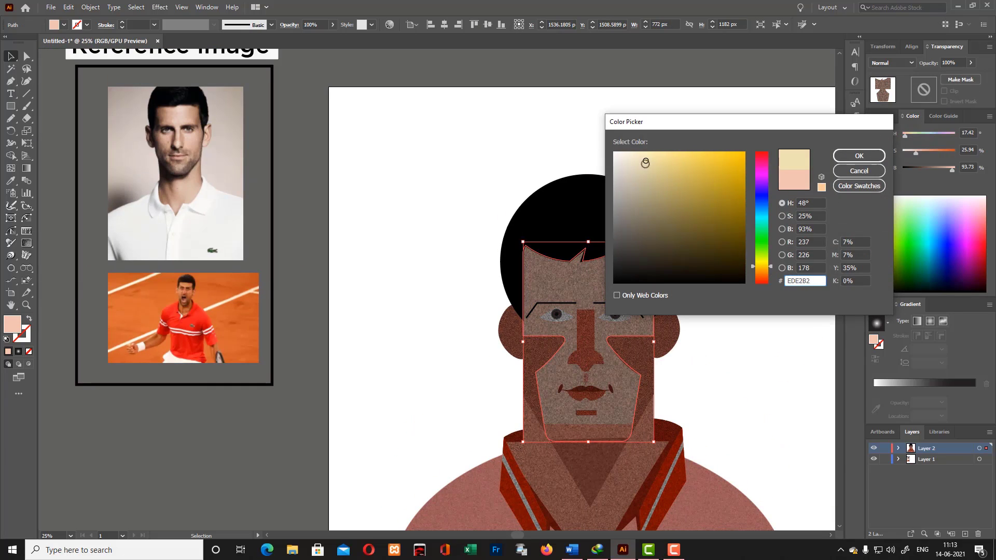
{"action": "left_click", "coordinate": [698, 161]}
{"action": "left_click", "coordinate": [860, 156]}
{"action": "double_click", "coordinate": [14, 325]}
{"action": "left_click", "coordinate": [764, 272]}
{"action": "left_click", "coordinate": [711, 163]}
{"action": "key", "text": "Return"}
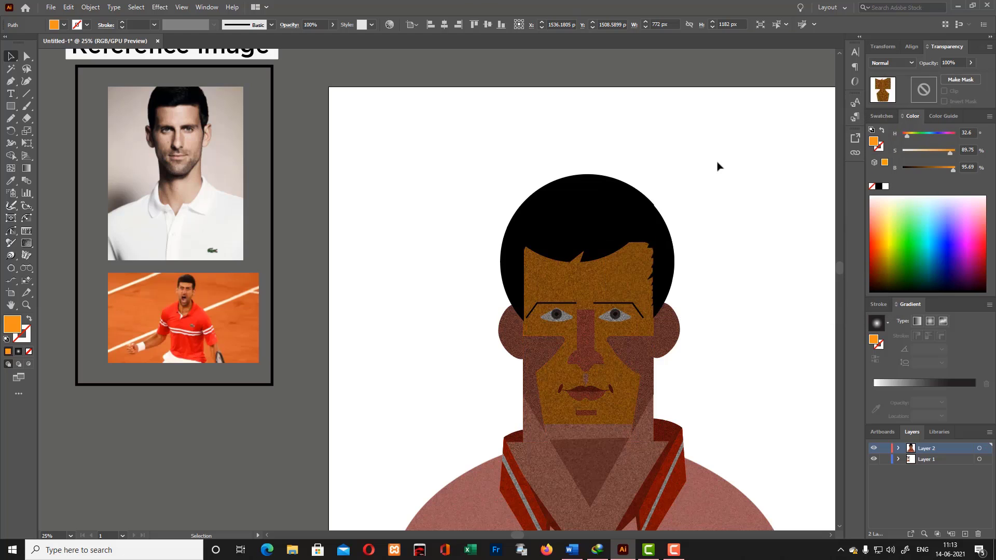
{"action": "left_click", "coordinate": [730, 261]}
- Move the skin-colored rectangular strip off the chin, down toward the neck
{"action": "scroll", "coordinate": [715, 307], "scroll_direction": "down", "scroll_amount": 3}
{"action": "left_click", "coordinate": [574, 355]}
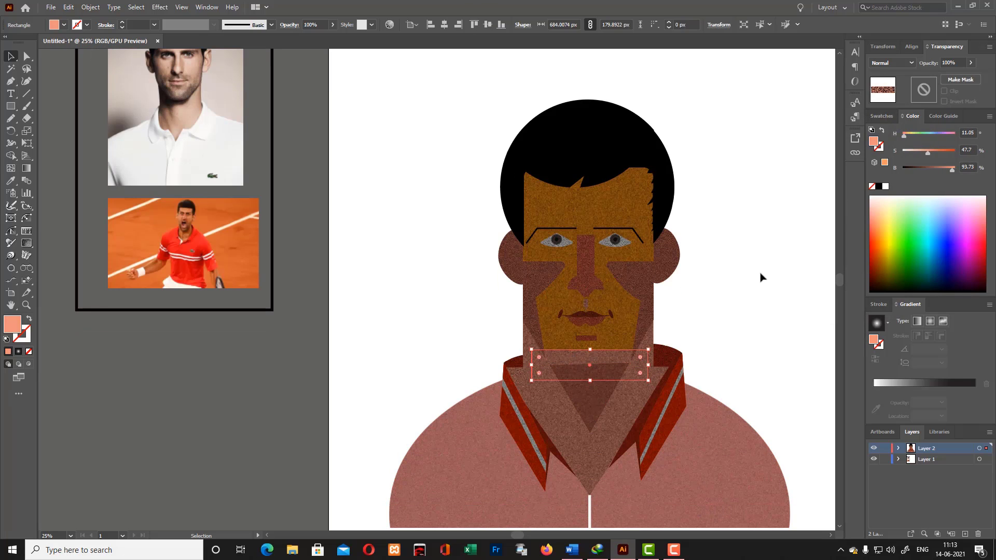
{"action": "left_click", "coordinate": [760, 276]}
{"action": "left_click", "coordinate": [617, 356]}
{"action": "left_click_drag", "start_coordinate": [616, 354], "coordinate": [607, 385]}
{"action": "left_click", "coordinate": [736, 325]}
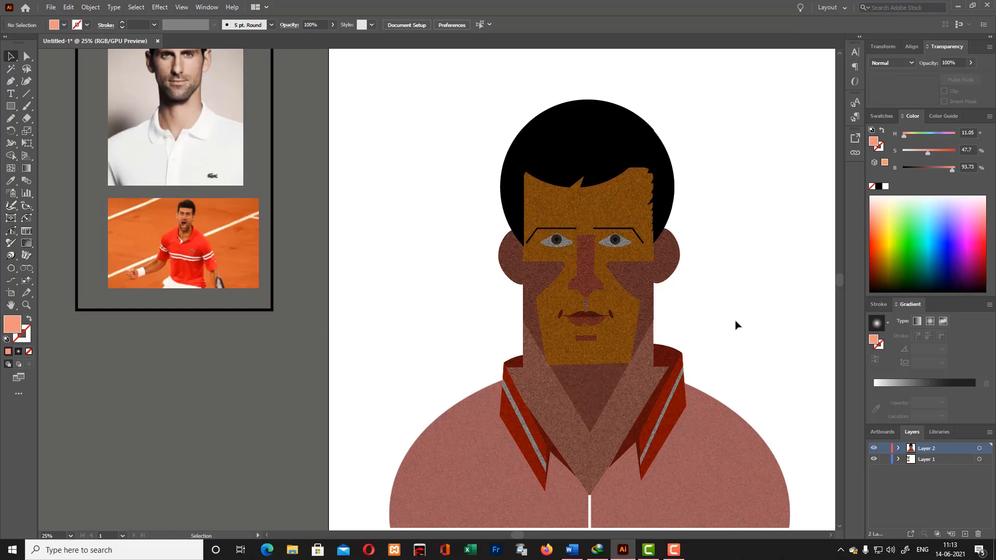
- Shift the face shape's fill to the orange EA8039
{"action": "scroll", "coordinate": [731, 280], "scroll_direction": "down", "scroll_amount": 1}
{"action": "scroll", "coordinate": [195, 160], "scroll_direction": "up", "scroll_amount": 6}
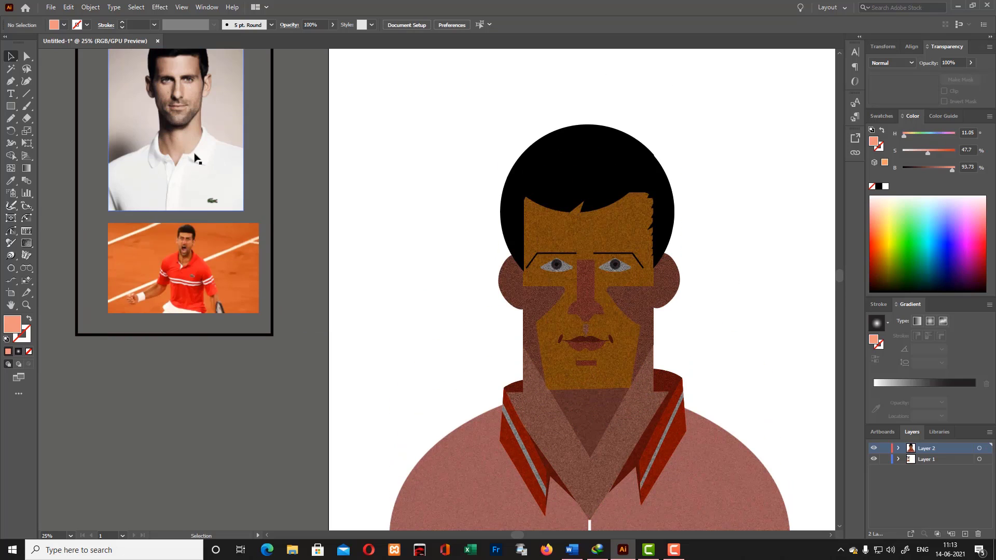
{"action": "scroll", "coordinate": [607, 440], "scroll_direction": "down", "scroll_amount": 5}
{"action": "left_click", "coordinate": [550, 254]}
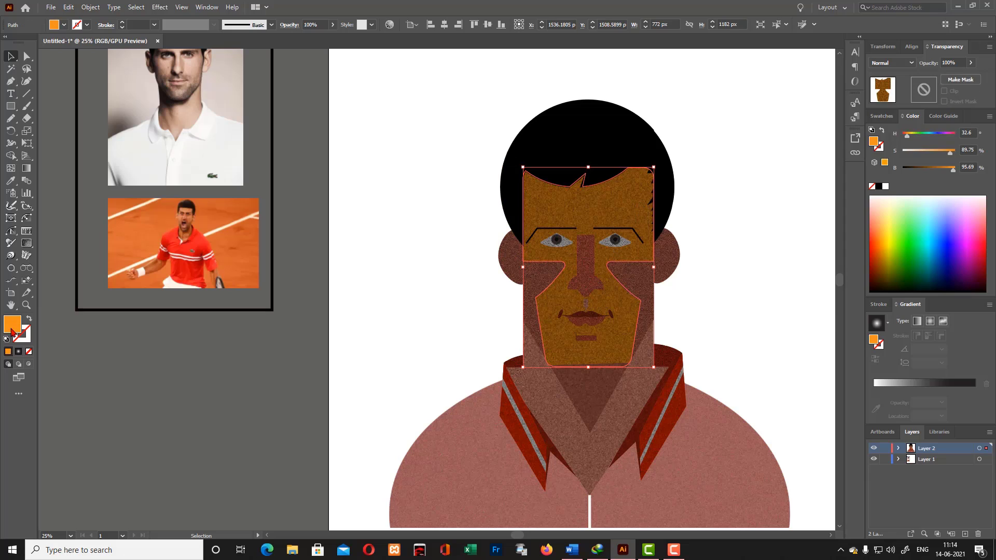
{"action": "double_click", "coordinate": [12, 325]}
{"action": "mouse_move", "coordinate": [769, 273]}
{"action": "left_mouse_down"}
{"action": "mouse_move", "coordinate": [770, 188]}
{"action": "mouse_move", "coordinate": [772, 276]}
{"action": "left_mouse_up"}
{"action": "left_click", "coordinate": [860, 156]}
{"action": "left_click", "coordinate": [692, 180]}
{"action": "left_click", "coordinate": [607, 208]}
- Change the face shape's fill to an intense orange with hue 22, saturation 93 and brightness 95
{"action": "double_click", "coordinate": [12, 325]}
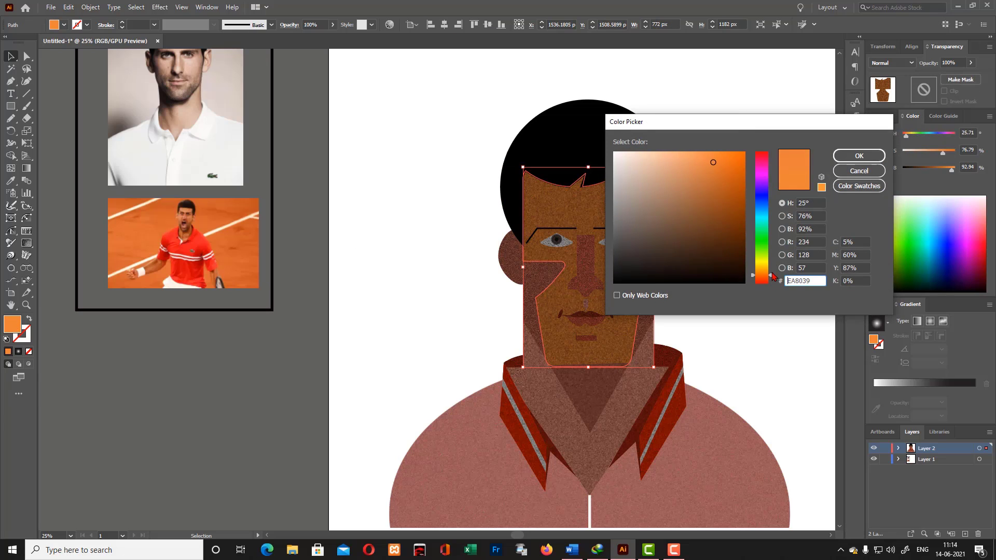
{"action": "left_click", "coordinate": [737, 158]}
{"action": "left_click", "coordinate": [860, 156]}
{"action": "left_click", "coordinate": [741, 171]}
{"action": "left_click", "coordinate": [625, 247]}
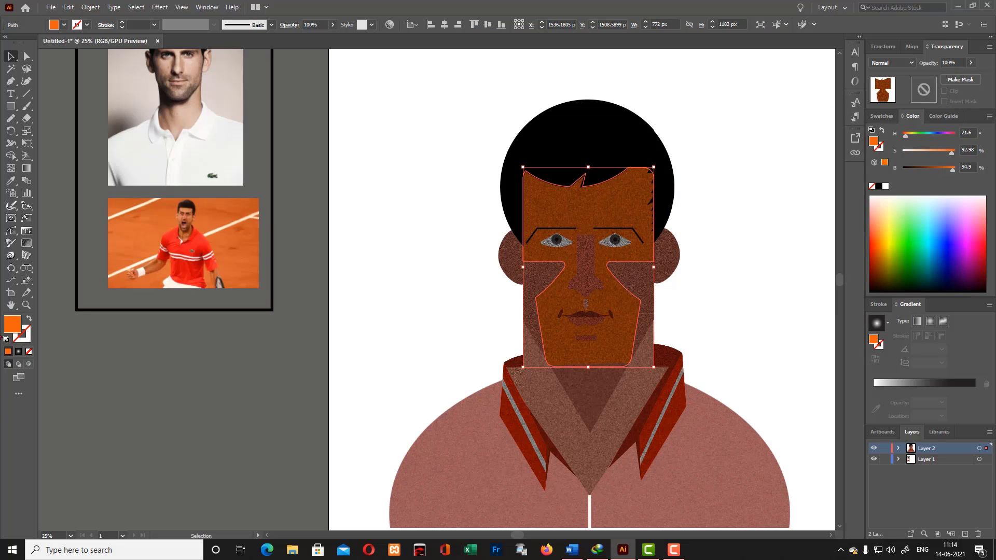
- Set the face shape's fill to the muted peach EFA884
{"action": "double_click", "coordinate": [12, 325]}
{"action": "left_click", "coordinate": [672, 161]}
{"action": "left_click", "coordinate": [859, 156]}
{"action": "double_click", "coordinate": [11, 324]}
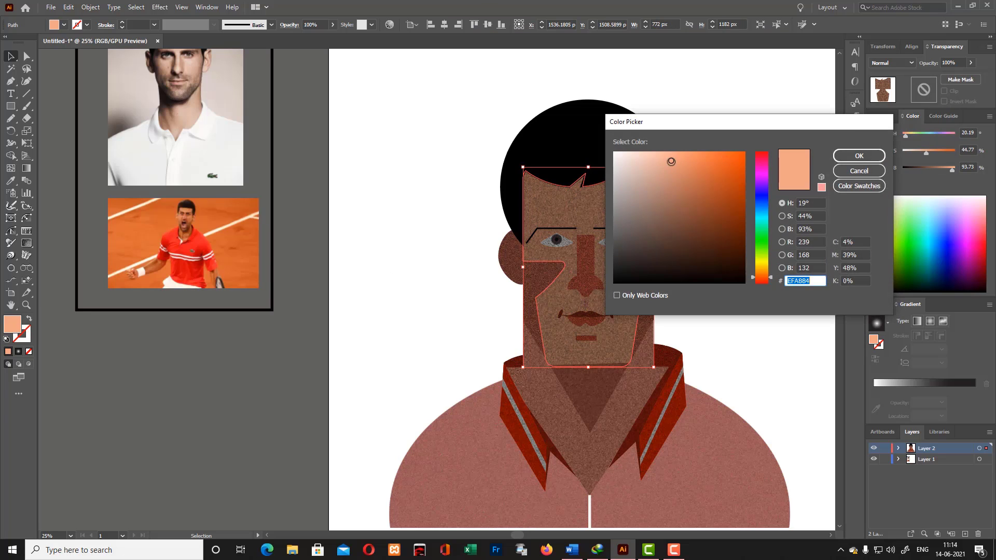
{"action": "key", "text": "Return"}
{"action": "left_click", "coordinate": [723, 163]}
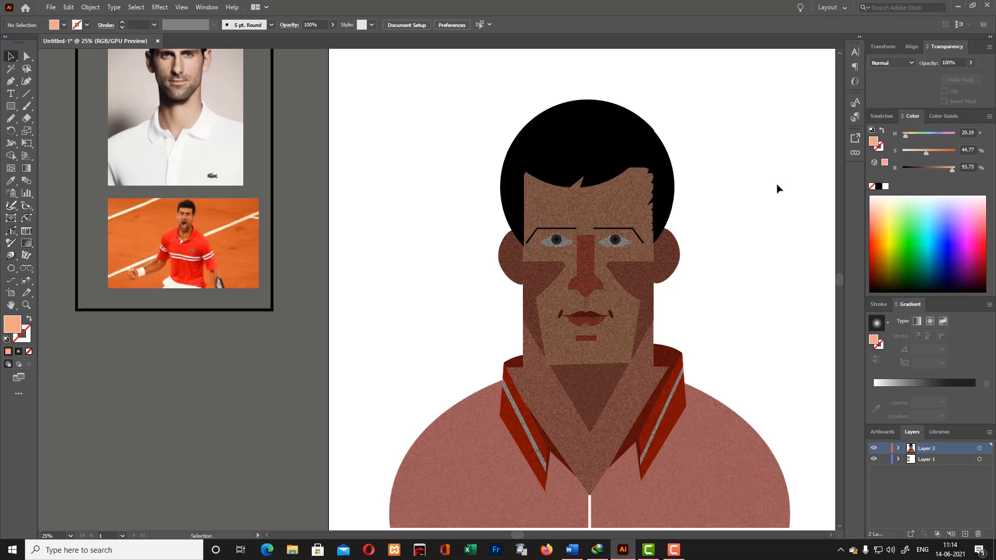
- Select the three hair shapes and set the Noise texture on the left side piece to Darken blending
{"action": "left_click", "coordinate": [585, 127]}
{"action": "left_click", "coordinate": [664, 174], "text": "shift"}
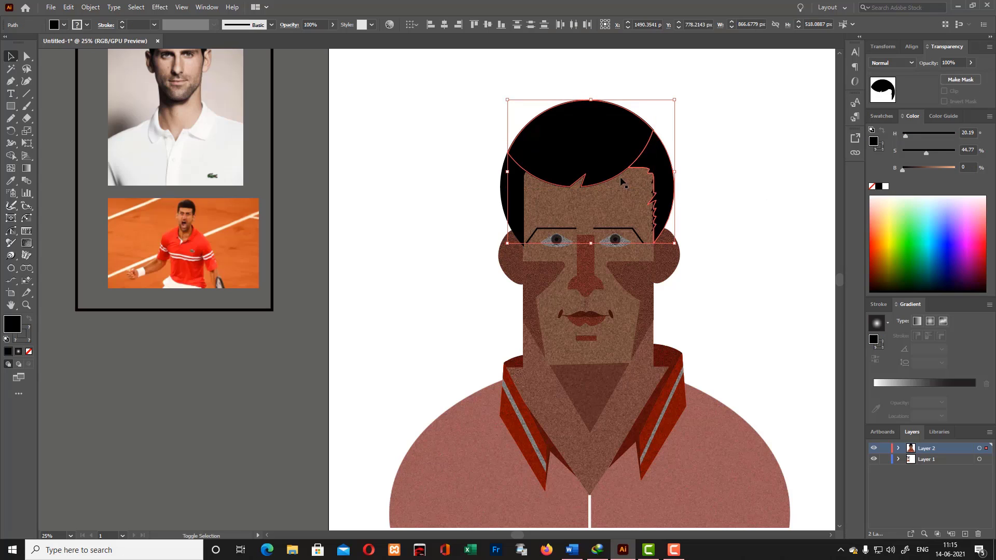
{"action": "left_click", "coordinate": [512, 192], "text": "shift"}
{"action": "left_click", "coordinate": [26, 243]}
{"action": "left_click", "coordinate": [556, 150]}
{"action": "left_click", "coordinate": [552, 144]}
{"action": "left_click", "coordinate": [559, 177]}
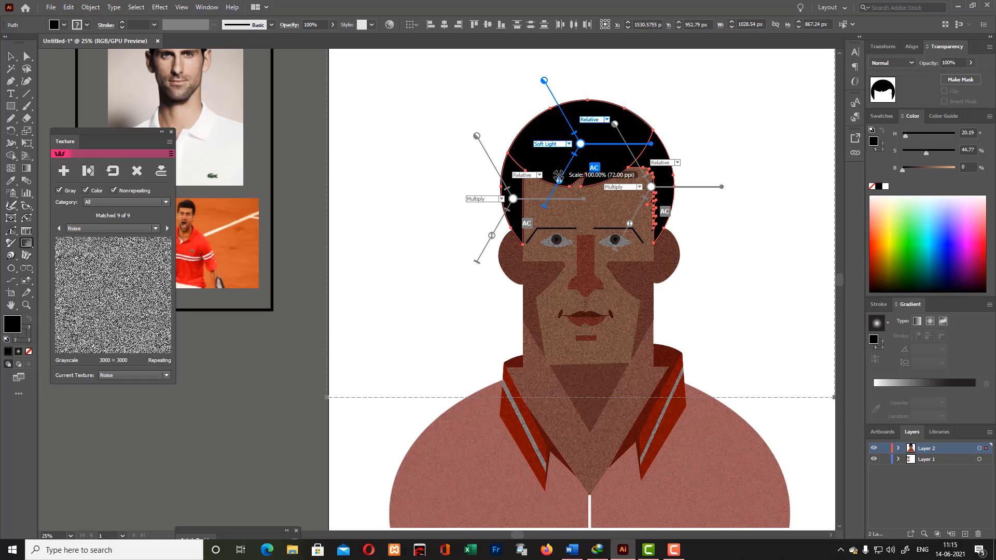
{"action": "left_click", "coordinate": [502, 199]}
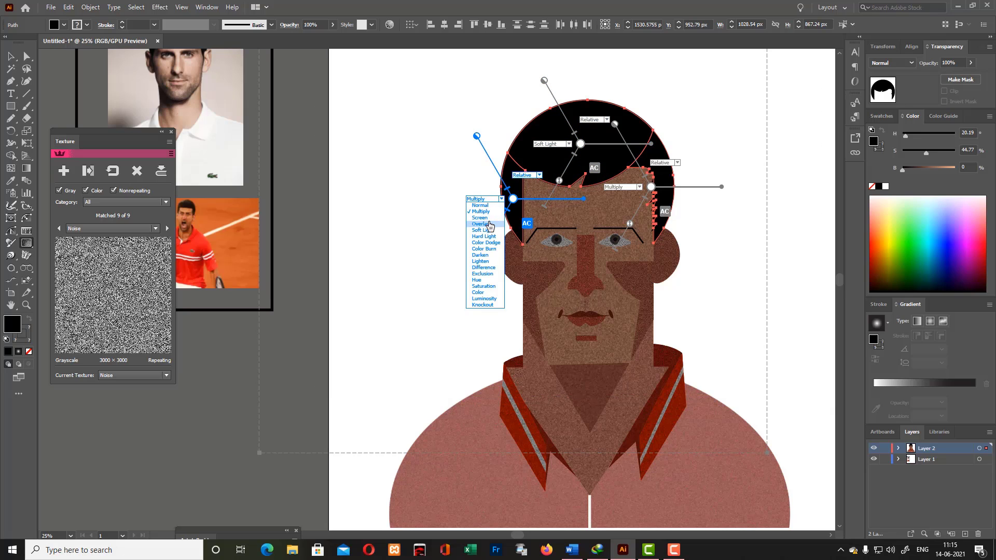
{"action": "left_click", "coordinate": [480, 255]}
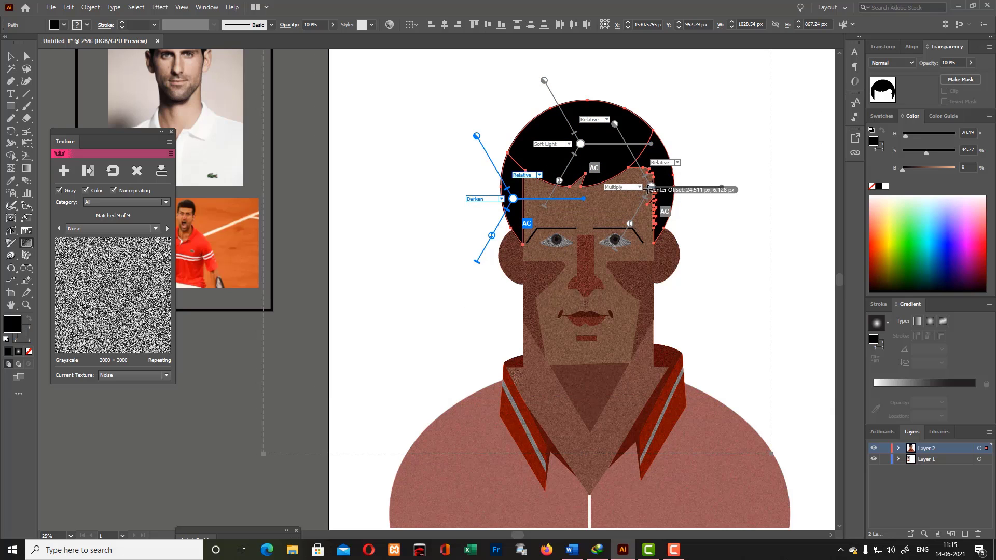
{"action": "left_click", "coordinate": [171, 132]}
{"action": "left_click", "coordinate": [362, 129]}
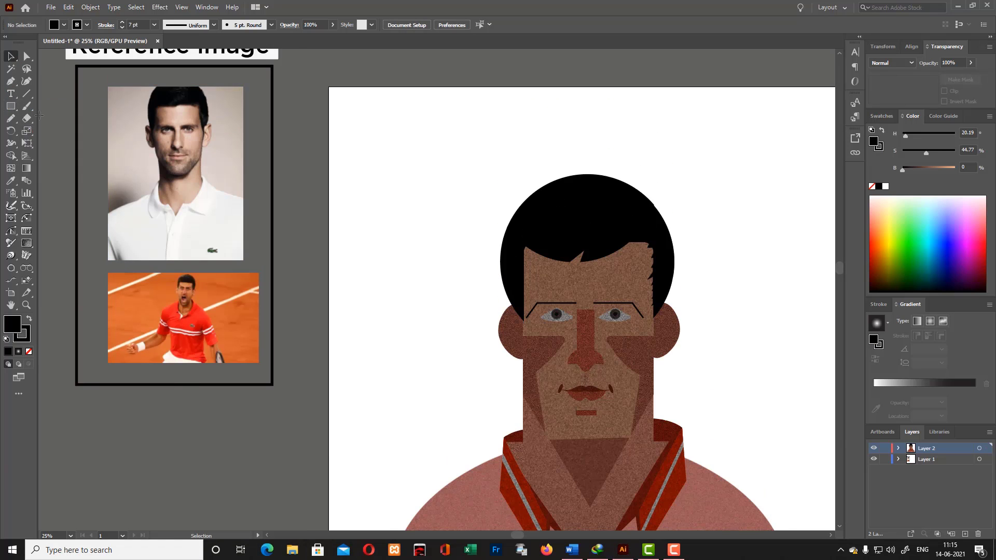
{"action": "left_click_drag", "start_coordinate": [10, 106], "coordinate": [41, 131]}
{"action": "left_click_drag", "start_coordinate": [439, 104], "coordinate": [768, 462]}
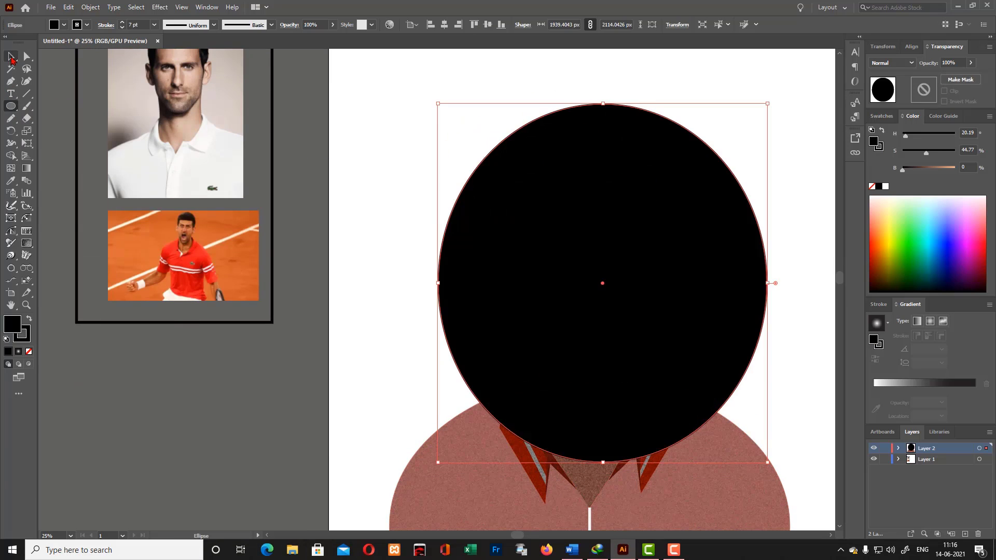
{"action": "left_click", "coordinate": [11, 56]}
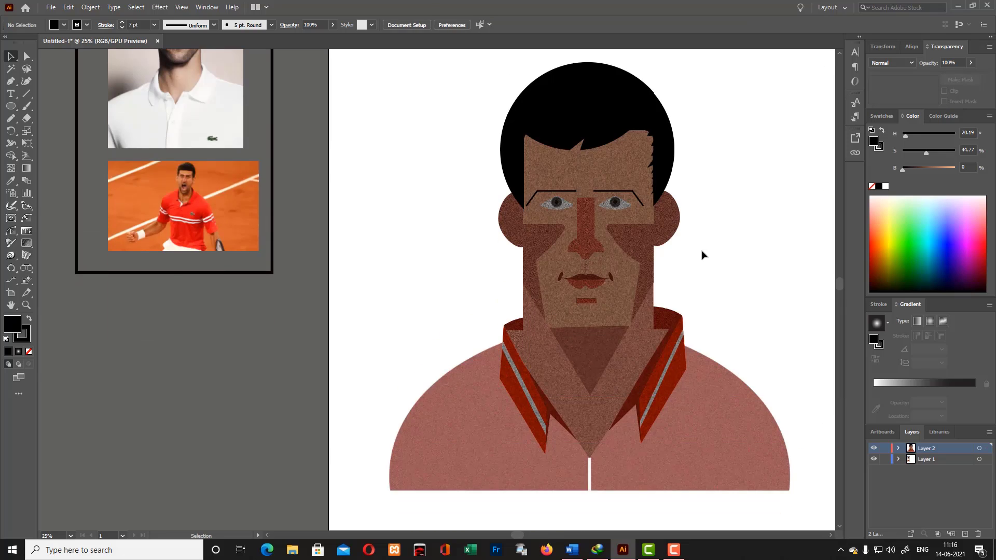
- Select the whole portrait, hide Layer 1 and erase the portrait's left half with a rectangular Eraser area
{"action": "key", "text": "ctrl+a"}
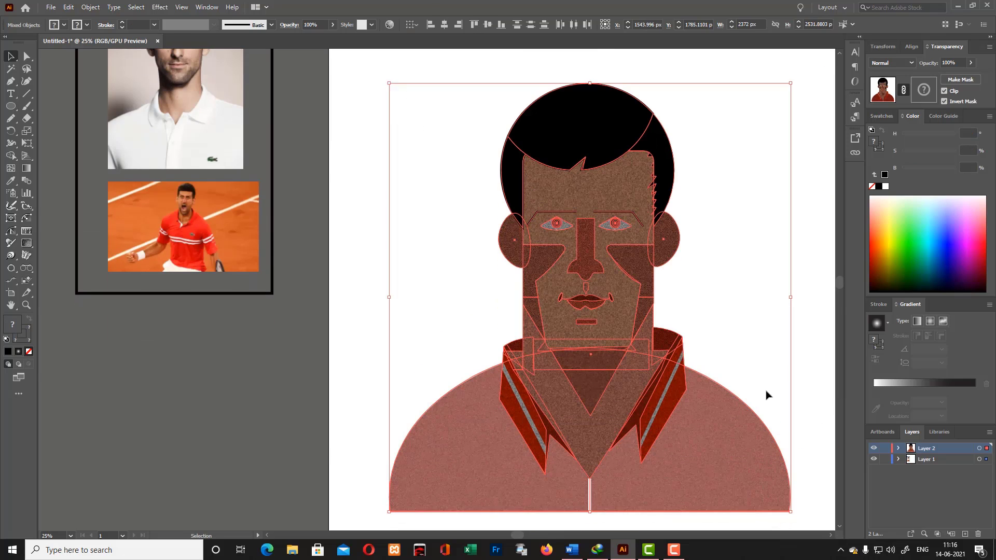
{"action": "key", "text": "a"}
{"action": "key", "text": "v"}
{"action": "left_click", "coordinate": [28, 121]}
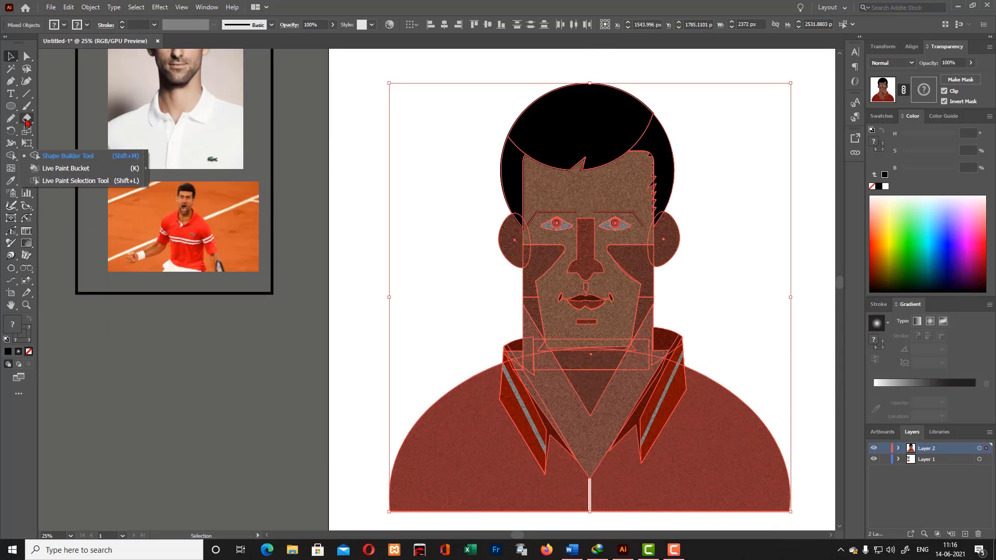
{"action": "left_click", "coordinate": [27, 119]}
{"action": "scroll", "coordinate": [320, 159], "scroll_direction": "up", "scroll_amount": 1}
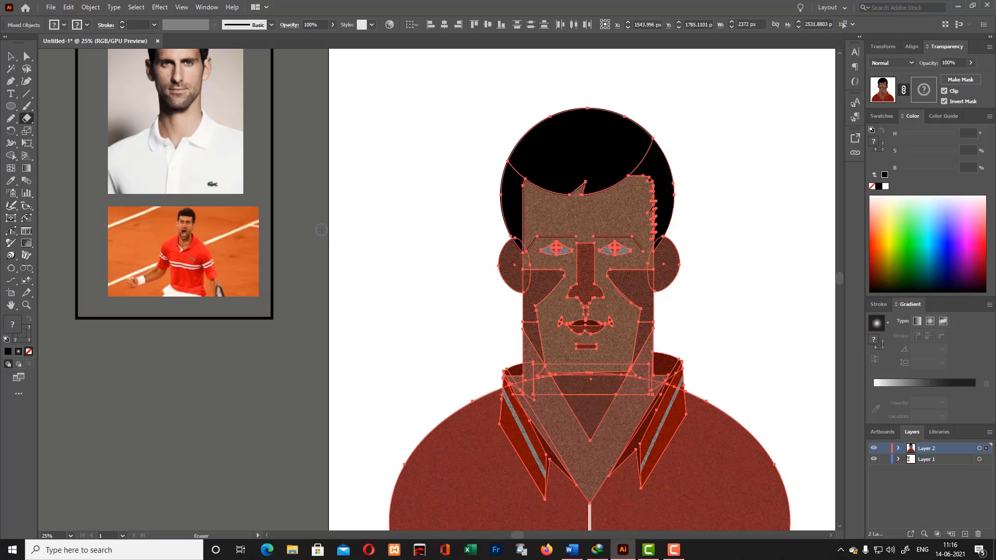
{"action": "key", "text": "ctrl+minus"}
{"action": "left_click", "coordinate": [874, 460]}
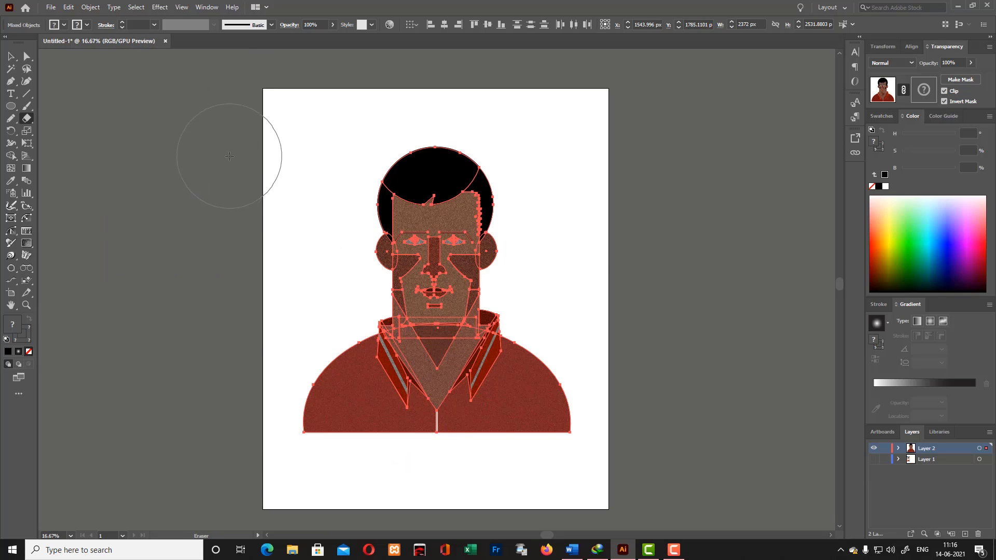
{"action": "mouse_move", "coordinate": [225, 120]}
{"action": "left_mouse_down"}
{"action": "mouse_move", "coordinate": [305, 442]}
{"action": "mouse_move", "coordinate": [436, 490]}
{"action": "left_mouse_up"}
{"action": "key", "text": "v"}
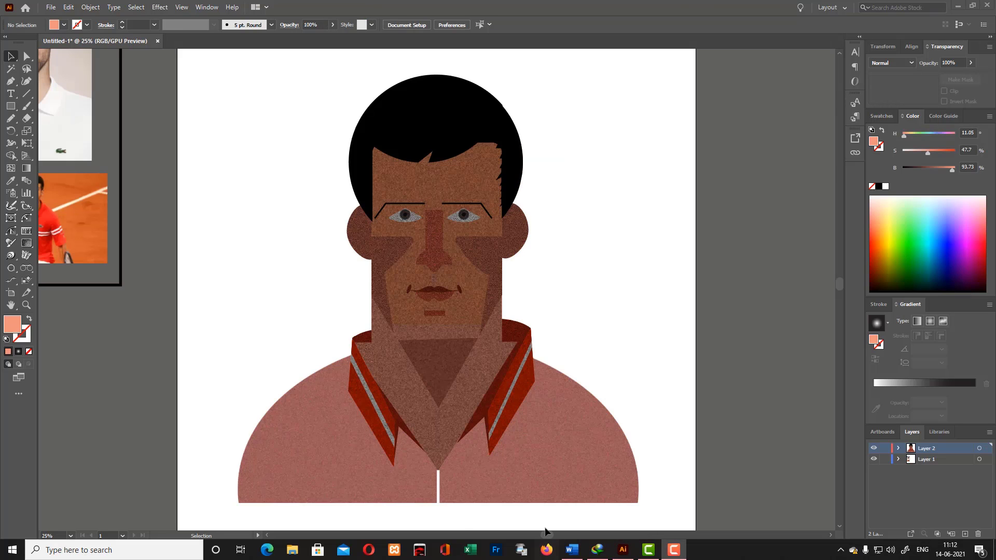
- Set the face shape's fill to a pale peach with hue 17, saturation 26 and brightness 94
{"action": "scroll", "coordinate": [708, 338], "scroll_direction": "left", "scroll_amount": 3}
{"action": "scroll", "coordinate": [711, 334], "scroll_direction": "up", "scroll_amount": 2}
{"action": "left_click", "coordinate": [587, 335]}
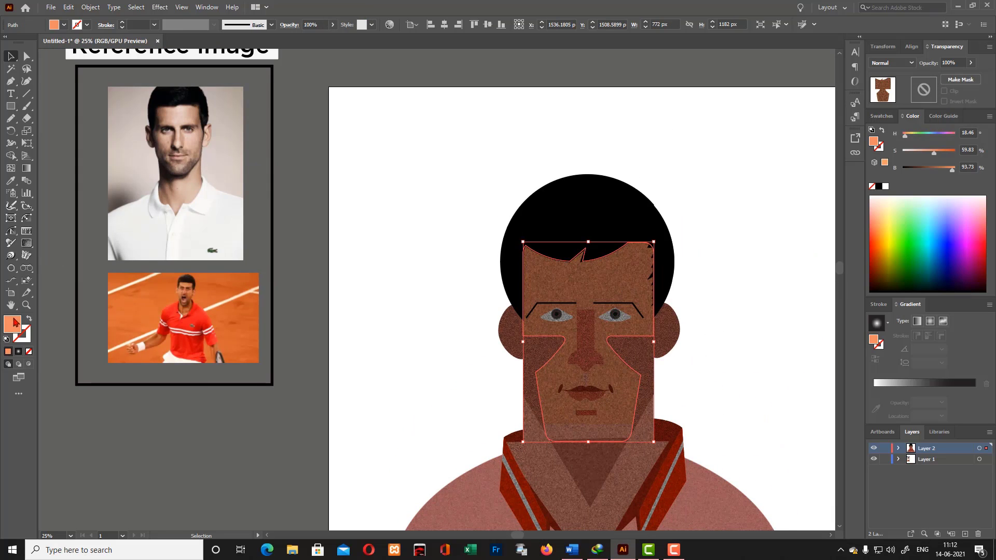
{"action": "double_click", "coordinate": [15, 323]}
{"action": "left_click", "coordinate": [648, 160]}
{"action": "left_click", "coordinate": [859, 156]}
- Change the face shape's fill to a yellow with hue 48, saturation 65 and brightness 94
{"action": "double_click", "coordinate": [14, 324]}
{"action": "left_click", "coordinate": [761, 266]}
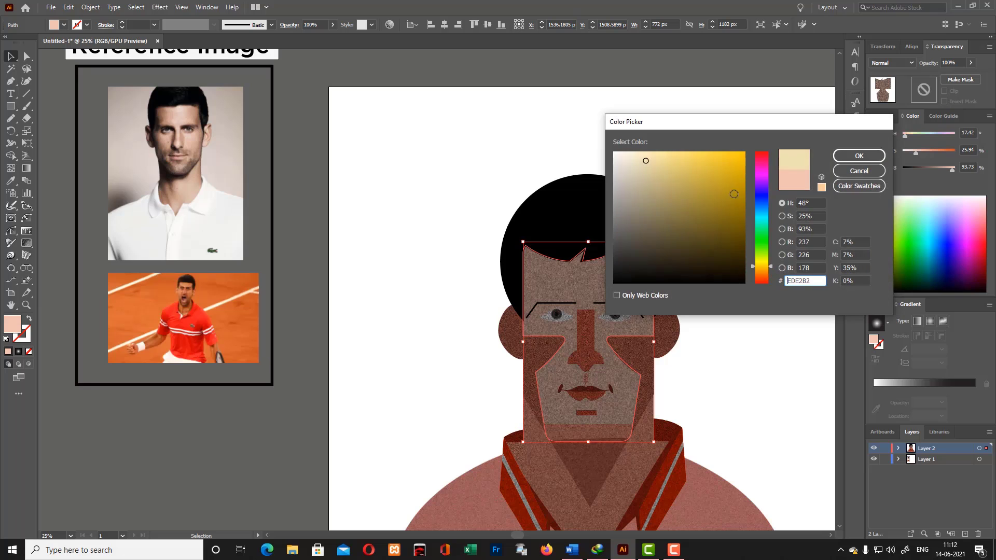
{"action": "left_click", "coordinate": [693, 158]}
{"action": "left_click", "coordinate": [860, 156]}
- Set the face shape's fill to the bright orange F49019
{"action": "double_click", "coordinate": [14, 324]}
{"action": "left_click", "coordinate": [762, 272]}
{"action": "left_click", "coordinate": [732, 157]}
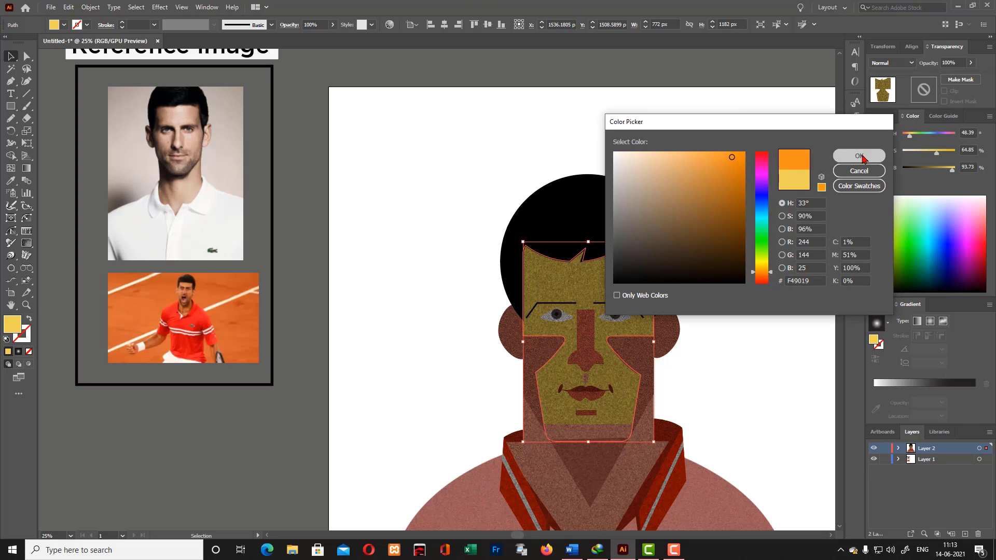
{"action": "left_click", "coordinate": [859, 156]}
{"action": "left_click", "coordinate": [720, 166]}
- Select the rectangle overlapping the chin and move it slightly down onto the top of the neck
{"action": "scroll", "coordinate": [730, 261], "scroll_direction": "down", "scroll_amount": 3}
{"action": "left_click", "coordinate": [573, 358]}
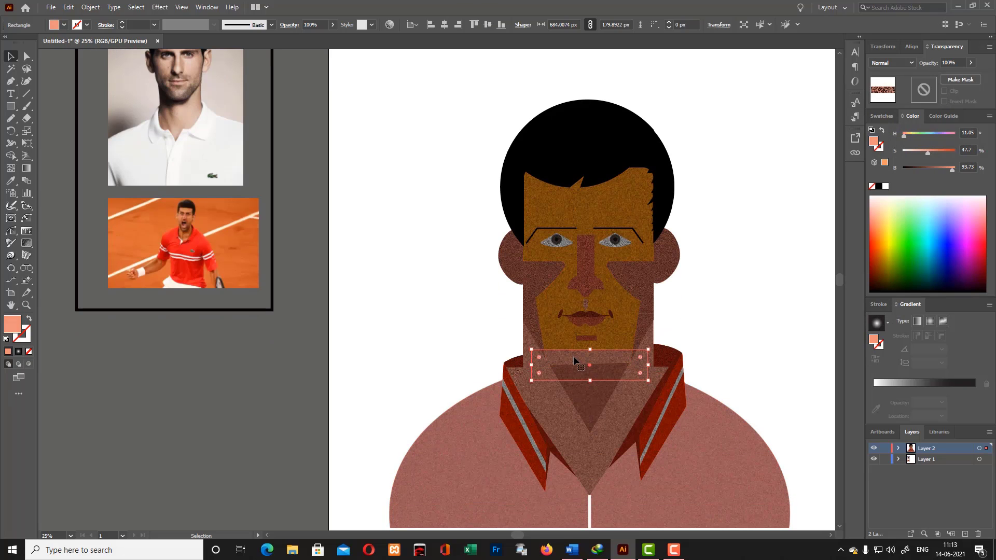
{"action": "left_click", "coordinate": [756, 275]}
{"action": "left_click", "coordinate": [614, 359]}
{"action": "left_click_drag", "start_coordinate": [619, 357], "coordinate": [619, 387]}
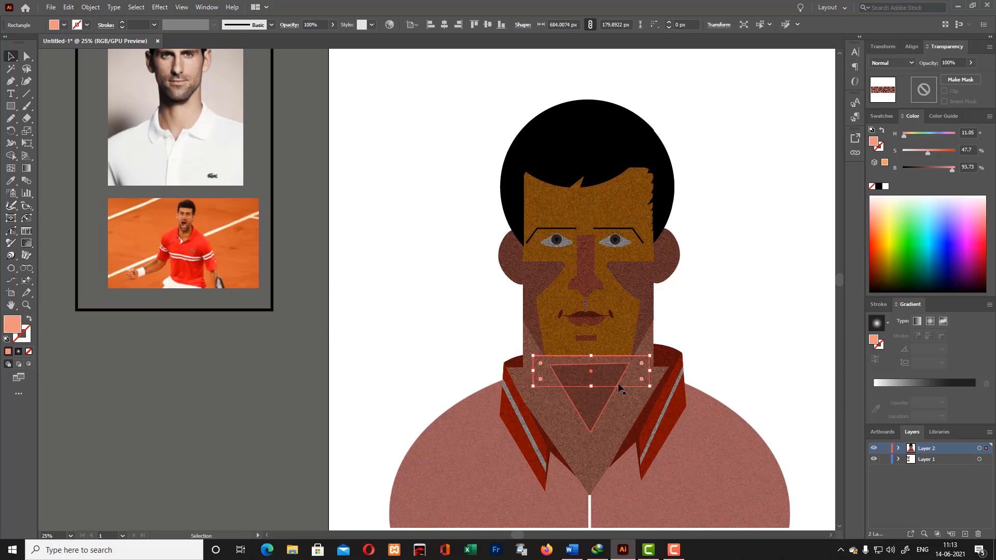
{"action": "left_click", "coordinate": [697, 347]}
{"action": "scroll", "coordinate": [738, 275], "scroll_direction": "down", "scroll_amount": 2}
{"action": "scroll", "coordinate": [731, 281], "scroll_direction": "up", "scroll_amount": 3}
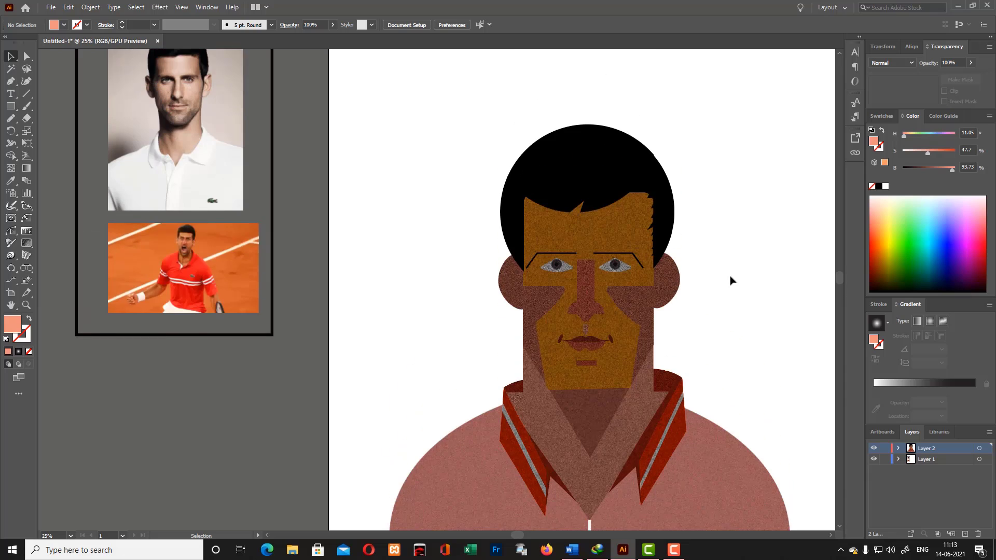
- Change the face shape's fill to an orange with hue 26, saturation 77 and brightness 93
{"action": "scroll", "coordinate": [731, 281], "scroll_direction": "down", "scroll_amount": 1}
{"action": "left_click", "coordinate": [551, 298]}
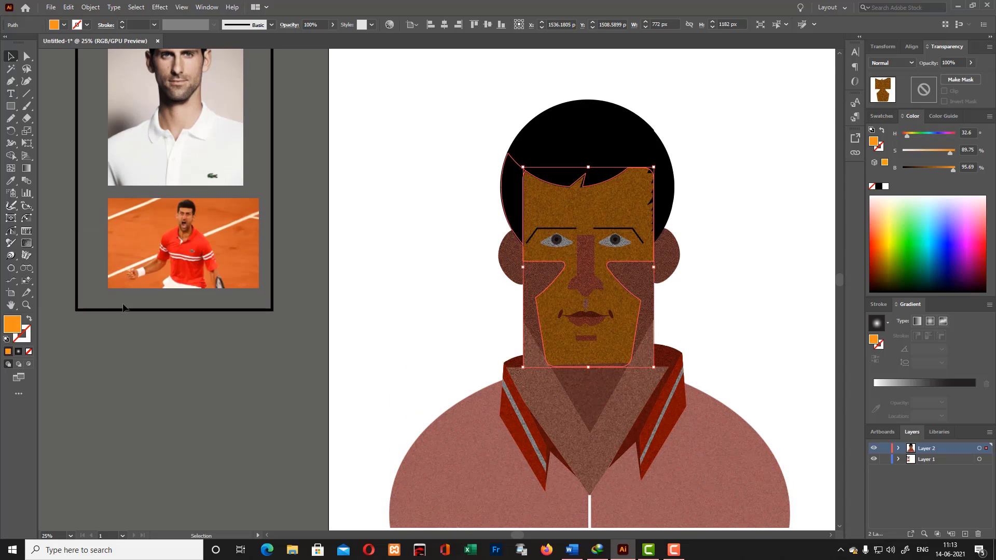
{"action": "double_click", "coordinate": [13, 324]}
{"action": "mouse_move", "coordinate": [769, 272]}
{"action": "left_mouse_down"}
{"action": "mouse_move", "coordinate": [769, 188]}
{"action": "mouse_move", "coordinate": [772, 272]}
{"action": "left_mouse_up"}
{"action": "left_click", "coordinate": [713, 162]}
{"action": "key", "text": "Return"}
{"action": "left_click", "coordinate": [714, 166]}
- Set the face shape's fill to the muted peach EFA884
{"action": "left_click", "coordinate": [551, 298]}
{"action": "double_click", "coordinate": [12, 325]}
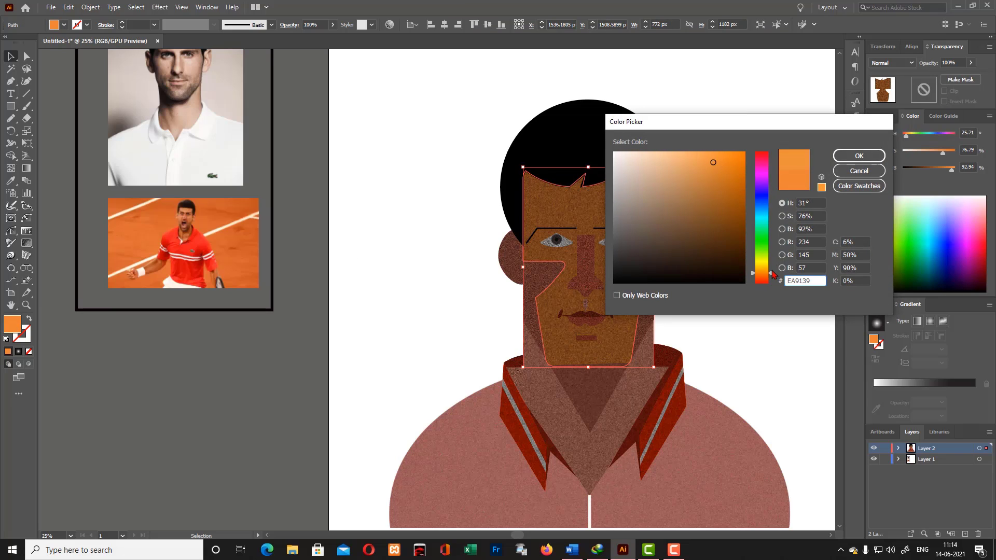
{"action": "left_click", "coordinate": [851, 156]}
{"action": "left_click_drag", "start_coordinate": [719, 164], "coordinate": [672, 161]}
{"action": "left_click", "coordinate": [726, 172]}
{"action": "left_click", "coordinate": [625, 202]}
{"action": "double_click", "coordinate": [13, 324]}
{"action": "left_click", "coordinate": [853, 157]}
{"action": "left_click", "coordinate": [726, 174]}
{"action": "left_click", "coordinate": [624, 205]}
- Try a paler peach tint for the face shape's fill
{"action": "double_click", "coordinate": [12, 324]}
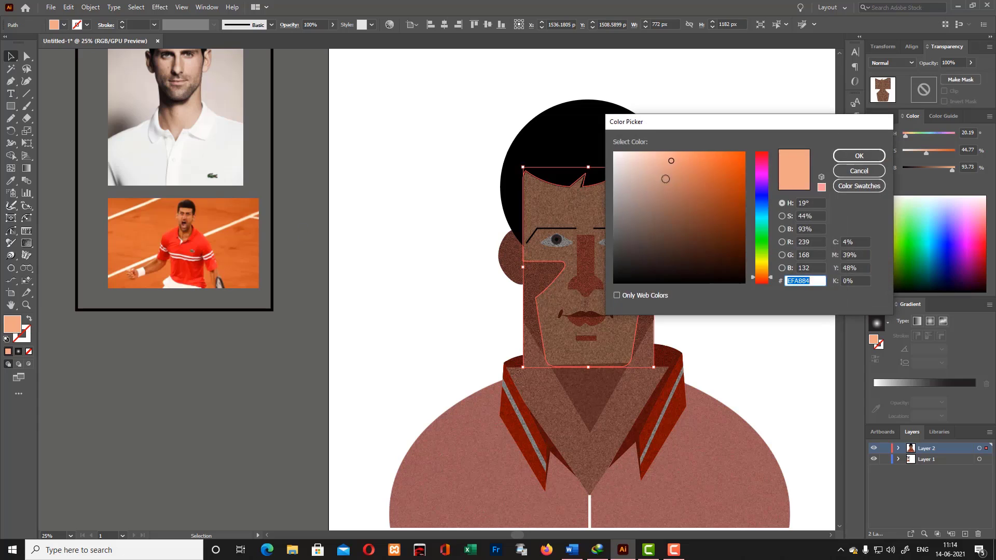
{"action": "left_click", "coordinate": [639, 161]}
{"action": "left_click", "coordinate": [859, 156]}
{"action": "left_click", "coordinate": [724, 169]}
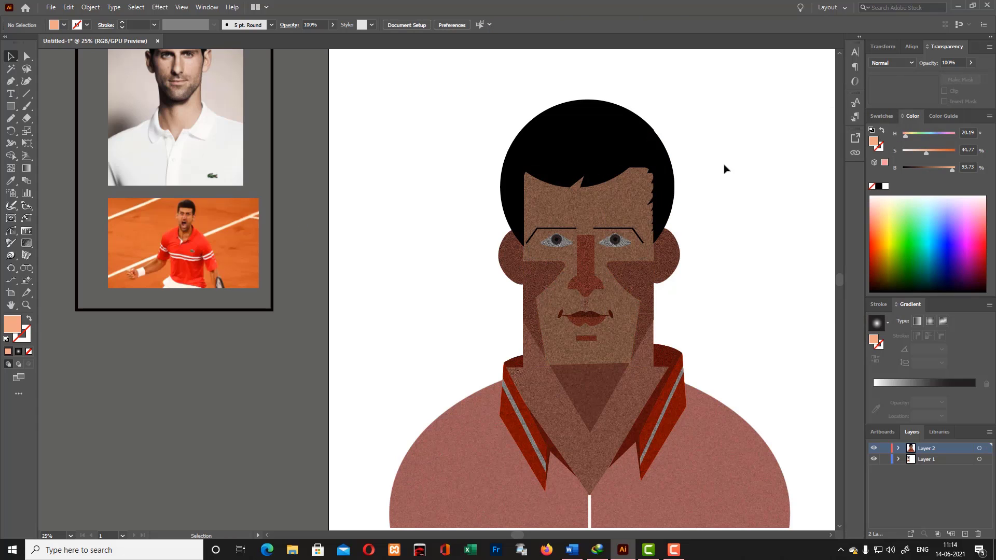
- Select the three hair shapes and set the Noise texture on the top hair piece to Soft Light blending
{"action": "left_click", "coordinate": [584, 127]}
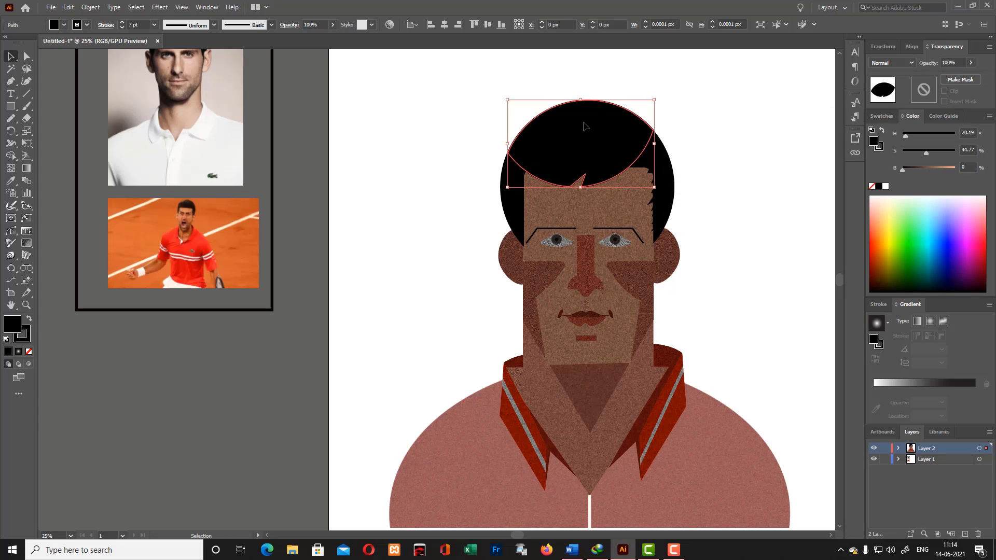
{"action": "left_click", "coordinate": [668, 185], "text": "shift"}
{"action": "left_click", "coordinate": [513, 192], "text": "shift"}
{"action": "left_click", "coordinate": [26, 243]}
{"action": "left_click", "coordinate": [569, 144]}
{"action": "left_click", "coordinate": [561, 160]}
{"action": "left_click", "coordinate": [569, 144]}
{"action": "left_click", "coordinate": [558, 175]}
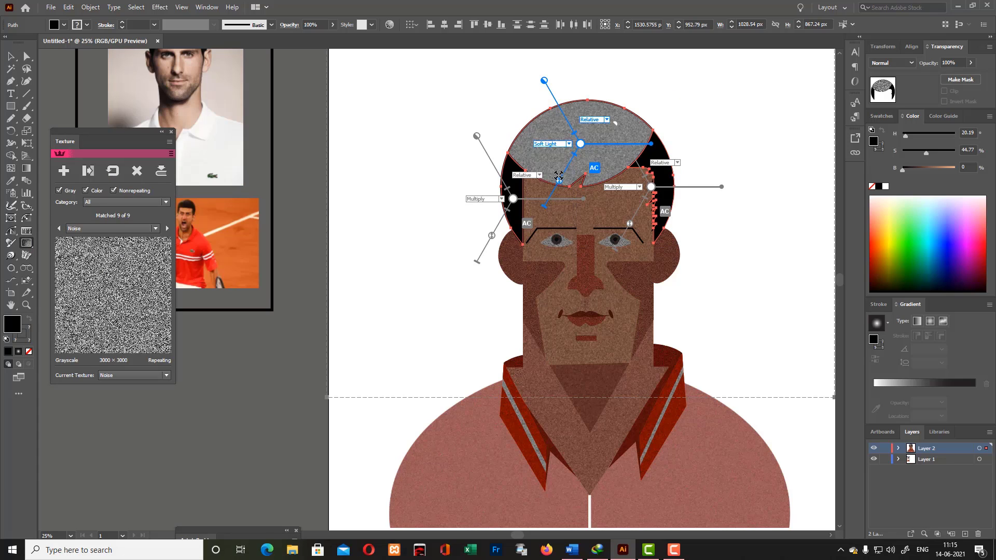
- Set the left hair piece's Noise texture to Darken blending, close the texture controls and deselect the hair
{"action": "left_click", "coordinate": [501, 199]}
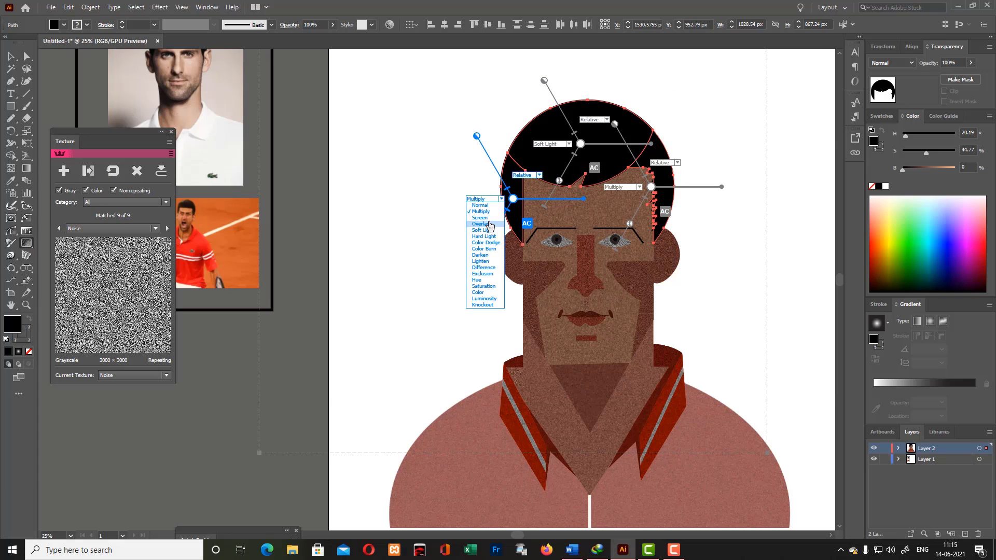
{"action": "left_click", "coordinate": [480, 211]}
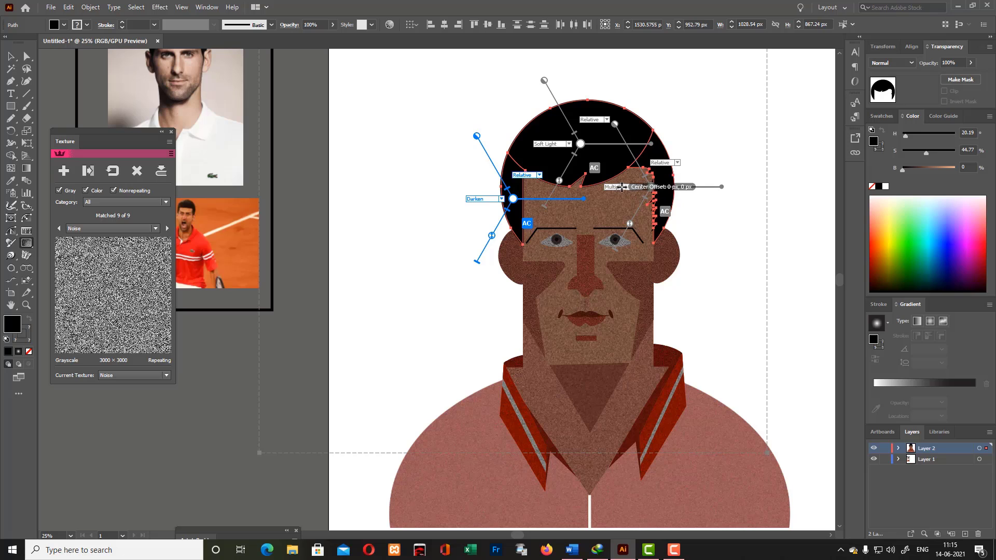
{"action": "left_click", "coordinate": [173, 135]}
{"action": "key", "text": "v"}
{"action": "left_click", "coordinate": [361, 128]}
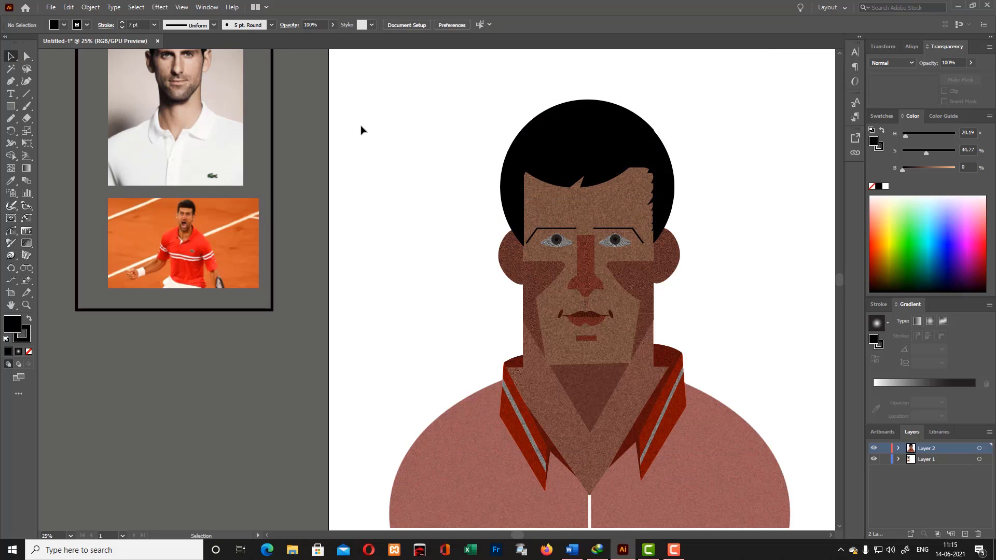
{"action": "scroll", "coordinate": [362, 131], "scroll_direction": "up", "scroll_amount": 6}
{"action": "left_click_drag", "start_coordinate": [11, 106], "coordinate": [56, 129]}
{"action": "scroll", "coordinate": [452, 135], "scroll_direction": "down", "scroll_amount": 5}
{"action": "left_click_drag", "start_coordinate": [438, 104], "coordinate": [767, 462]}
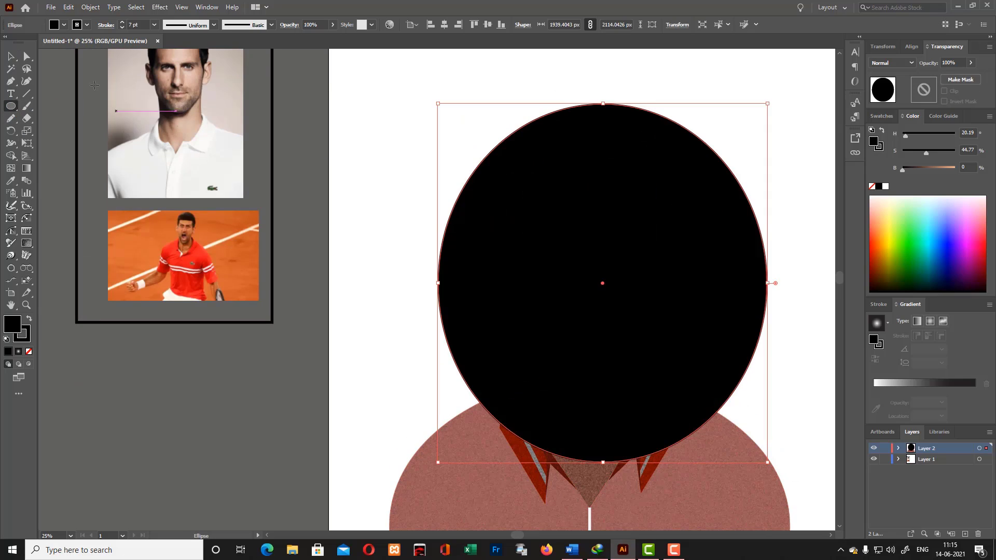
{"action": "left_click", "coordinate": [11, 56]}
{"action": "left_click_drag", "start_coordinate": [630, 247], "coordinate": [722, 232]}
{"action": "scroll", "coordinate": [737, 252], "scroll_direction": "down", "scroll_amount": 5}
{"action": "scroll", "coordinate": [739, 260], "scroll_direction": "up", "scroll_amount": 7}
{"action": "key", "text": "Delete"}
- Select all portrait shapes, hide Layer 1 and erase the left half up to the vertical centre line
{"action": "scroll", "coordinate": [736, 282], "scroll_direction": "down", "scroll_amount": 3}
{"action": "left_click_drag", "start_coordinate": [366, 65], "coordinate": [859, 540]}
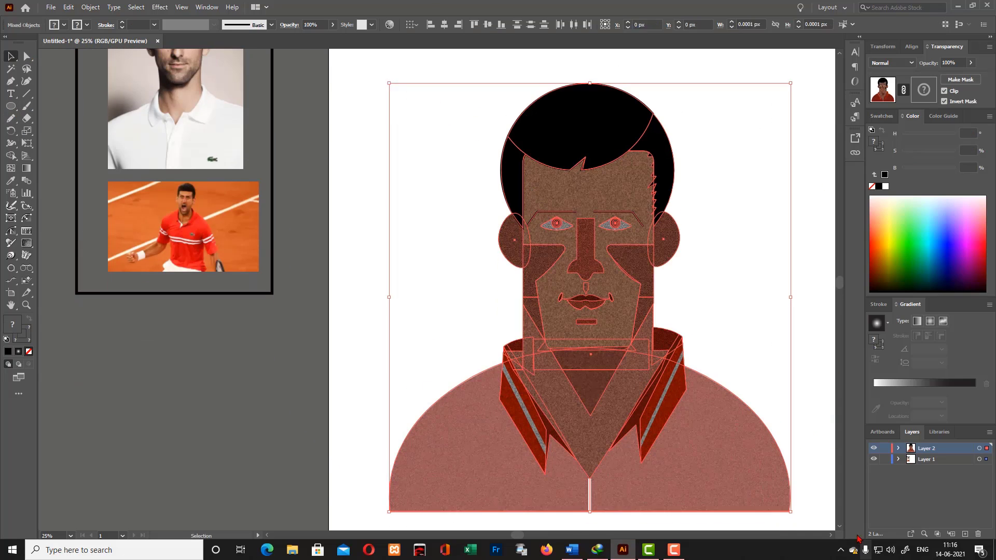
{"action": "key", "text": "a"}
{"action": "left_click", "coordinate": [15, 158]}
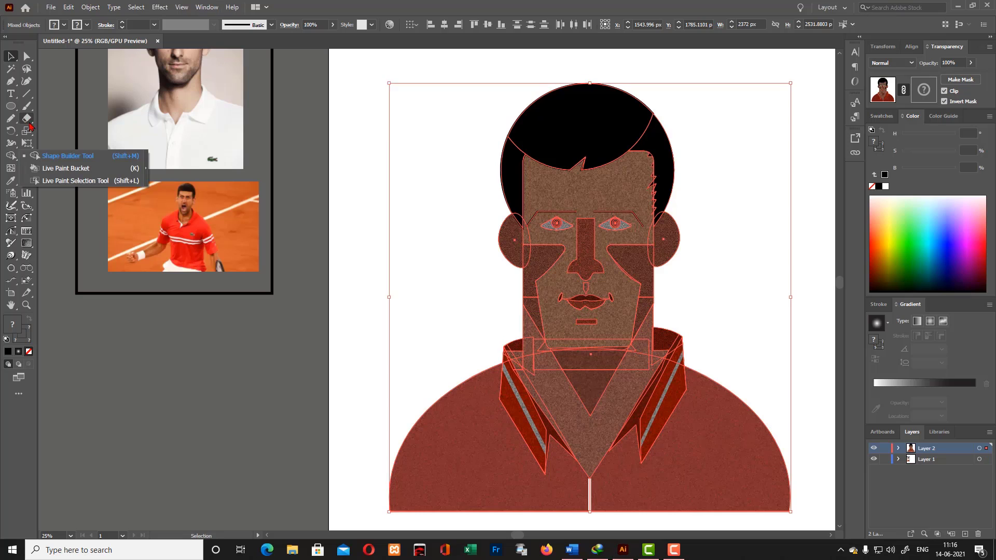
{"action": "left_click", "coordinate": [28, 120]}
{"action": "scroll", "coordinate": [320, 158], "scroll_direction": "up", "scroll_amount": 2}
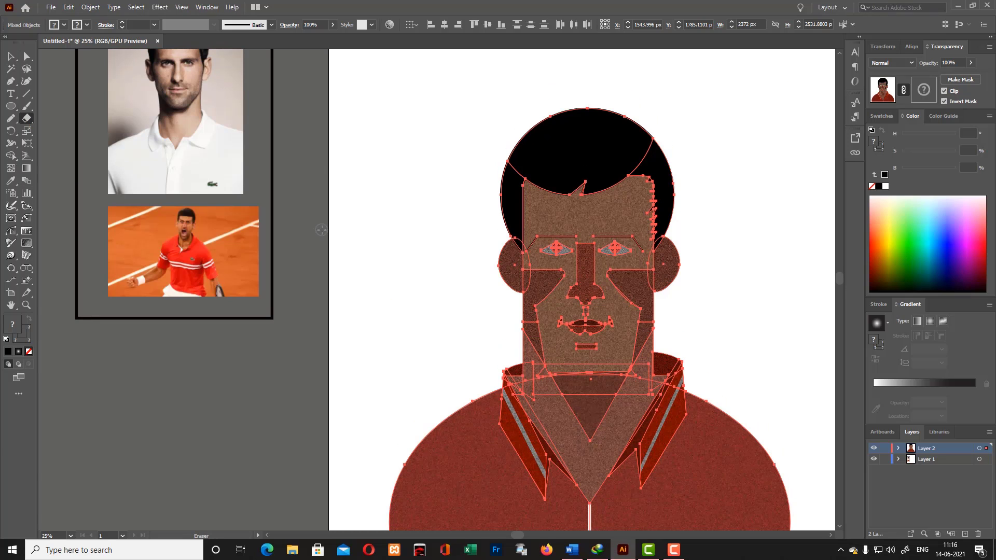
{"action": "key", "text": "ctrl+minus"}
{"action": "left_click", "coordinate": [874, 459]}
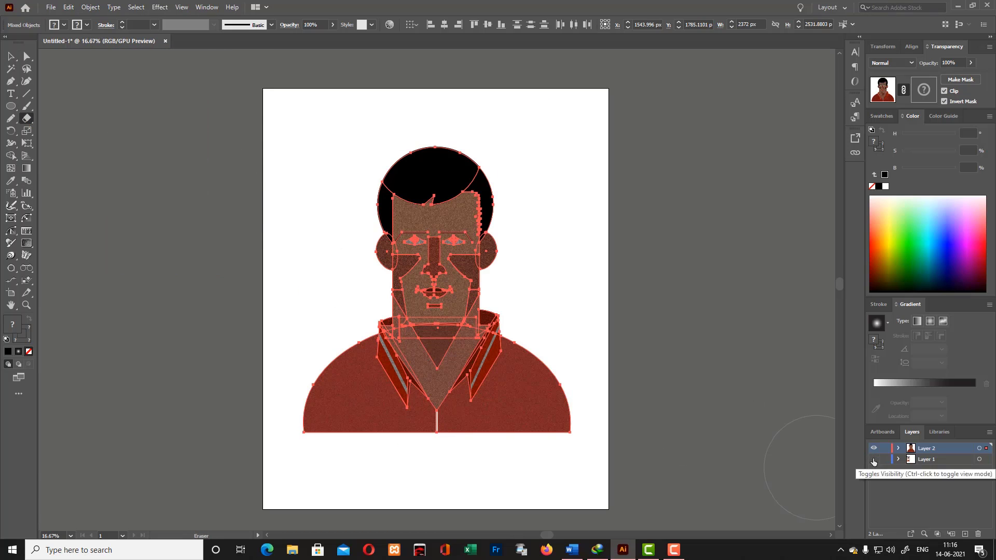
{"action": "left_click_drag", "start_coordinate": [243, 182], "coordinate": [437, 493]}
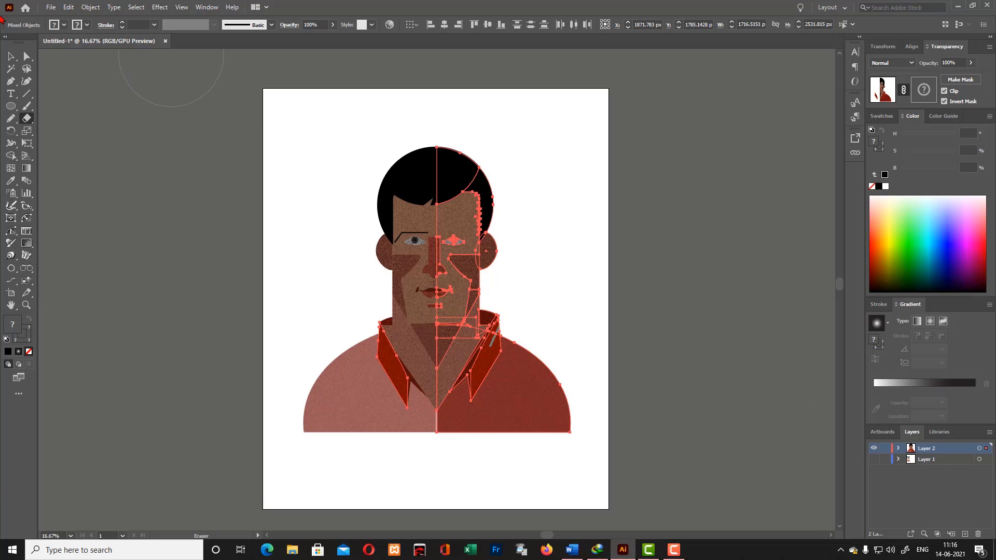
{"action": "key", "text": "v"}
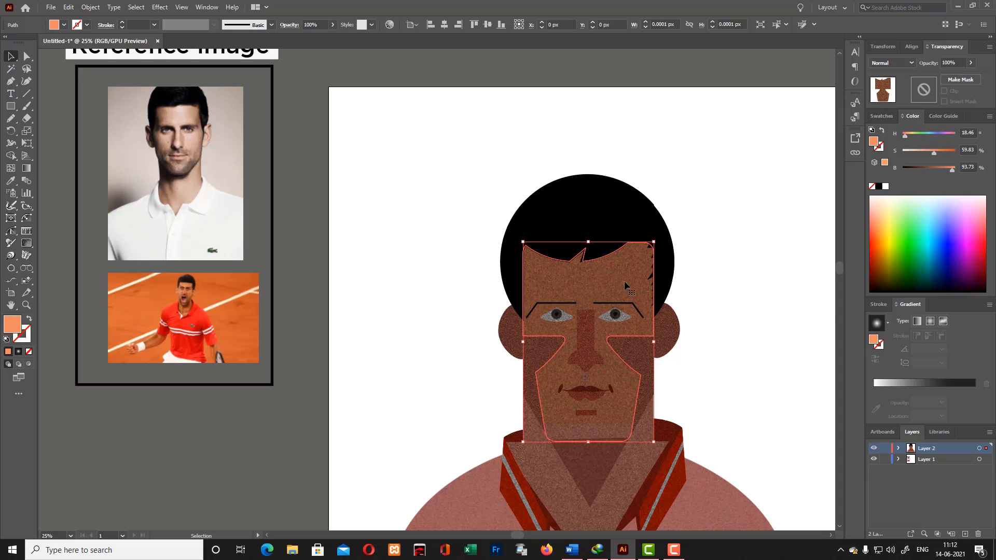
- Lighten the face shape's fill to a pale peach
{"action": "double_click", "coordinate": [13, 325]}
{"action": "left_click_drag", "start_coordinate": [676, 166], "coordinate": [647, 160]}
{"action": "left_click", "coordinate": [843, 158]}
- Shift the face shape's fill to a yellow with hue 48, saturation 65 and brightness 94
{"action": "double_click", "coordinate": [19, 327]}
{"action": "left_click_drag", "start_coordinate": [769, 281], "coordinate": [771, 272]}
{"action": "left_click", "coordinate": [699, 160]}
{"action": "left_click", "coordinate": [859, 156]}
- Change the face shape's fill to the bright orange F49019
{"action": "double_click", "coordinate": [12, 325]}
{"action": "left_click", "coordinate": [732, 157]}
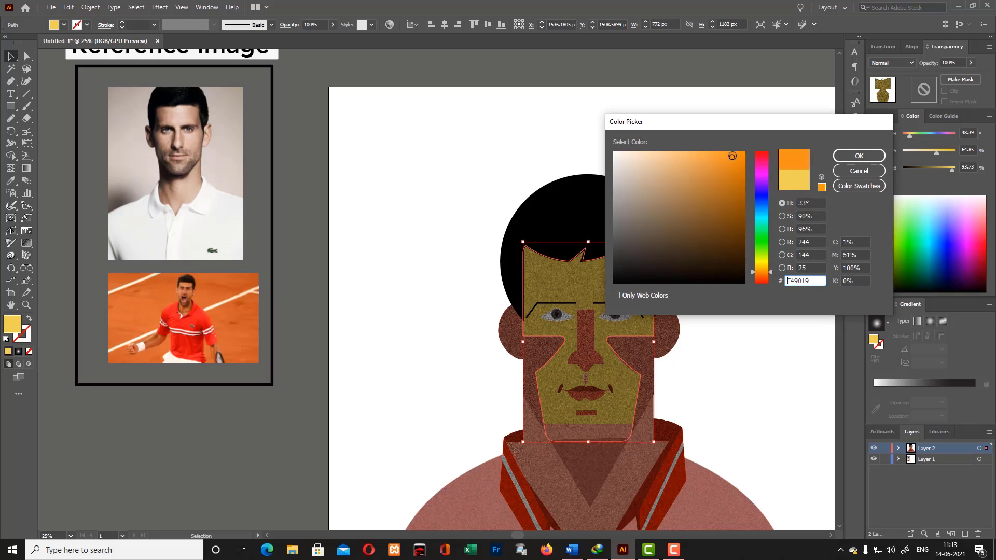
{"action": "key", "text": "Return"}
- Move the rectangle below the chin slightly down so it sits on the neck, and deselect it
{"action": "scroll", "coordinate": [728, 280], "scroll_direction": "down", "scroll_amount": 3}
{"action": "left_click", "coordinate": [574, 356]}
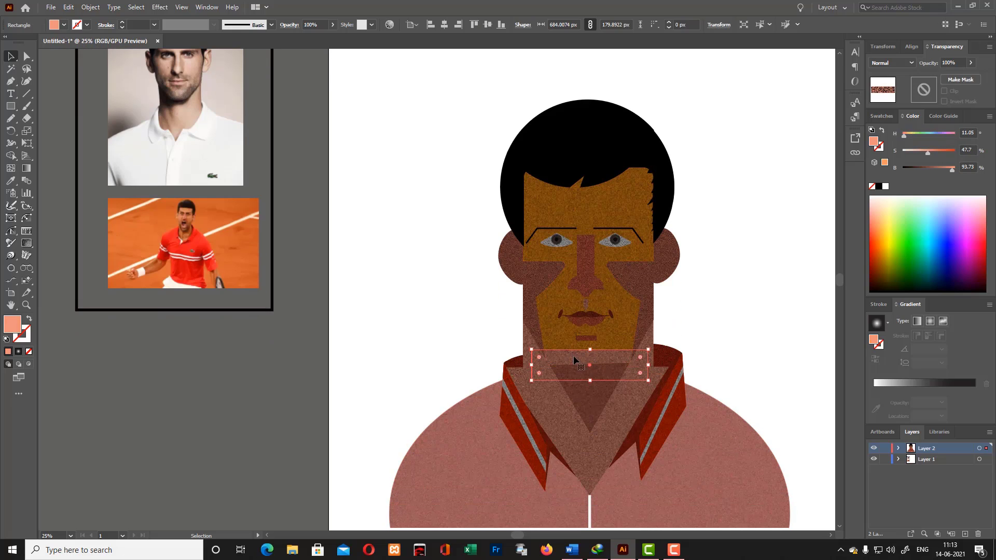
{"action": "left_click", "coordinate": [756, 275]}
{"action": "left_click", "coordinate": [614, 358]}
{"action": "left_click_drag", "start_coordinate": [617, 358], "coordinate": [608, 385]}
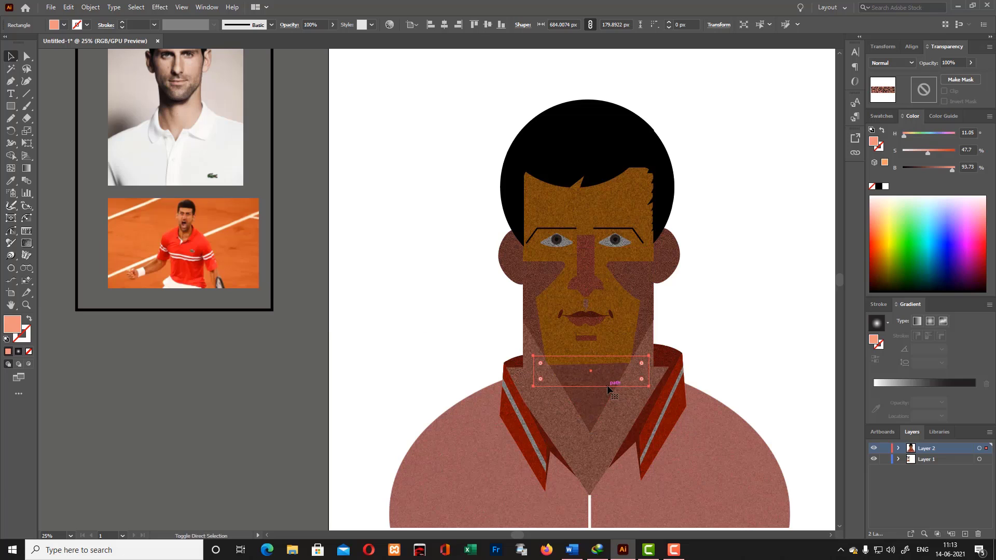
{"action": "left_click", "coordinate": [740, 272]}
- Shift the face shape's fill to a redder orange with hue about 26, saturation 77 and brightness 93
{"action": "scroll", "coordinate": [733, 279], "scroll_direction": "down", "scroll_amount": 2}
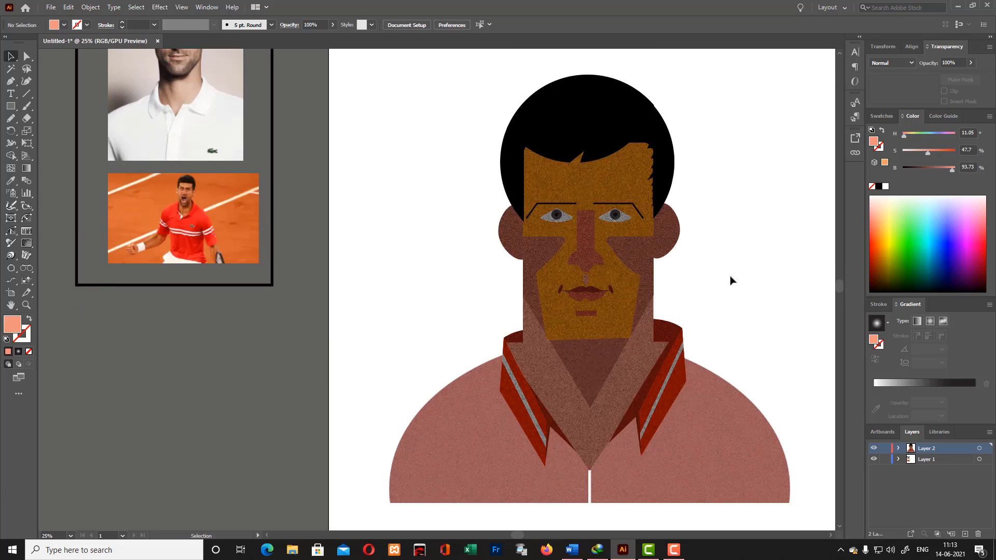
{"action": "scroll", "coordinate": [571, 290], "scroll_direction": "up", "scroll_amount": 7}
{"action": "scroll", "coordinate": [447, 295], "scroll_direction": "down", "scroll_amount": 5}
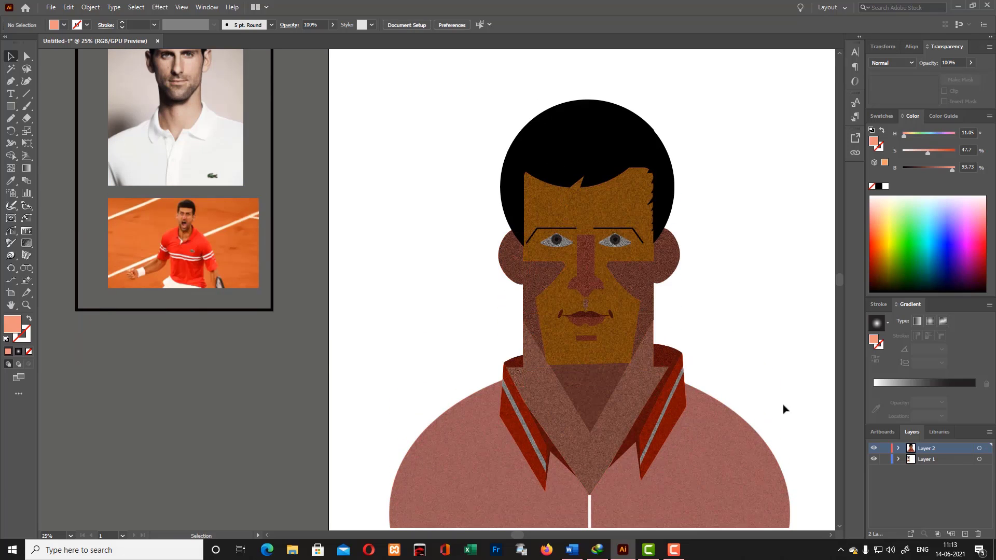
{"action": "left_click", "coordinate": [639, 215]}
{"action": "double_click", "coordinate": [13, 324]}
{"action": "left_click_drag", "start_coordinate": [767, 274], "coordinate": [756, 214]}
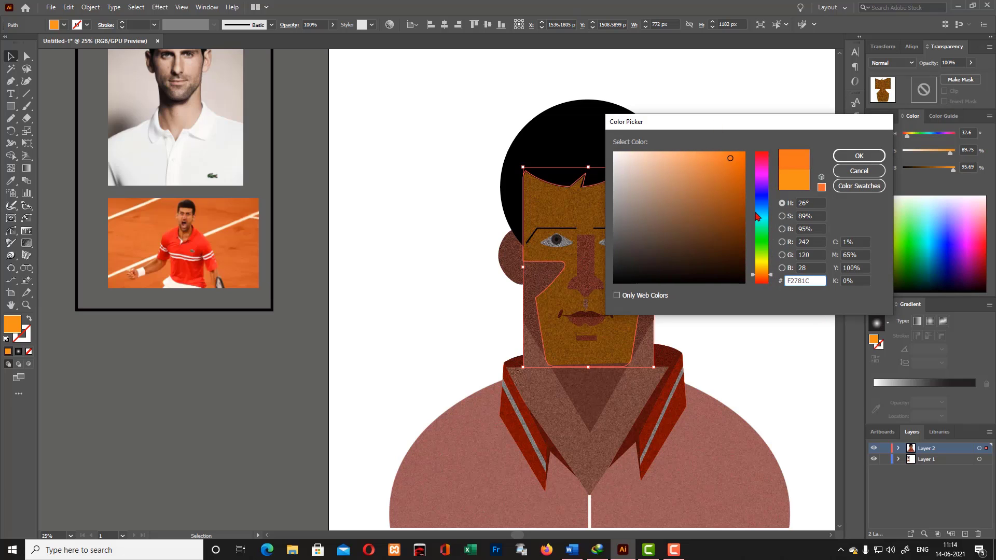
{"action": "left_click", "coordinate": [857, 162]}
{"action": "double_click", "coordinate": [13, 325]}
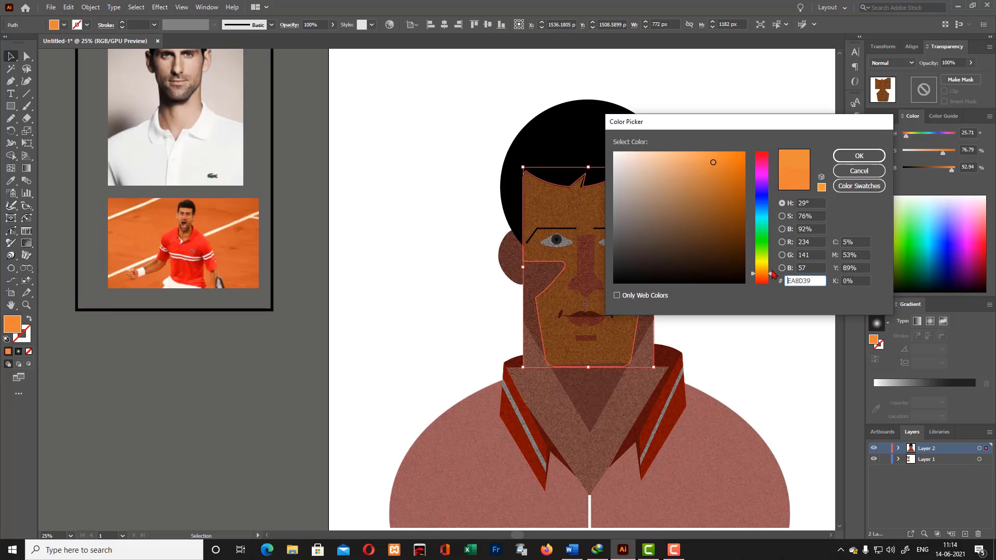
{"action": "left_click_drag", "start_coordinate": [772, 271], "coordinate": [772, 274]}
{"action": "left_click", "coordinate": [857, 157]}
- Soften the face shape's fill to a peach with hue about 20, saturation 45 and brightness 94, and deselect it
{"action": "left_click_drag", "start_coordinate": [729, 159], "coordinate": [673, 159]}
{"action": "left_click", "coordinate": [689, 210]}
{"action": "left_click", "coordinate": [634, 217]}
{"action": "double_click", "coordinate": [12, 332]}
{"action": "left_click", "coordinate": [856, 156]}
{"action": "left_click", "coordinate": [744, 163]}
{"action": "left_click", "coordinate": [633, 213]}
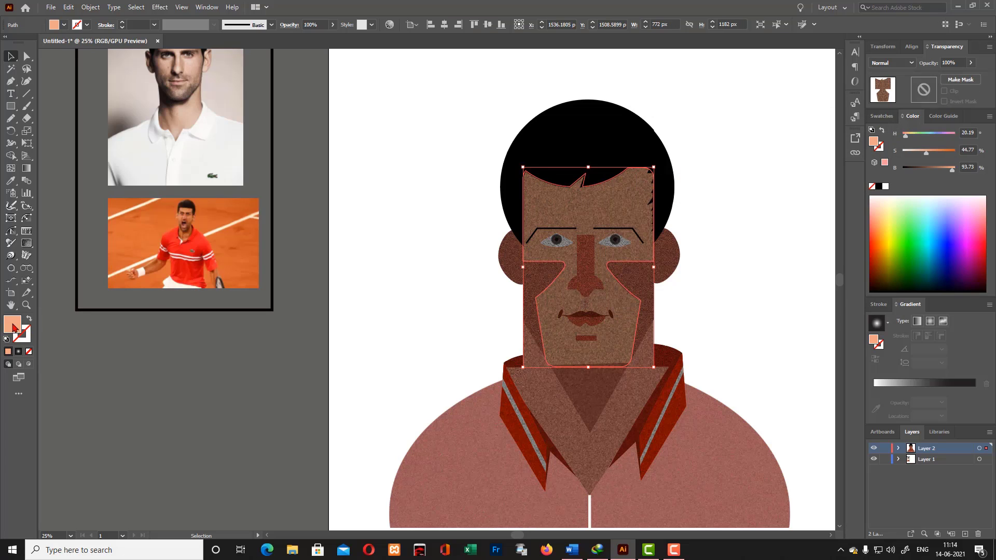
{"action": "double_click", "coordinate": [12, 327]}
{"action": "left_click", "coordinate": [639, 157]}
{"action": "left_click", "coordinate": [860, 156]}
{"action": "left_click", "coordinate": [714, 167]}
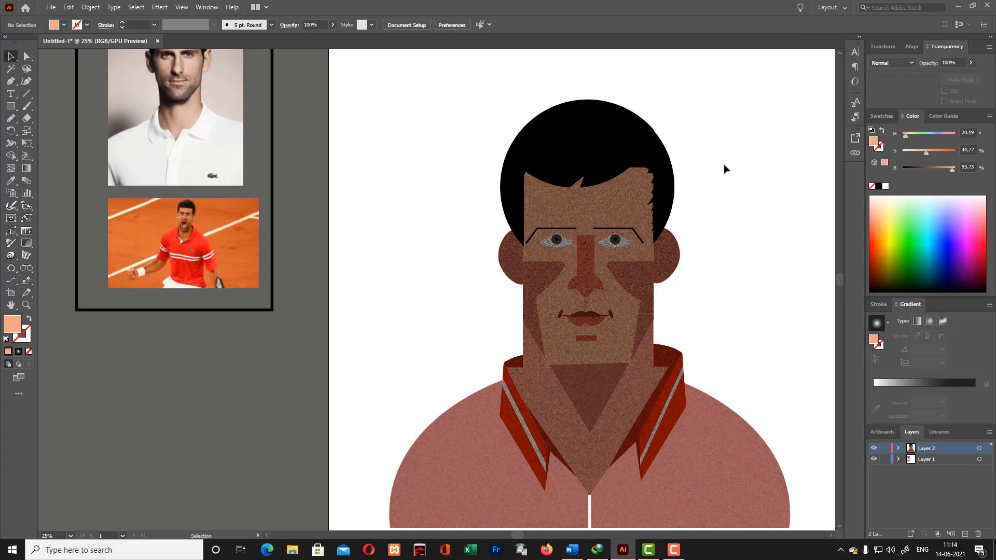
- Select the black hair shapes and set the noise texture on the top hair shape to Soft Light blending
{"action": "left_click", "coordinate": [584, 124]}
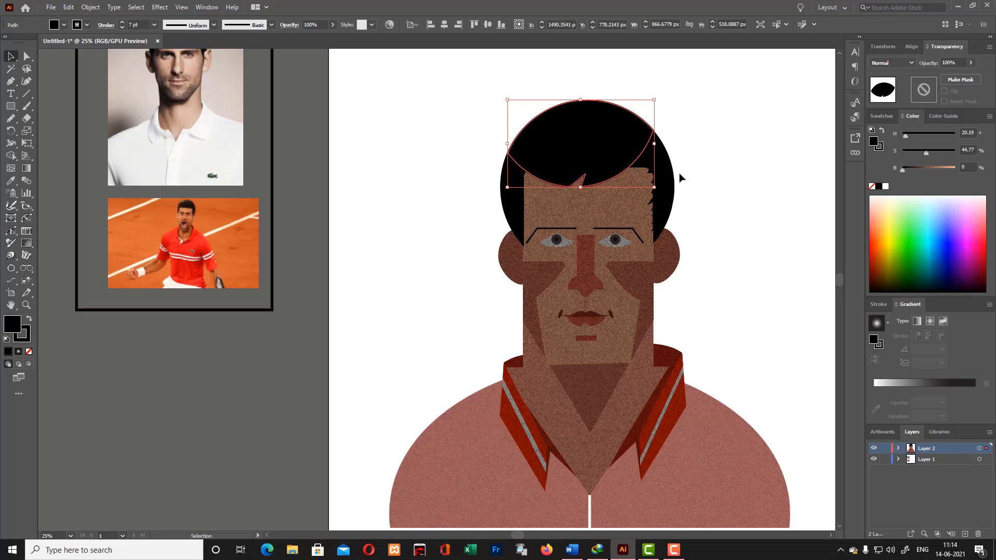
{"action": "left_click", "coordinate": [666, 182], "text": "shift"}
{"action": "left_click", "coordinate": [513, 199], "text": "shift"}
{"action": "left_click", "coordinate": [28, 243]}
{"action": "left_click", "coordinate": [569, 145]}
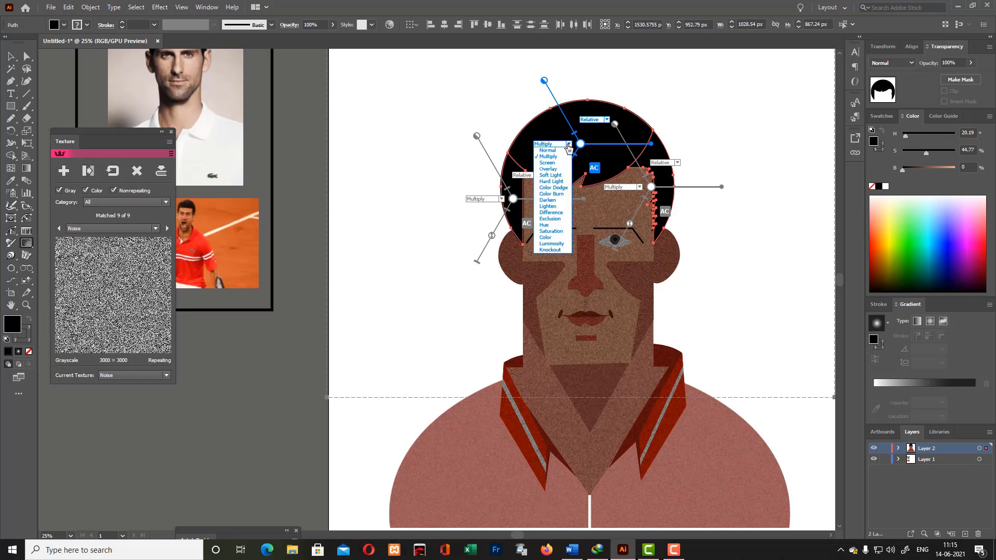
{"action": "left_click", "coordinate": [551, 174]}
- Set the noise texture on the left side of the hair to Darken blending, close the texture settings and deselect the hair
{"action": "left_click", "coordinate": [513, 198]}
{"action": "left_click", "coordinate": [502, 199]}
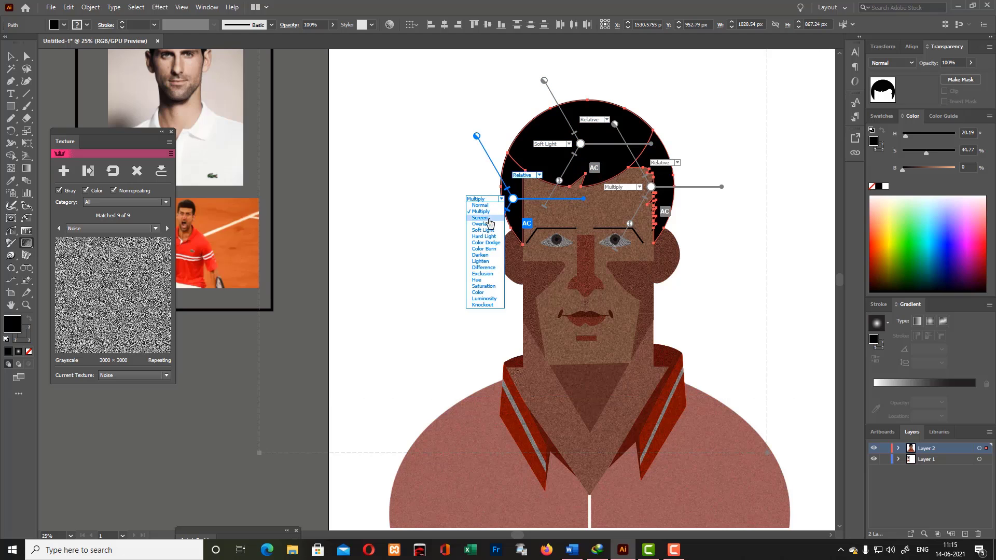
{"action": "left_click", "coordinate": [475, 205]}
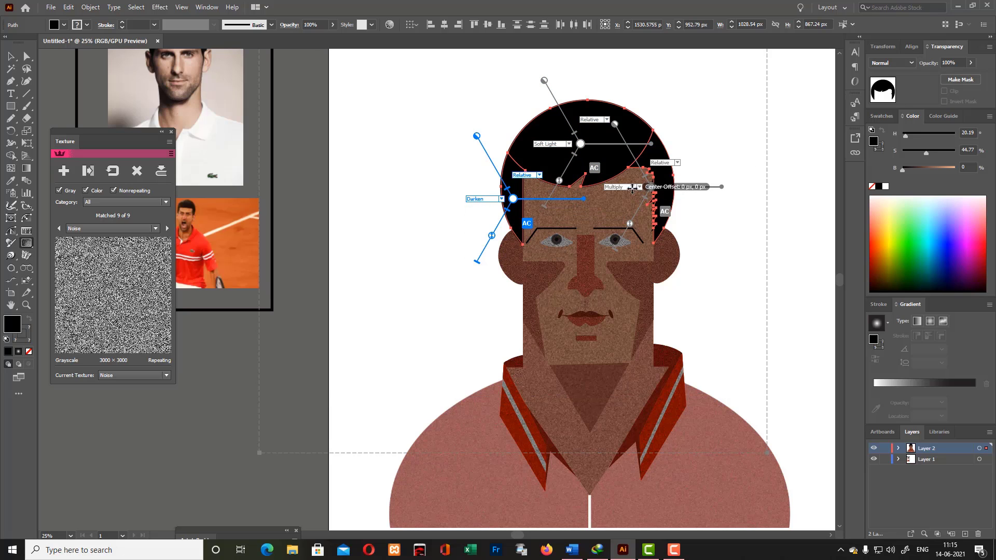
{"action": "left_click_drag", "start_coordinate": [535, 167], "coordinate": [540, 169]}
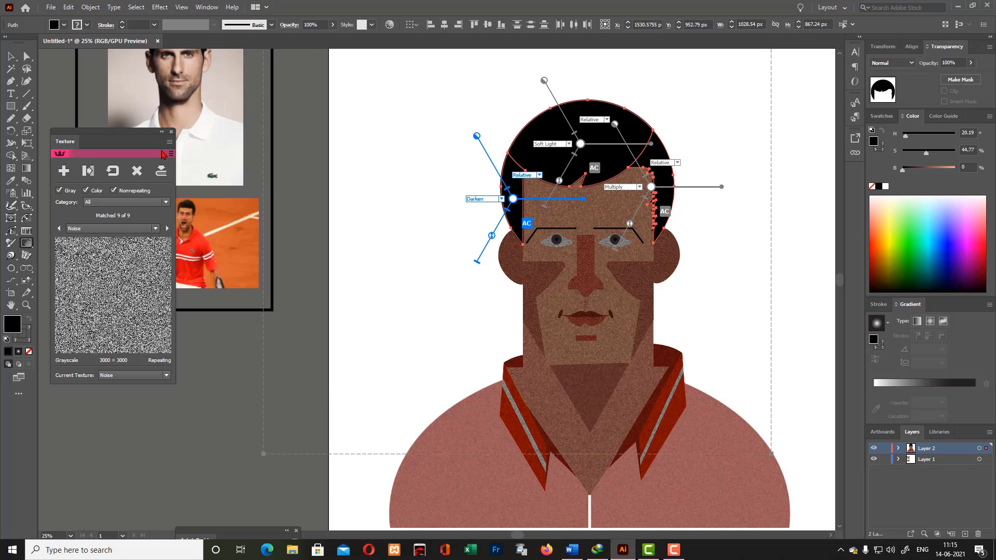
{"action": "left_click", "coordinate": [171, 132]}
{"action": "left_click", "coordinate": [361, 130]}
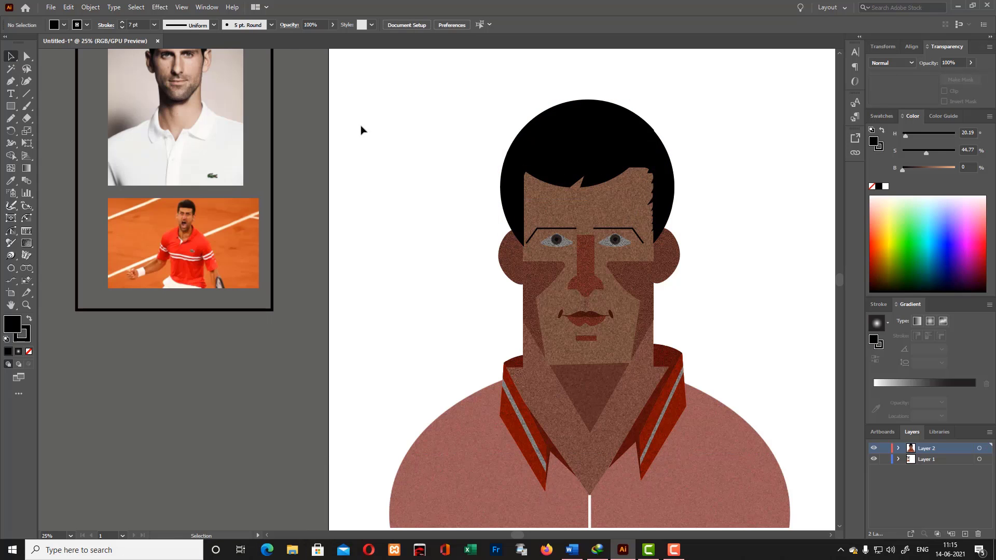
{"action": "scroll", "coordinate": [338, 151], "scroll_direction": "up", "scroll_amount": 3}
{"action": "left_click_drag", "start_coordinate": [13, 108], "coordinate": [50, 127]}
{"action": "scroll", "coordinate": [567, 129], "scroll_direction": "down", "scroll_amount": 3}
{"action": "left_click_drag", "start_coordinate": [438, 103], "coordinate": [767, 462]}
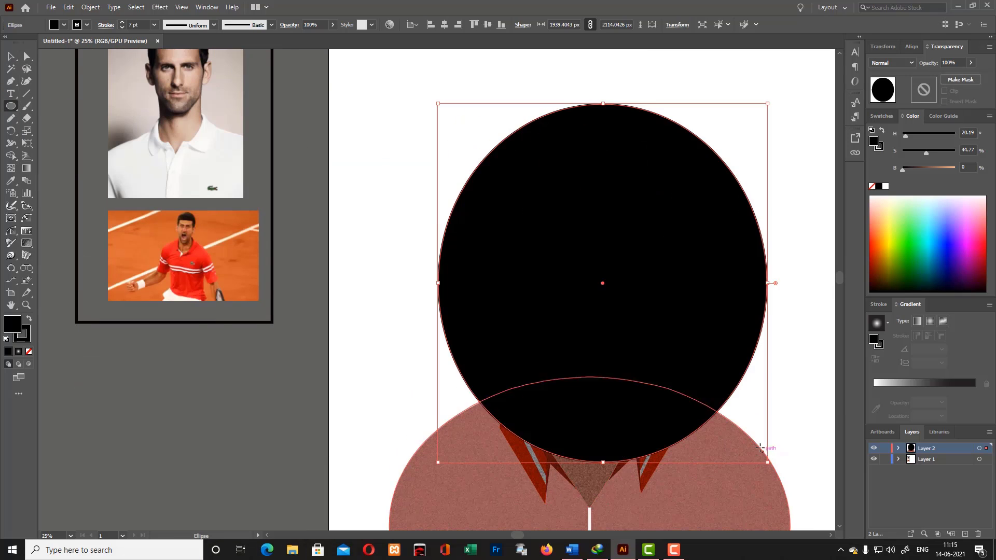
{"action": "left_click", "coordinate": [11, 56]}
{"action": "left_click_drag", "start_coordinate": [659, 240], "coordinate": [751, 226]}
{"action": "scroll", "coordinate": [737, 285], "scroll_direction": "up", "scroll_amount": 2}
{"action": "key", "text": "Delete"}
{"action": "scroll", "coordinate": [391, 105], "scroll_direction": "down", "scroll_amount": 3}
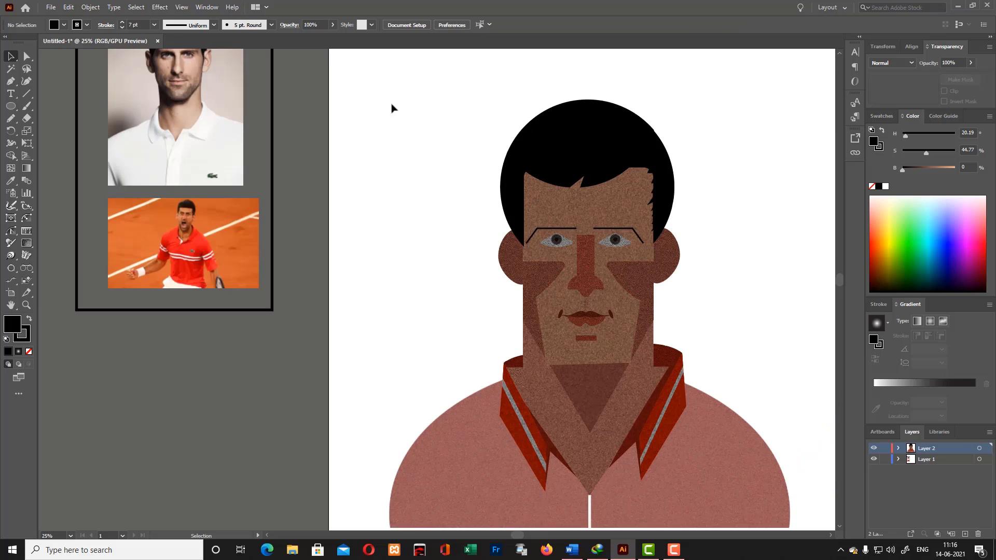
- Hide Layer 1 and erase the left half of the whole portrait along its vertical centre with the Eraser tool
{"action": "left_click_drag", "start_coordinate": [391, 105], "coordinate": [807, 359]}
{"action": "left_click", "coordinate": [11, 156]}
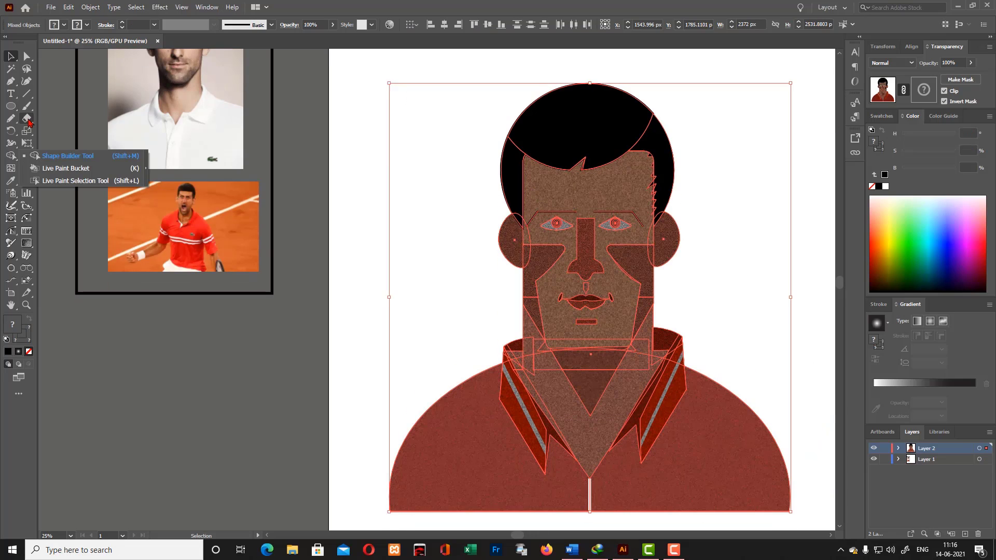
{"action": "left_click", "coordinate": [27, 119]}
{"action": "scroll", "coordinate": [320, 158], "scroll_direction": "up", "scroll_amount": 1}
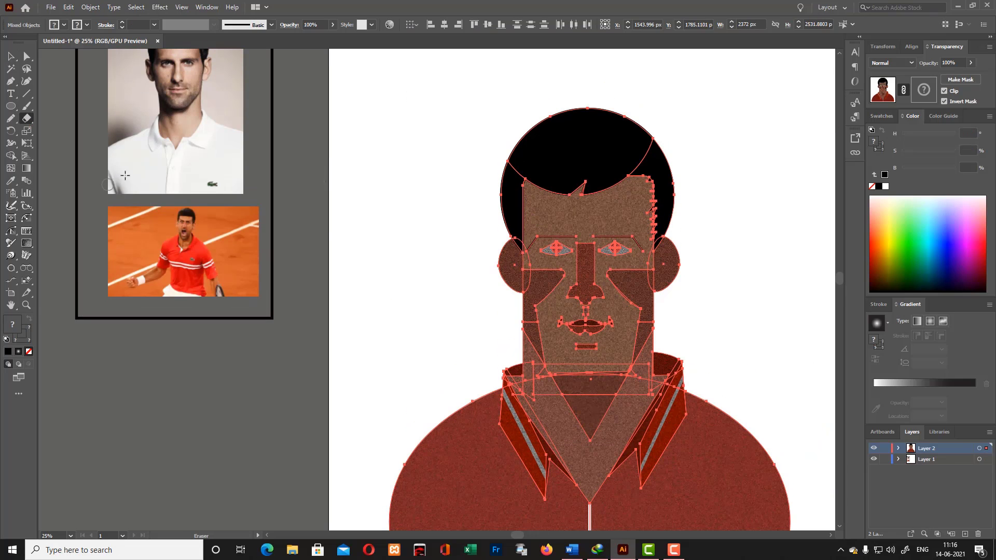
{"action": "key", "text": "ctrl+0"}
{"action": "left_click", "coordinate": [874, 459]}
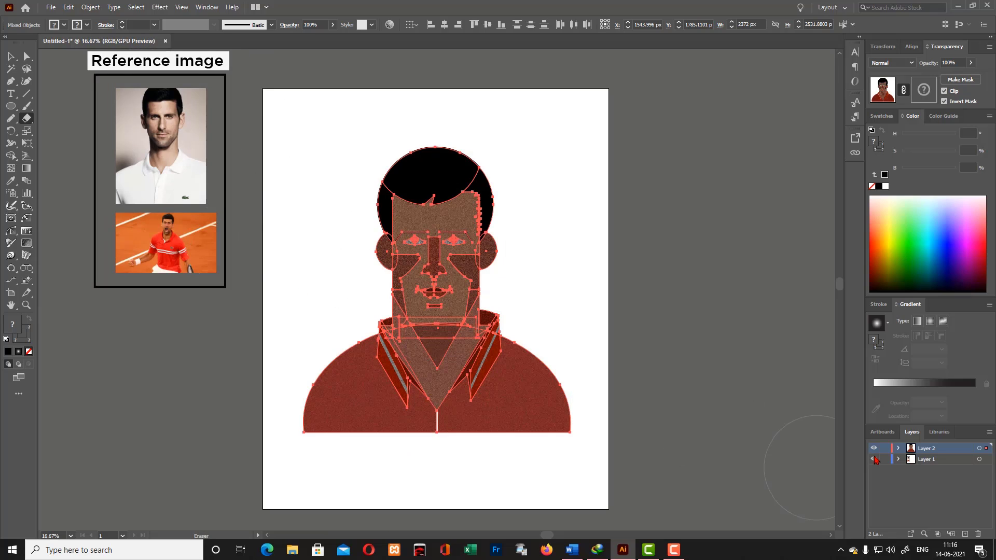
{"action": "mouse_move", "coordinate": [224, 118]}
{"action": "left_mouse_down"}
{"action": "mouse_move", "coordinate": [378, 476]}
{"action": "mouse_move", "coordinate": [436, 490]}
{"action": "left_mouse_up"}
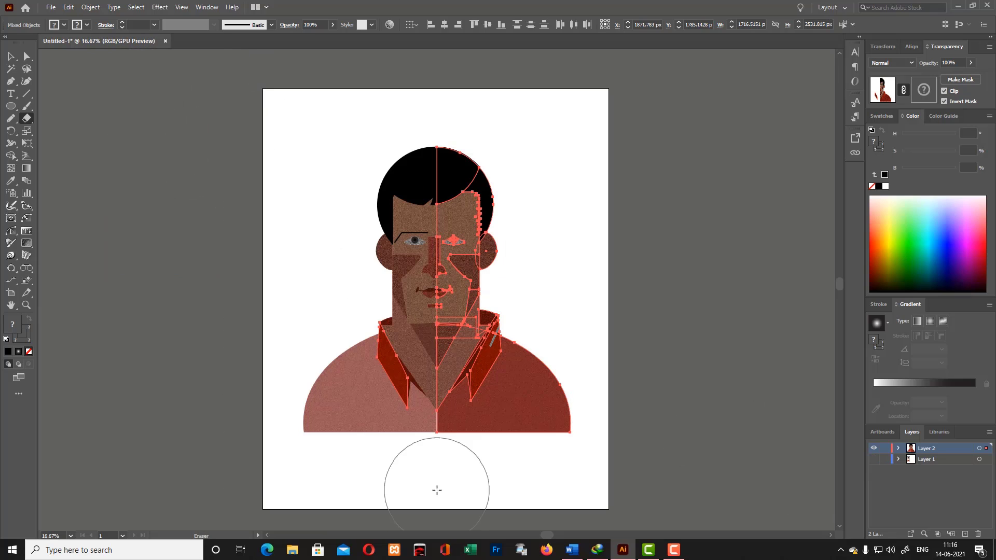
{"action": "key", "text": "v"}
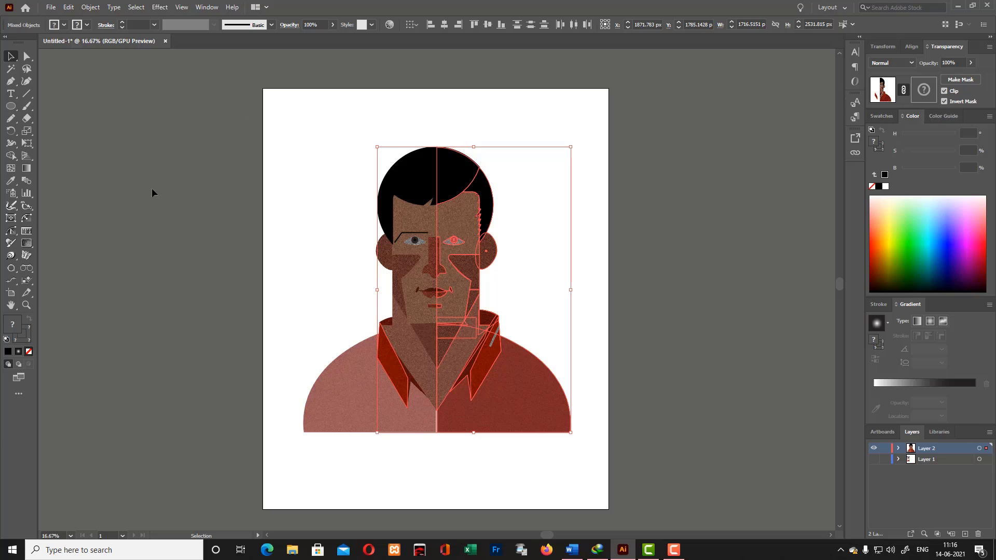